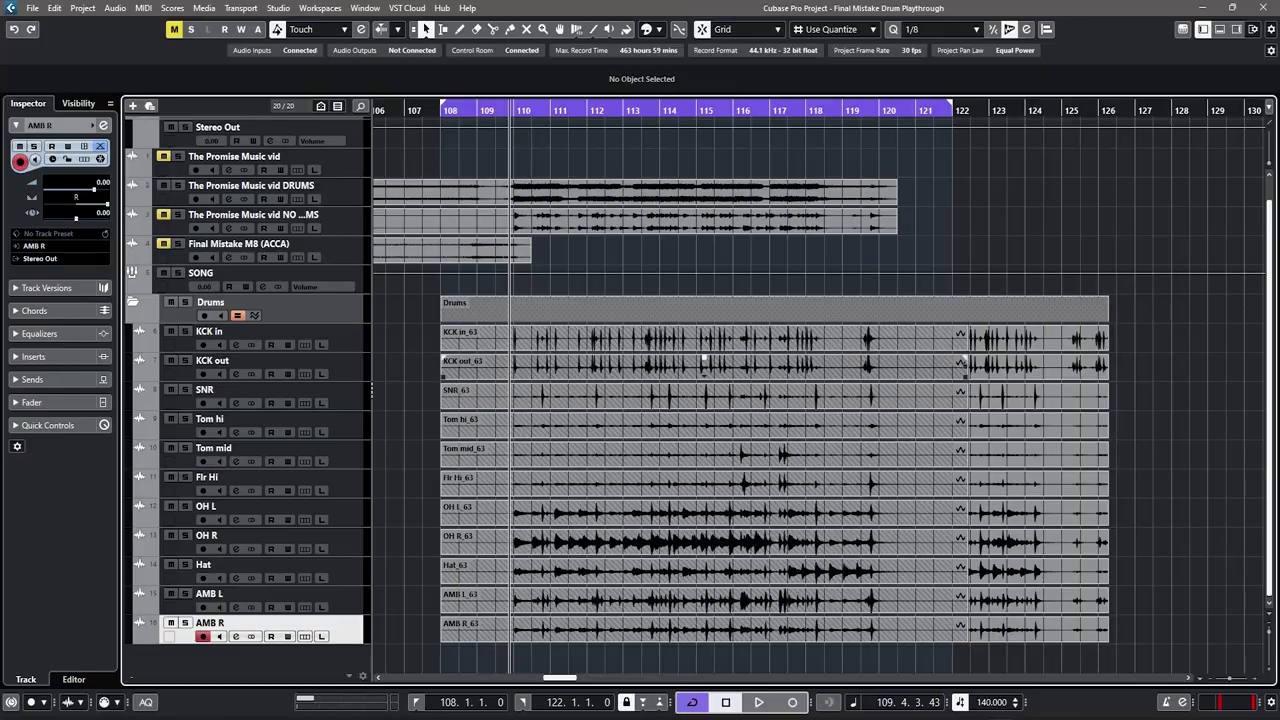
Step: Play back the multitrack drum recording from just before bar 110 and stop it
{"action": "scroll", "coordinate": [487, 343], "scroll_direction": "up", "scroll_amount": 4}
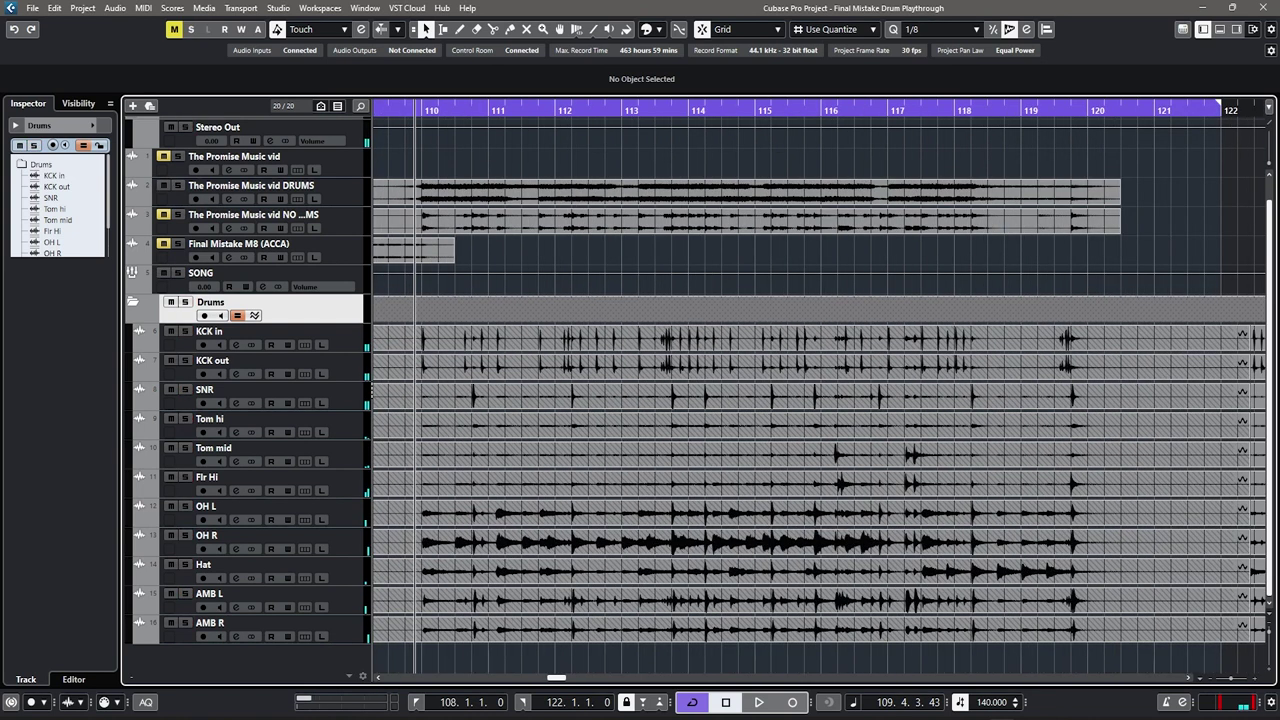
{"action": "key", "text": "space"}
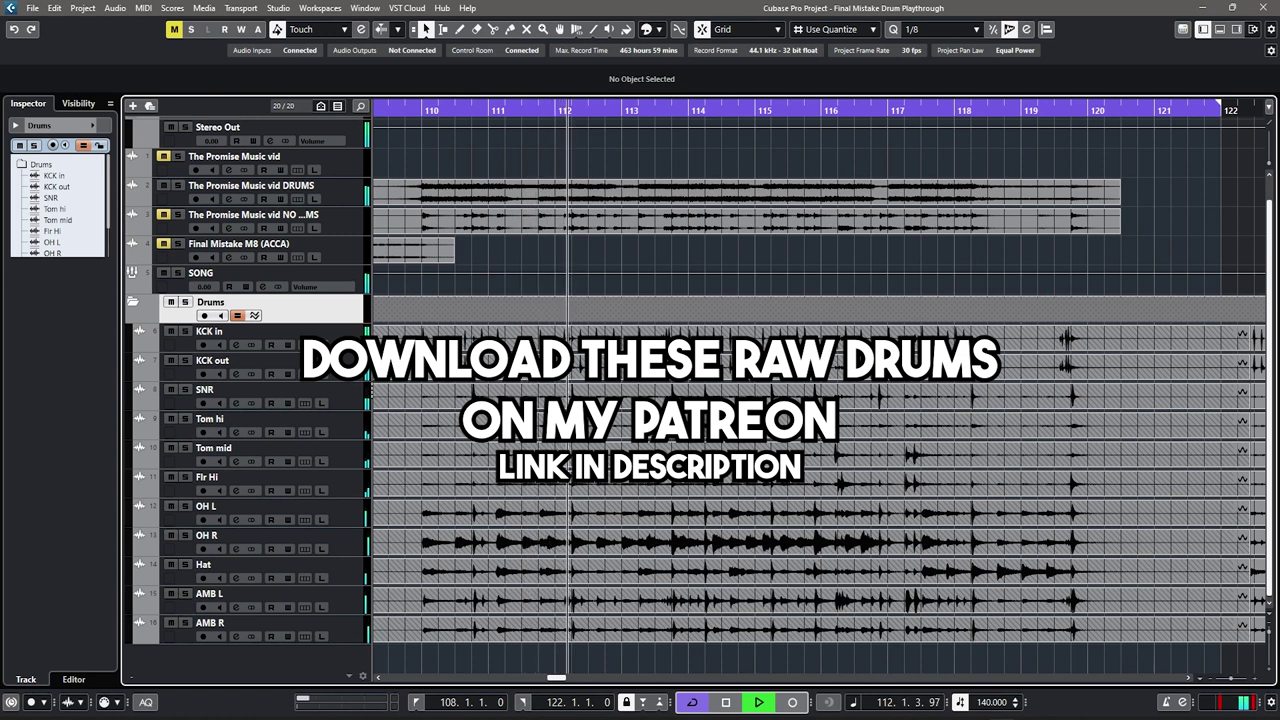
{"action": "key", "text": "space"}
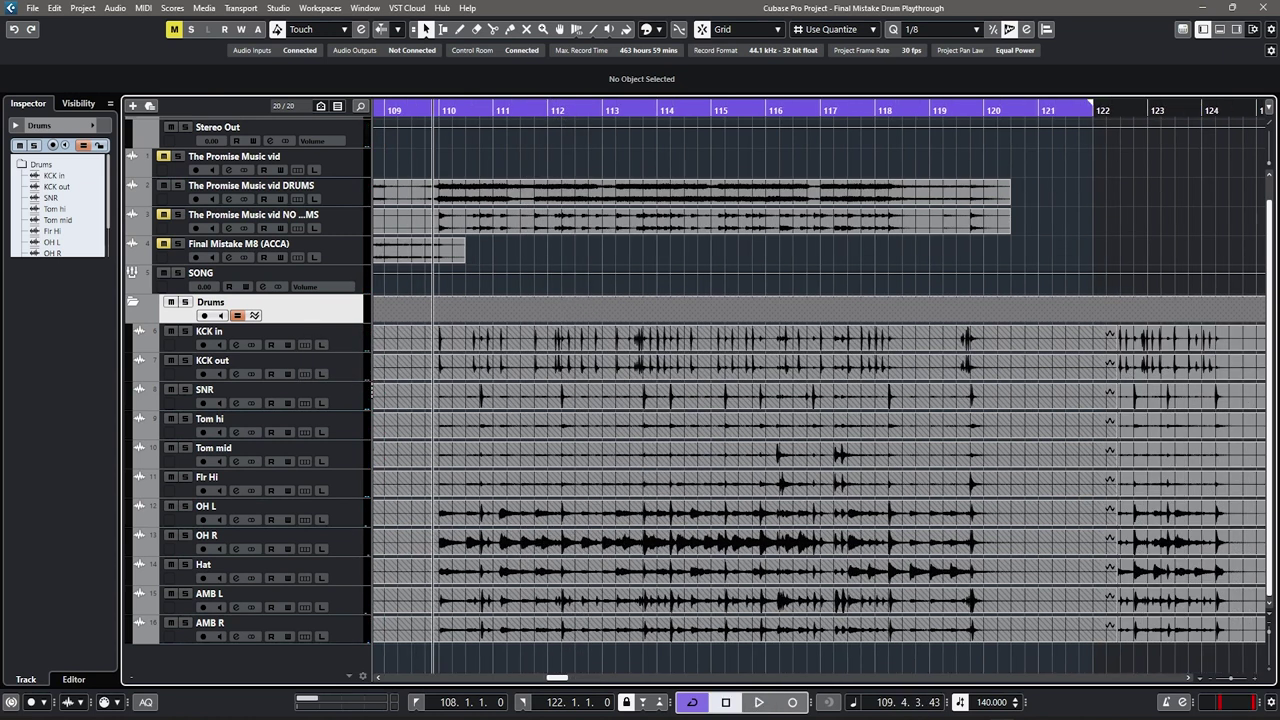
{"action": "scroll", "coordinate": [805, 400], "scroll_direction": "down", "scroll_amount": 1}
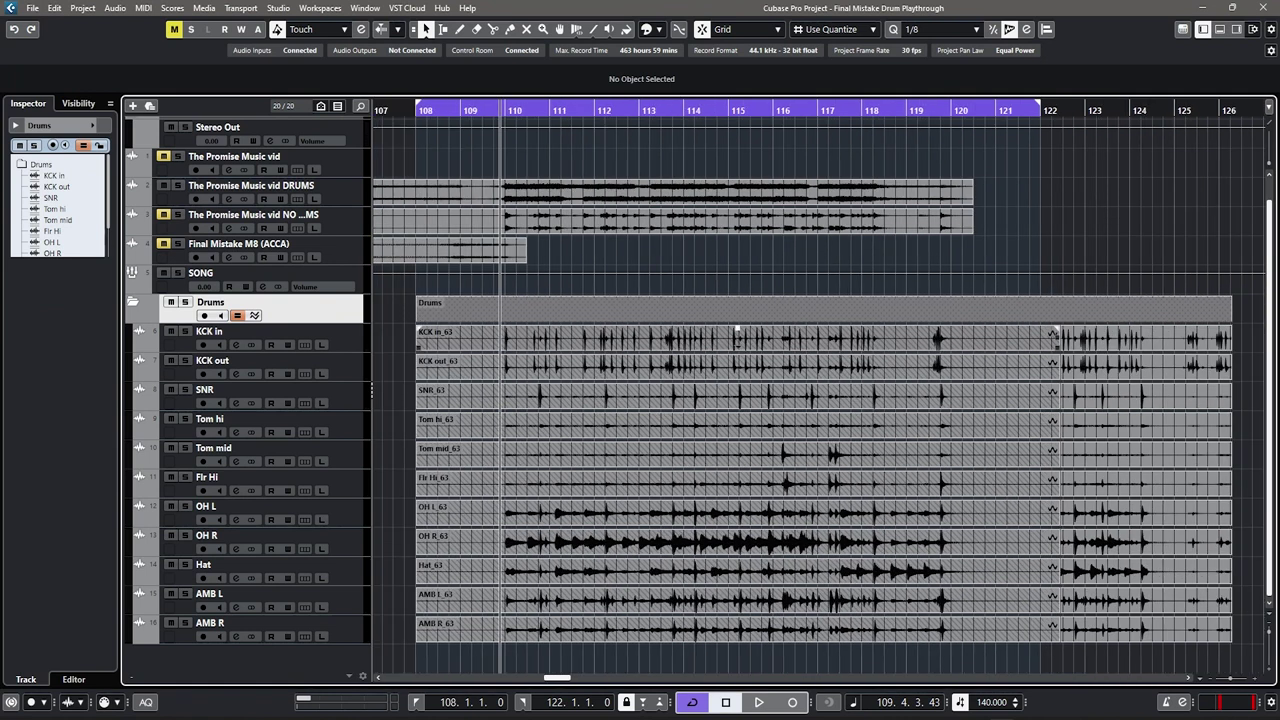
{"action": "key", "text": "h"}
{"action": "key", "text": "h"}
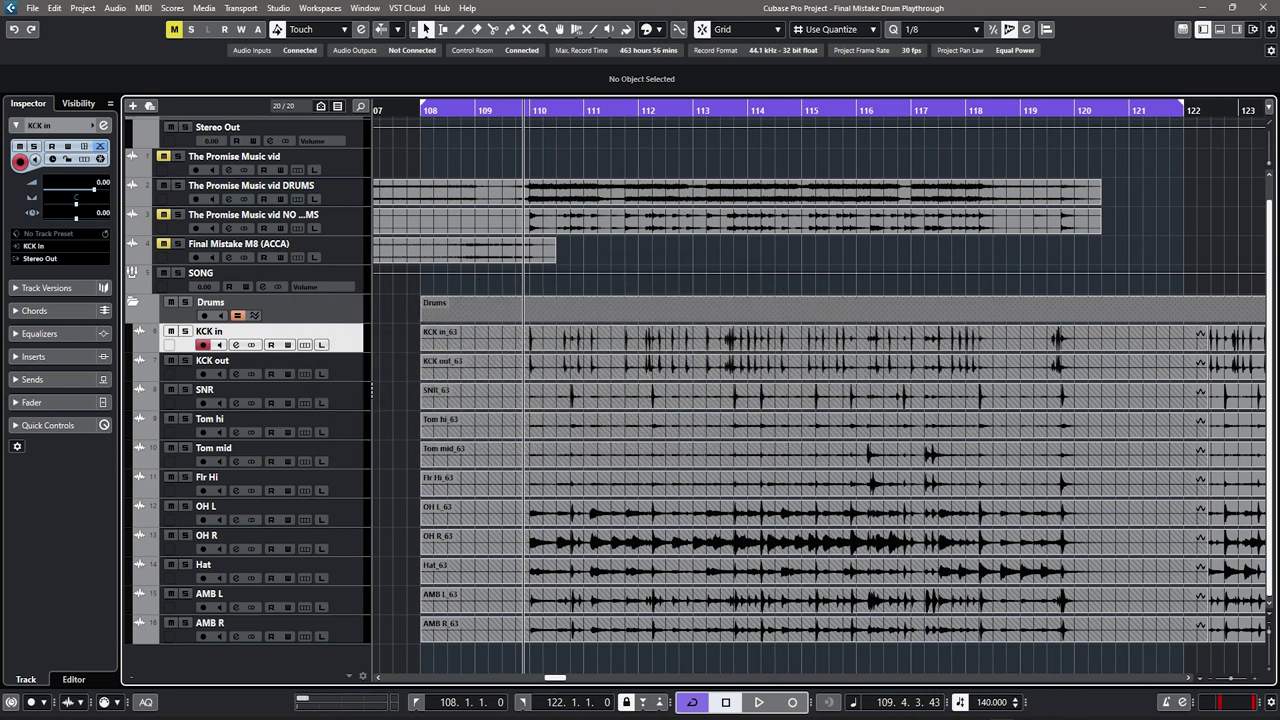
Step: Select the Drums folder, try moving the grouped drum events along the timeline by the KCK in event, and undo the move
{"action": "left_click", "coordinate": [264, 303]}
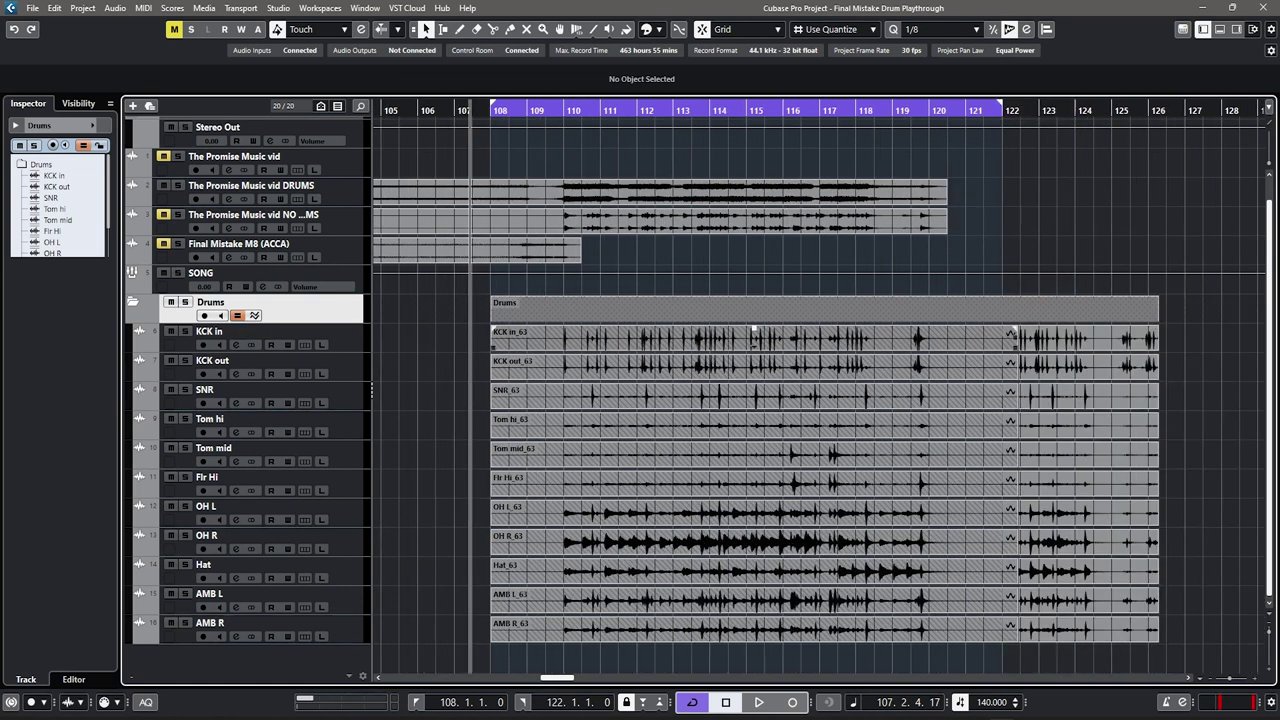
{"action": "left_click", "coordinate": [754, 331]}
{"action": "left_click_drag", "start_coordinate": [754, 331], "coordinate": [832, 331]}
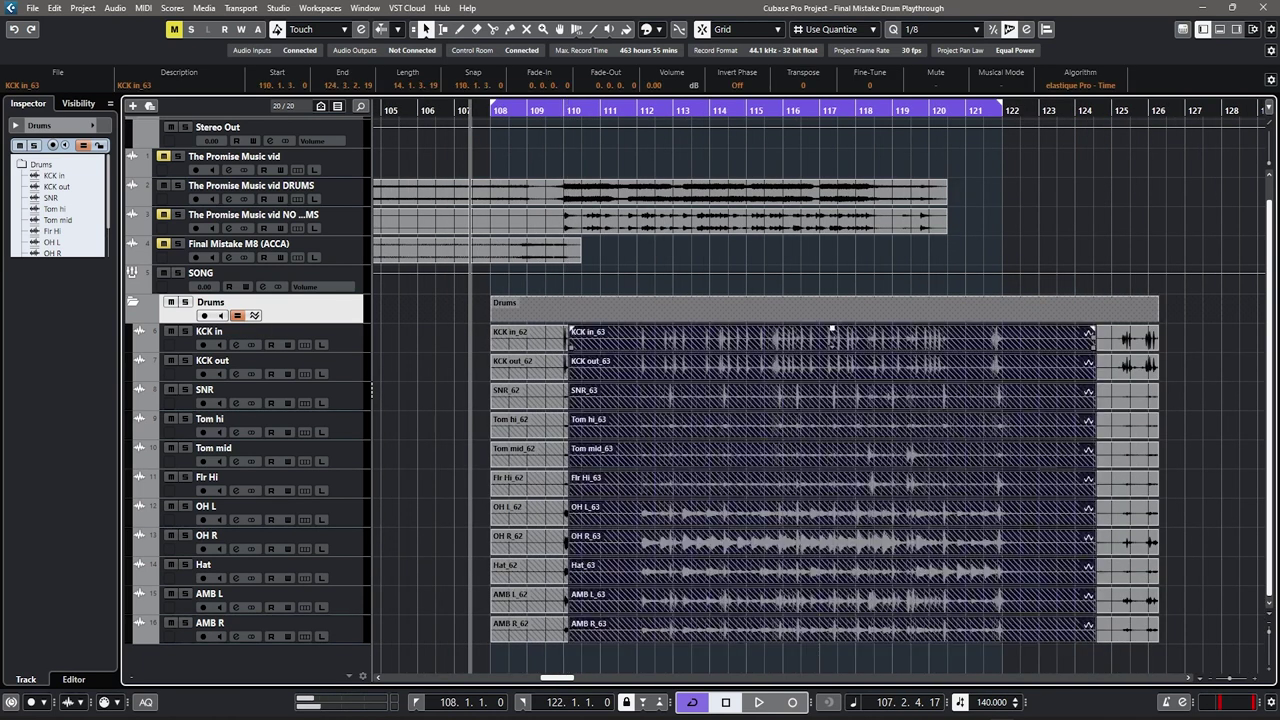
{"action": "left_click_drag", "start_coordinate": [686, 342], "coordinate": [567, 353]}
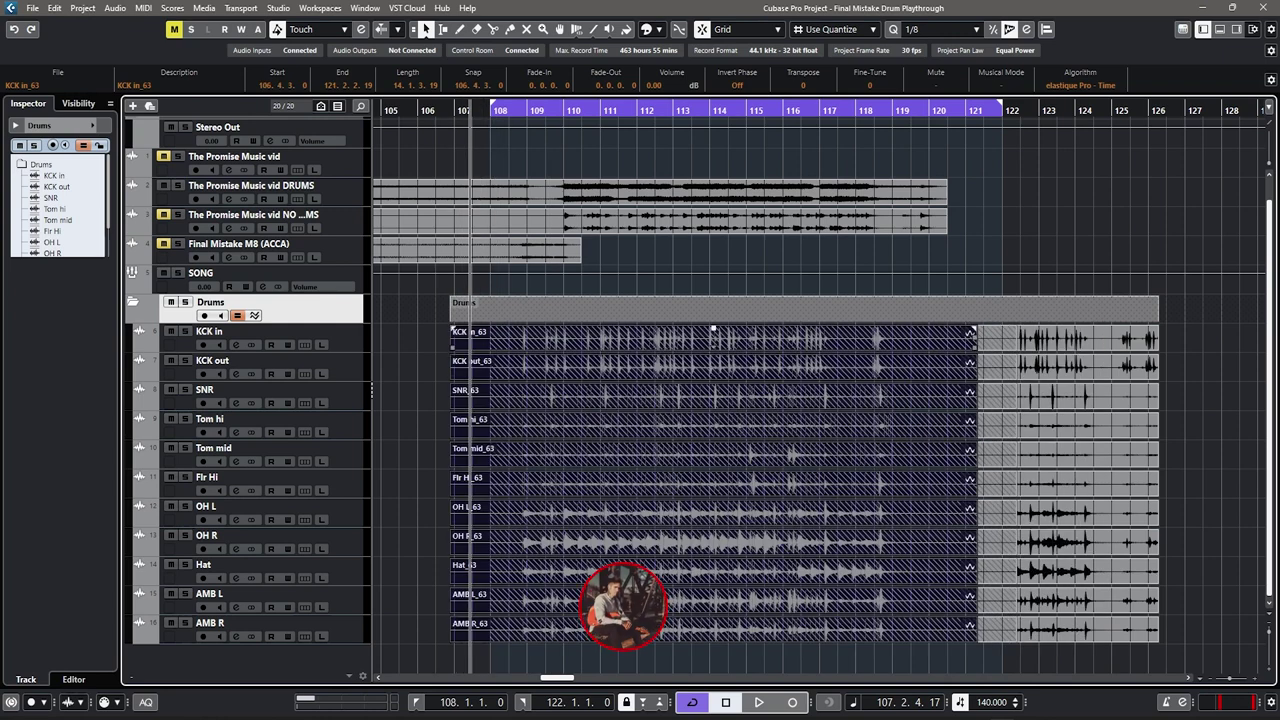
{"action": "key", "text": "ctrl+z"}
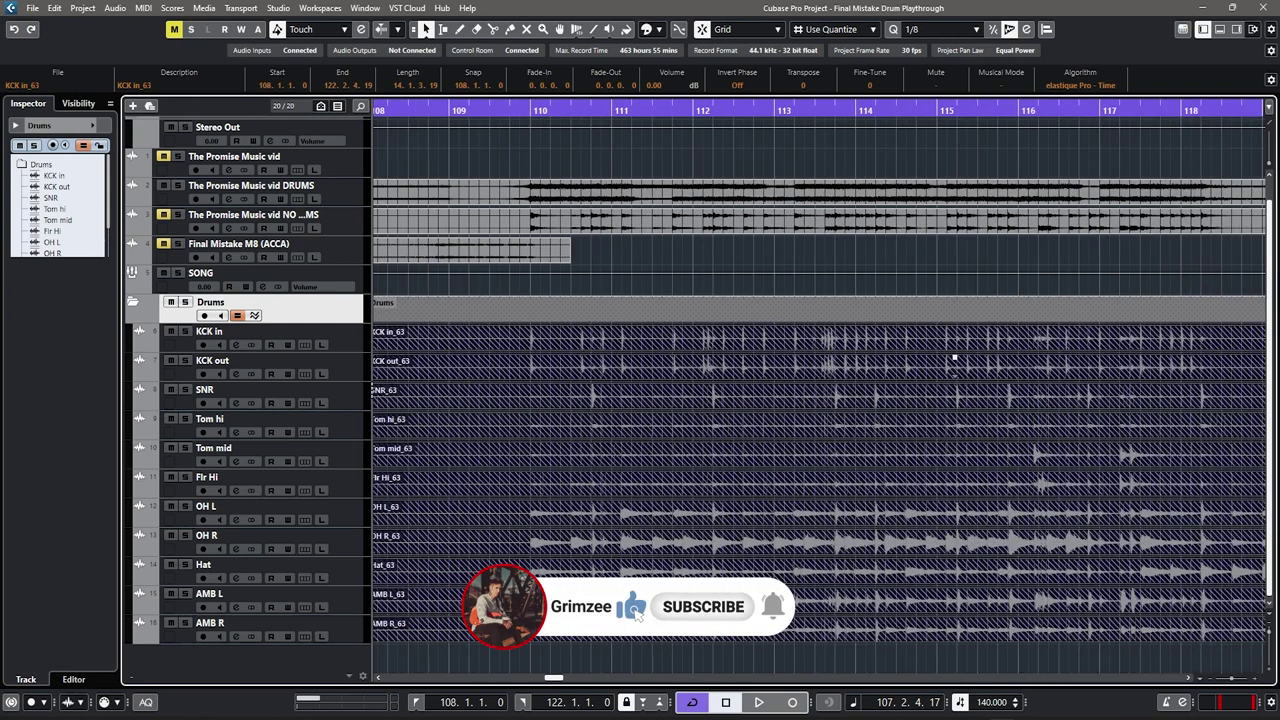
{"action": "scroll", "coordinate": [571, 426], "scroll_direction": "down", "scroll_amount": 2}
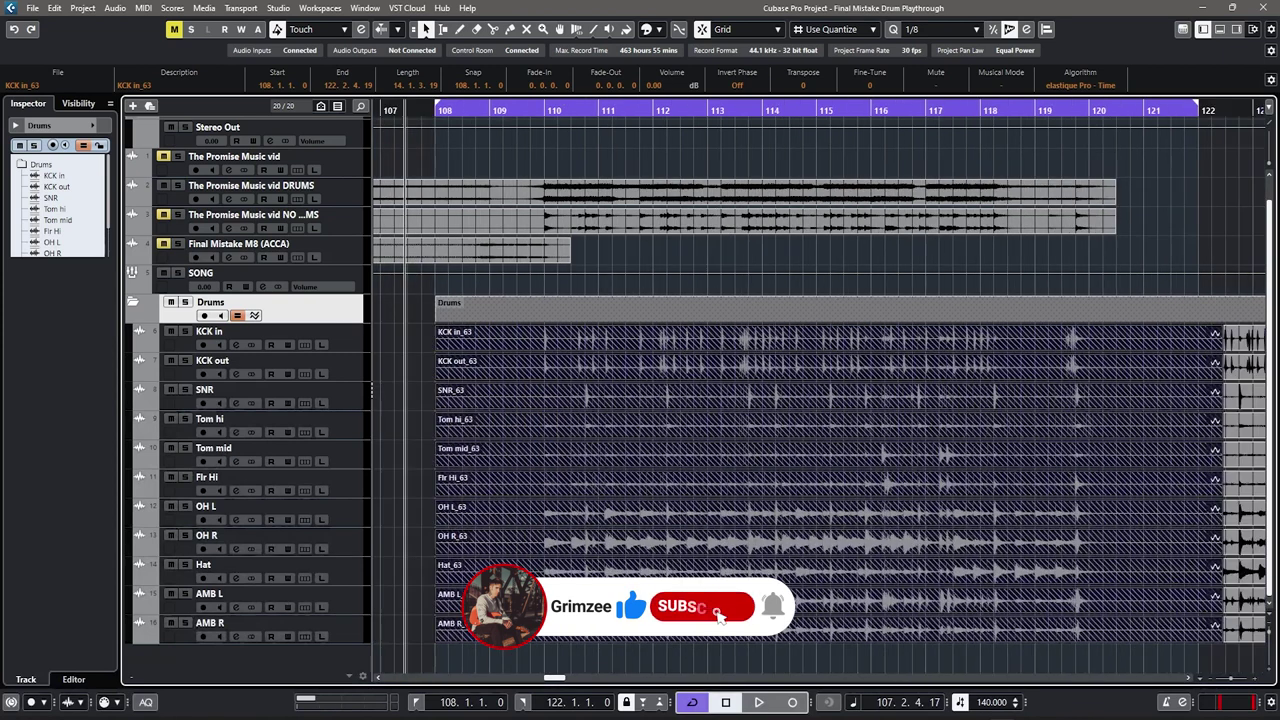
Step: Turn off group editing on the Drums folder, try shifting only the KCK in event slightly, and undo the shift
{"action": "left_click", "coordinate": [783, 650]}
{"action": "key", "text": "h"}
{"action": "key", "text": "h"}
{"action": "key", "text": "h"}
{"action": "key", "text": "h"}
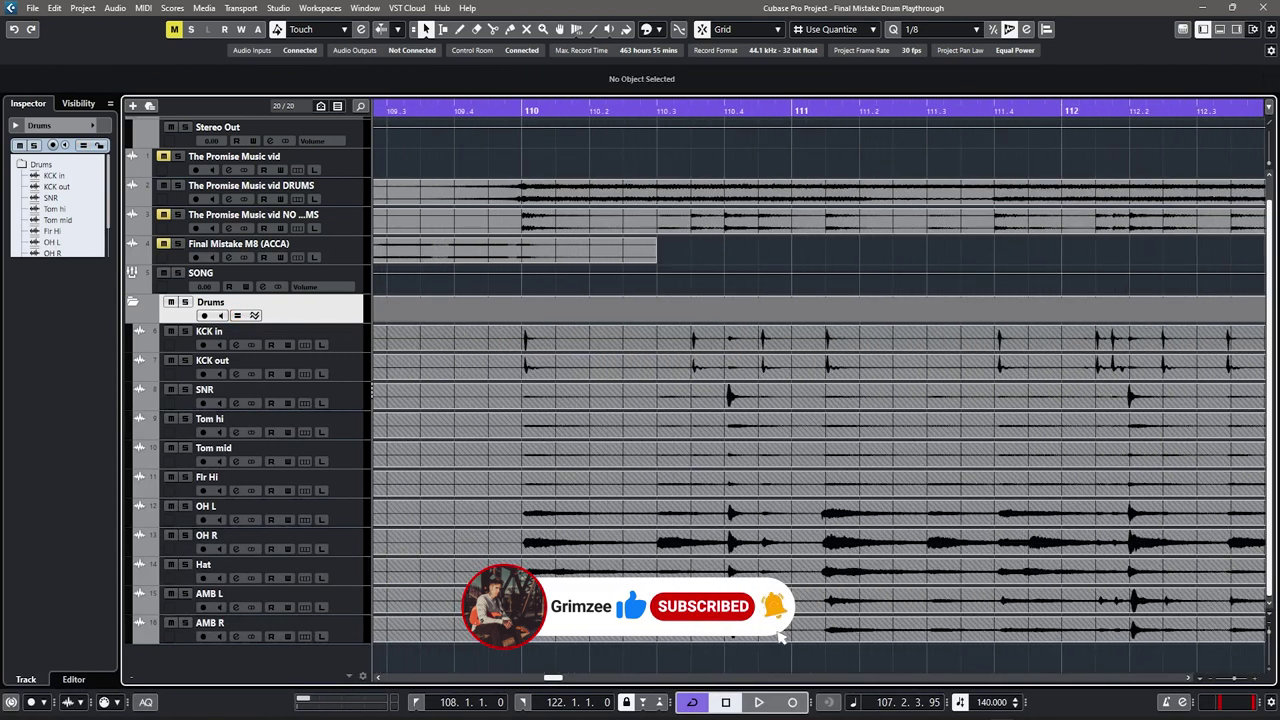
{"action": "scroll", "coordinate": [480, 338], "scroll_direction": "up", "scroll_amount": 5}
{"action": "left_click", "coordinate": [480, 338]}
{"action": "left_click_drag", "start_coordinate": [480, 338], "coordinate": [491, 338]}
{"action": "scroll", "coordinate": [478, 338], "scroll_direction": "up", "scroll_amount": 2}
{"action": "key", "text": "ctrl+z"}
{"action": "scroll", "coordinate": [513, 338], "scroll_direction": "down", "scroll_amount": 3}
{"action": "key", "text": "g"}
{"action": "key", "text": "g"}
{"action": "key", "text": "g"}
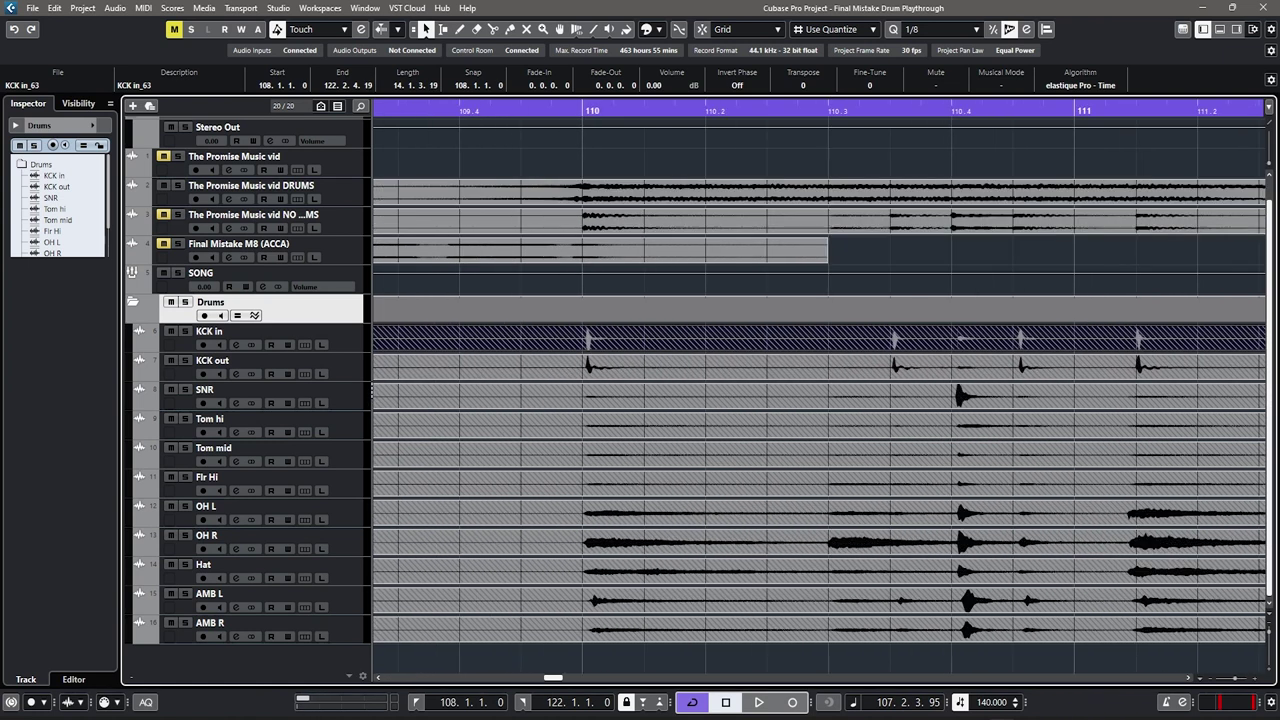
{"action": "key", "text": "g"}
{"action": "key", "text": "g"}
{"action": "key", "text": "g"}
{"action": "key", "text": "g"}
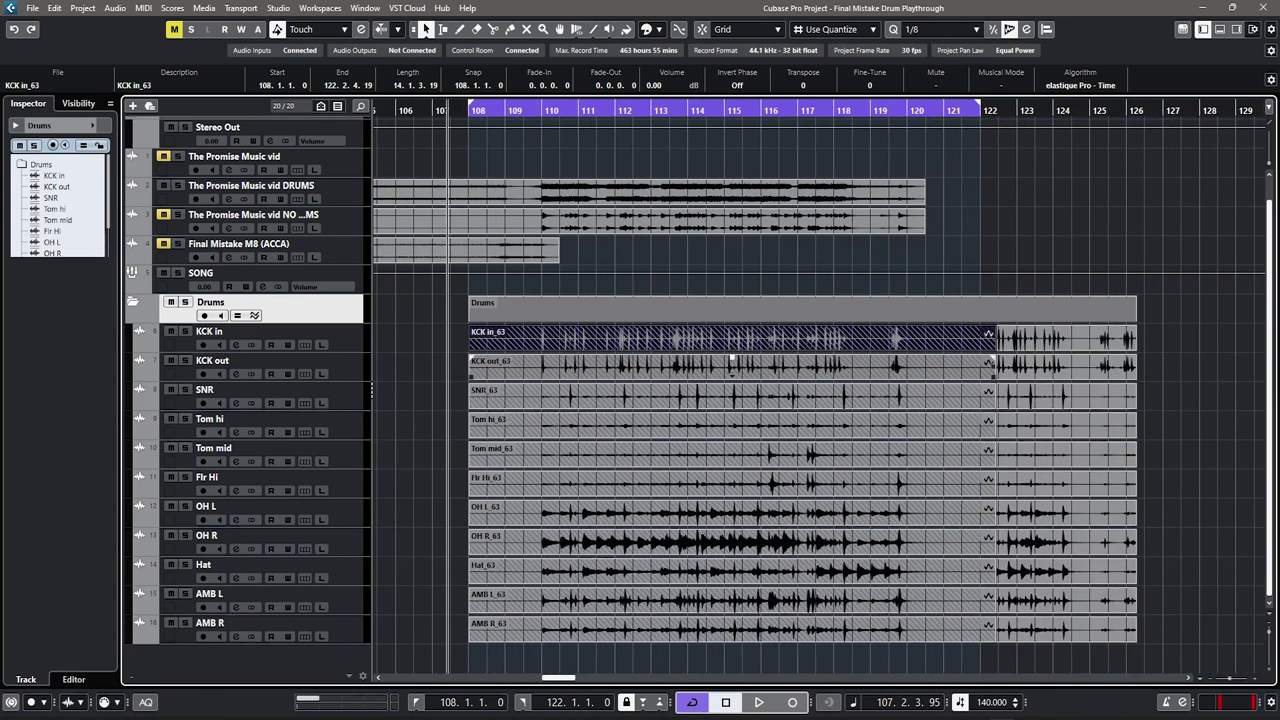
Step: Turn on group editing for the Drums folder and select the events on all drum tracks through the KCK in event
{"action": "left_click", "coordinate": [237, 315]}
{"action": "key", "text": "h"}
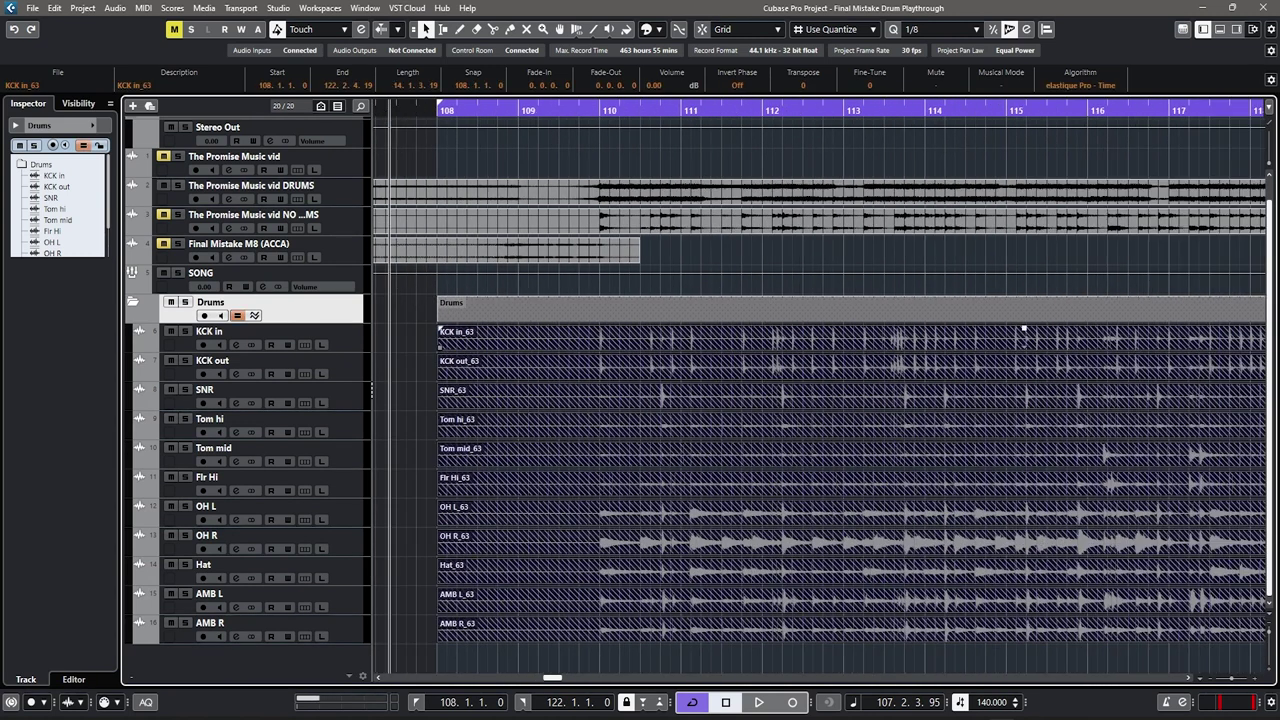
{"action": "left_click", "coordinate": [406, 345]}
{"action": "left_click_drag", "start_coordinate": [421, 109], "coordinate": [277, 330]}
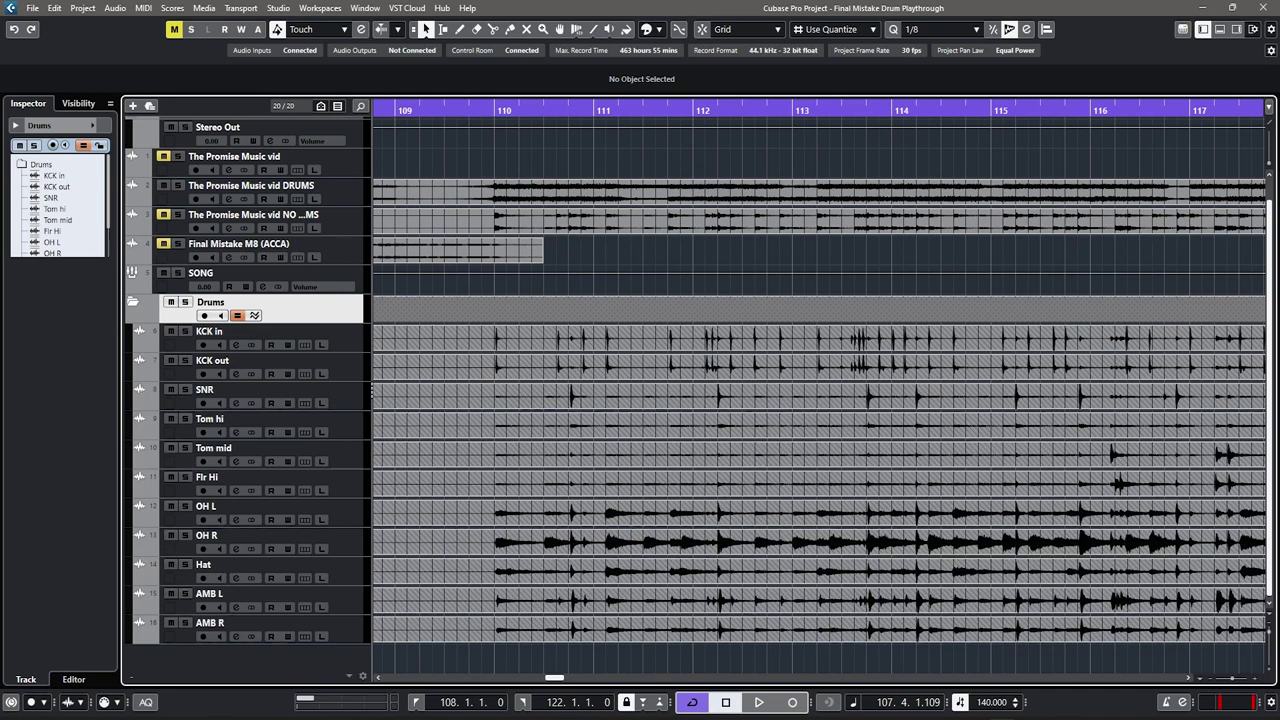
{"action": "key", "text": "g"}
{"action": "key", "text": "g"}
{"action": "key", "text": "g"}
{"action": "left_click", "coordinate": [520, 341]}
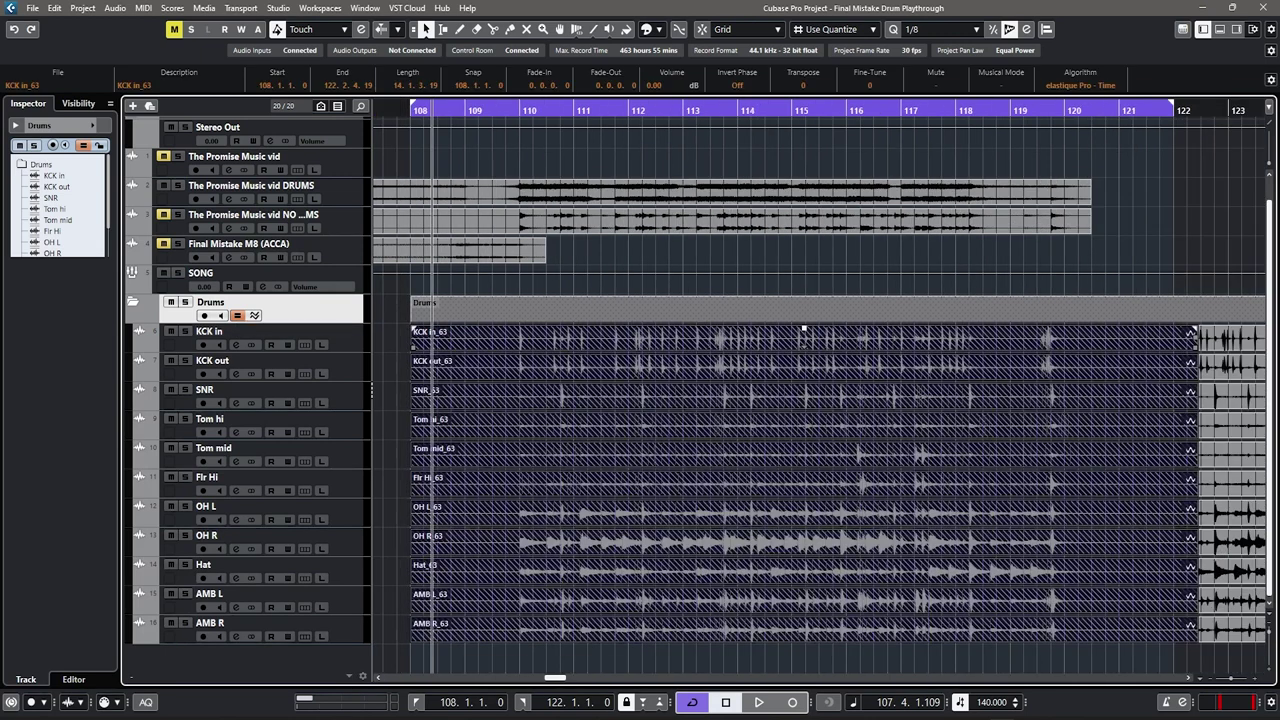
{"action": "key", "text": "h"}
{"action": "scroll", "coordinate": [951, 328], "scroll_direction": "right", "scroll_amount": 2}
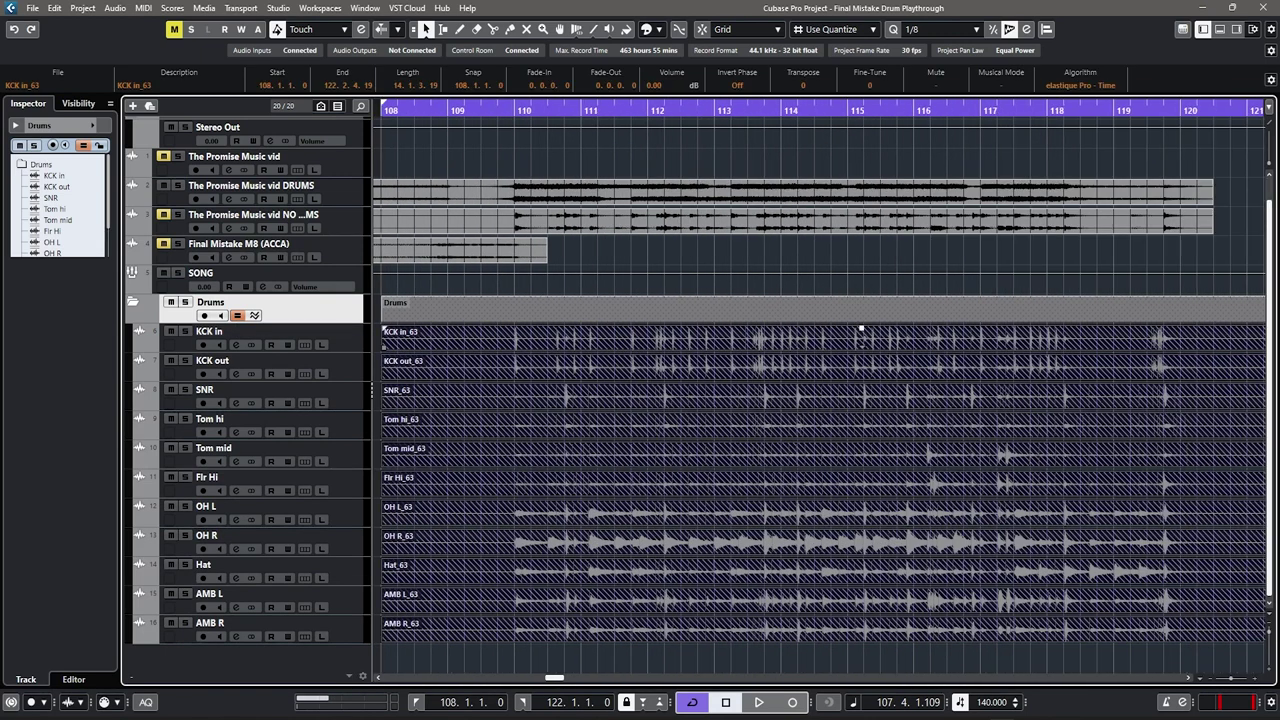
Step: Show and hide the KCK in lanes briefly, and check that Lane Display Type is among the visible audio controls in Track Controls Settings
{"action": "left_click", "coordinate": [304, 344]}
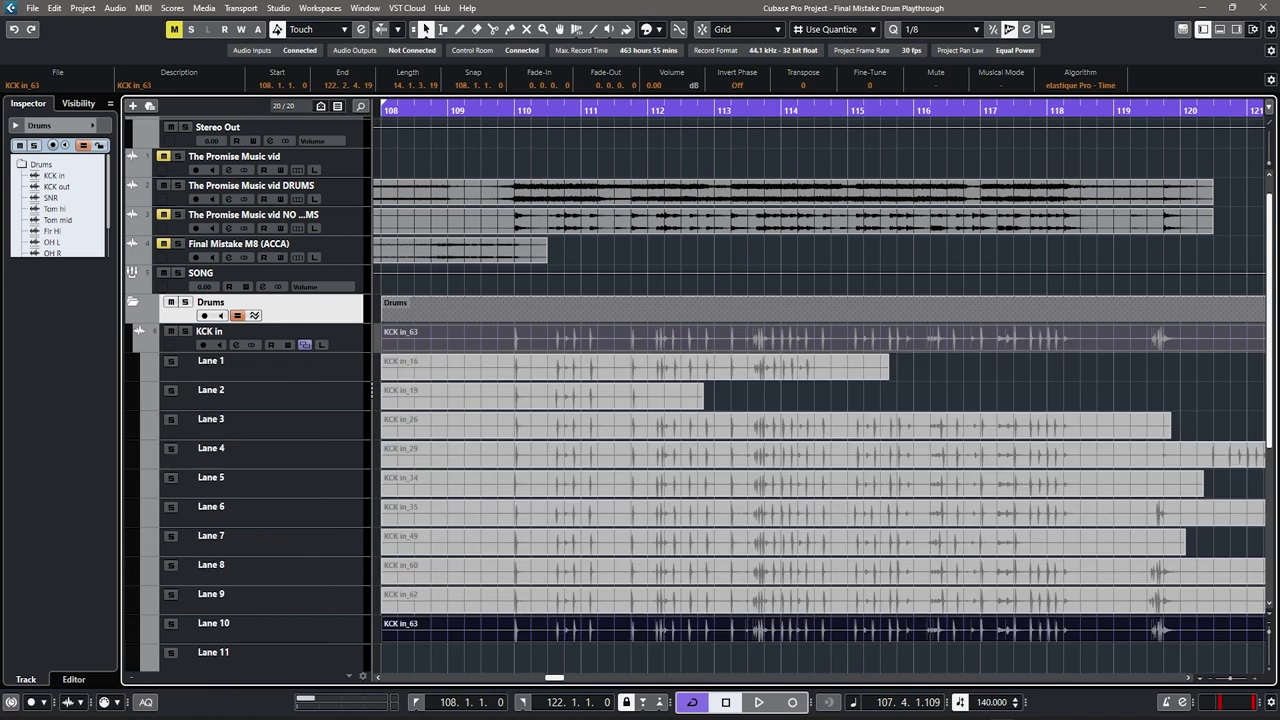
{"action": "left_click", "coordinate": [304, 344]}
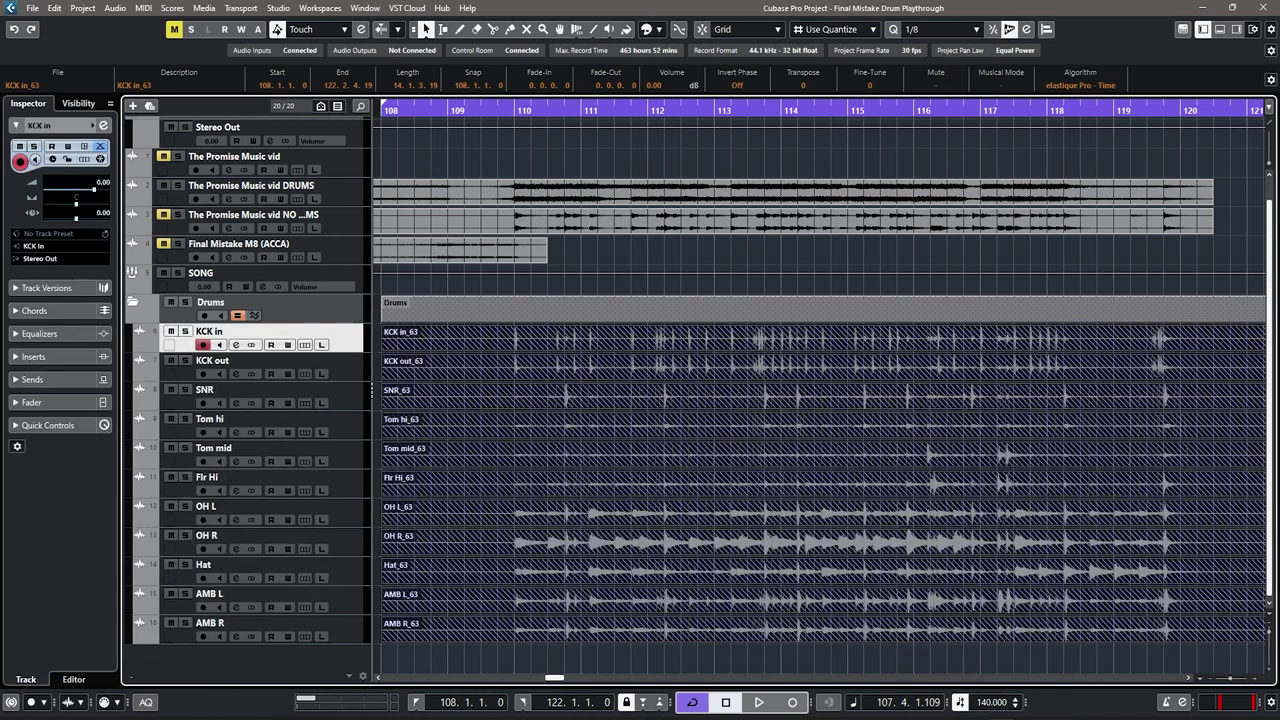
{"action": "right_click", "coordinate": [352, 337]}
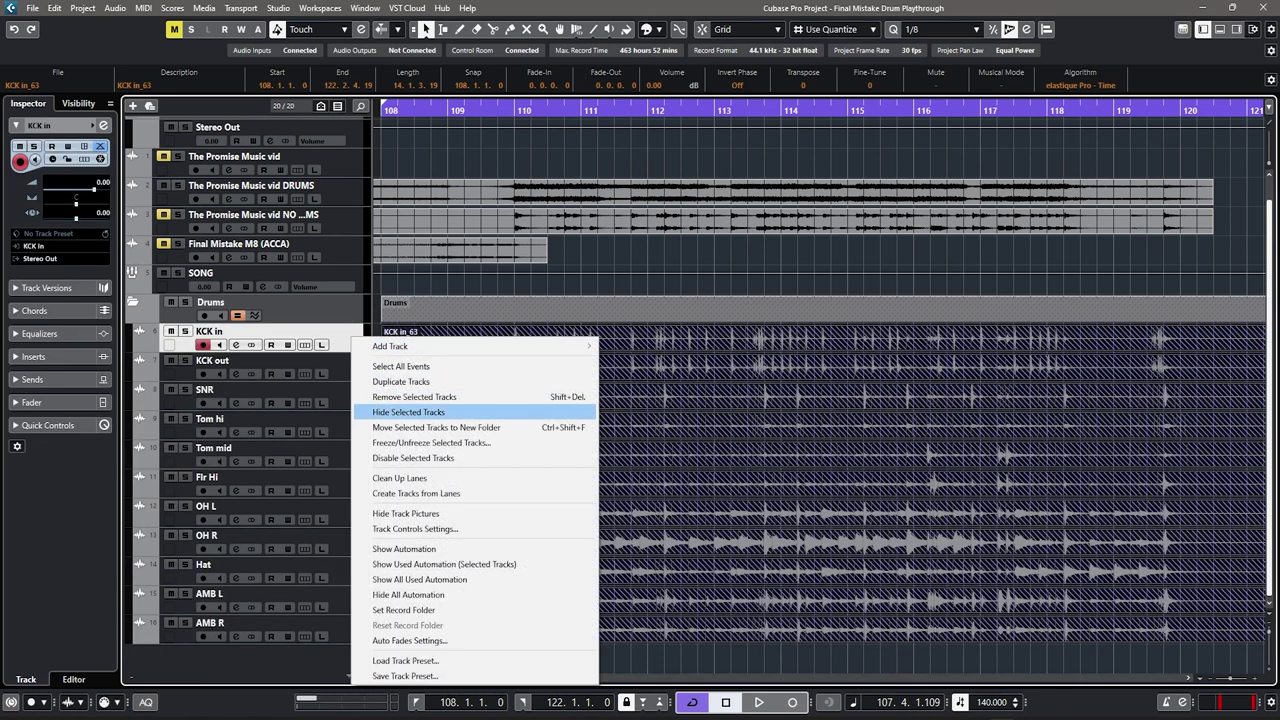
{"action": "left_click", "coordinate": [415, 528]}
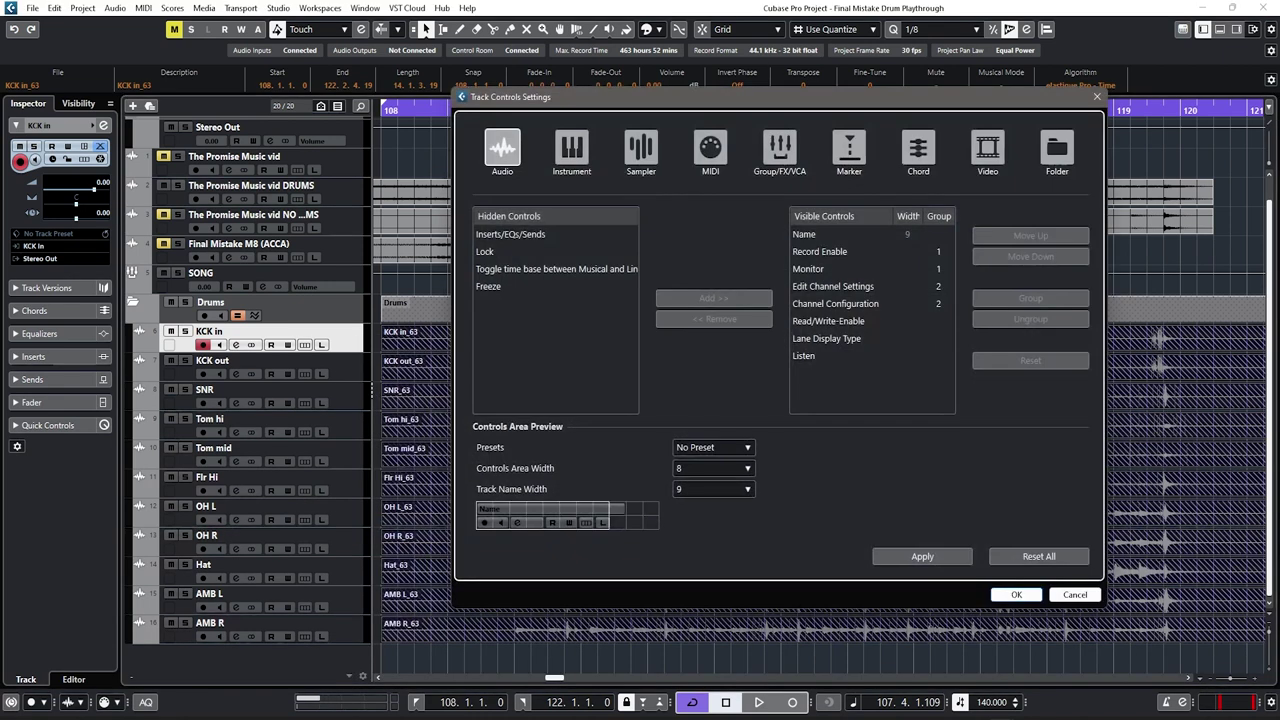
{"action": "left_click", "coordinate": [827, 339]}
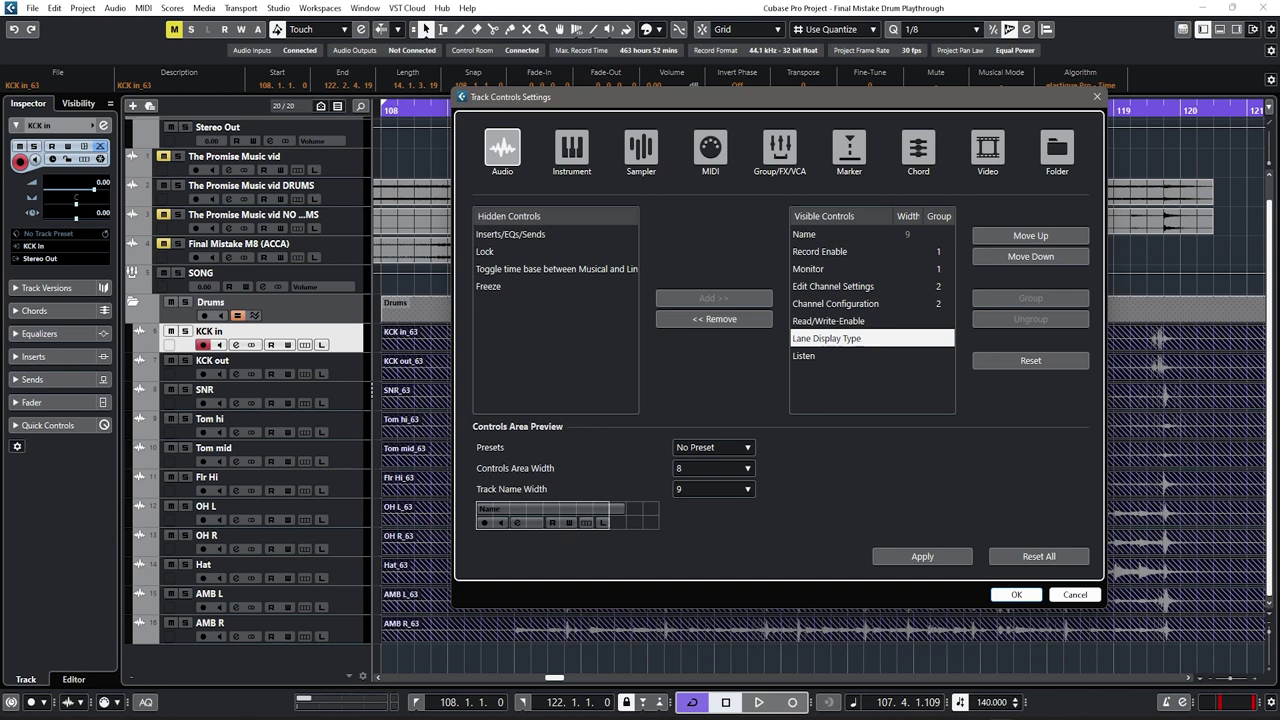
{"action": "left_click", "coordinate": [1016, 594]}
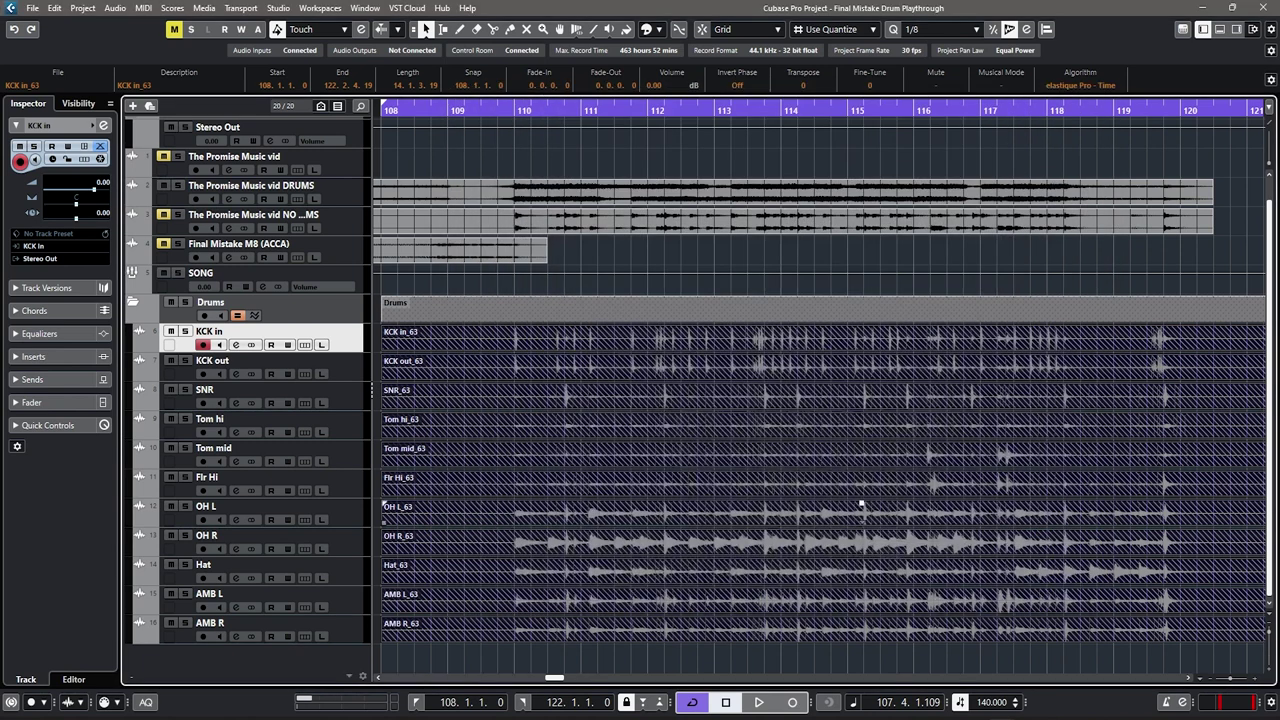
Step: Show the lanes of the KCK in track and look through its recorded takes
{"action": "left_click", "coordinate": [305, 345]}
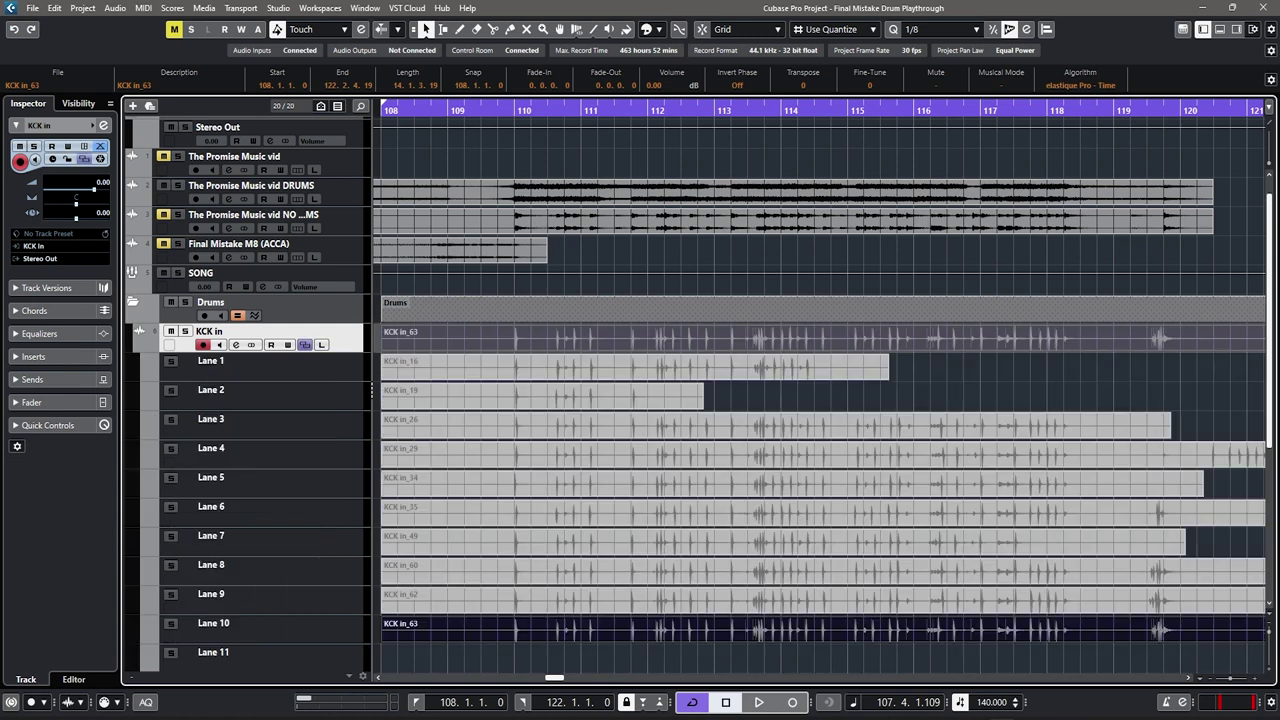
{"action": "scroll", "coordinate": [559, 320], "scroll_direction": "down", "scroll_amount": 3}
{"action": "scroll", "coordinate": [559, 320], "scroll_direction": "down", "scroll_amount": 1}
{"action": "scroll", "coordinate": [559, 320], "scroll_direction": "down", "scroll_amount": 5}
{"action": "scroll", "coordinate": [518, 296], "scroll_direction": "up", "scroll_amount": 7}
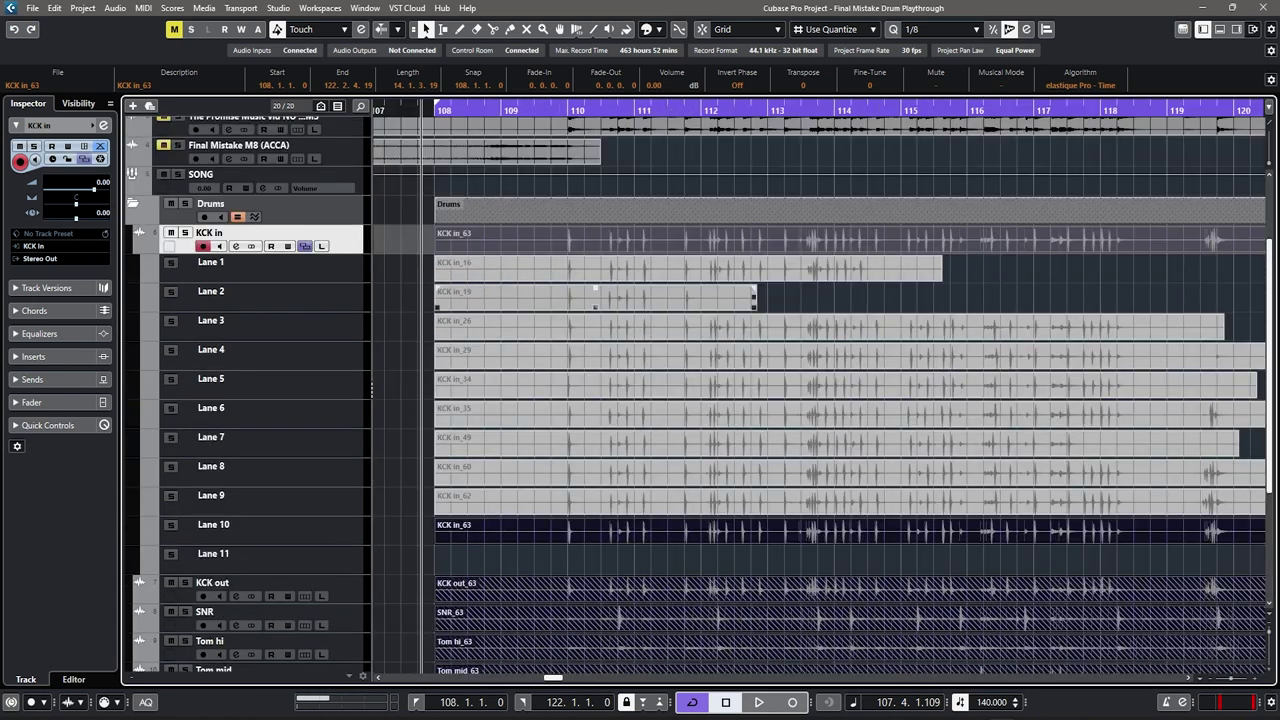
{"action": "scroll", "coordinate": [518, 300], "scroll_direction": "down", "scroll_amount": 2}
{"action": "scroll", "coordinate": [828, 318], "scroll_direction": "up", "scroll_amount": 5}
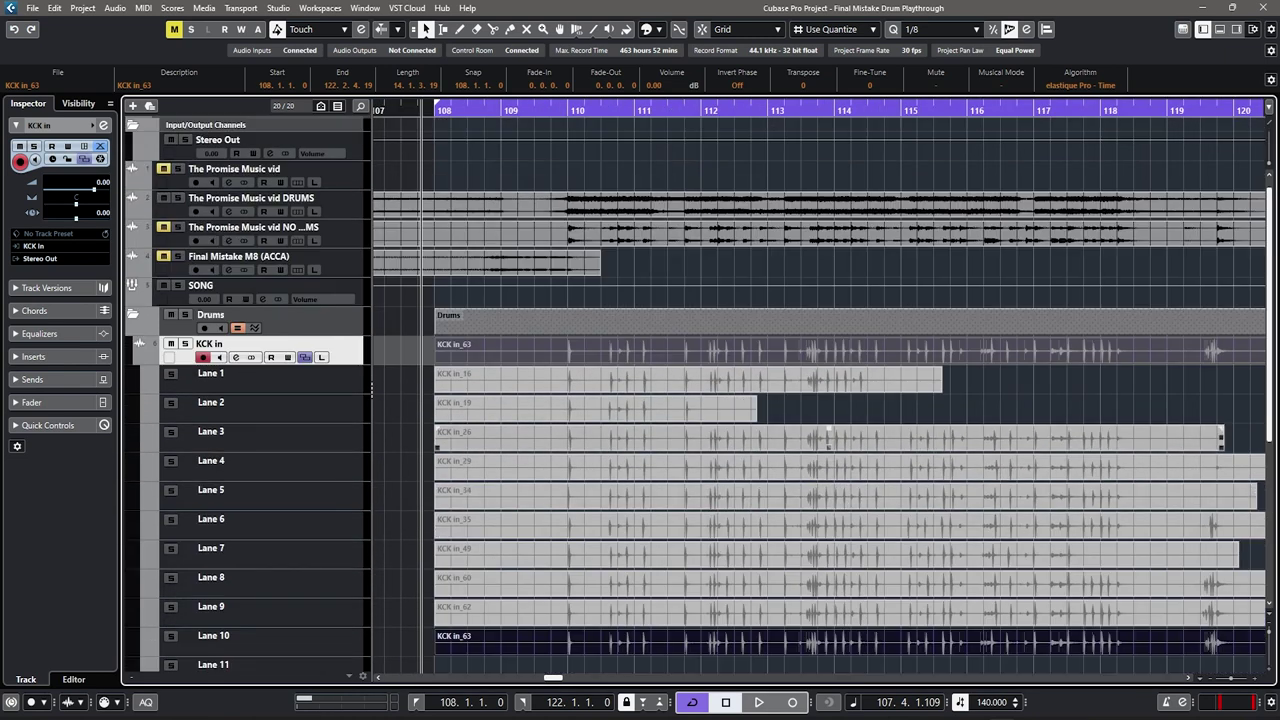
{"action": "scroll", "coordinate": [828, 318], "scroll_direction": "down", "scroll_amount": 2}
{"action": "scroll", "coordinate": [828, 325], "scroll_direction": "up", "scroll_amount": 2}
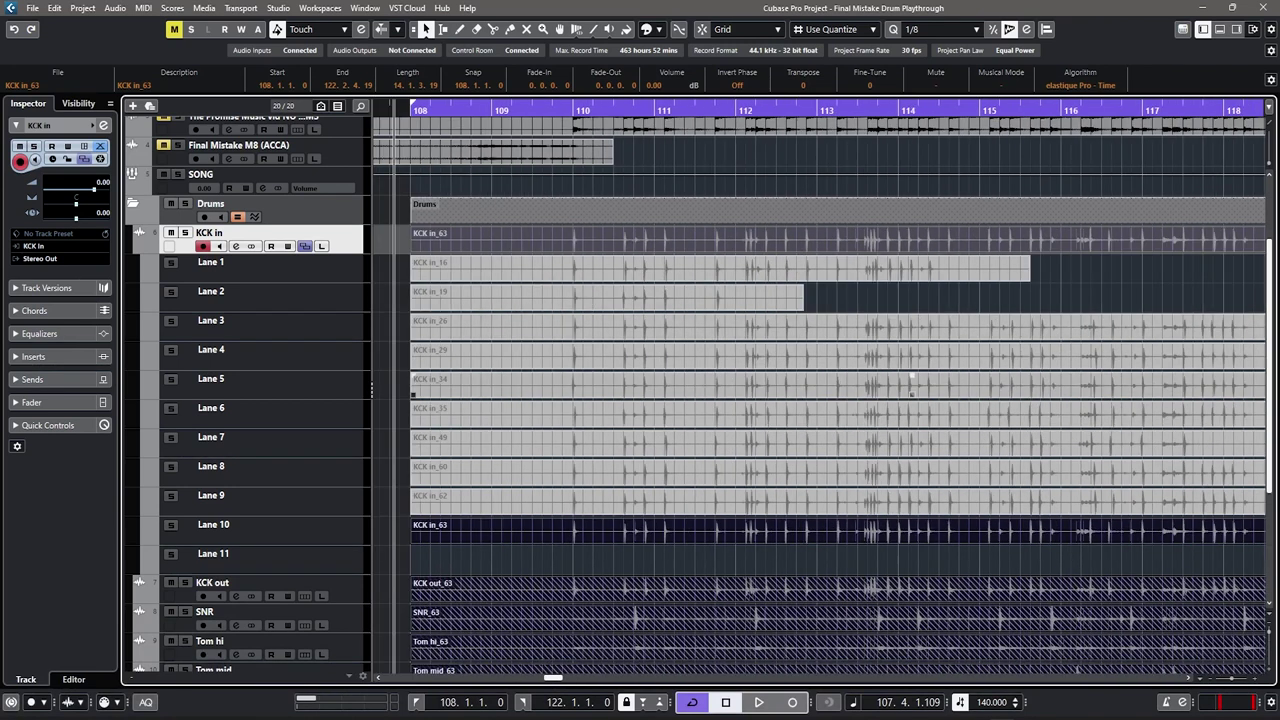
Step: Switch to the Comp tool, activate the Lane 7 take on KCK in, and change the active take to Lane 8
{"action": "left_click", "coordinate": [560, 29]}
{"action": "scroll", "coordinate": [995, 495], "scroll_direction": "down", "scroll_amount": 2}
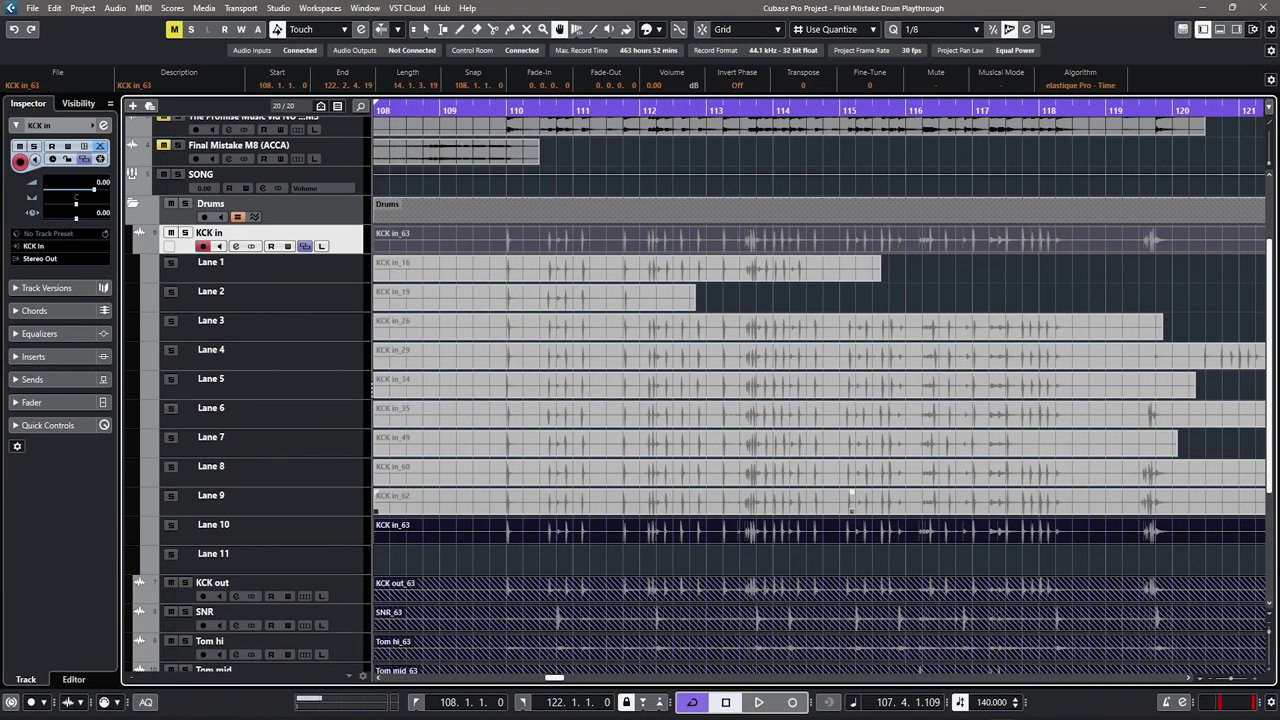
{"action": "left_click", "coordinate": [841, 495]}
{"action": "left_click", "coordinate": [841, 473]}
{"action": "left_click", "coordinate": [841, 444]}
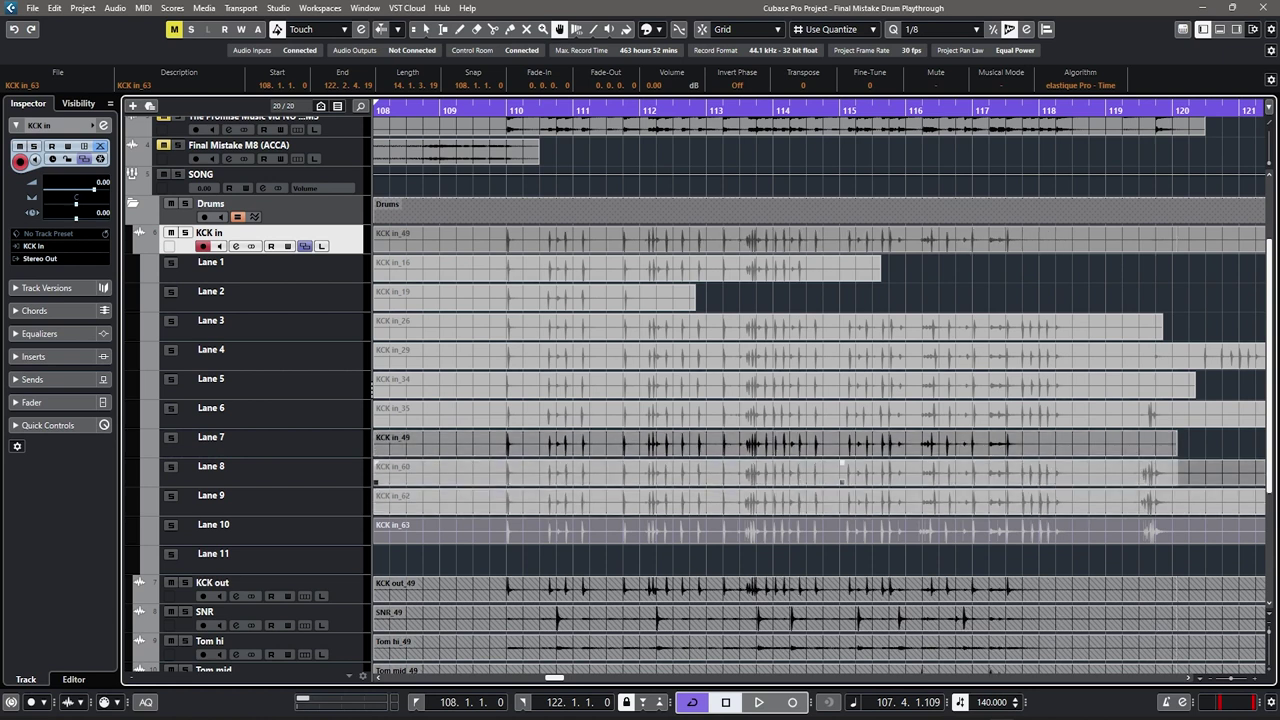
{"action": "left_click", "coordinate": [841, 473]}
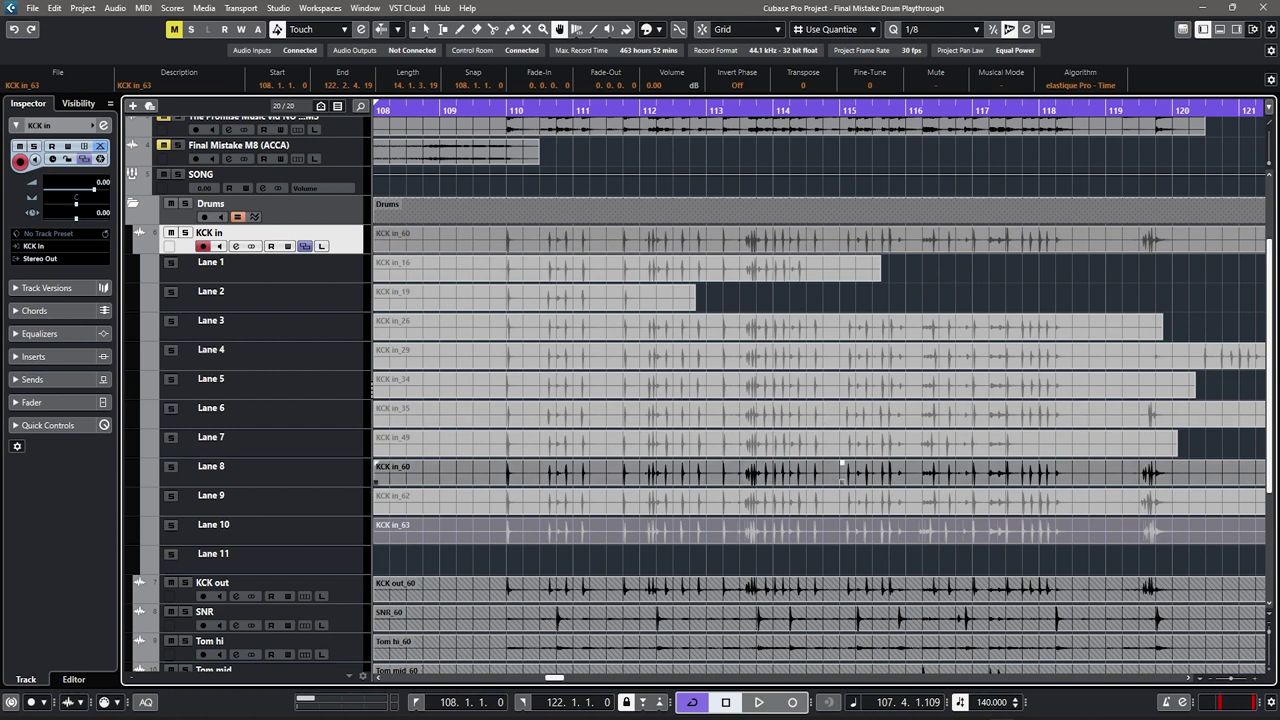
Step: Switch the active KCK in take to Lane 6, try the shorter Lane 2 take, and activate the Lane 7 take
{"action": "scroll", "coordinate": [490, 473], "scroll_direction": "left", "scroll_amount": 1}
{"action": "scroll", "coordinate": [490, 473], "scroll_direction": "up", "scroll_amount": 2}
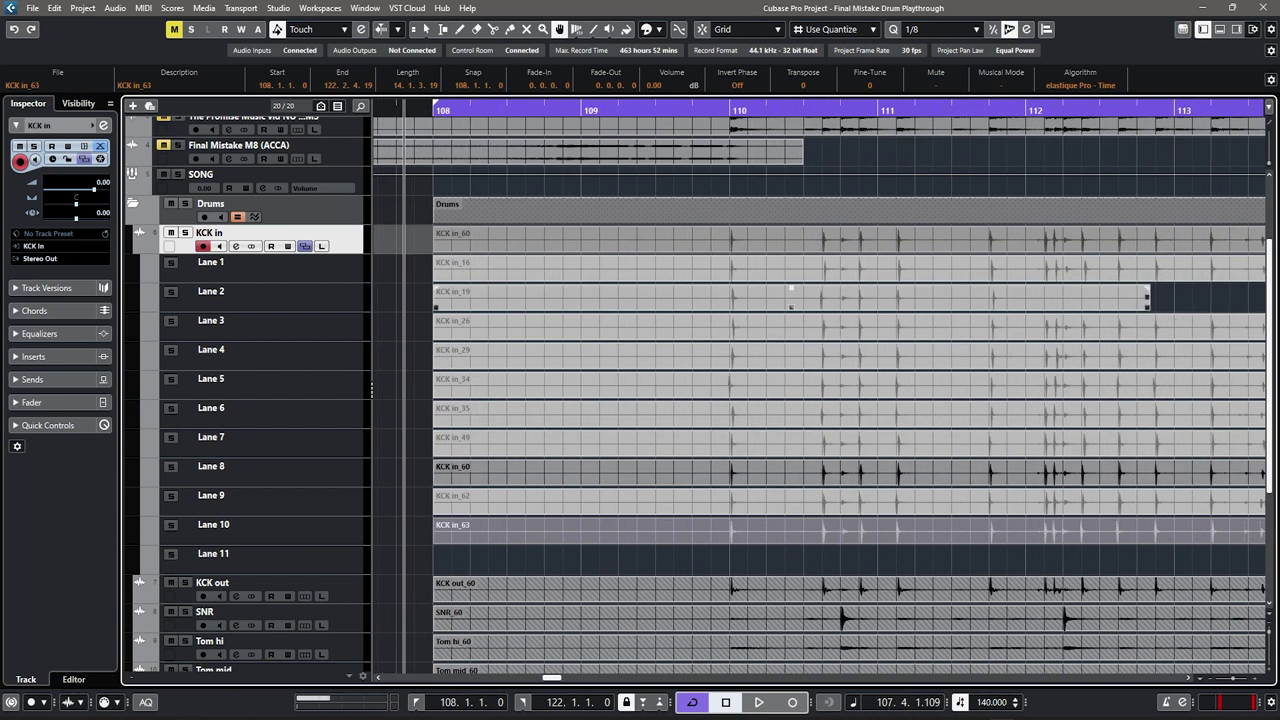
{"action": "left_click", "coordinate": [436, 424]}
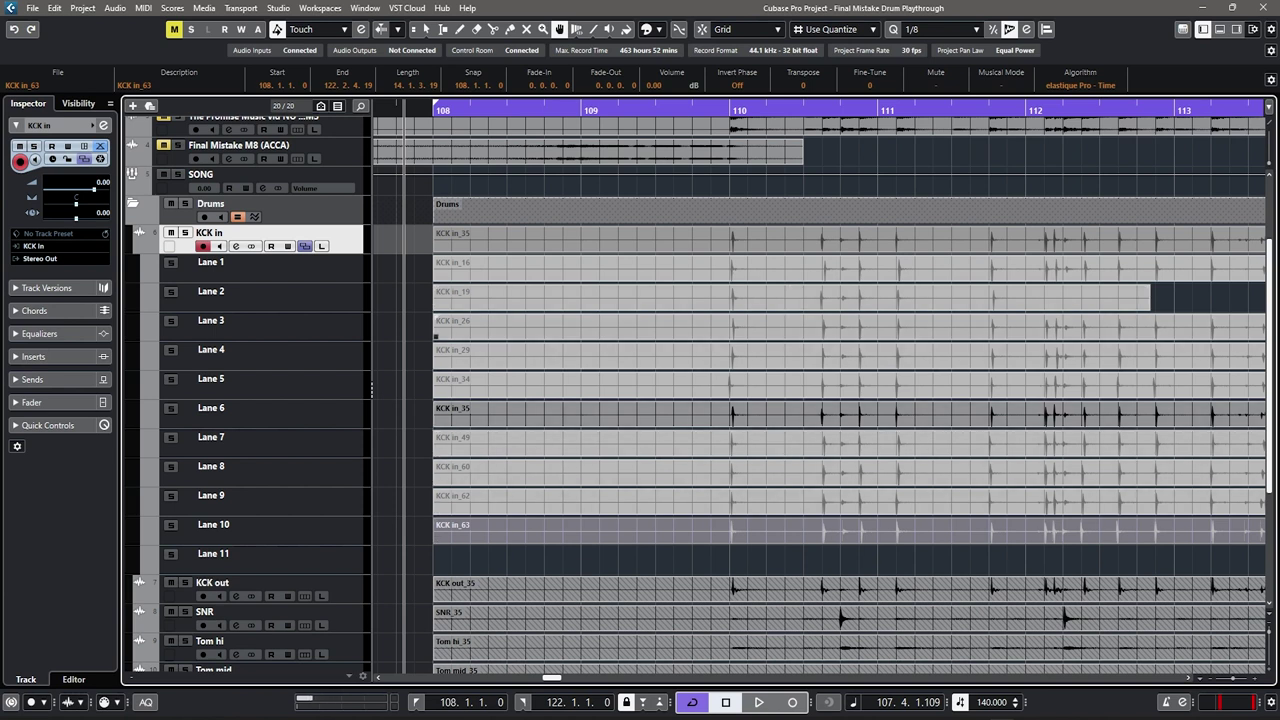
{"action": "left_click", "coordinate": [435, 336]}
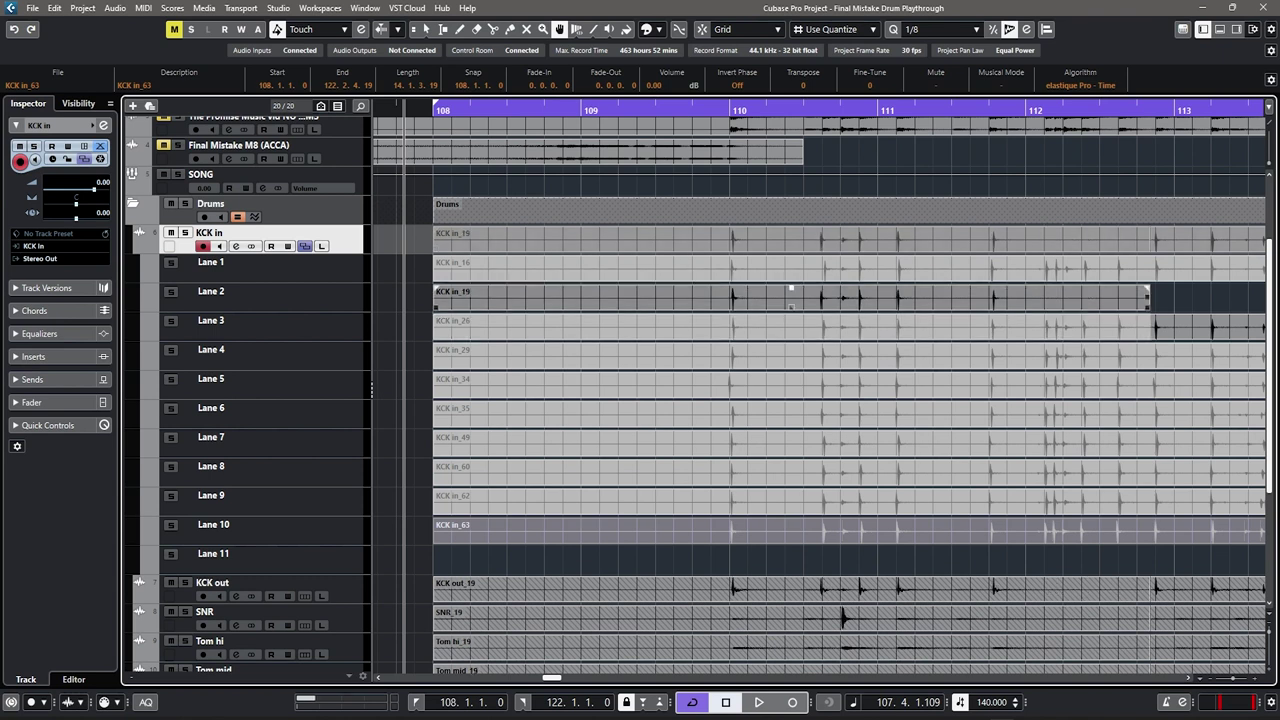
{"action": "left_click", "coordinate": [436, 448]}
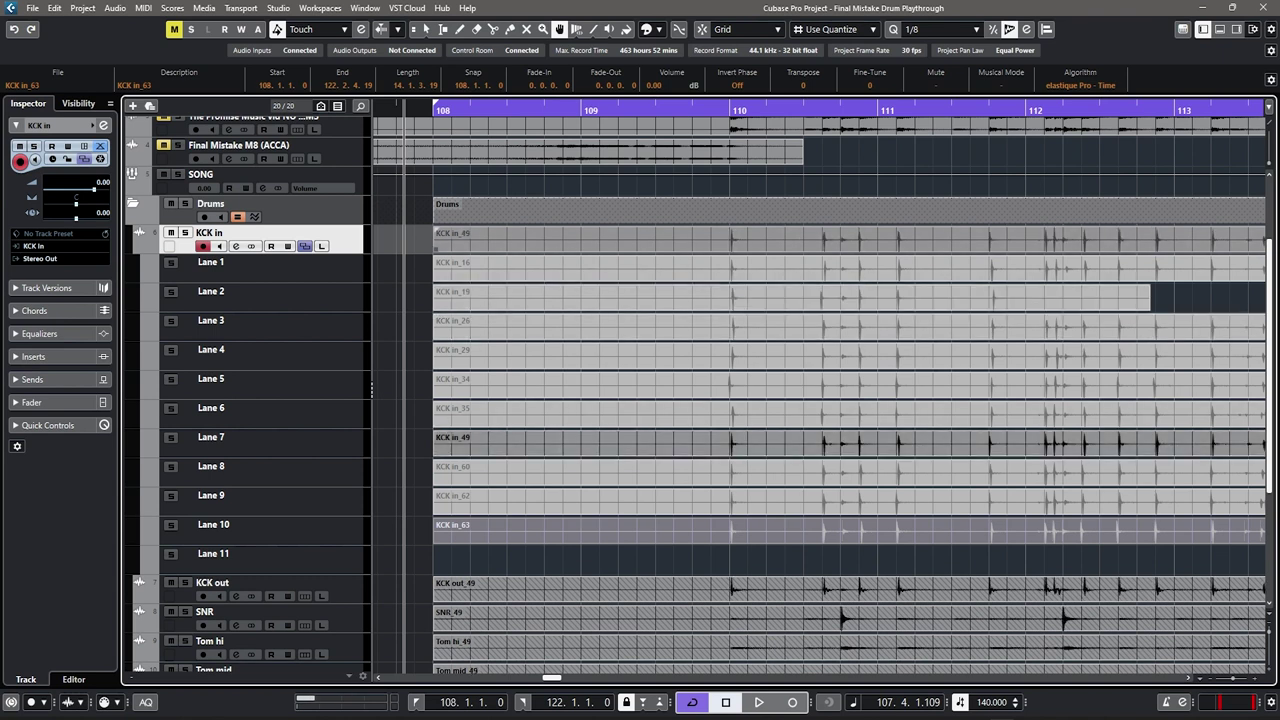
{"action": "key", "text": "g"}
{"action": "key", "text": "g"}
{"action": "scroll", "coordinate": [706, 327], "scroll_direction": "down", "scroll_amount": 2}
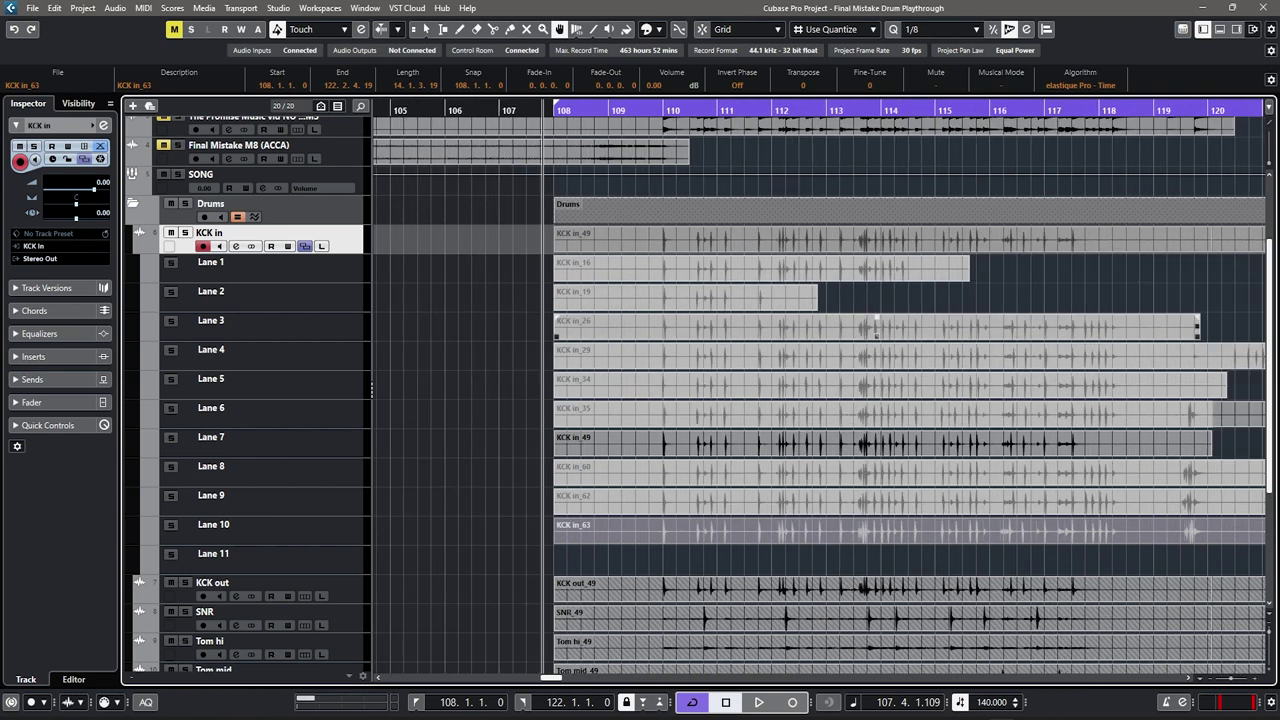
Step: Activate the Lane 10 take on KCK in and solo the Drums folder
{"action": "scroll", "coordinate": [680, 440], "scroll_direction": "right", "scroll_amount": 1}
{"action": "left_click", "coordinate": [620, 531]}
{"action": "scroll", "coordinate": [590, 502], "scroll_direction": "up", "scroll_amount": 2}
{"action": "scroll", "coordinate": [570, 500], "scroll_direction": "down", "scroll_amount": 2}
{"action": "left_click", "coordinate": [535, 444]}
{"action": "scroll", "coordinate": [535, 444], "scroll_direction": "up", "scroll_amount": 2}
{"action": "left_click", "coordinate": [235, 204]}
{"action": "key", "text": "s"}
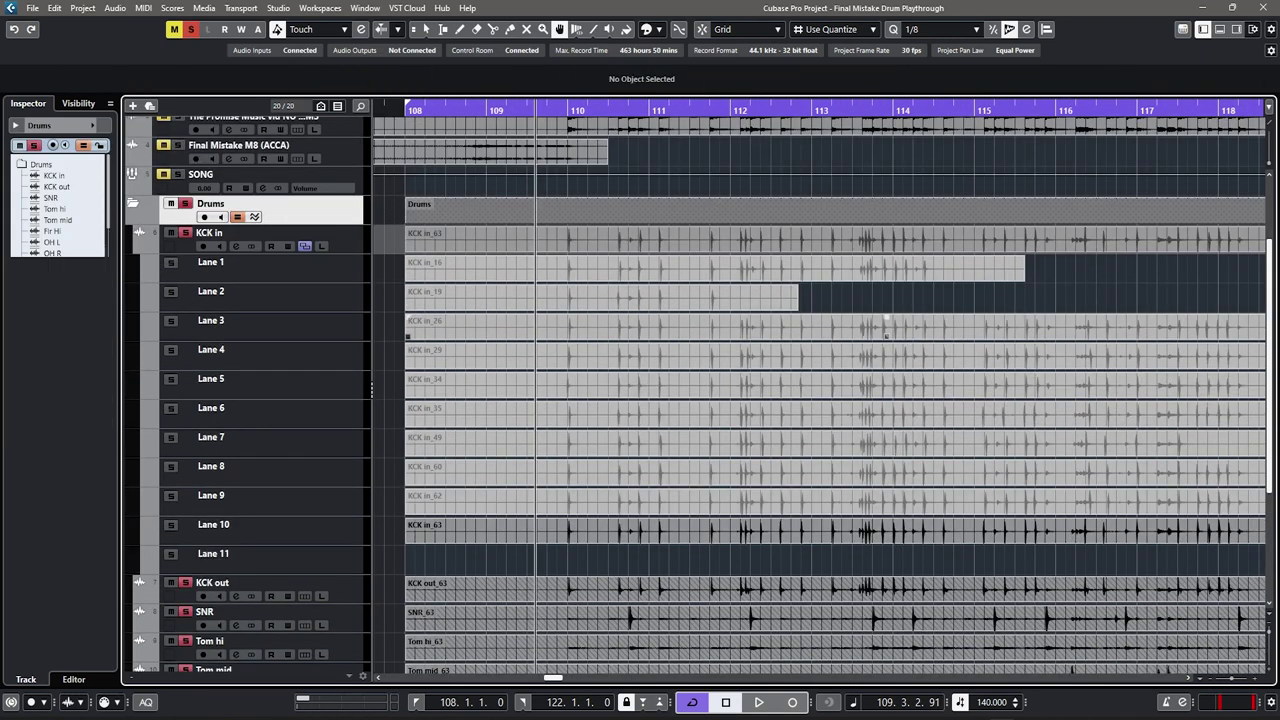
Step: Play the soloed drums with the Lane 10 take from bar 109 and listen to the timing around bars 110 to 112
{"action": "scroll", "coordinate": [840, 330], "scroll_direction": "down", "scroll_amount": 2}
{"action": "key", "text": "space"}
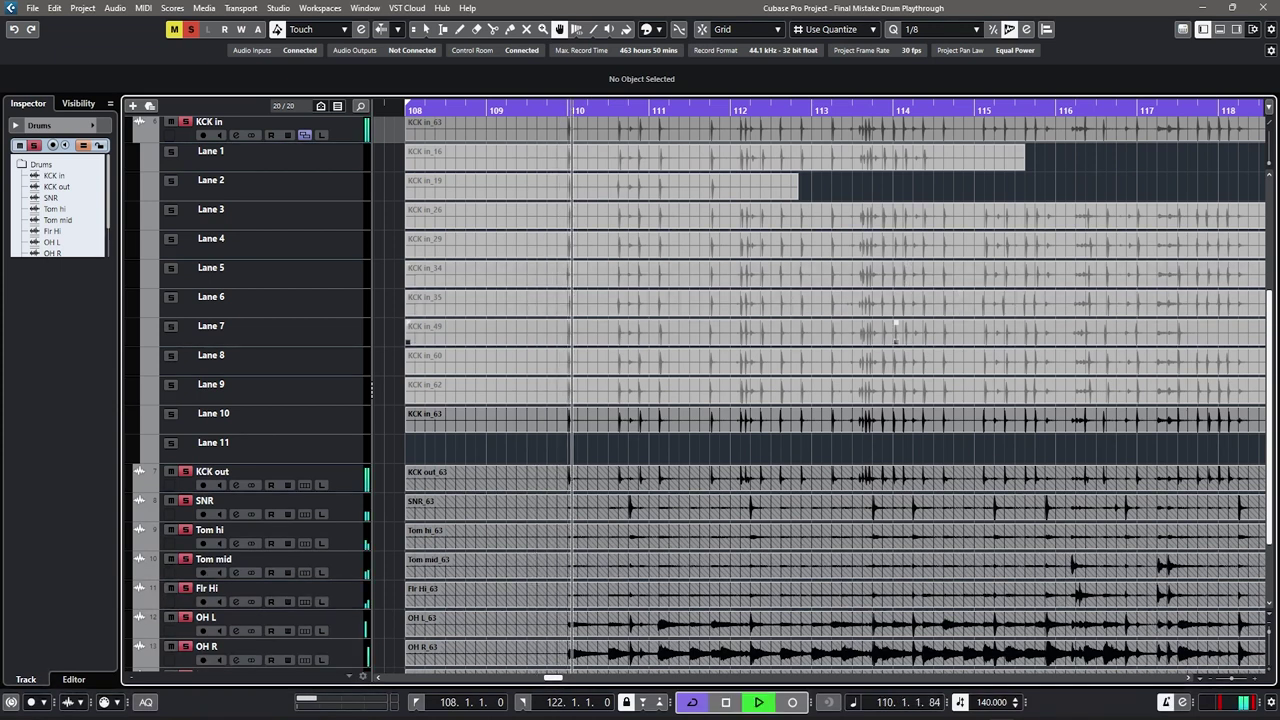
{"action": "key", "text": "h"}
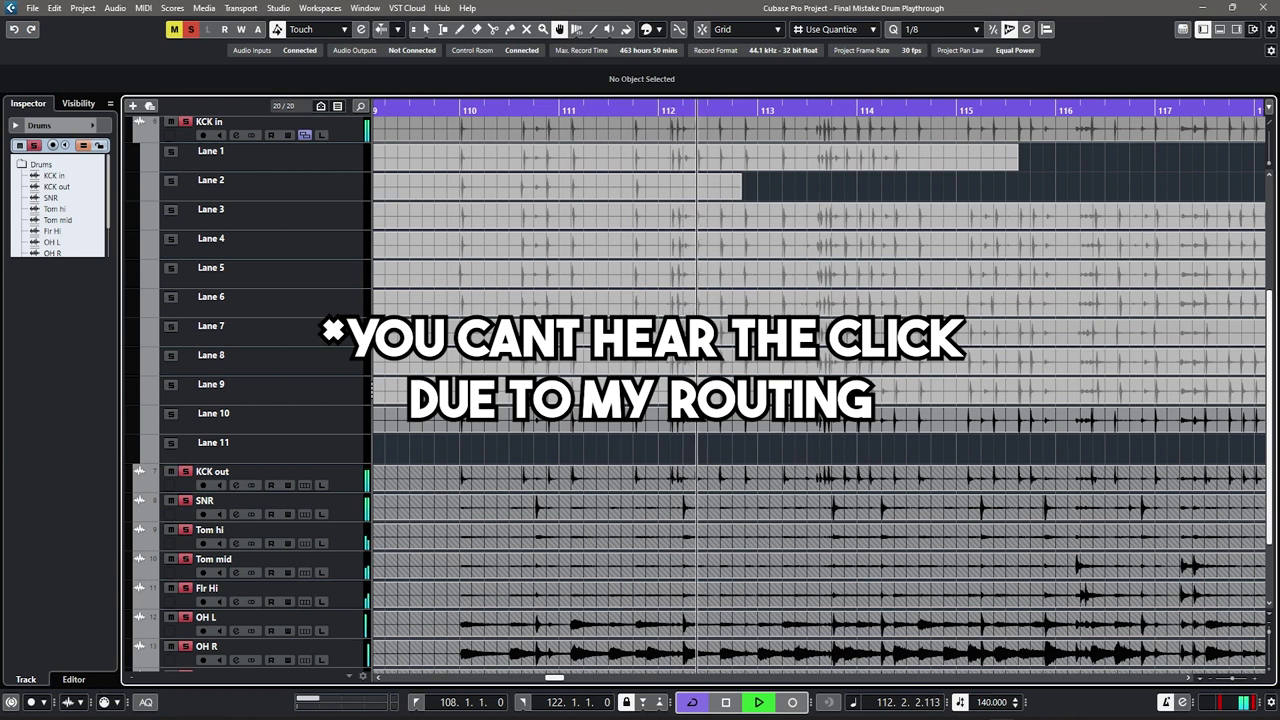
{"action": "key", "text": "space"}
{"action": "key", "text": "g"}
{"action": "left_click_drag", "start_coordinate": [860, 332], "coordinate": [900, 390]}
{"action": "key", "text": "g"}
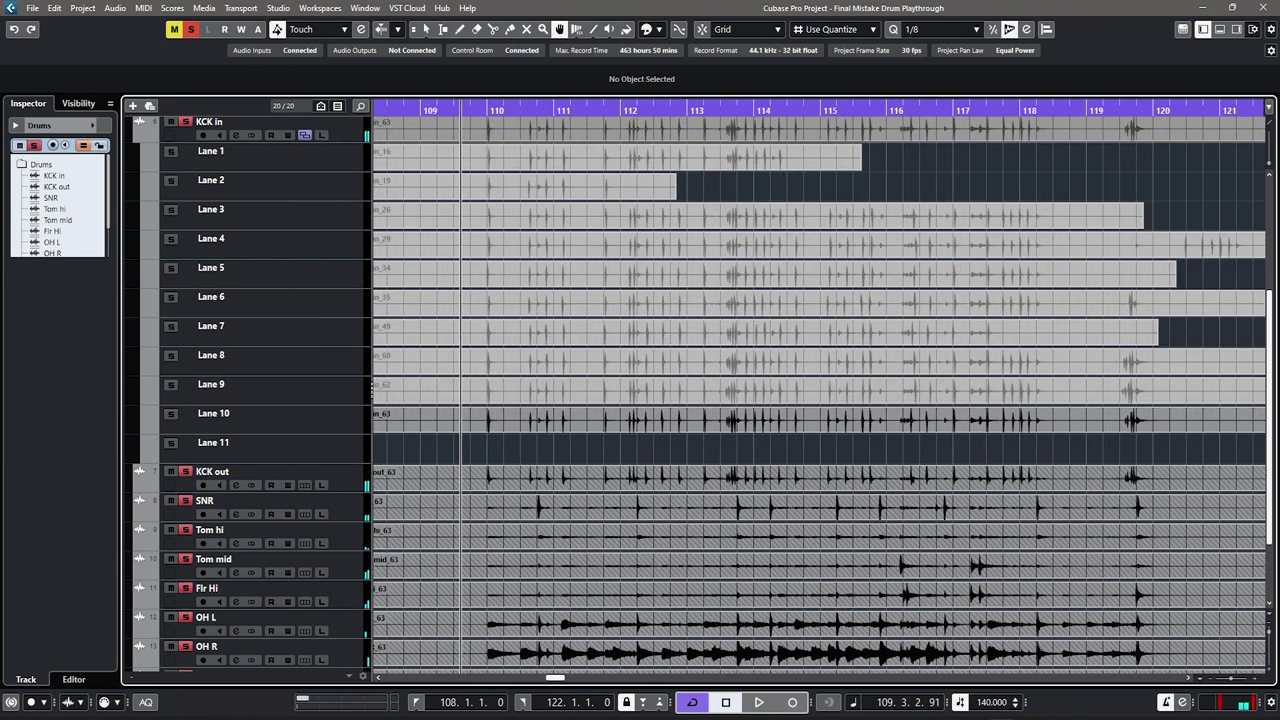
{"action": "key", "text": "g"}
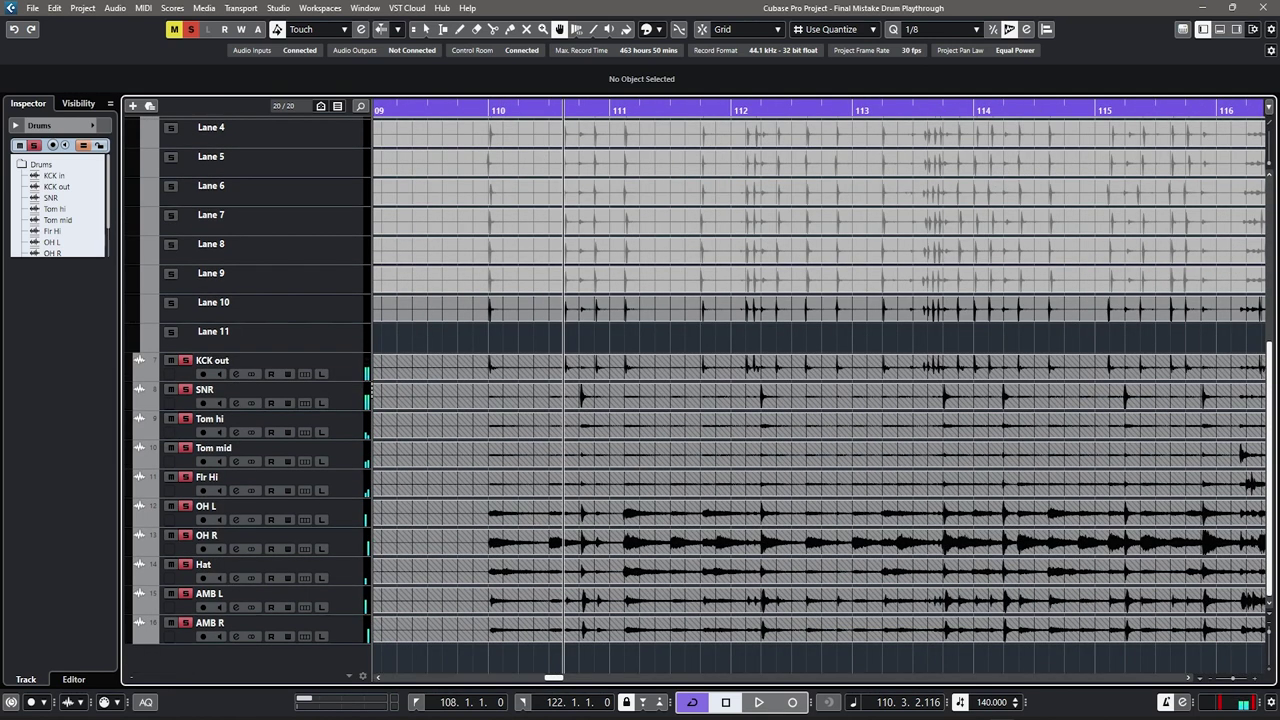
{"action": "key", "text": "space"}
{"action": "key", "text": "space"}
Step: Examine the kick hit just after bar 111 up close and compare its timing with the grid across the KCK in lanes
{"action": "key", "text": "h"}
{"action": "key", "text": "h"}
{"action": "key", "text": "h"}
{"action": "scroll", "coordinate": [820, 400], "scroll_direction": "up", "scroll_amount": 1}
{"action": "scroll", "coordinate": [820, 400], "scroll_direction": "down", "scroll_amount": 1}
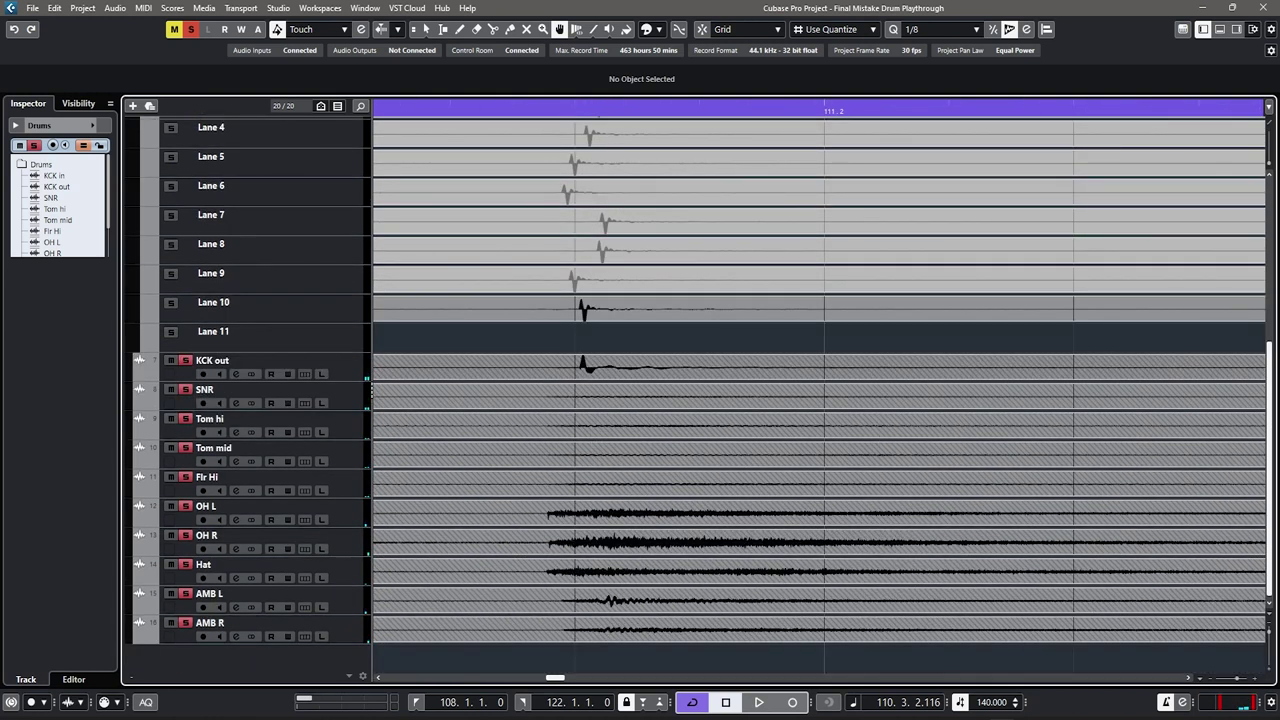
{"action": "key", "text": "g"}
{"action": "key", "text": "g"}
{"action": "key", "text": "g"}
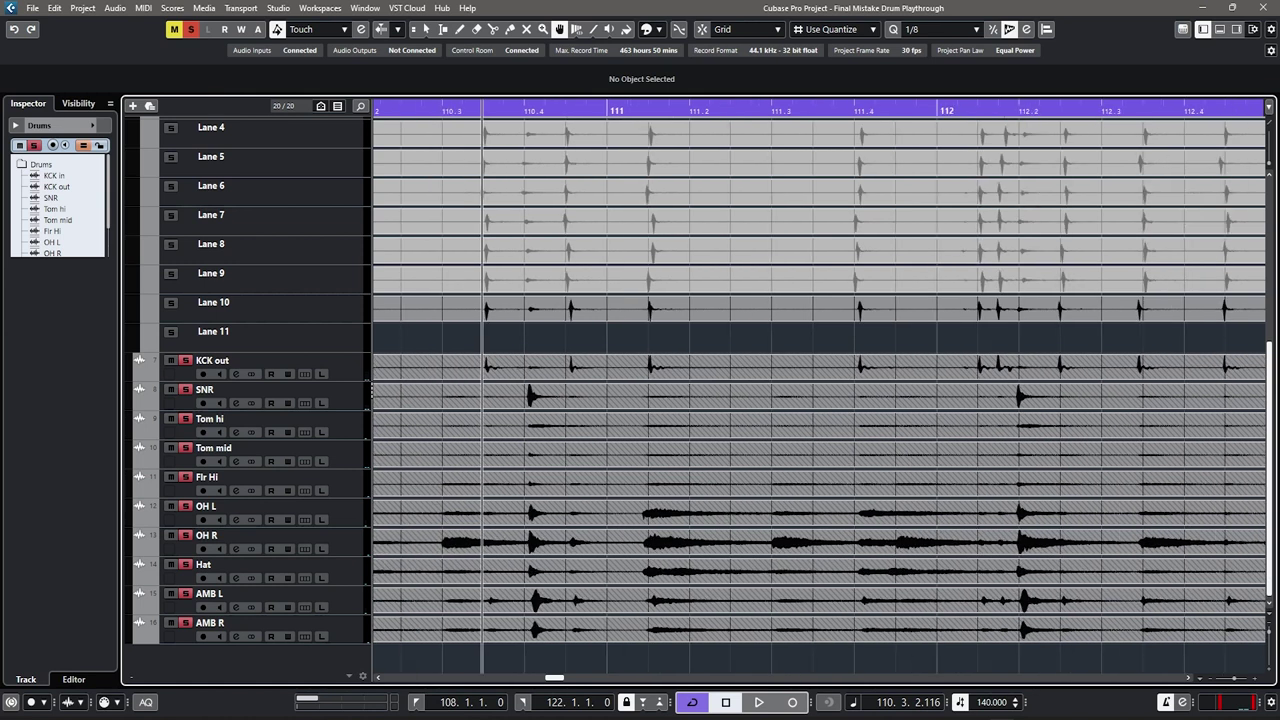
{"action": "scroll", "coordinate": [716, 385], "scroll_direction": "up", "scroll_amount": 2}
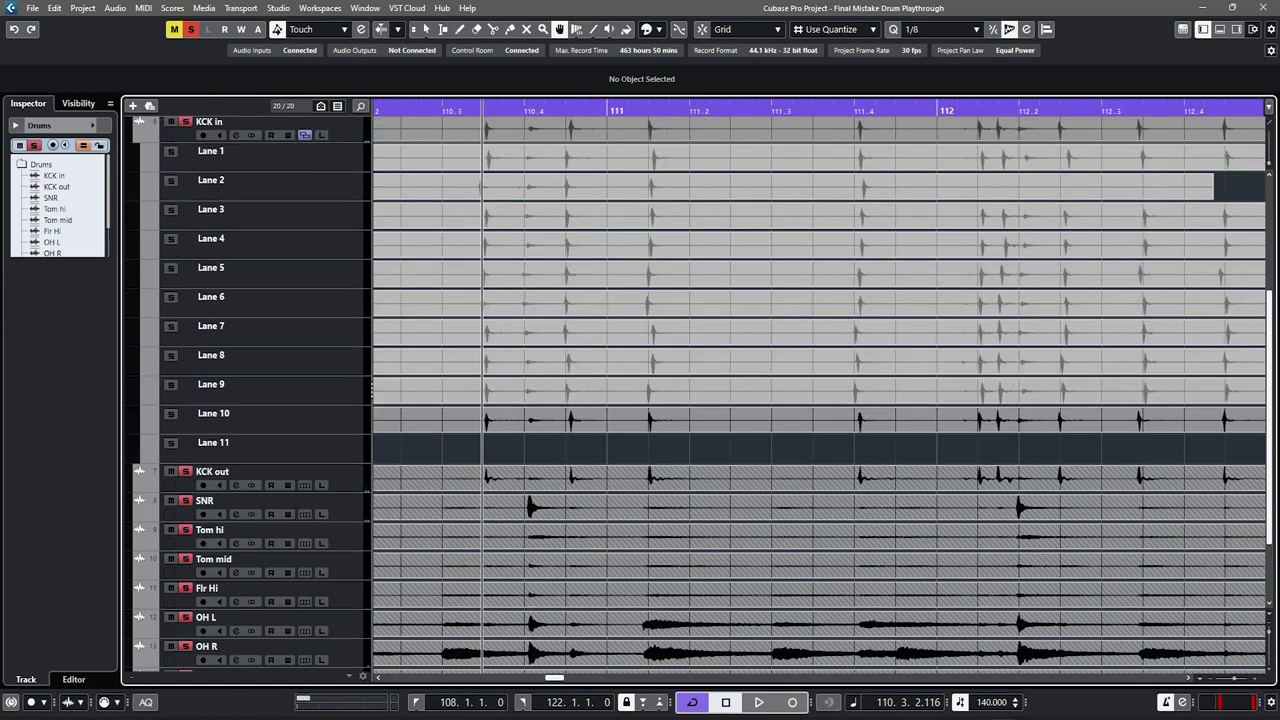
Step: Try the Lane 9, Lane 8 and Lane 7 takes while comparing the kick after bar 111, and reactivate the Lane 10 take
{"action": "left_click", "coordinate": [716, 391]}
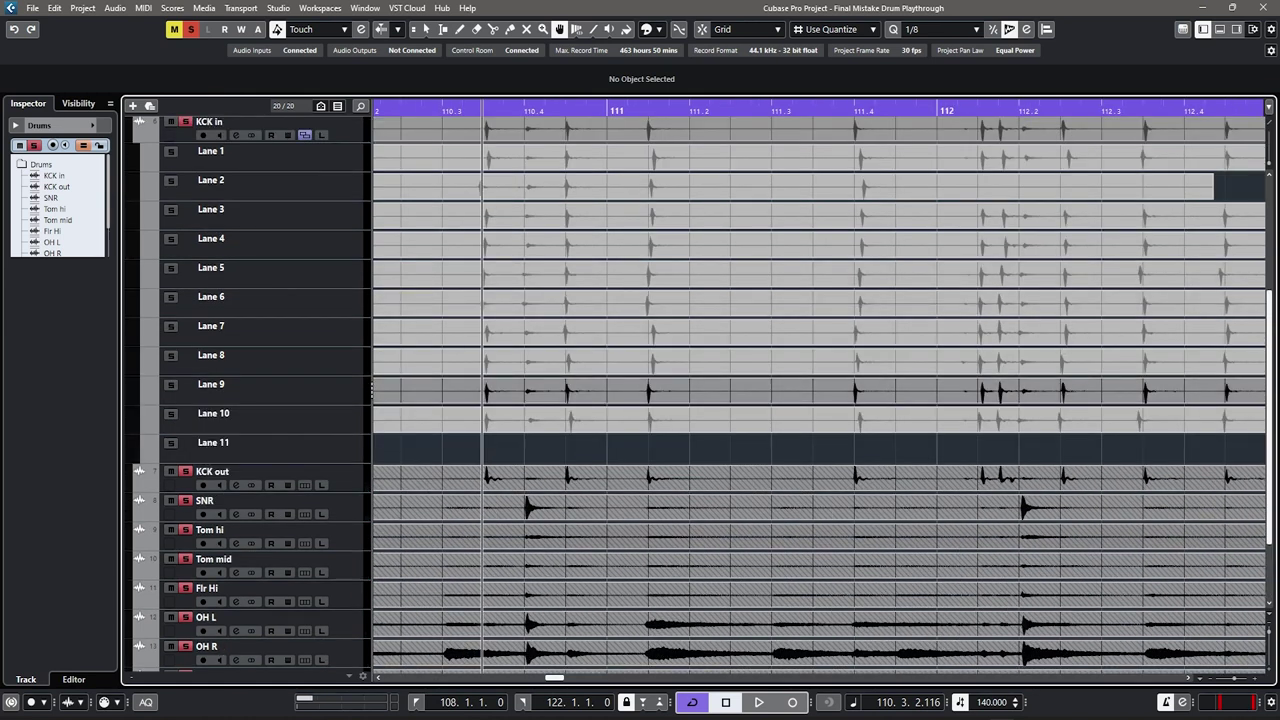
{"action": "scroll", "coordinate": [716, 385], "scroll_direction": "up", "scroll_amount": 2}
{"action": "scroll", "coordinate": [716, 385], "scroll_direction": "down", "scroll_amount": 4}
{"action": "scroll", "coordinate": [657, 290], "scroll_direction": "up", "scroll_amount": 4}
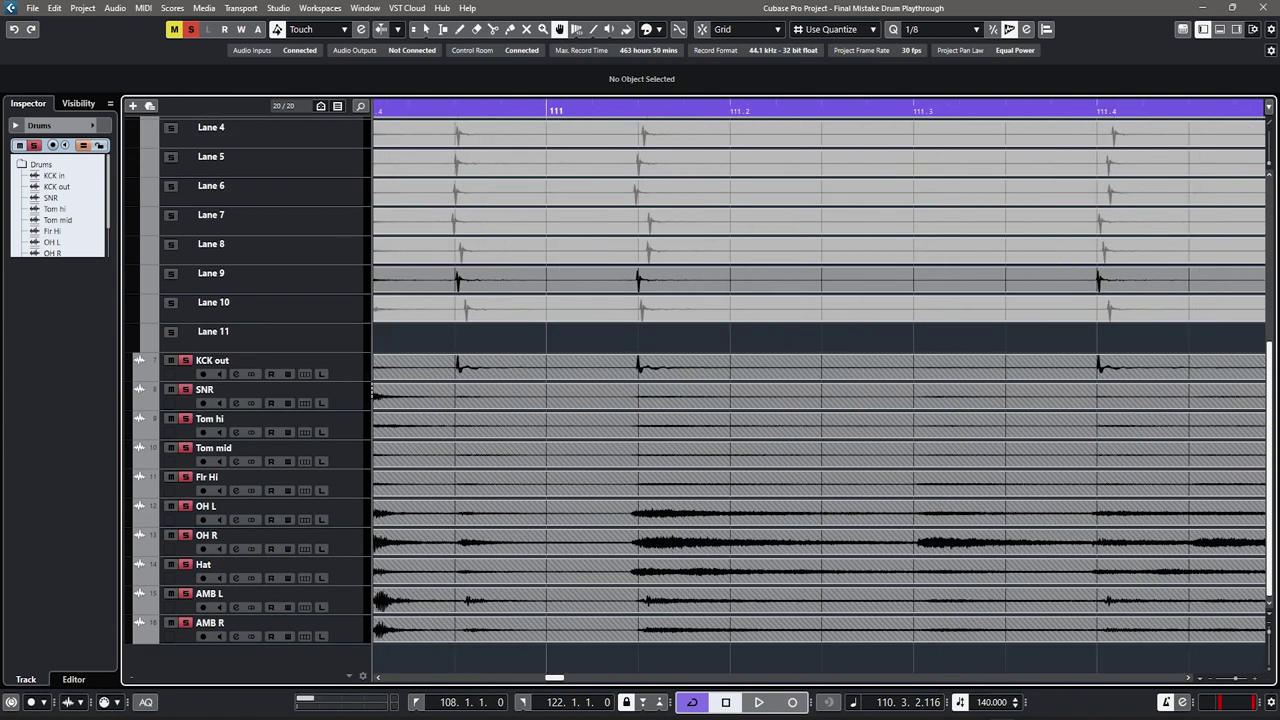
{"action": "left_click", "coordinate": [657, 251]}
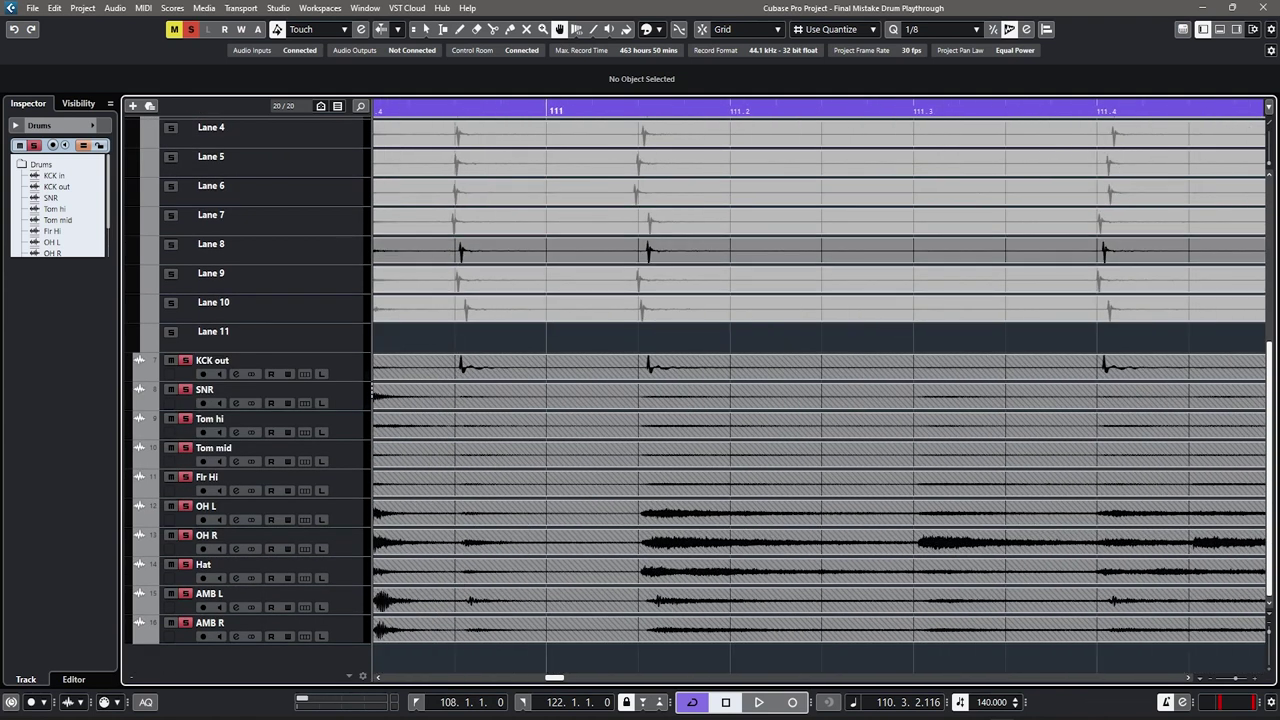
{"action": "left_click", "coordinate": [657, 280]}
{"action": "left_click", "coordinate": [657, 222]}
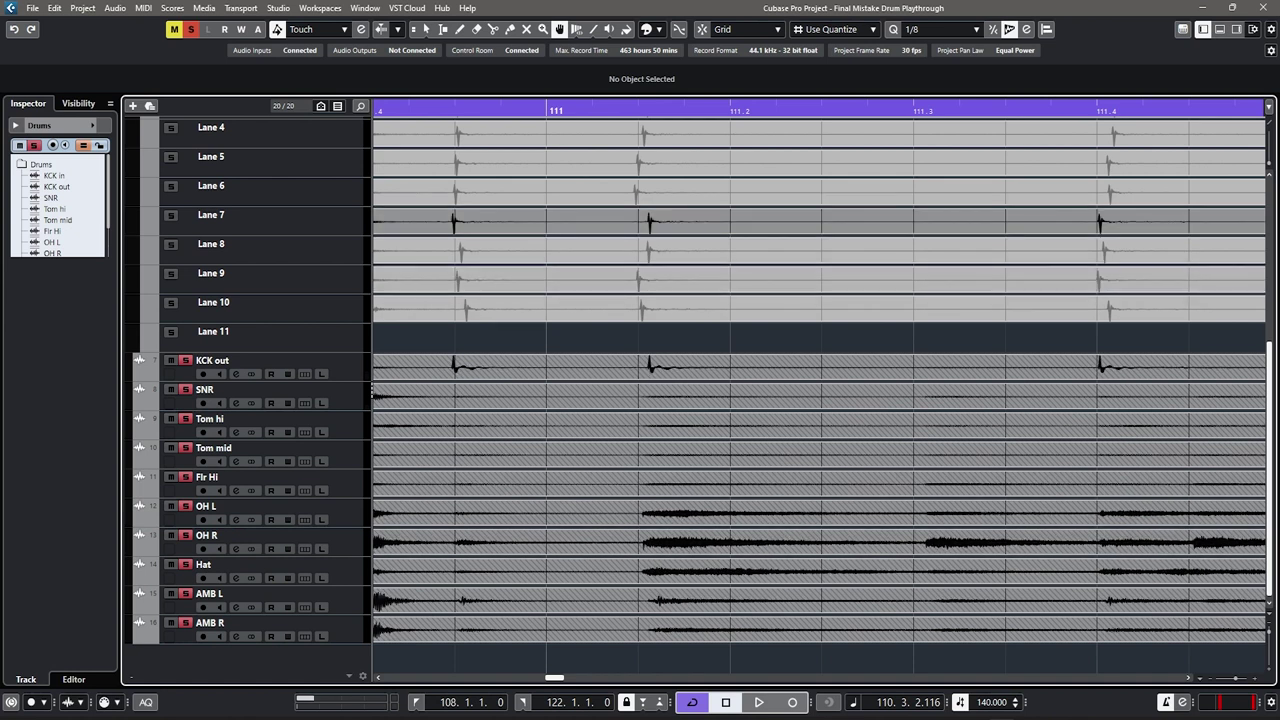
{"action": "left_click", "coordinate": [657, 280]}
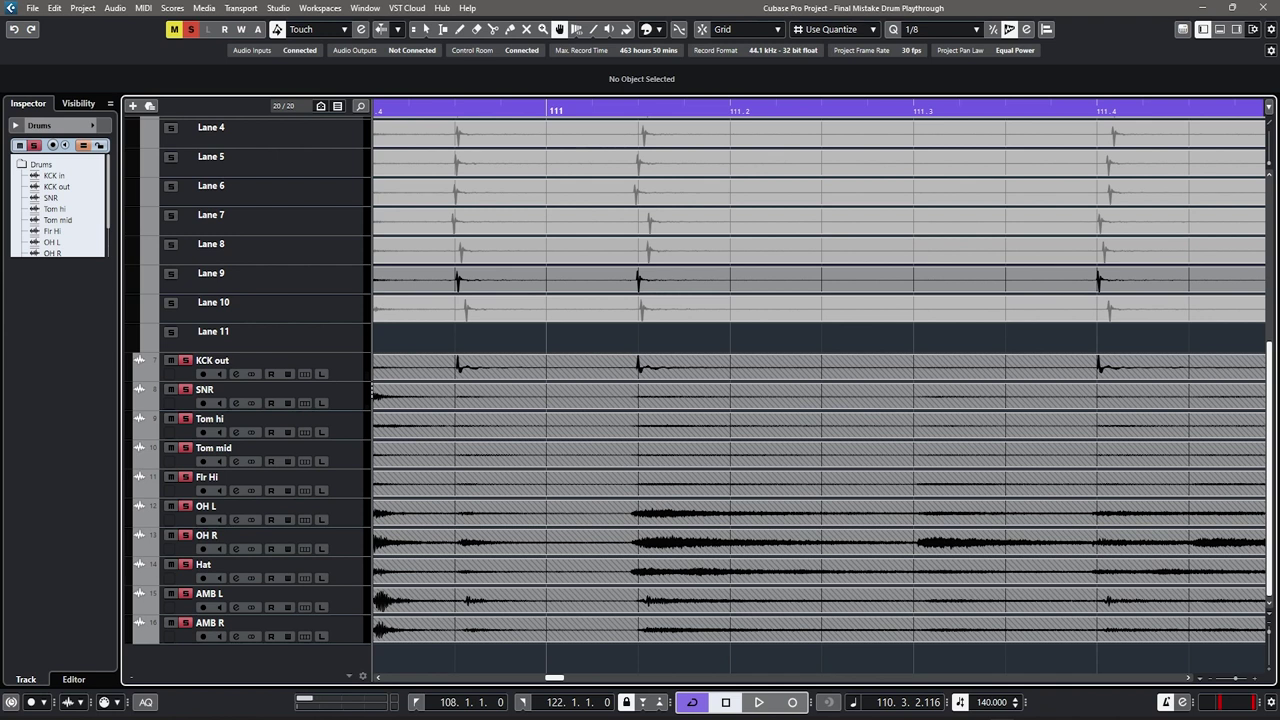
{"action": "left_click", "coordinate": [662, 309]}
{"action": "scroll", "coordinate": [664, 309], "scroll_direction": "down", "scroll_amount": 3}
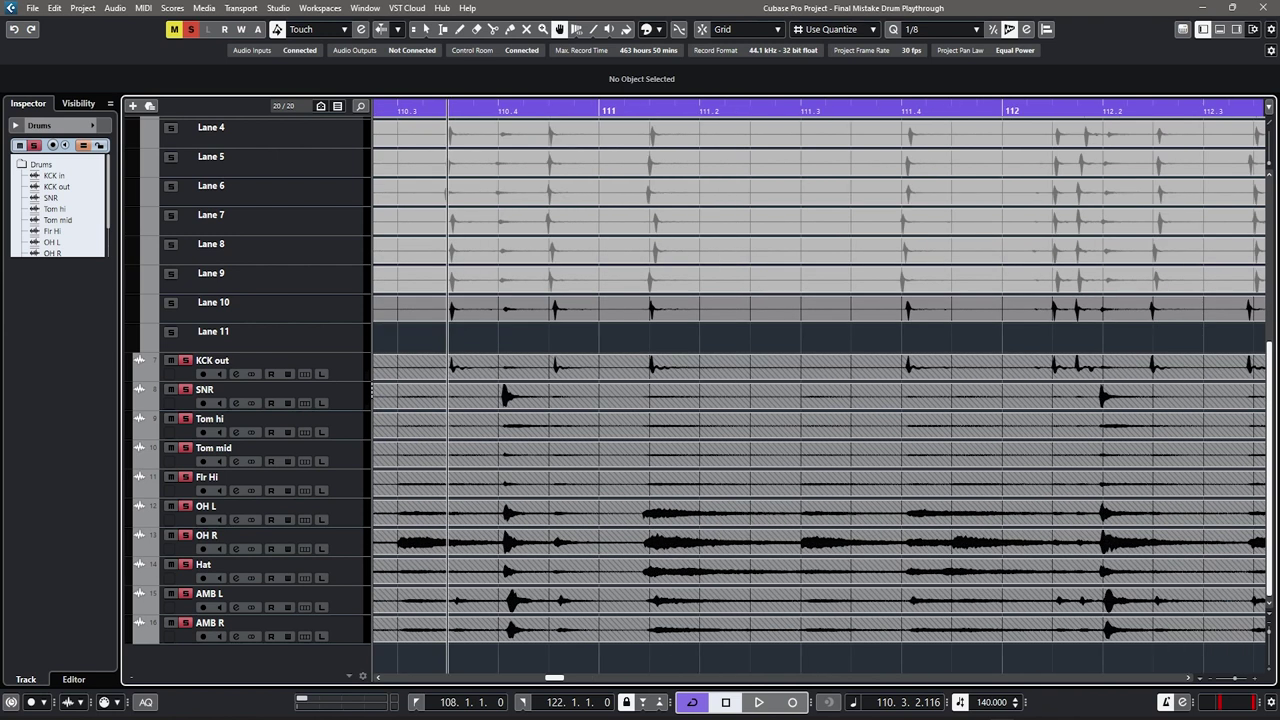
Step: Set the quantize value to 1/16 and split the takes in all lanes and drum tracks at bar 111
{"action": "key", "text": "h"}
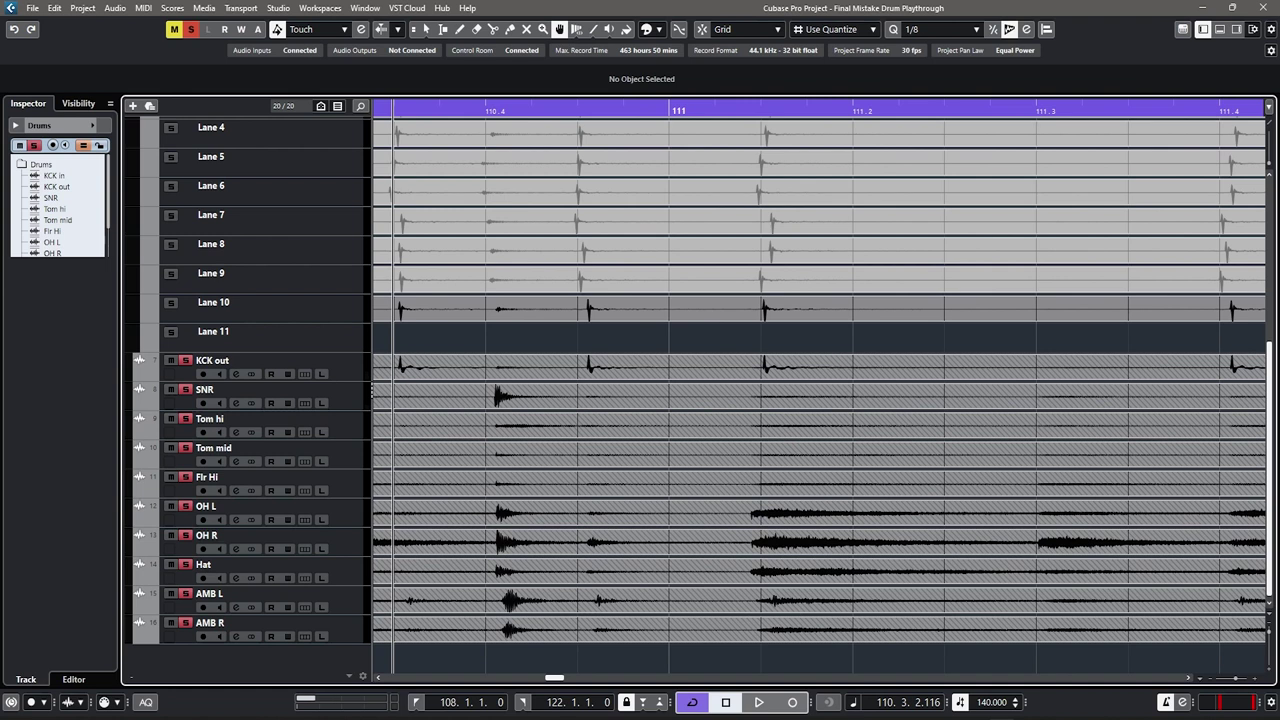
{"action": "right_click", "coordinate": [701, 315]}
{"action": "left_click", "coordinate": [835, 317]}
{"action": "key", "text": "j"}
{"action": "key", "text": "alt+5"}
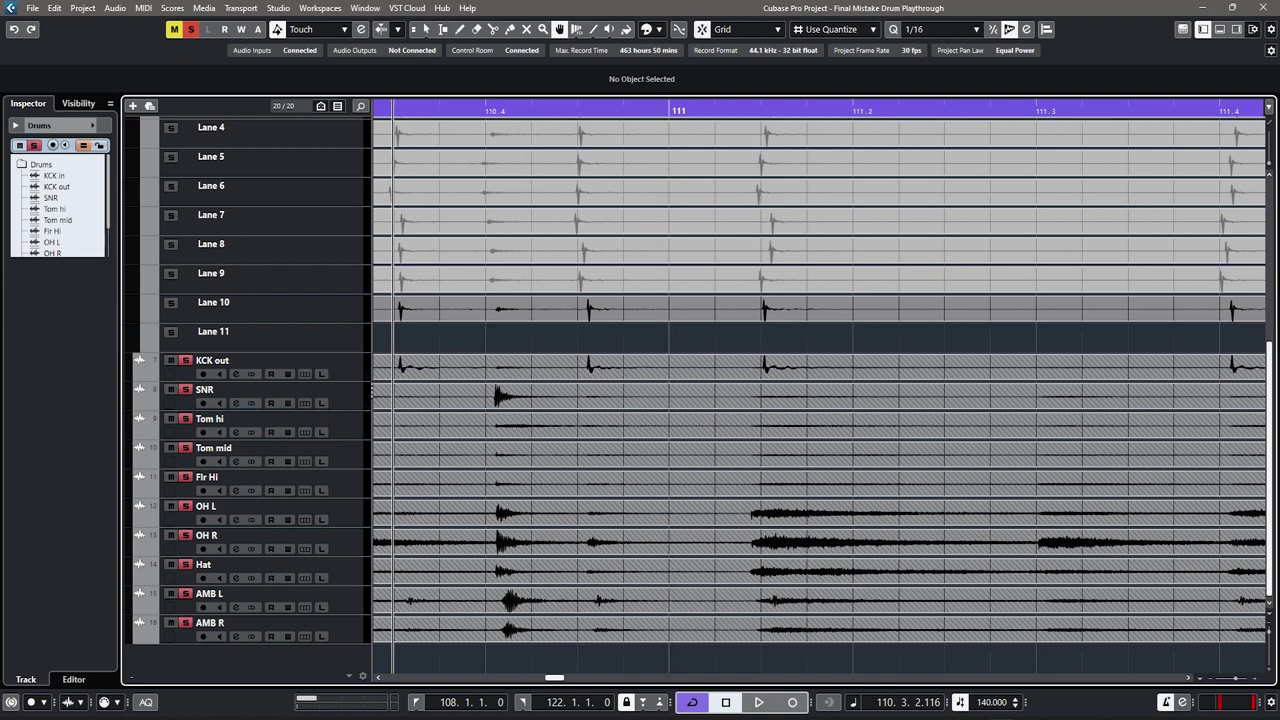
{"action": "left_click", "coordinate": [671, 318]}
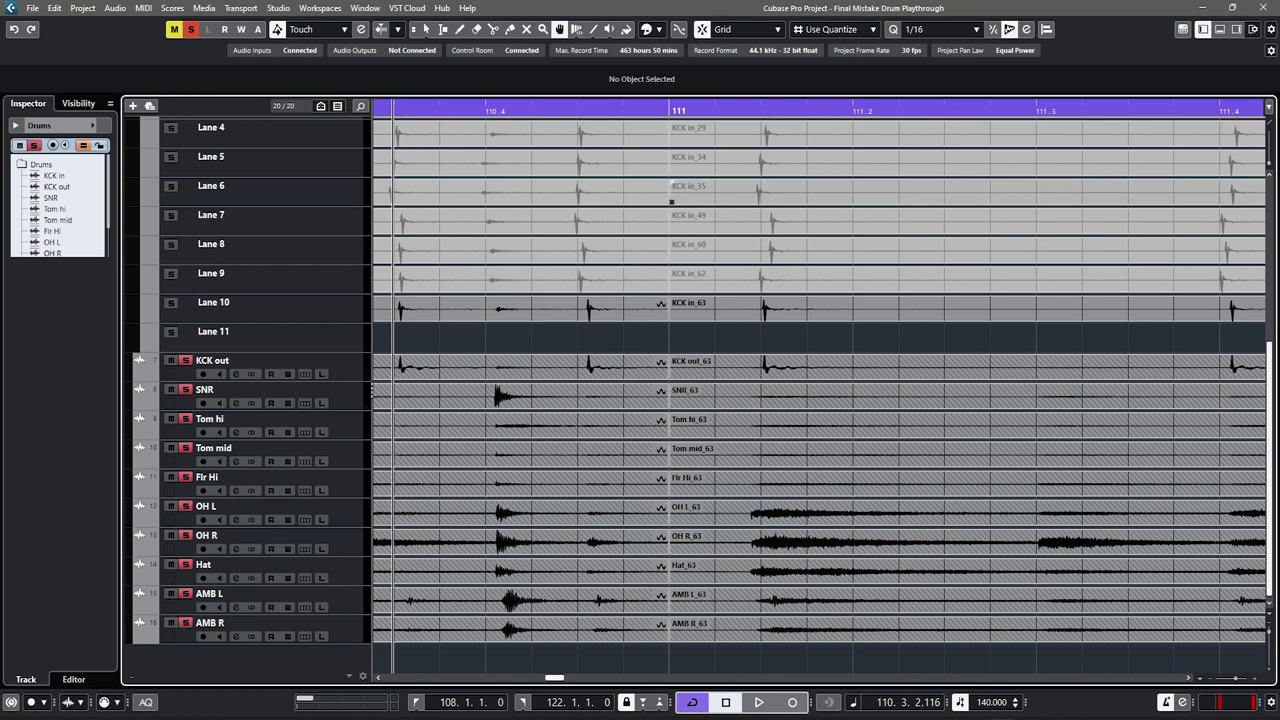
Step: Undo the split and cut the grouped drum events at bar 111 with the Object Selection tool instead
{"action": "key", "text": "ctrl+z"}
{"action": "right_click", "coordinate": [668, 302]}
{"action": "left_click", "coordinate": [676, 311]}
{"action": "left_click", "coordinate": [678, 311], "text": "alt"}
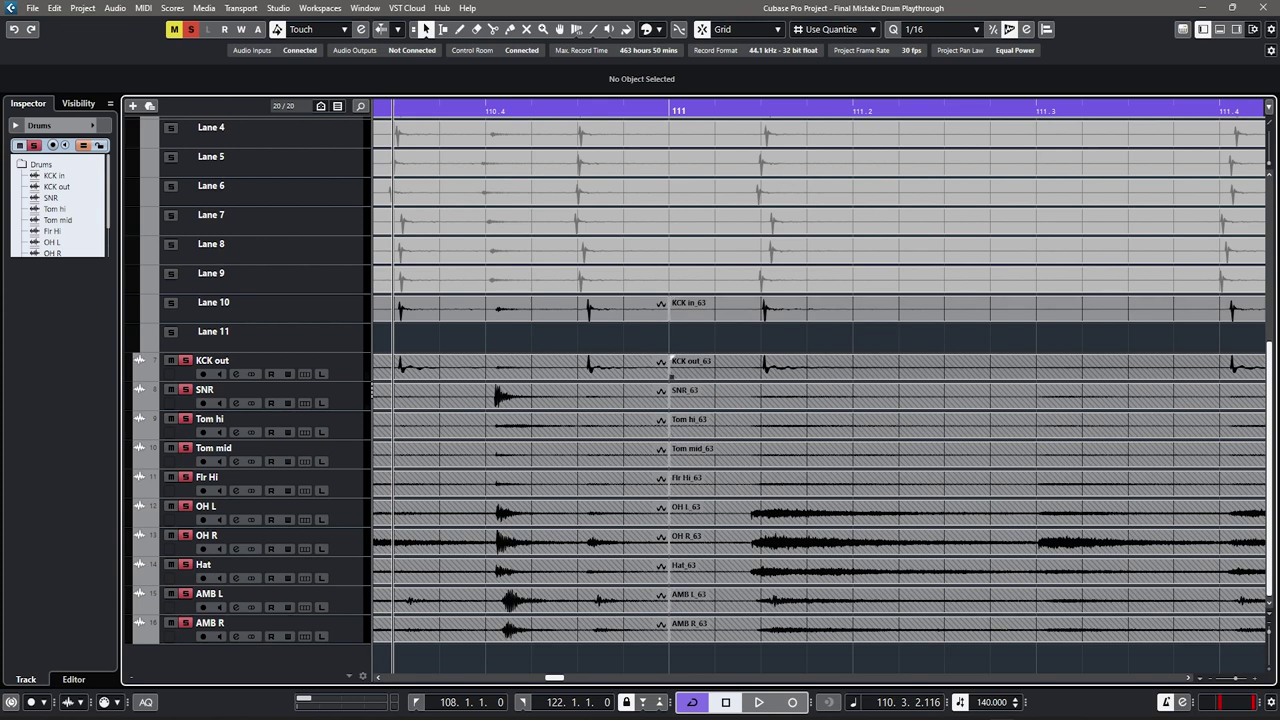
{"action": "scroll", "coordinate": [372, 393], "scroll_direction": "up", "scroll_amount": 4}
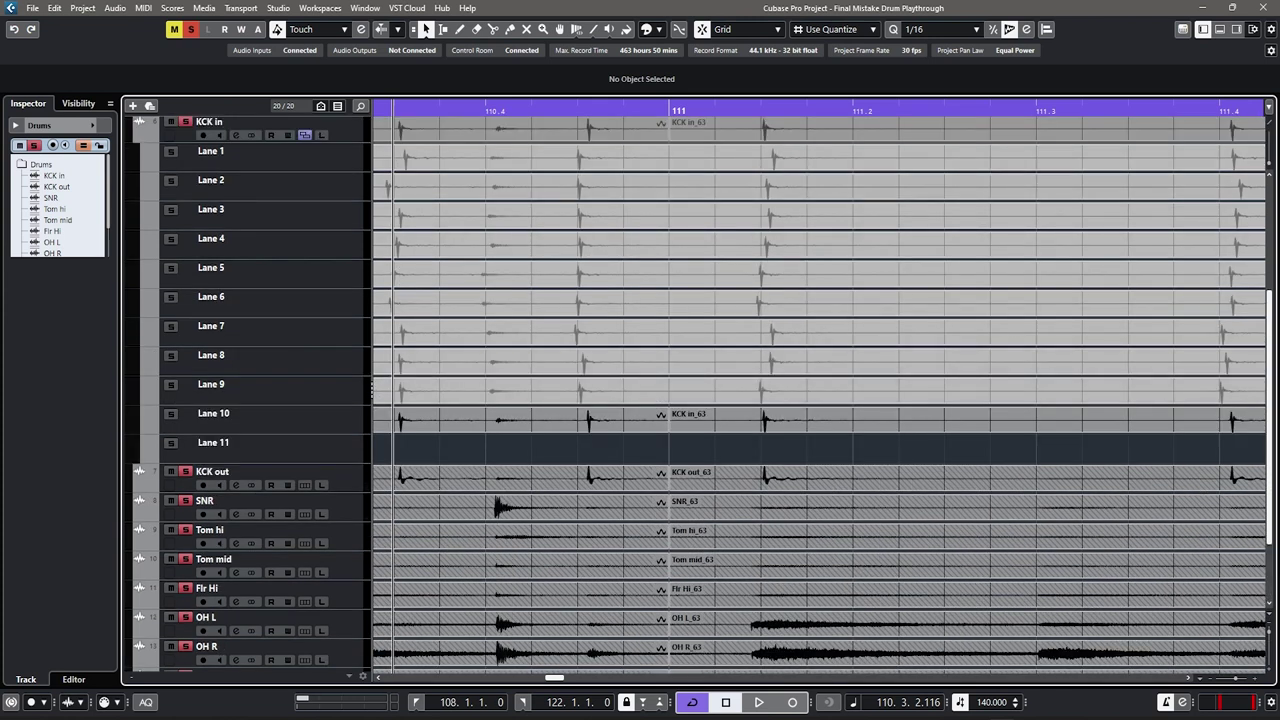
Step: Switch back to the Comp tool and split the takes in all lanes at bar 111 with it
{"action": "right_click", "coordinate": [705, 330]}
{"action": "left_click", "coordinate": [805, 330]}
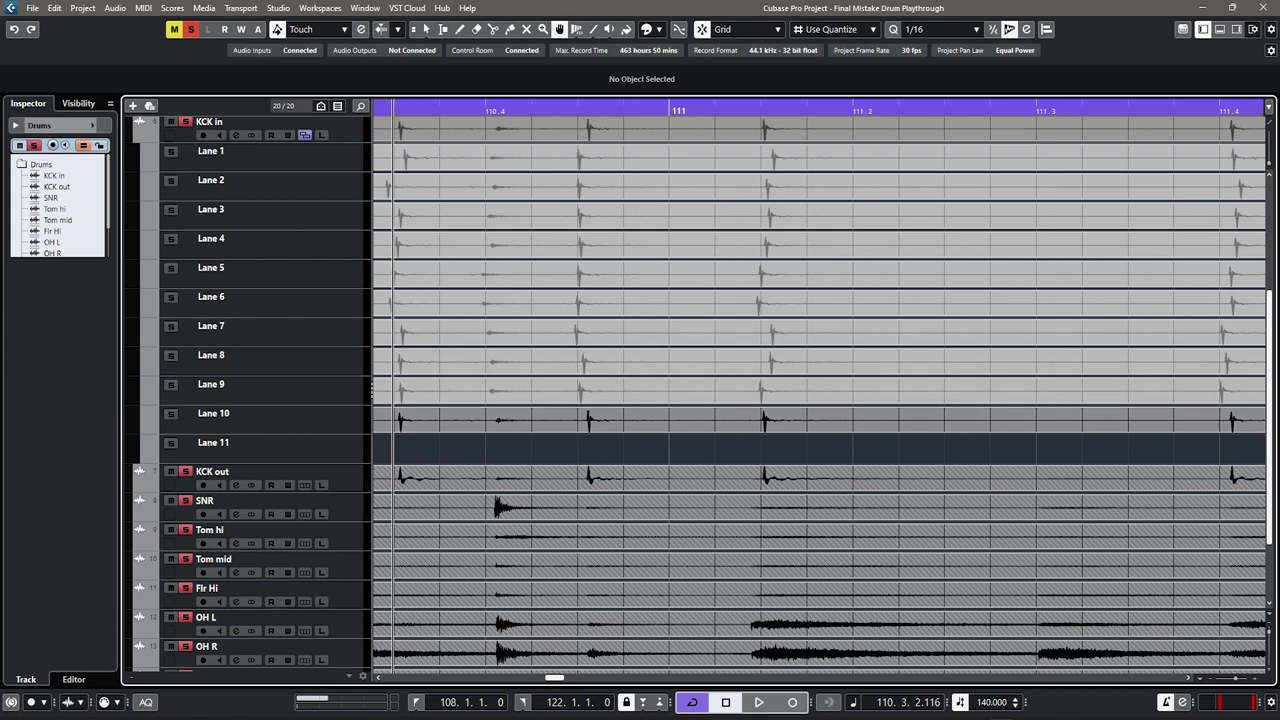
{"action": "scroll", "coordinate": [372, 392], "scroll_direction": "down", "scroll_amount": 4}
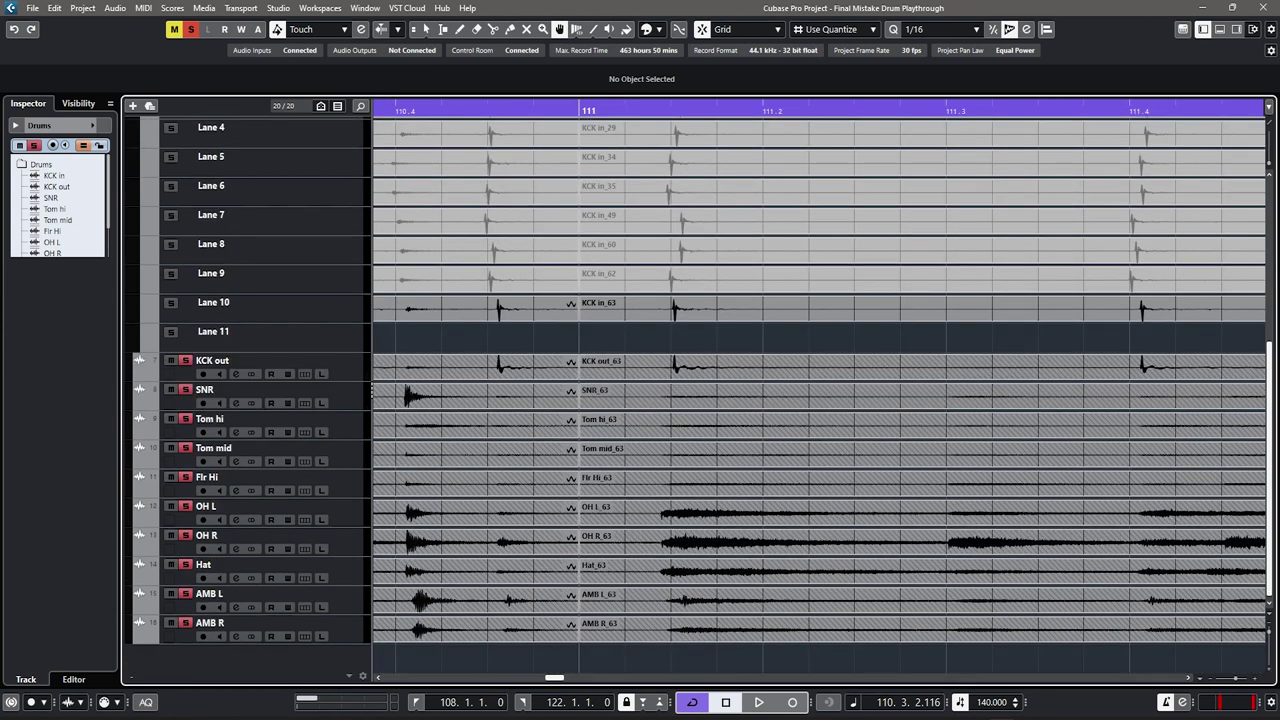
{"action": "scroll", "coordinate": [680, 320], "scroll_direction": "down", "scroll_amount": 3}
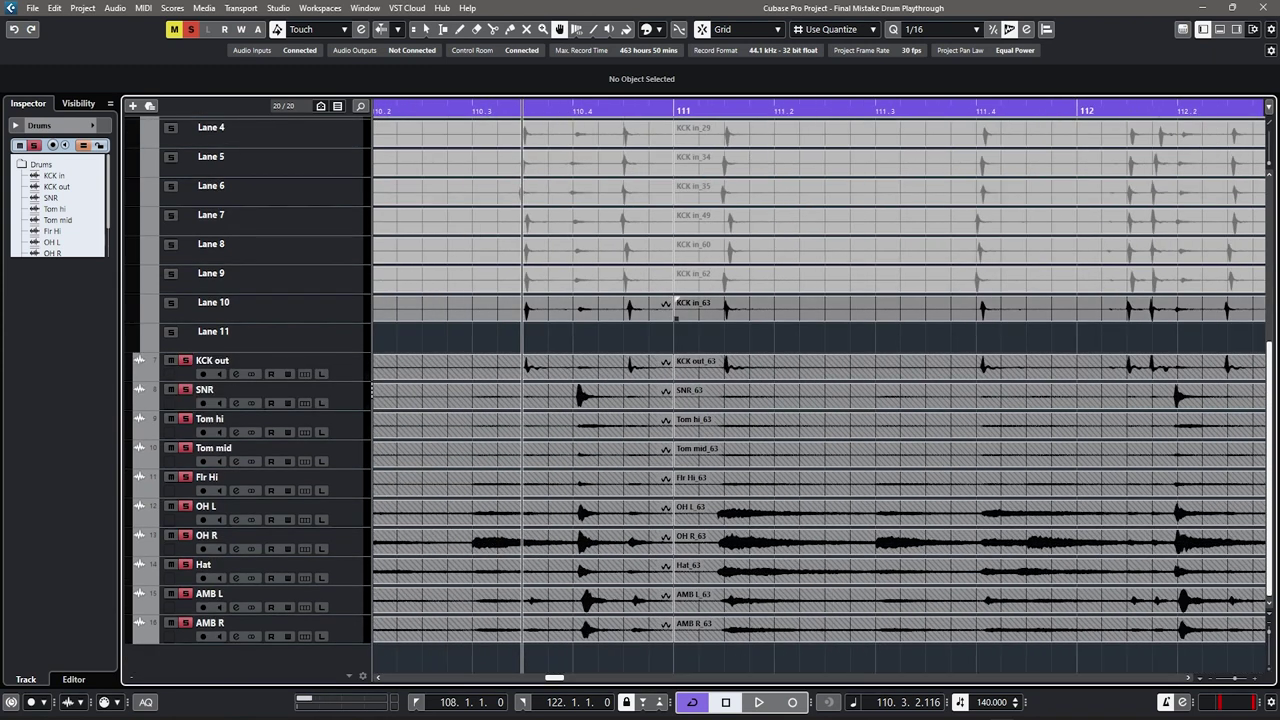
Step: Activate the Lane 9 take from bar 111 onward and play across the cut to check the transition
{"action": "scroll", "coordinate": [724, 284], "scroll_direction": "up", "scroll_amount": 2}
{"action": "left_click", "coordinate": [646, 289]}
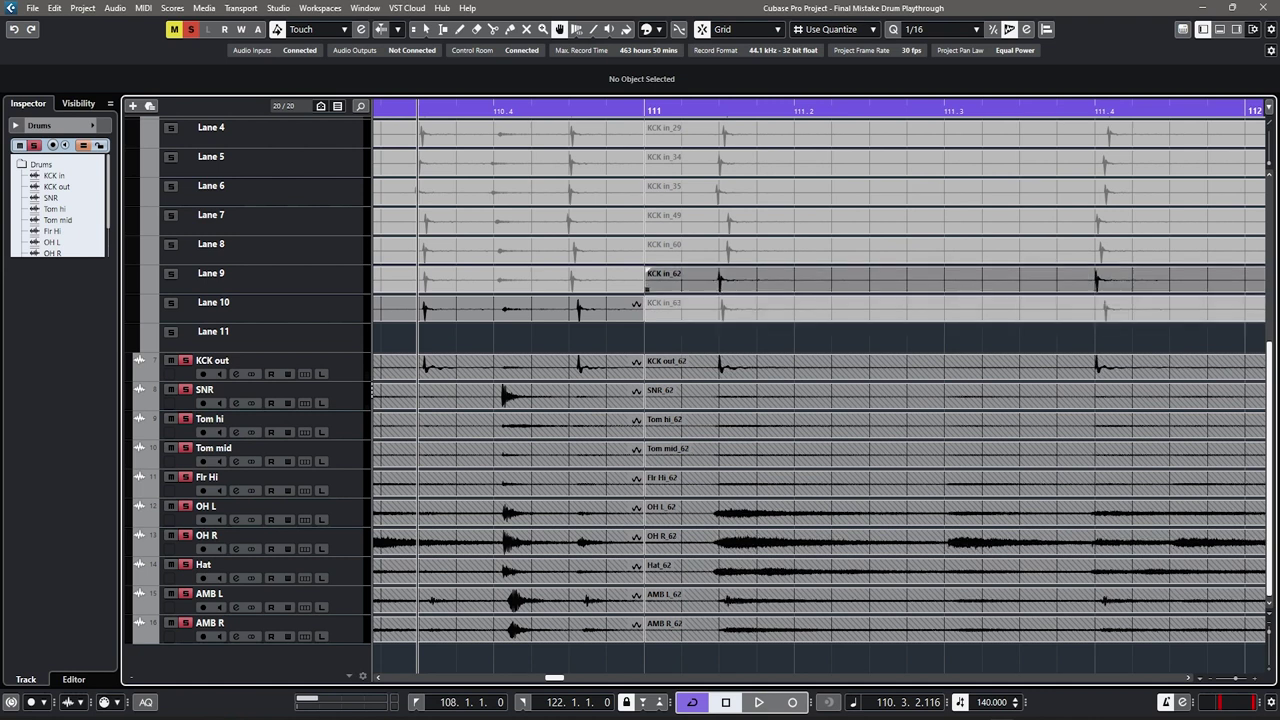
{"action": "key", "text": "space"}
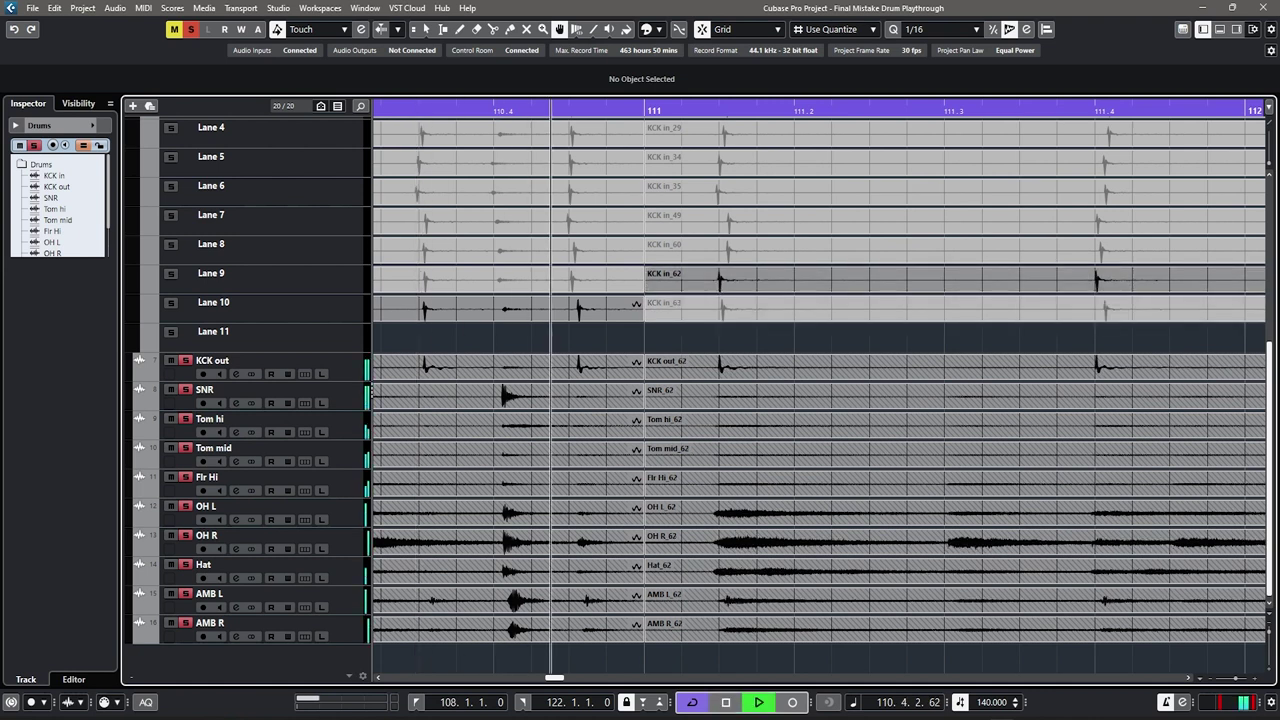
{"action": "key", "text": "space"}
{"action": "scroll", "coordinate": [645, 289], "scroll_direction": "down", "scroll_amount": 3}
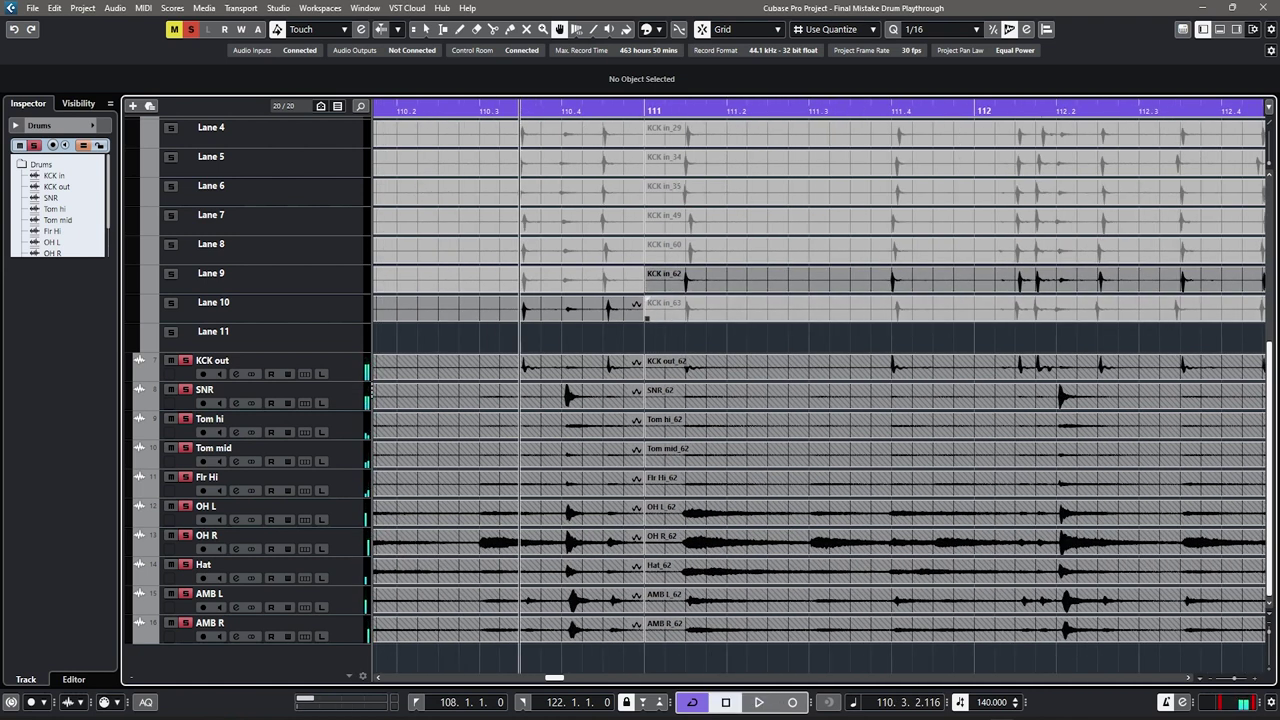
{"action": "scroll", "coordinate": [685, 306], "scroll_direction": "up", "scroll_amount": 4}
{"action": "scroll", "coordinate": [652, 302], "scroll_direction": "down", "scroll_amount": 3}
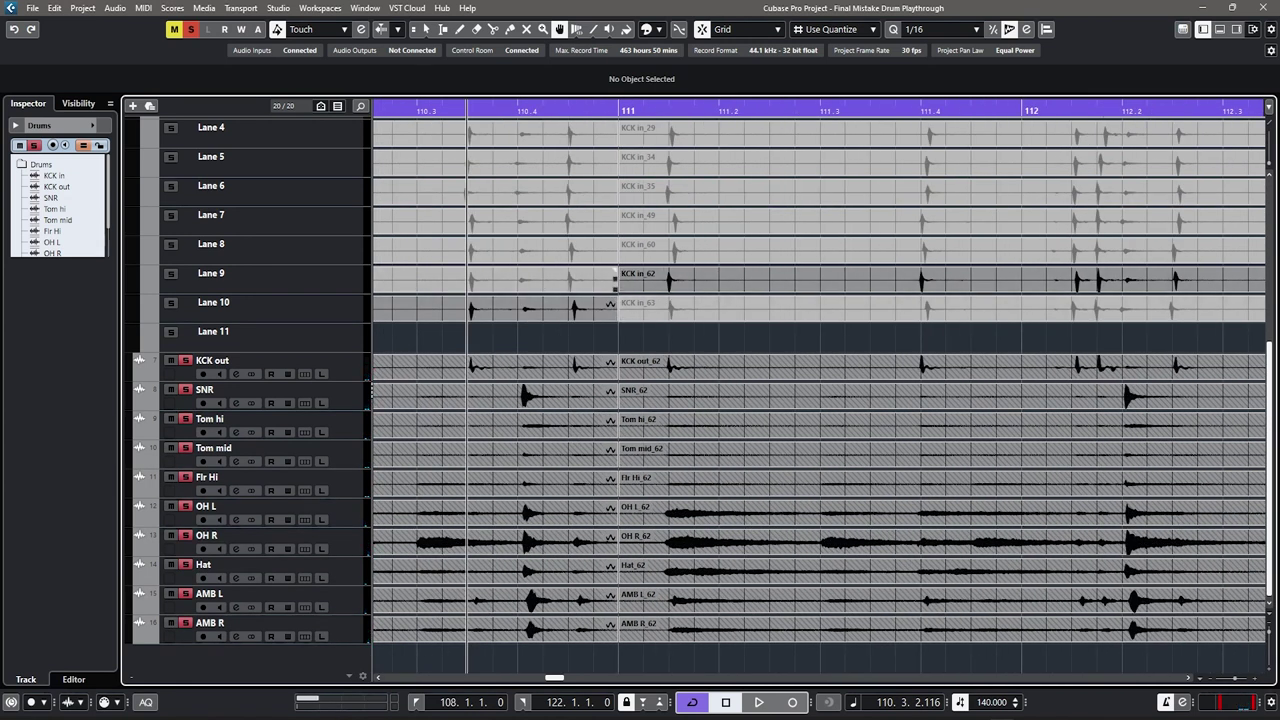
{"action": "left_click", "coordinate": [448, 336]}
{"action": "key", "text": "space"}
Step: Compare the kick after bar 111 by alternating Lanes 10 and 9, then activating the Lane 8, Lane 7 and Lane 6 takes in turn
{"action": "left_click", "coordinate": [690, 309]}
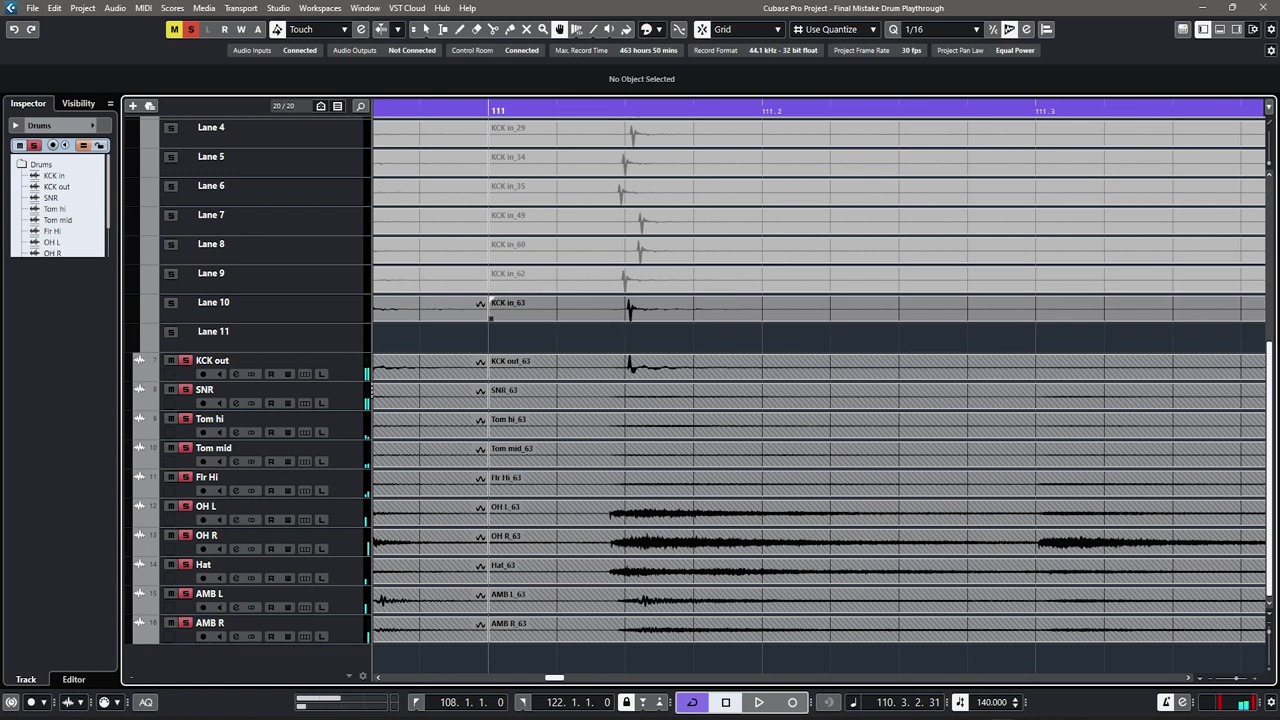
{"action": "scroll", "coordinate": [490, 376], "scroll_direction": "up", "scroll_amount": 2, "text": "ctrl"}
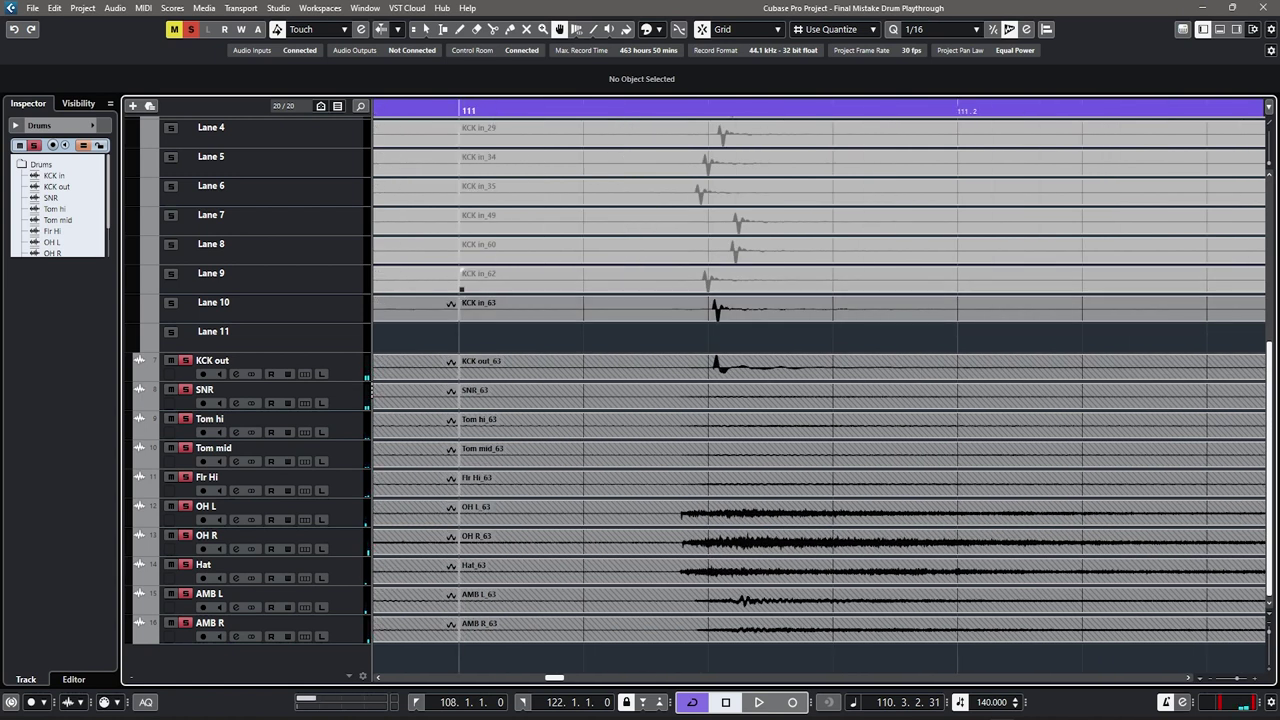
{"action": "left_click", "coordinate": [461, 289]}
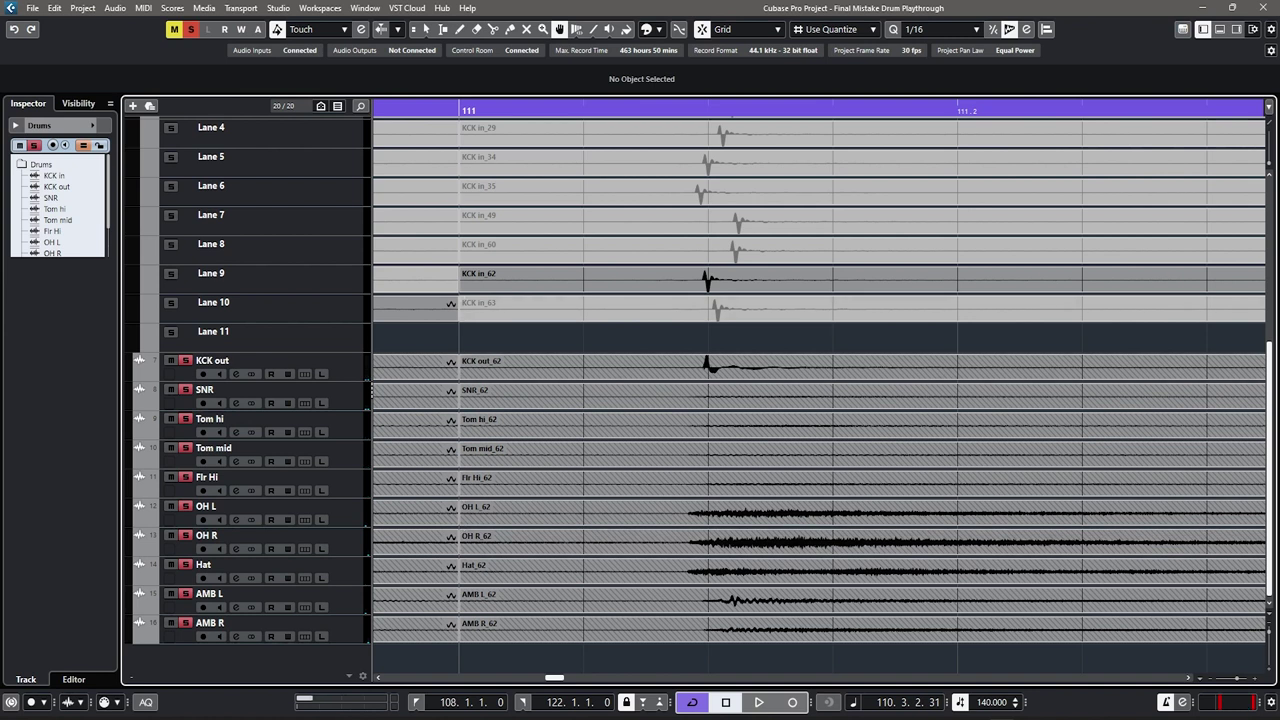
{"action": "left_click", "coordinate": [461, 316]}
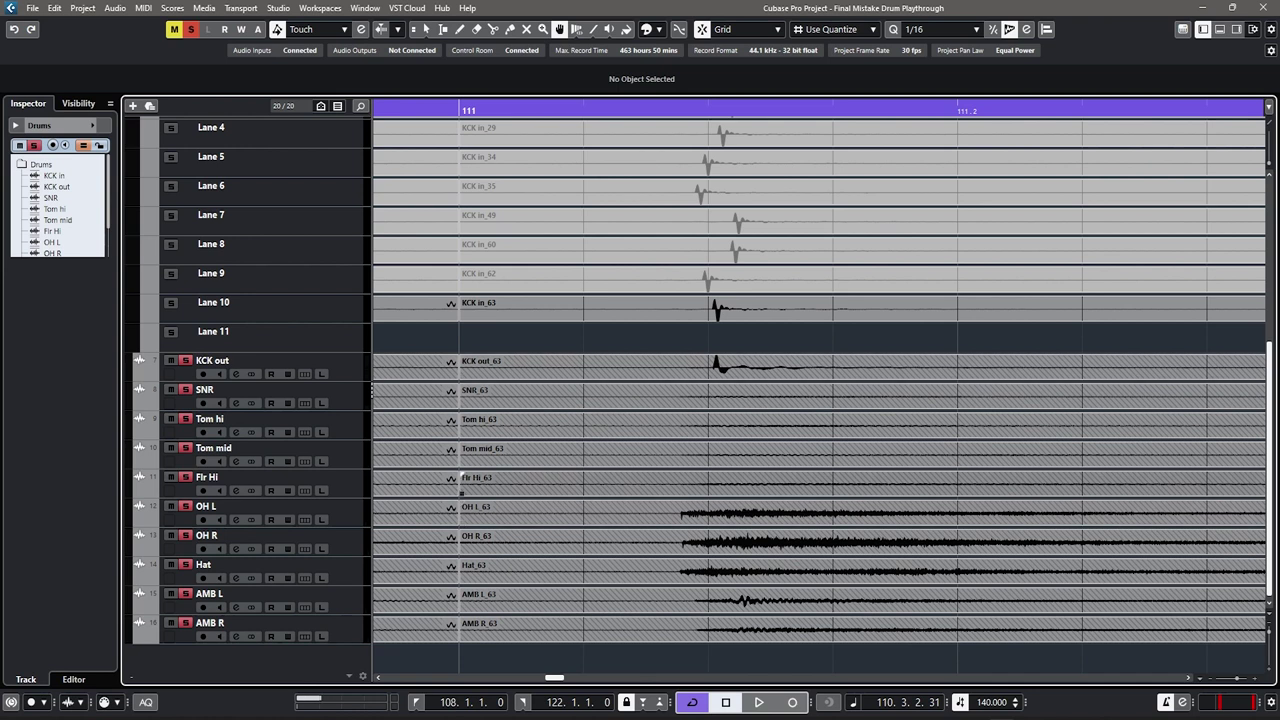
{"action": "left_click", "coordinate": [461, 260]}
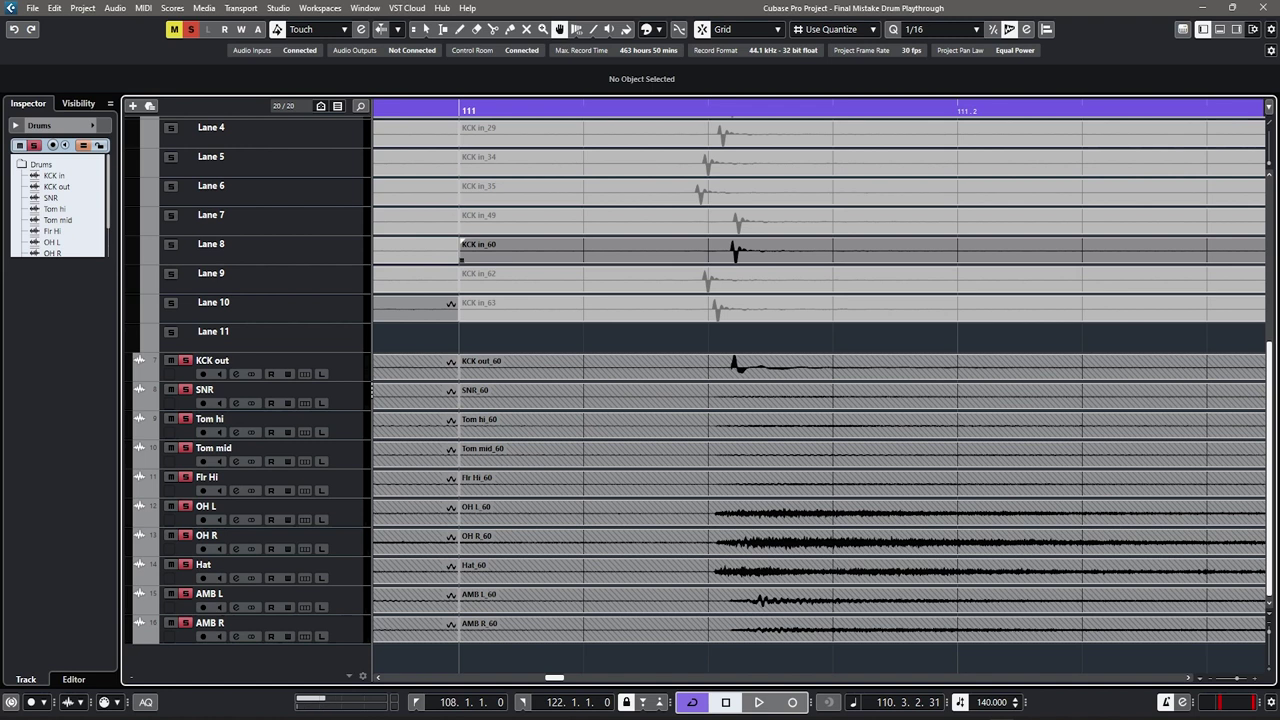
{"action": "left_click", "coordinate": [461, 231]}
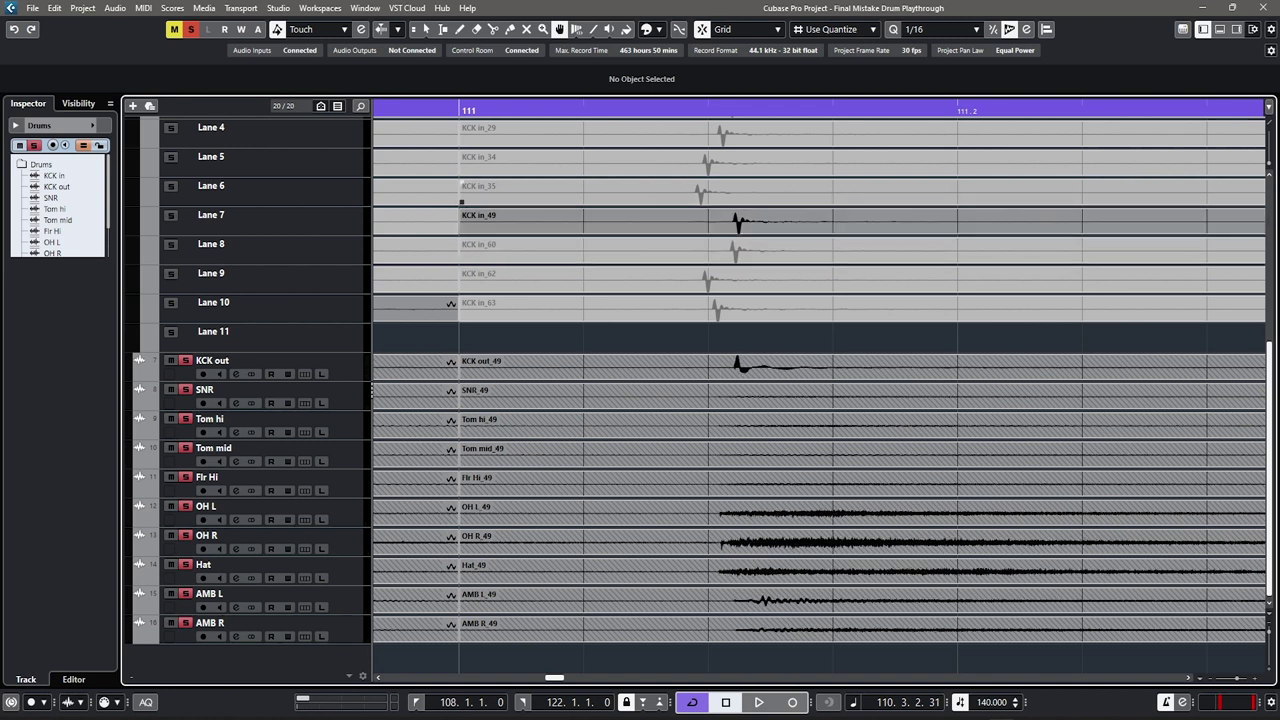
{"action": "left_click", "coordinate": [461, 202]}
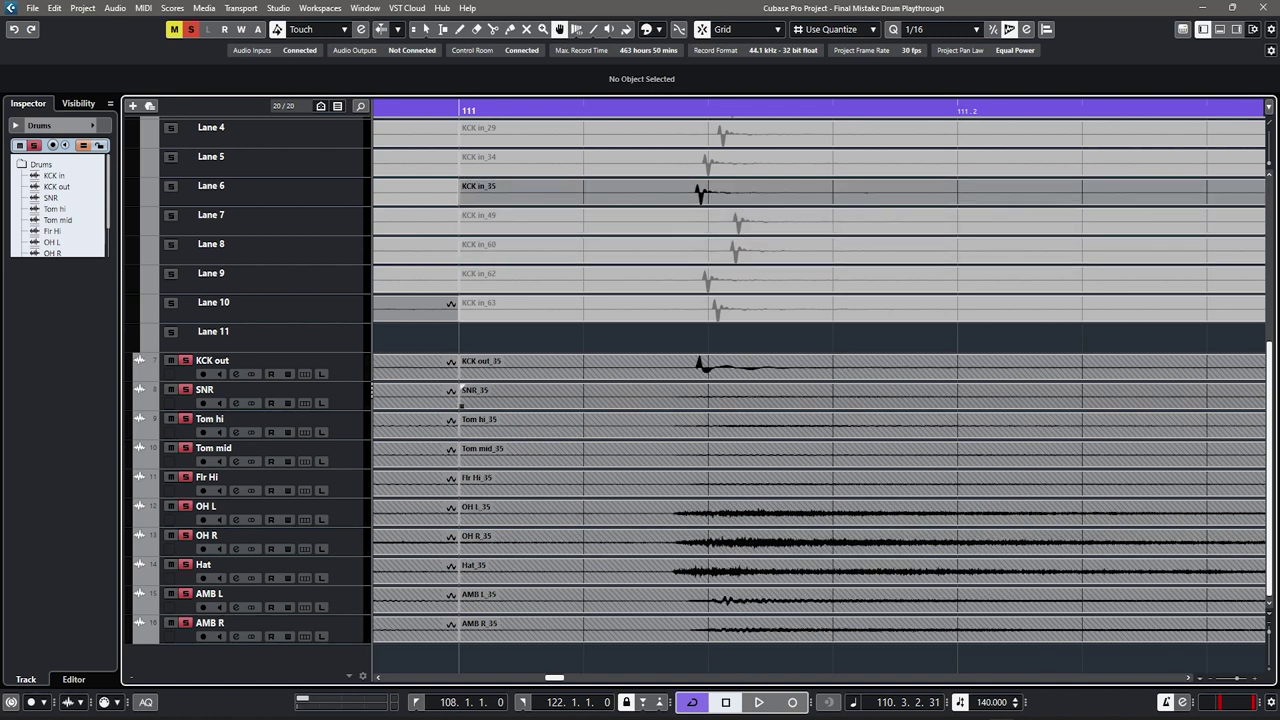
Step: Try the Lane 5 take from bar 111 onward and switch that section to the Lane 4 take
{"action": "scroll", "coordinate": [461, 240], "scroll_direction": "up", "scroll_amount": 3}
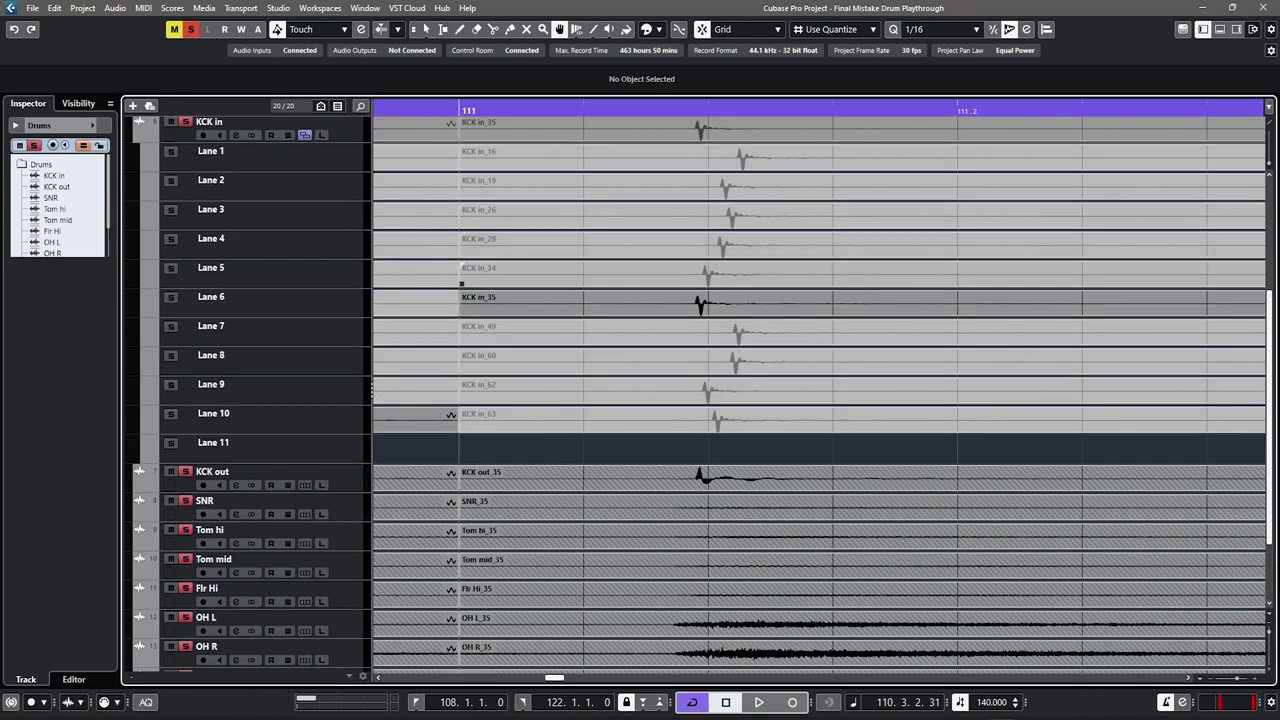
{"action": "left_click", "coordinate": [461, 284]}
{"action": "left_click", "coordinate": [461, 248]}
{"action": "scroll", "coordinate": [461, 250], "scroll_direction": "up", "scroll_amount": 1}
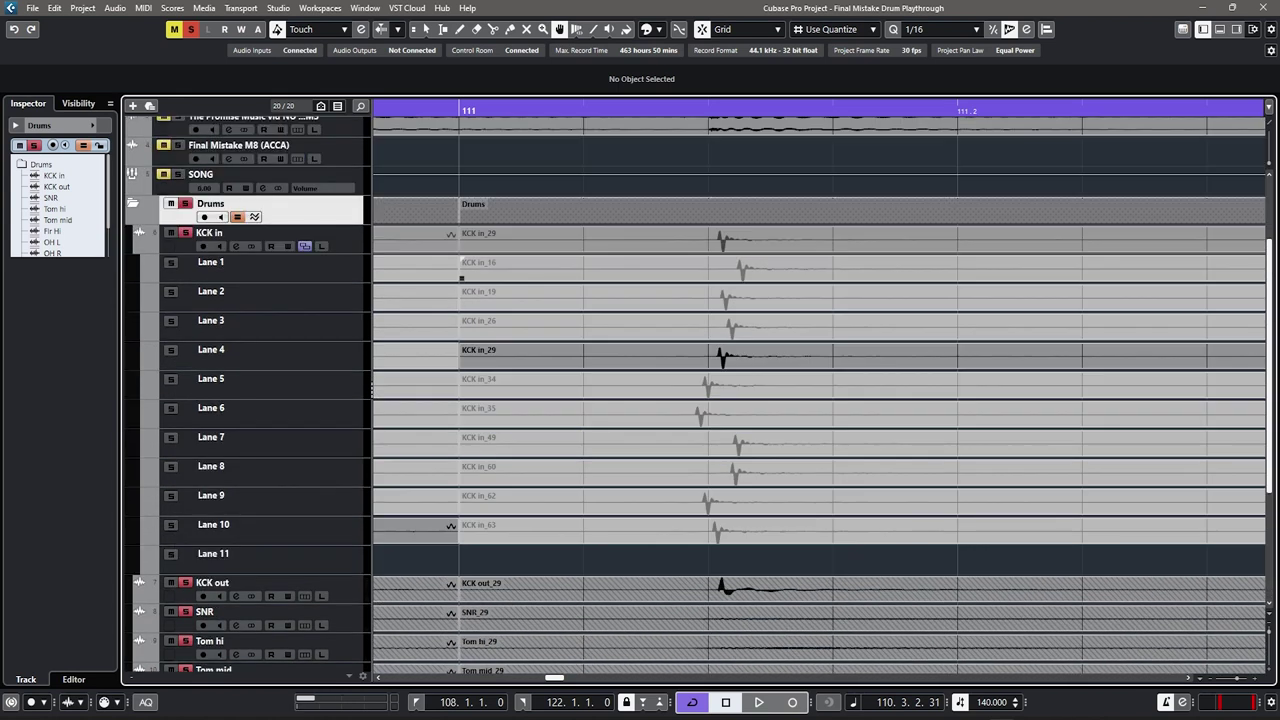
Step: Activate the Lane 3 take from bar 111 onward and check the switch on the remaining drum tracks
{"action": "left_click", "coordinate": [461, 332]}
{"action": "scroll", "coordinate": [461, 332], "scroll_direction": "down", "scroll_amount": 1}
{"action": "scroll", "coordinate": [461, 342], "scroll_direction": "down", "scroll_amount": 3}
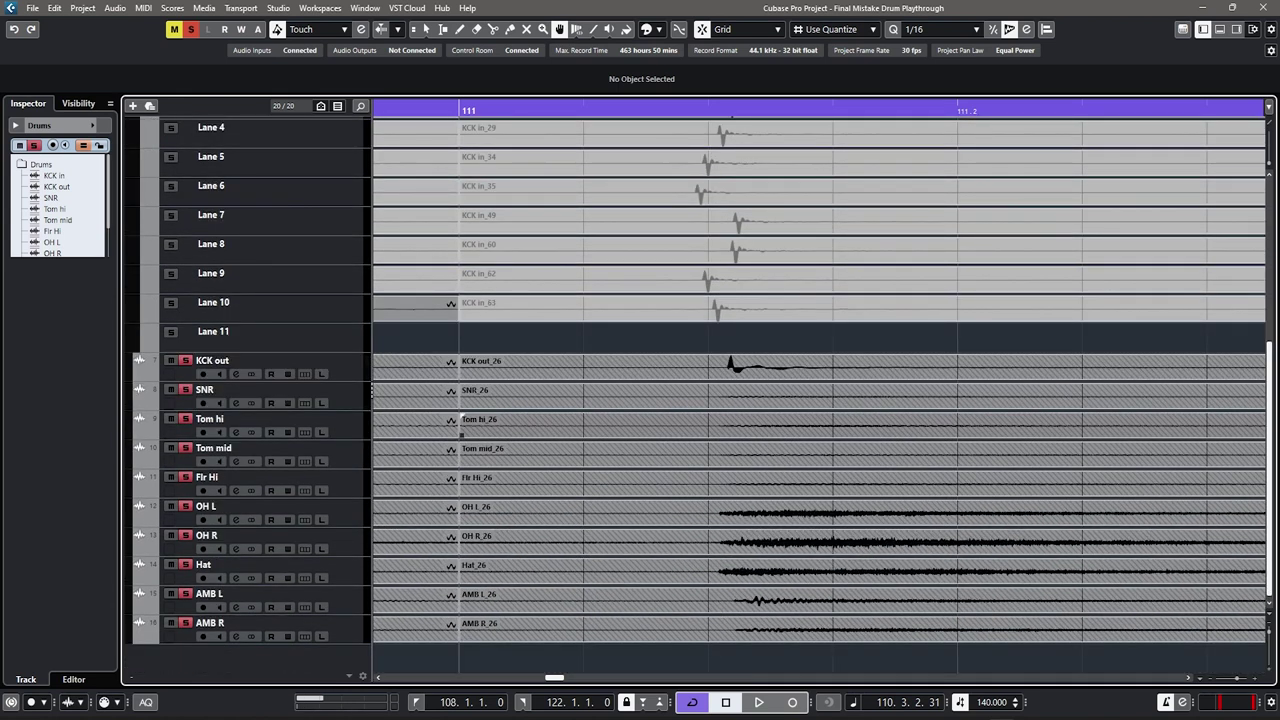
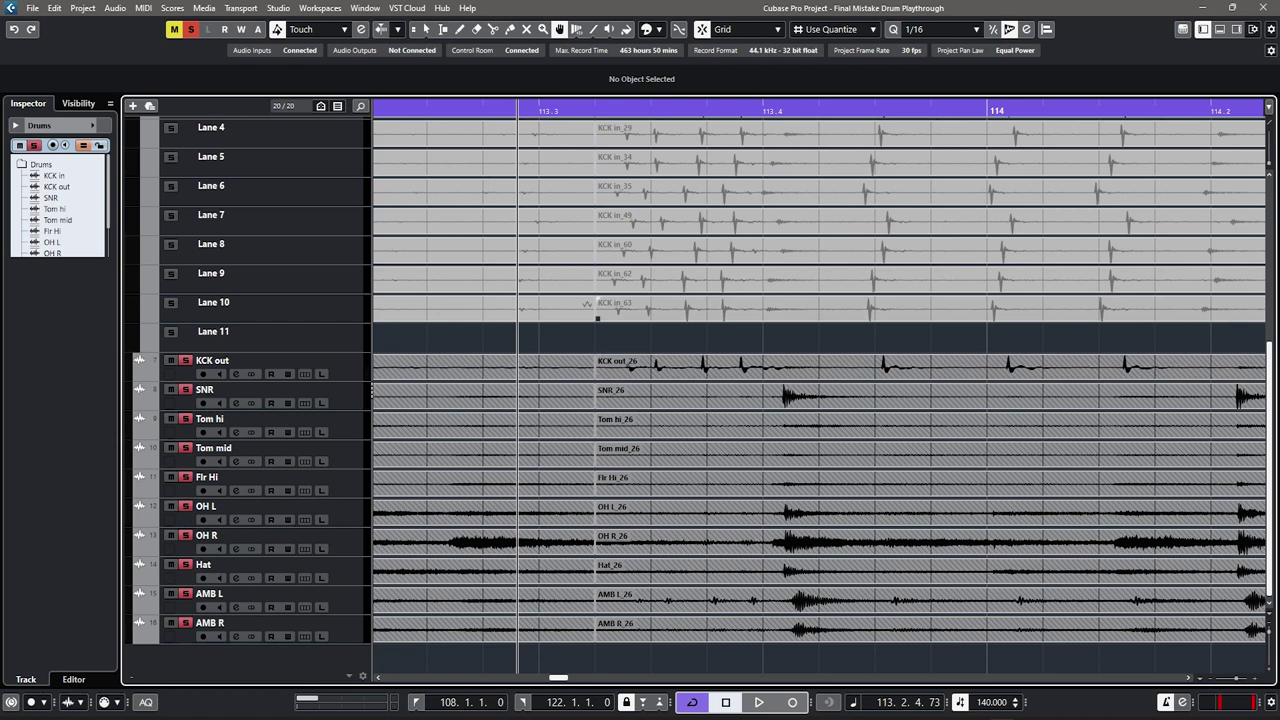
Step: Activate the Lane 10 take from the cut at 113.3.2 onward and play across the cut to about bar 116
{"action": "left_click", "coordinate": [590, 305]}
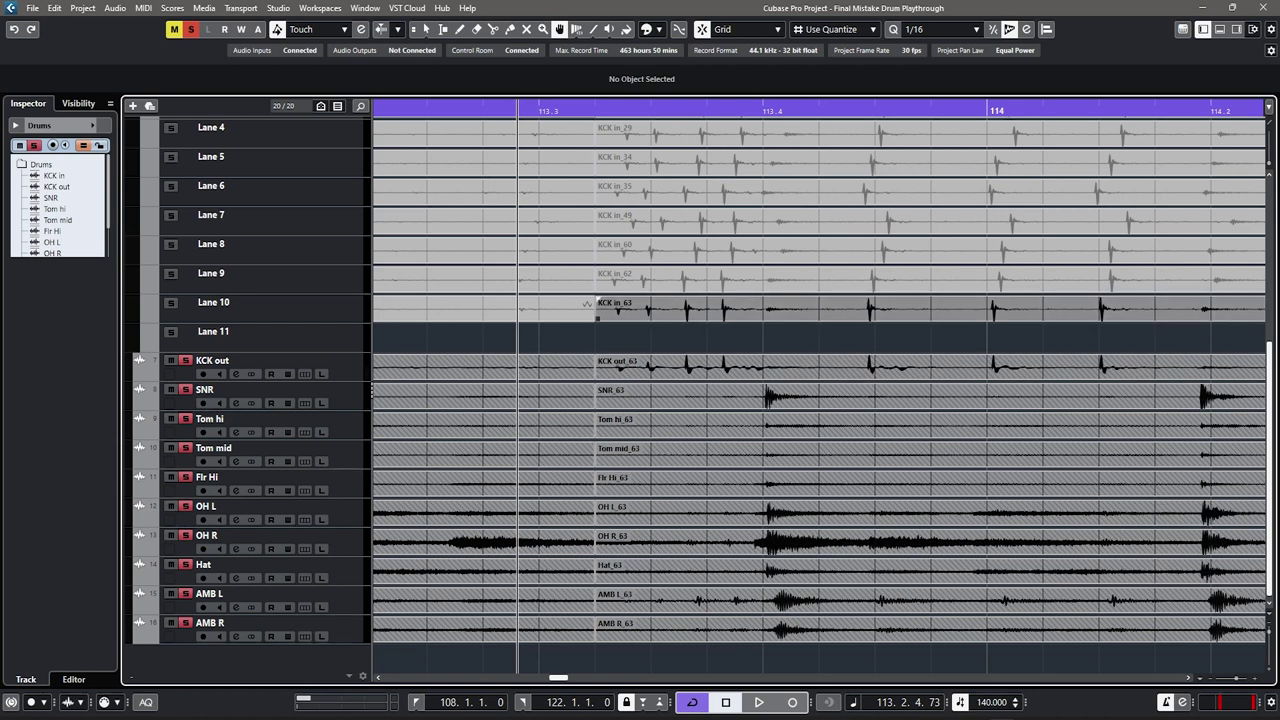
{"action": "key", "text": "g"}
{"action": "key", "text": "space"}
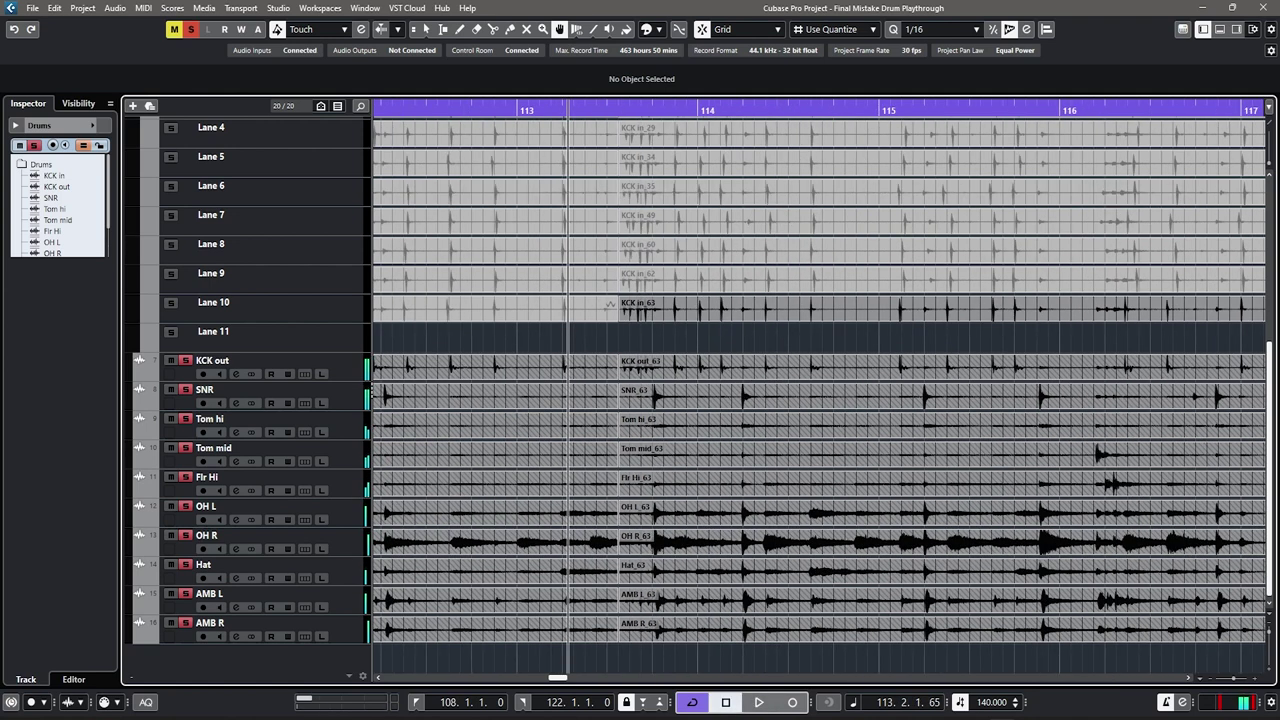
{"action": "key", "text": "space"}
{"action": "key", "text": "h"}
{"action": "key", "text": "g"}
{"action": "key", "text": "g"}
{"action": "key", "text": "g"}
{"action": "key", "text": "g"}
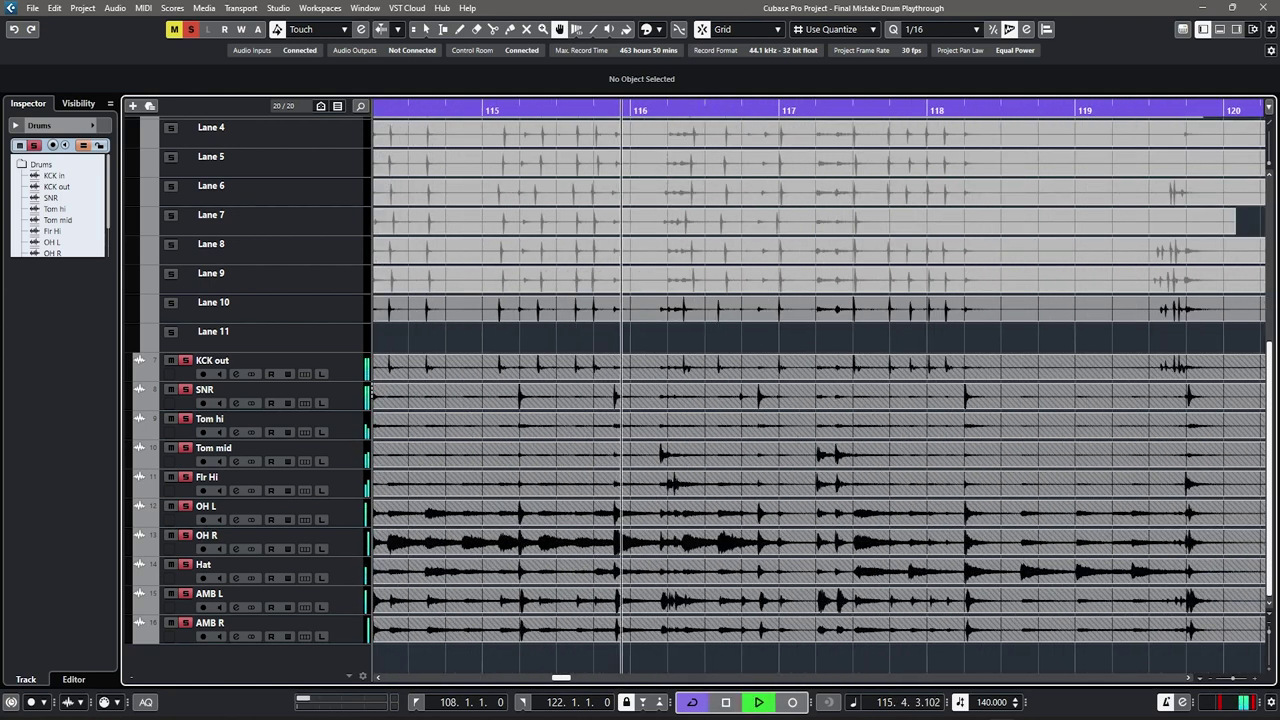
{"action": "key", "text": "space"}
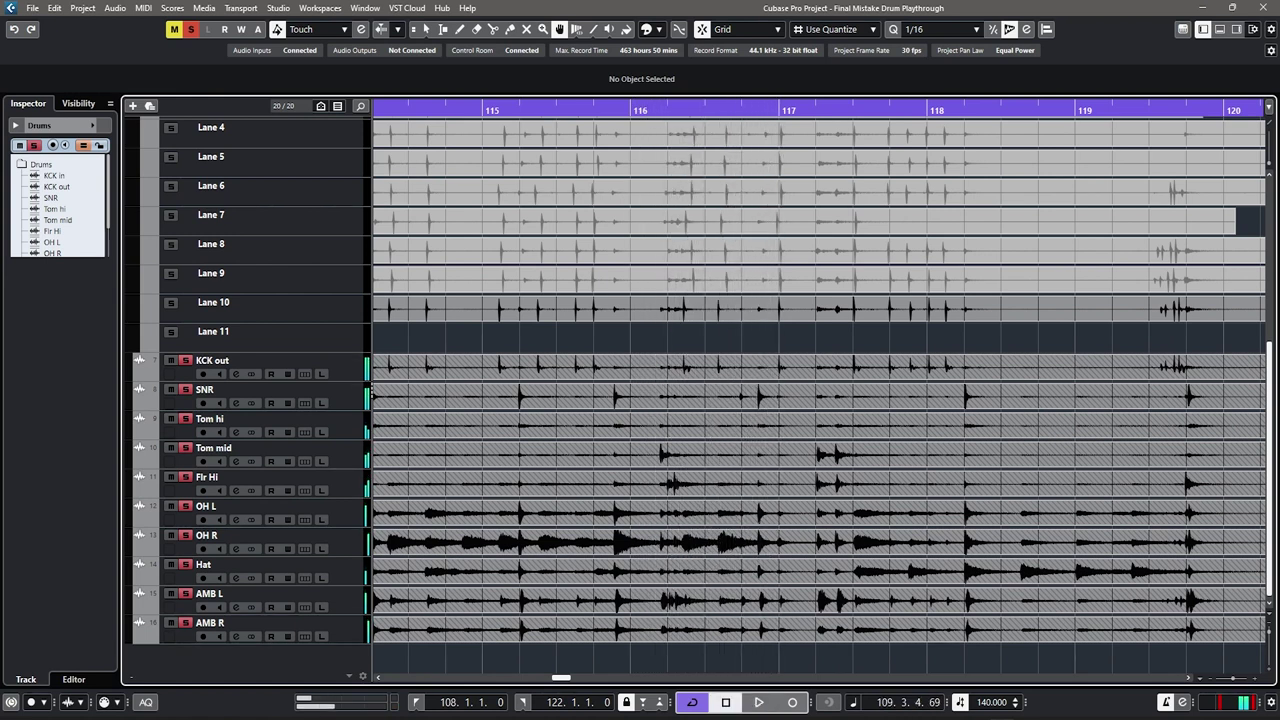
Step: Split the takes in all lanes at 116.1.3 and activate the Lane 9 take from that cut onward
{"action": "key", "text": "h"}
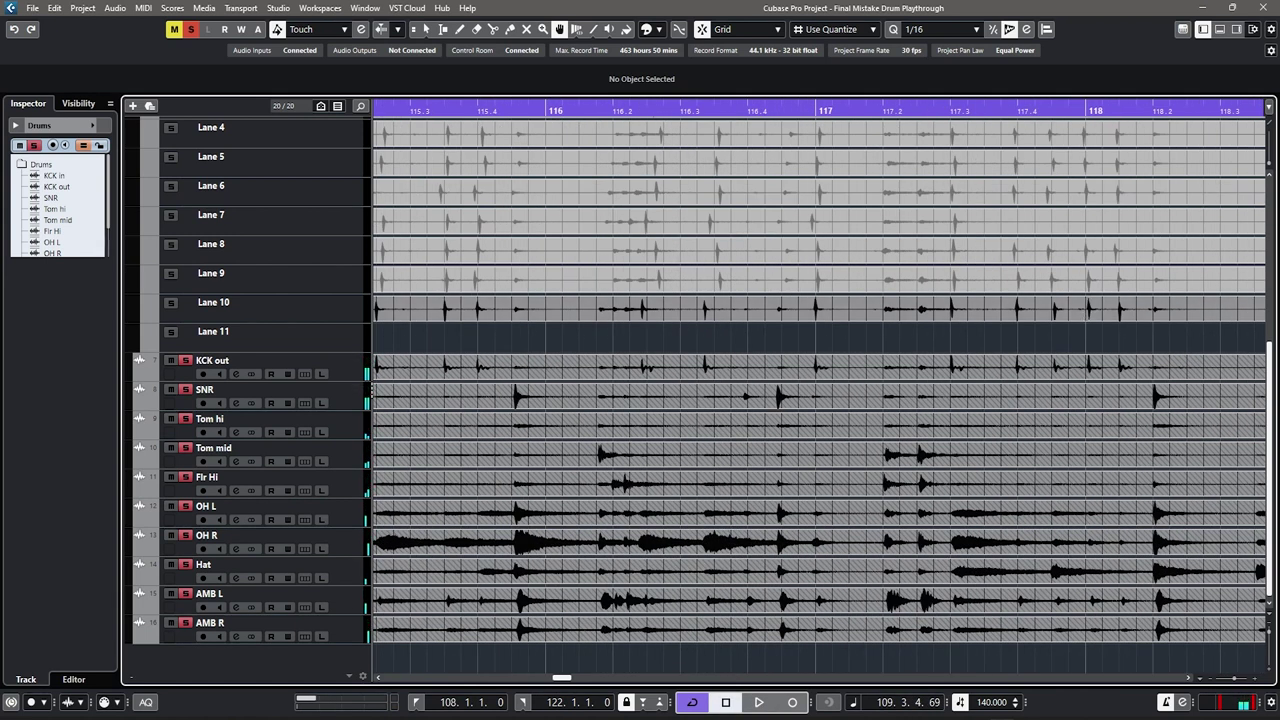
{"action": "key", "text": "h"}
{"action": "left_click", "coordinate": [565, 309], "text": "alt"}
{"action": "scroll", "coordinate": [565, 309], "scroll_direction": "right", "scroll_amount": 1}
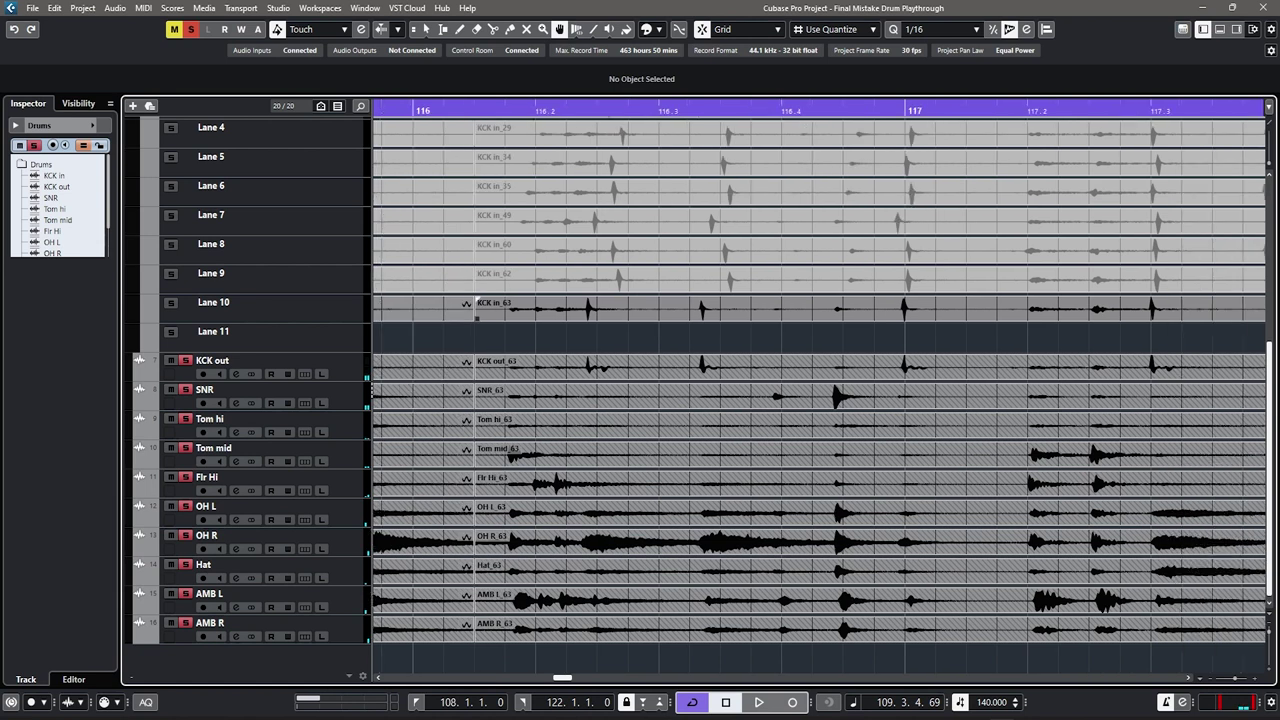
{"action": "left_click", "coordinate": [620, 280]}
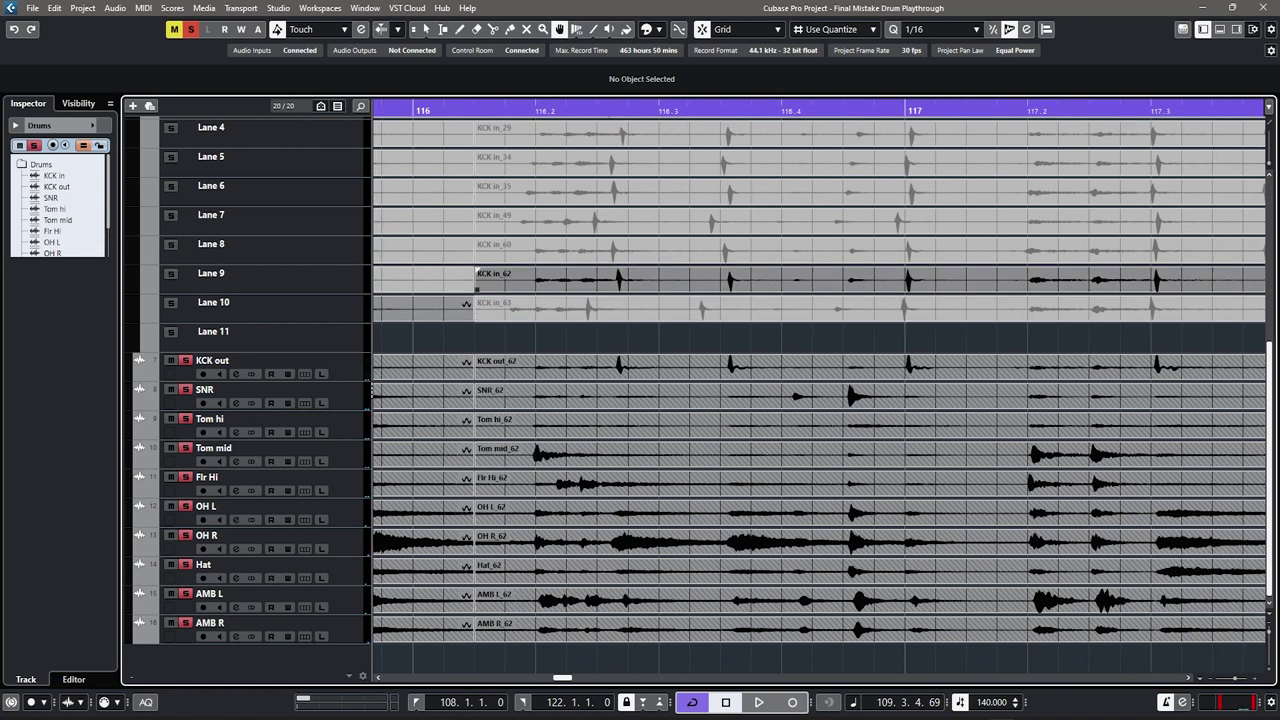
Step: Play from before the cut at 116.1.3 past bar 118 to hear the transition into the Lane 9 take
{"action": "scroll", "coordinate": [626, 280], "scroll_direction": "down", "scroll_amount": 4}
{"action": "left_click", "coordinate": [472, 111]}
{"action": "key", "text": "space"}
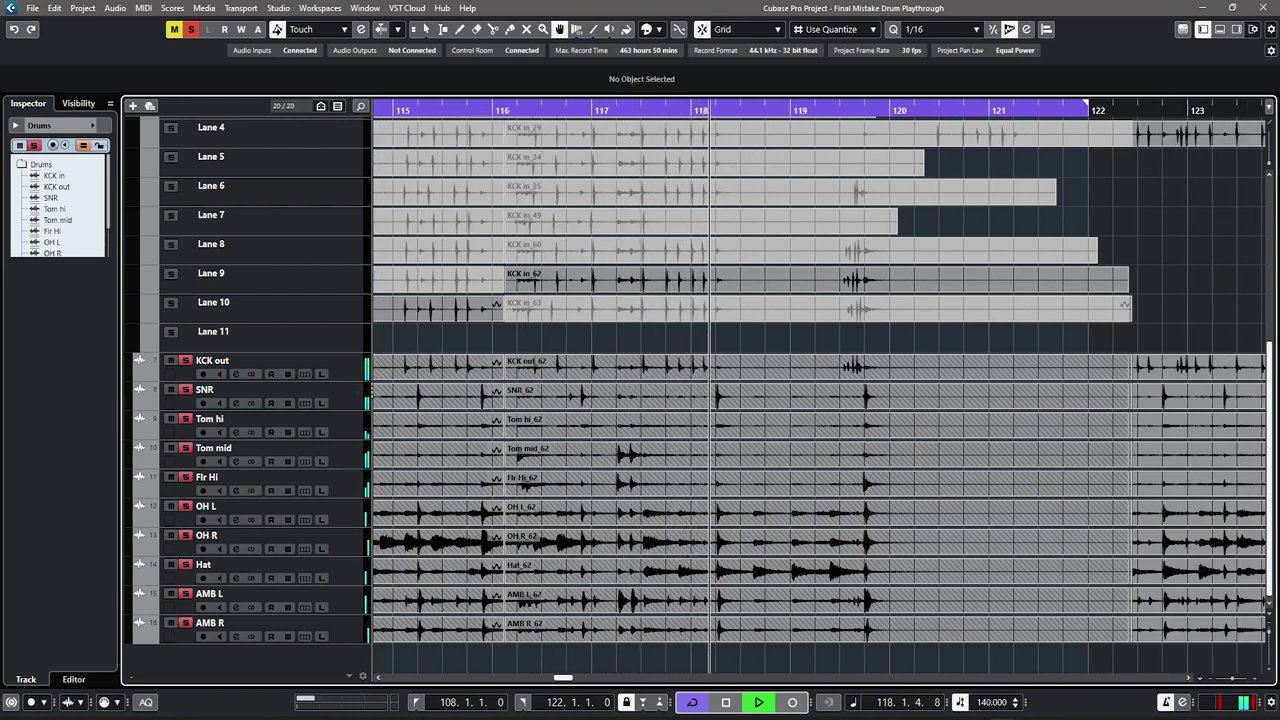
{"action": "key", "text": "space"}
Step: Try activating the Lane 10 take after the 116.1.3 cut and slipping its audio later to match the kick timing of the other lanes
{"action": "scroll", "coordinate": [515, 300], "scroll_direction": "up", "scroll_amount": 5}
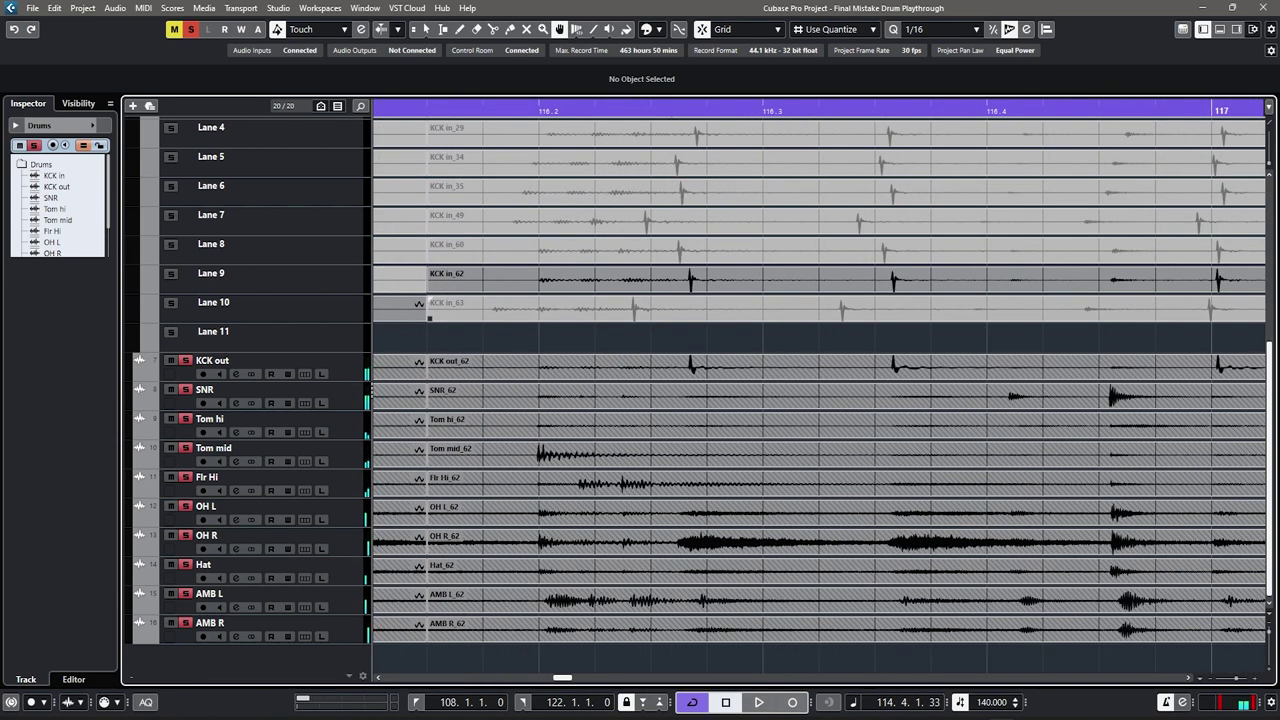
{"action": "scroll", "coordinate": [573, 300], "scroll_direction": "down", "scroll_amount": 3}
{"action": "left_click", "coordinate": [573, 309]}
{"action": "left_click", "coordinate": [573, 309]}
{"action": "left_click", "coordinate": [573, 309]}
{"action": "key", "text": "h"}
{"action": "key", "text": "h"}
{"action": "left_click_drag", "start_coordinate": [563, 310], "coordinate": [651, 310]}
{"action": "scroll", "coordinate": [649, 310], "scroll_direction": "down", "scroll_amount": 2}
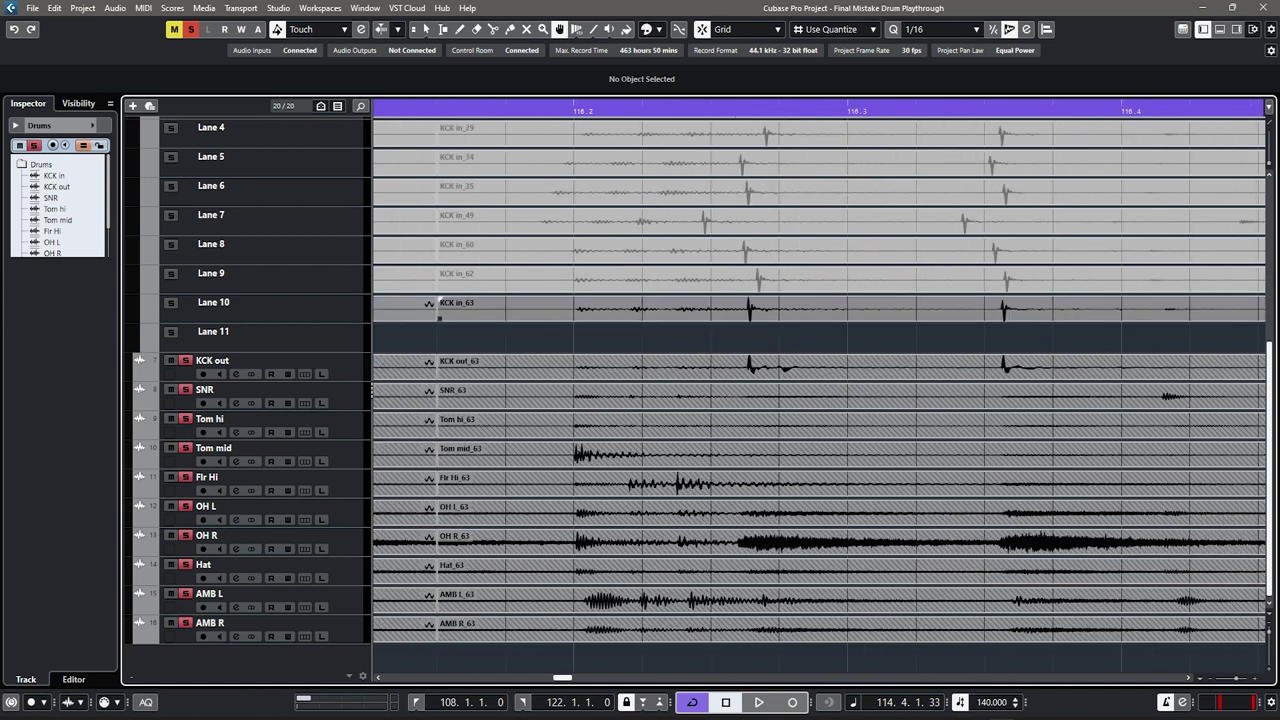
{"action": "scroll", "coordinate": [632, 310], "scroll_direction": "left", "scroll_amount": 3}
{"action": "scroll", "coordinate": [614, 309], "scroll_direction": "up", "scroll_amount": 2}
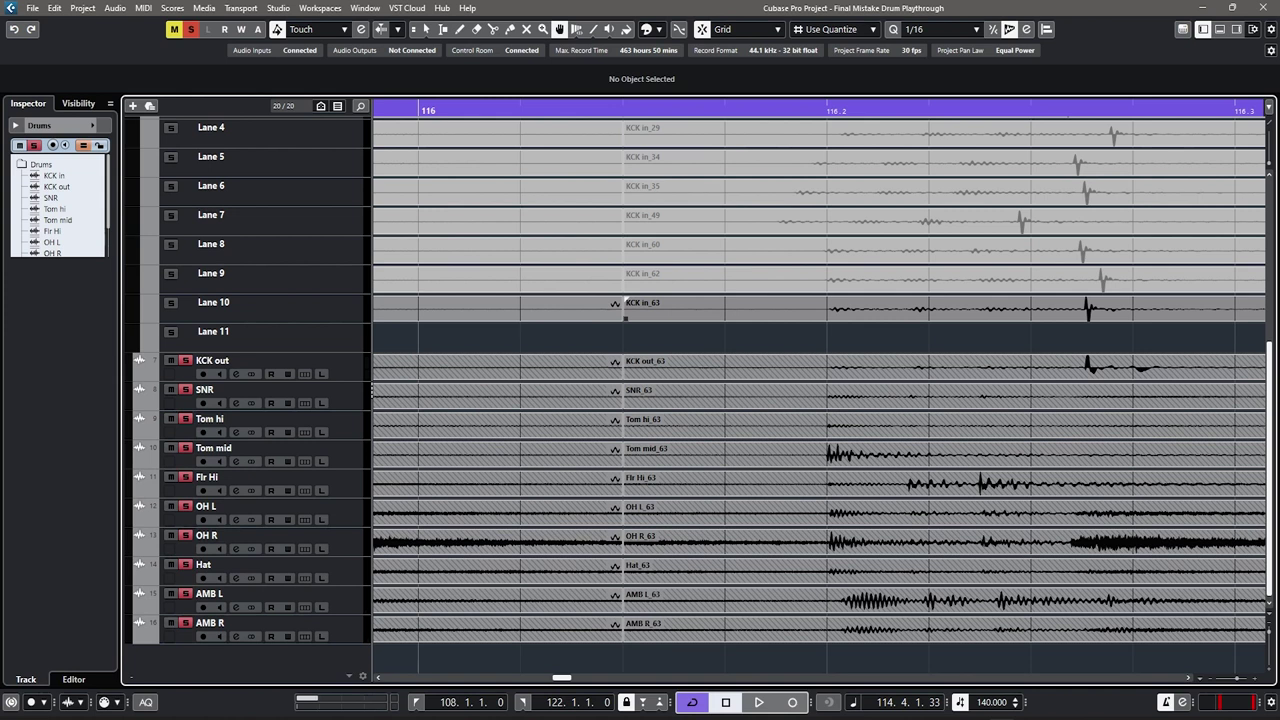
Step: Play repeatedly from just before bar 116 across the cut to judge the timing of the slipped Lane 10 take
{"action": "scroll", "coordinate": [815, 310], "scroll_direction": "down", "scroll_amount": 2}
{"action": "left_click", "coordinate": [429, 110]}
{"action": "scroll", "coordinate": [495, 310], "scroll_direction": "down", "scroll_amount": 3}
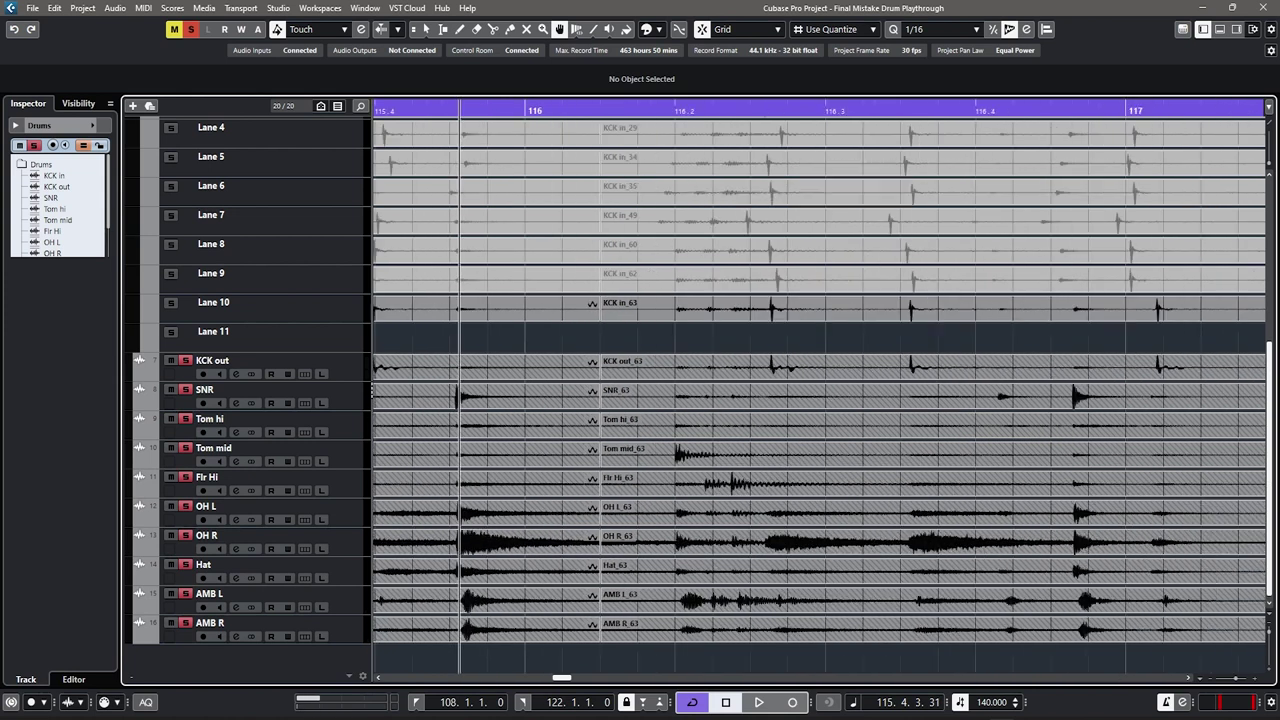
{"action": "key", "text": "space"}
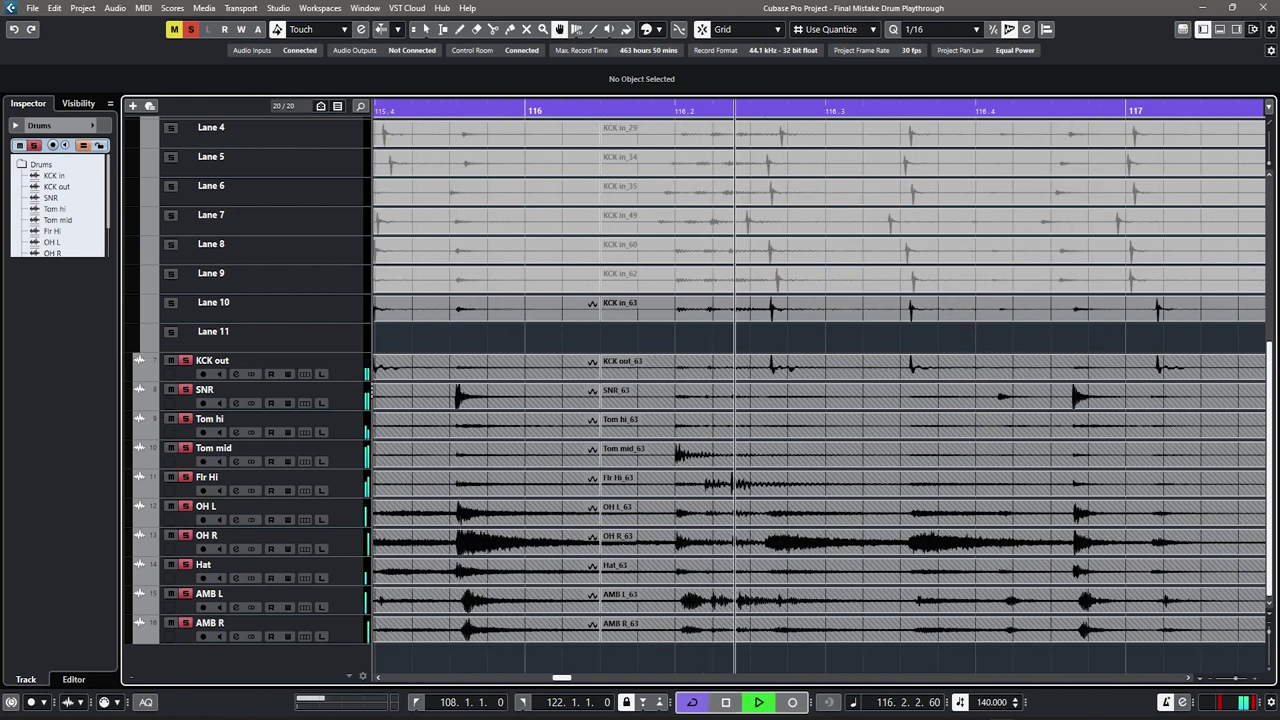
{"action": "key", "text": "space"}
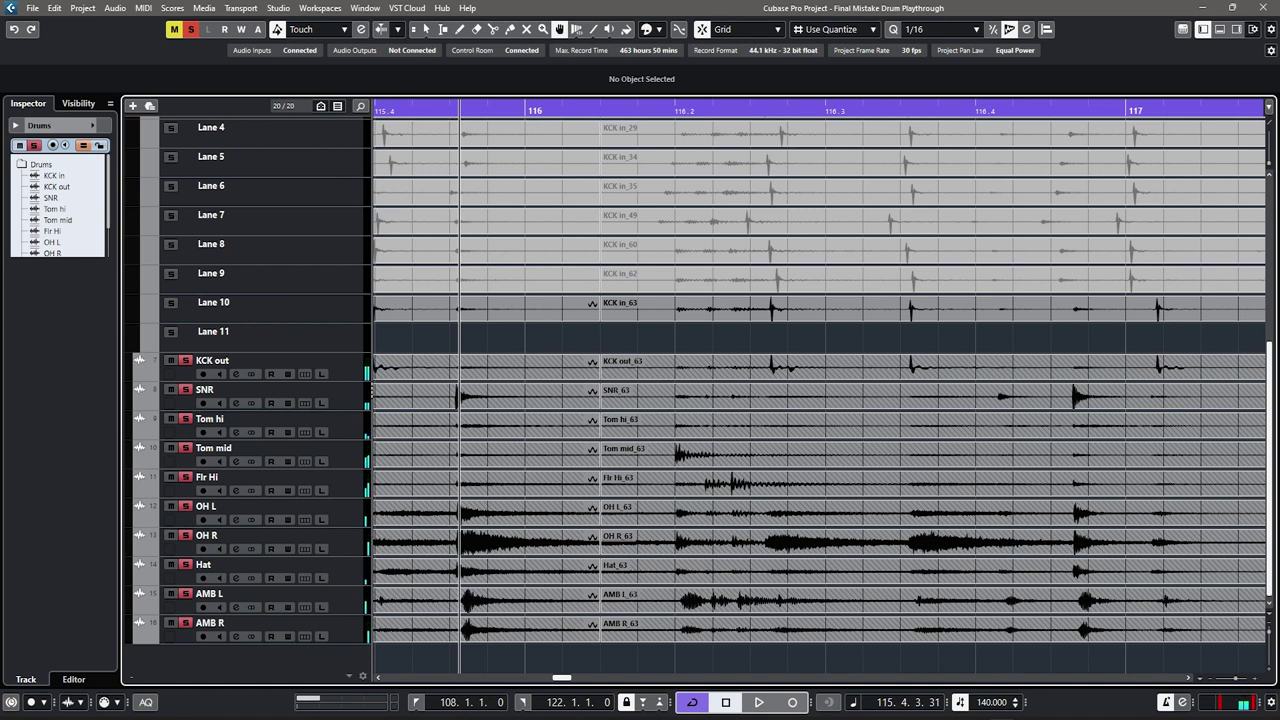
{"action": "key", "text": "space"}
{"action": "key", "text": "space"}
{"action": "key", "text": "space"}
{"action": "key", "text": "space"}
{"action": "key", "text": "space"}
{"action": "key", "text": "space"}
Step: Undo the Lane 10 slip, reactivate the Lane 9 take from 116.1.3 onward and play across the cut
{"action": "key", "text": "ctrl+z"}
{"action": "left_click", "coordinate": [602, 288]}
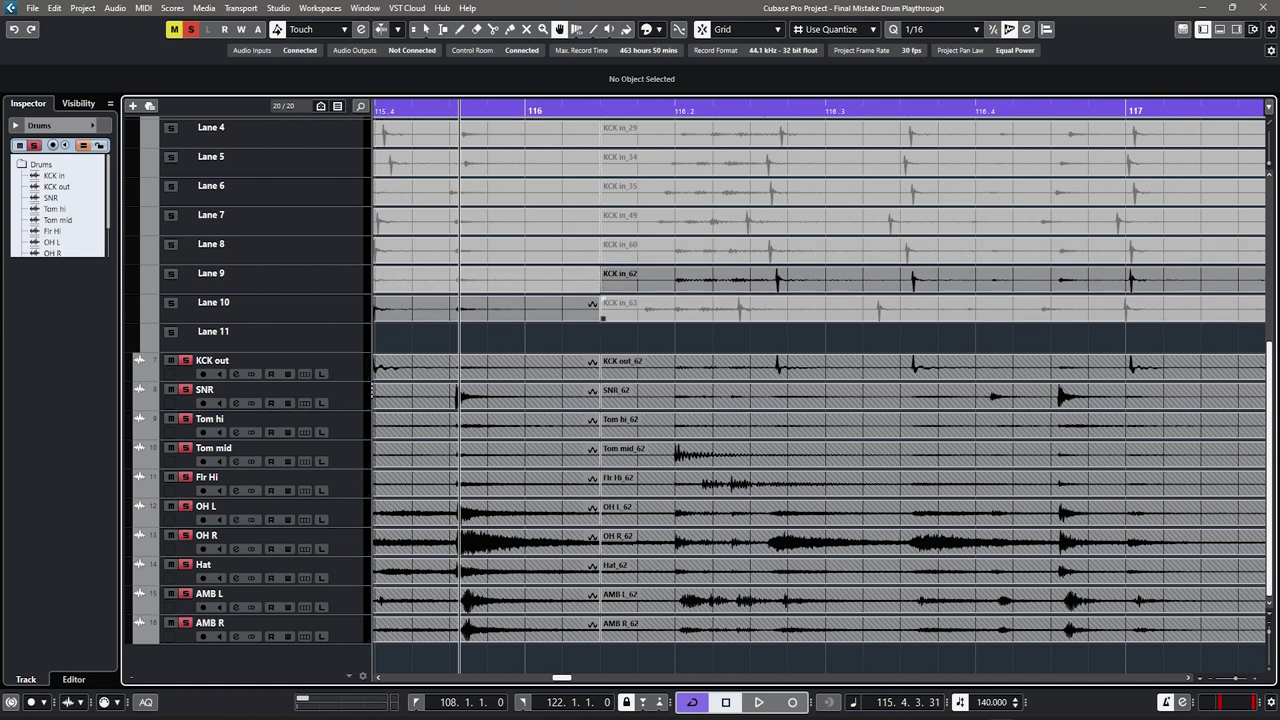
{"action": "key", "text": "space"}
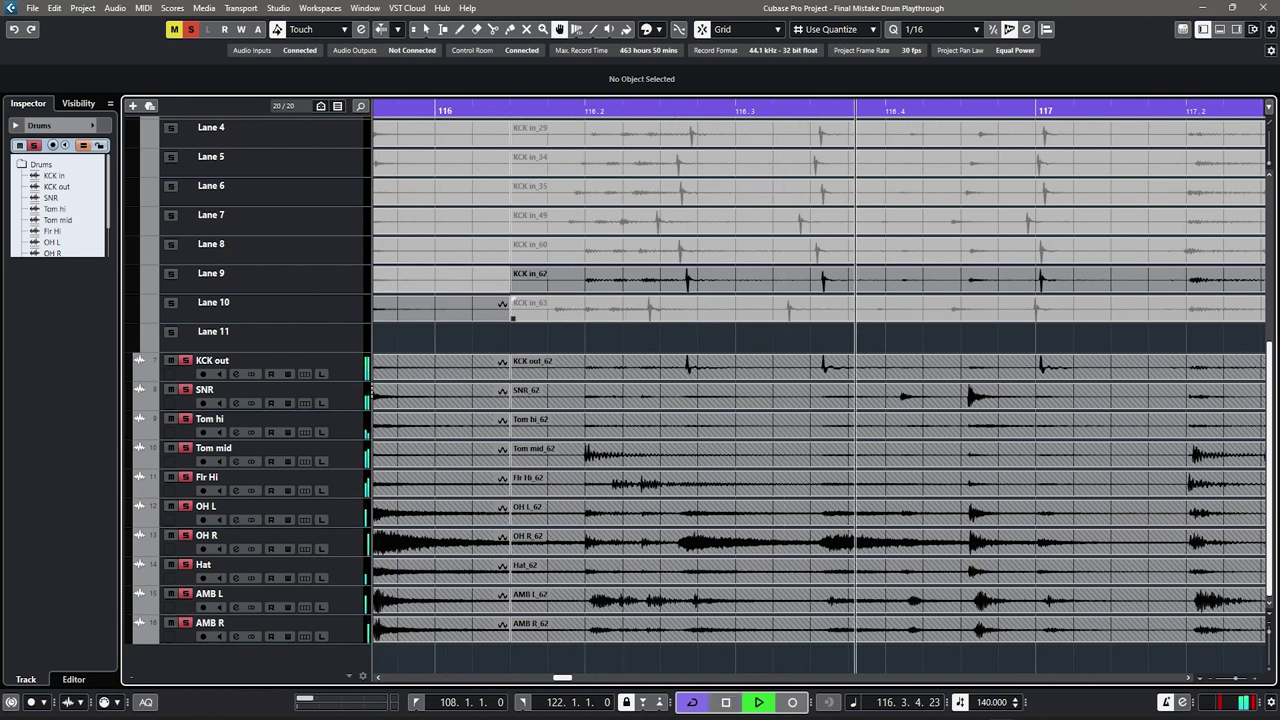
{"action": "key", "text": "space"}
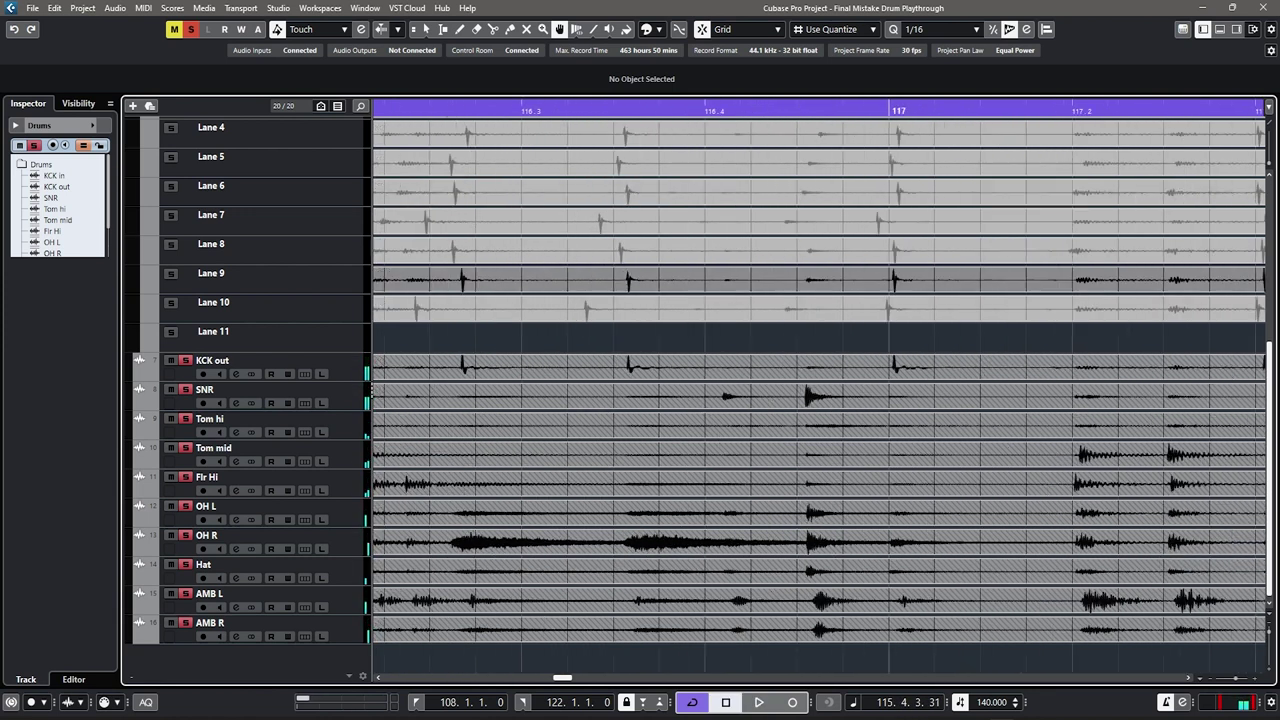
Step: Place the cursor at 116.3.3 and apply a Grid Overlay Intensity slightly above mid-range in the Event Display preferences
{"action": "scroll", "coordinate": [625, 280], "scroll_direction": "up", "scroll_amount": 2}
{"action": "left_click", "coordinate": [612, 108]}
{"action": "scroll", "coordinate": [608, 300], "scroll_direction": "down", "scroll_amount": 1}
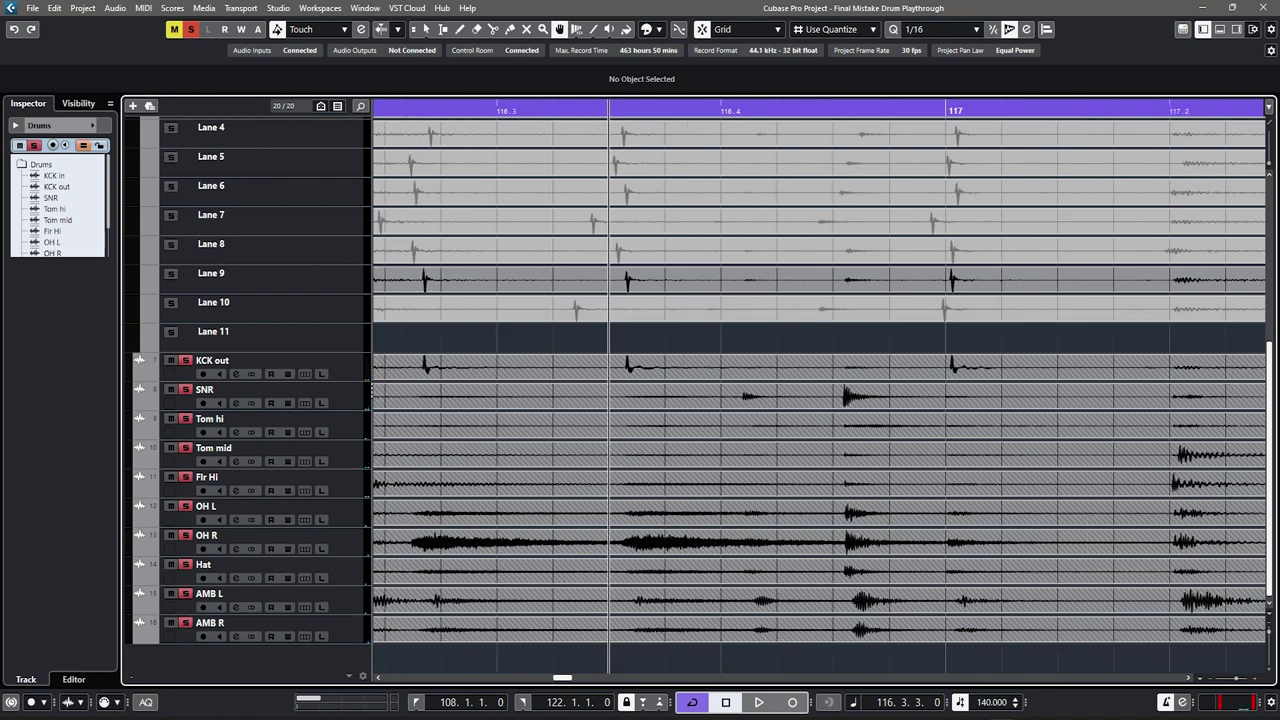
{"action": "left_click", "coordinate": [54, 8]}
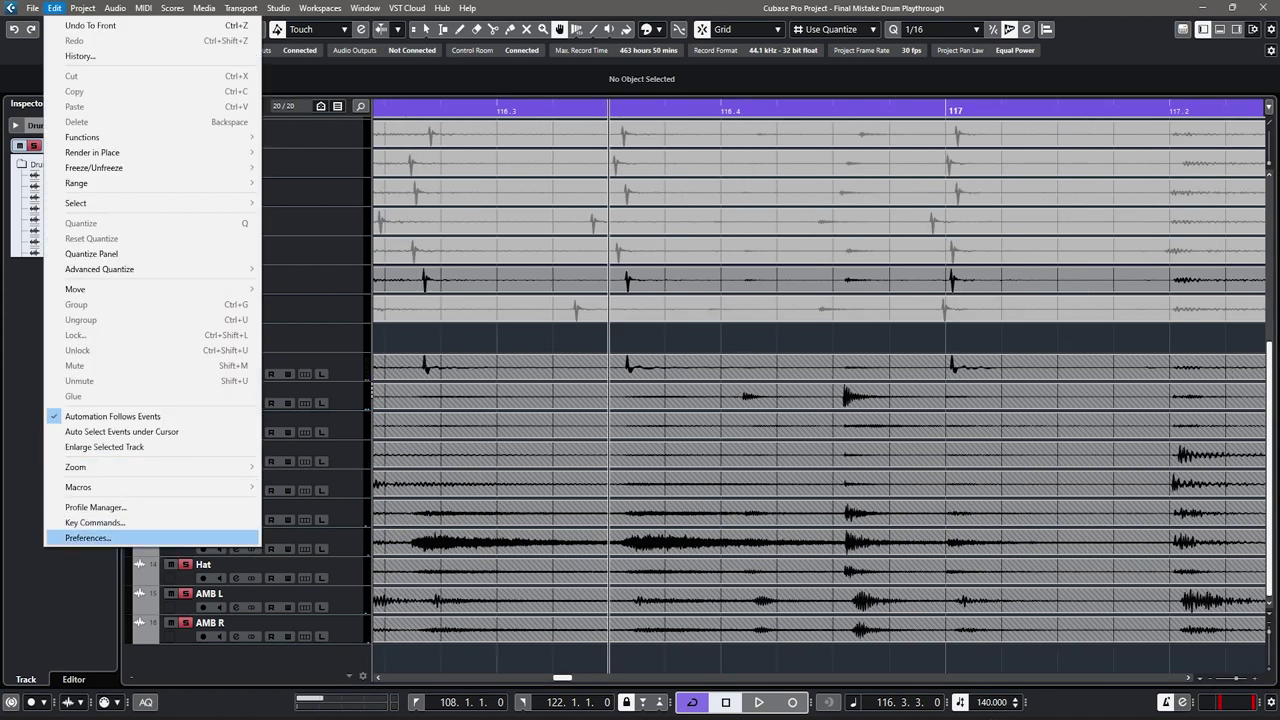
{"action": "left_click", "coordinate": [95, 537]}
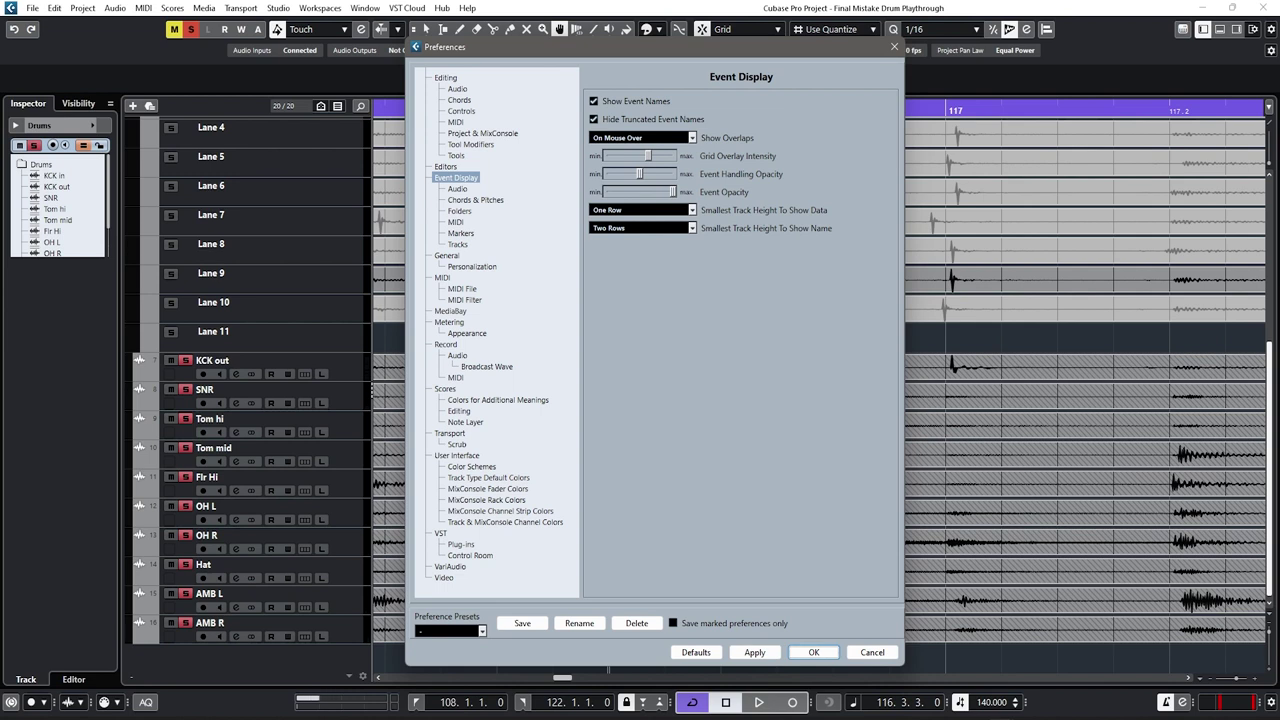
{"action": "left_click", "coordinate": [755, 652]}
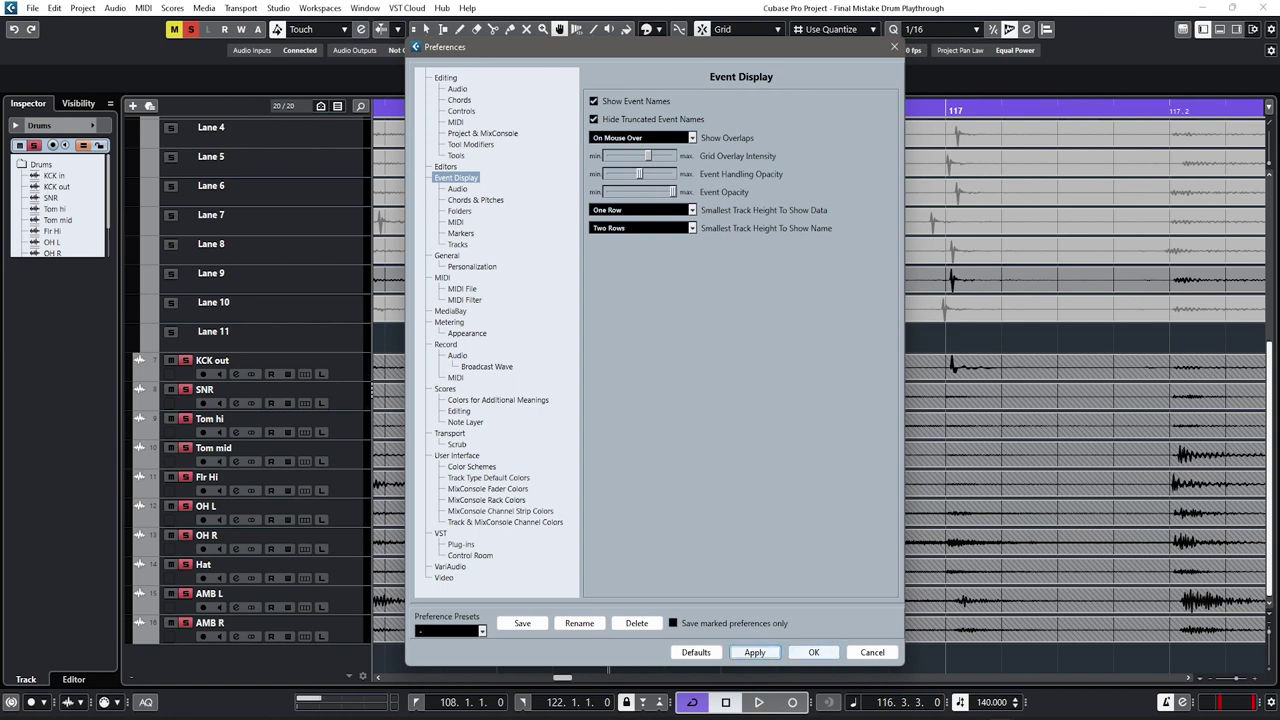
{"action": "left_click", "coordinate": [813, 652]}
{"action": "key", "text": "ctrl+KP_Subtract"}
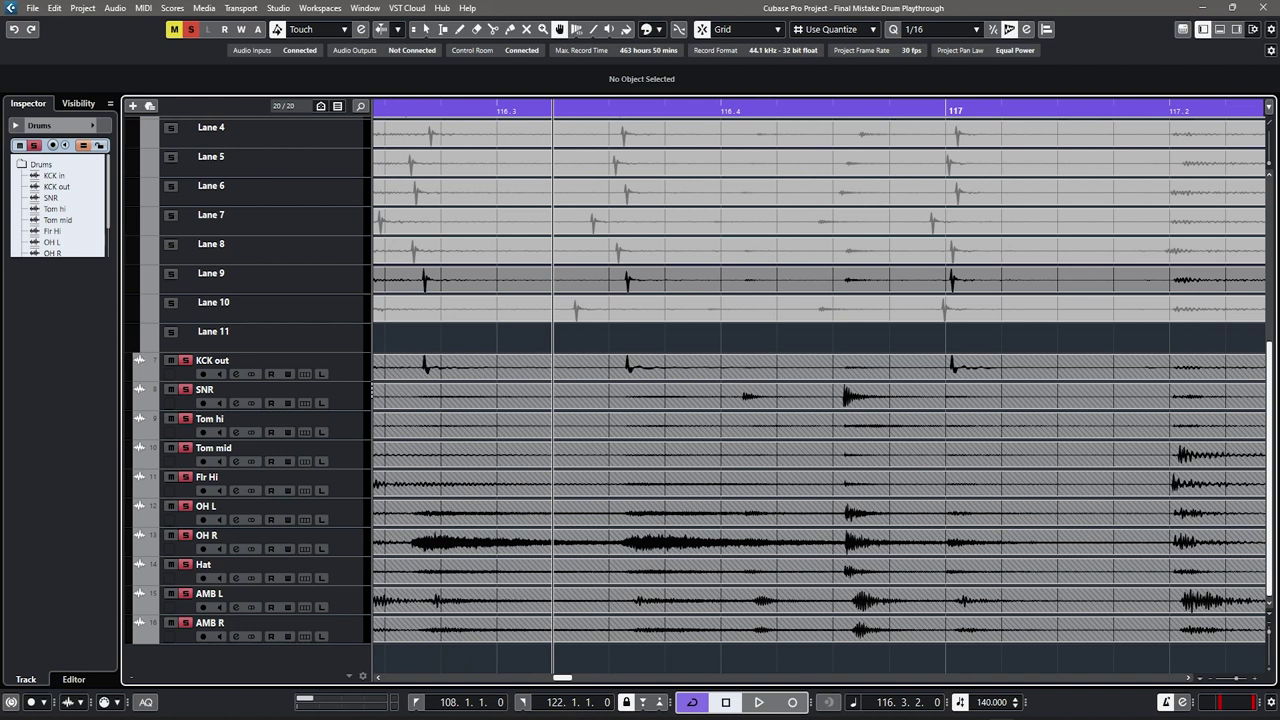
Step: Lower the Grid Overlay Intensity preference to its minimum and return the cursor to 116.3.3
{"action": "left_click", "coordinate": [54, 8]}
{"action": "left_click", "coordinate": [88, 537]}
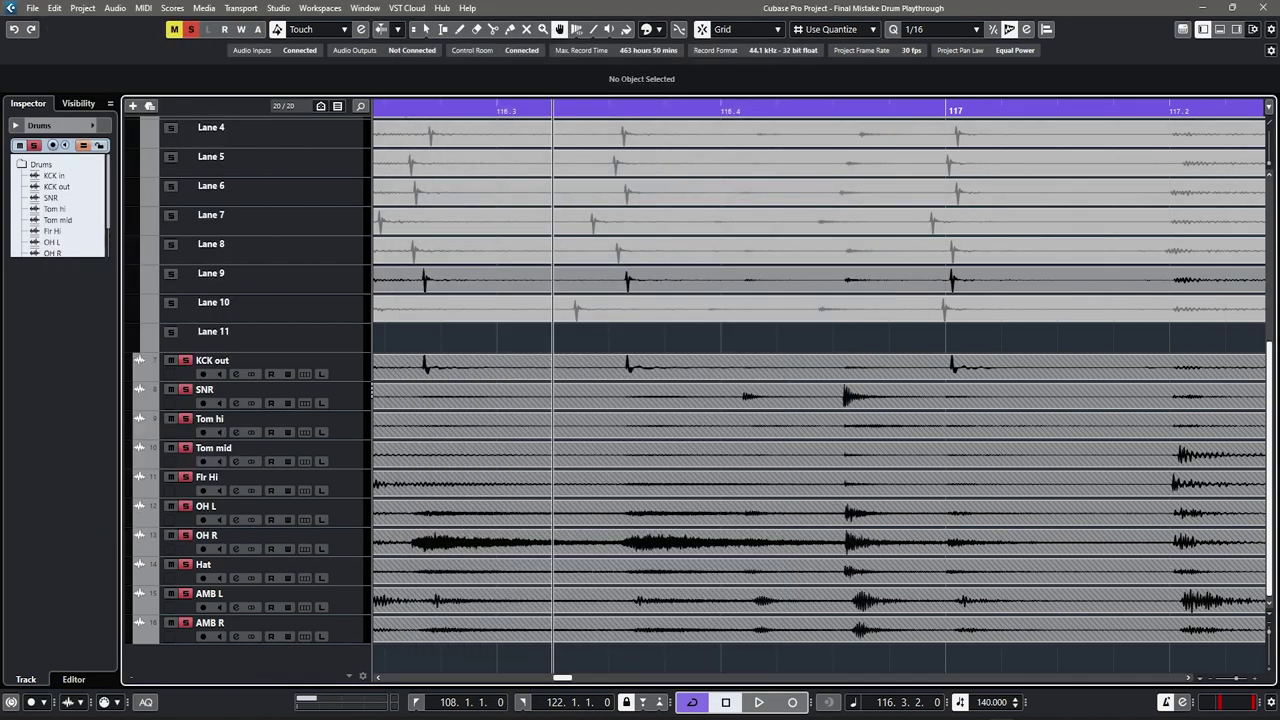
{"action": "left_click", "coordinate": [609, 111]}
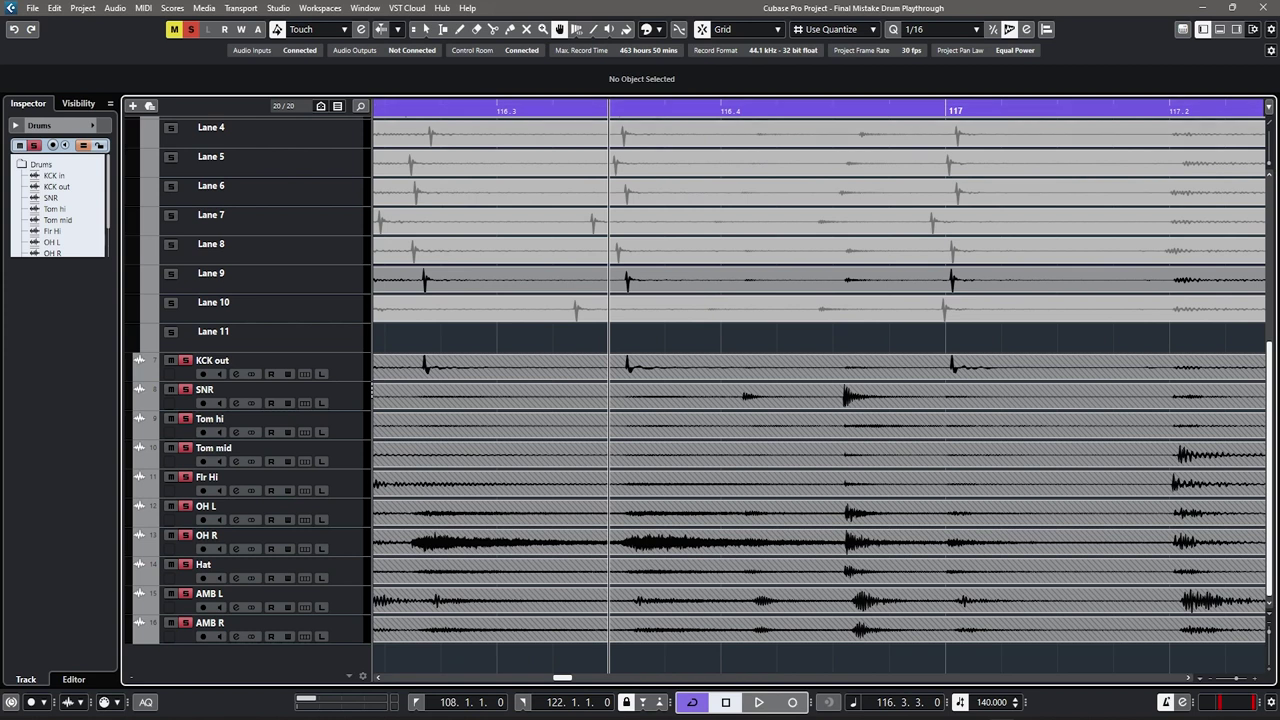
Step: Raise the Grid Overlay Intensity in the Event Display preferences above its minimum and apply it
{"action": "left_click", "coordinate": [54, 7]}
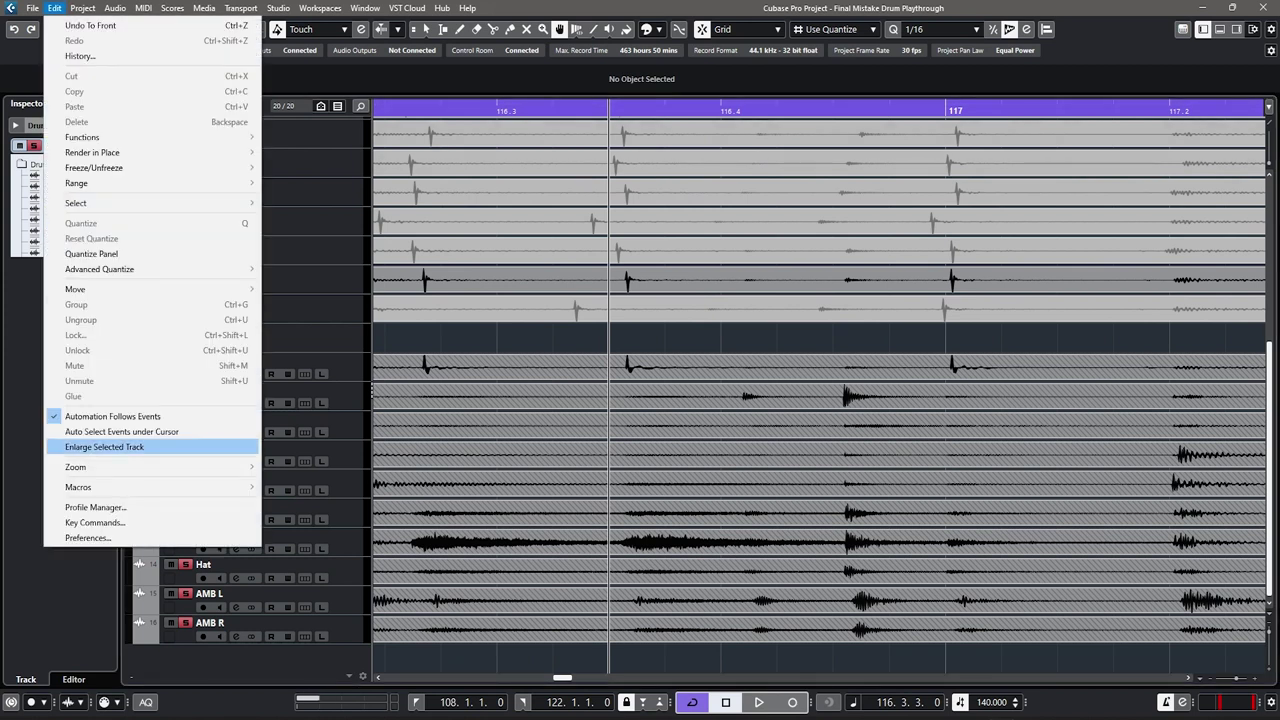
{"action": "left_click", "coordinate": [90, 537]}
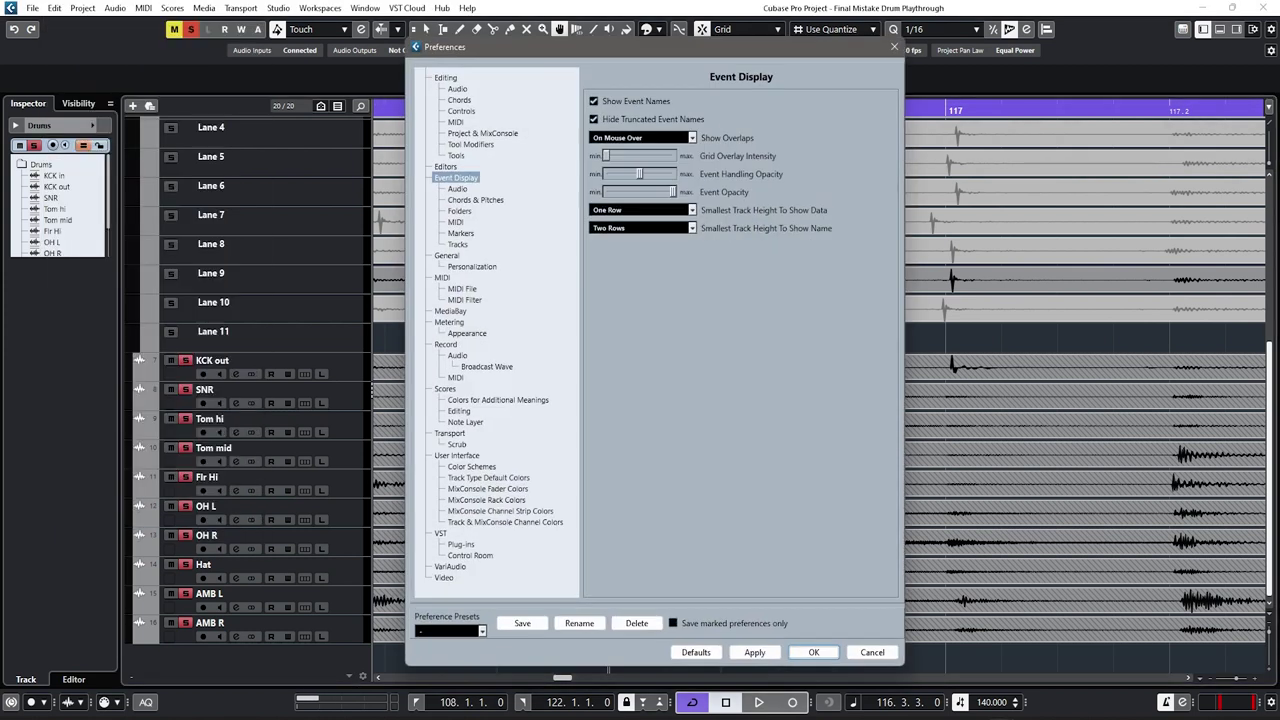
{"action": "left_click", "coordinate": [755, 652]}
{"action": "left_click", "coordinate": [813, 652]}
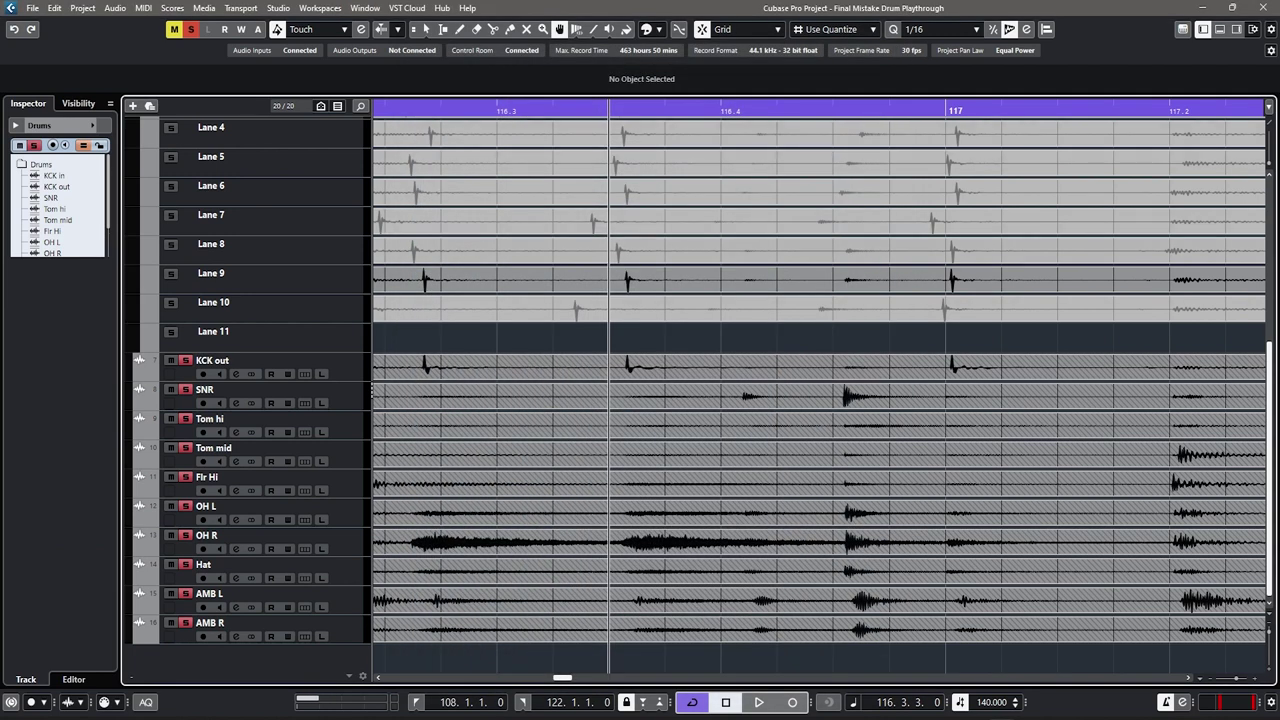
Step: Play from the cut at 116.1.3 and again from just before bar 116 to check the transition into Lane 9
{"action": "left_click_drag", "start_coordinate": [598, 111], "coordinate": [404, 114]}
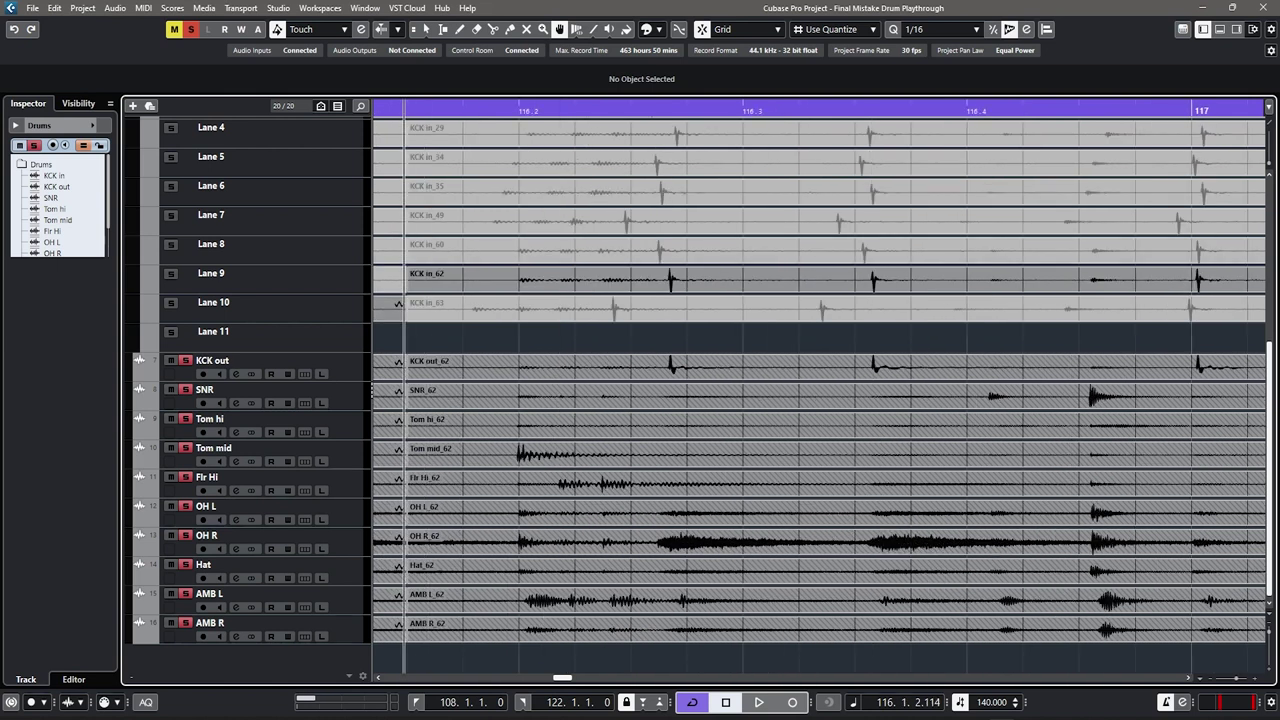
{"action": "key", "text": "space"}
{"action": "key", "text": "space"}
{"action": "key", "text": "g"}
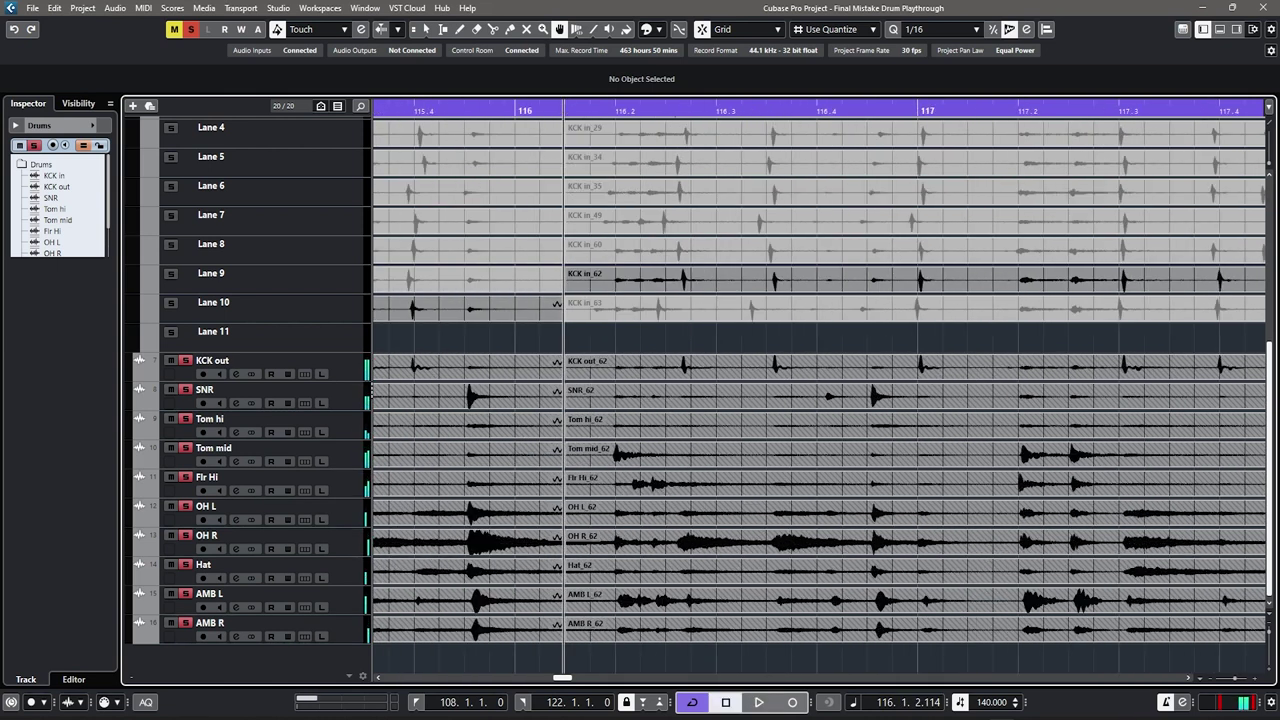
{"action": "left_click", "coordinate": [495, 111]}
{"action": "scroll", "coordinate": [842, 280], "scroll_direction": "up", "scroll_amount": 2}
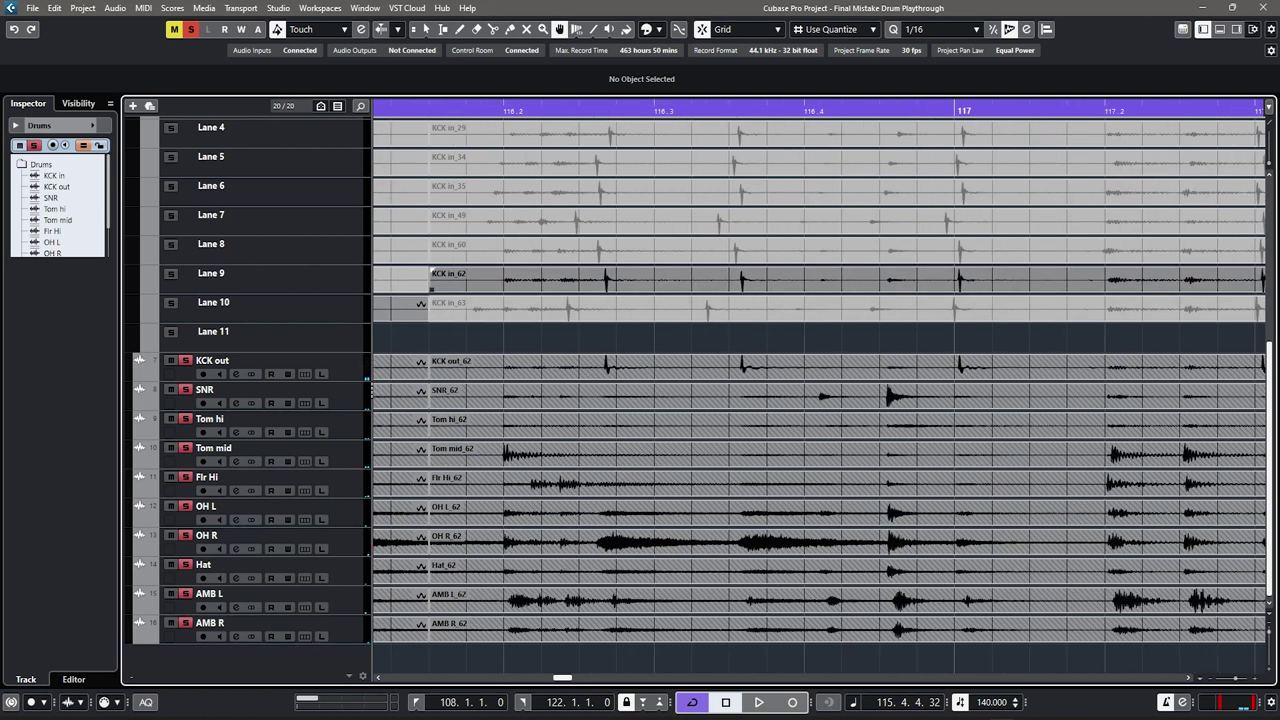
{"action": "scroll", "coordinate": [431, 226], "scroll_direction": "up", "scroll_amount": 4}
{"action": "key", "text": "h"}
{"action": "key", "text": "space"}
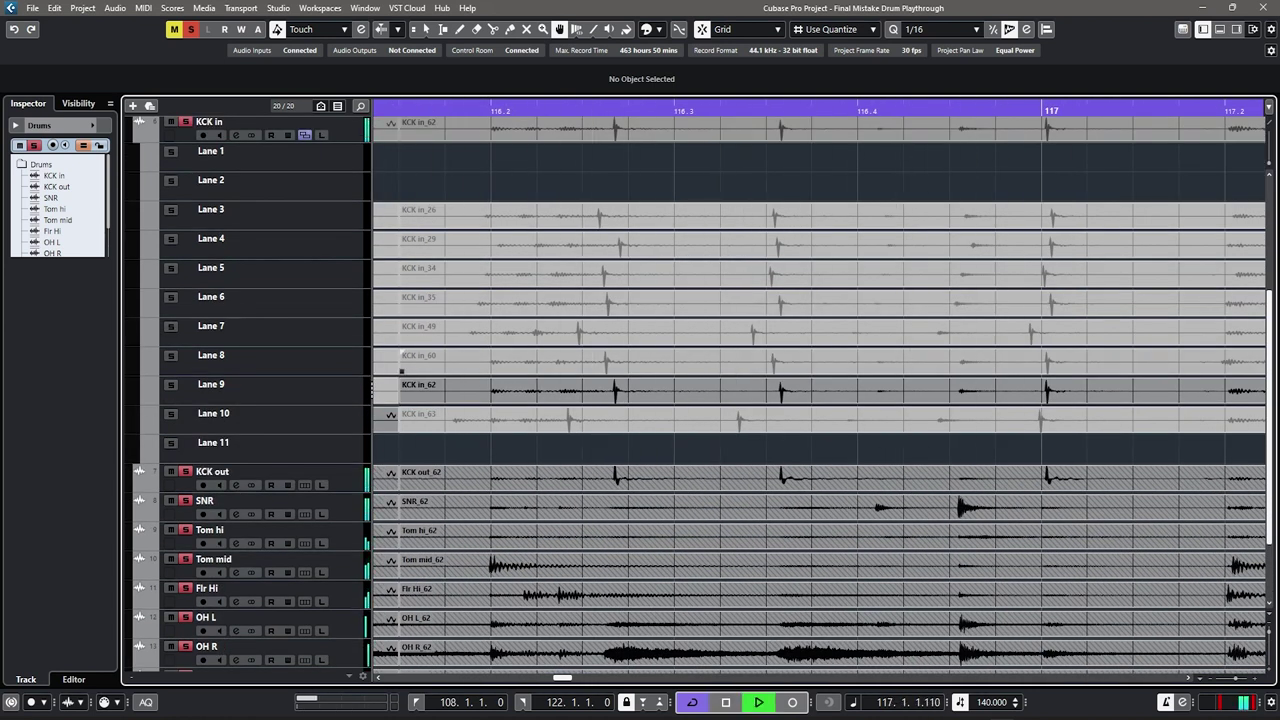
{"action": "key", "text": "space"}
Step: Split the takes in all lanes at 116.3.3 and try the Lane 8 take from there with playback
{"action": "key", "text": "g"}
{"action": "left_click", "coordinate": [661, 391], "text": "alt"}
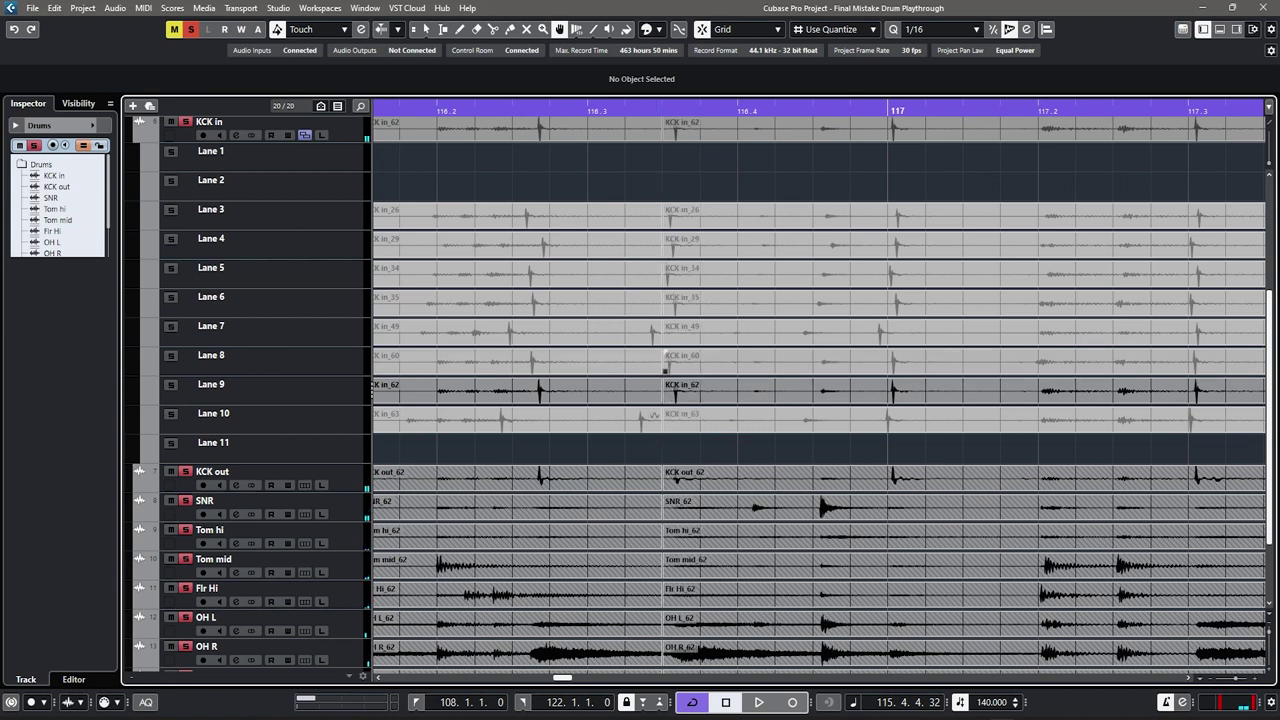
{"action": "left_click", "coordinate": [690, 362]}
{"action": "key", "text": "space"}
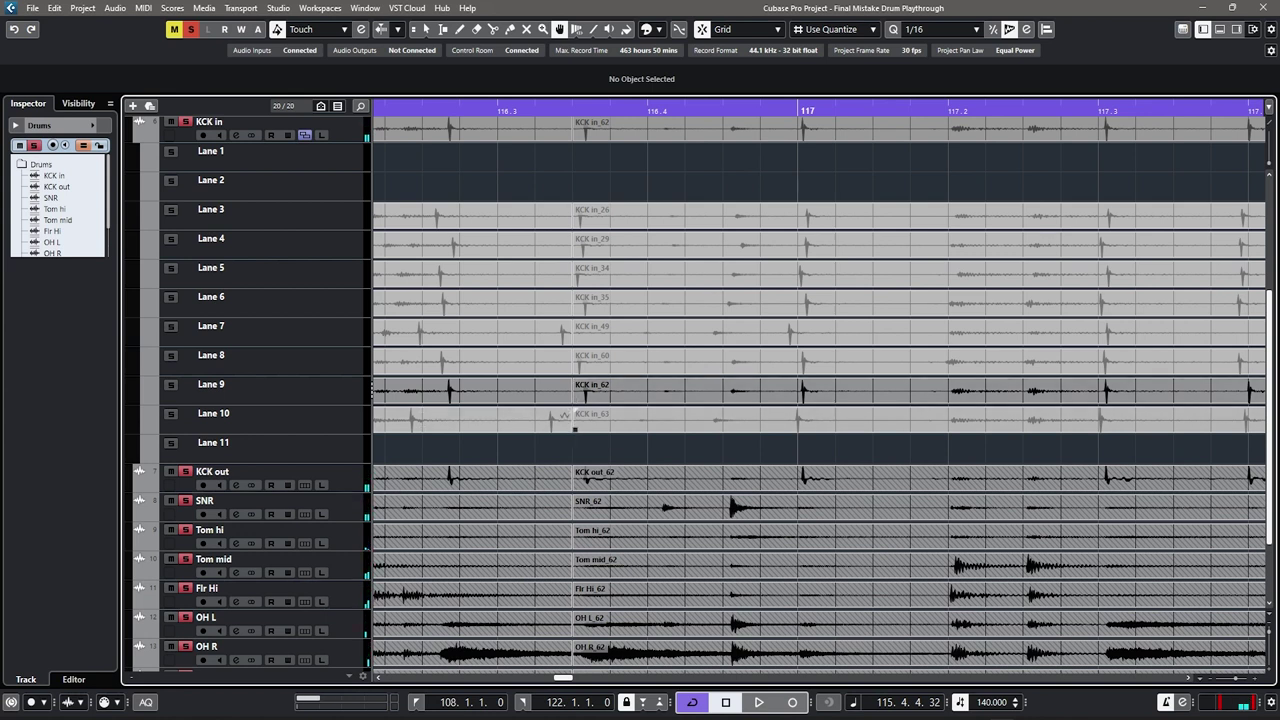
Step: Split the takes in all lanes at 117.1.4 and play through the cut to check the Lane 9 take
{"action": "scroll", "coordinate": [575, 420], "scroll_direction": "right", "scroll_amount": 2}
{"action": "scroll", "coordinate": [575, 420], "scroll_direction": "down", "scroll_amount": 2}
{"action": "scroll", "coordinate": [660, 392], "scroll_direction": "up", "scroll_amount": 3}
{"action": "left_click", "coordinate": [641, 391], "text": "alt"}
{"action": "scroll", "coordinate": [641, 391], "scroll_direction": "right", "scroll_amount": 1}
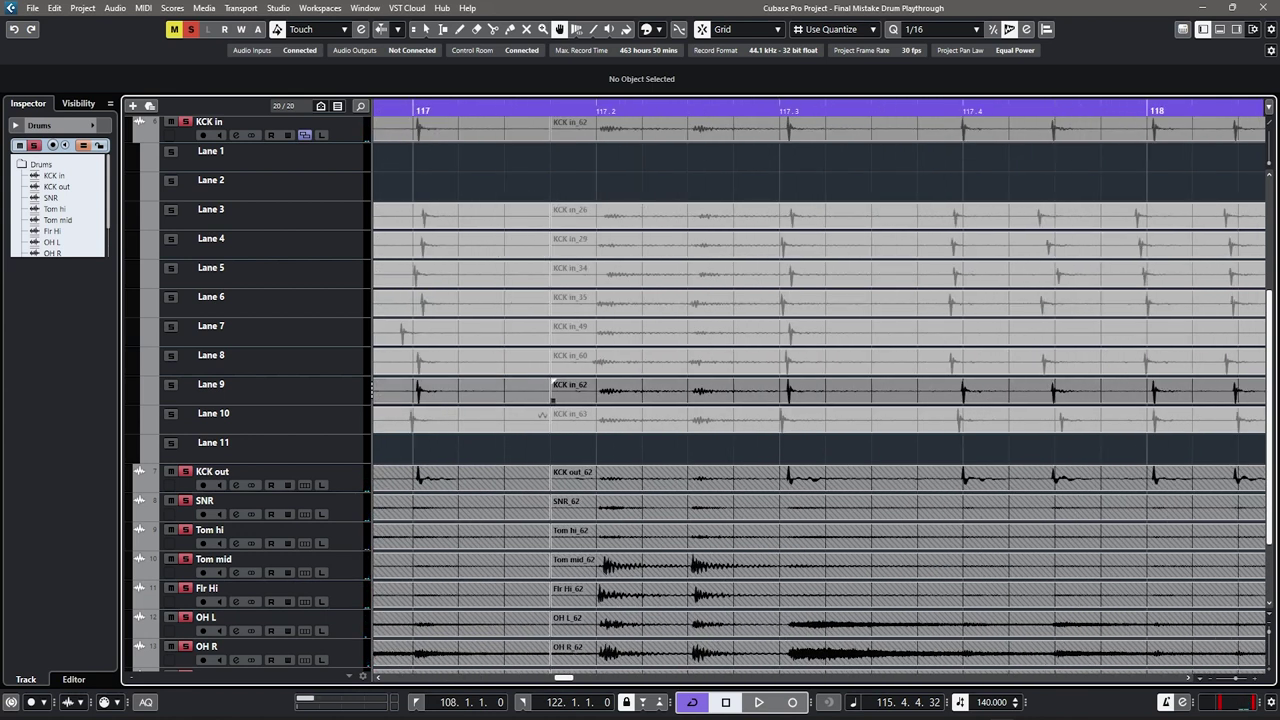
{"action": "key", "text": "g"}
{"action": "key", "text": "space"}
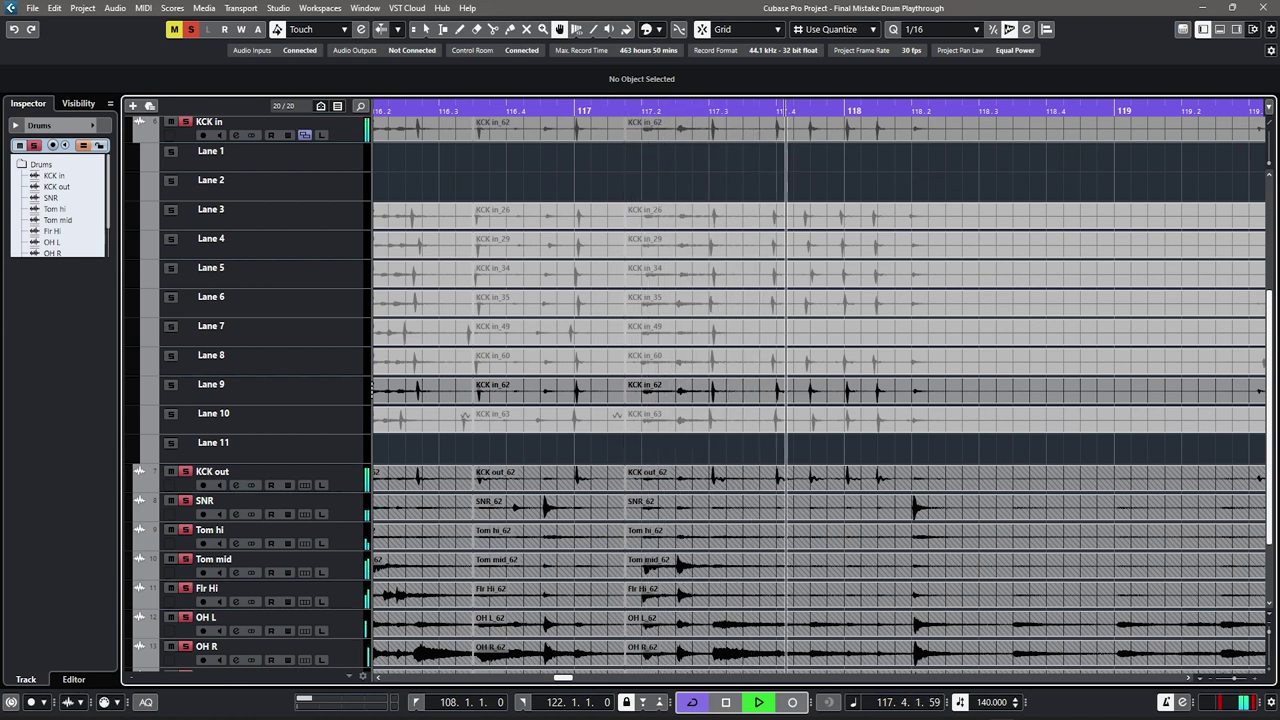
{"action": "key", "text": "g"}
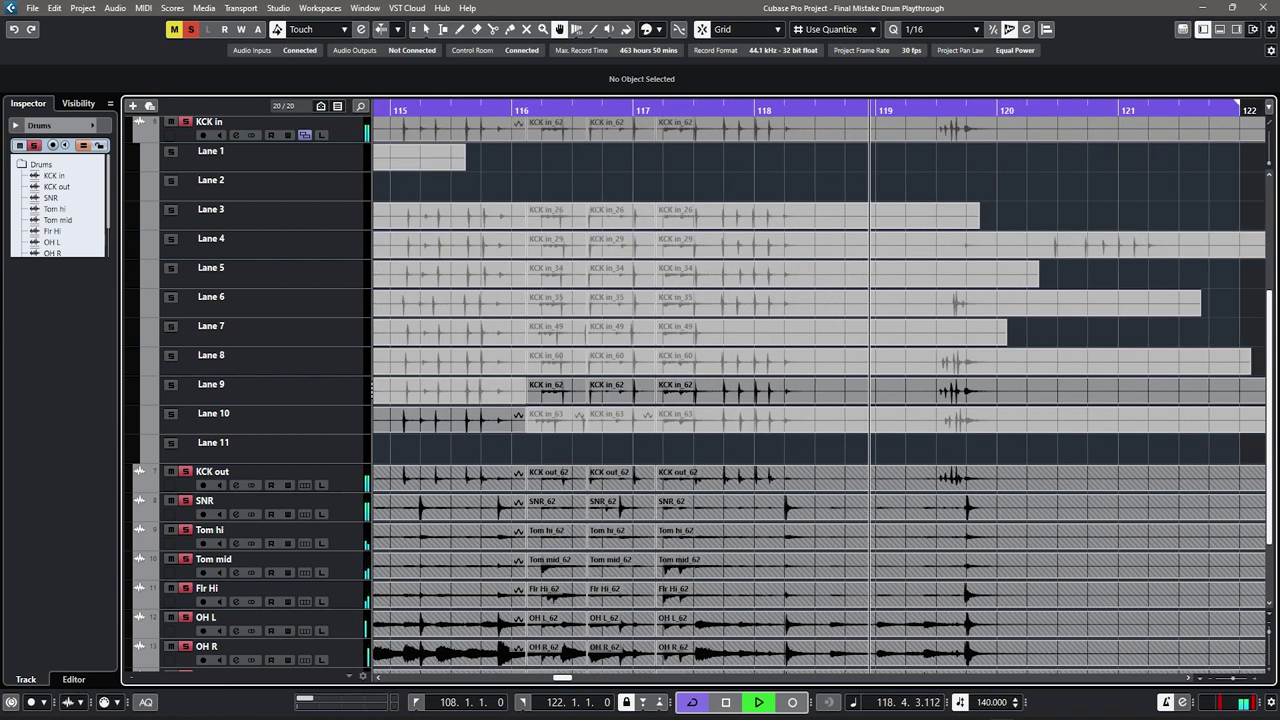
{"action": "key", "text": "space"}
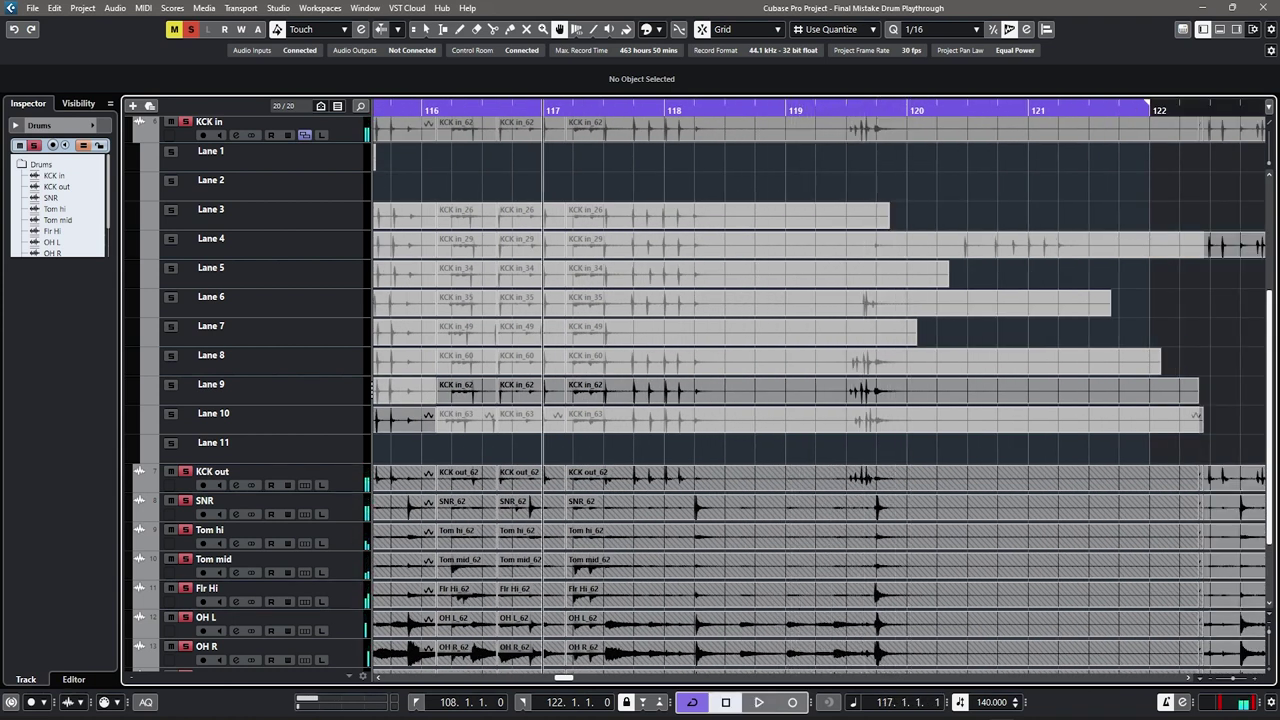
Step: Switch the comp to the Lane 10 take from 117.1.4 onward, play it from bar 117 and inspect the hits before bar 120
{"action": "key", "text": "h"}
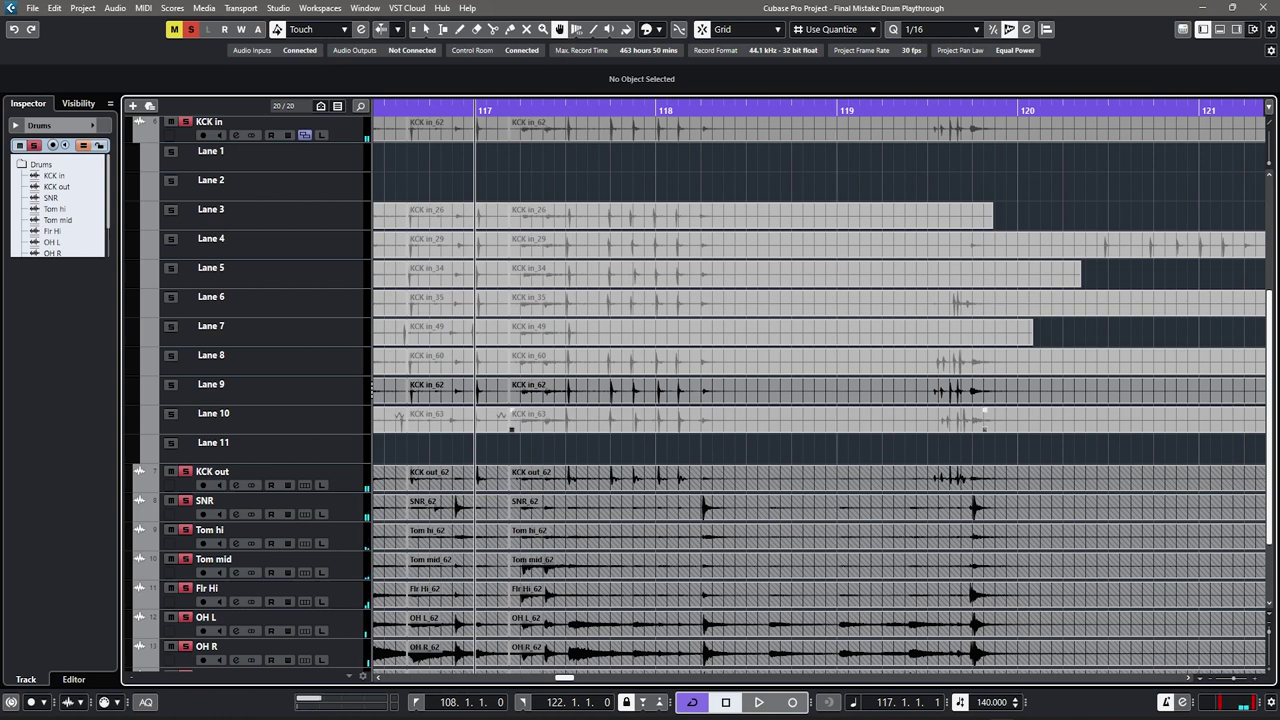
{"action": "left_click", "coordinate": [984, 412]}
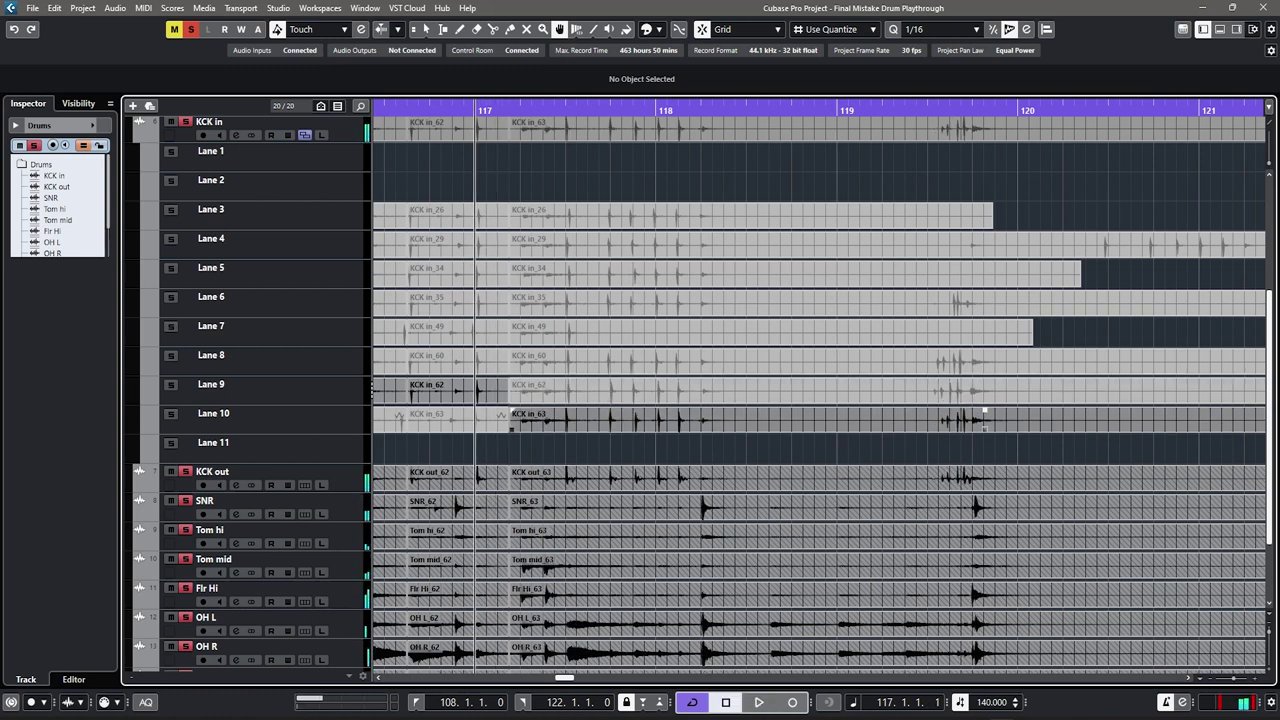
{"action": "key", "text": "space"}
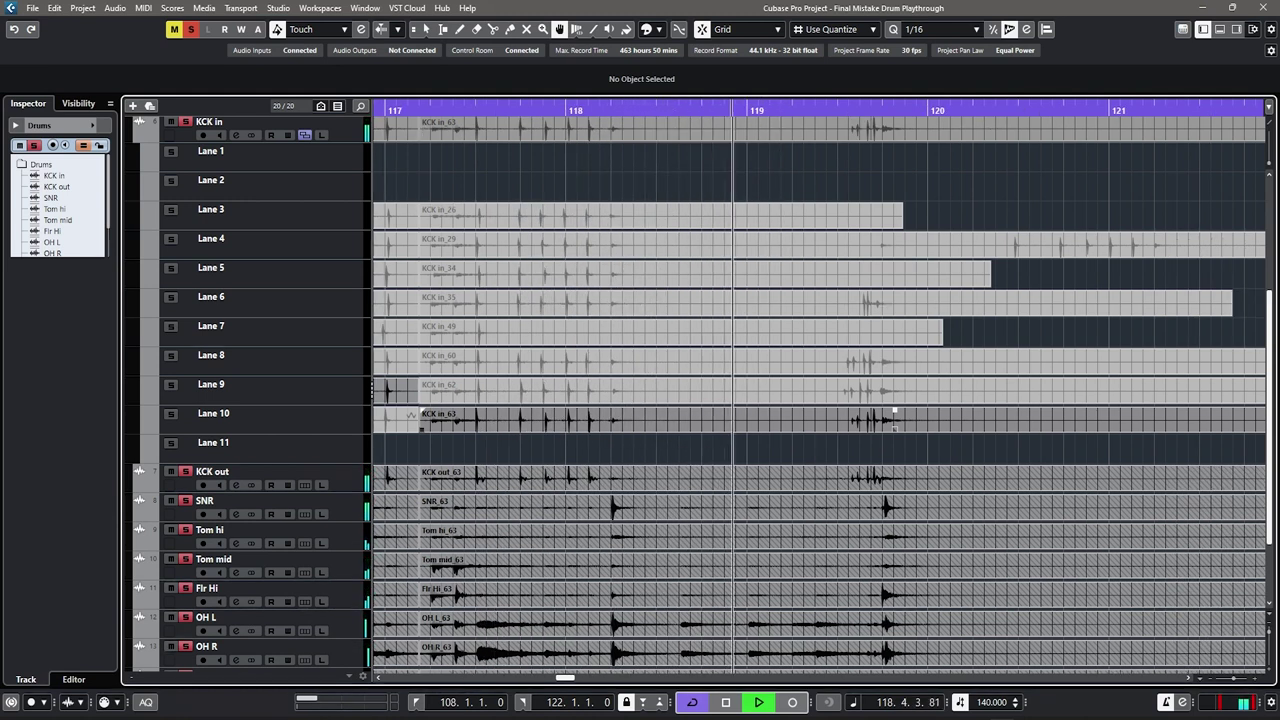
{"action": "key", "text": "space"}
{"action": "scroll", "coordinate": [800, 418], "scroll_direction": "up", "scroll_amount": 6}
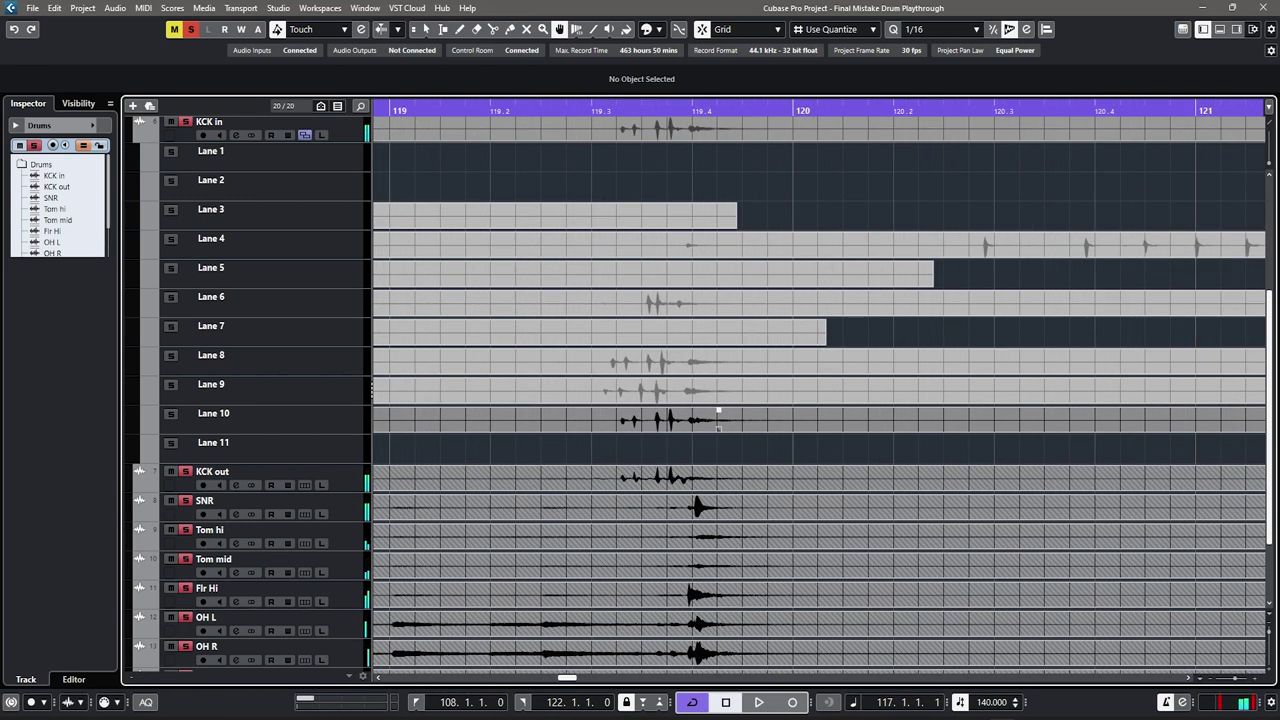
{"action": "scroll", "coordinate": [794, 411], "scroll_direction": "up", "scroll_amount": 2}
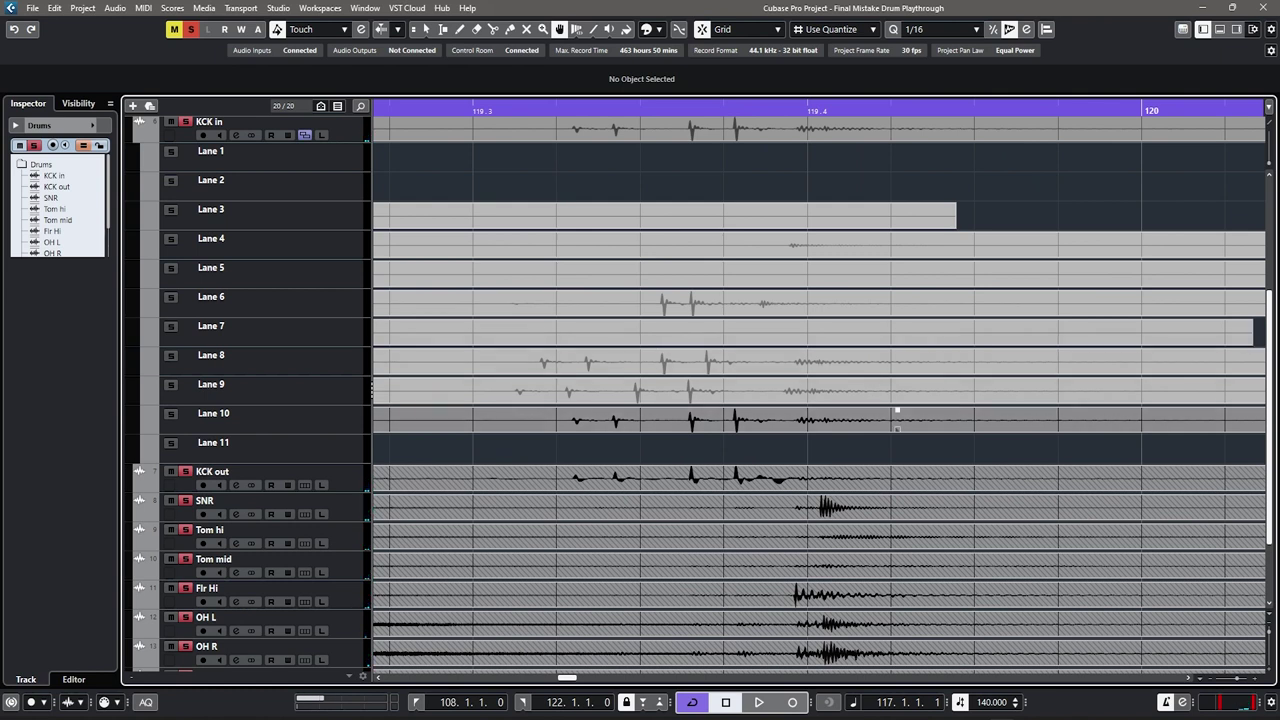
Step: Play the whole drum comp from bar 109 with the metronome click turned off
{"action": "scroll", "coordinate": [897, 411], "scroll_direction": "down", "scroll_amount": 6}
{"action": "scroll", "coordinate": [685, 386], "scroll_direction": "right", "scroll_amount": 3}
{"action": "left_click", "coordinate": [456, 110]}
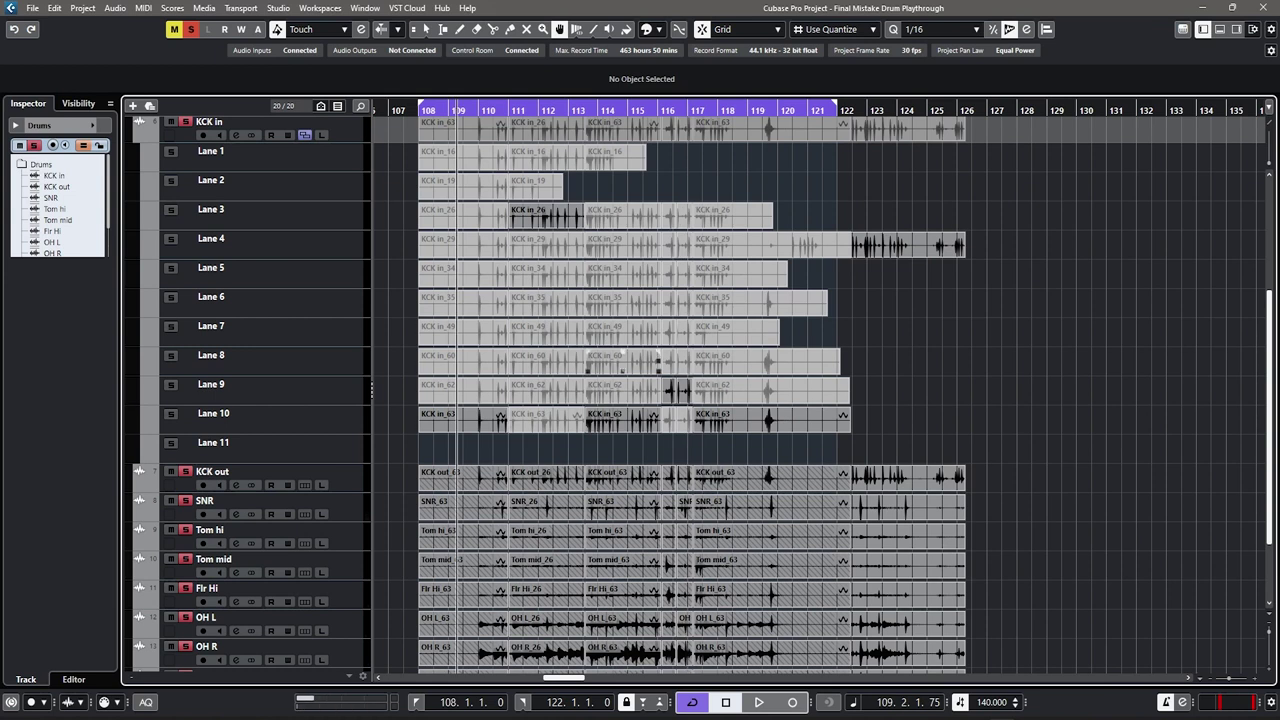
{"action": "key", "text": "space"}
{"action": "key", "text": "space"}
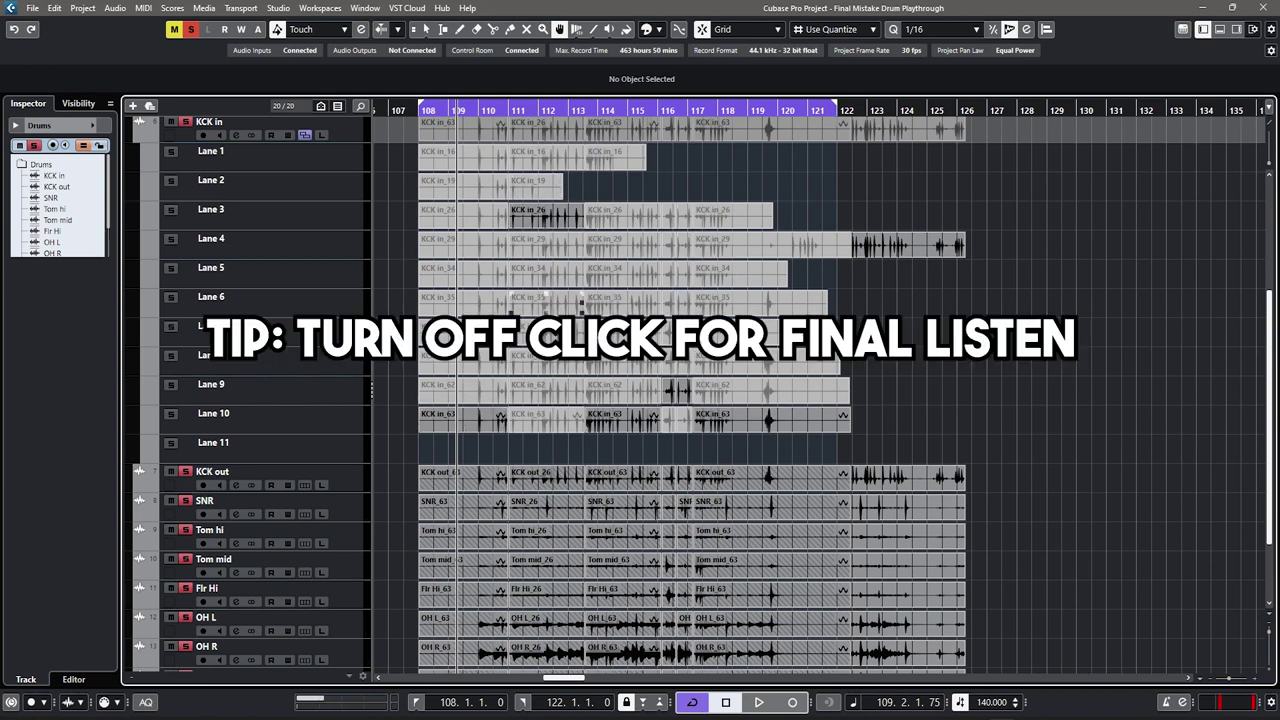
{"action": "key", "text": "space"}
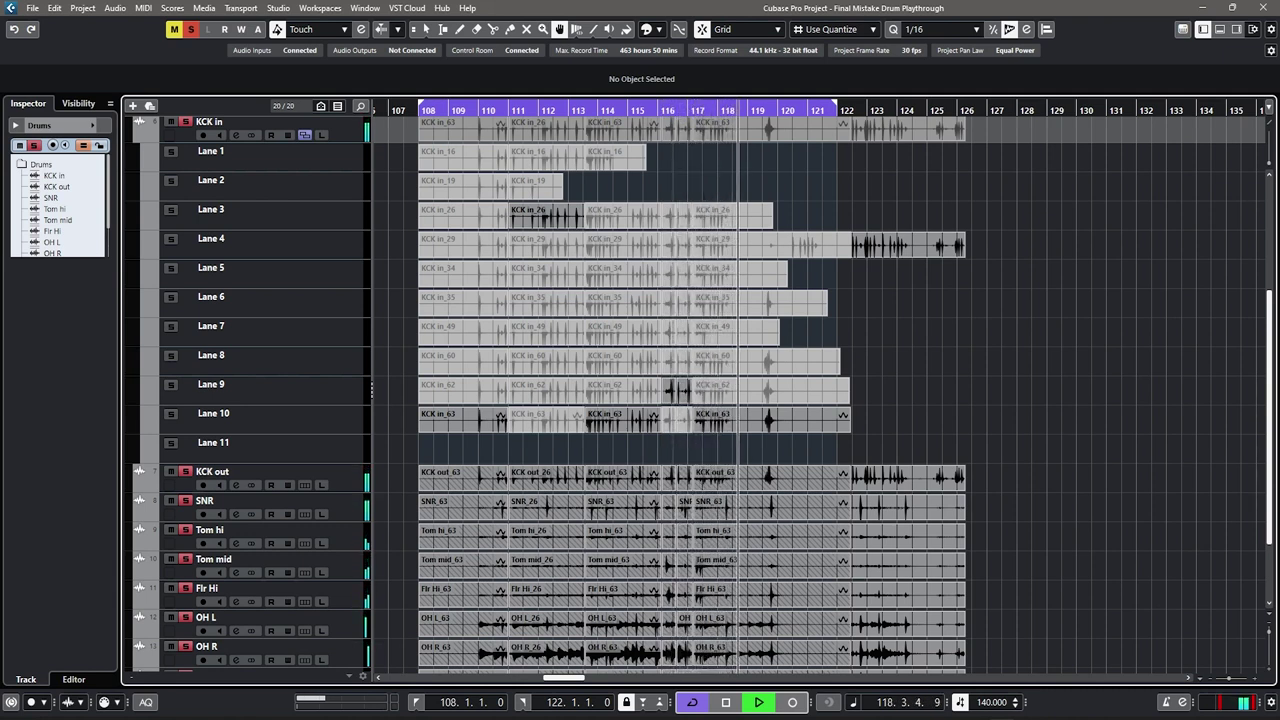
{"action": "key", "text": "space"}
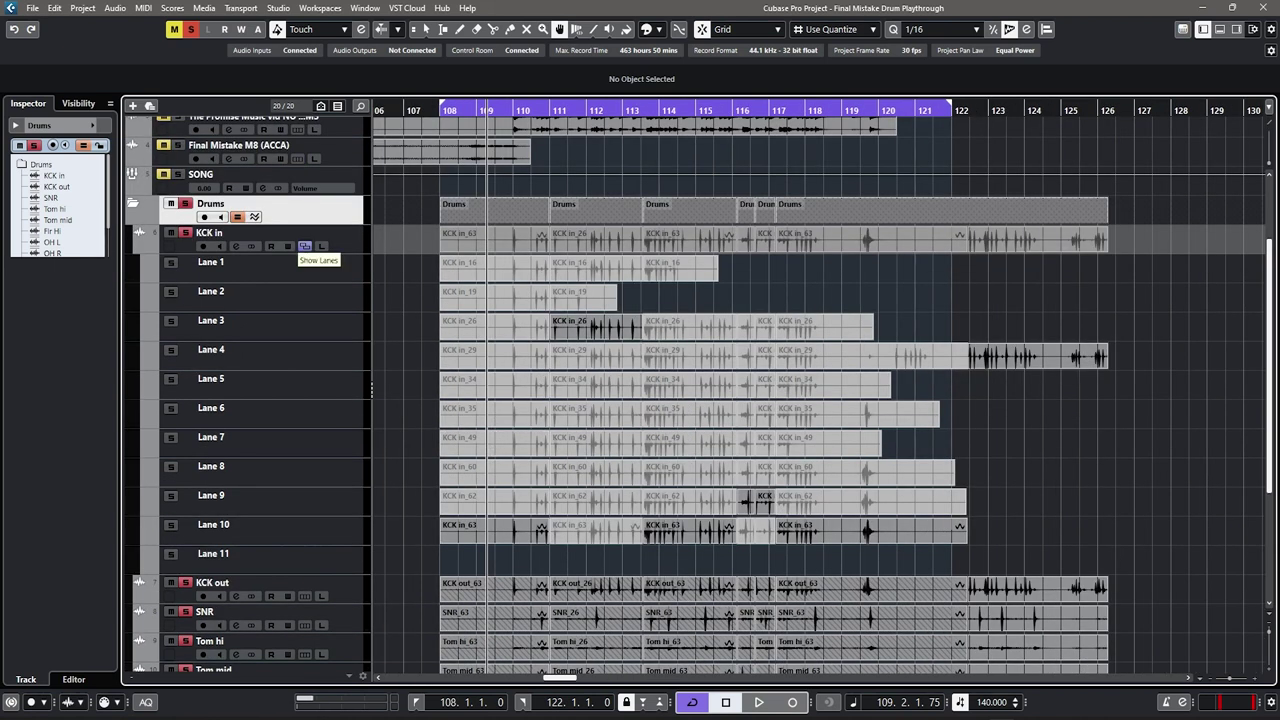
Step: Hide the KCK in lanes and duplicate the track version for all drum tracks from KCK in to AMB R
{"action": "left_click", "coordinate": [305, 246]}
{"action": "scroll", "coordinate": [506, 366], "scroll_direction": "right", "scroll_amount": 1}
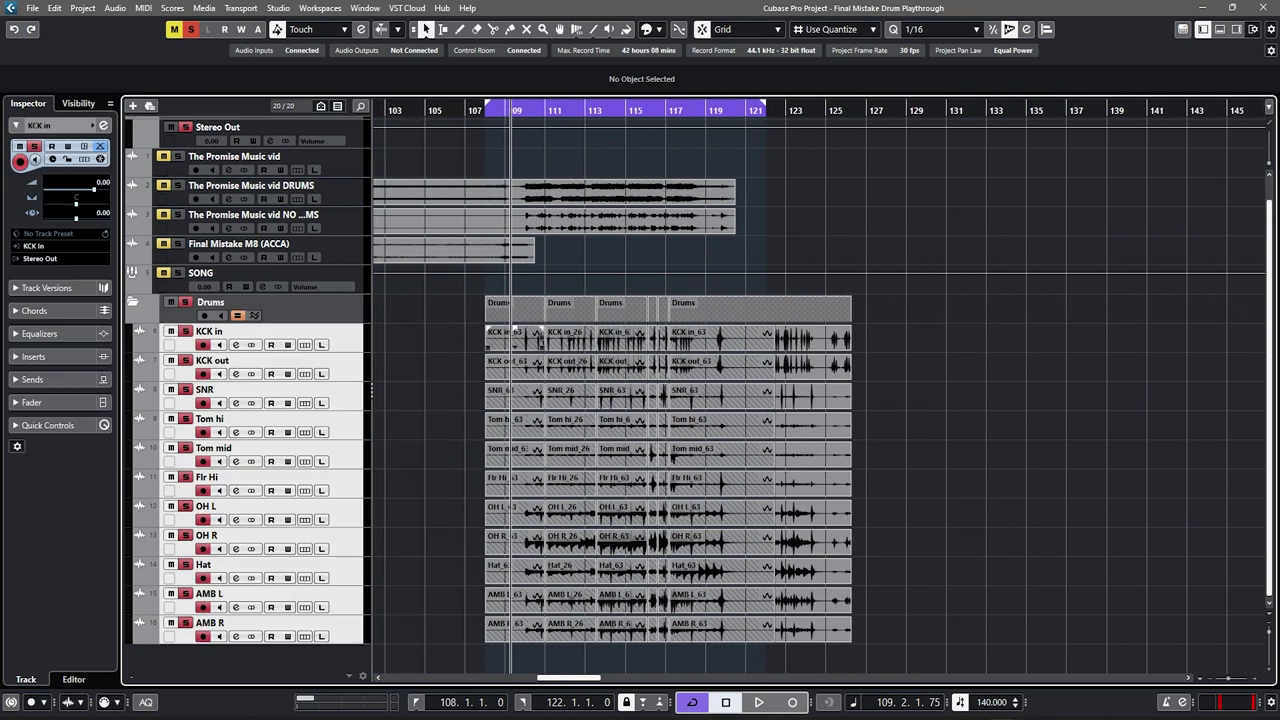
{"action": "scroll", "coordinate": [515, 355], "scroll_direction": "up", "scroll_amount": 1, "text": "ctrl"}
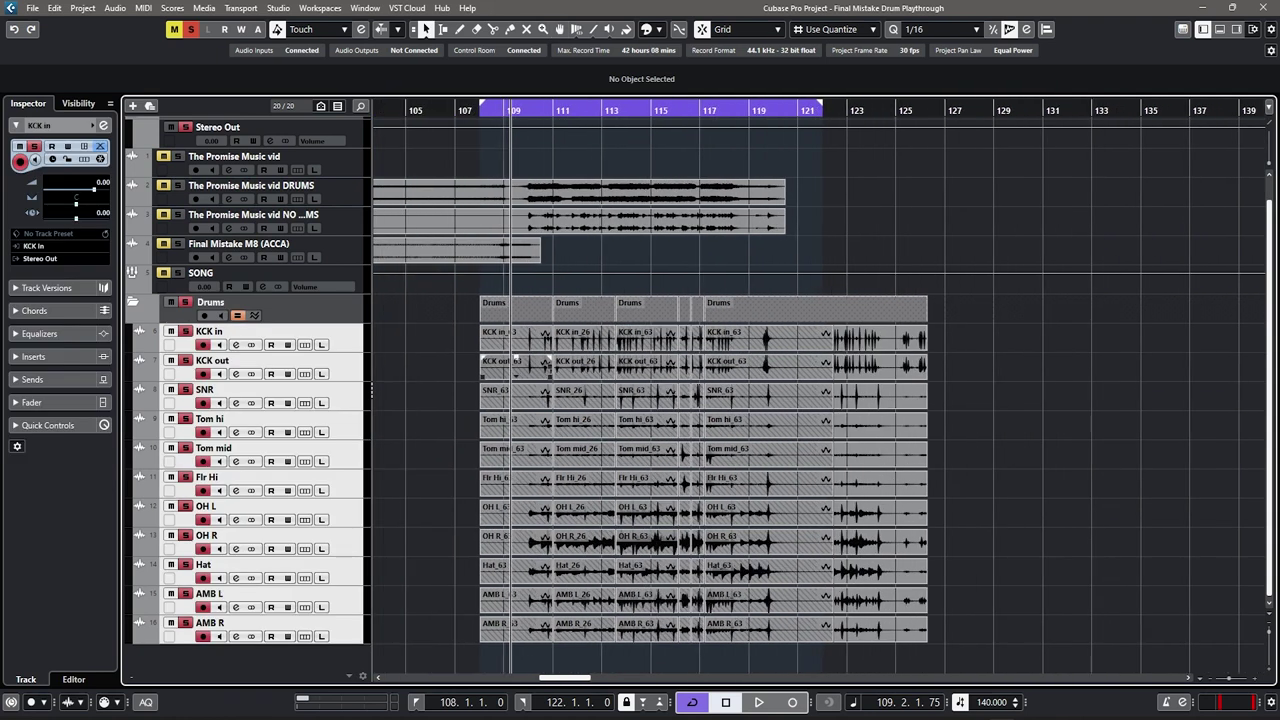
{"action": "left_click", "coordinate": [47, 288]}
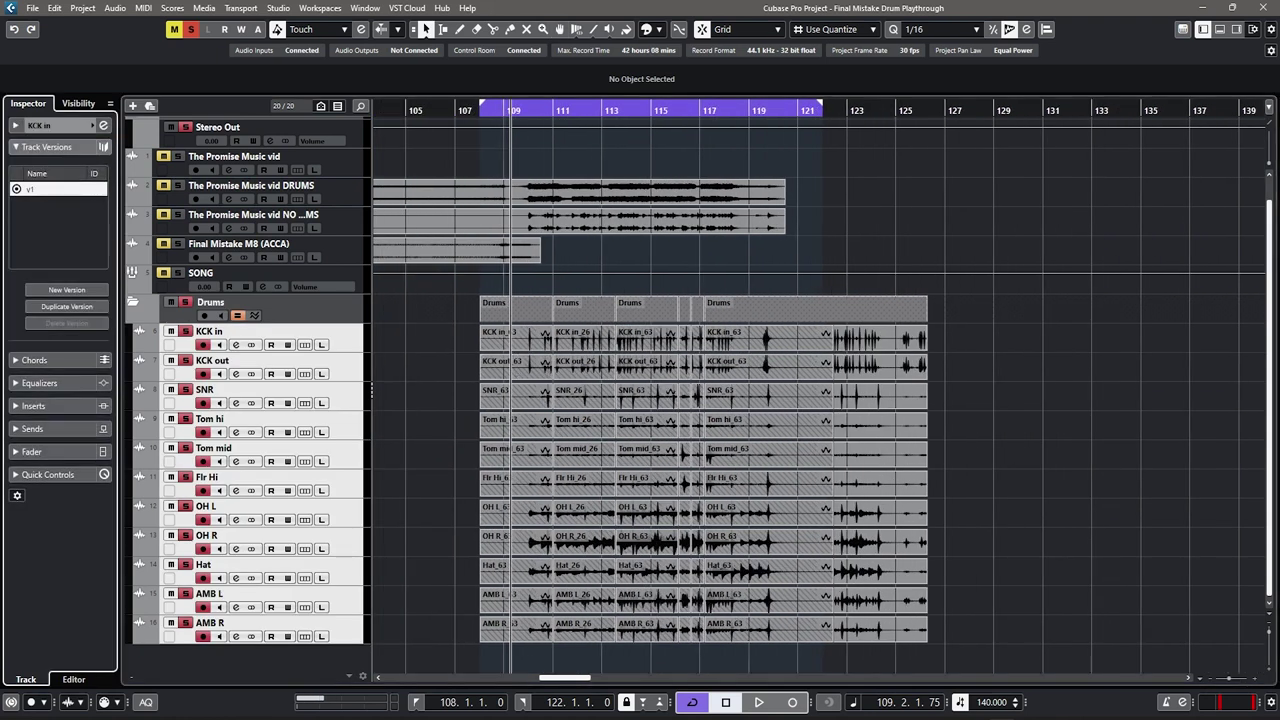
{"action": "left_click", "coordinate": [67, 306]}
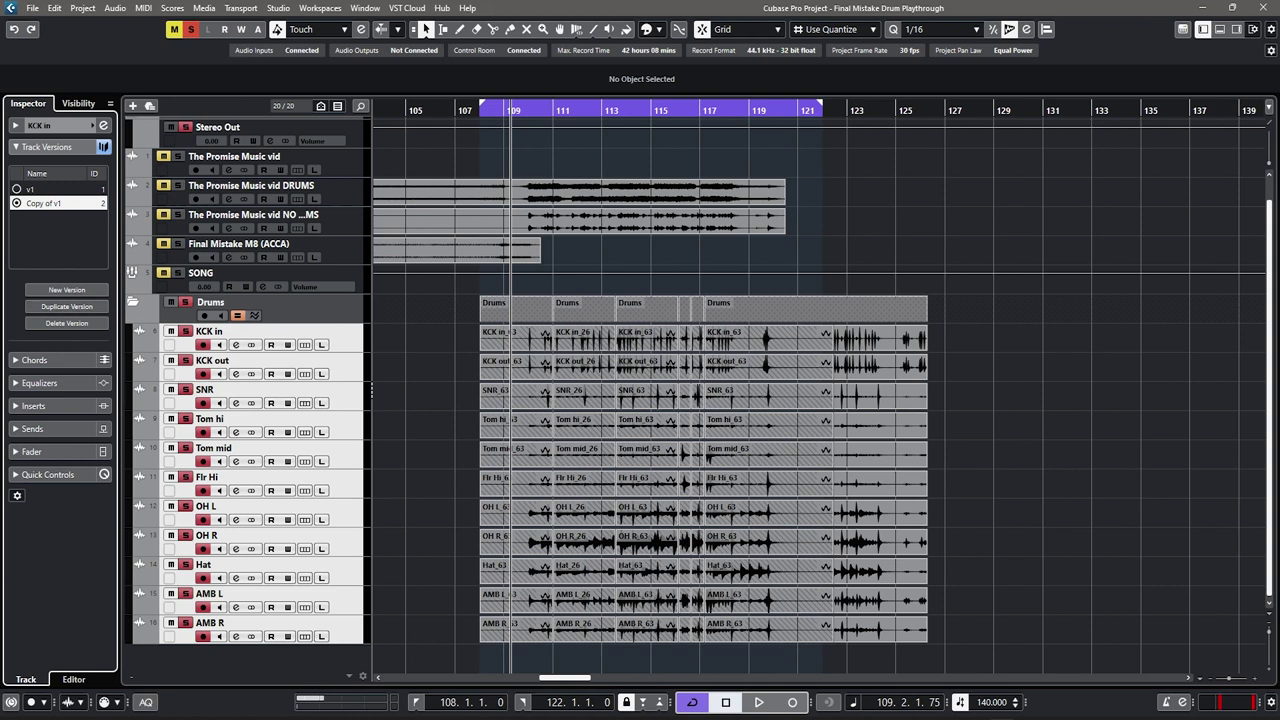
Step: Select all clips on the drum tracks in the duplicated version and apply Delete Overlaps to them
{"action": "left_click", "coordinate": [262, 361]}
{"action": "left_click_drag", "start_coordinate": [453, 334], "coordinate": [955, 643]}
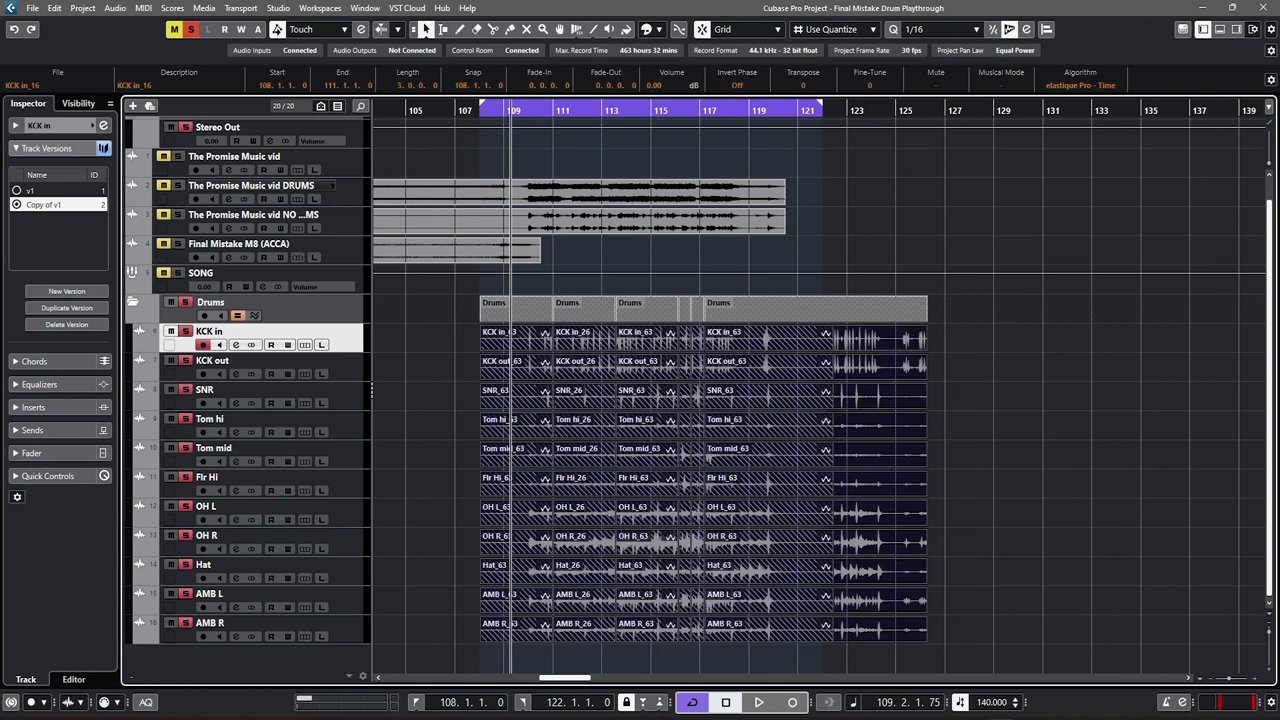
{"action": "left_click", "coordinate": [82, 8]}
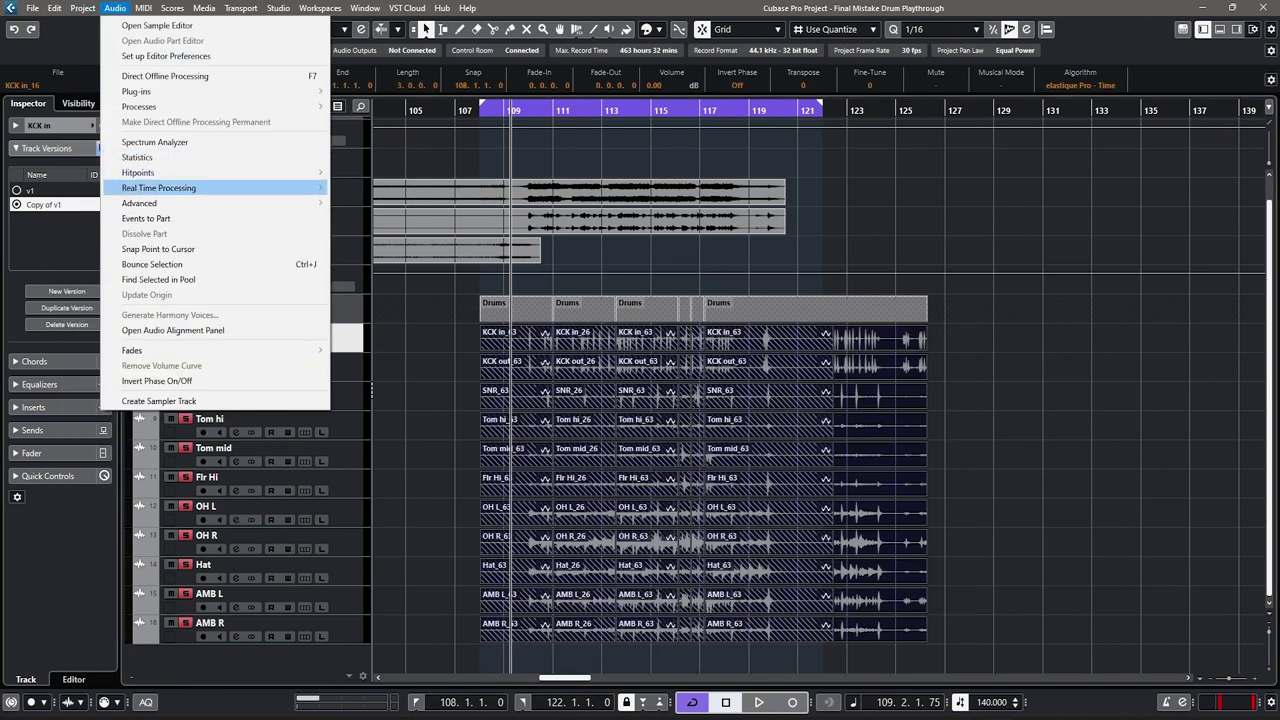
{"action": "mouse_move", "coordinate": [139, 203]}
{"action": "left_click", "coordinate": [376, 356]}
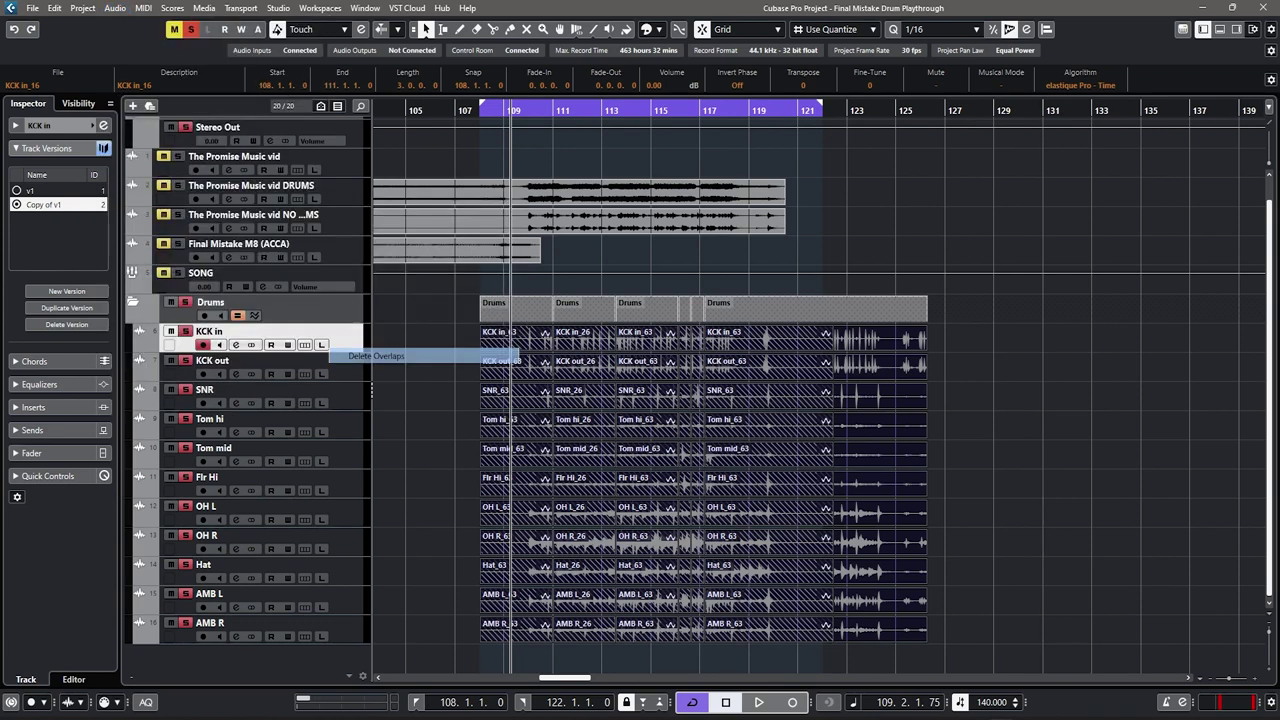
Step: Delete the leftover clips after bar 122 on all drum tracks
{"action": "scroll", "coordinate": [540, 348], "scroll_direction": "down", "scroll_amount": 3}
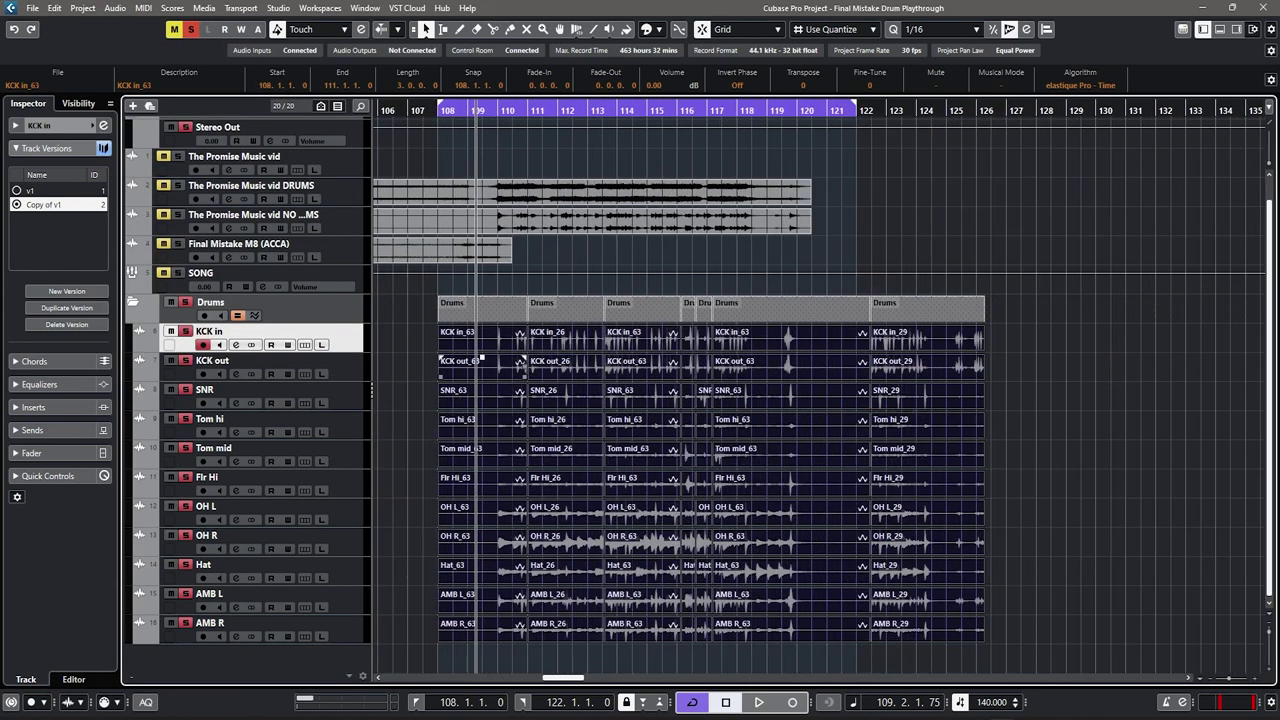
{"action": "left_click_drag", "start_coordinate": [1068, 650], "coordinate": [870, 300]}
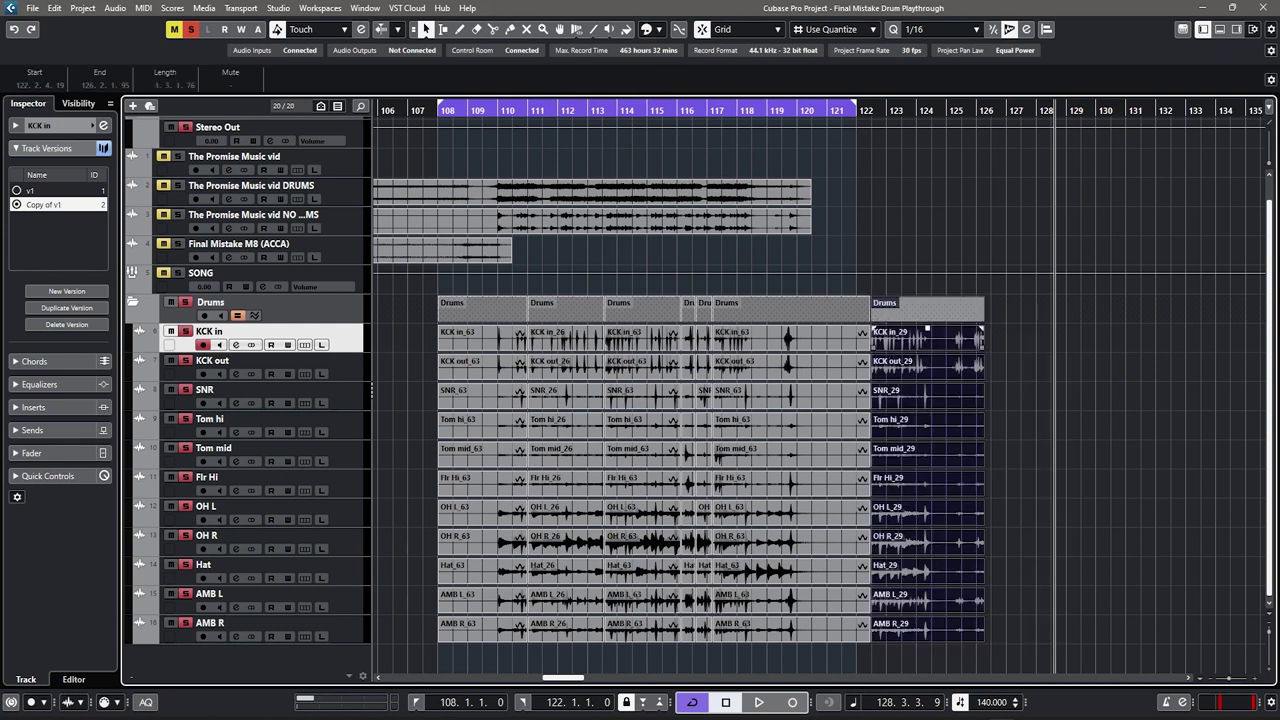
{"action": "key", "text": "Delete"}
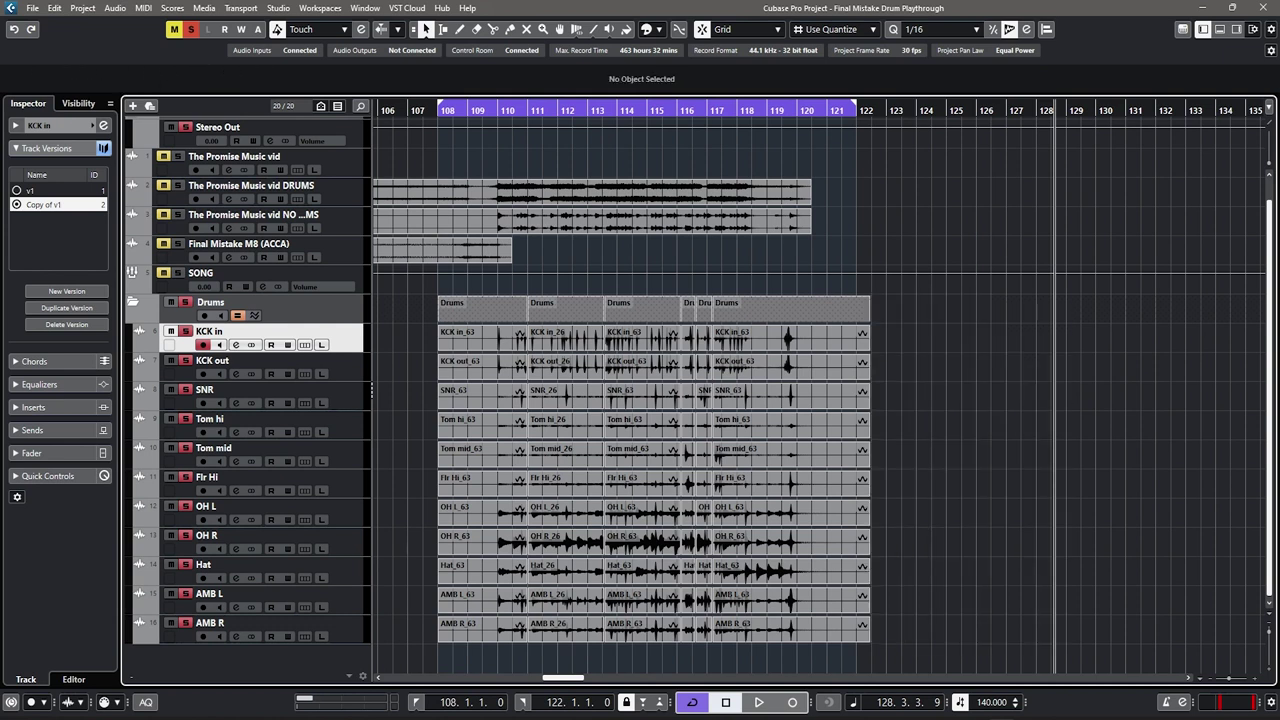
Step: Select all drum tracks and compare versions by switching to v1 and back to Copy of v1
{"action": "left_click", "coordinate": [268, 624], "text": "shift"}
{"action": "scroll", "coordinate": [600, 330], "scroll_direction": "up", "scroll_amount": 2}
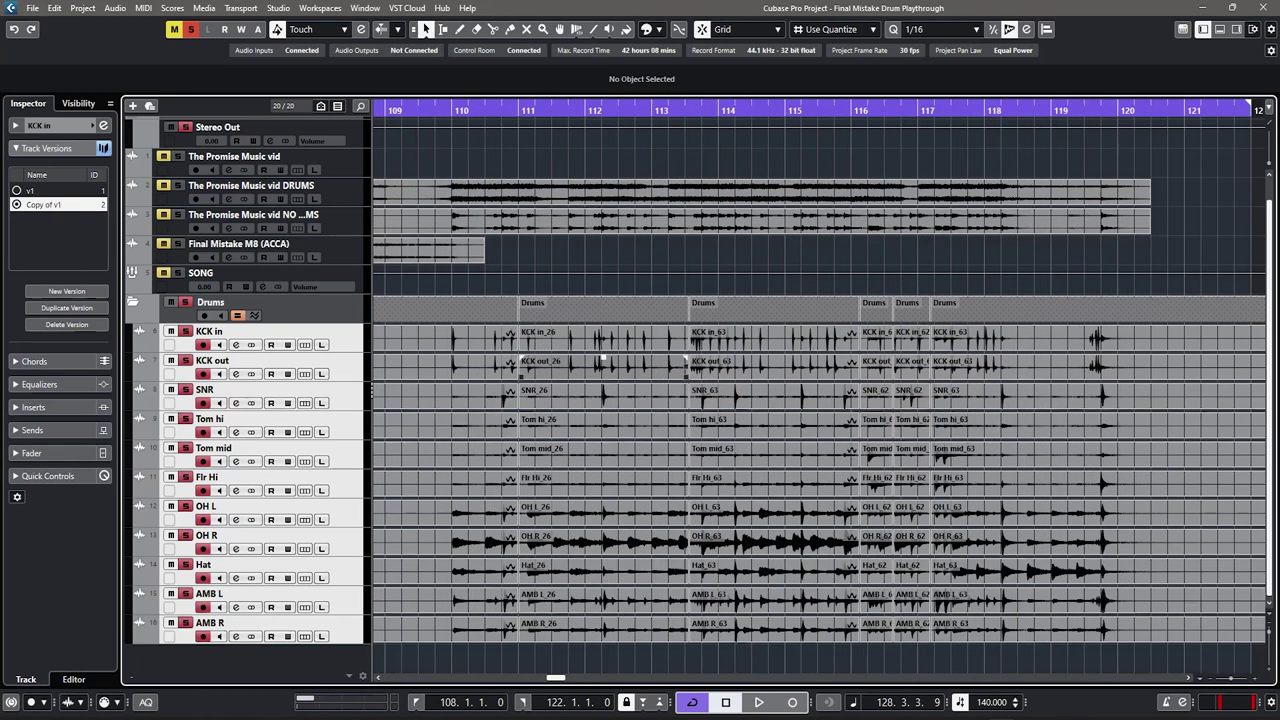
{"action": "scroll", "coordinate": [603, 330], "scroll_direction": "down", "scroll_amount": 2}
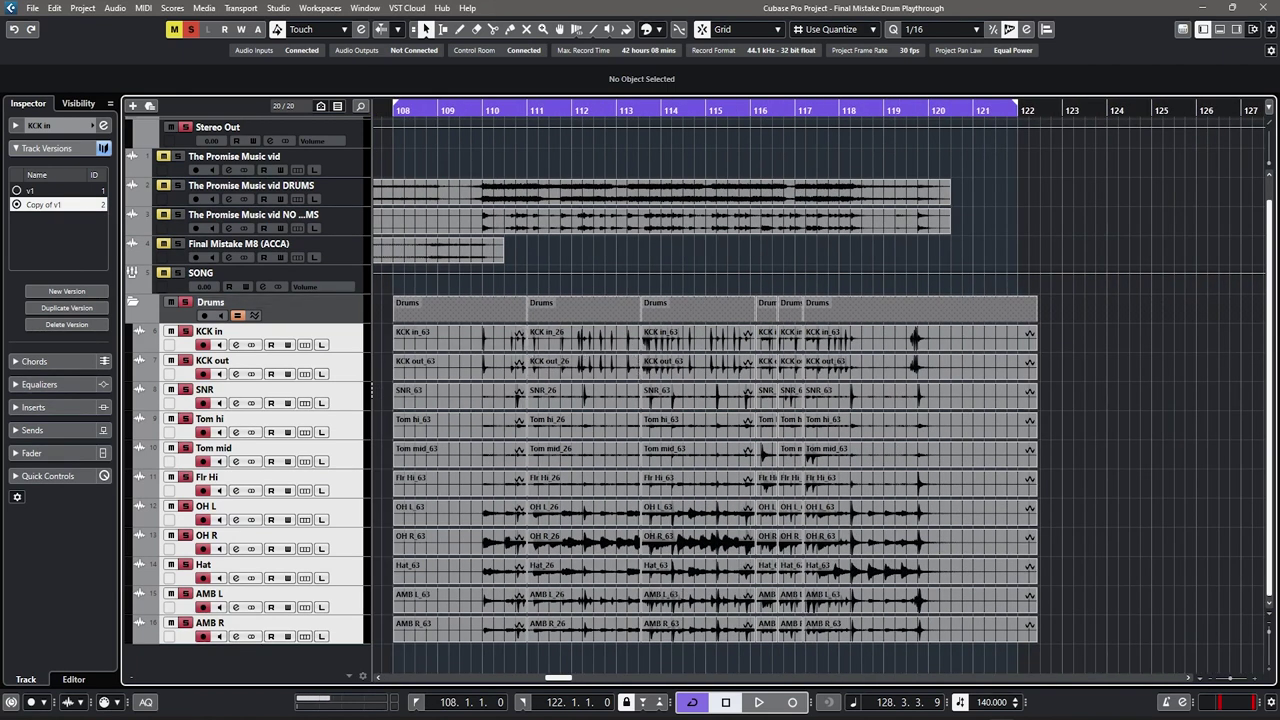
{"action": "left_click", "coordinate": [17, 190]}
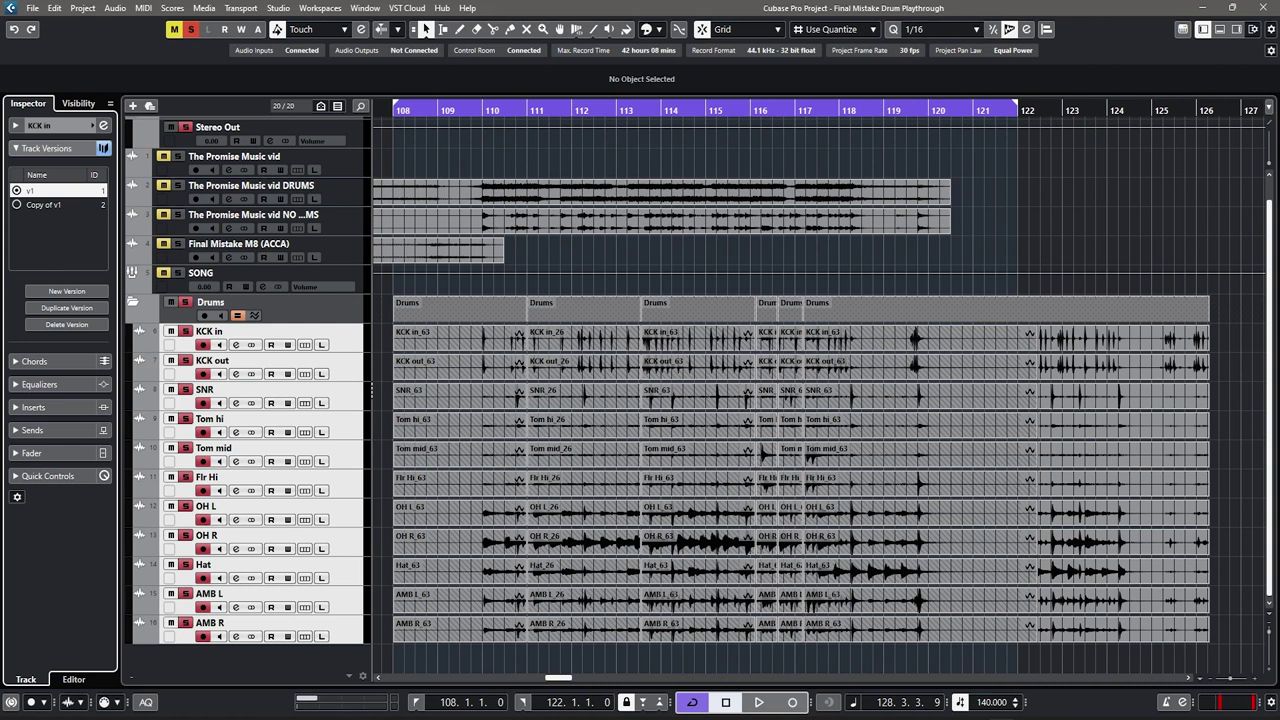
{"action": "left_click", "coordinate": [17, 205]}
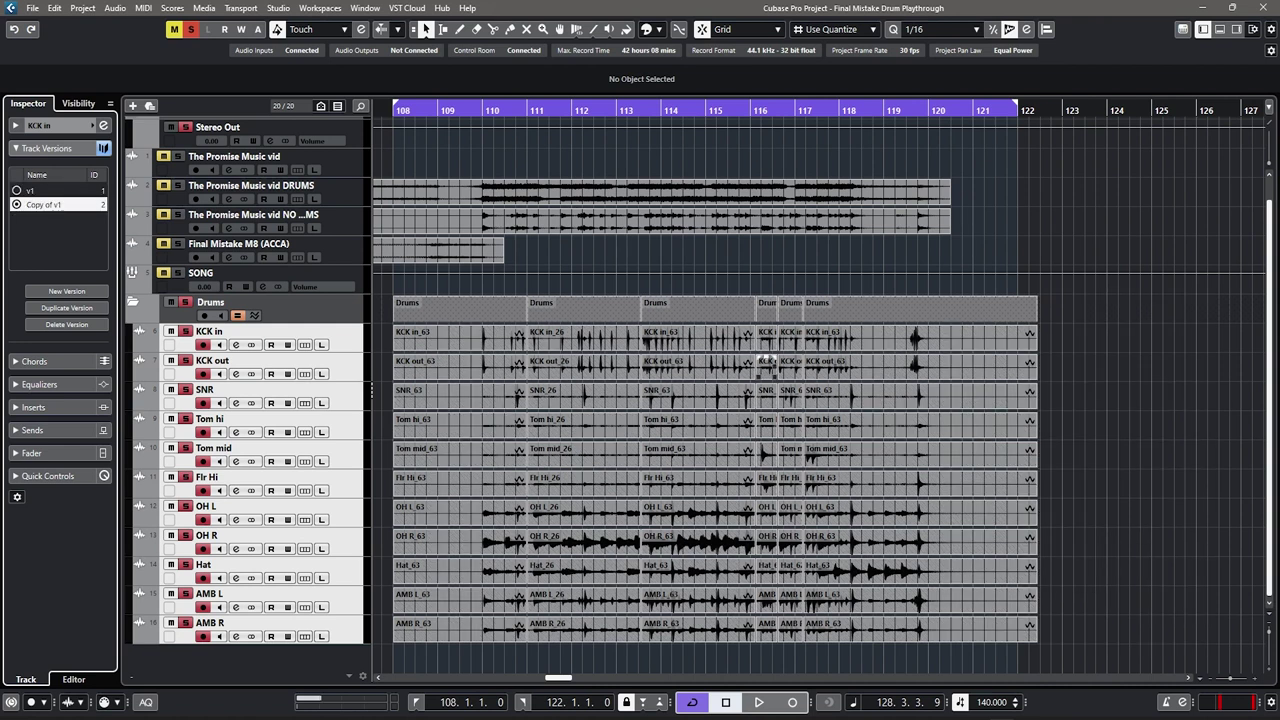
Step: Crossfade all drum clips from bar 108 to 122 in Copy of v1 and check the joins at bar 111
{"action": "key", "text": "Up"}
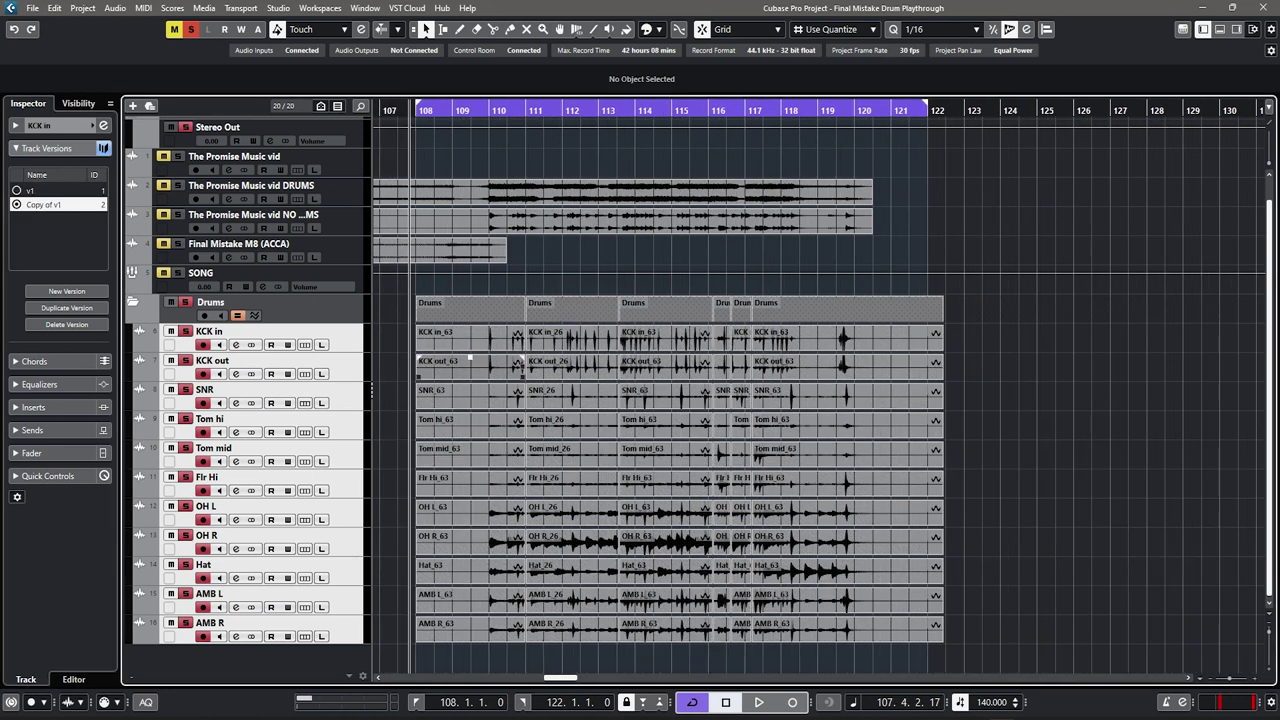
{"action": "scroll", "coordinate": [528, 366], "scroll_direction": "up", "scroll_amount": 3}
{"action": "key", "text": "g"}
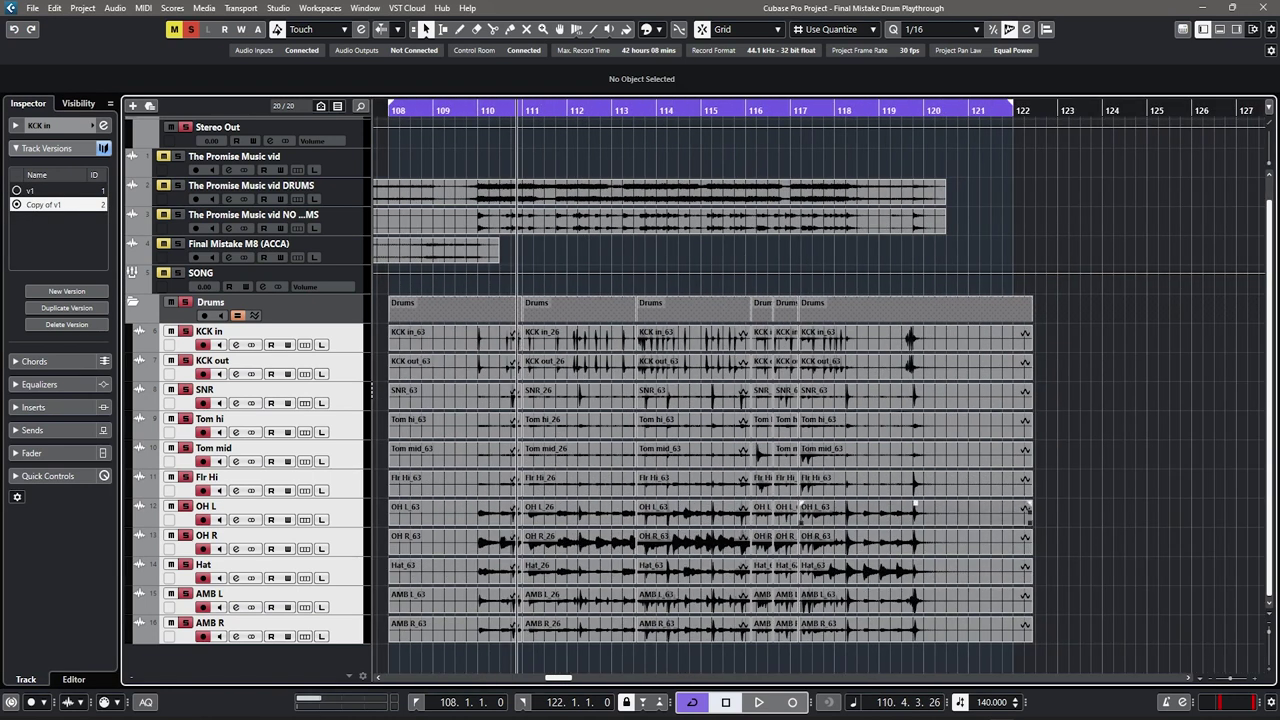
{"action": "left_click_drag", "start_coordinate": [1112, 658], "coordinate": [454, 328]}
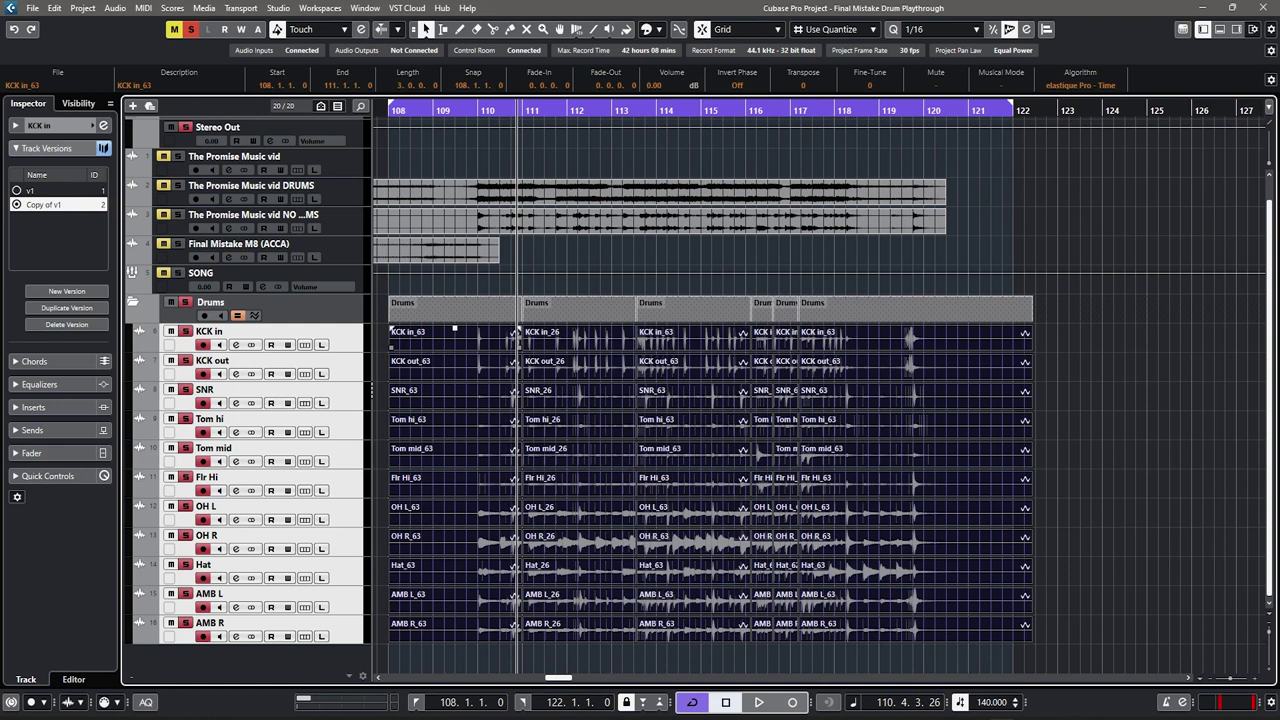
{"action": "key", "text": "x"}
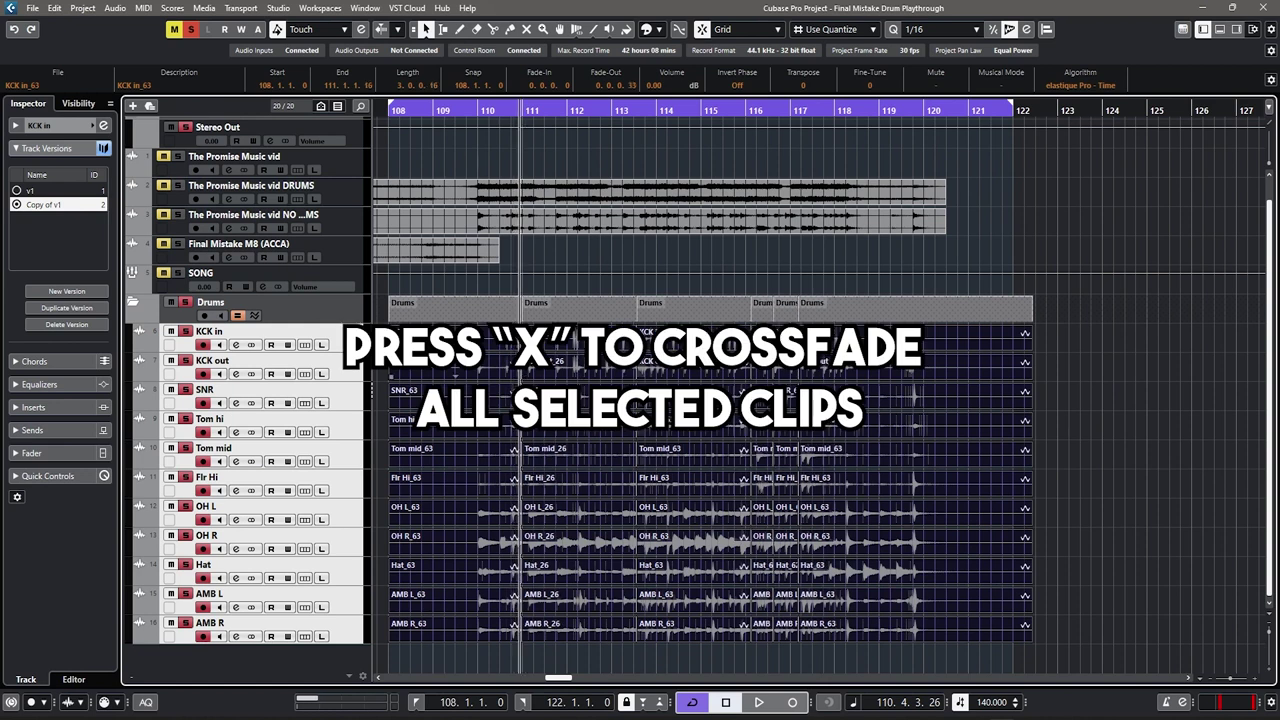
{"action": "key", "text": "h"}
{"action": "key", "text": "h"}
{"action": "key", "text": "h"}
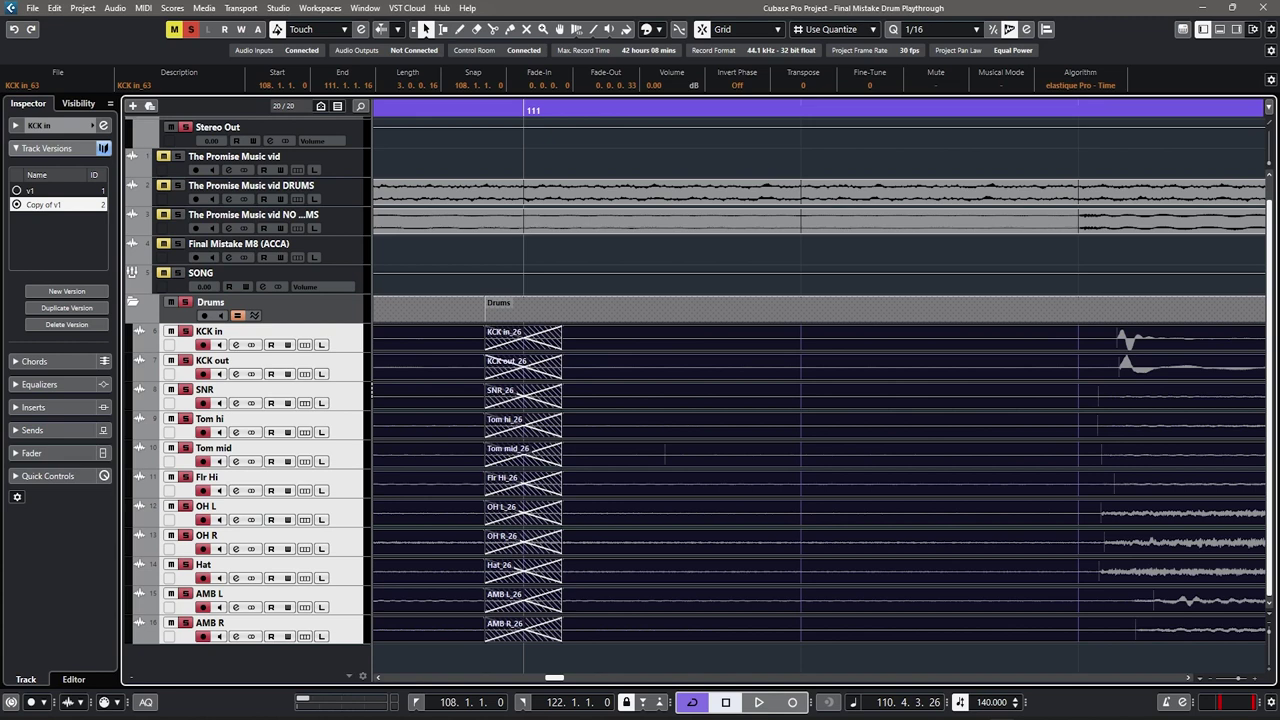
{"action": "key", "text": "g"}
{"action": "key", "text": "g"}
{"action": "key", "text": "g"}
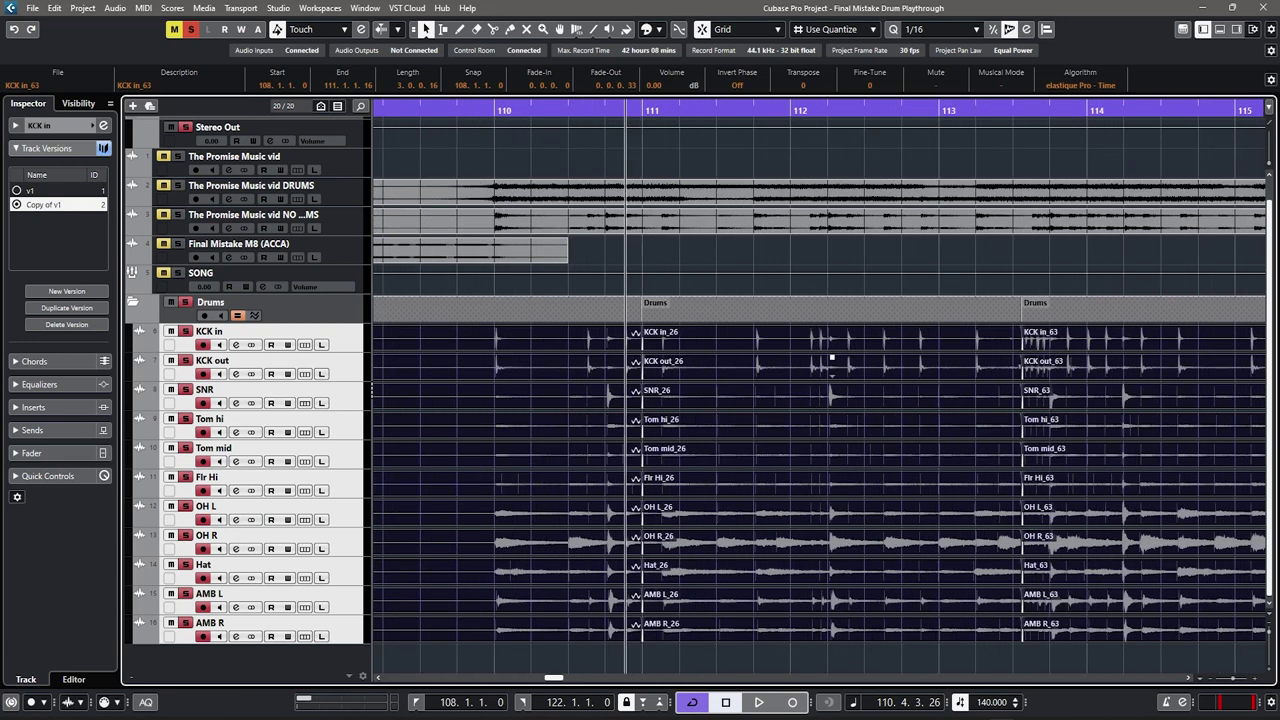
Step: Deselect all clips and play the crossfaded drum comp from 109.4.1
{"action": "key", "text": "g"}
{"action": "key", "text": "g"}
{"action": "key", "text": "ctrl+shift+a"}
{"action": "key", "text": "g"}
{"action": "key", "text": "g"}
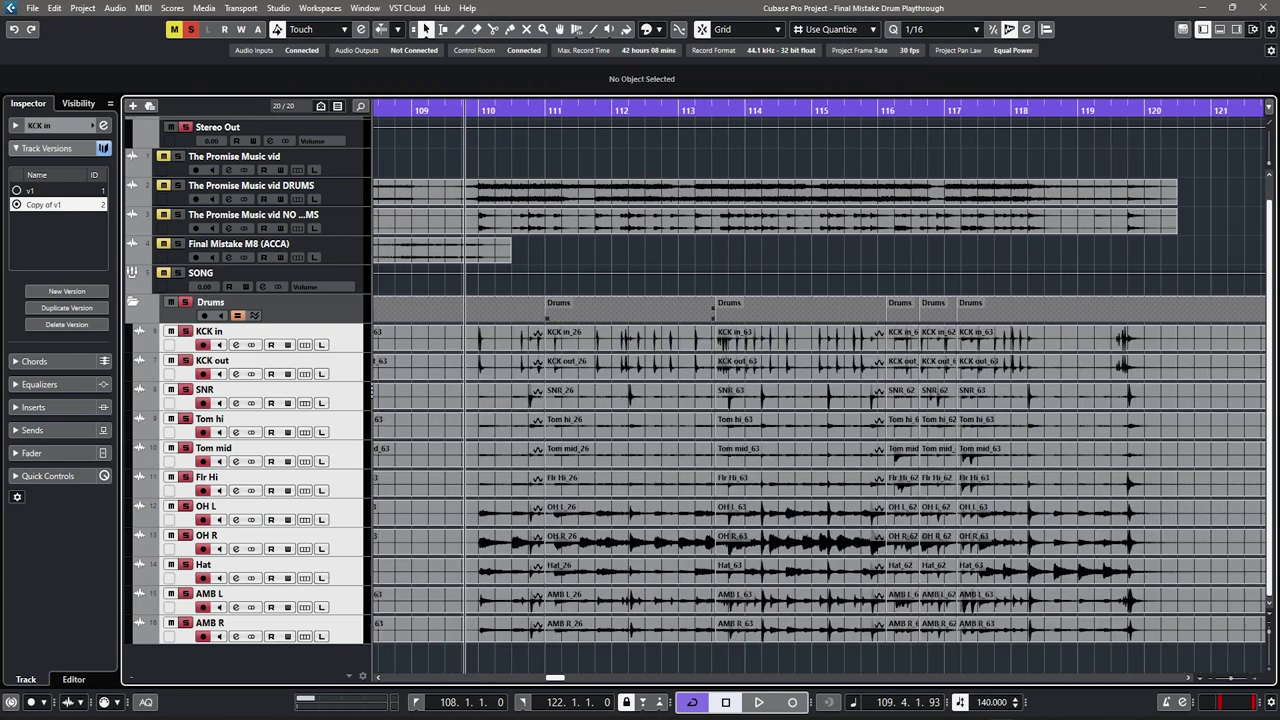
{"action": "key", "text": "space"}
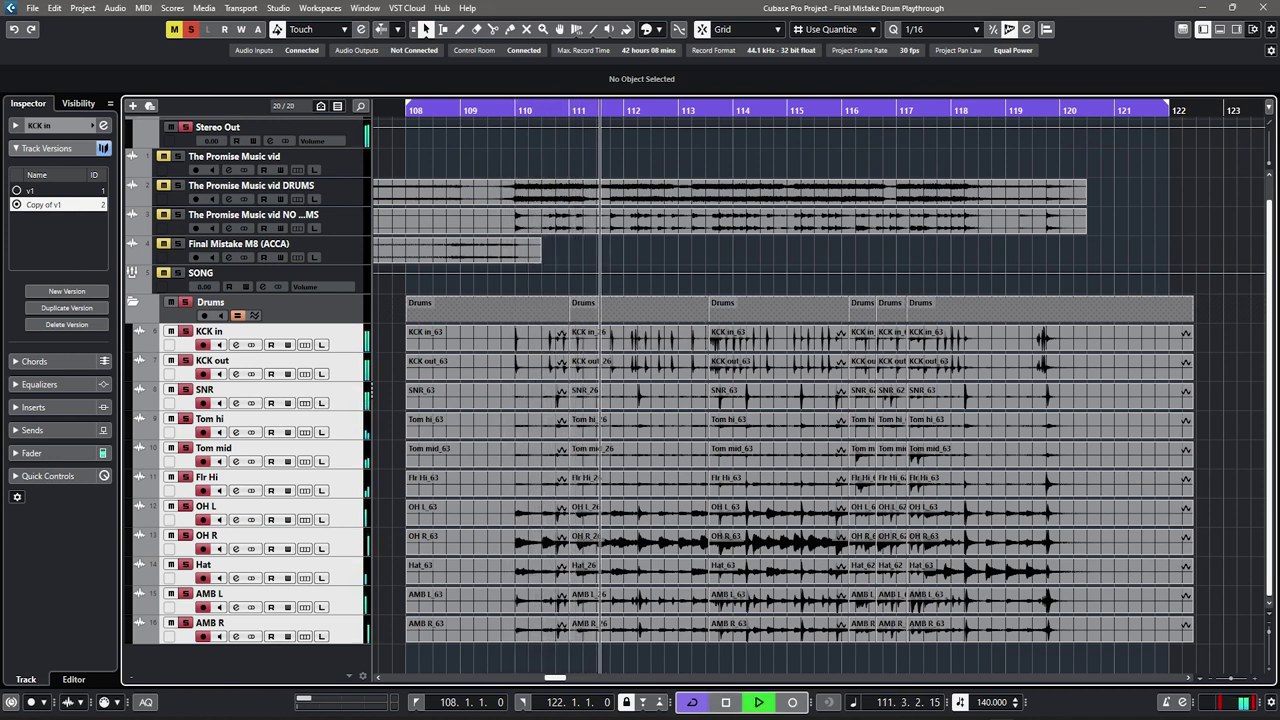
Step: Set the playback position to 110.4.1 and play the drum comp across the crossfade at bar 111
{"action": "key", "text": "h"}
{"action": "key", "text": "h"}
{"action": "key", "text": "space"}
{"action": "key", "text": "h"}
{"action": "key", "text": "h"}
{"action": "key", "text": "h"}
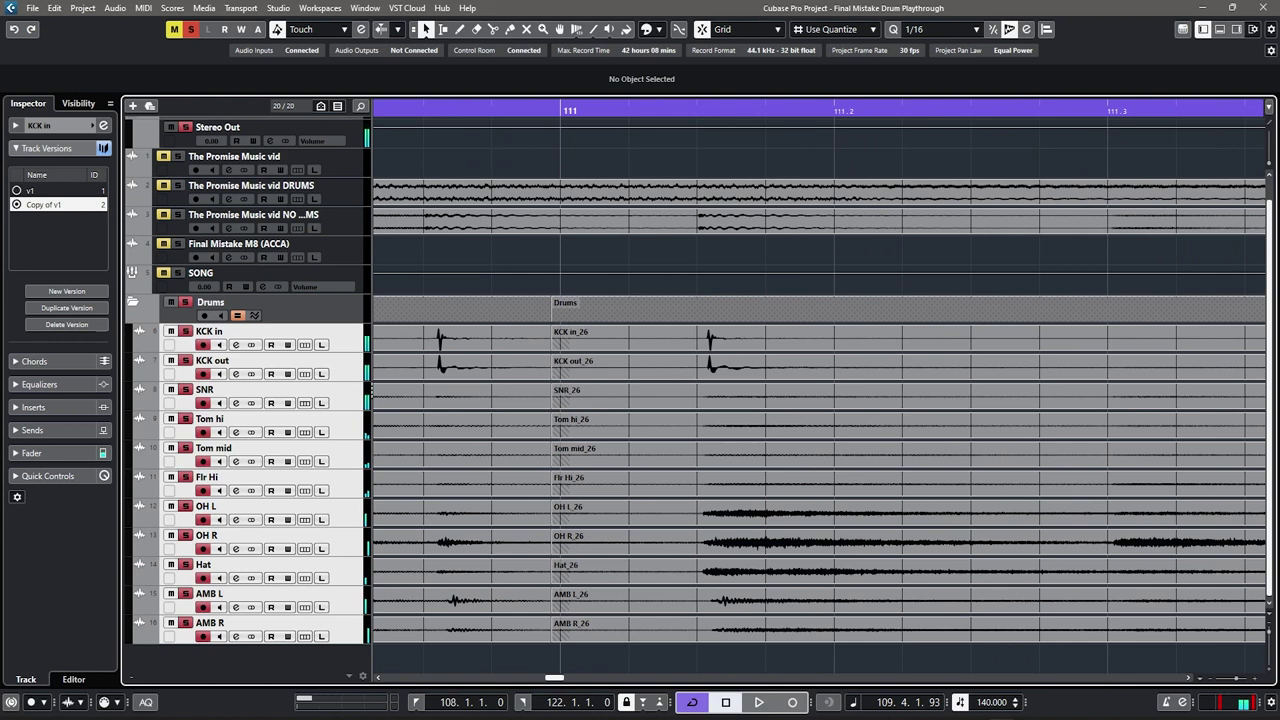
{"action": "left_click", "coordinate": [439, 110]}
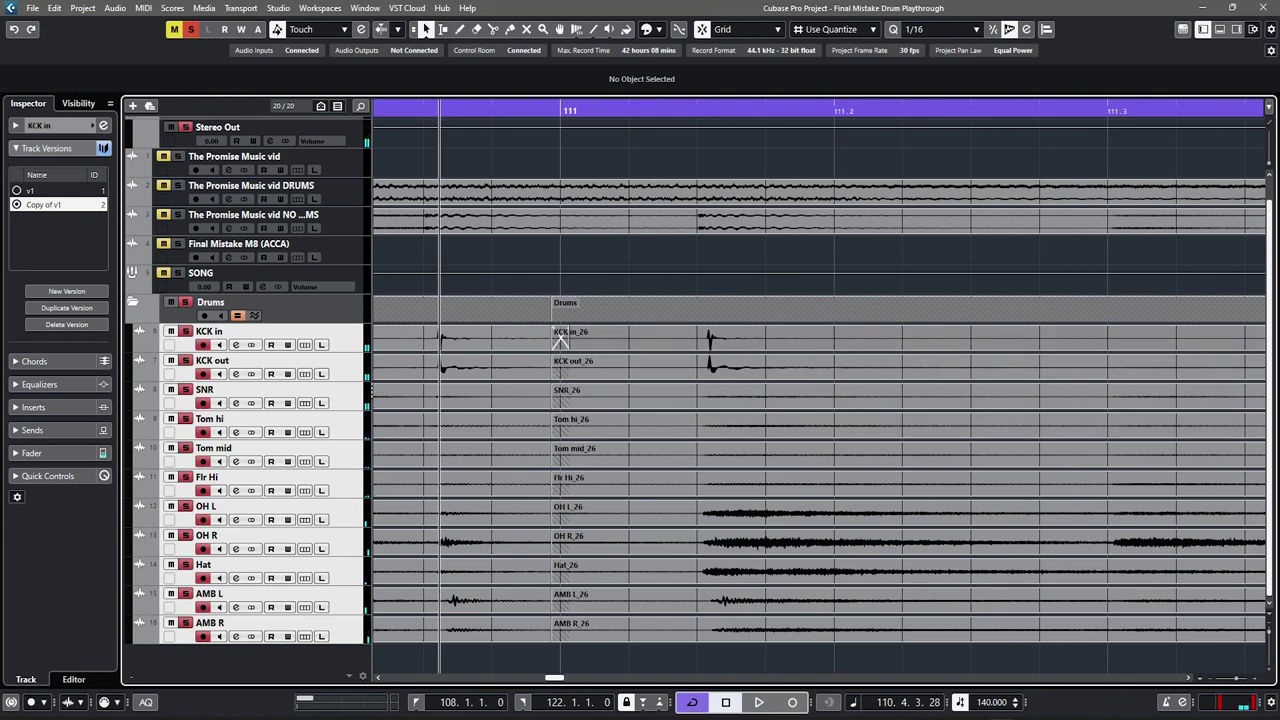
{"action": "key", "text": "space"}
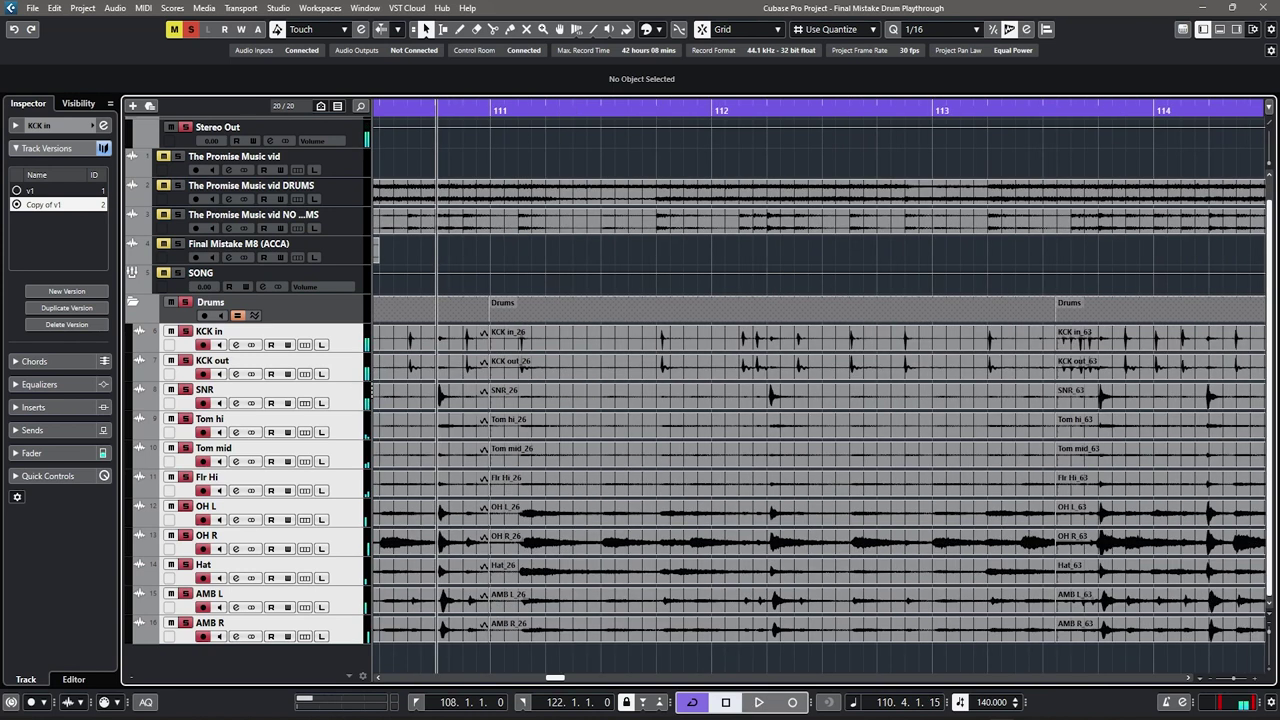
{"action": "key", "text": "space"}
{"action": "key", "text": "g"}
{"action": "key", "text": "g"}
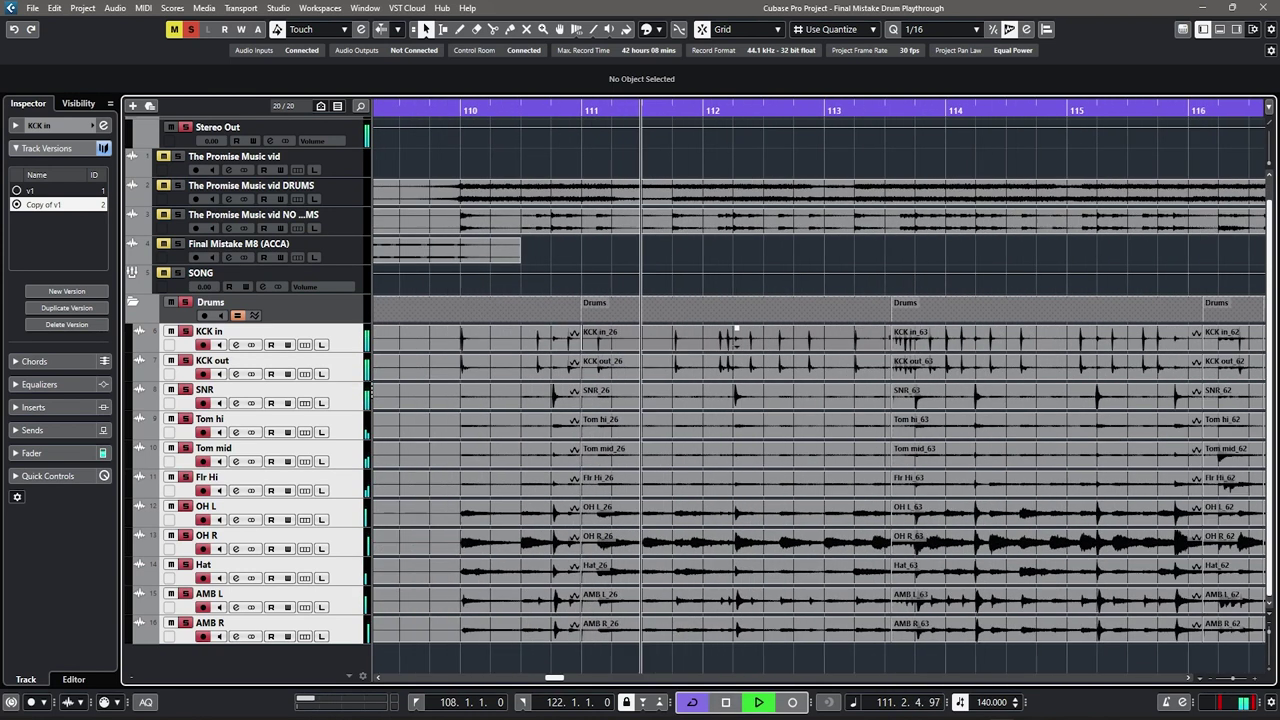
{"action": "key", "text": "space"}
{"action": "scroll", "coordinate": [500, 338], "scroll_direction": "up", "scroll_amount": 8}
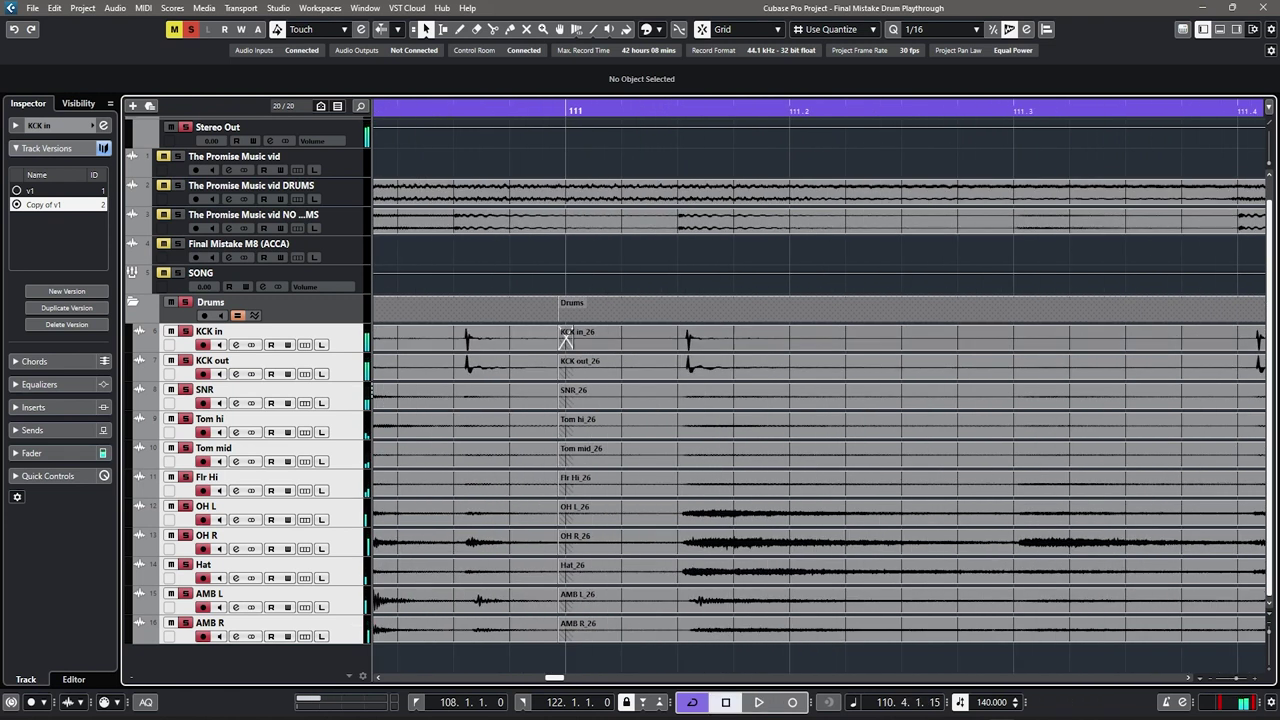
Step: Select the drum clips starting at bar 111 and move their crossfade so the clips start at 111.1.2.83
{"action": "left_click", "coordinate": [574, 339]}
{"action": "key", "text": "g"}
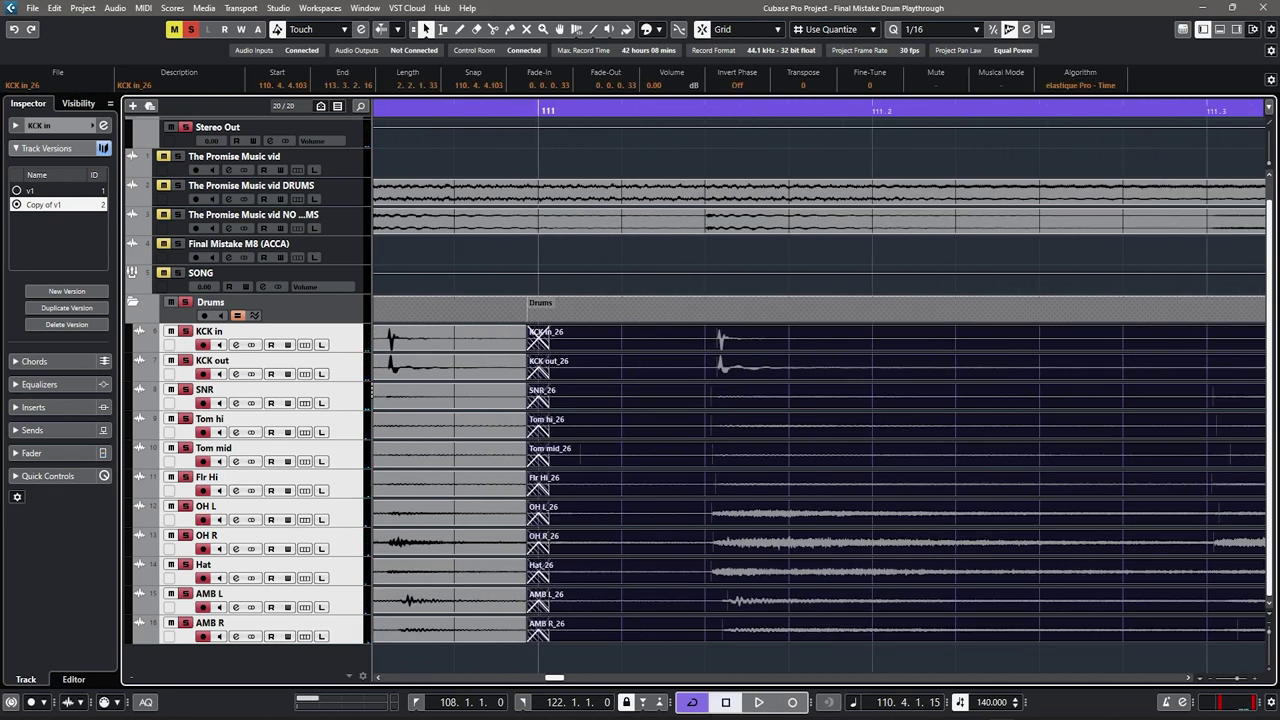
{"action": "scroll", "coordinate": [818, 390], "scroll_direction": "left", "scroll_amount": 1}
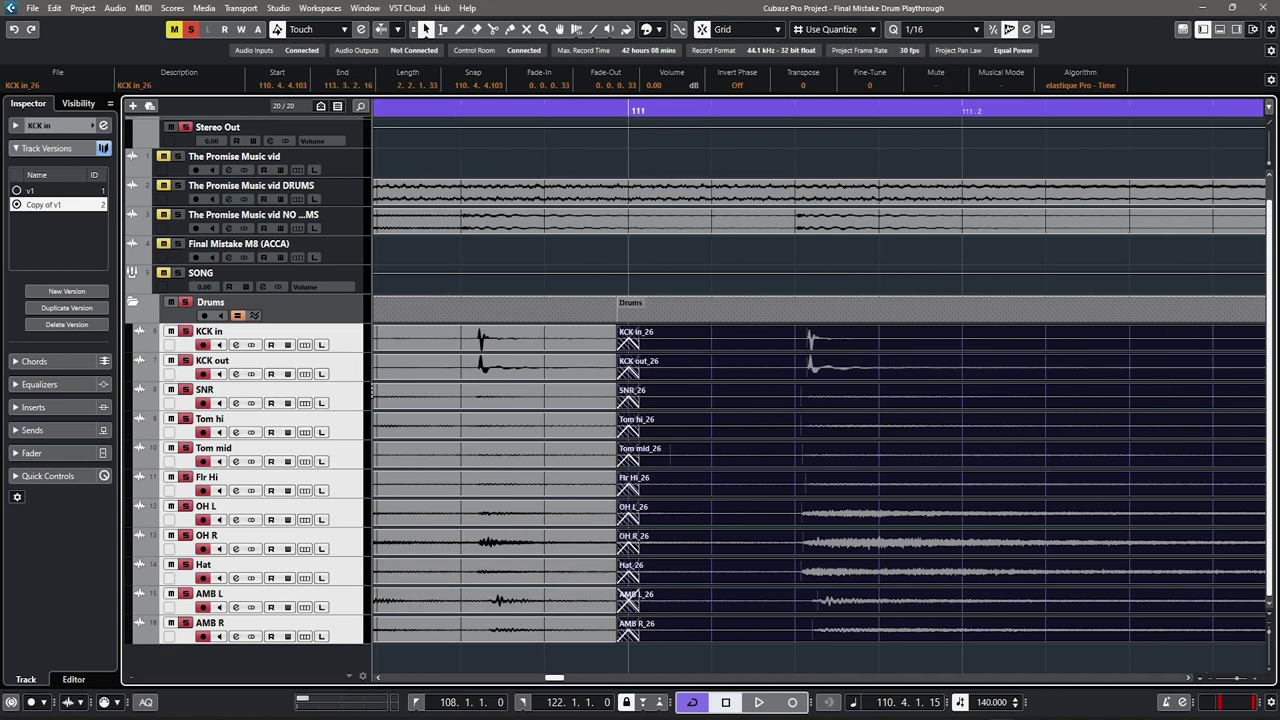
{"action": "left_click", "coordinate": [604, 657]}
{"action": "left_click", "coordinate": [690, 340]}
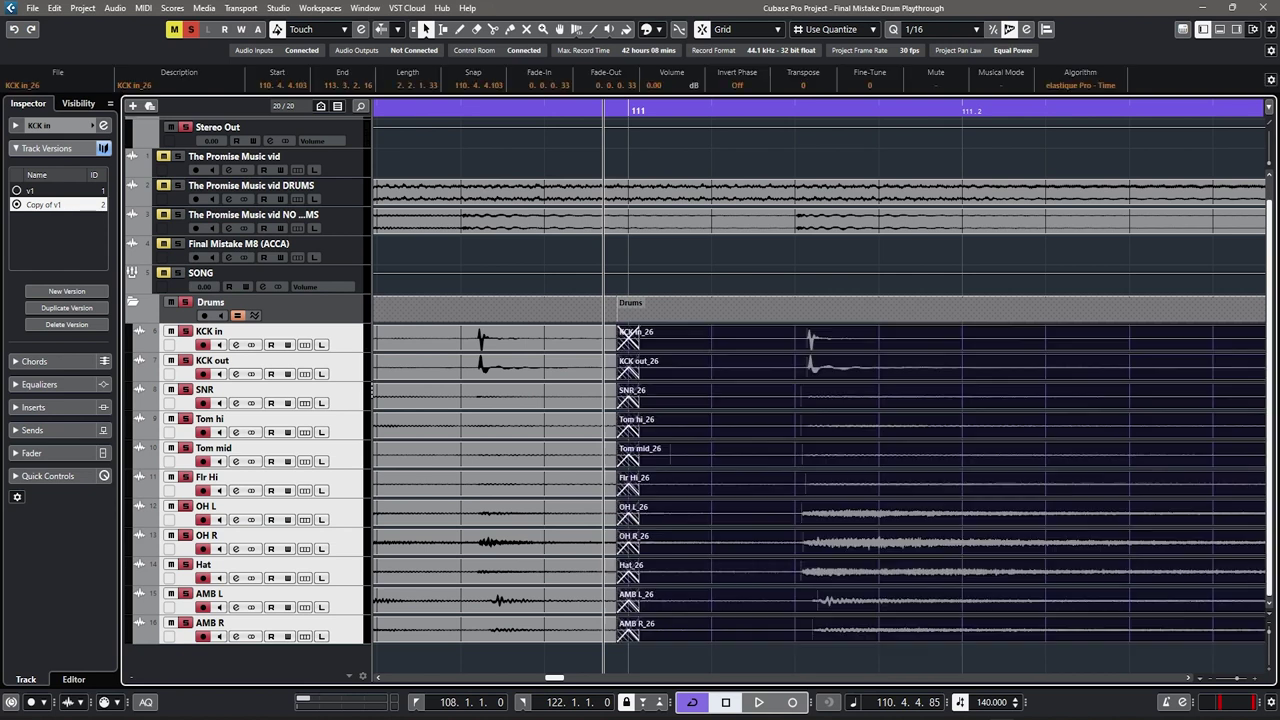
{"action": "key", "text": "h"}
{"action": "left_click_drag", "start_coordinate": [623, 339], "coordinate": [641, 339]}
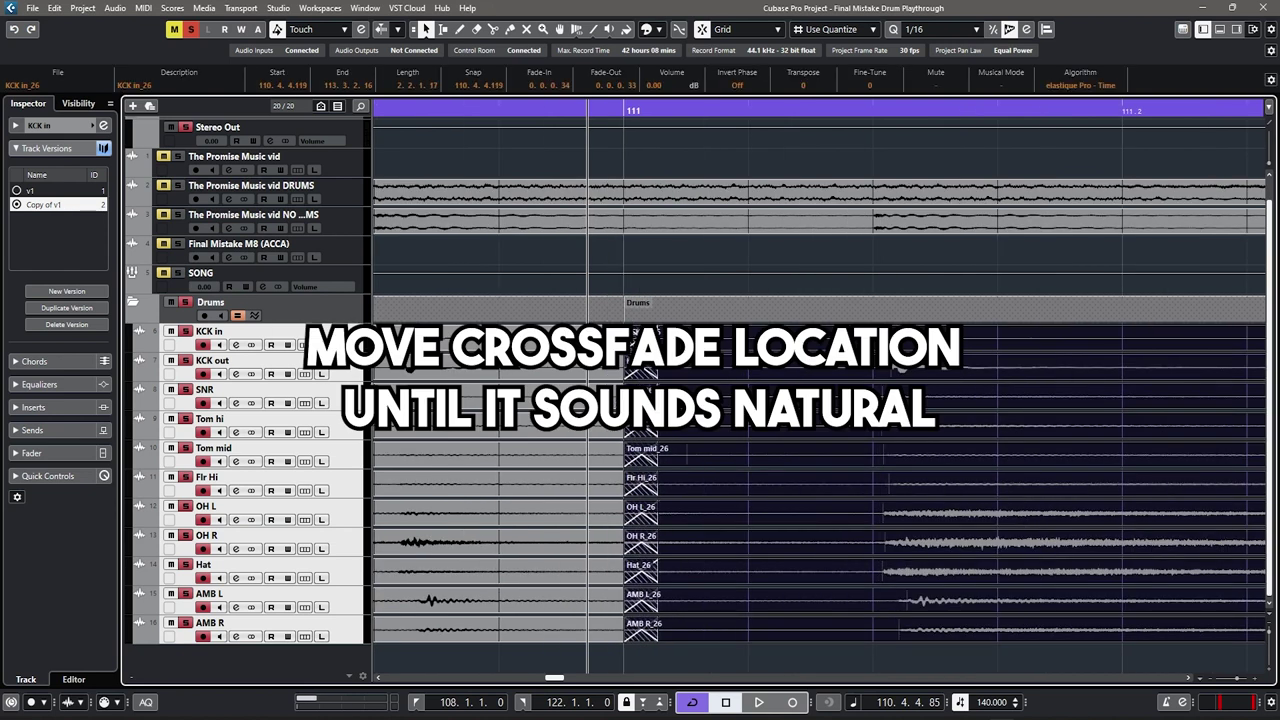
{"action": "left_click_drag", "start_coordinate": [641, 339], "coordinate": [856, 339]}
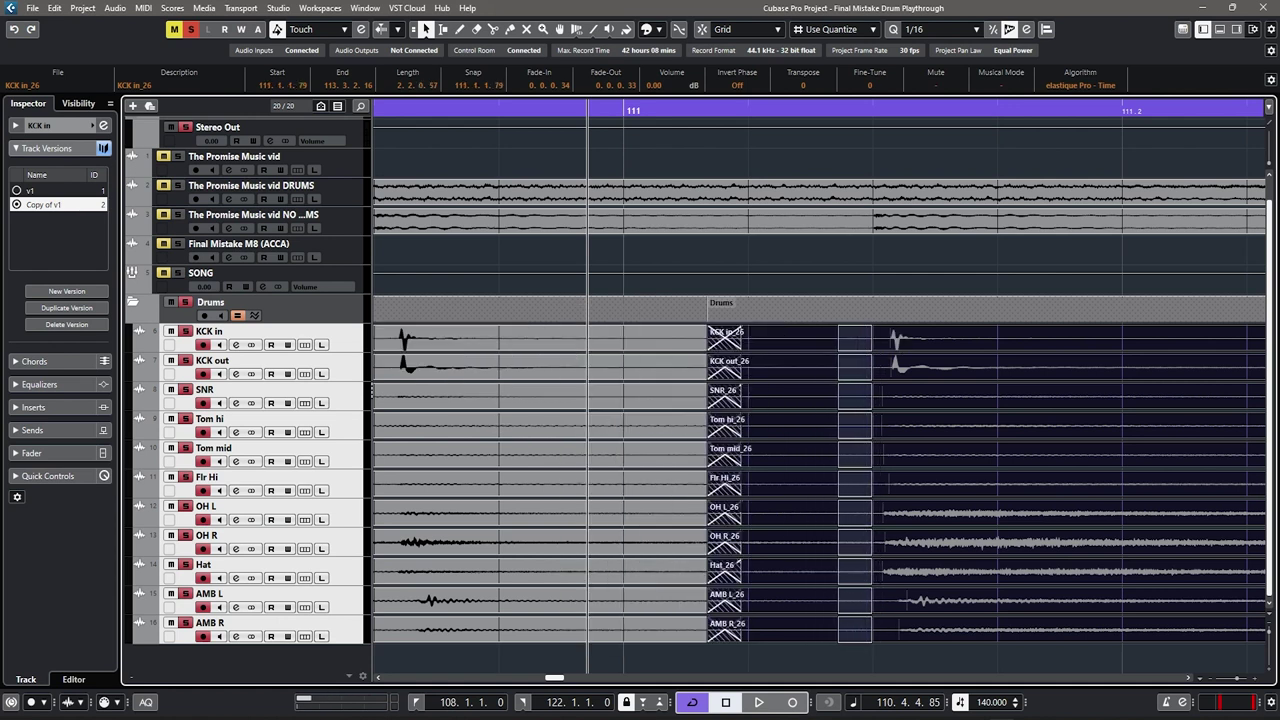
{"action": "key", "text": "alt+Right"}
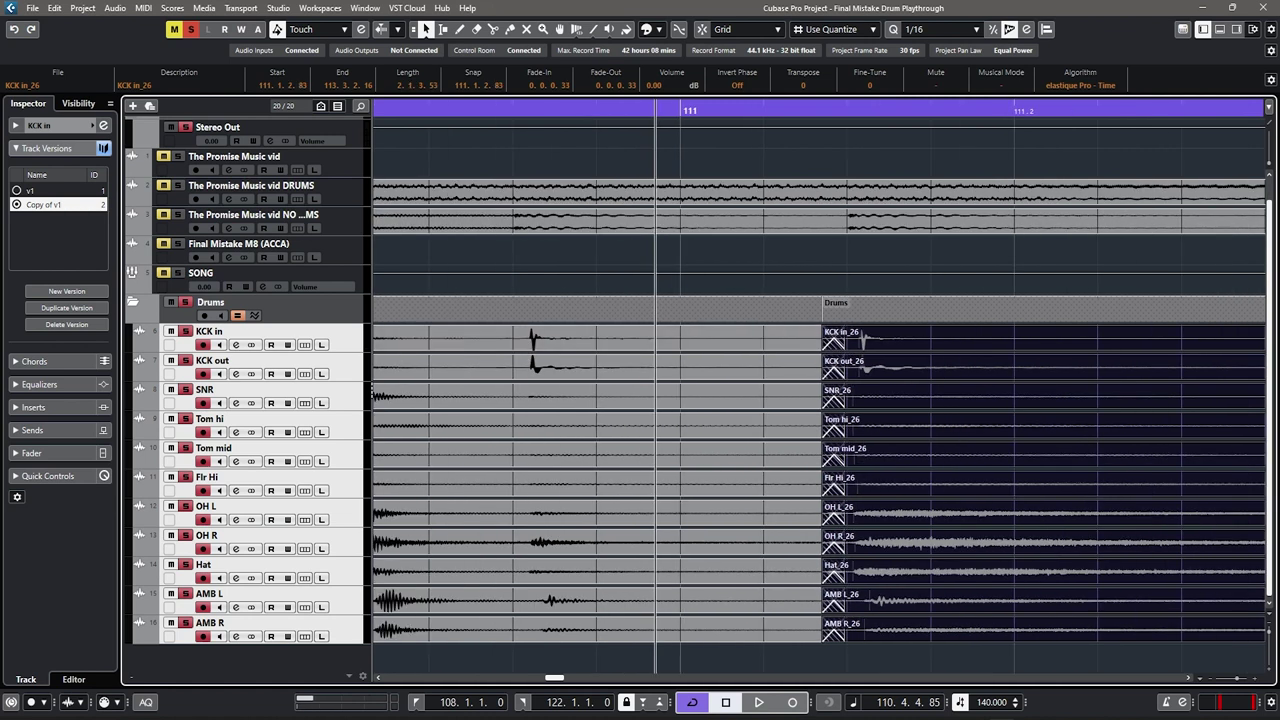
Step: Deselect the clips and play across the moved bar 111 crossfade from 110.4.1
{"action": "key", "text": "g"}
{"action": "left_click", "coordinate": [418, 656]}
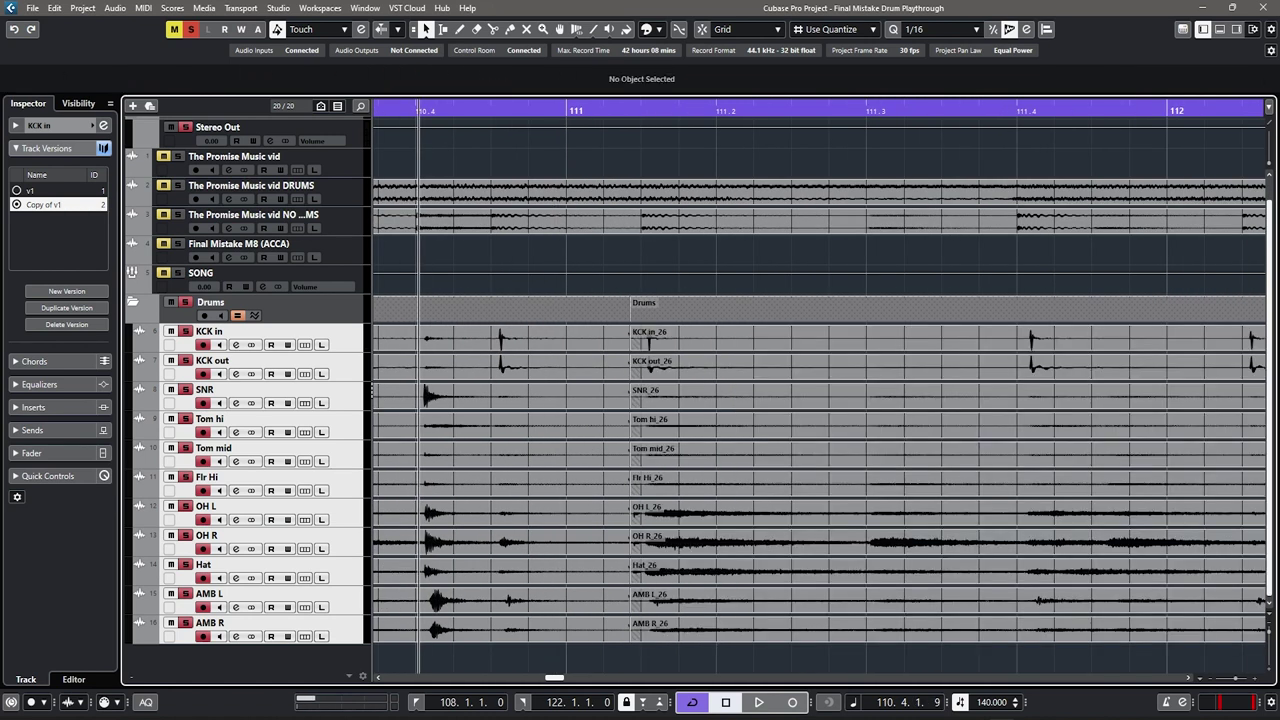
{"action": "key", "text": "space"}
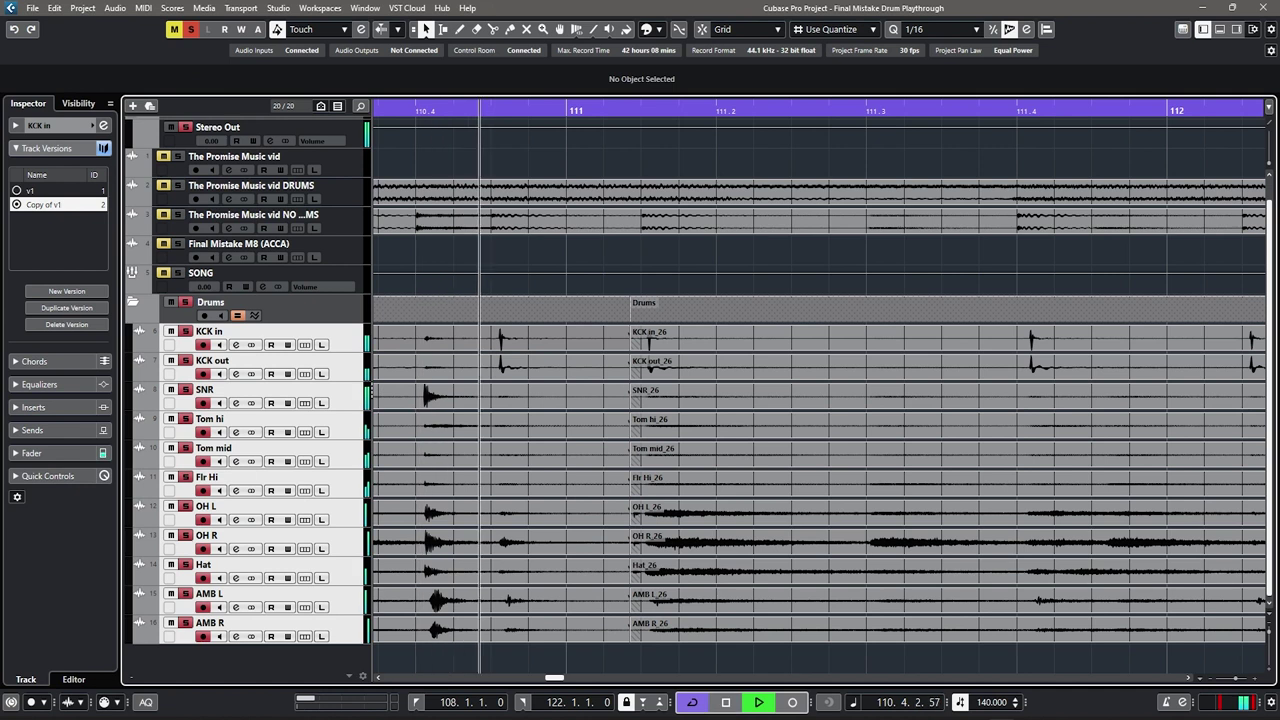
{"action": "key", "text": "space"}
Step: Move the bar 111 crossfade slightly earlier on all drum tracks, to a clip start of 111.1.2.31
{"action": "key", "text": "h"}
{"action": "left_click", "coordinate": [700, 340]}
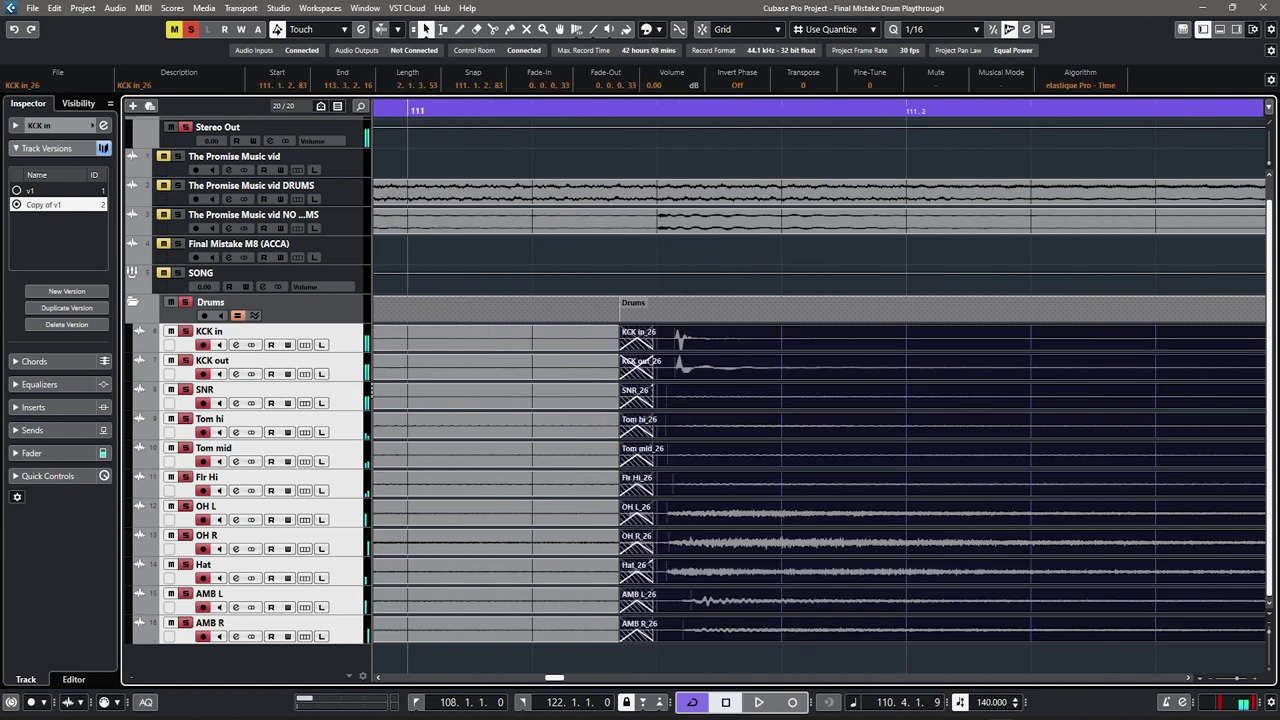
{"action": "left_click_drag", "start_coordinate": [622, 332], "coordinate": [568, 336]}
Step: Play the join at bar 111, deselect the clips and replay the comp from 110.2.4
{"action": "key", "text": "space"}
{"action": "key", "text": "g"}
{"action": "key", "text": "g"}
{"action": "key", "text": "g"}
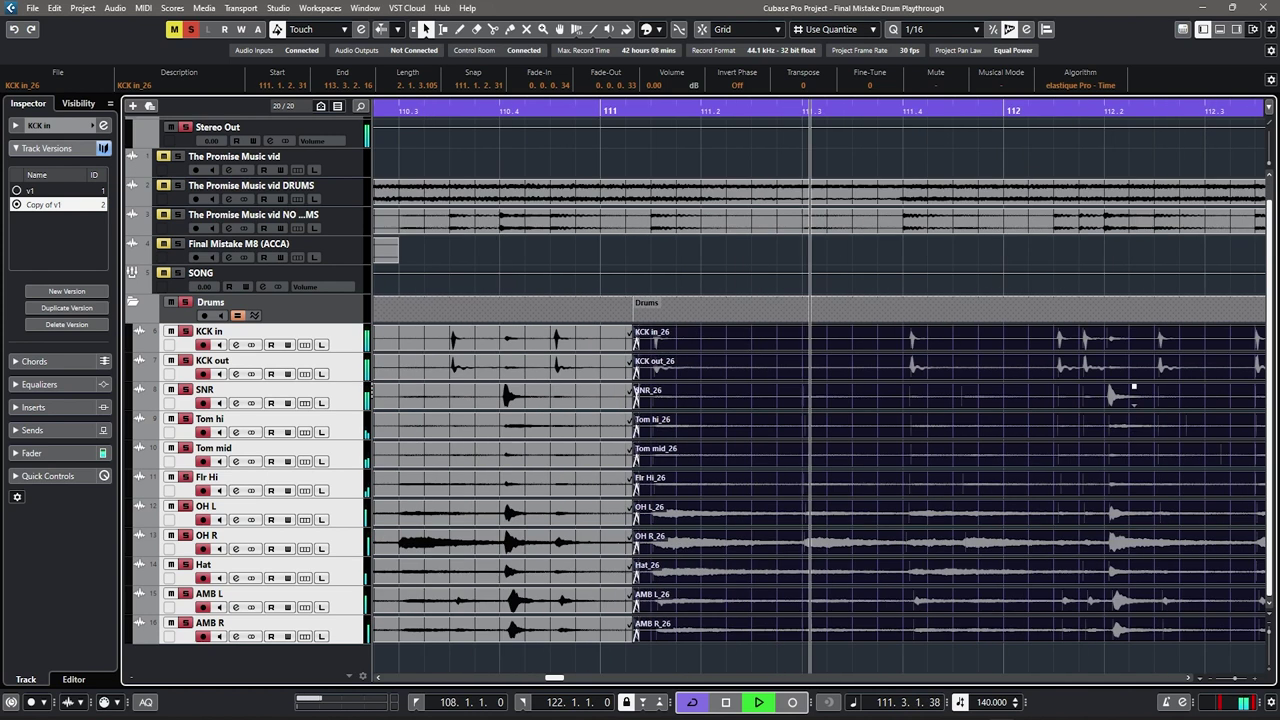
{"action": "key", "text": "space"}
{"action": "key", "text": "g"}
{"action": "left_click", "coordinate": [462, 282]}
{"action": "key", "text": "space"}
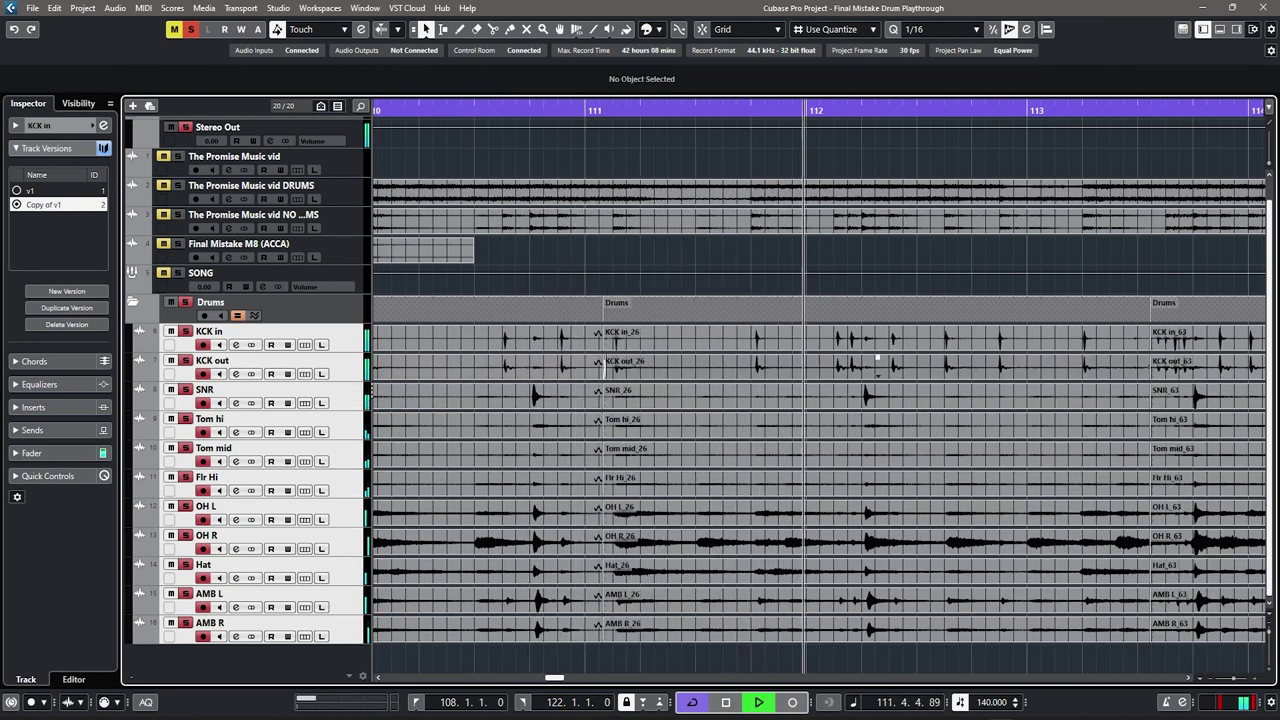
{"action": "key", "text": "h"}
{"action": "scroll", "coordinate": [688, 384], "scroll_direction": "down", "scroll_amount": 1}
{"action": "scroll", "coordinate": [870, 386], "scroll_direction": "right", "scroll_amount": 3}
{"action": "key", "text": "space"}
Step: Select the drum clips starting near 113.3 and move their crossfade to a clip start of 113.3.2.1
{"action": "scroll", "coordinate": [650, 598], "scroll_direction": "up", "scroll_amount": 6}
{"action": "scroll", "coordinate": [643, 455], "scroll_direction": "up", "scroll_amount": 4}
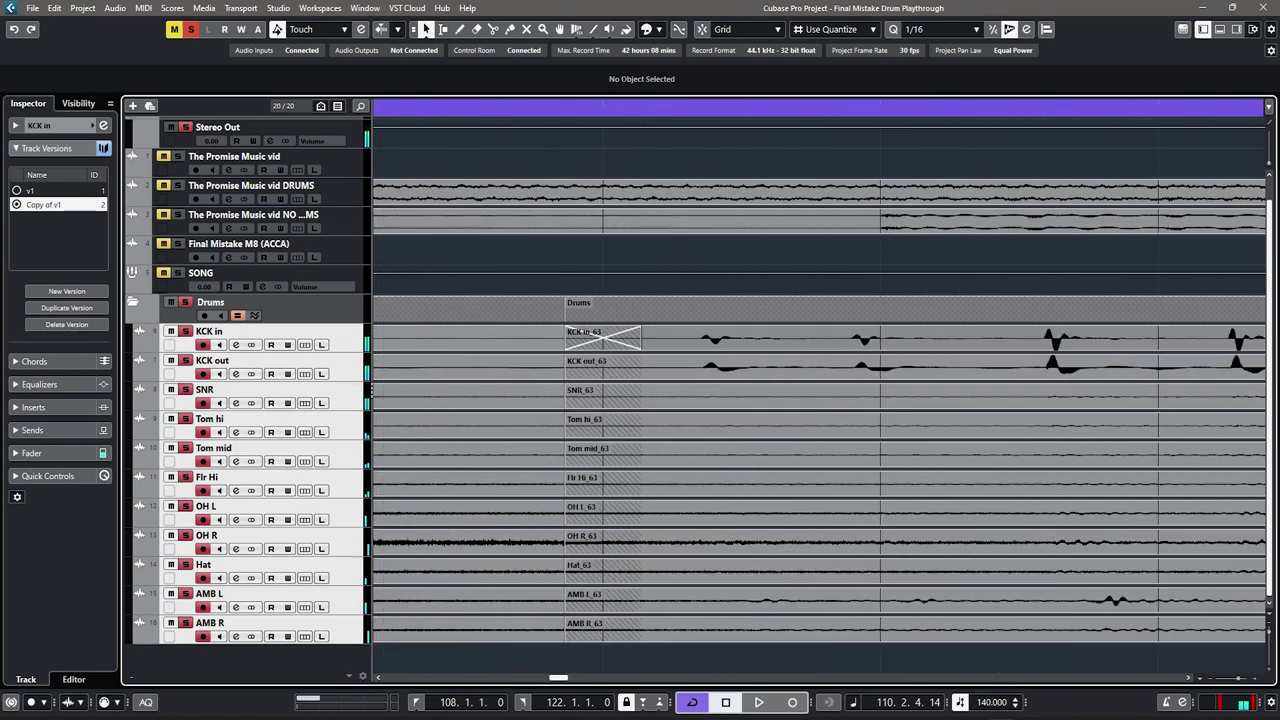
{"action": "left_click", "coordinate": [656, 338]}
{"action": "scroll", "coordinate": [658, 338], "scroll_direction": "down", "scroll_amount": 2}
{"action": "left_click_drag", "start_coordinate": [648, 336], "coordinate": [677, 336]}
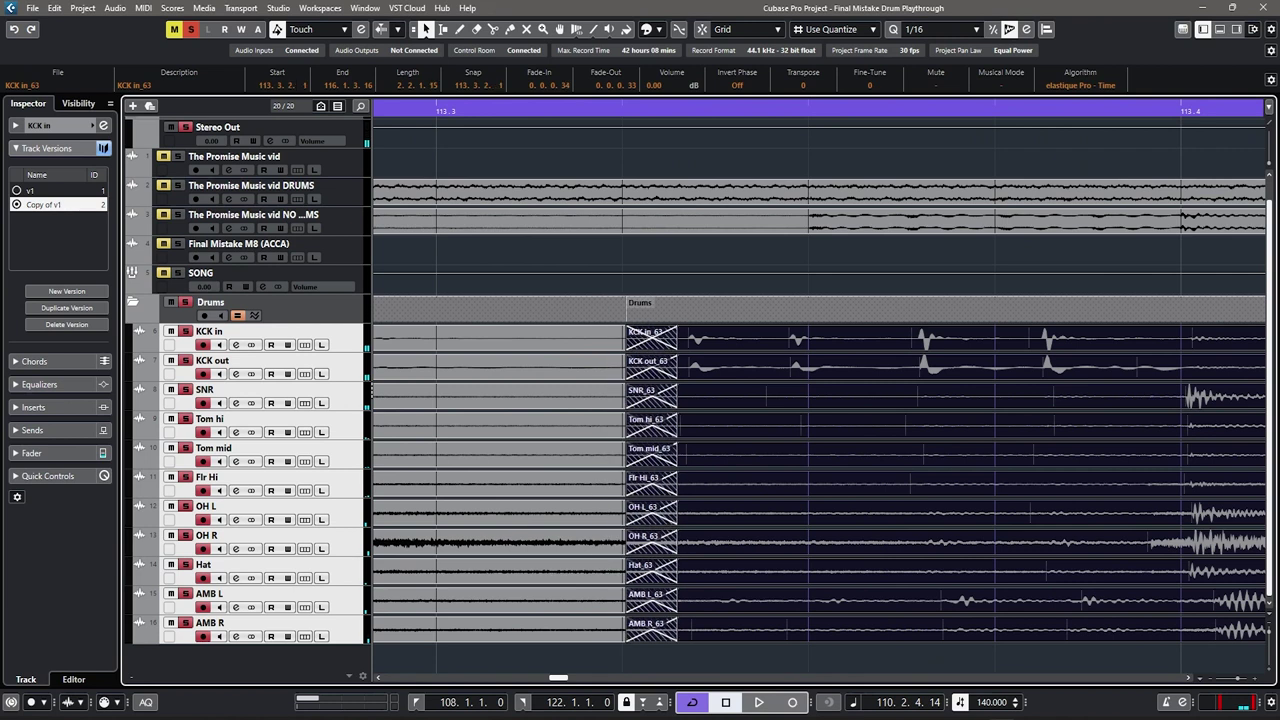
Step: Deselect the clips and play the drum comp across the crossfade at 113.3 up to bar 116
{"action": "scroll", "coordinate": [692, 388], "scroll_direction": "down", "scroll_amount": 3}
{"action": "key", "text": "space"}
{"action": "left_click", "coordinate": [562, 656]}
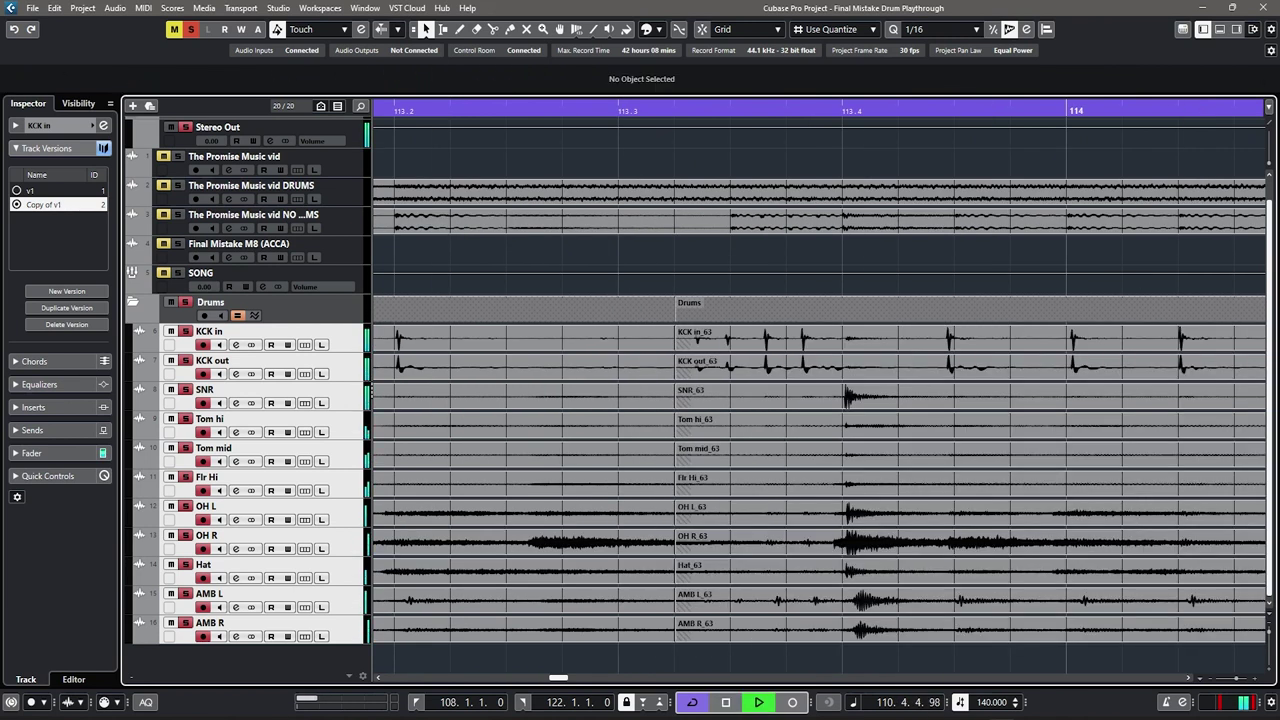
{"action": "scroll", "coordinate": [560, 656], "scroll_direction": "down", "scroll_amount": 3}
{"action": "key", "text": "space"}
{"action": "key", "text": "space"}
{"action": "key", "text": "space"}
{"action": "key", "text": "space"}
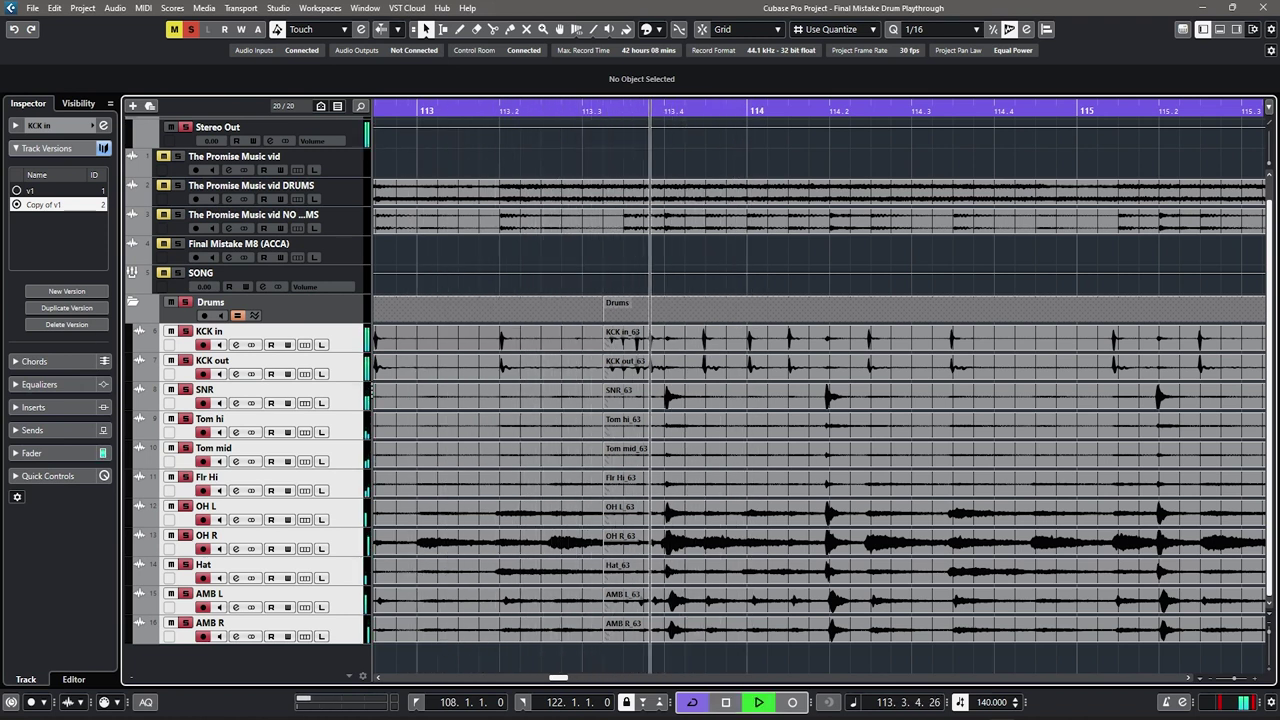
{"action": "scroll", "coordinate": [672, 340], "scroll_direction": "right", "scroll_amount": 1}
{"action": "key", "text": "g"}
{"action": "scroll", "coordinate": [672, 340], "scroll_direction": "right", "scroll_amount": 2}
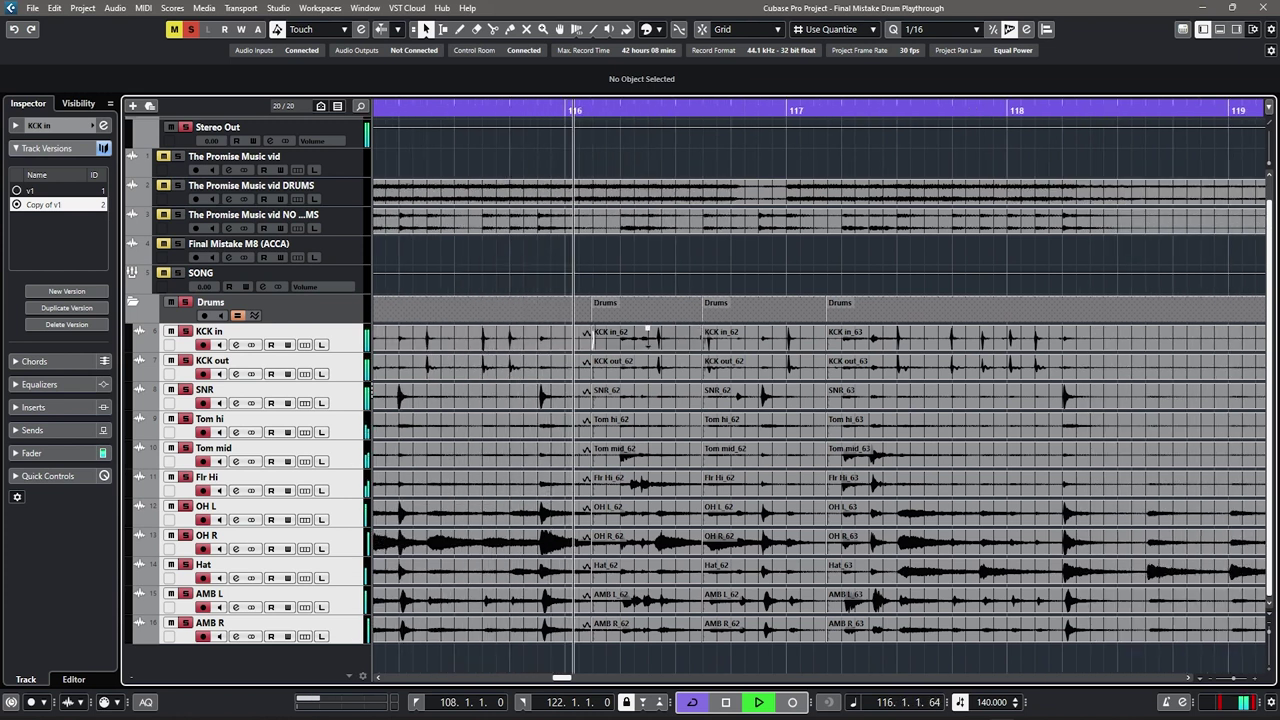
{"action": "key", "text": "space"}
Step: Play the join in the first beat of bar 116 from just before the bar
{"action": "scroll", "coordinate": [594, 340], "scroll_direction": "up", "scroll_amount": 8}
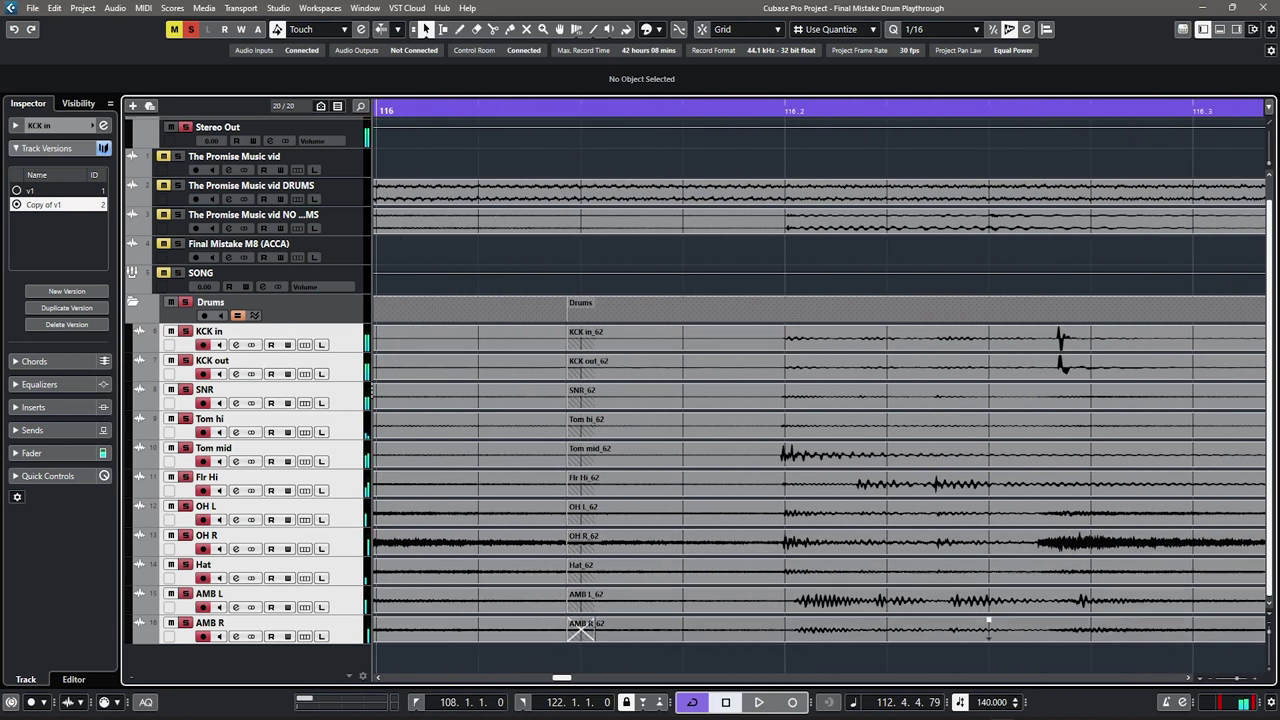
{"action": "key", "text": "g"}
{"action": "key", "text": "g"}
{"action": "key", "text": "g"}
{"action": "key", "text": "space"}
{"action": "key", "text": "space"}
{"action": "key", "text": "space"}
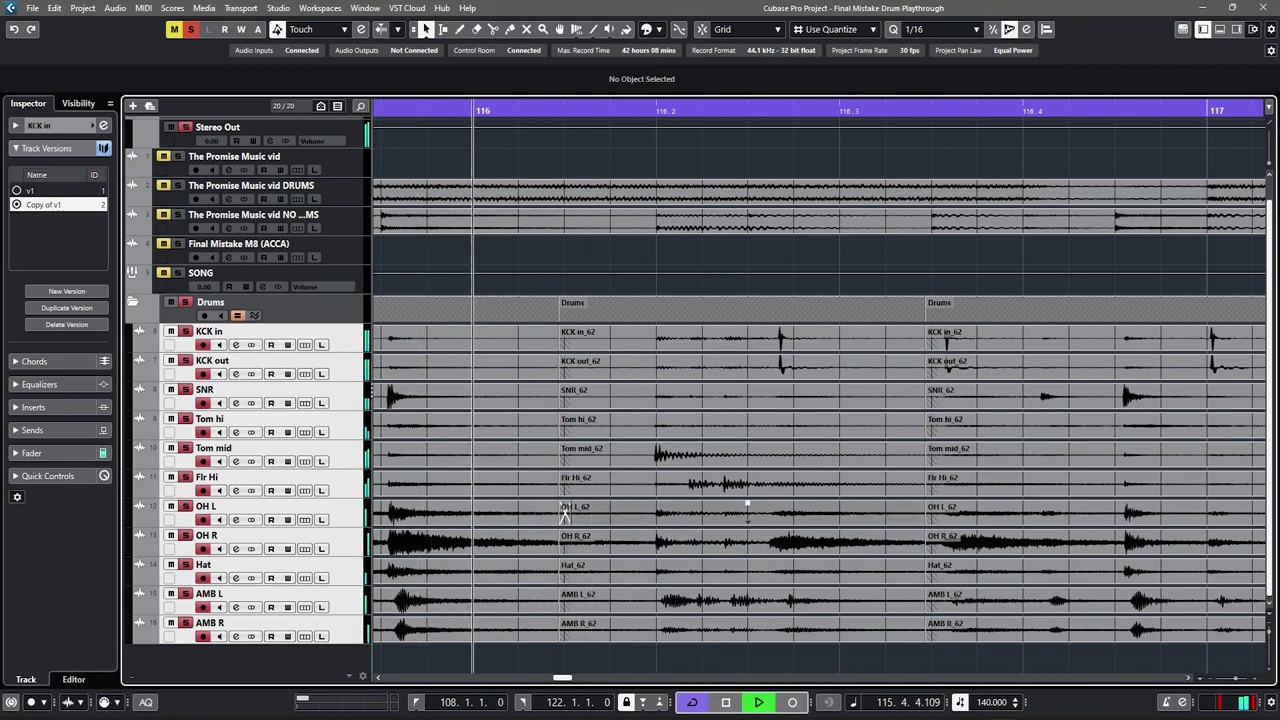
{"action": "key", "text": "space"}
Step: Select the drum clips starting in bar 116 and try their crossfade at 116.1.4.57 and at 116.1.3.97
{"action": "scroll", "coordinate": [602, 340], "scroll_direction": "up", "scroll_amount": 4}
{"action": "left_click", "coordinate": [602, 340]}
{"action": "left_click_drag", "start_coordinate": [488, 332], "coordinate": [690, 361]}
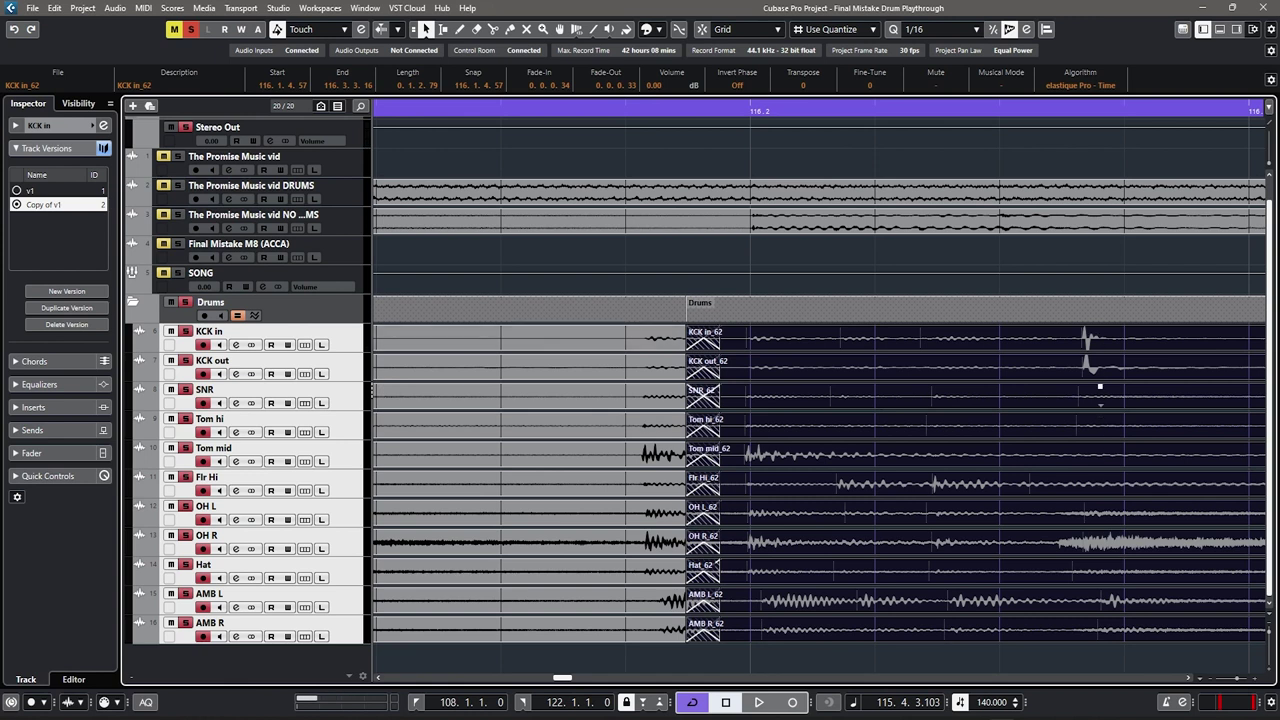
{"action": "left_click_drag", "start_coordinate": [703, 427], "coordinate": [617, 427]}
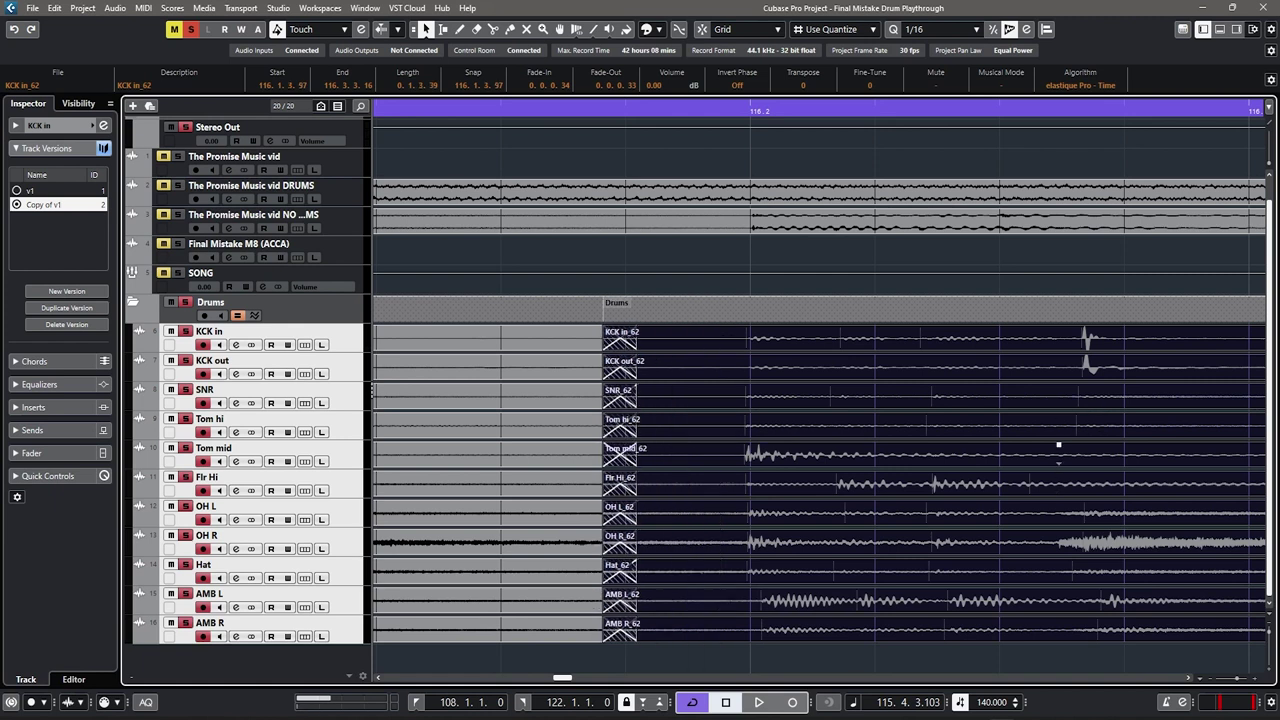
Step: Move the crossfade earlier to 115.4.3.51, just after the snare hit before bar 116, and play across the join
{"action": "scroll", "coordinate": [692, 398], "scroll_direction": "down", "scroll_amount": 3}
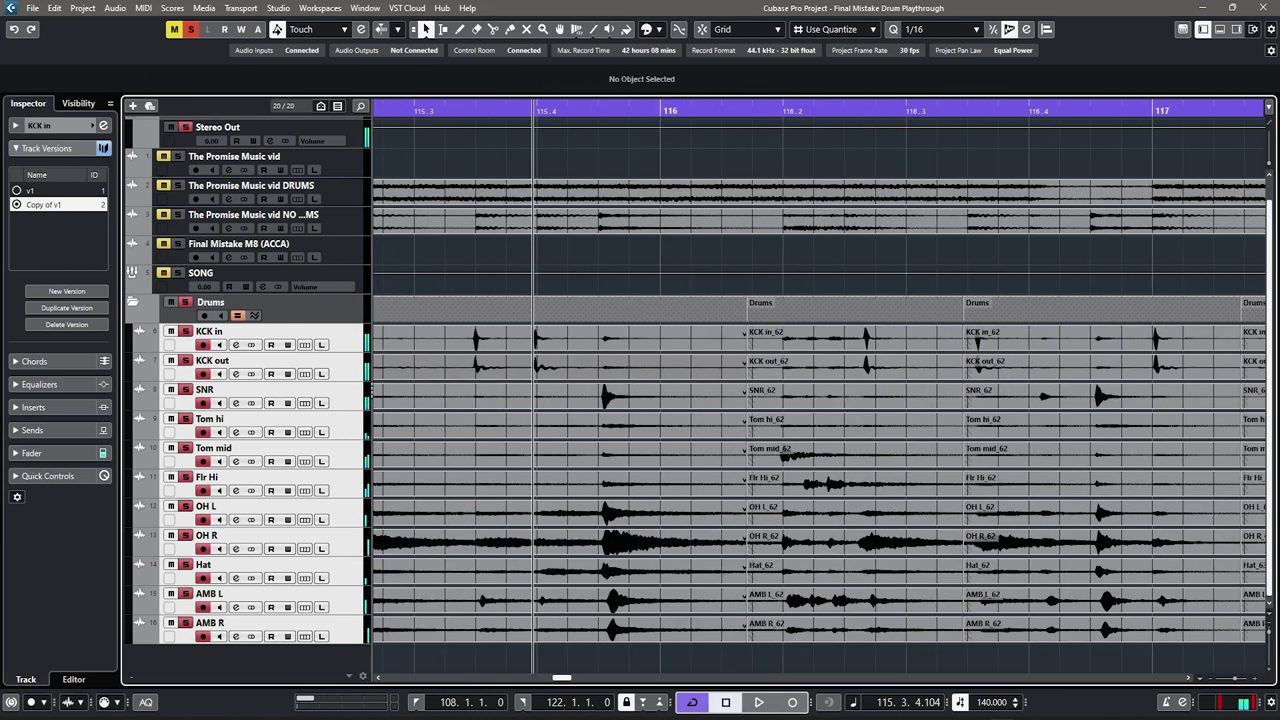
{"action": "scroll", "coordinate": [750, 338], "scroll_direction": "up", "scroll_amount": 3}
{"action": "left_click", "coordinate": [951, 330]}
{"action": "left_click_drag", "start_coordinate": [750, 332], "coordinate": [578, 332]}
{"action": "key", "text": "ctrl+shift+a"}
{"action": "key", "text": "space"}
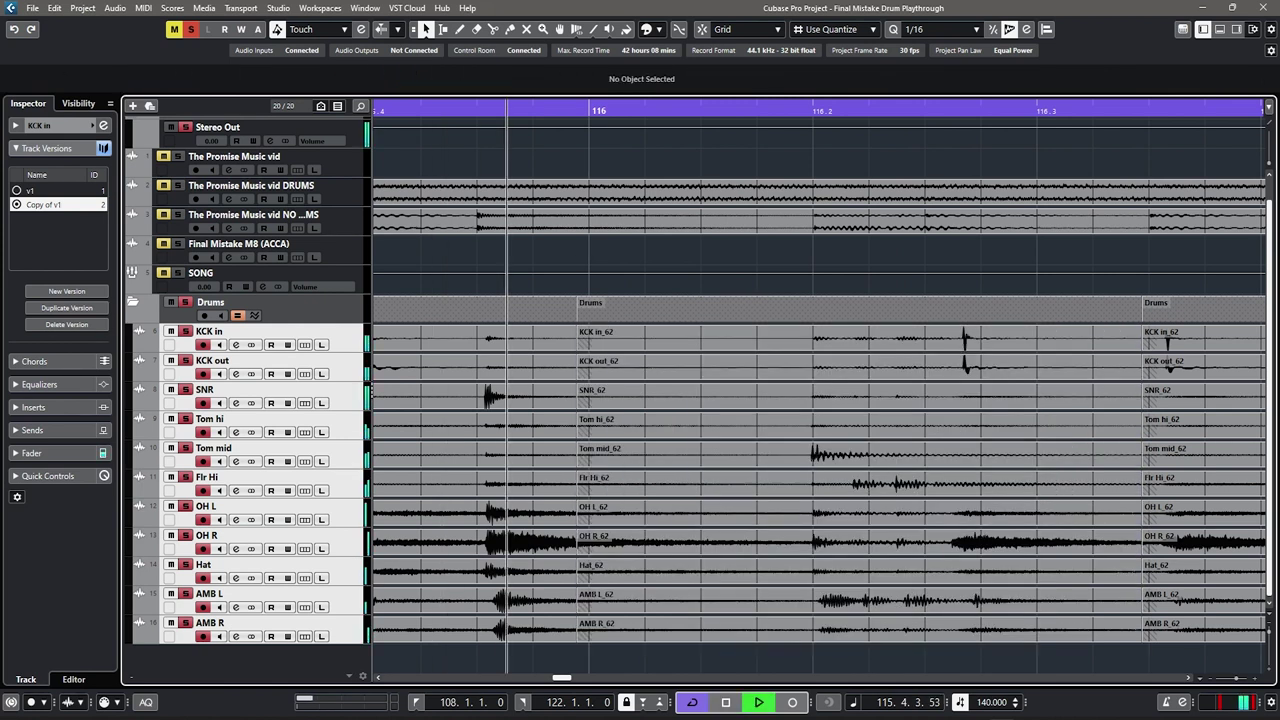
{"action": "key", "text": "space"}
{"action": "key", "text": "space"}
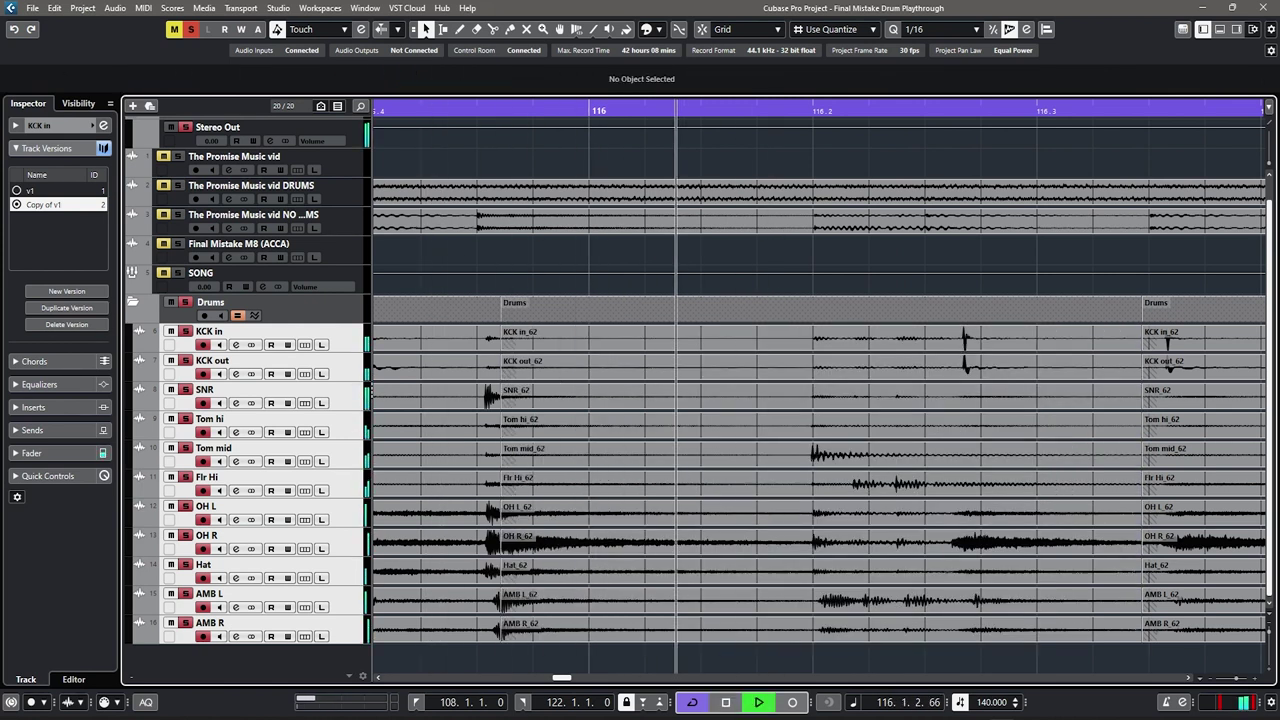
{"action": "key", "text": "space"}
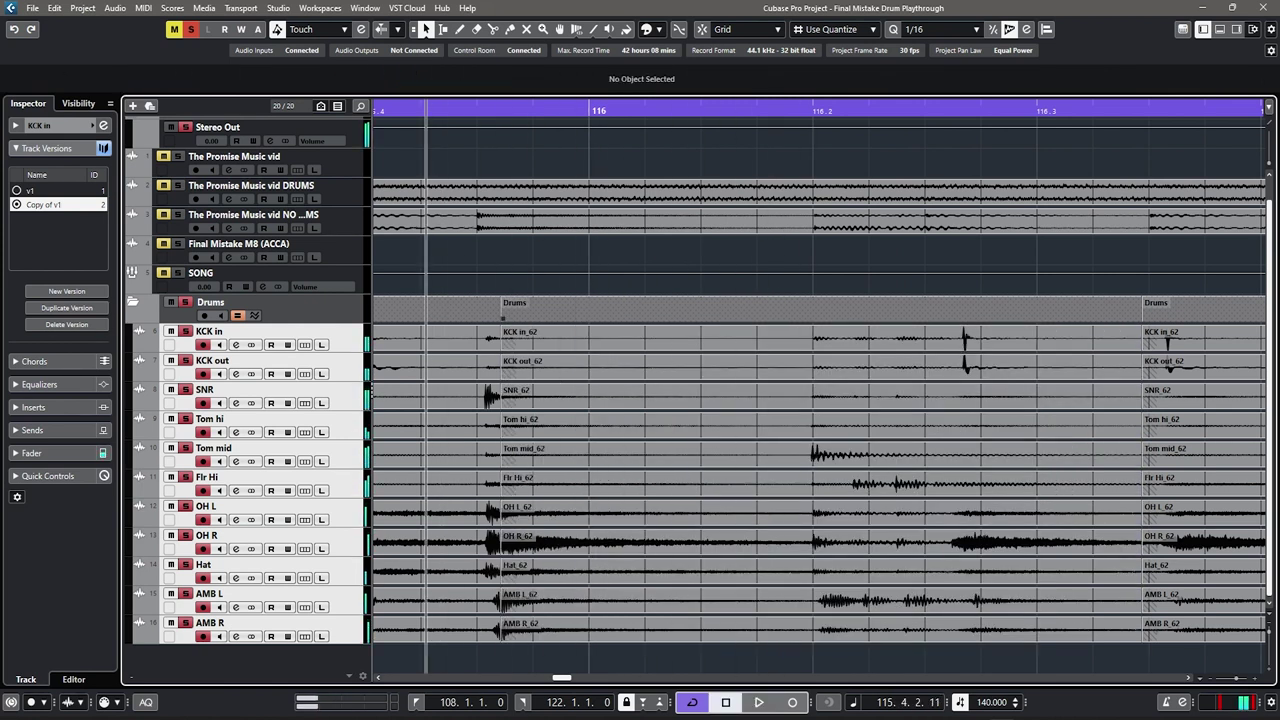
{"action": "key", "text": "g"}
{"action": "key", "text": "space"}
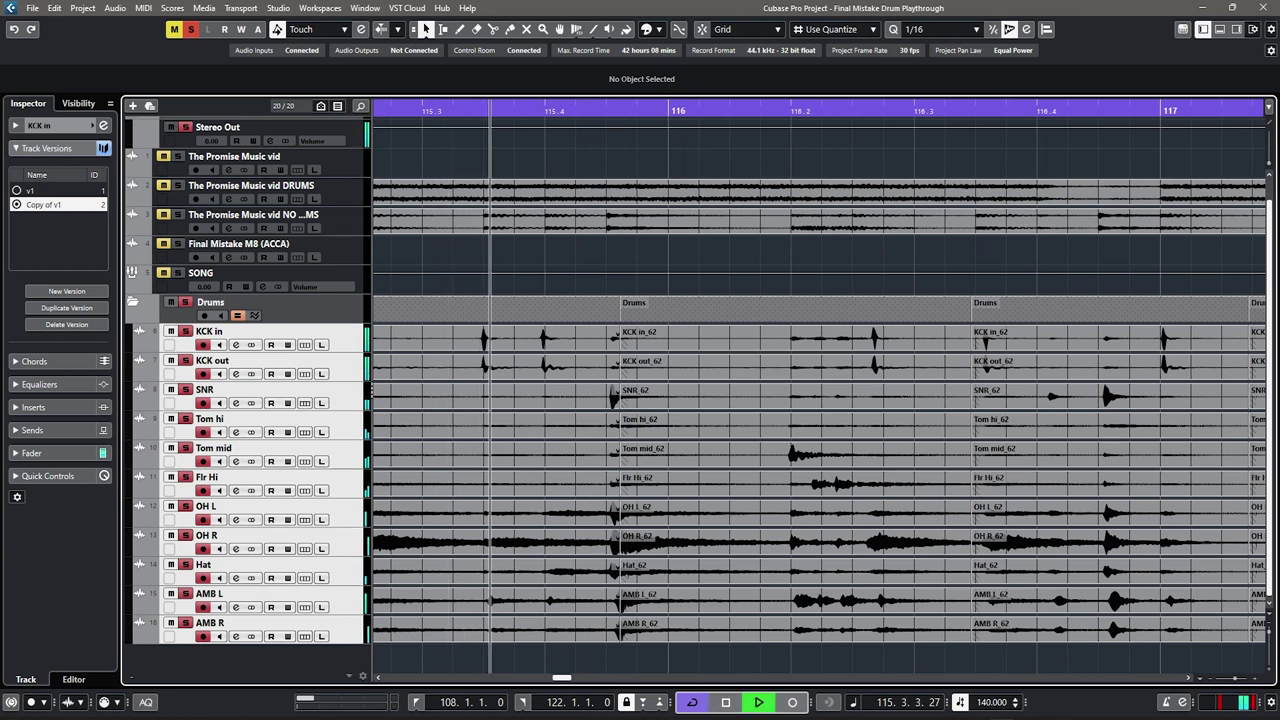
{"action": "key", "text": "space"}
Step: Select the drum clips and try the crossfade at 116.1.3.79, ahead of the tom hit, with playback
{"action": "scroll", "coordinate": [638, 338], "scroll_direction": "up", "scroll_amount": 4}
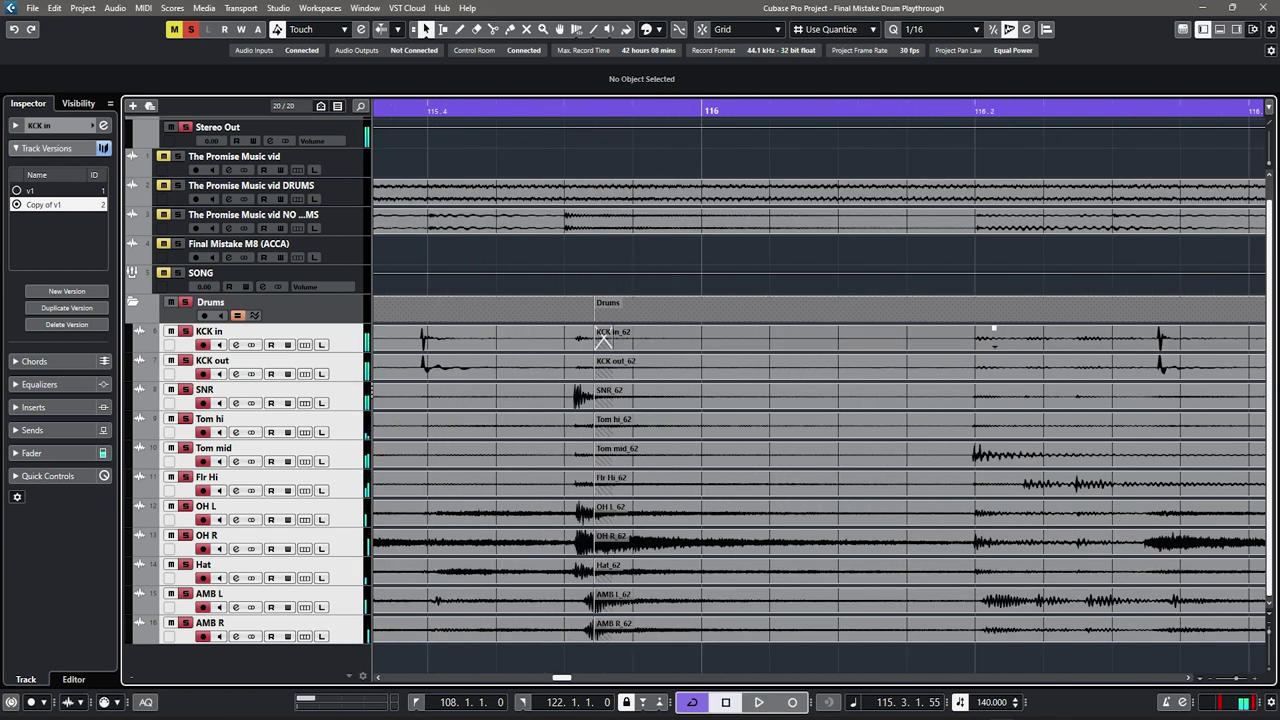
{"action": "left_click", "coordinate": [638, 338]}
{"action": "scroll", "coordinate": [638, 338], "scroll_direction": "up", "scroll_amount": 1}
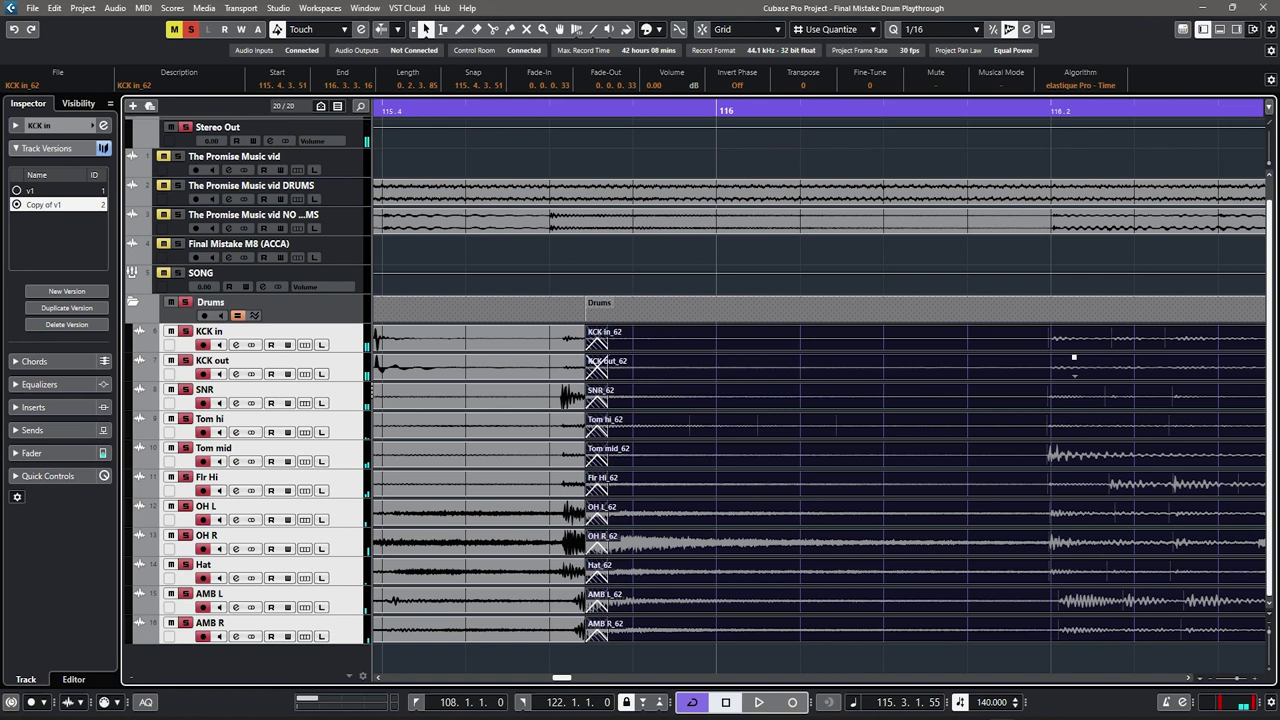
{"action": "left_click_drag", "start_coordinate": [597, 340], "coordinate": [951, 340]}
{"action": "key", "text": "space"}
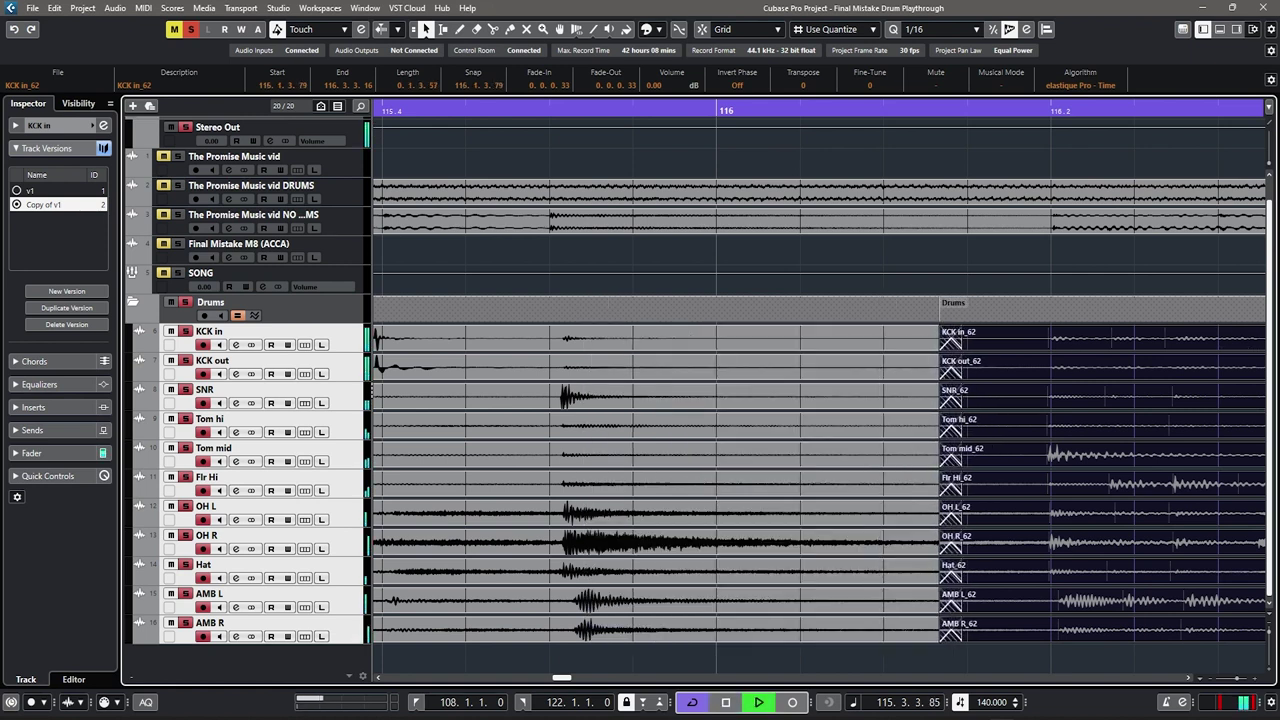
{"action": "key", "text": "space"}
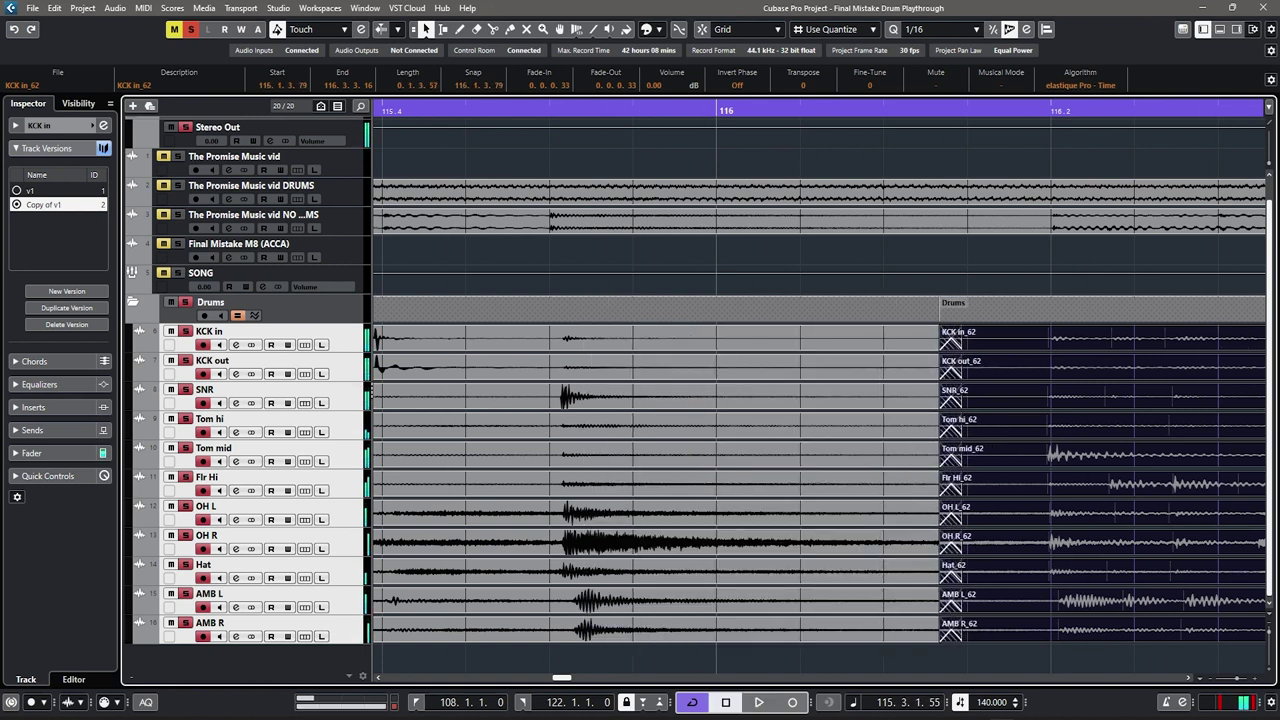
Step: Move the crossfade back to just after the snare hit before bar 116, deselect the clips and play the join
{"action": "left_click_drag", "start_coordinate": [596, 340], "coordinate": [595, 340]}
{"action": "left_click", "coordinate": [411, 656]}
{"action": "key", "text": "space"}
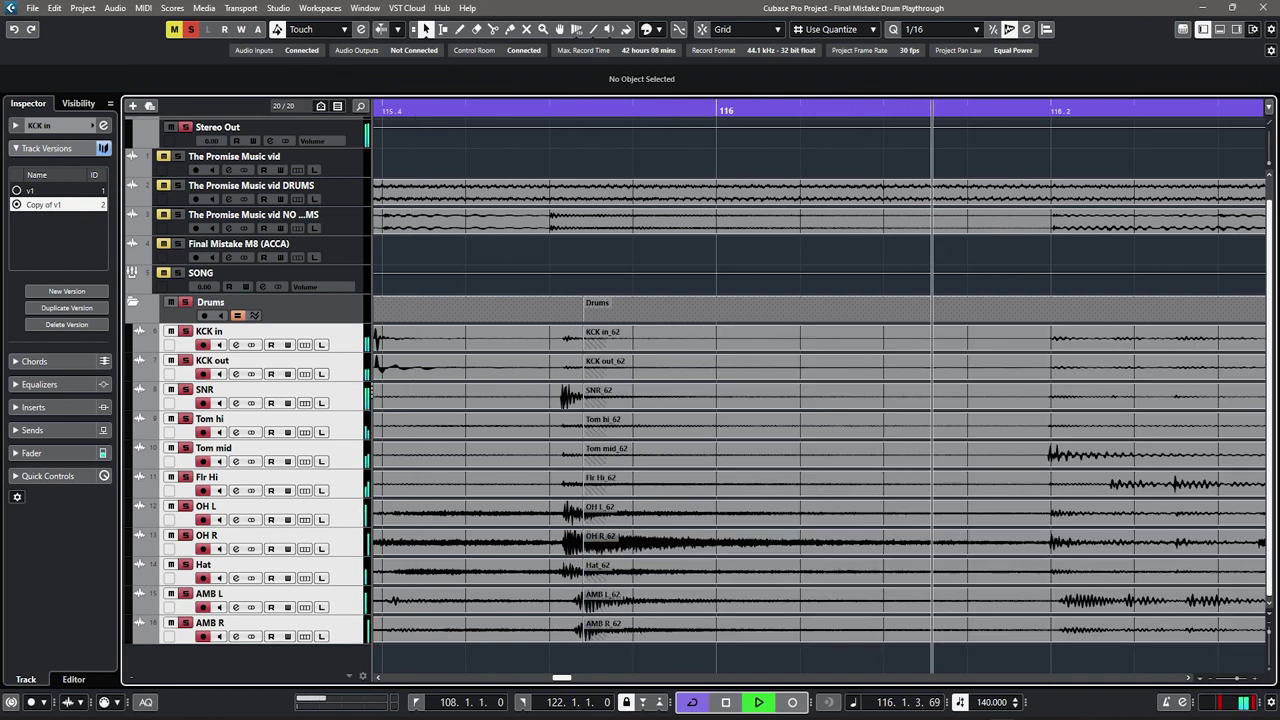
Step: Play the drum comp on to bar 120, keeping the whole arrangement in view
{"action": "key", "text": "space"}
{"action": "scroll", "coordinate": [486, 396], "scroll_direction": "down", "scroll_amount": 3}
{"action": "scroll", "coordinate": [486, 396], "scroll_direction": "left", "scroll_amount": 1}
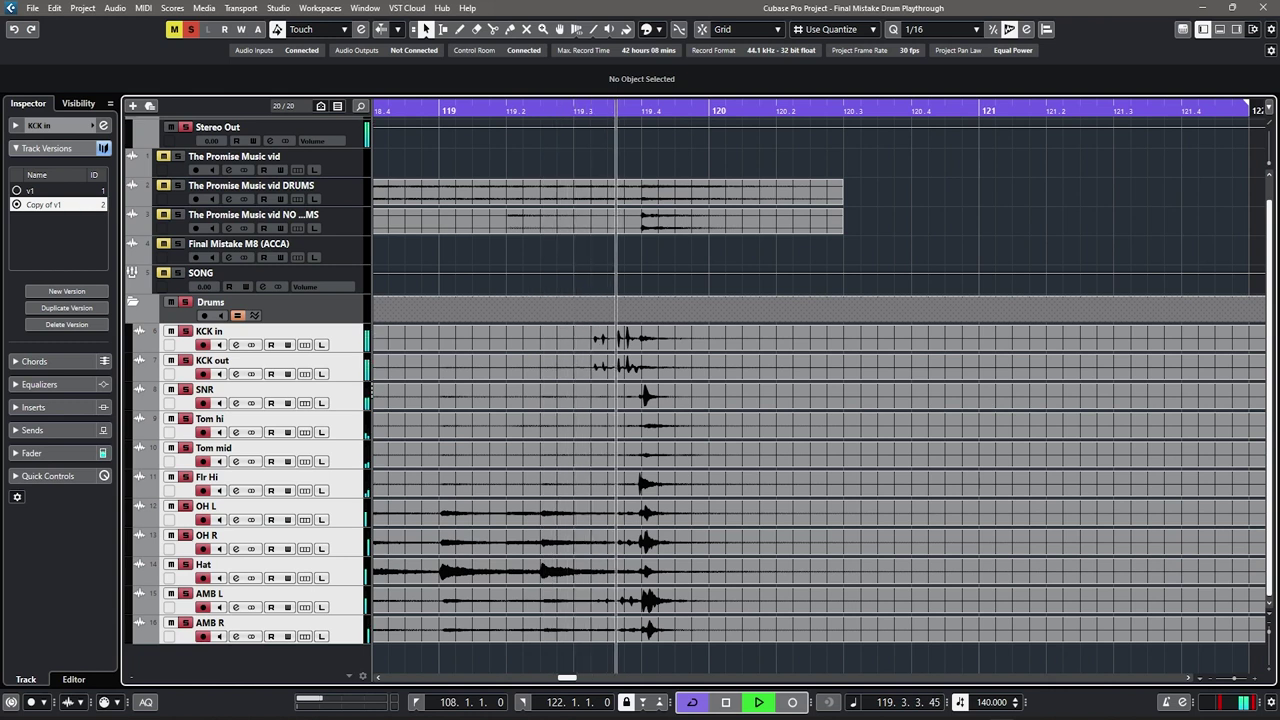
{"action": "key", "text": "g"}
{"action": "key", "text": "g"}
{"action": "key", "text": "g"}
{"action": "key", "text": "g"}
{"action": "key", "text": "g"}
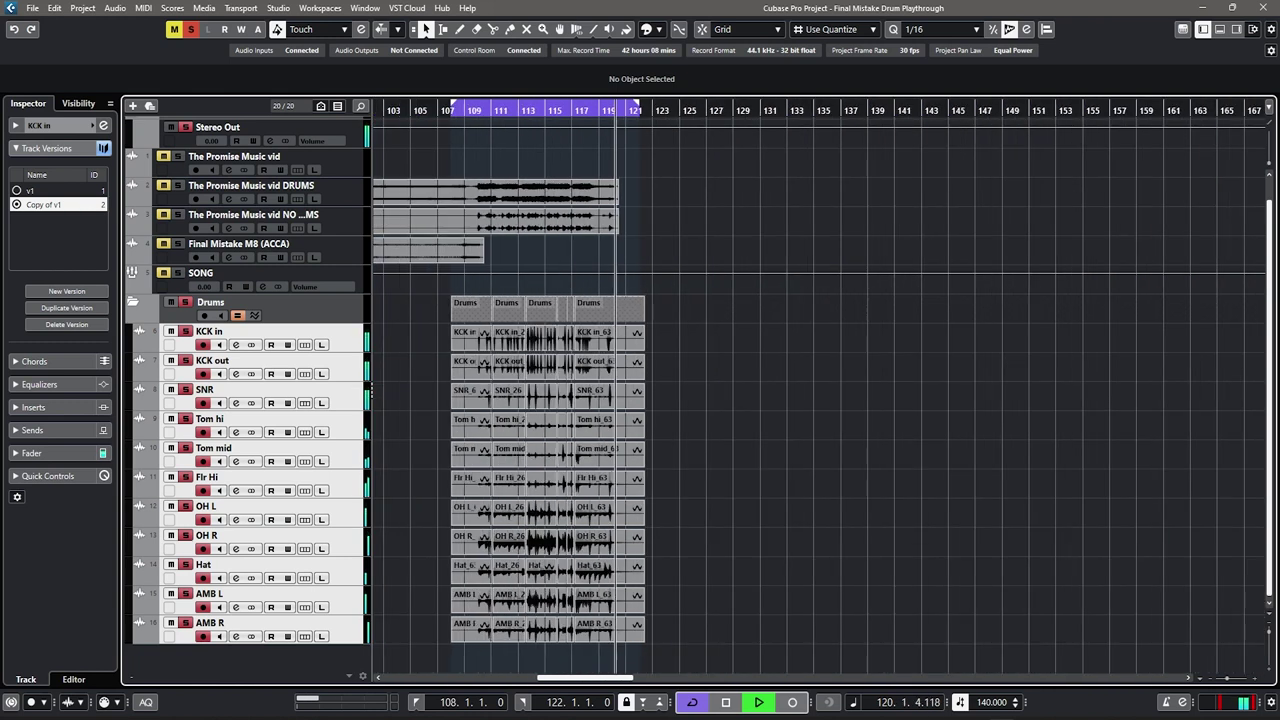
{"action": "key", "text": "space"}
Step: Examine the joins between the drum clips from bar 111 to bar 119, up close and in overview
{"action": "key", "text": "h"}
{"action": "key", "text": "h"}
{"action": "key", "text": "h"}
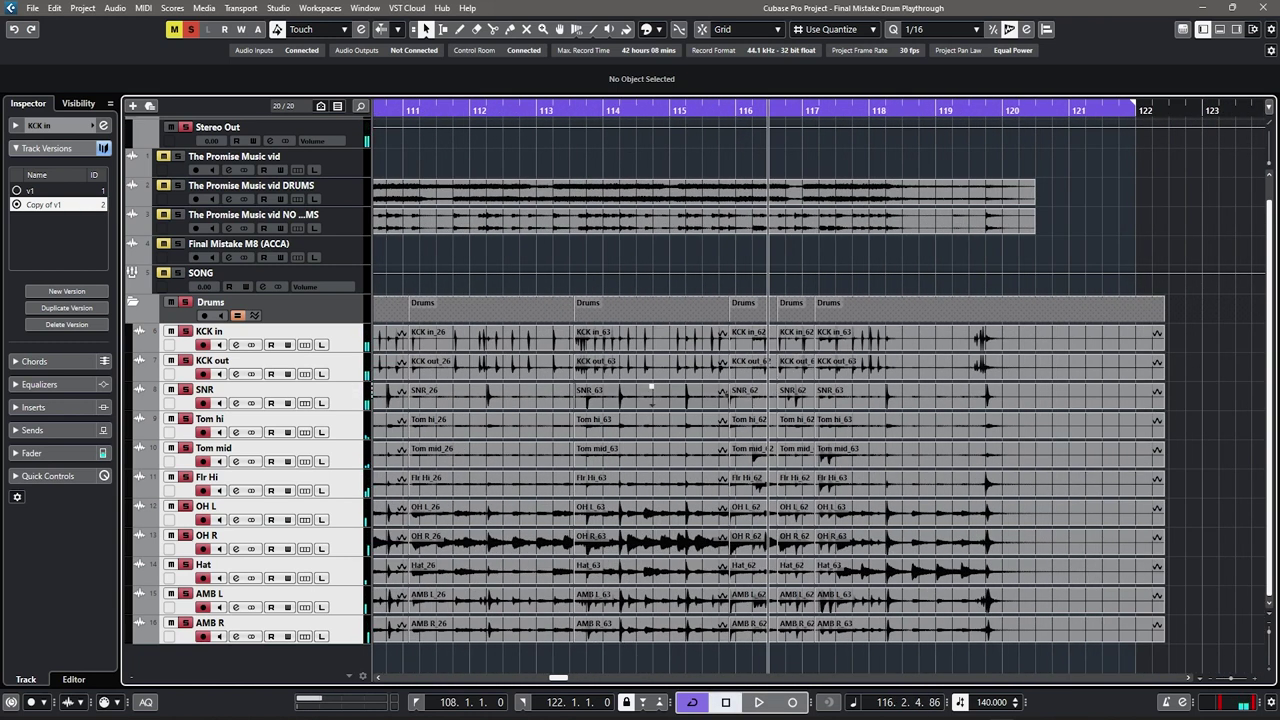
{"action": "scroll", "coordinate": [576, 368], "scroll_direction": "up", "scroll_amount": 5}
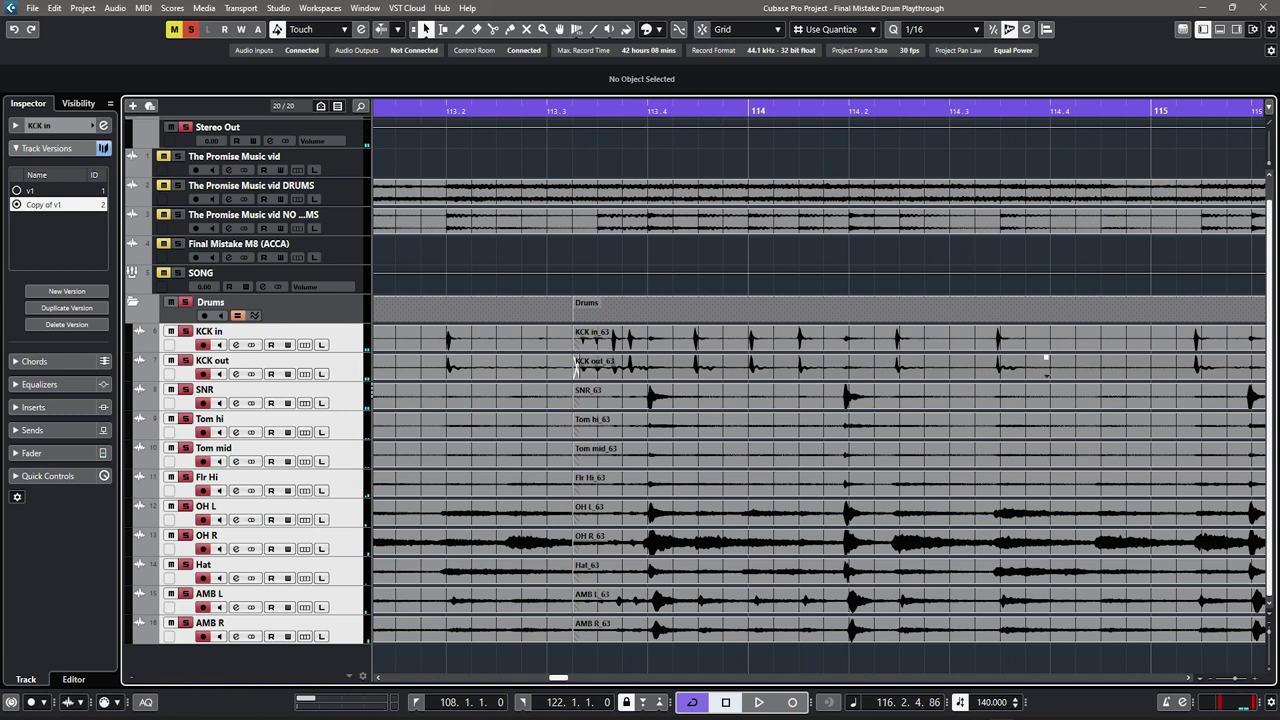
{"action": "scroll", "coordinate": [1046, 357], "scroll_direction": "right", "scroll_amount": 6}
{"action": "scroll", "coordinate": [759, 368], "scroll_direction": "down", "scroll_amount": 8}
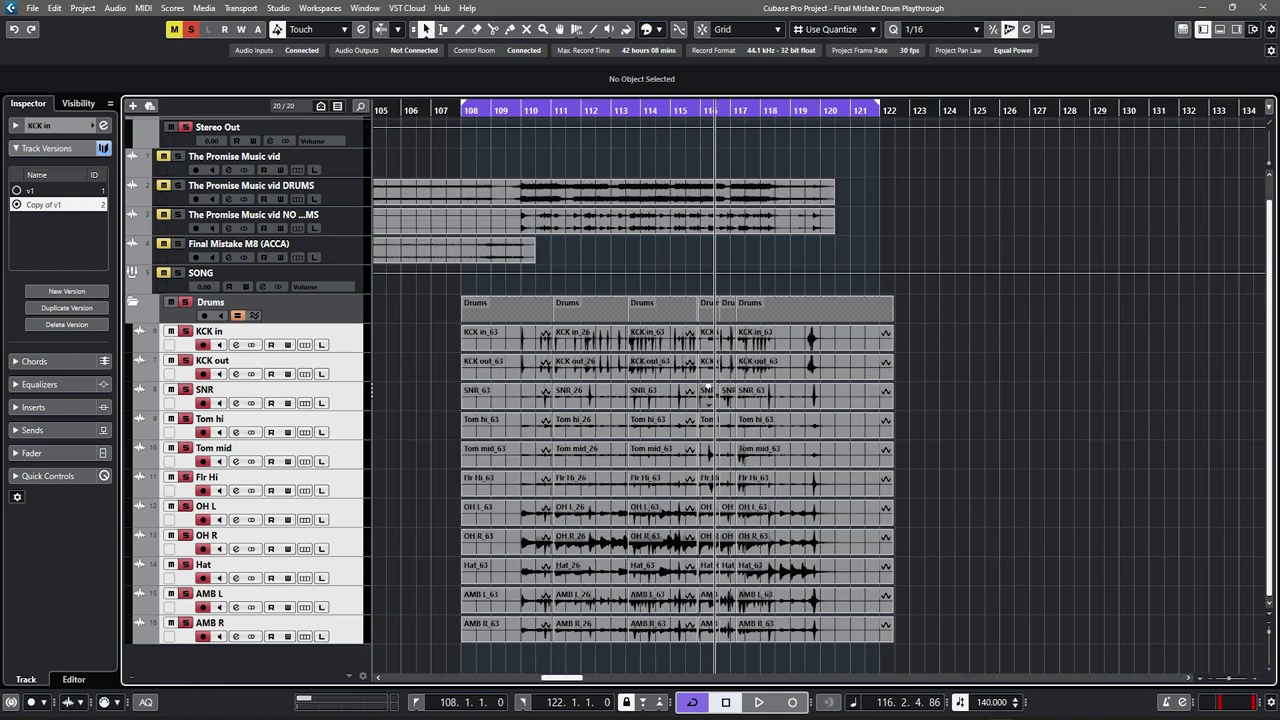
{"action": "scroll", "coordinate": [725, 390], "scroll_direction": "up", "scroll_amount": 6}
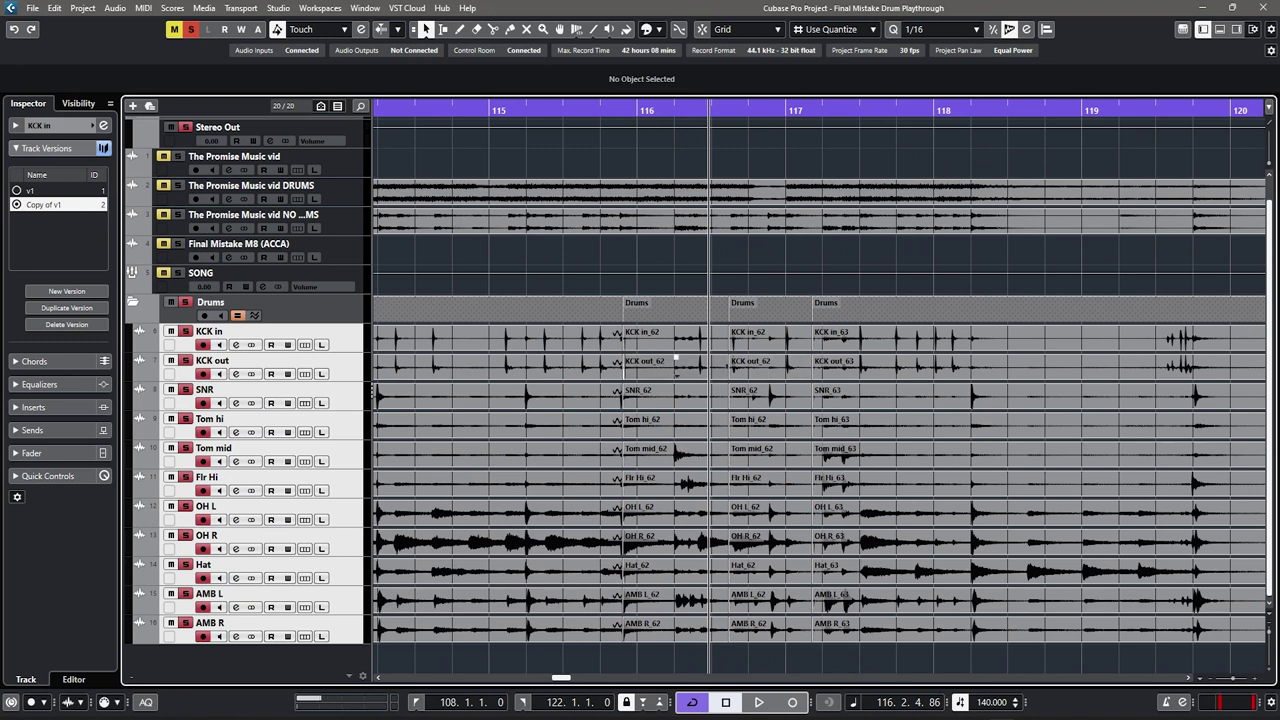
{"action": "scroll", "coordinate": [676, 357], "scroll_direction": "down", "scroll_amount": 6}
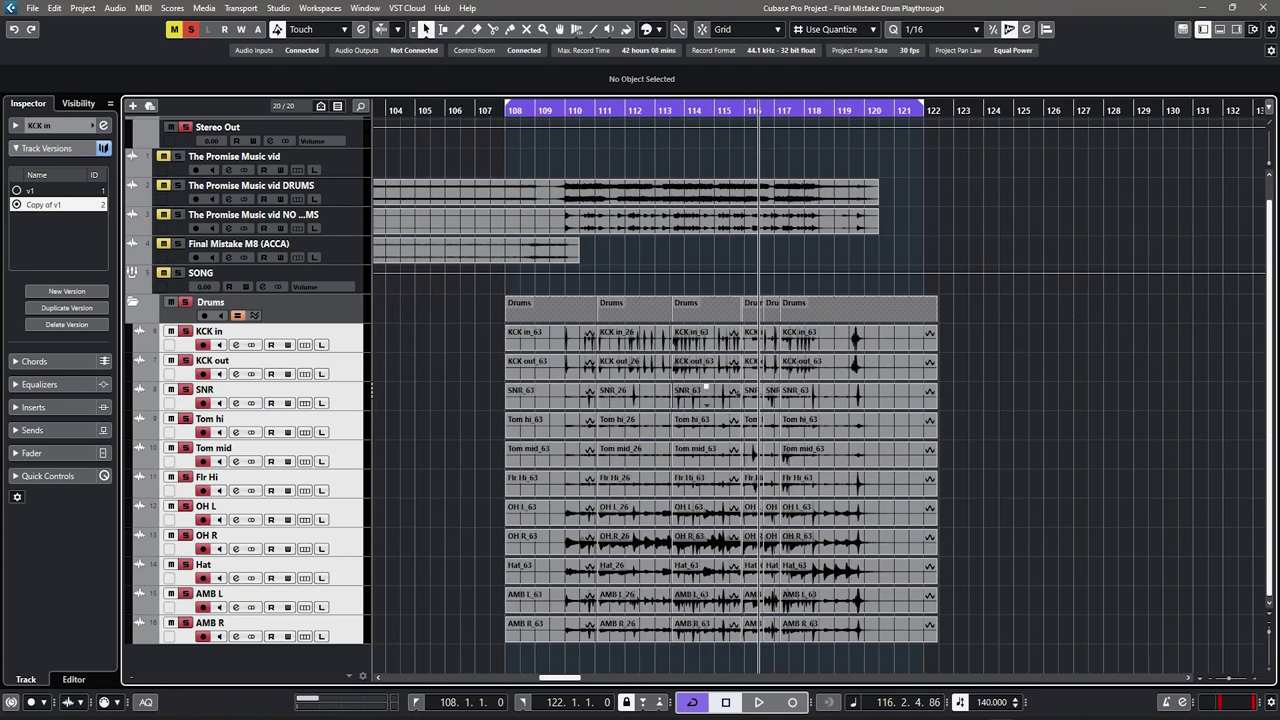
{"action": "scroll", "coordinate": [706, 386], "scroll_direction": "right", "scroll_amount": 3}
Step: Select all drum clips on every drum track and bounce the selection, replacing the original events
{"action": "left_click_drag", "start_coordinate": [904, 632], "coordinate": [458, 342]}
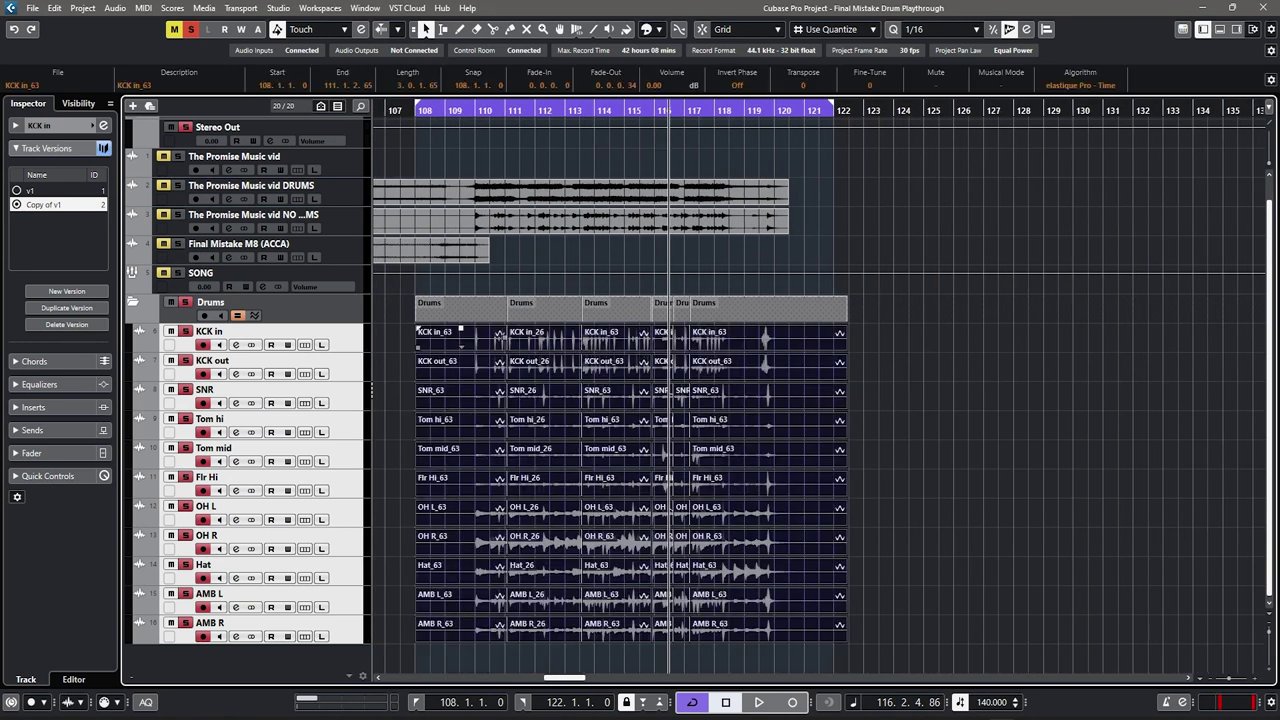
{"action": "left_click", "coordinate": [115, 8]}
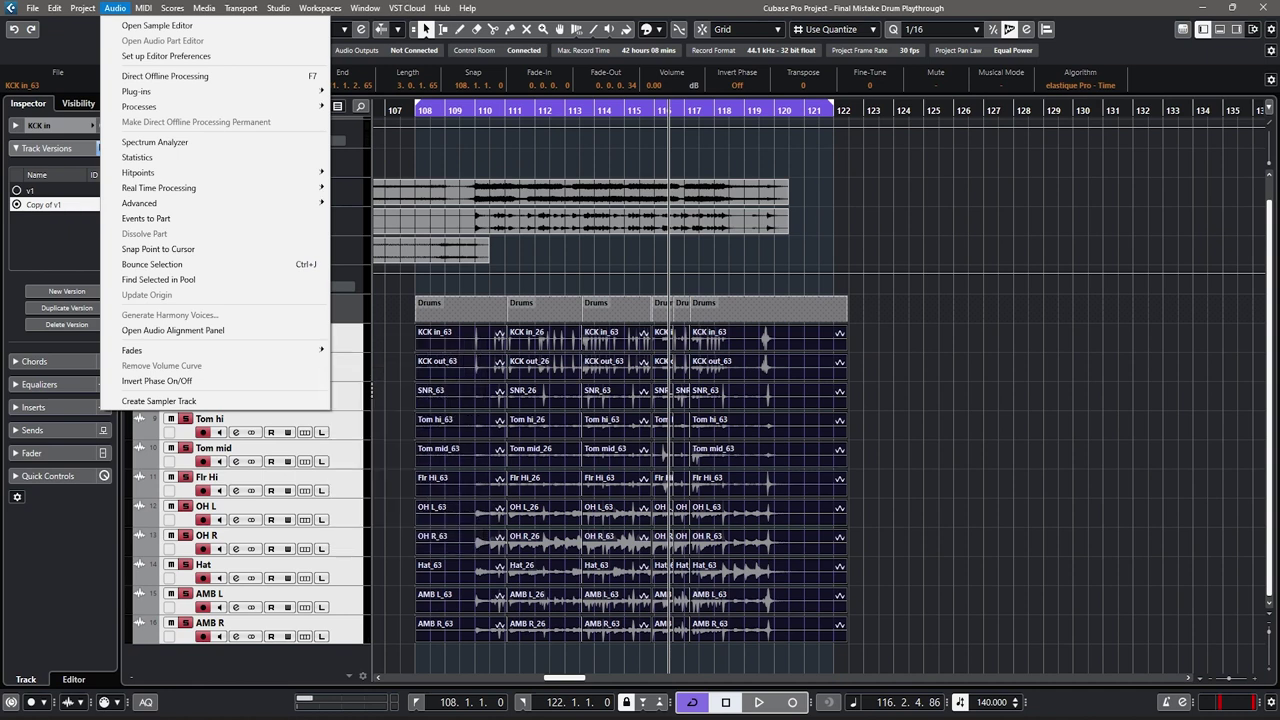
{"action": "left_click", "coordinate": [920, 620]}
{"action": "left_click_drag", "start_coordinate": [956, 638], "coordinate": [428, 342]}
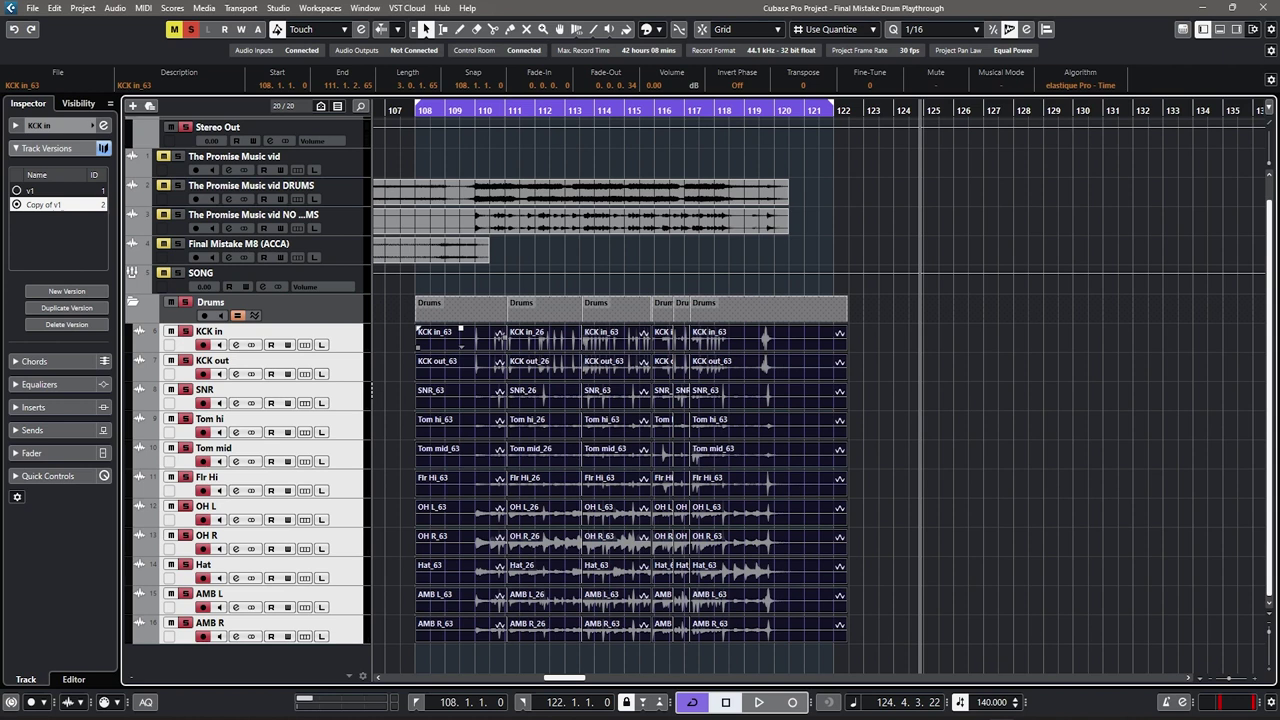
{"action": "key", "text": "ctrl+b"}
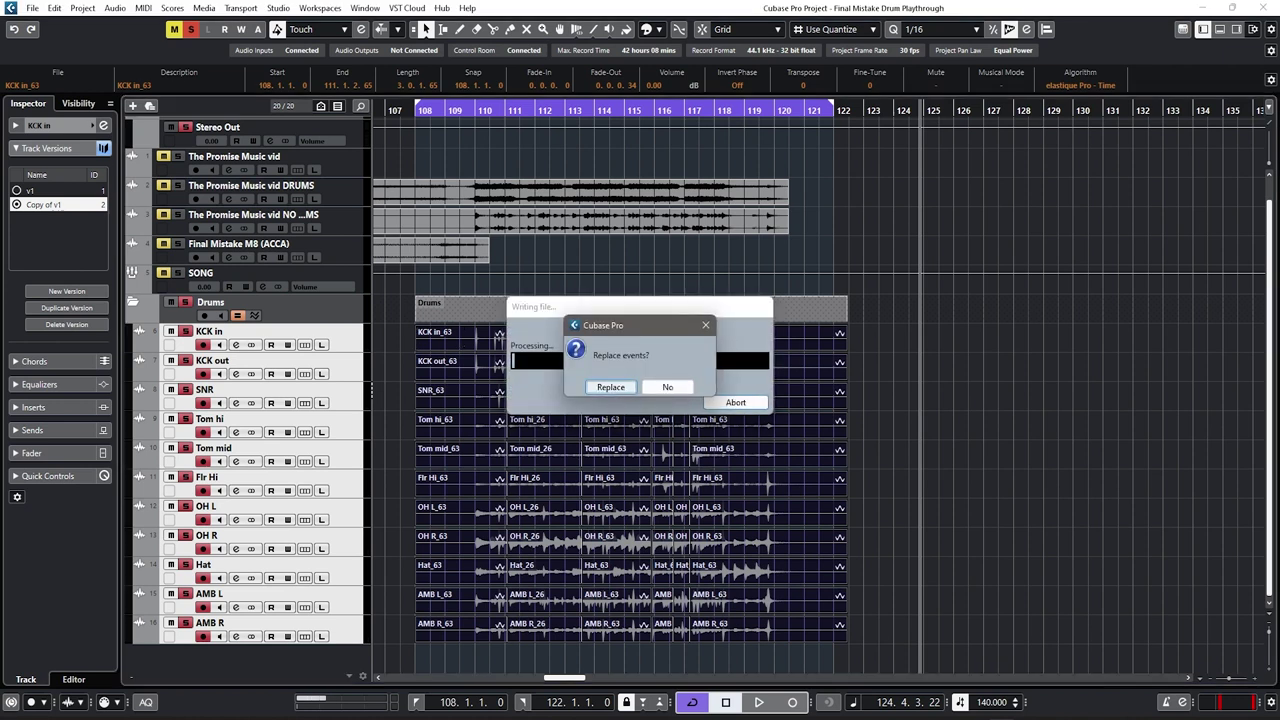
{"action": "key", "text": "Return"}
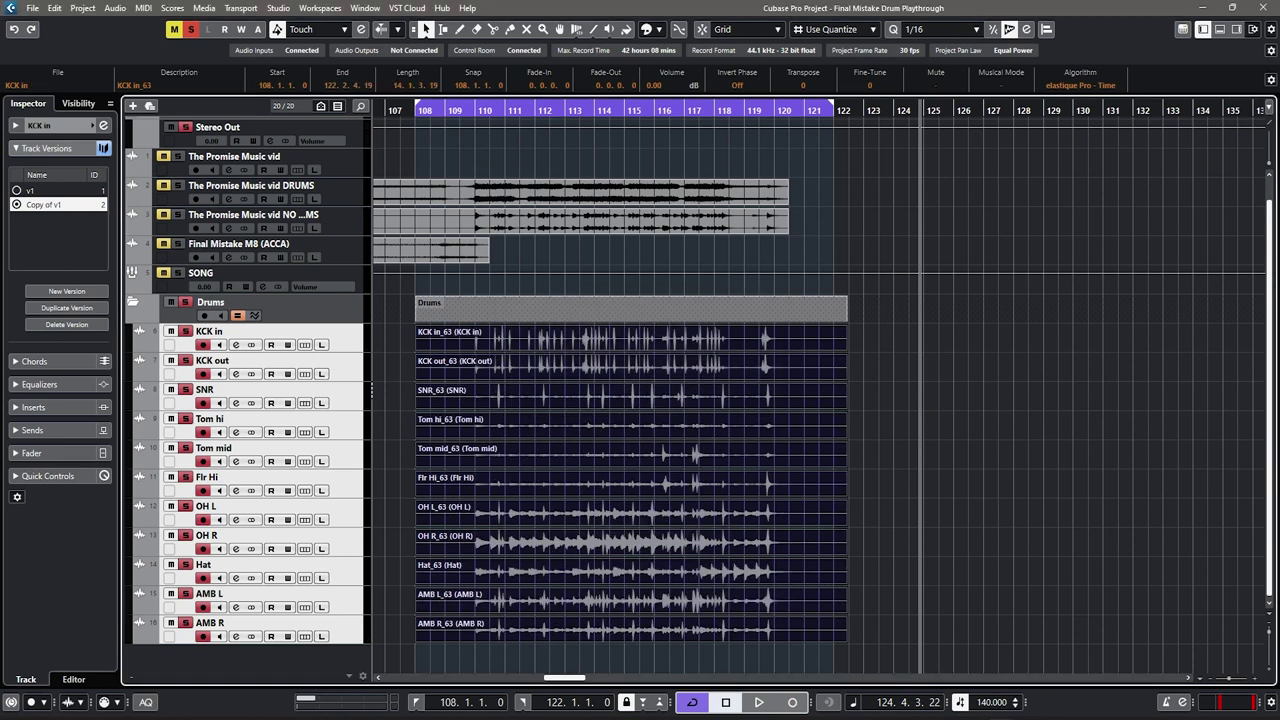
Step: Play the bounced drums from just before bar 110 and examine the waveforms around beat 113.4 up close
{"action": "left_click_drag", "start_coordinate": [560, 111], "coordinate": [453, 210]}
{"action": "key", "text": "space"}
{"action": "key", "text": "g"}
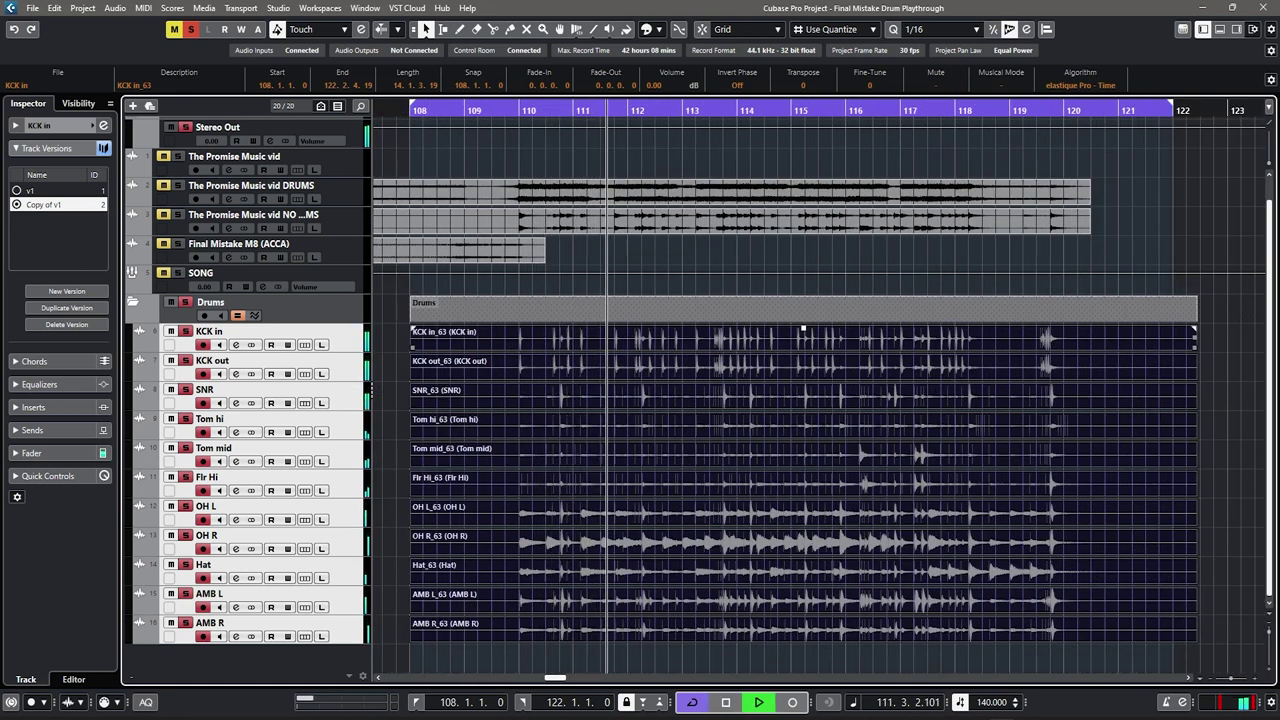
{"action": "scroll", "coordinate": [808, 390], "scroll_direction": "right", "scroll_amount": 1}
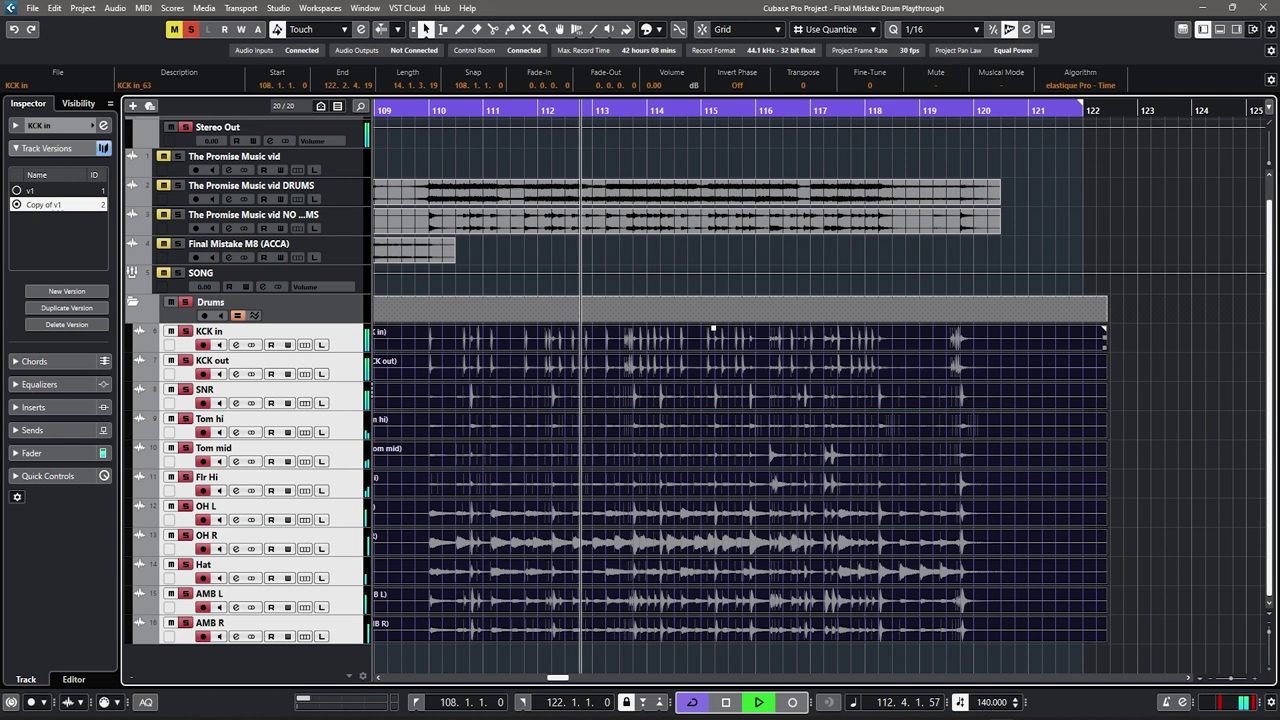
{"action": "key", "text": "h"}
{"action": "key", "text": "h"}
{"action": "key", "text": "h"}
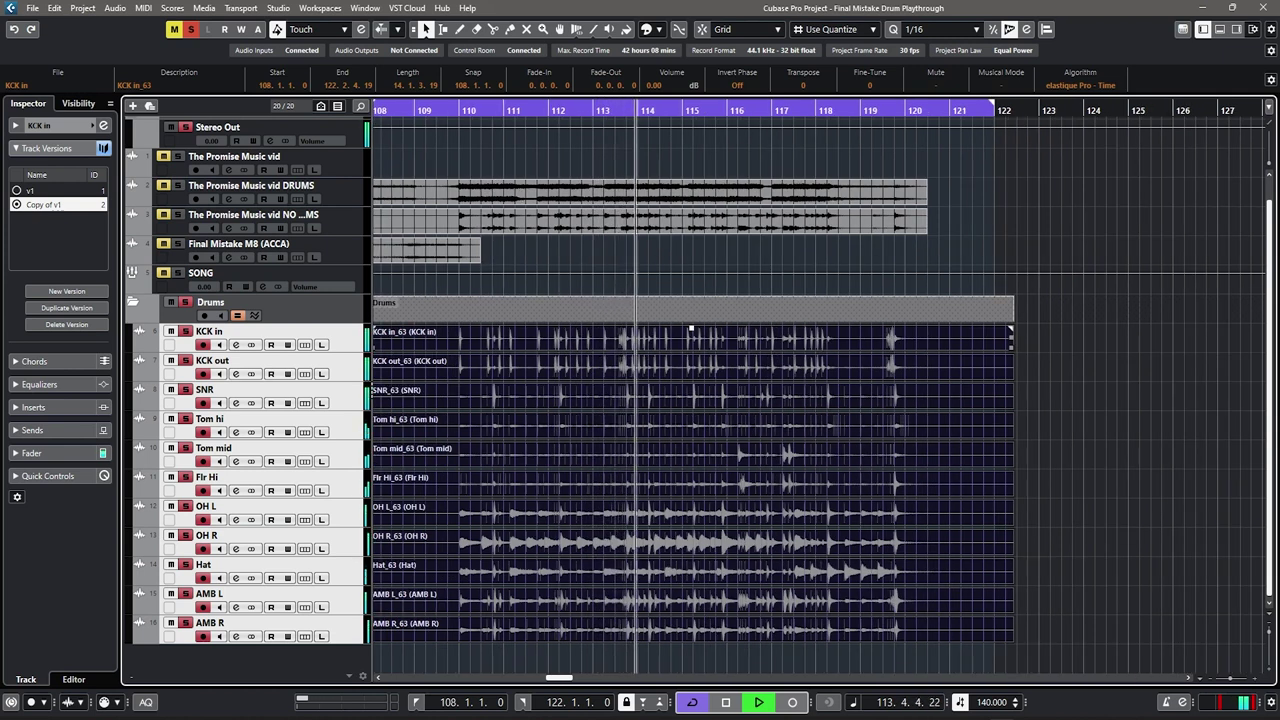
{"action": "key", "text": "h"}
{"action": "key", "text": "h"}
{"action": "key", "text": "space"}
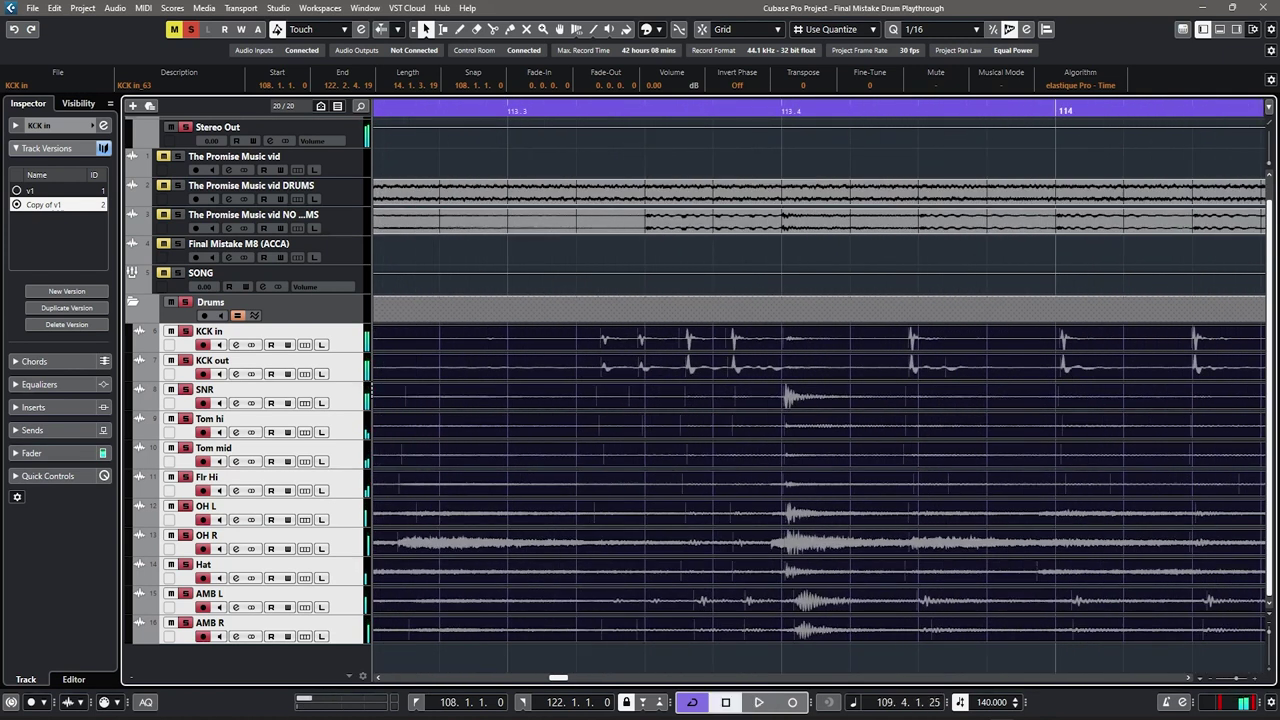
Step: Deselect the bounced drums, play the passage around beat 113.3, and undo the bounce to restore the separate clips
{"action": "left_click", "coordinate": [463, 659]}
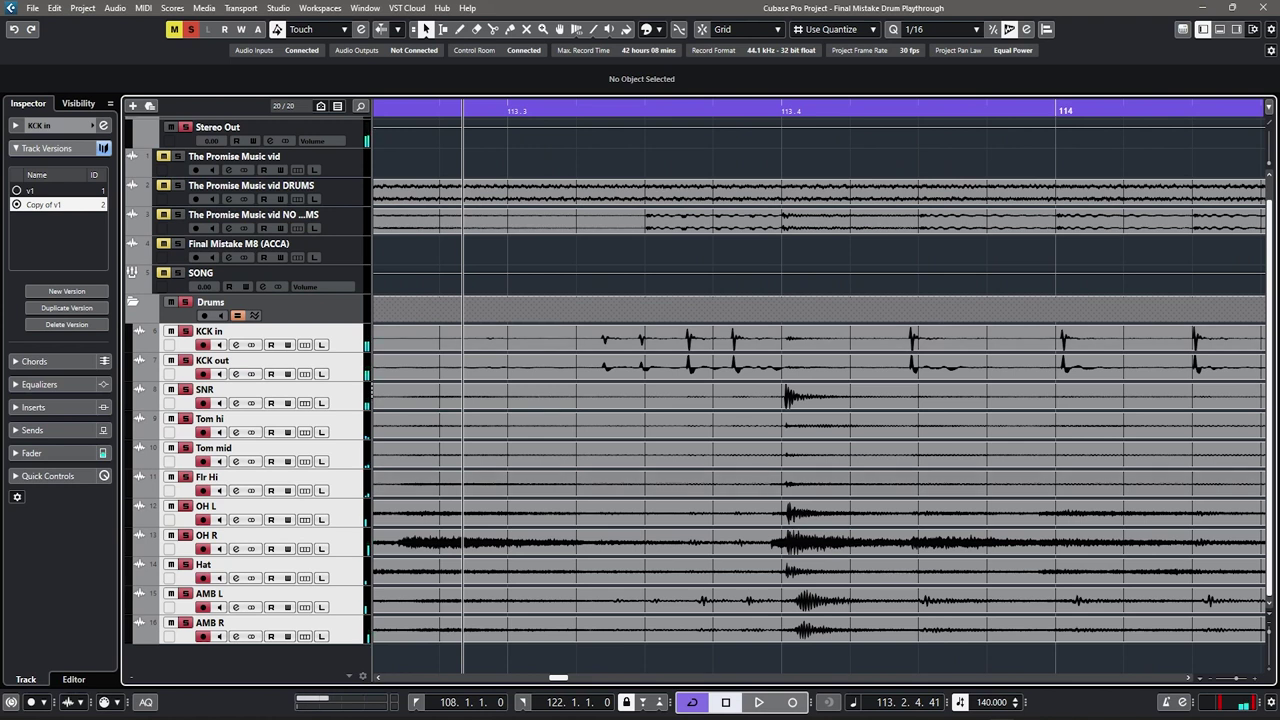
{"action": "key", "text": "space"}
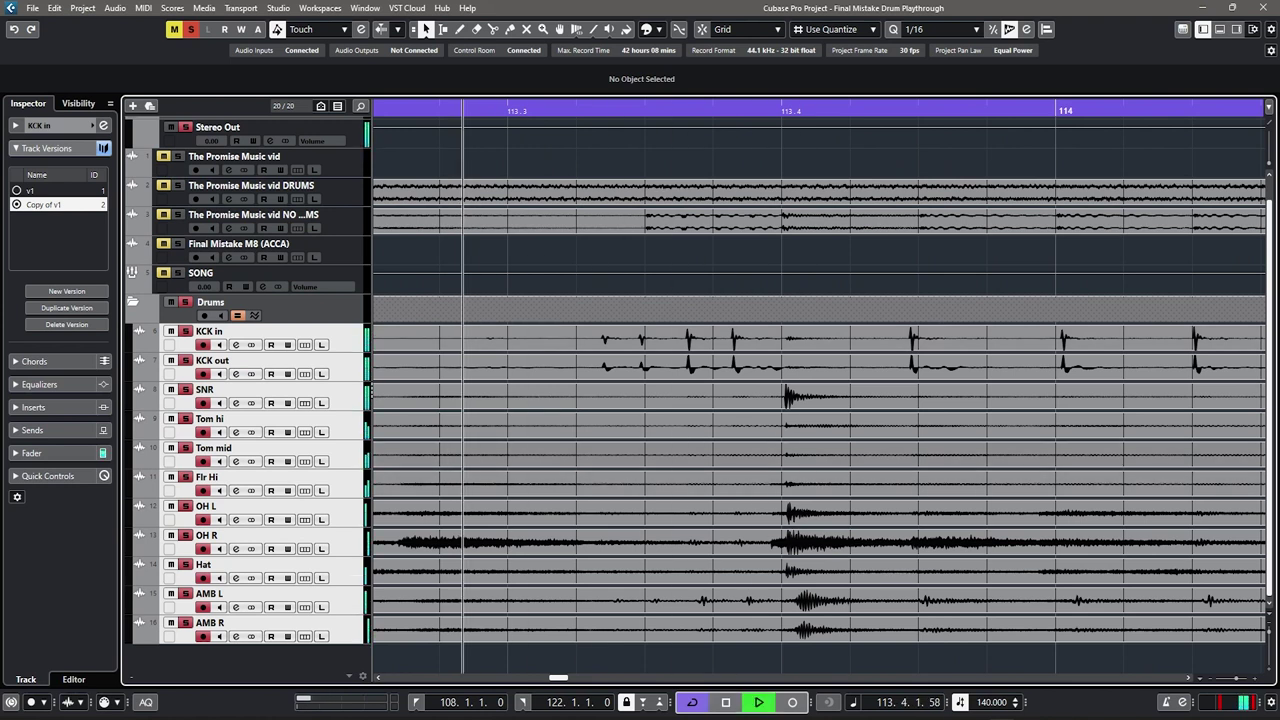
{"action": "key", "text": "space"}
{"action": "key", "text": "space"}
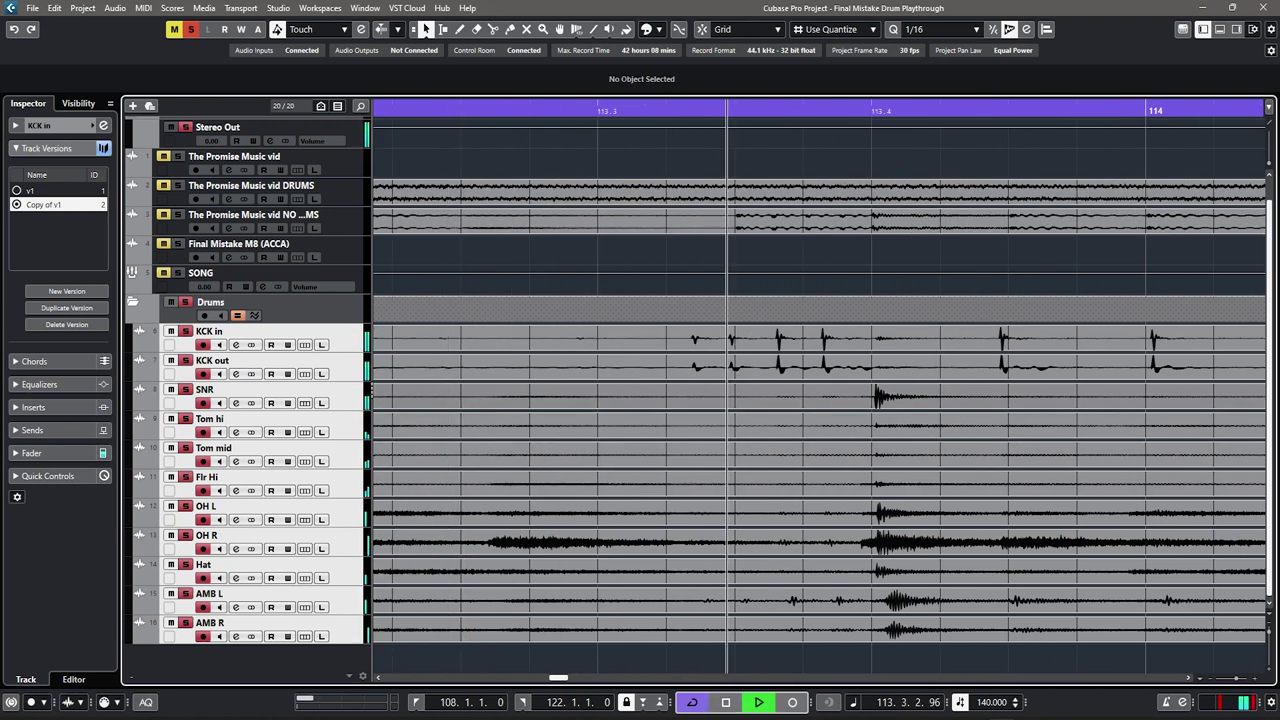
{"action": "key", "text": "g"}
{"action": "key", "text": "space"}
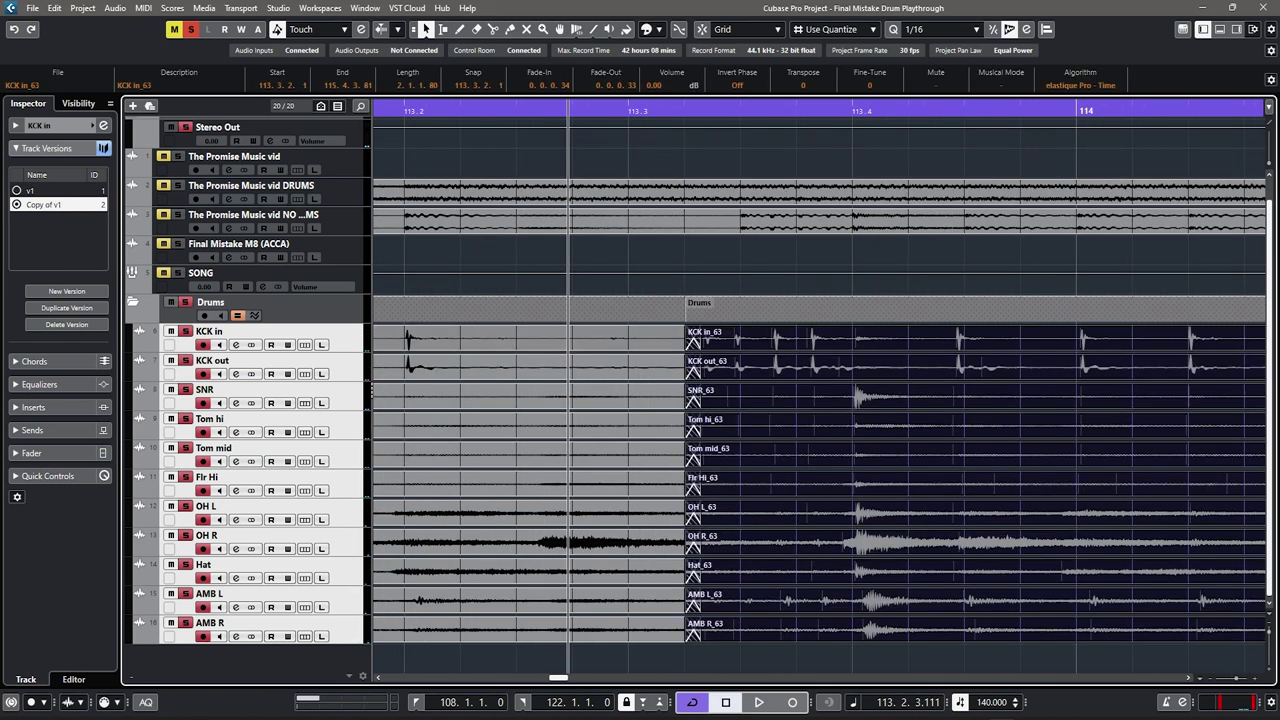
Step: Move the drum clips' crossfade earlier to 113.2.1.85, after the kick hit on 113.2, and play across the join
{"action": "left_click_drag", "start_coordinate": [693, 340], "coordinate": [610, 340]}
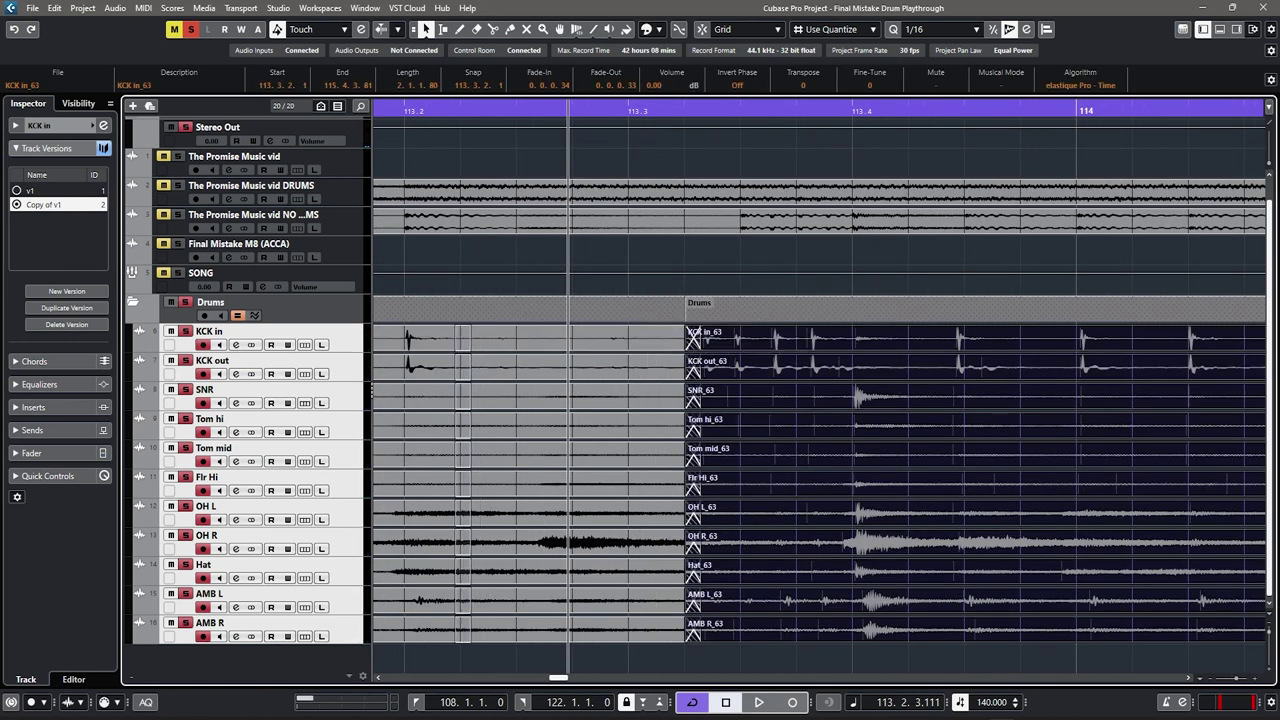
{"action": "left_click_drag", "start_coordinate": [458, 338], "coordinate": [445, 338]}
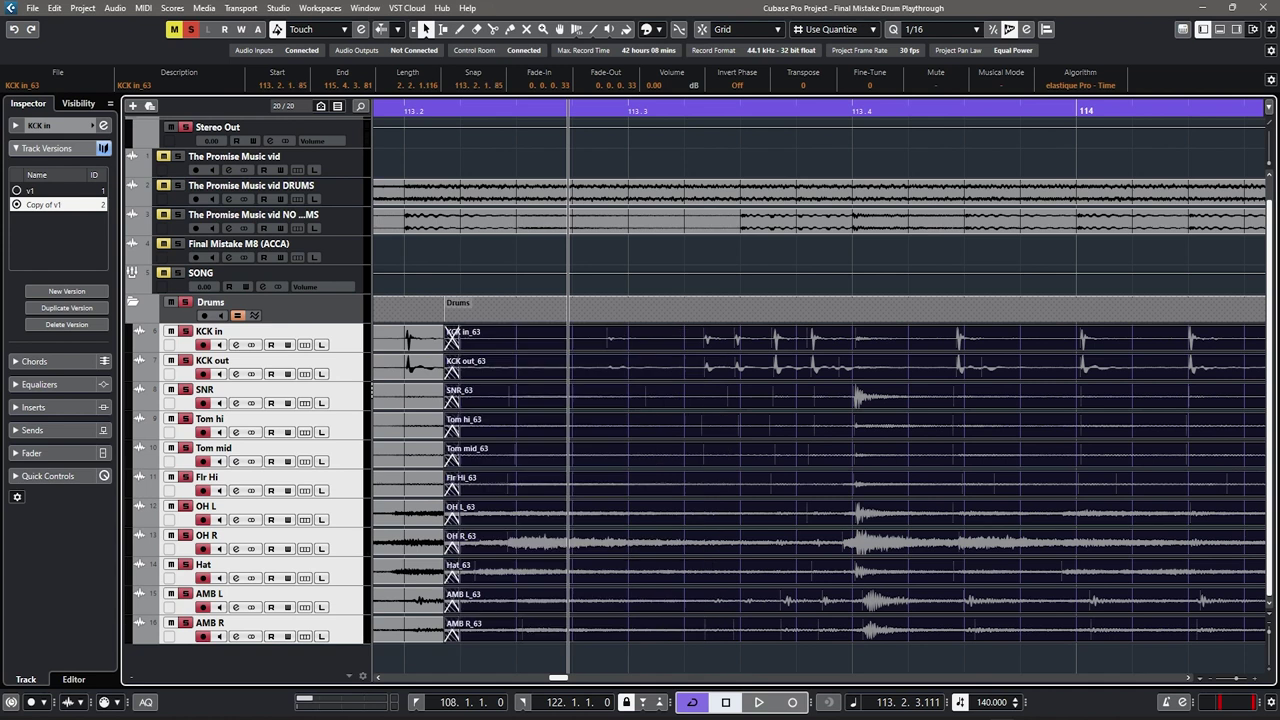
{"action": "key", "text": "g"}
{"action": "left_click", "coordinate": [398, 660]}
{"action": "key", "text": "space"}
{"action": "scroll", "coordinate": [540, 400], "scroll_direction": "left", "scroll_amount": 2}
{"action": "scroll", "coordinate": [510, 400], "scroll_direction": "down", "scroll_amount": 4}
{"action": "key", "text": "space"}
{"action": "scroll", "coordinate": [555, 394], "scroll_direction": "up", "scroll_amount": 6}
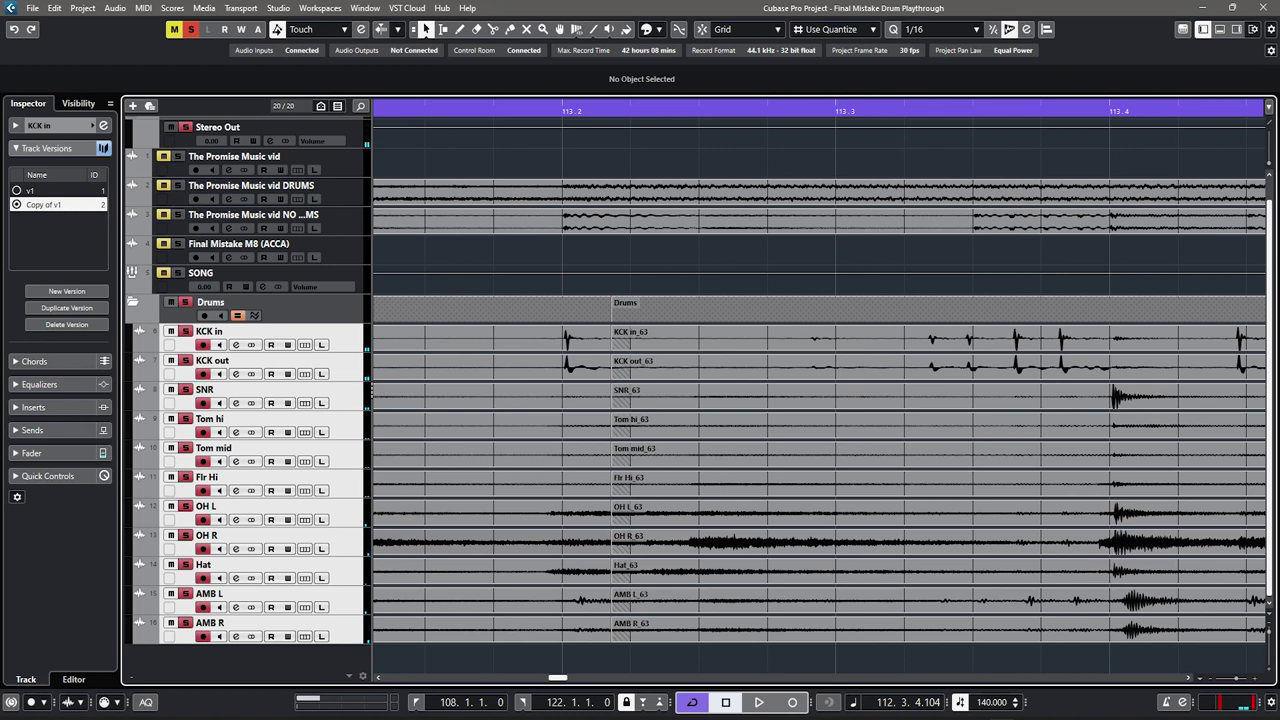
Step: Move the crossfade closer to the kick hit, to 113.2.1.35, and replay the join
{"action": "left_click", "coordinate": [622, 338]}
{"action": "key", "text": "space"}
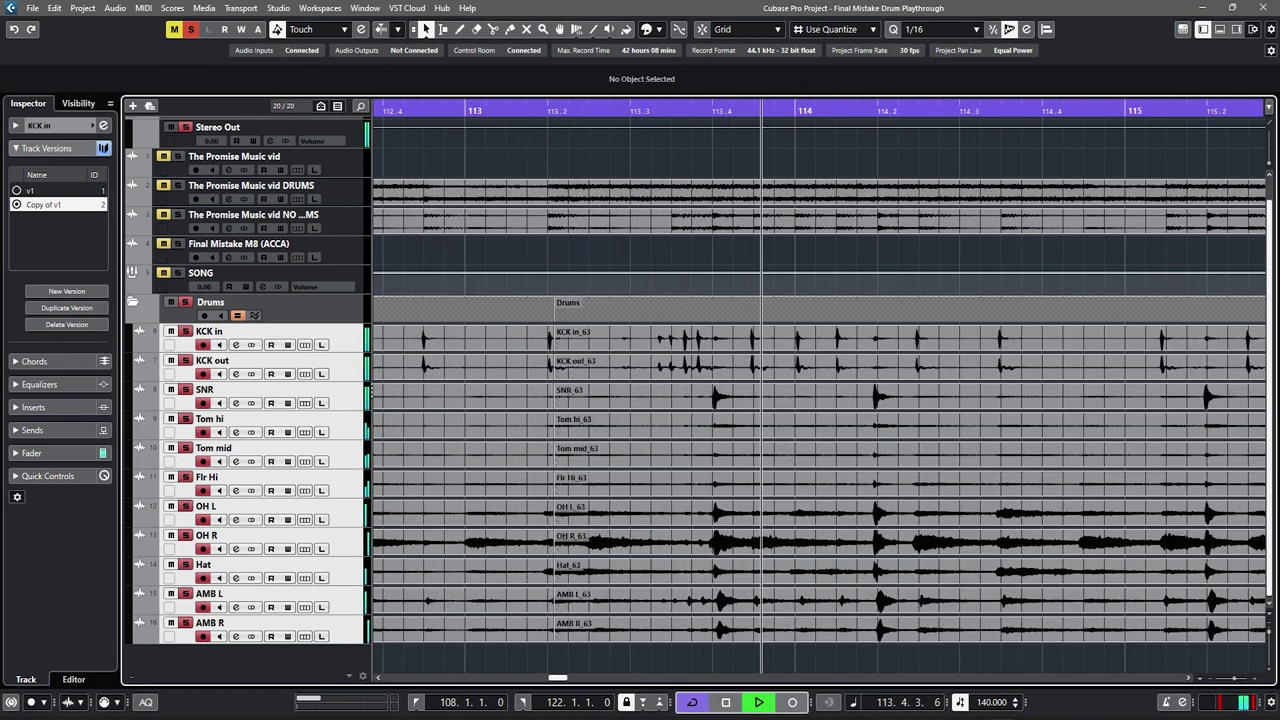
{"action": "key", "text": "space"}
{"action": "key", "text": "g"}
{"action": "key", "text": "g"}
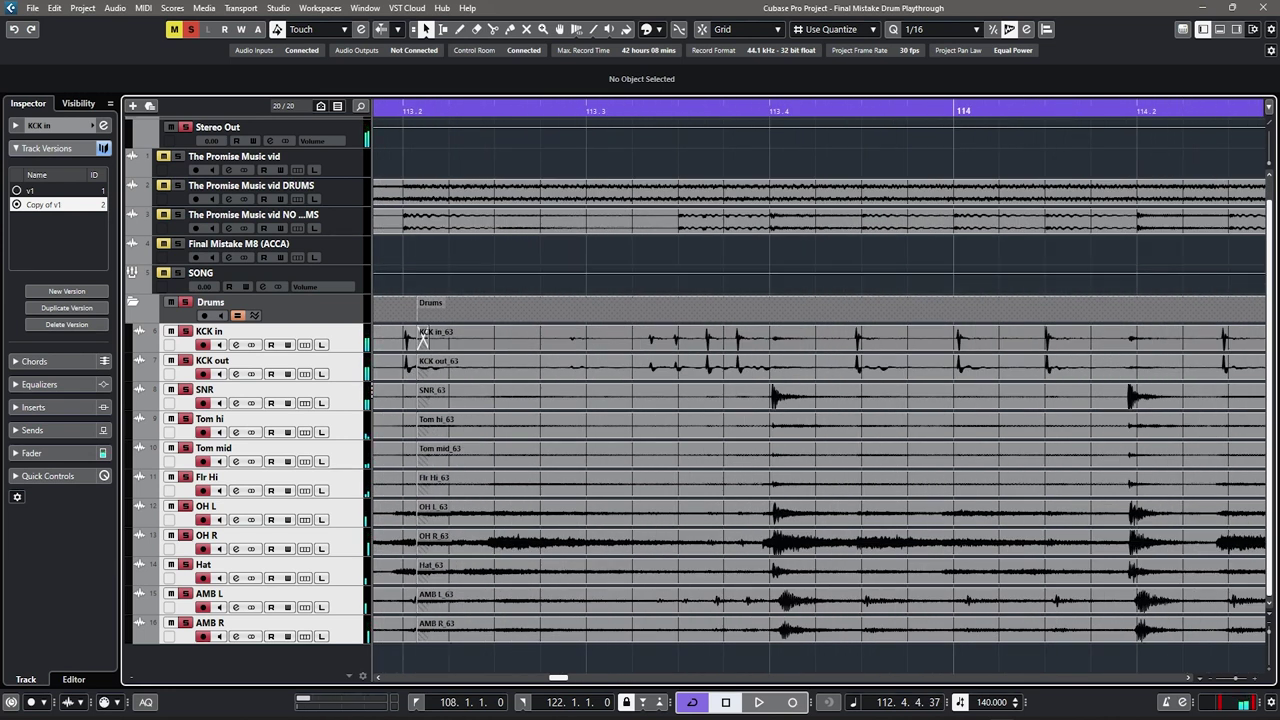
{"action": "key", "text": "space"}
{"action": "key", "text": "space"}
{"action": "key", "text": "space"}
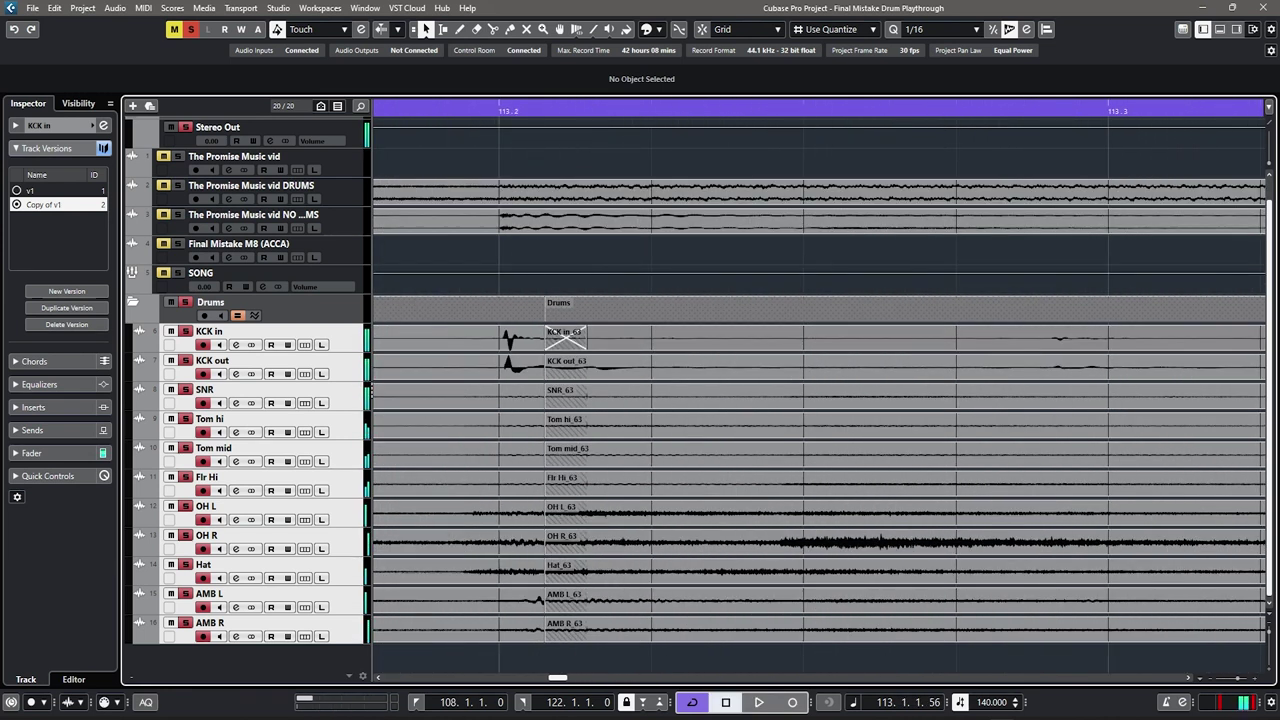
Step: Lengthen the crossfade after the kick on 113.2 to extend past the next sixteenth grid line, and play it
{"action": "scroll", "coordinate": [548, 338], "scroll_direction": "up", "scroll_amount": 2}
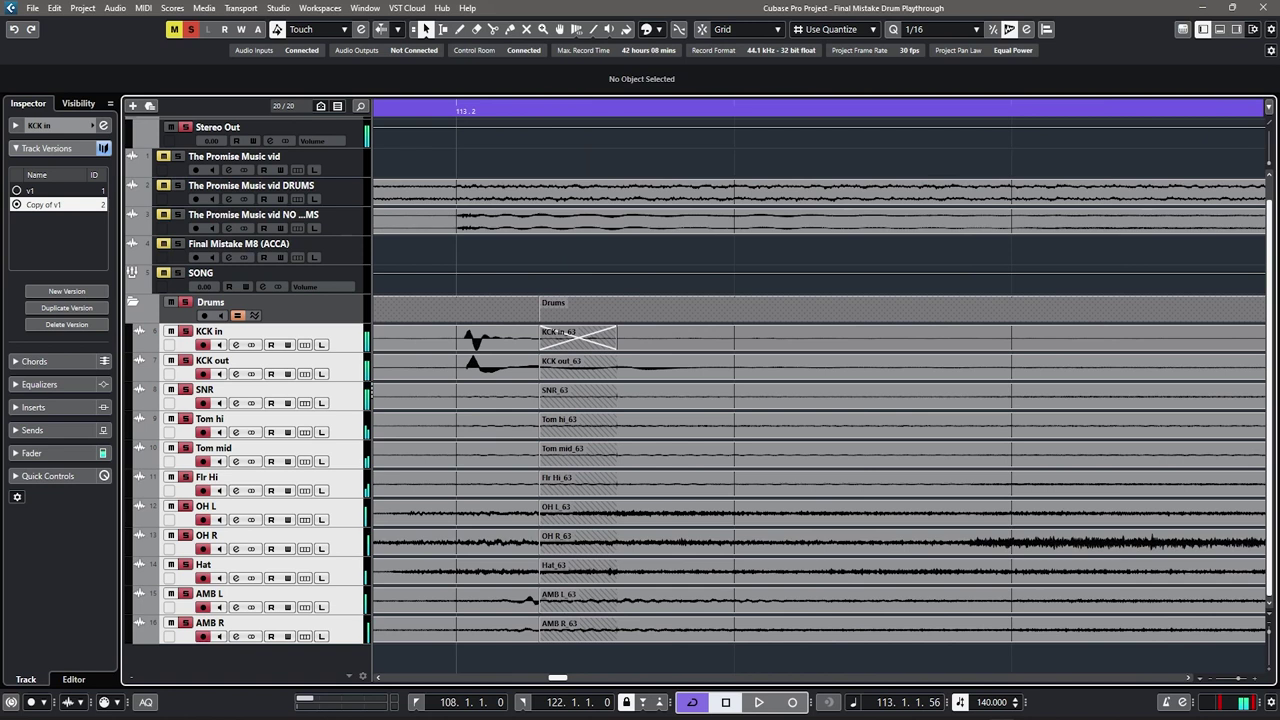
{"action": "left_click_drag", "start_coordinate": [616, 329], "coordinate": [860, 329]}
{"action": "key", "text": "space"}
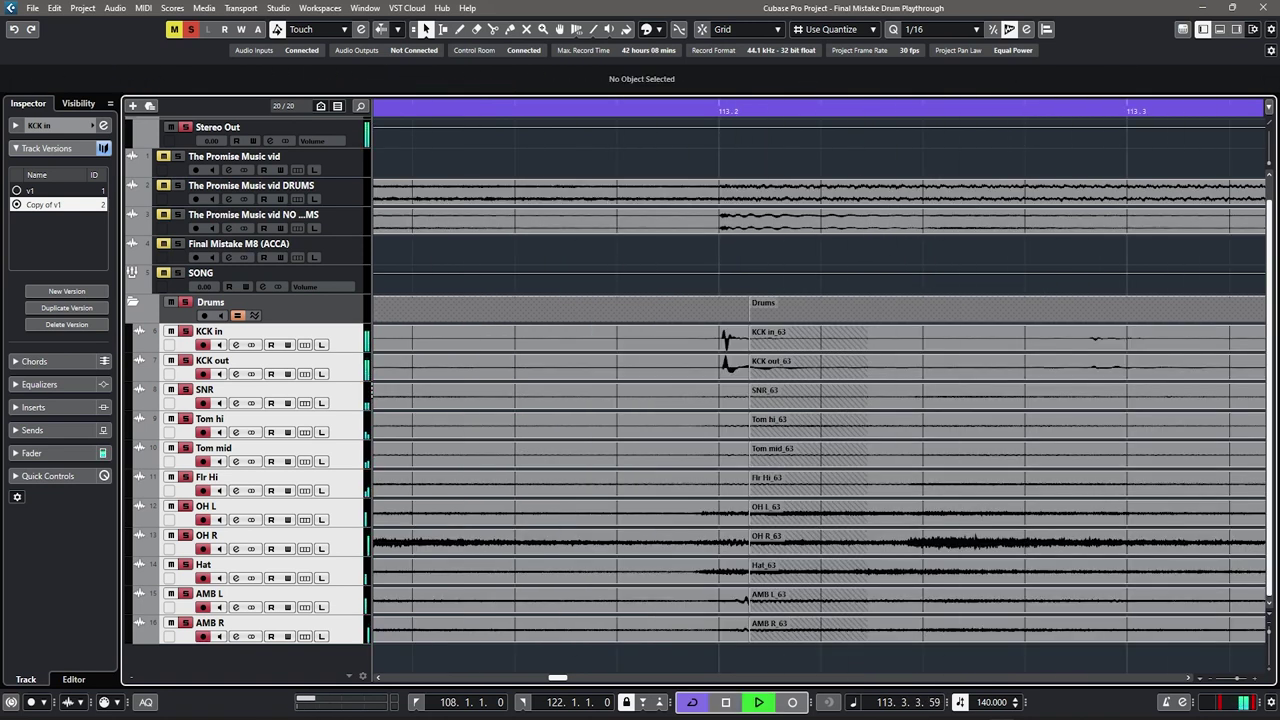
{"action": "key", "text": "space"}
Step: Shorten the crossfade at 113.2.1.35 to 6 ticks across all drum tracks and play the join
{"action": "key", "text": "ctrl+a"}
{"action": "left_click_drag", "start_coordinate": [740, 329], "coordinate": [687, 329]}
{"action": "key", "text": "space"}
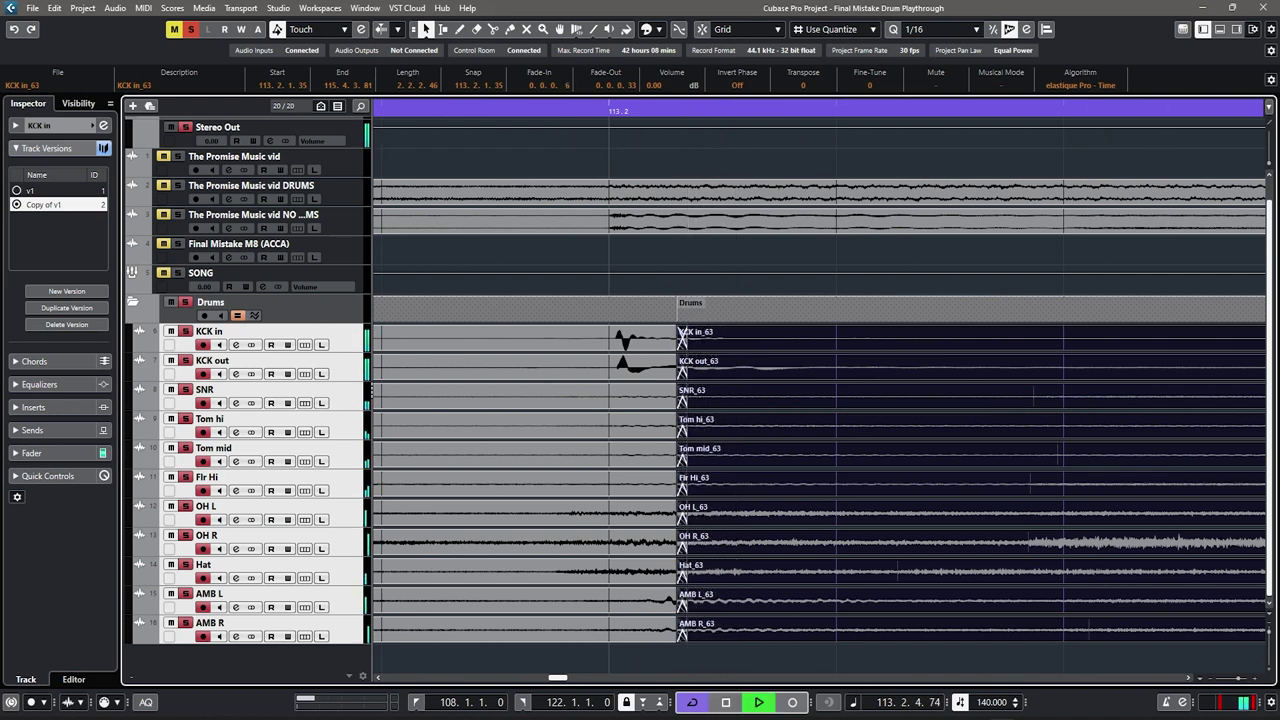
Step: Inspect the shortened crossfade up close, and review the whole drum comp from bar 108 to bar 122
{"action": "scroll", "coordinate": [545, 338], "scroll_direction": "up", "scroll_amount": 4}
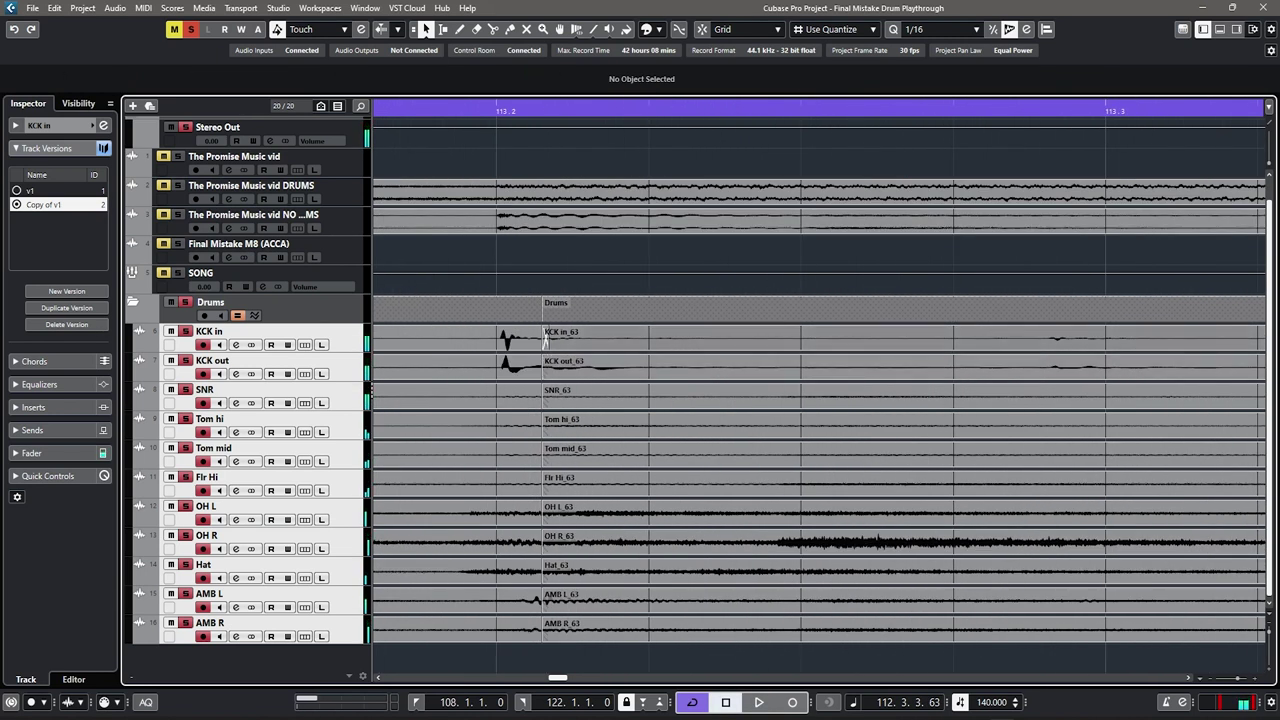
{"action": "scroll", "coordinate": [545, 339], "scroll_direction": "up", "scroll_amount": 3}
{"action": "left_click", "coordinate": [547, 337]}
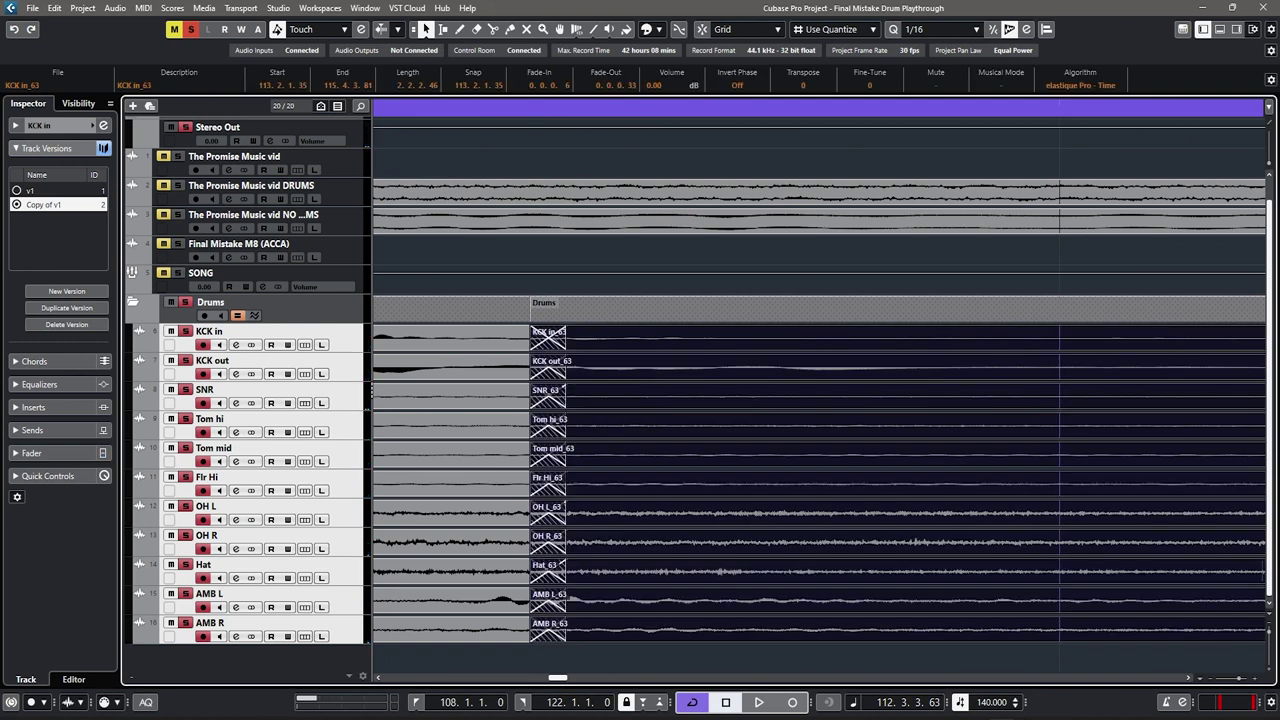
{"action": "scroll", "coordinate": [564, 338], "scroll_direction": "down", "scroll_amount": 2}
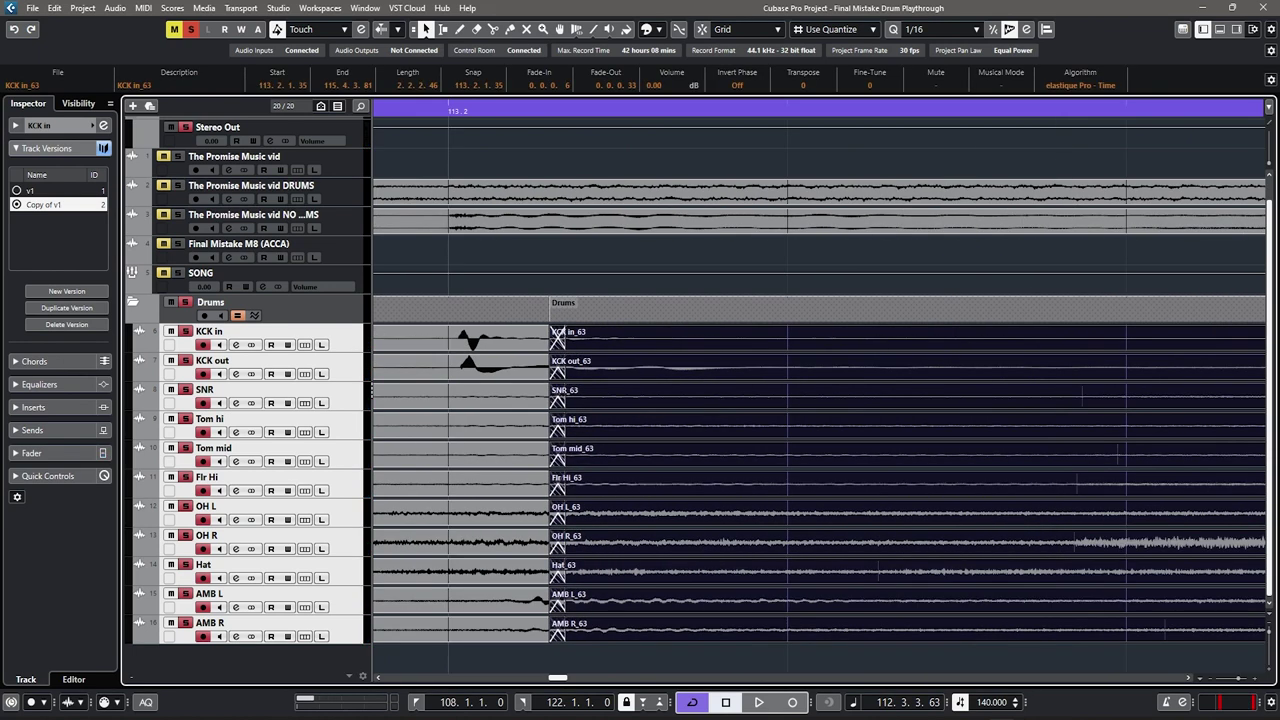
{"action": "scroll", "coordinate": [534, 395], "scroll_direction": "down", "scroll_amount": 4}
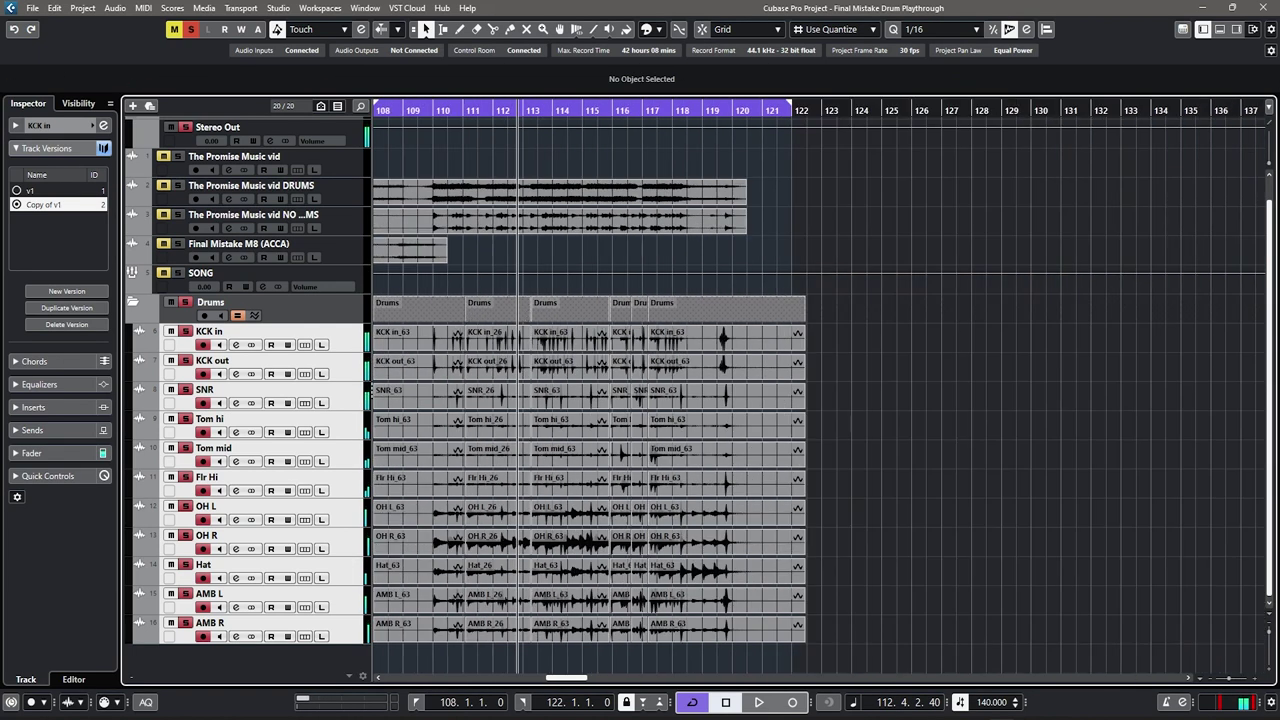
{"action": "scroll", "coordinate": [538, 395], "scroll_direction": "up", "scroll_amount": 3}
{"action": "scroll", "coordinate": [560, 395], "scroll_direction": "down", "scroll_amount": 3}
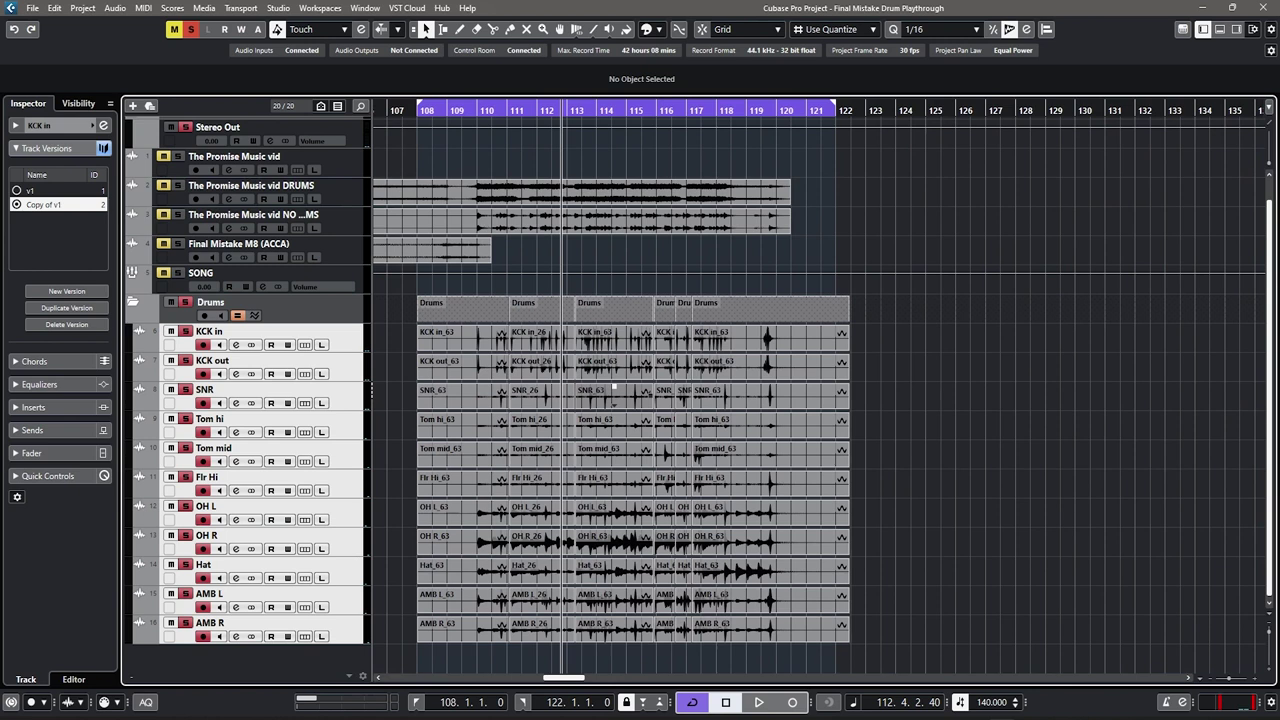
{"action": "left_click_drag", "start_coordinate": [930, 648], "coordinate": [436, 344]}
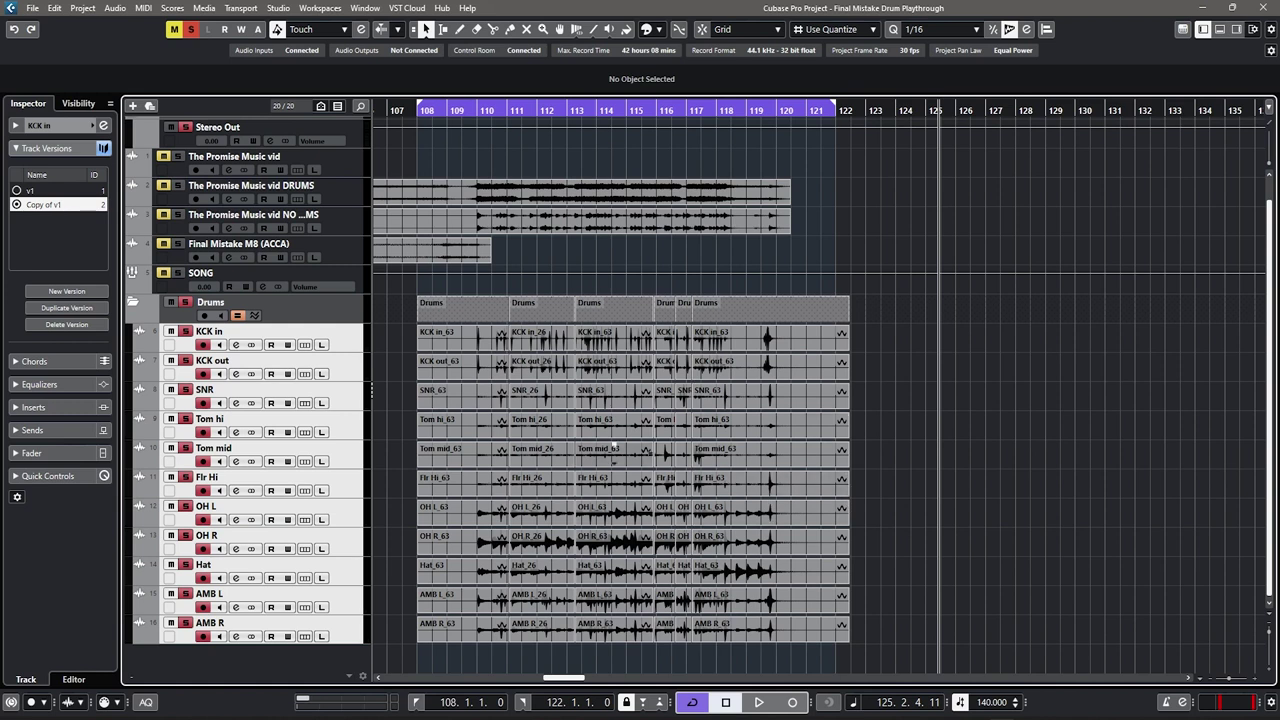
Step: Duplicate the drum tracks' current version and name the three track versions Comp, Comp Crossfade and Final Comp
{"action": "left_click_drag", "start_coordinate": [928, 648], "coordinate": [418, 330]}
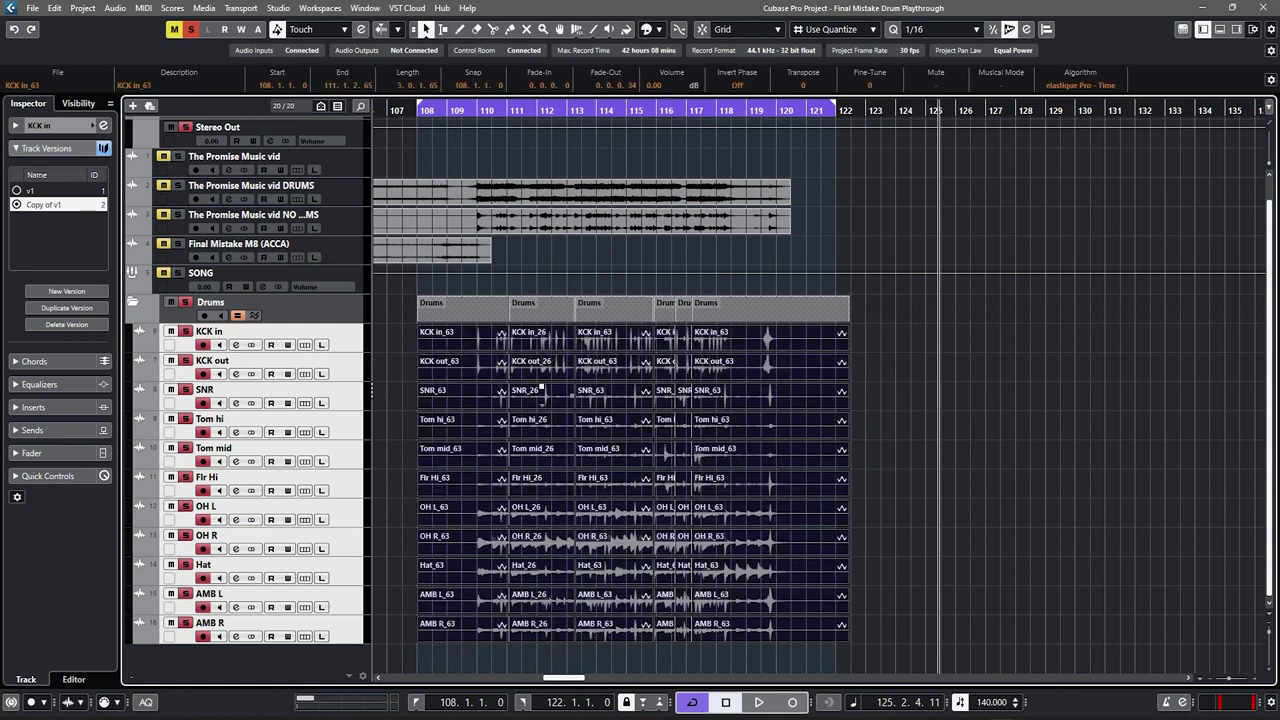
{"action": "left_click", "coordinate": [67, 307]}
{"action": "left_click", "coordinate": [43, 204]}
{"action": "left_click", "coordinate": [35, 190]}
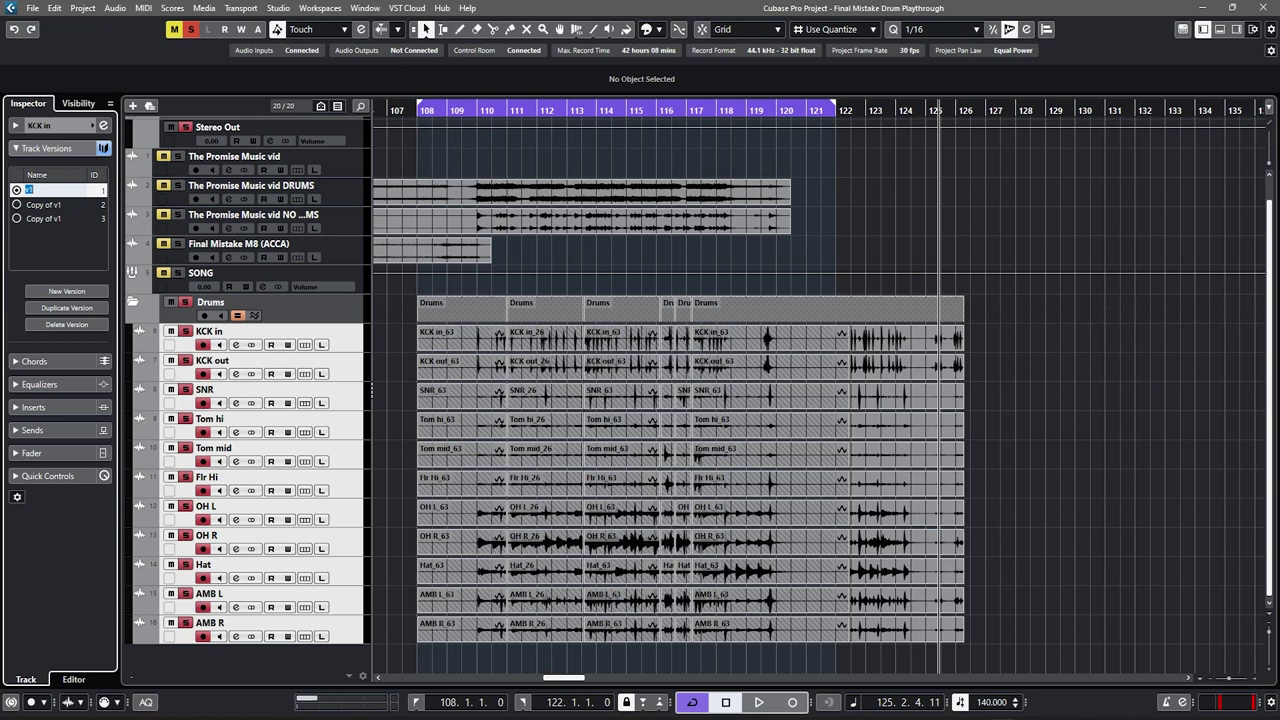
{"action": "double_click", "coordinate": [43, 205]}
{"action": "type", "text": "Comp"}
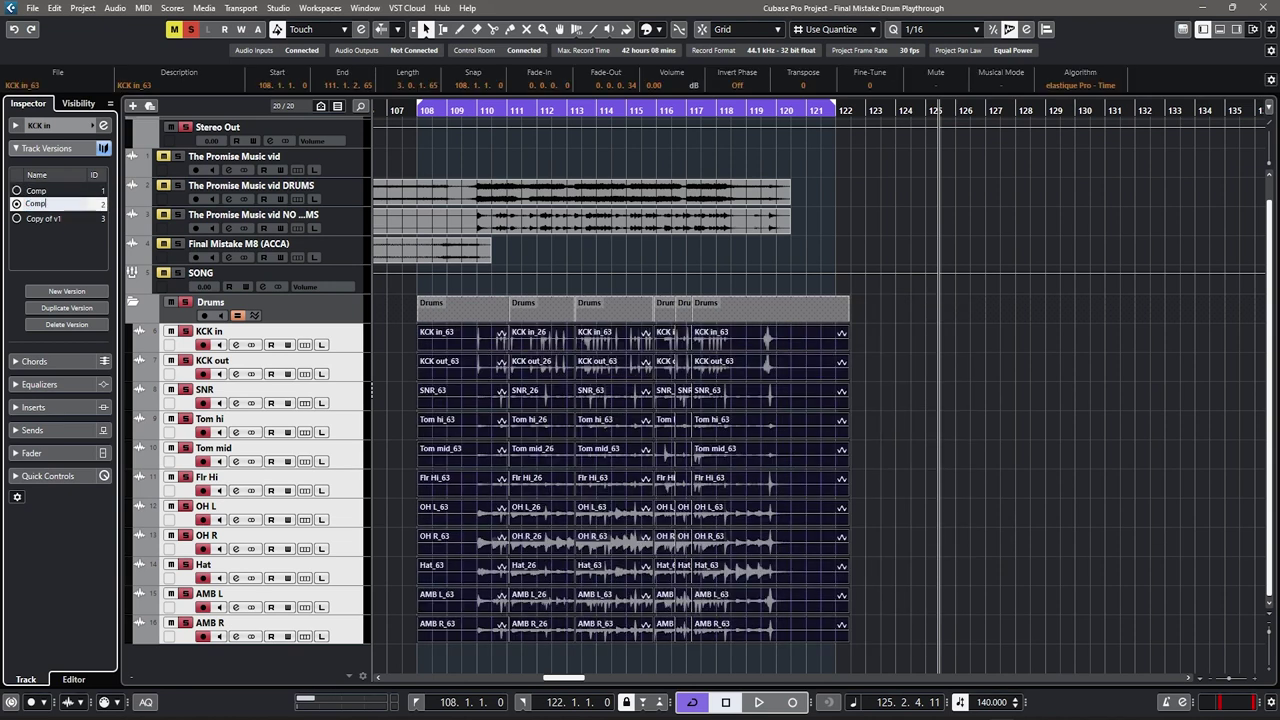
{"action": "key", "text": "Return"}
{"action": "double_click", "coordinate": [43, 218]}
{"action": "type", "text": "Final C"}
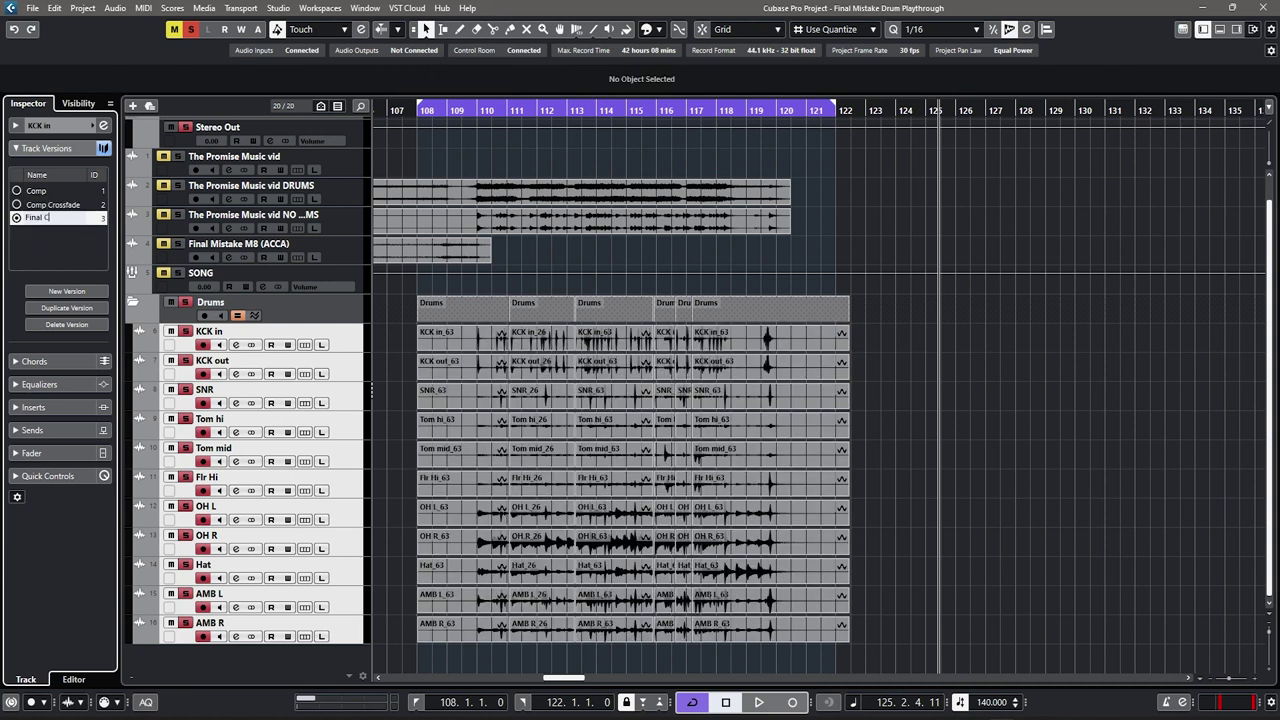
{"action": "type", "text": "omp"}
Step: Bounce all the drum clips in the Final Comp version into one continuous clip per track, replacing the events, and play them
{"action": "left_click_drag", "start_coordinate": [920, 640], "coordinate": [420, 328]}
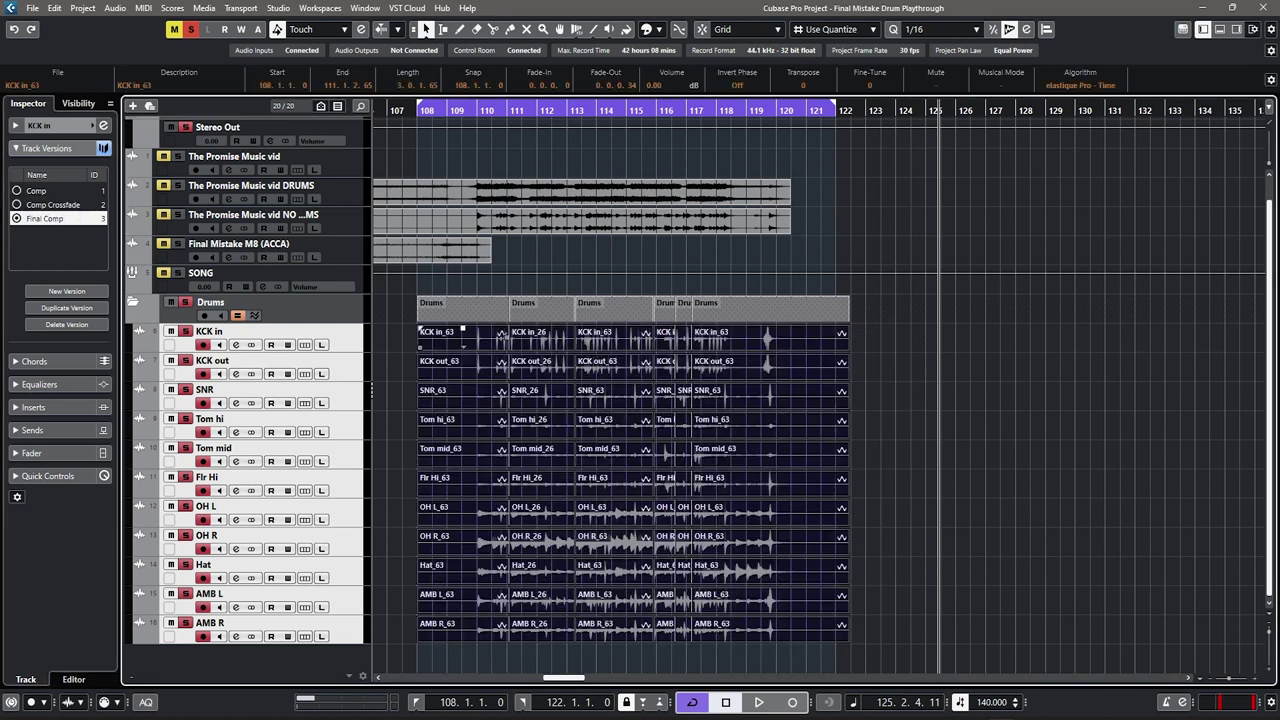
{"action": "key", "text": "b"}
{"action": "key", "text": "Return"}
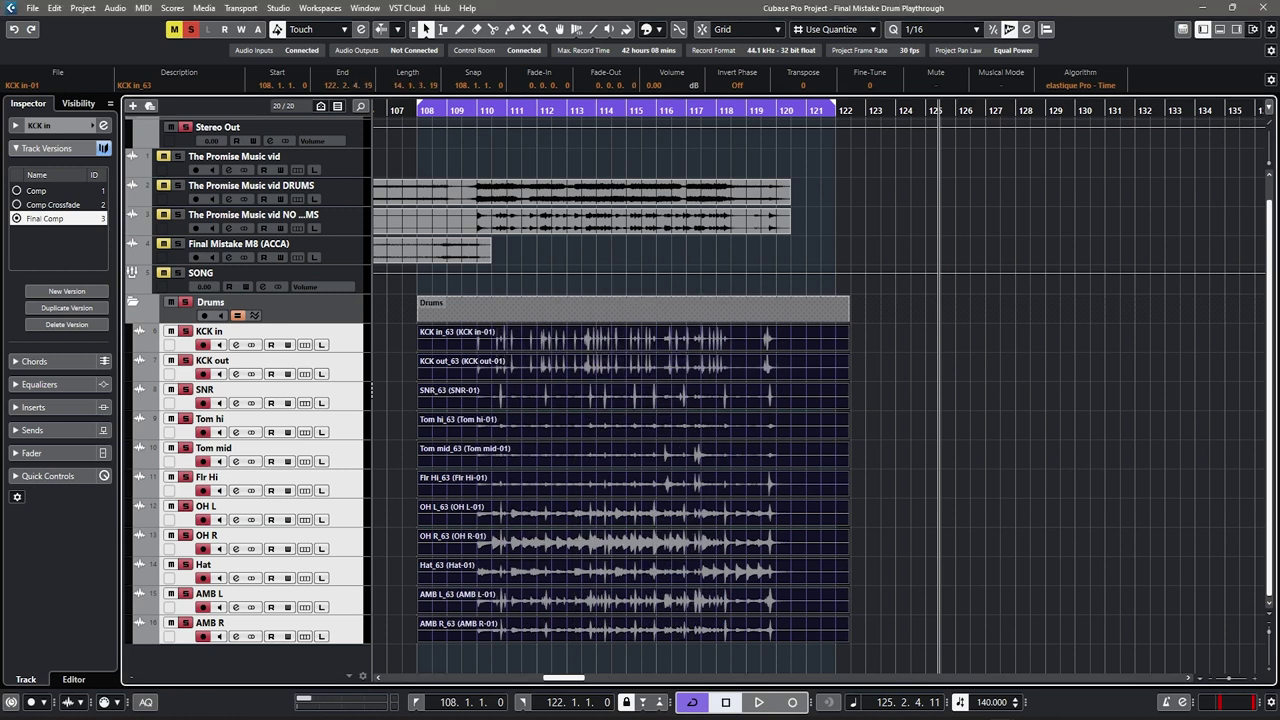
{"action": "left_click", "coordinate": [486, 658]}
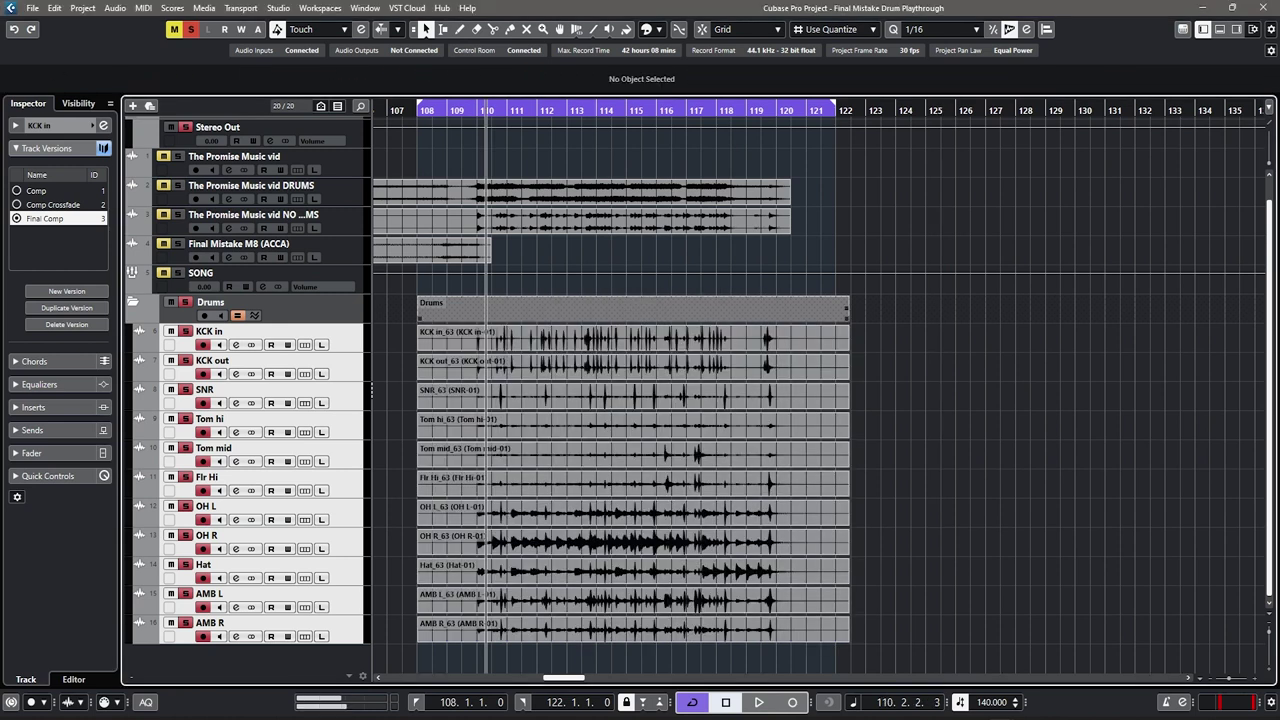
{"action": "key", "text": "space"}
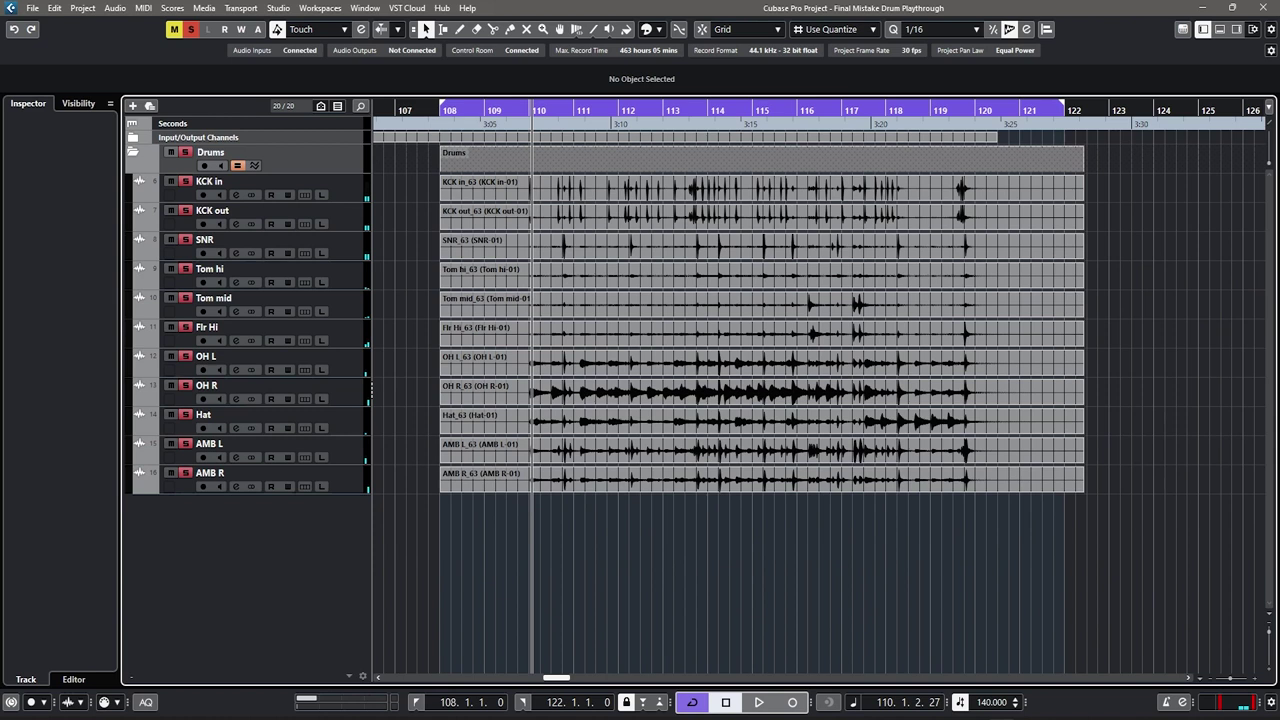
{"action": "scroll", "coordinate": [612, 540], "scroll_direction": "right", "scroll_amount": 2}
{"action": "scroll", "coordinate": [612, 540], "scroll_direction": "down", "scroll_amount": 1}
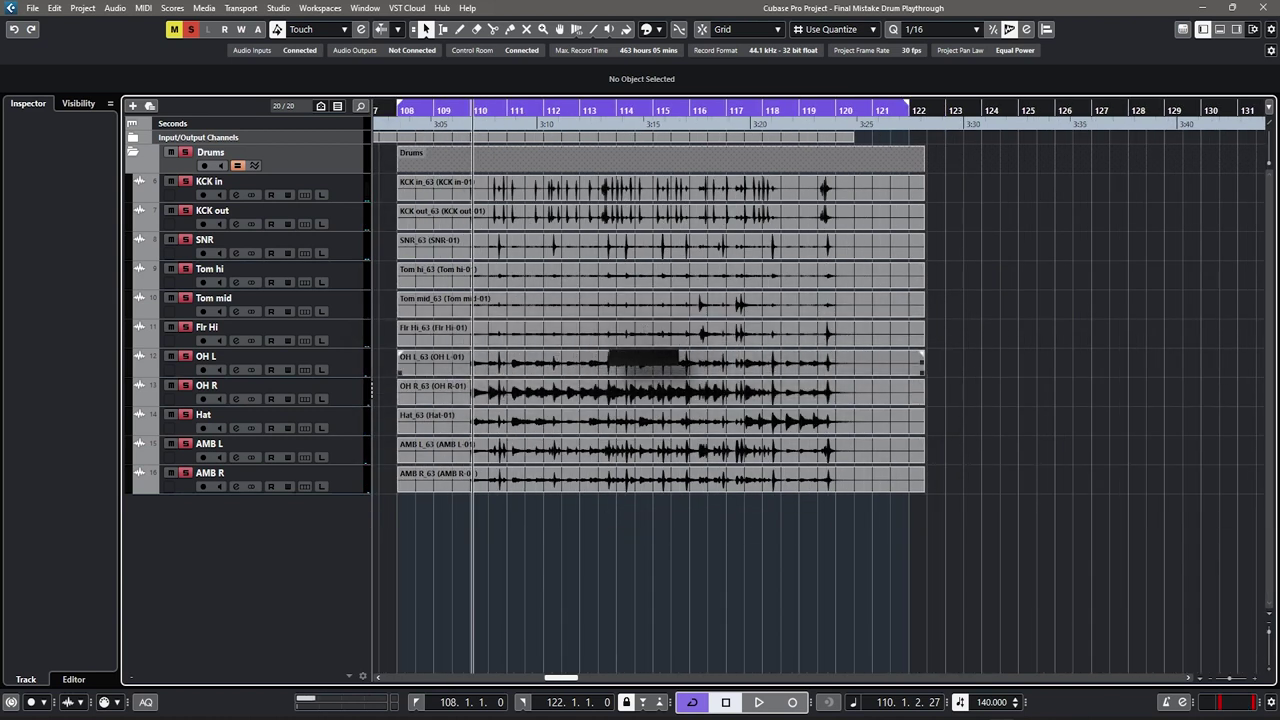
{"action": "key", "text": "h"}
{"action": "key", "text": "h"}
{"action": "key", "text": "h"}
{"action": "key", "text": "h"}
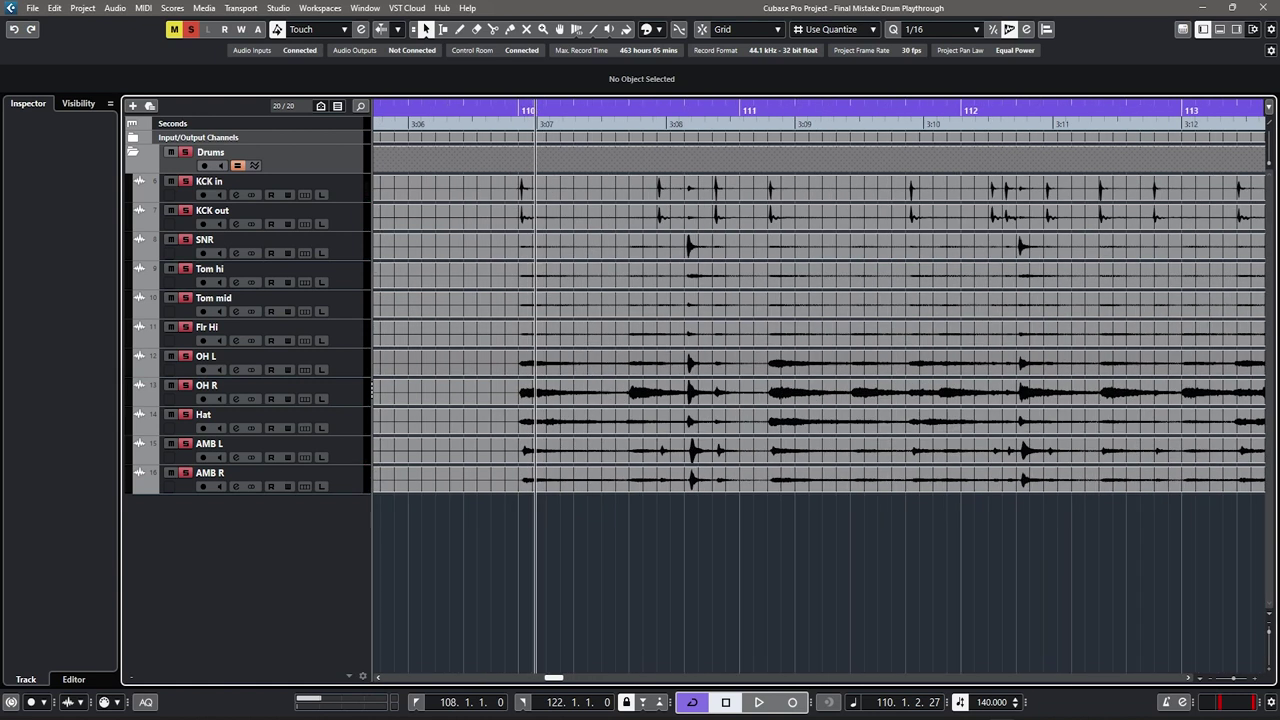
{"action": "key", "text": "g"}
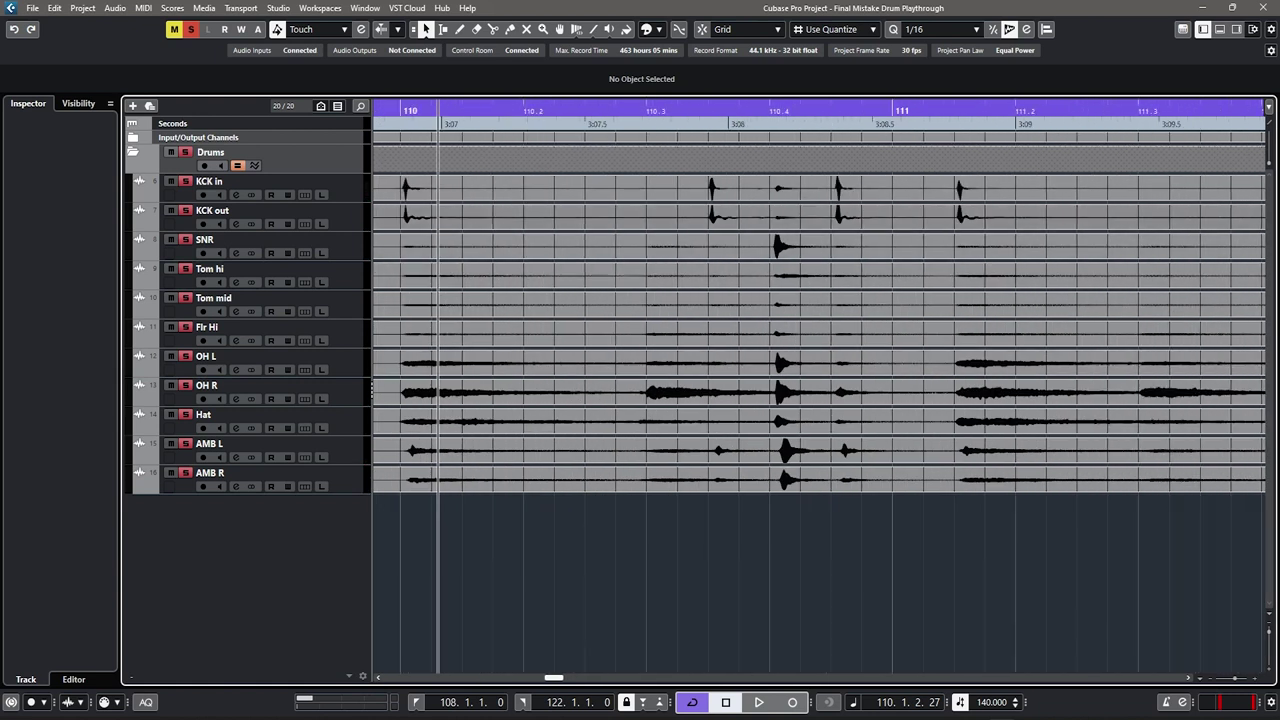
{"action": "key", "text": "g"}
{"action": "key", "text": "g"}
{"action": "key", "text": "g"}
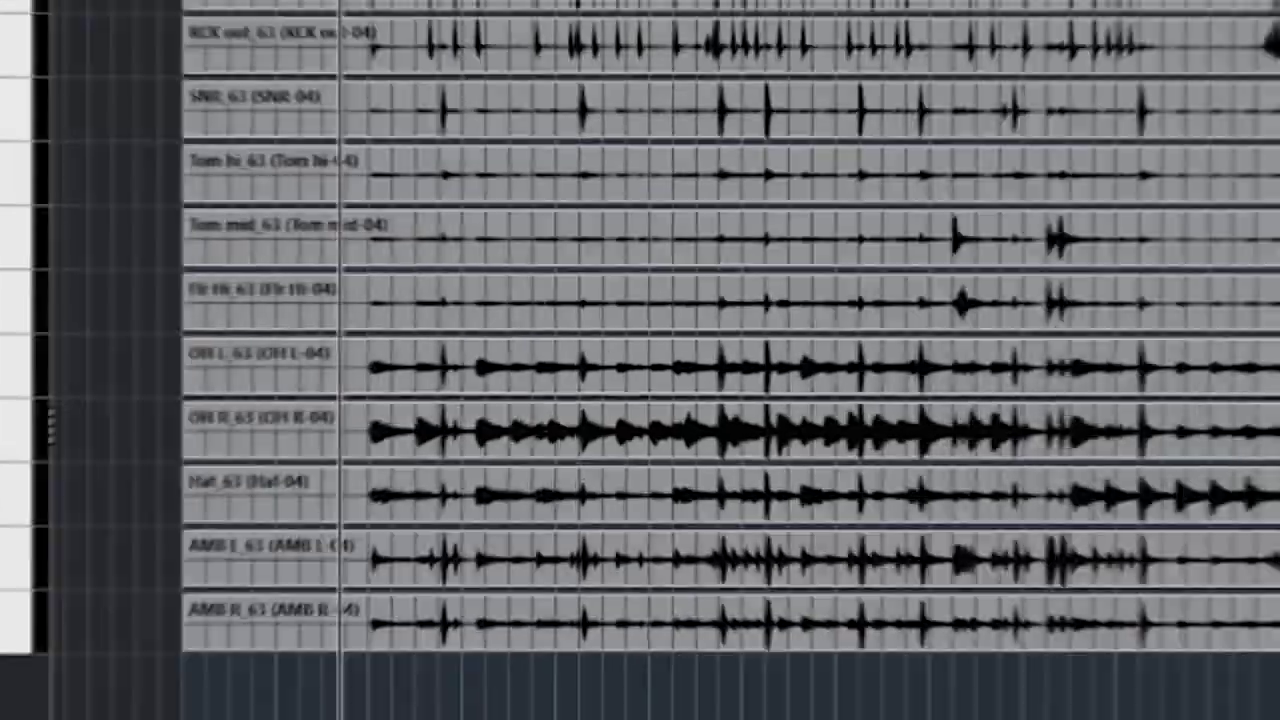
{"action": "scroll", "coordinate": [557, 360], "scroll_direction": "down", "scroll_amount": 4}
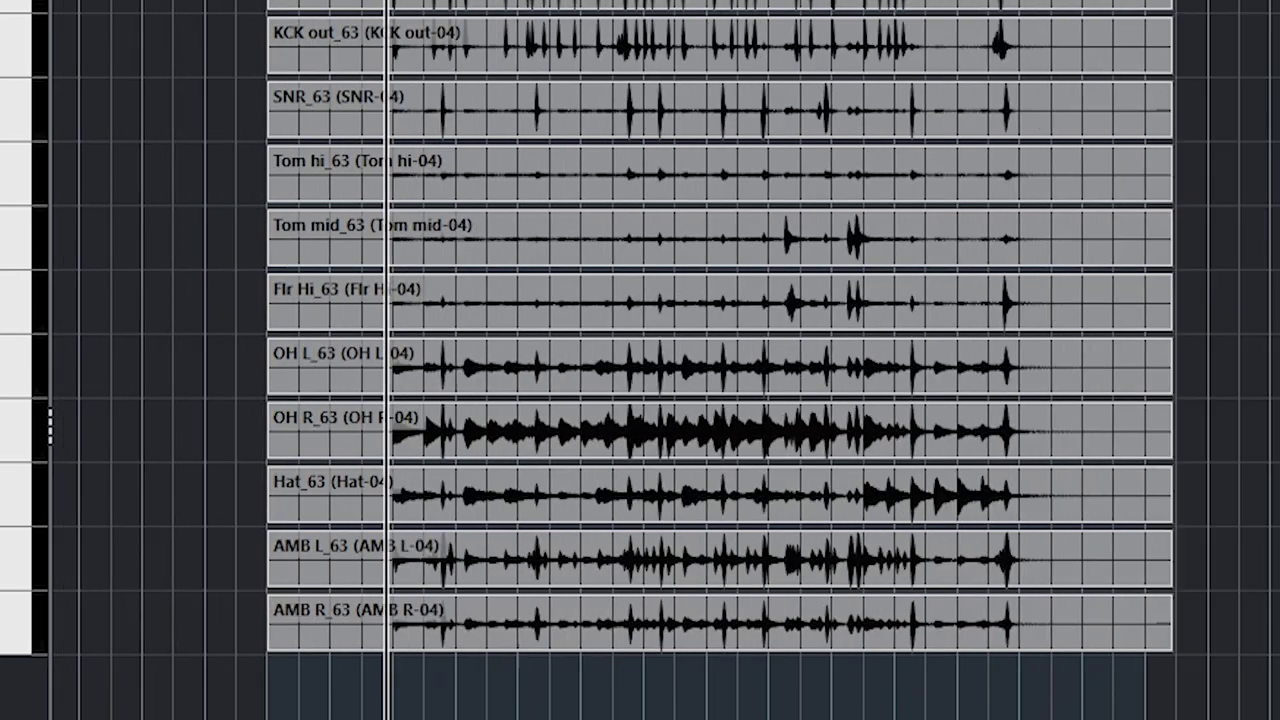
{"action": "scroll", "coordinate": [557, 360], "scroll_direction": "up", "scroll_amount": 4}
{"action": "scroll", "coordinate": [705, 431], "scroll_direction": "down", "scroll_amount": 4}
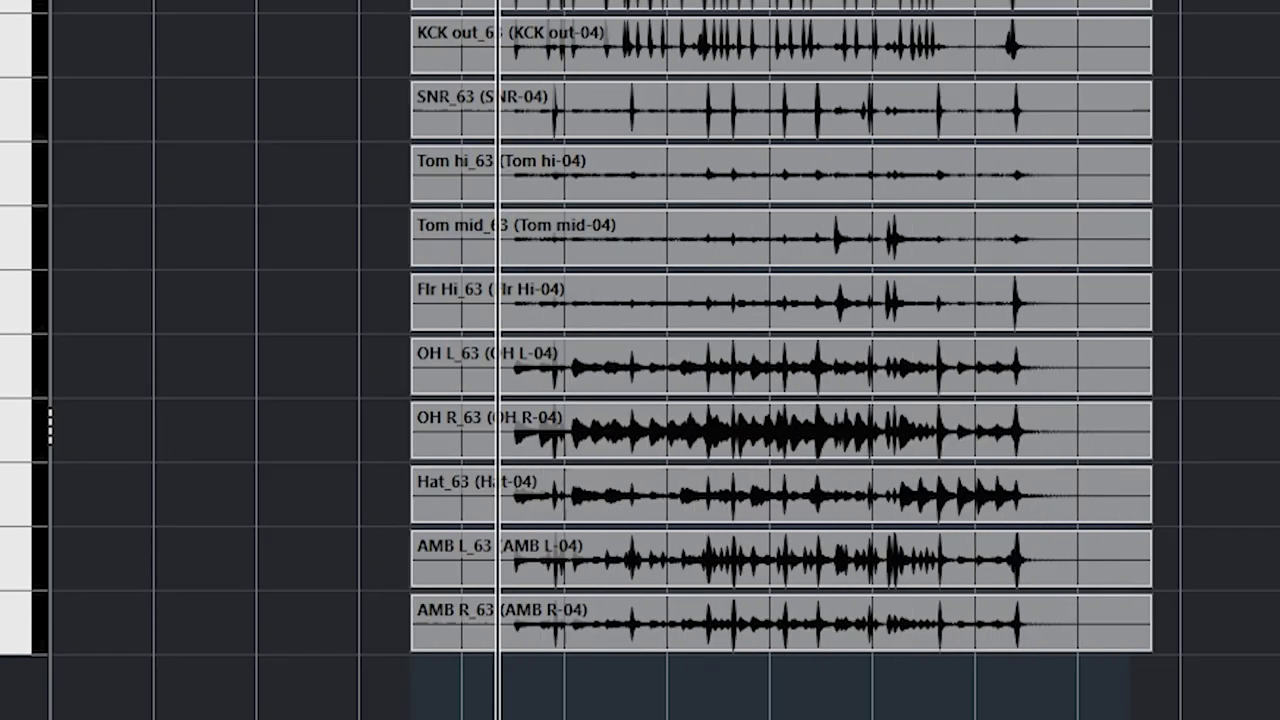
{"action": "scroll", "coordinate": [705, 372], "scroll_direction": "up", "scroll_amount": 4}
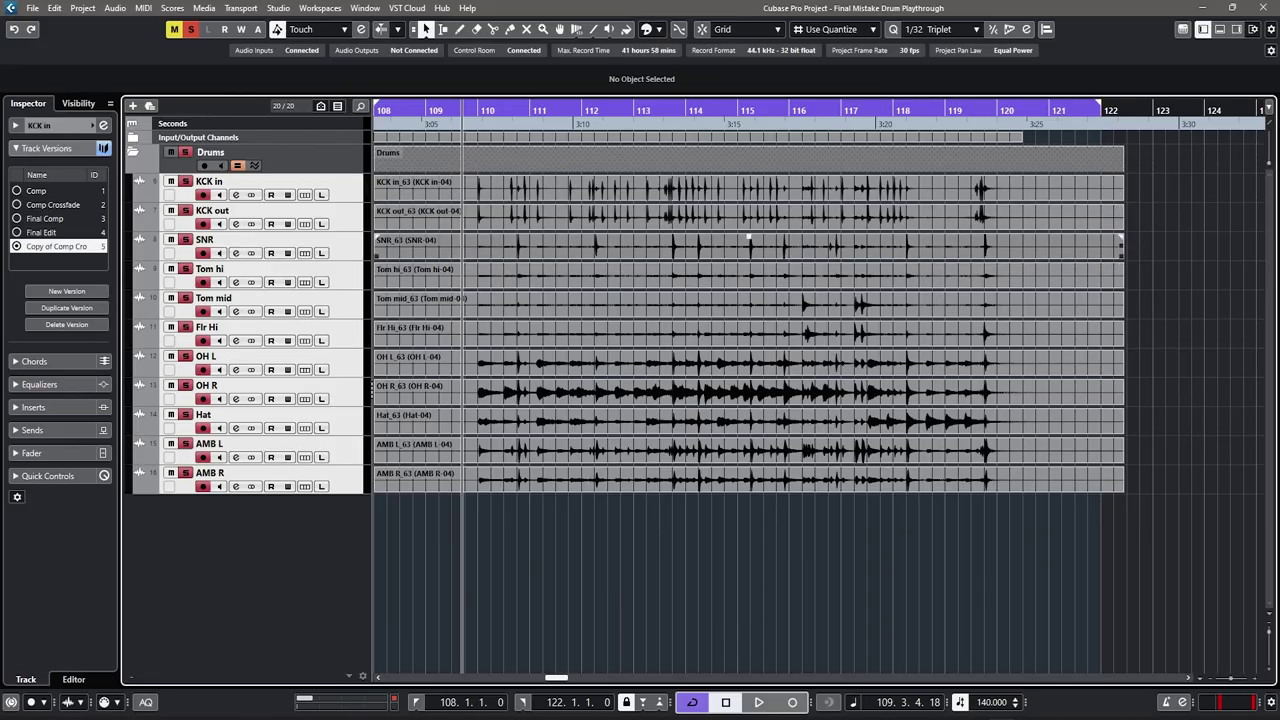
{"action": "scroll", "coordinate": [639, 275], "scroll_direction": "up", "scroll_amount": 1}
{"action": "scroll", "coordinate": [530, 275], "scroll_direction": "down", "scroll_amount": 3}
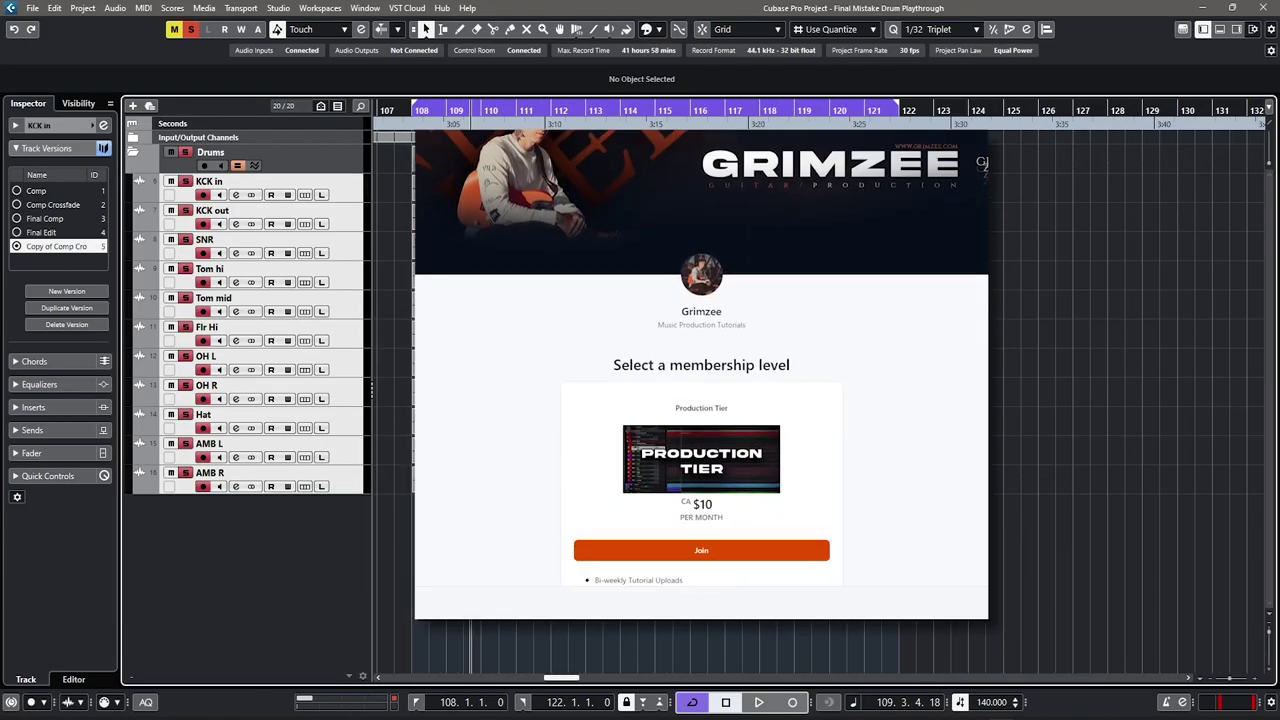
{"action": "key", "text": "h"}
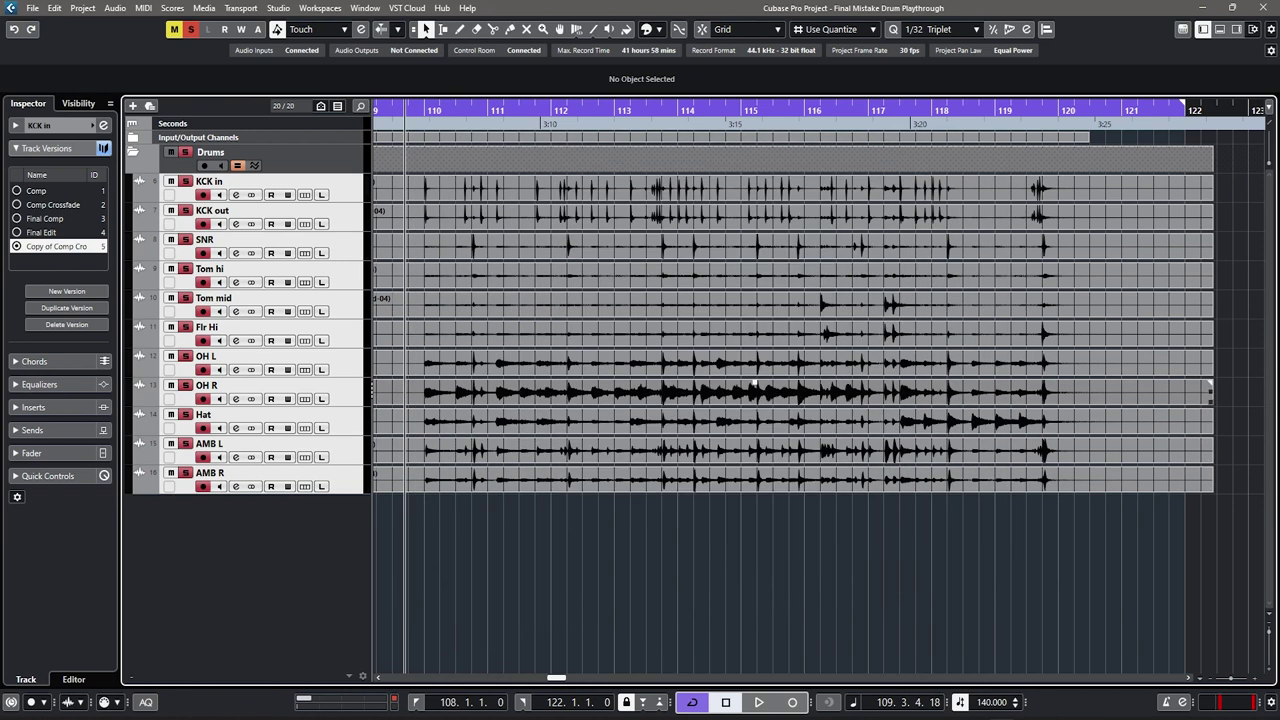
{"action": "key", "text": "g"}
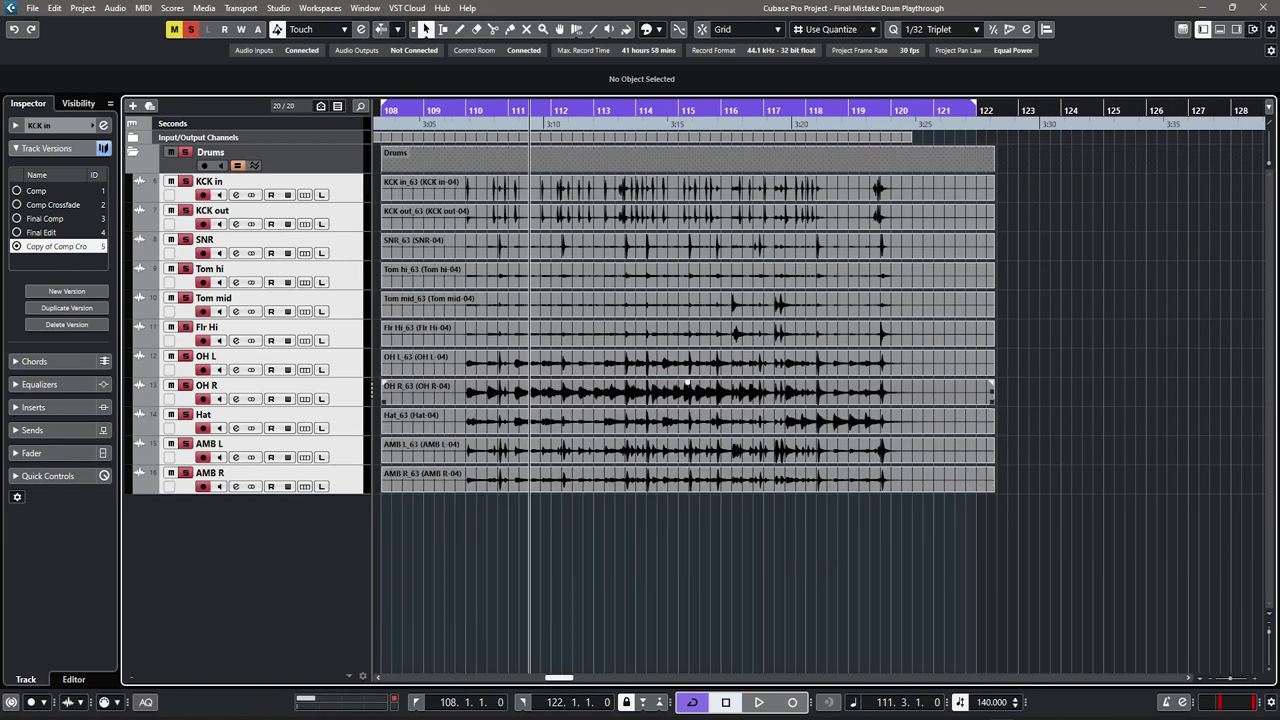
{"action": "key", "text": "ctrl+a"}
{"action": "left_click", "coordinate": [552, 550]}
{"action": "left_click_drag", "start_coordinate": [550, 113], "coordinate": [563, 135]}
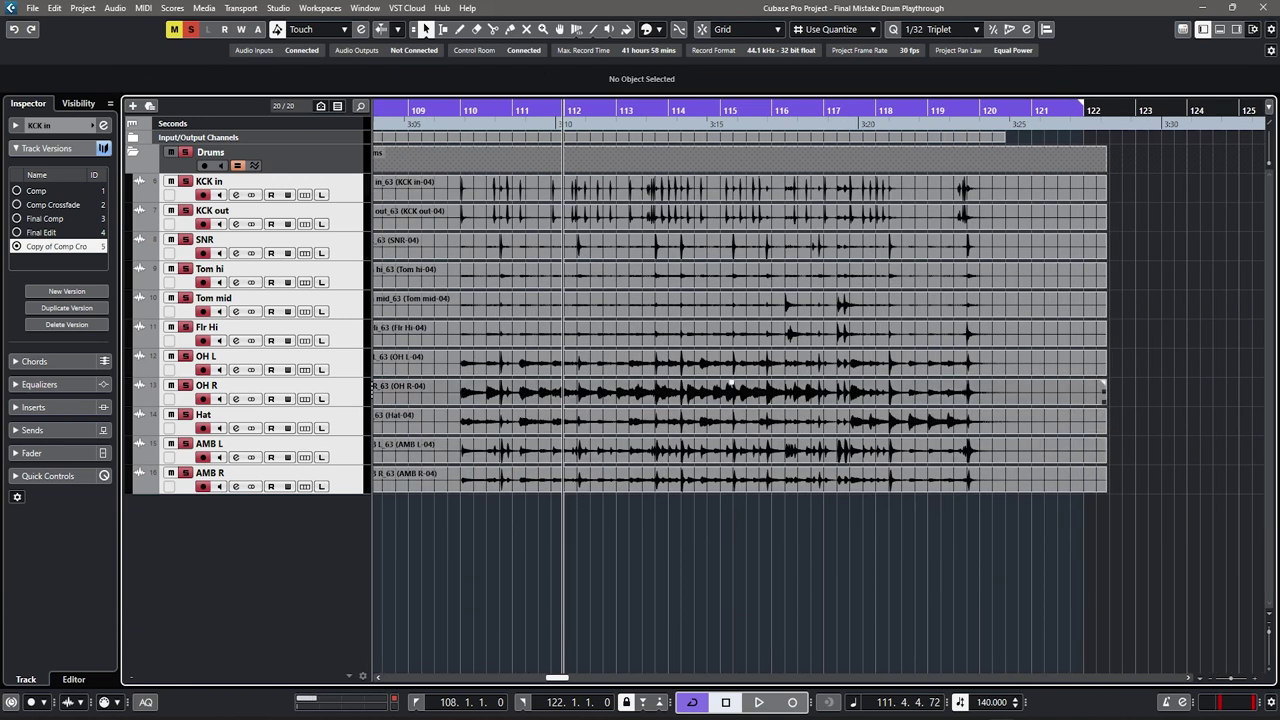
{"action": "key", "text": "ctrl+a"}
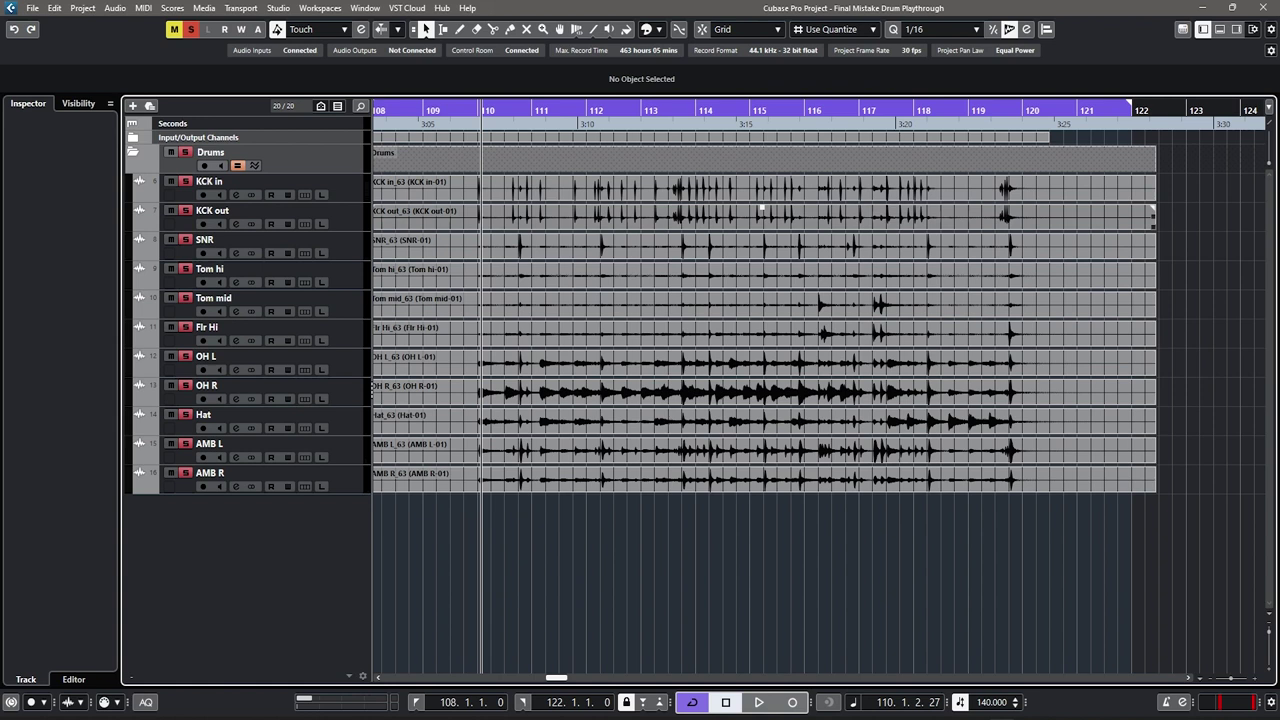
Step: Enable phase-coherent AudioWarp on the Drums folder track and select the grouped drum clips through the KCK out clip
{"action": "left_click", "coordinate": [300, 155]}
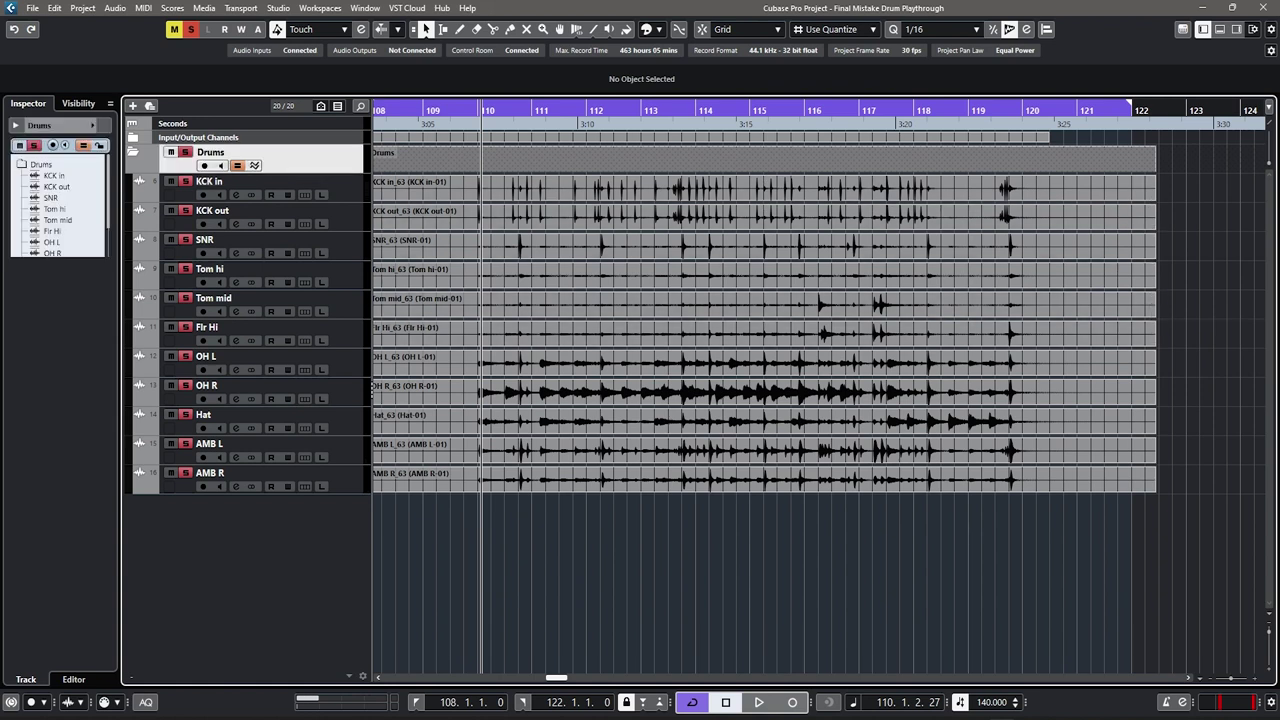
{"action": "left_click", "coordinate": [254, 166]}
{"action": "left_click_drag", "start_coordinate": [468, 112], "coordinate": [452, 112]}
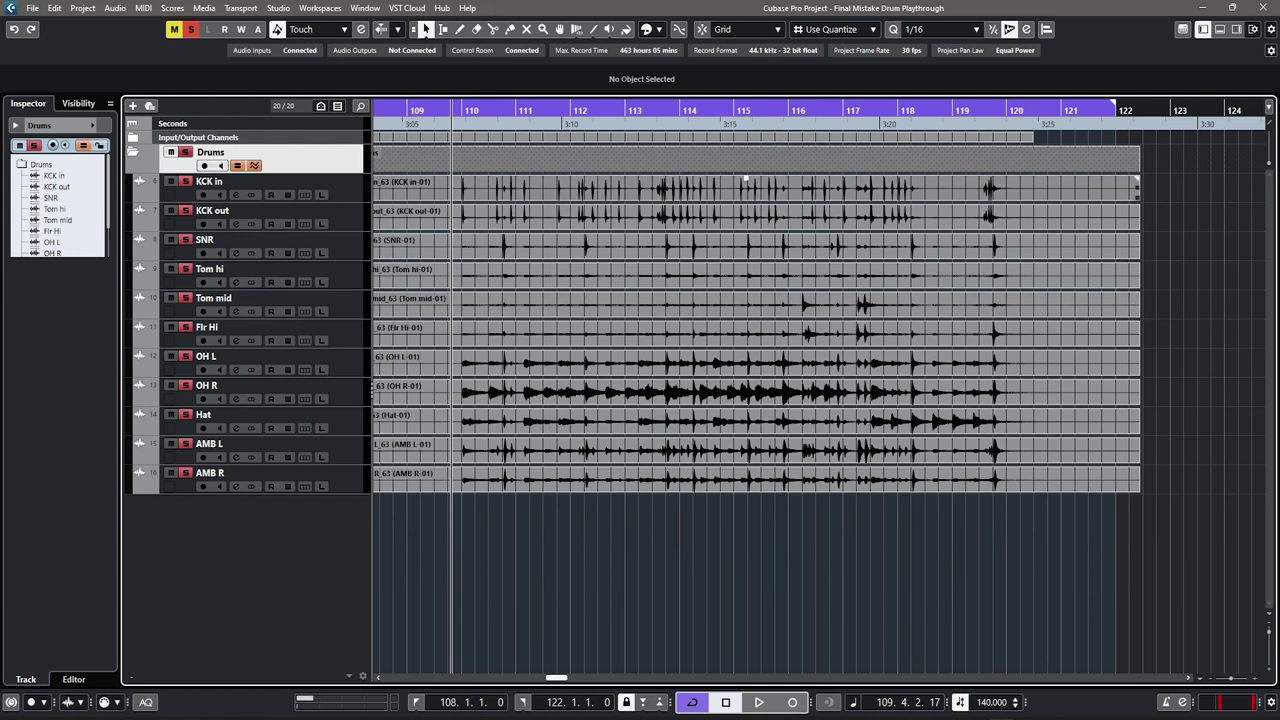
{"action": "left_click", "coordinate": [600, 216]}
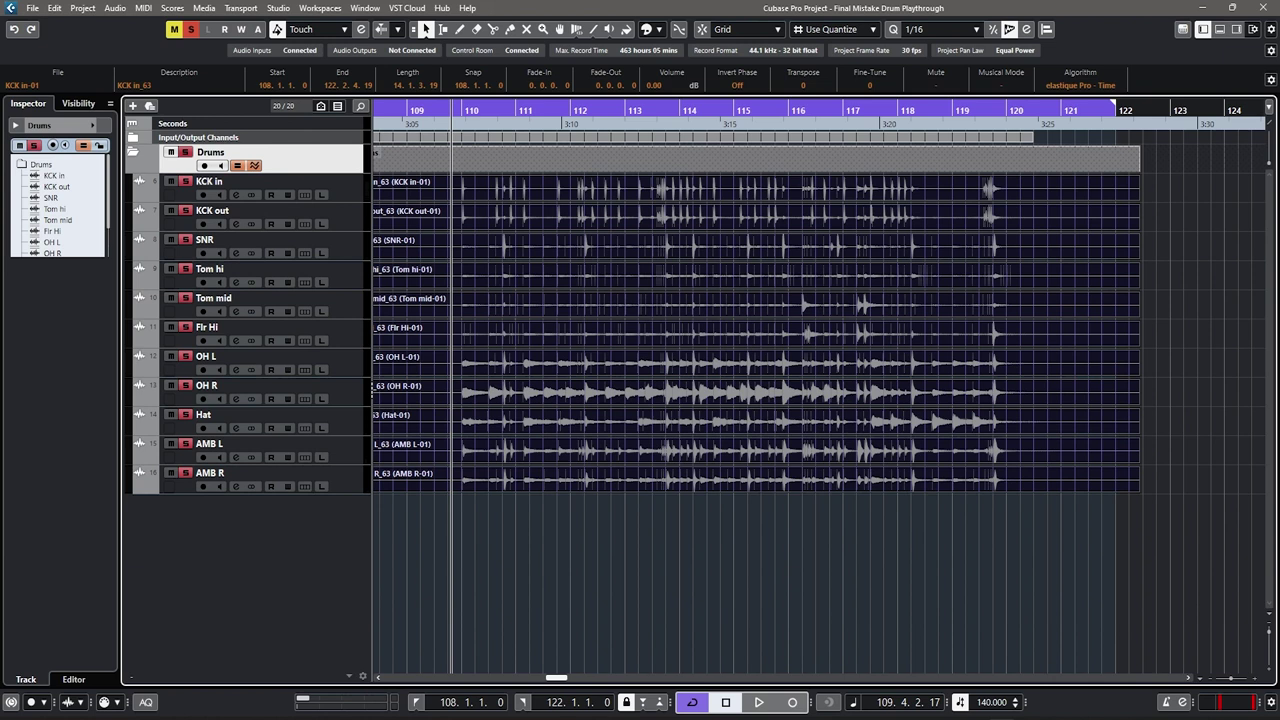
{"action": "left_click", "coordinate": [740, 560]}
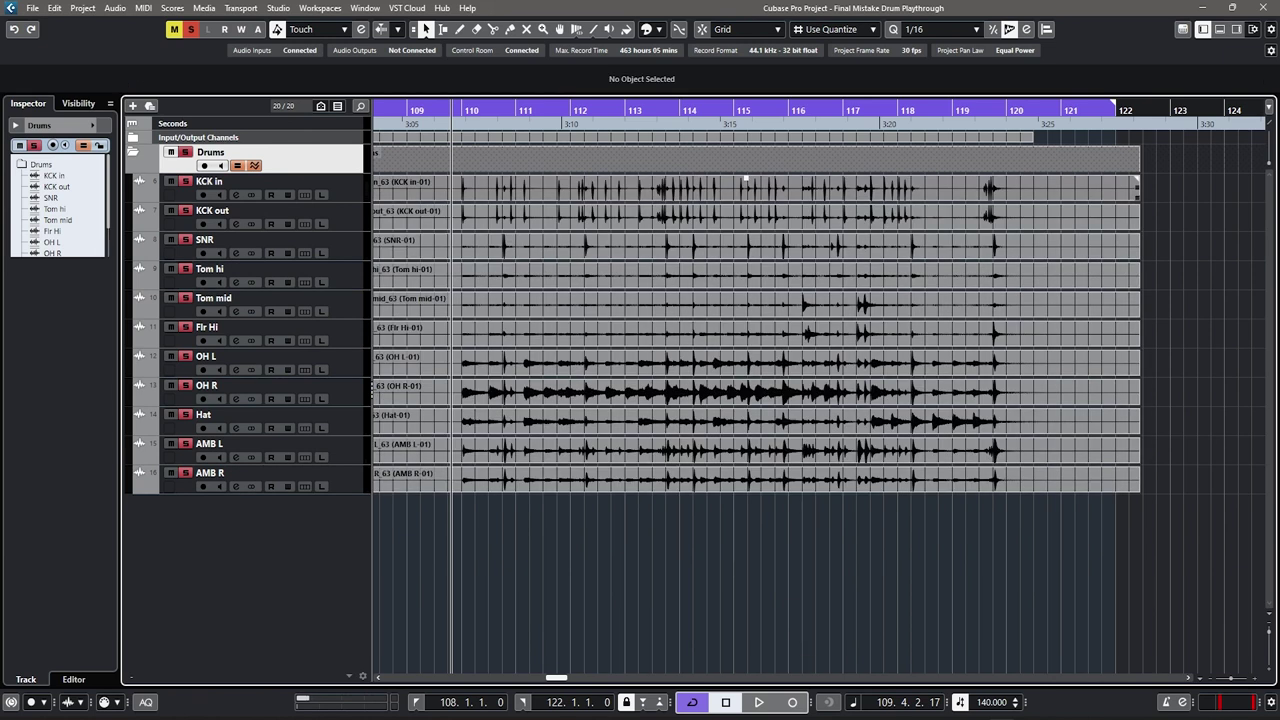
Step: Turn off both group editing and phase-coherent AudioWarp on the Drums folder track
{"action": "mouse_move", "coordinate": [457, 112]}
{"action": "left_mouse_down"}
{"action": "mouse_move", "coordinate": [517, 150]}
{"action": "mouse_move", "coordinate": [457, 135]}
{"action": "left_mouse_up"}
{"action": "left_click", "coordinate": [590, 190]}
{"action": "scroll", "coordinate": [590, 190], "scroll_direction": "down", "scroll_amount": 3}
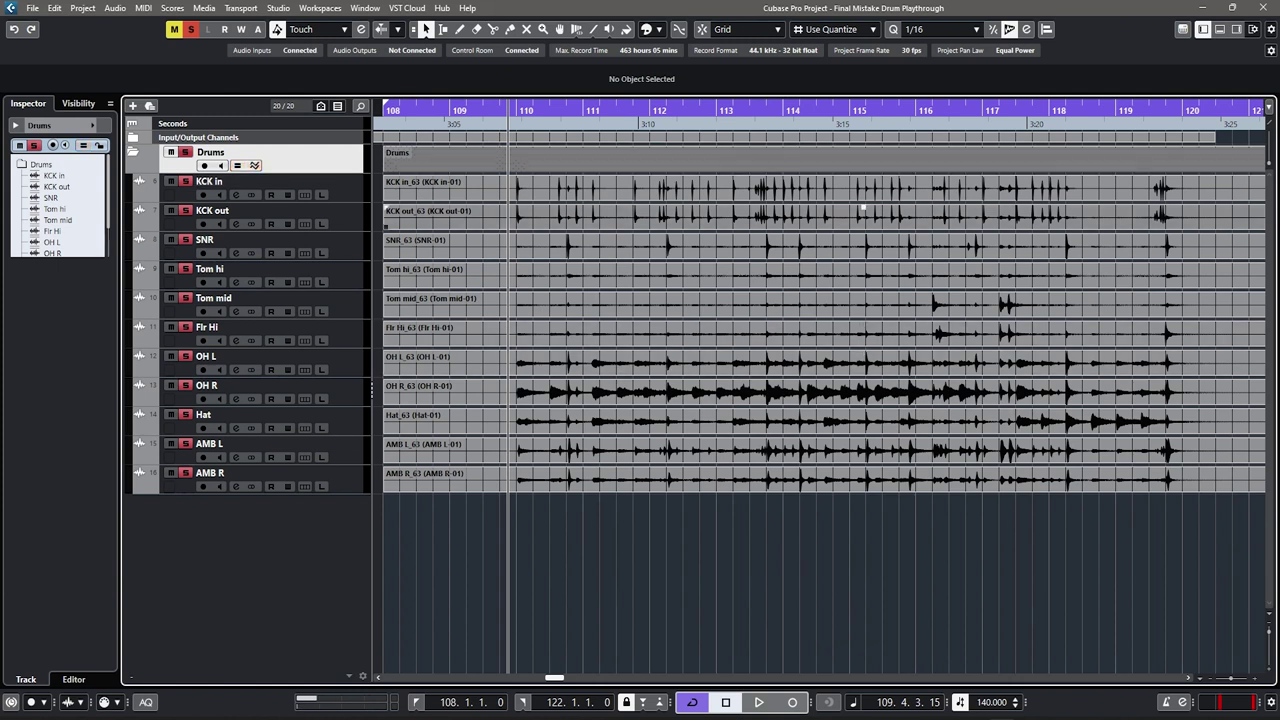
Step: Open the bounced KCK in clip in the Sample Editor and set its hitpoint threshold to 49%
{"action": "double_click", "coordinate": [618, 195]}
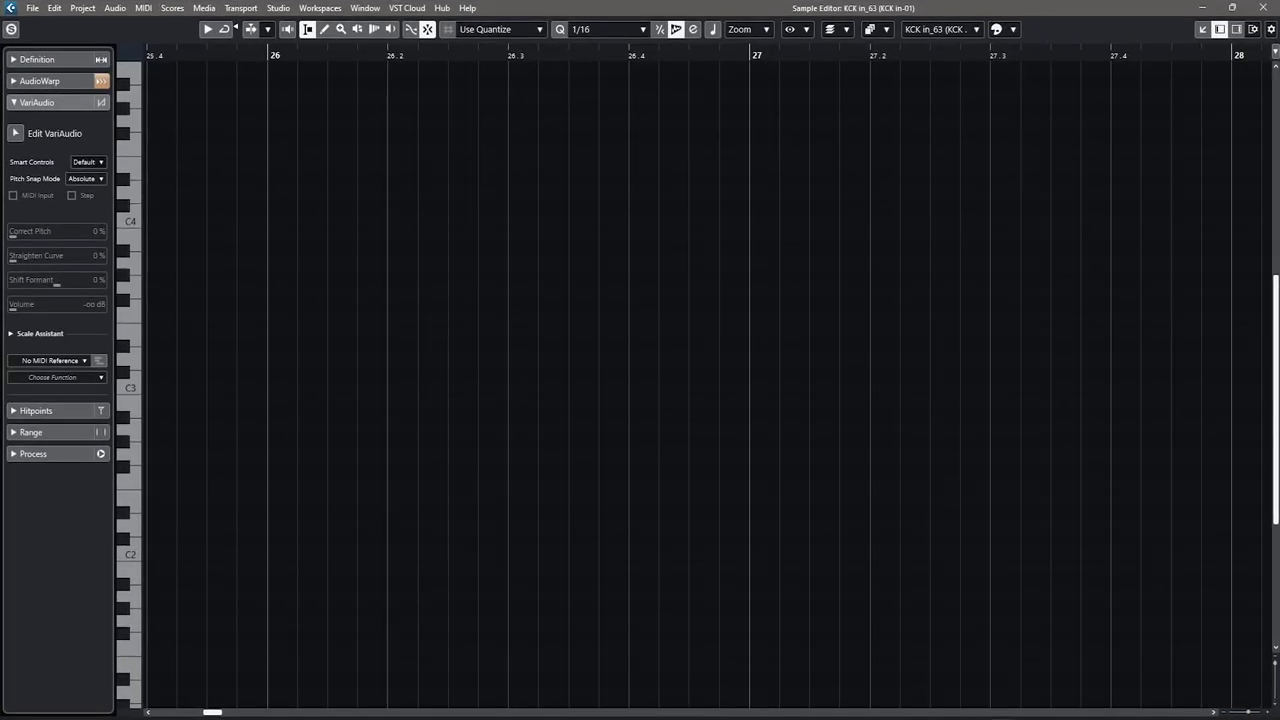
{"action": "left_click", "coordinate": [52, 411]}
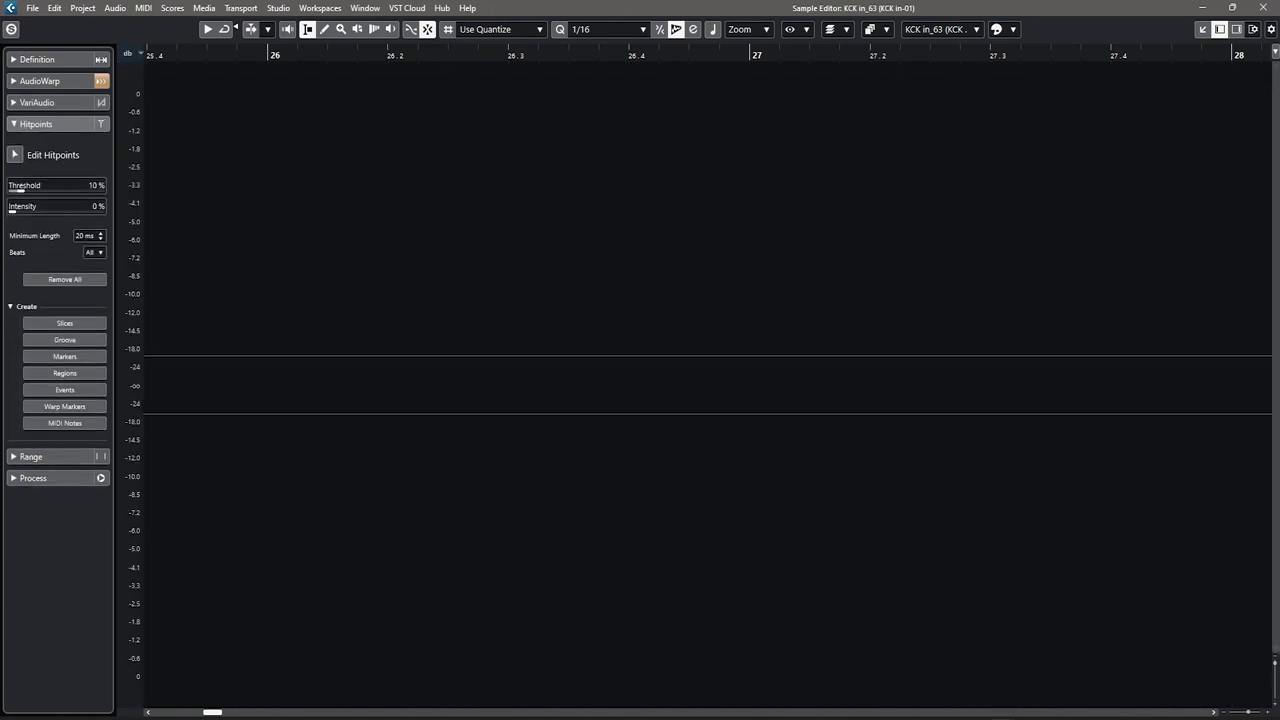
{"action": "left_click_drag", "start_coordinate": [101, 190], "coordinate": [71, 190]}
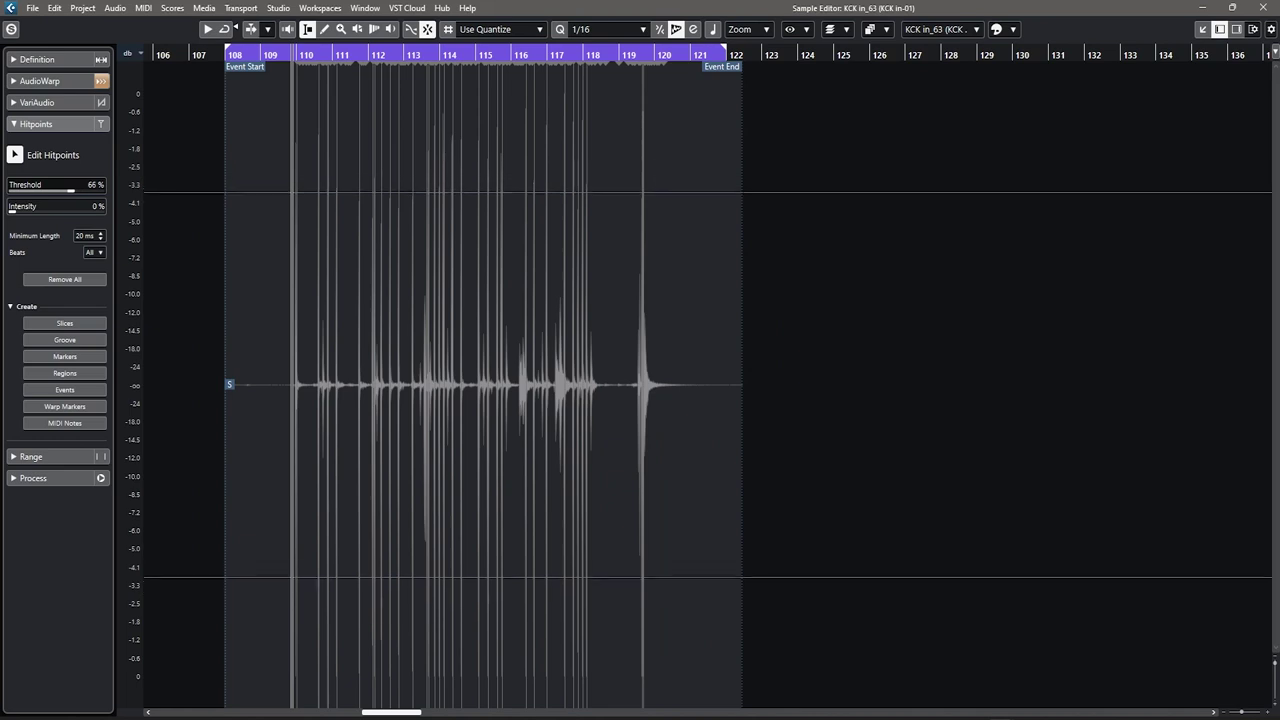
{"action": "left_click_drag", "start_coordinate": [71, 190], "coordinate": [56, 190]}
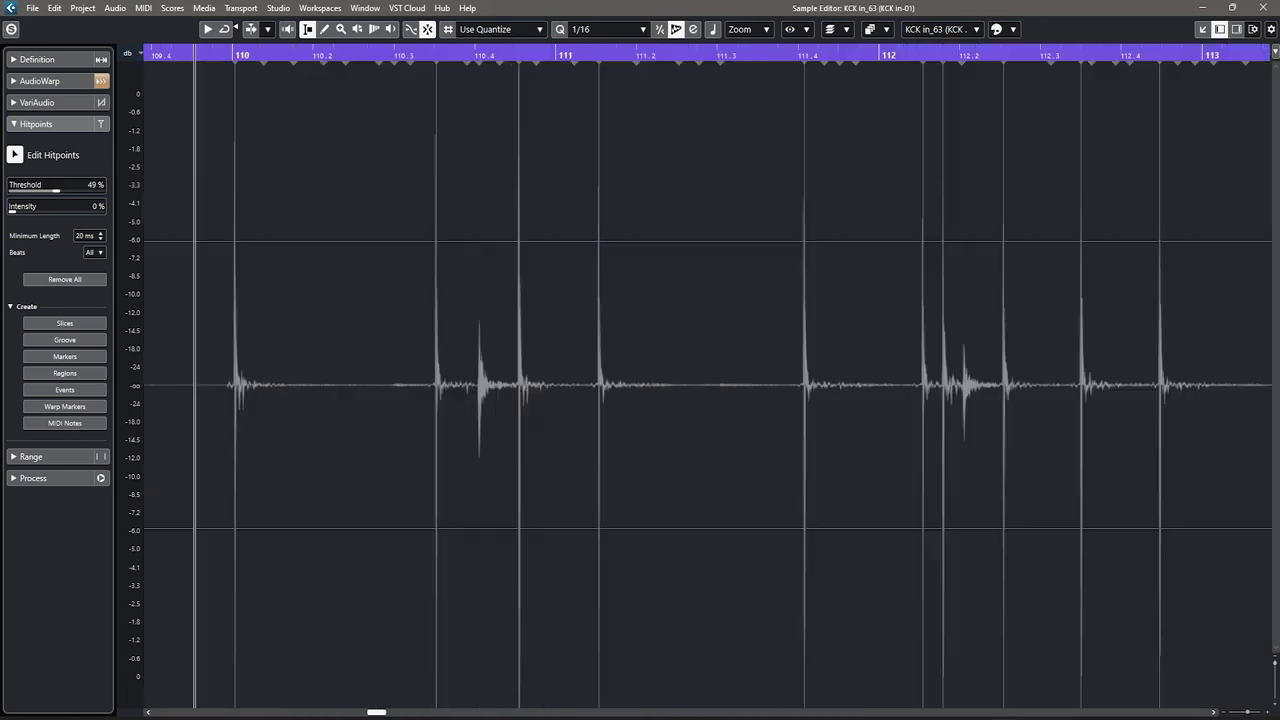
{"action": "scroll", "coordinate": [306, 385], "scroll_direction": "up", "scroll_amount": 1}
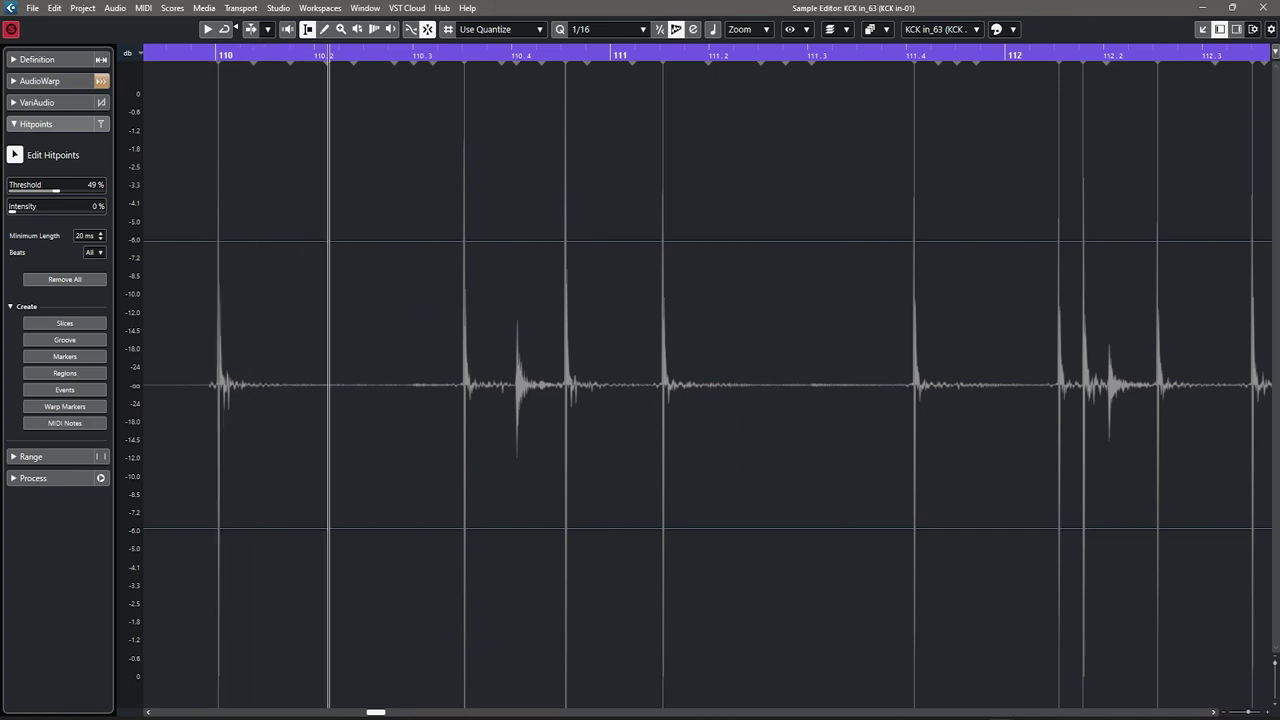
{"action": "key", "text": "h"}
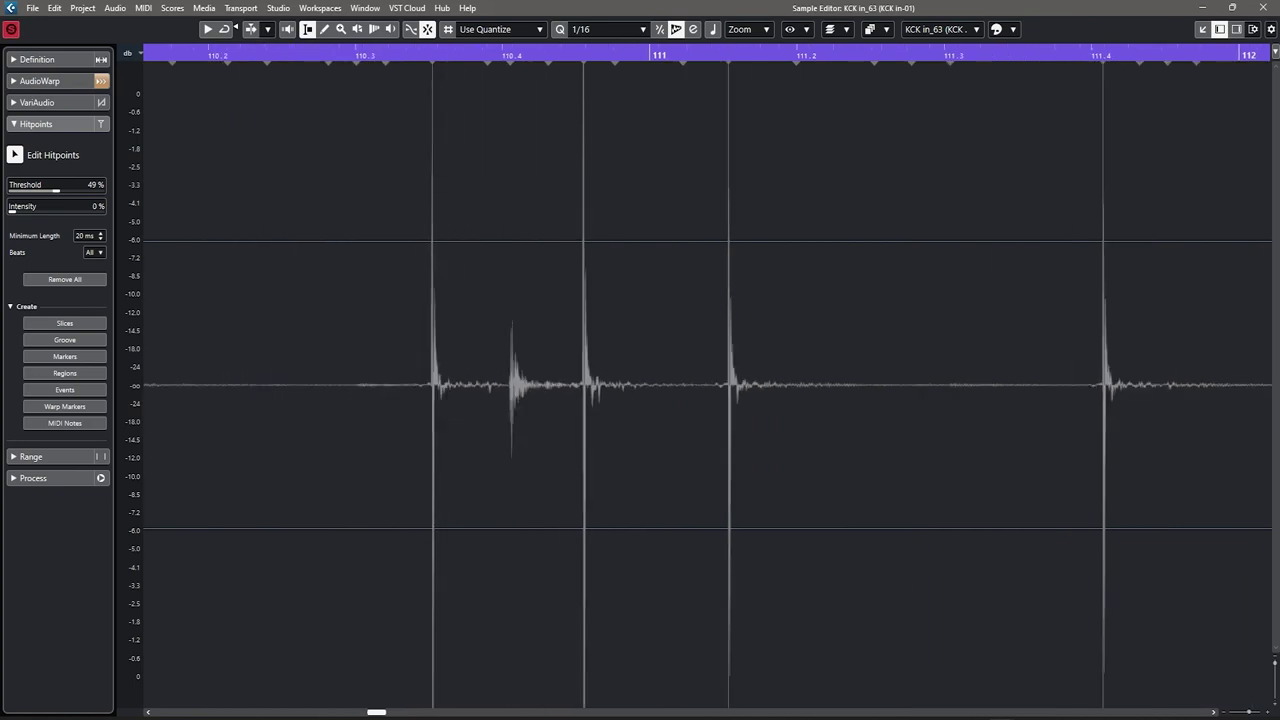
Step: Try the KCK in hitpoint threshold at 15% and at 100% to compare which hits get detected
{"action": "left_click_drag", "start_coordinate": [56, 190], "coordinate": [25, 190]}
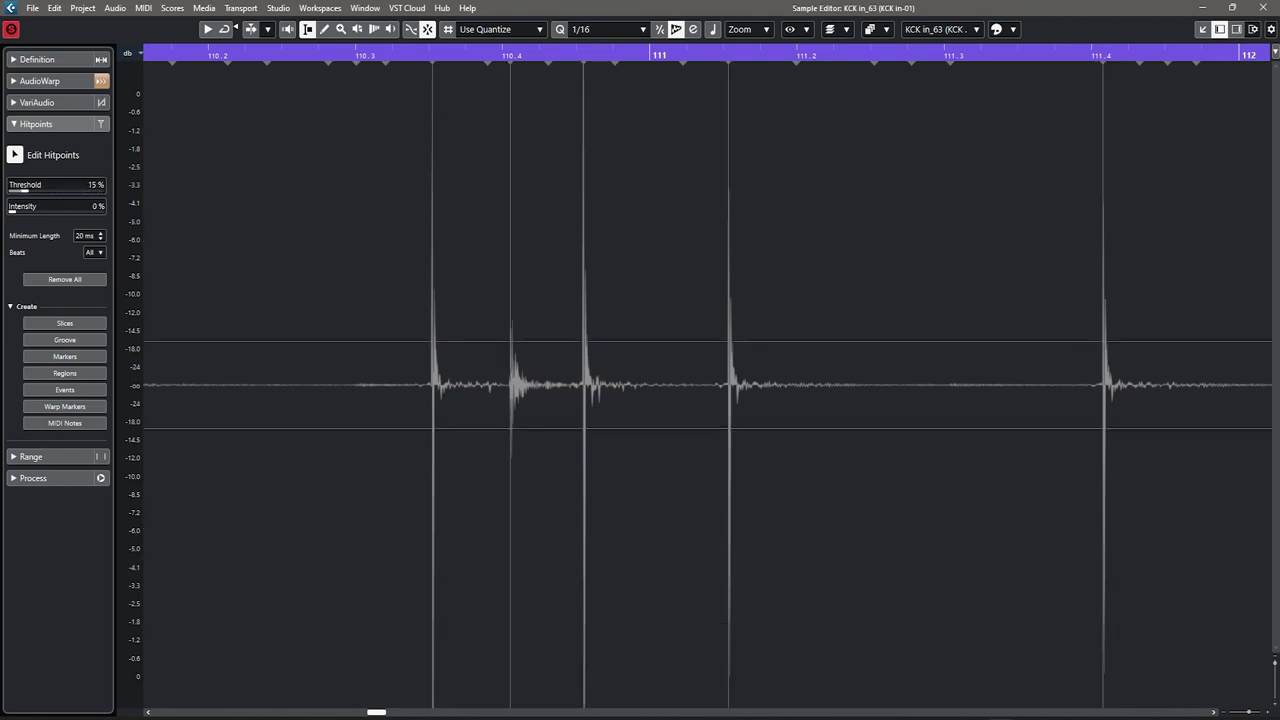
{"action": "left_click_drag", "start_coordinate": [25, 190], "coordinate": [102, 190]}
{"action": "scroll", "coordinate": [532, 385], "scroll_direction": "down", "scroll_amount": 5}
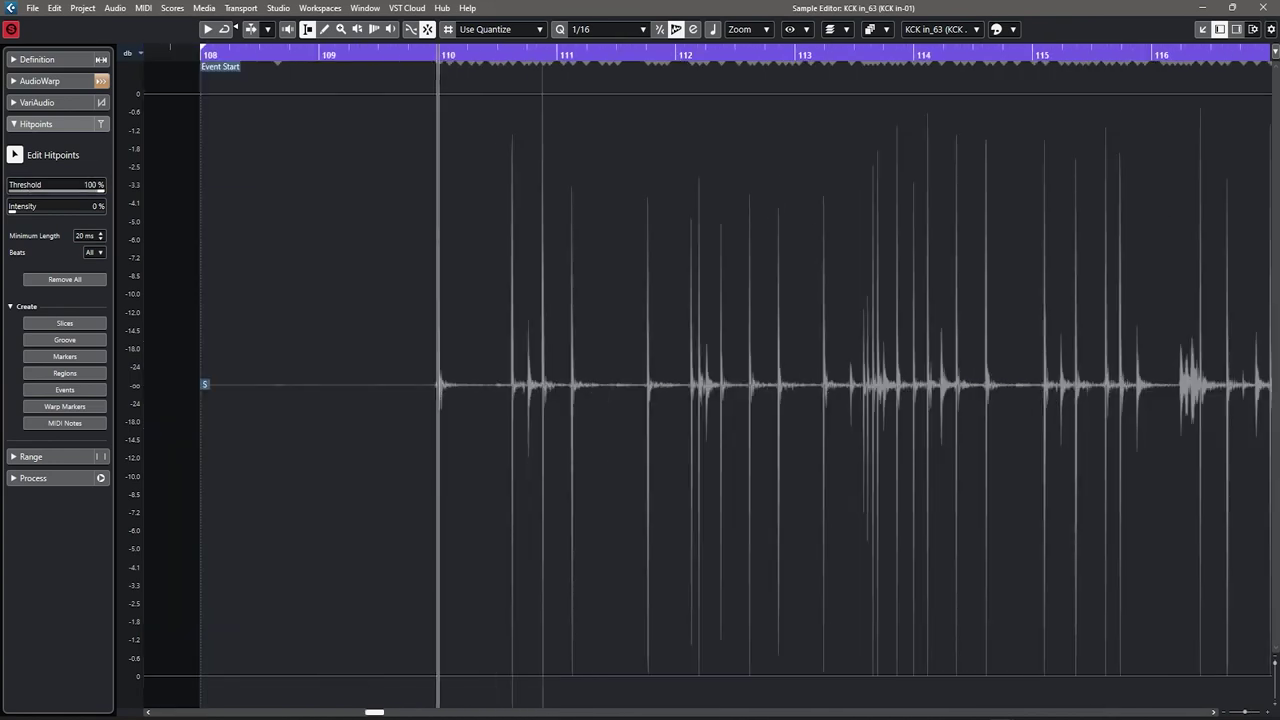
Step: Set the KCK in hitpoint threshold to 57% and play back the slice starting at the kick on bar 110
{"action": "left_click_drag", "start_coordinate": [101, 190], "coordinate": [63, 190]}
{"action": "scroll", "coordinate": [500, 385], "scroll_direction": "down", "scroll_amount": 4}
{"action": "scroll", "coordinate": [495, 385], "scroll_direction": "up", "scroll_amount": 7}
{"action": "key", "text": "h"}
{"action": "key", "text": "h"}
{"action": "key", "text": "h"}
{"action": "key", "text": "h"}
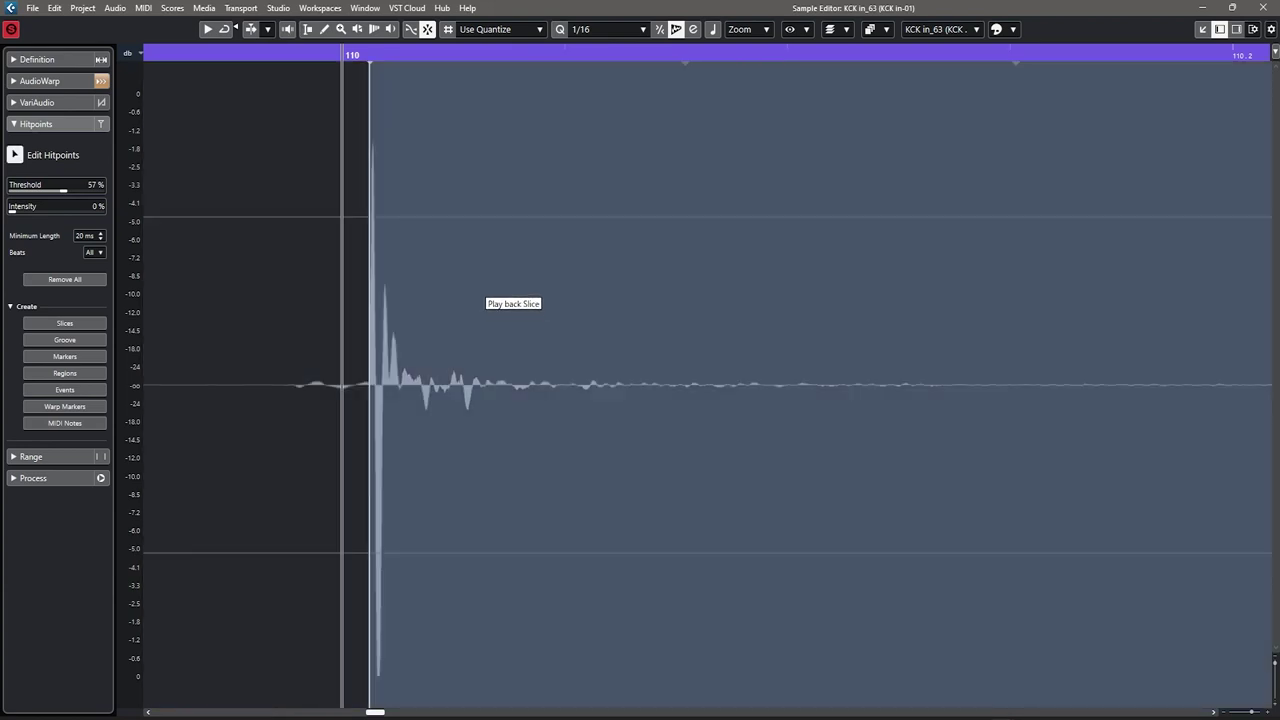
{"action": "left_click", "coordinate": [484, 292]}
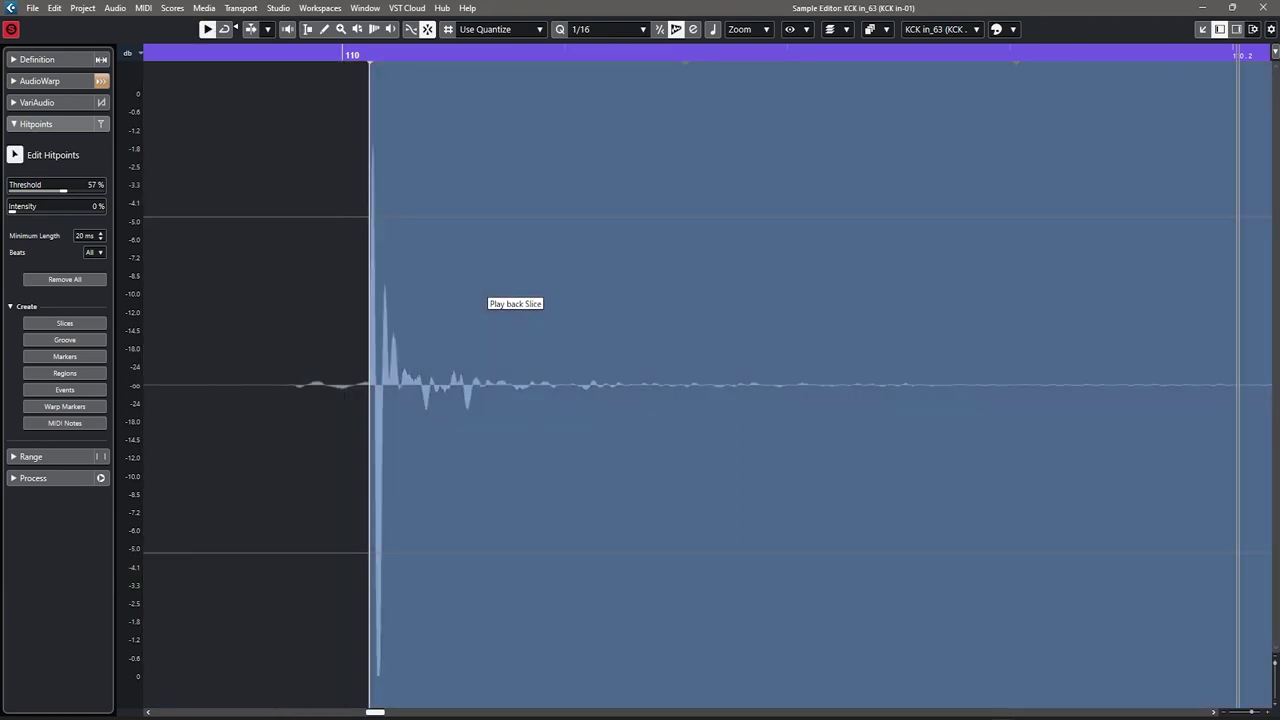
Step: Examine up close how the hitpoint at bar 110 lines up with the start of the kick transient, and audition its slice
{"action": "key", "text": "h"}
{"action": "key", "text": "h"}
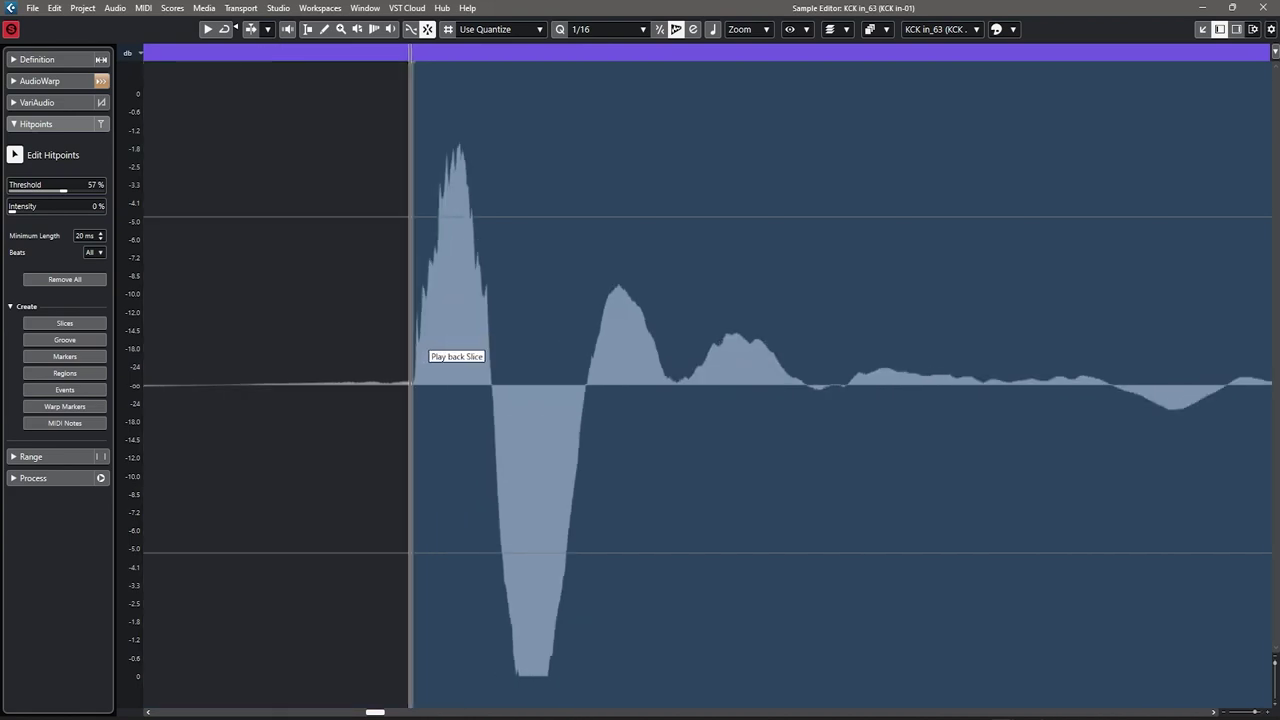
{"action": "key", "text": "h"}
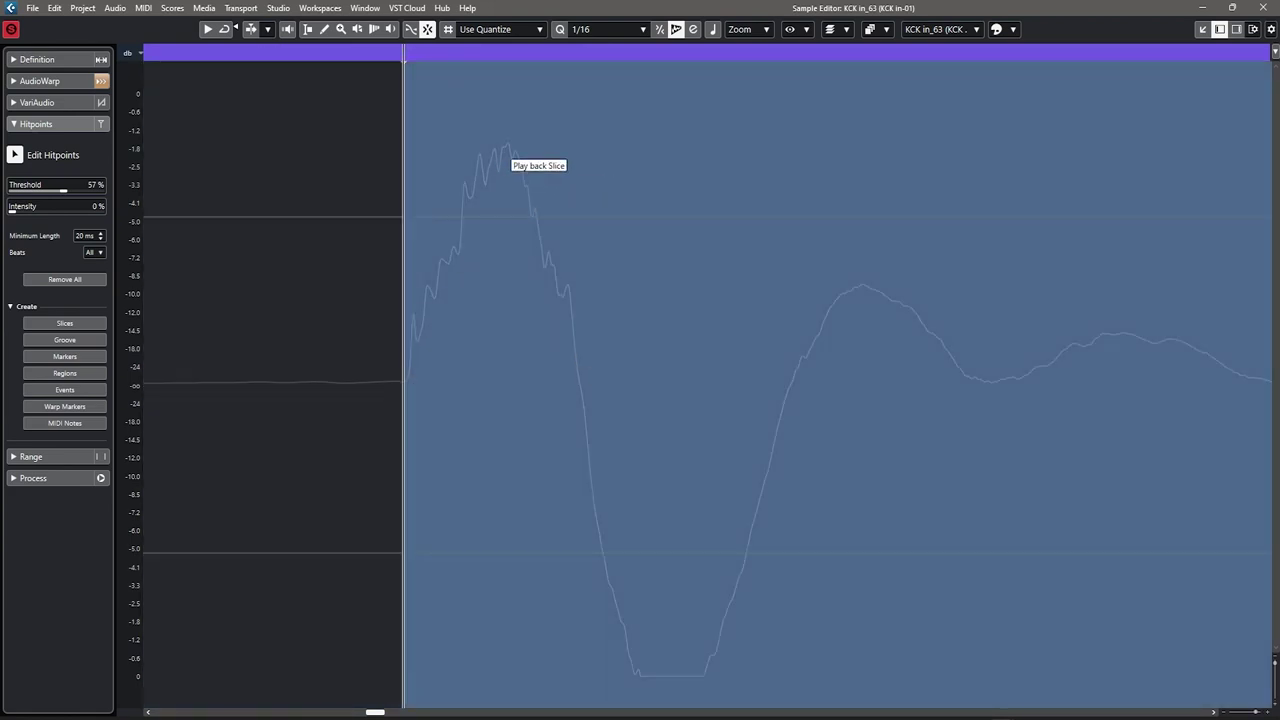
{"action": "key", "text": "g"}
{"action": "key", "text": "g"}
{"action": "key", "text": "g"}
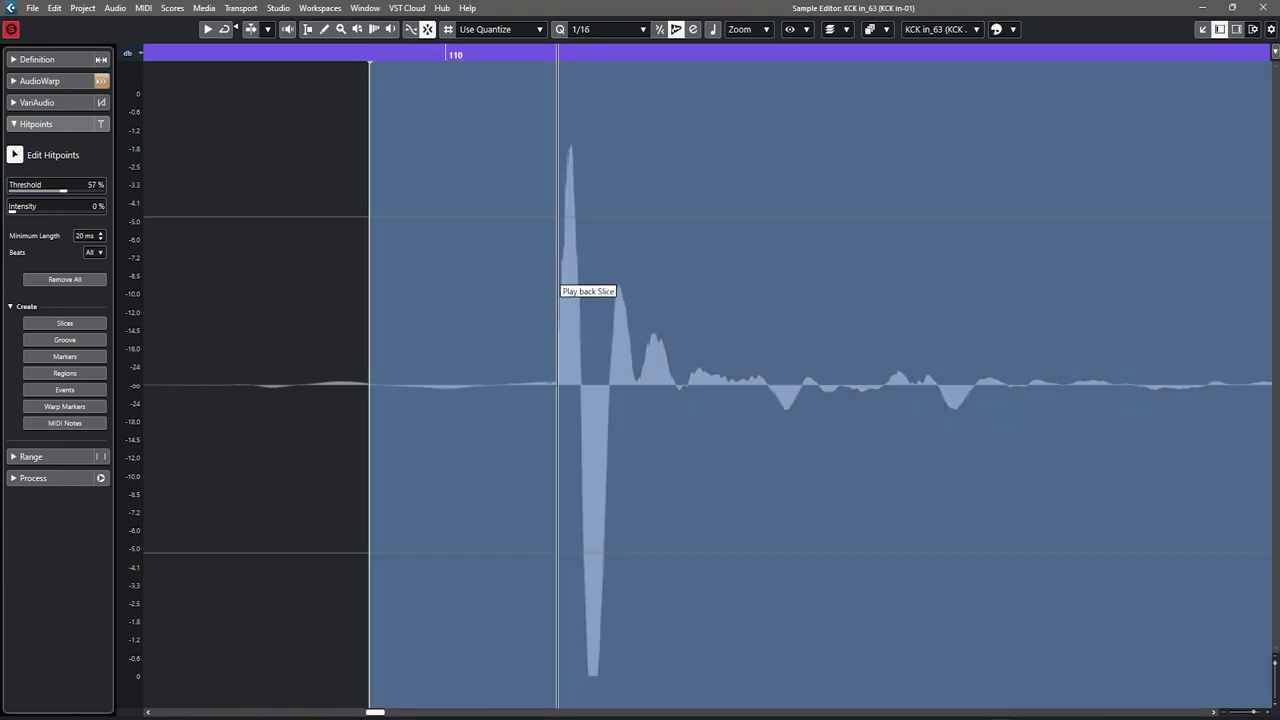
{"action": "left_click", "coordinate": [530, 314]}
{"action": "left_click", "coordinate": [576, 295]}
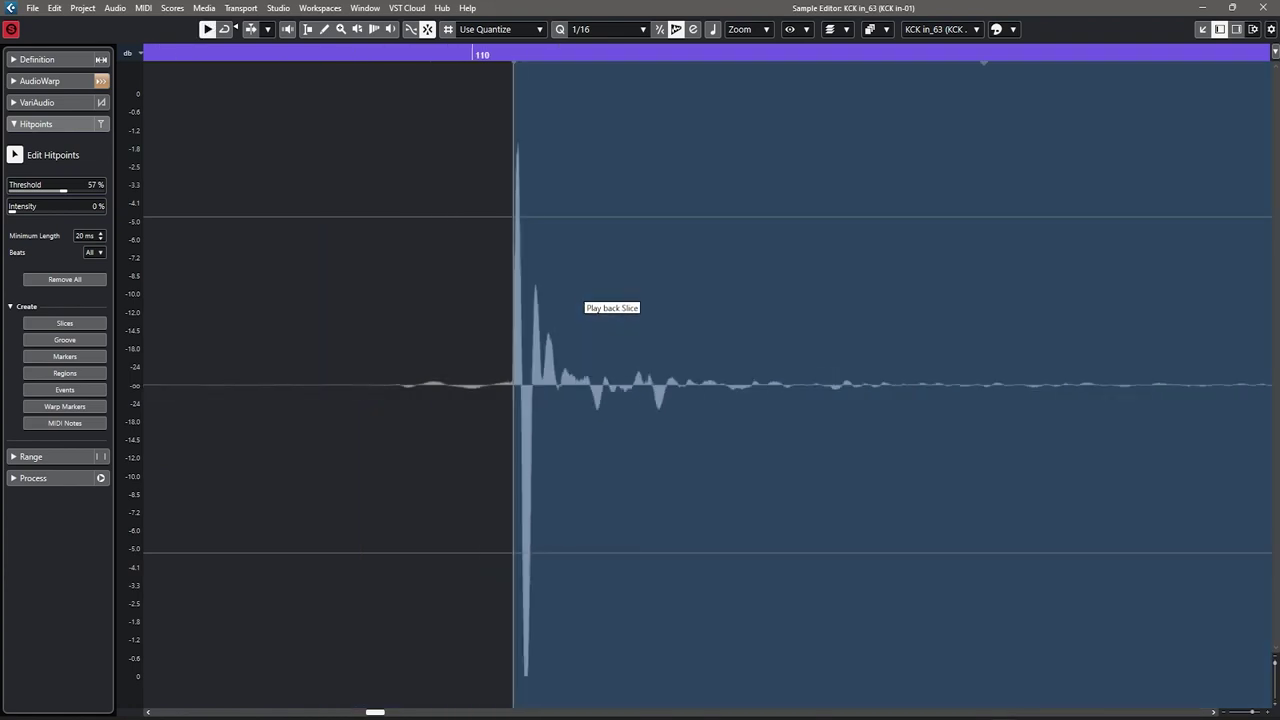
Step: Move on to the following kick hitpoints and check their placement against the transient onsets
{"action": "scroll", "coordinate": [574, 291], "scroll_direction": "up", "scroll_amount": 3}
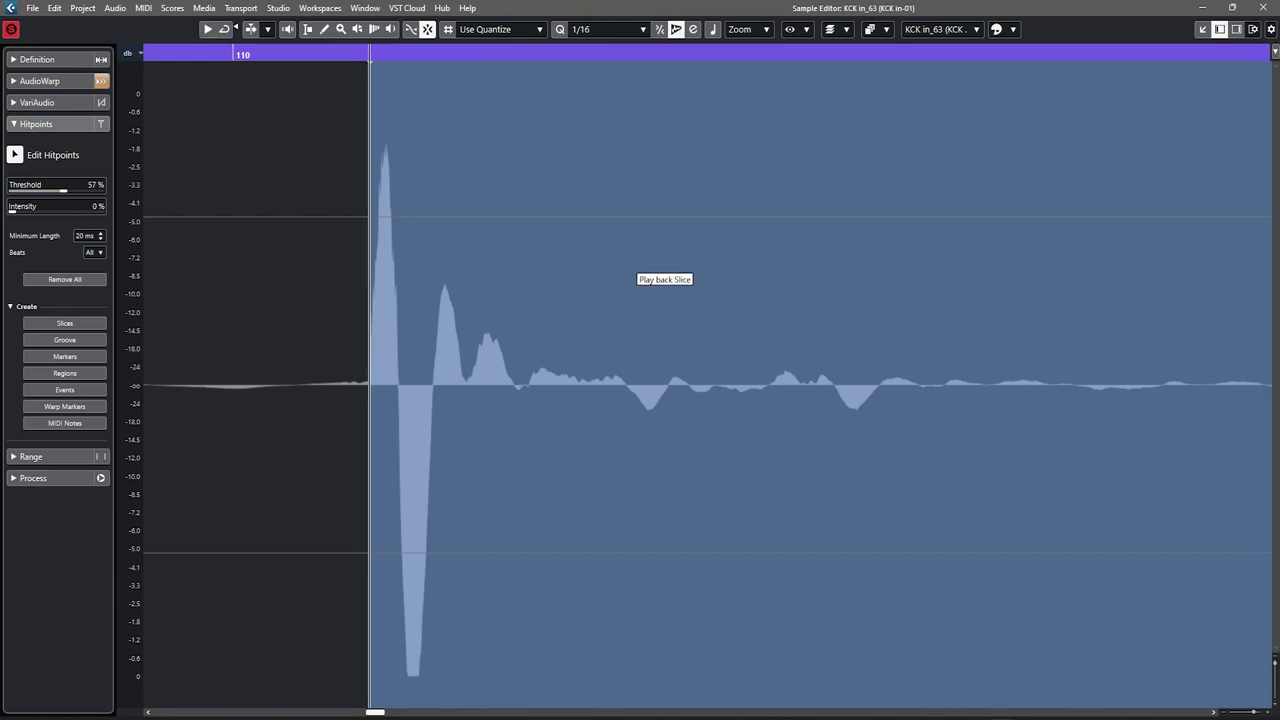
{"action": "key", "text": "Tab"}
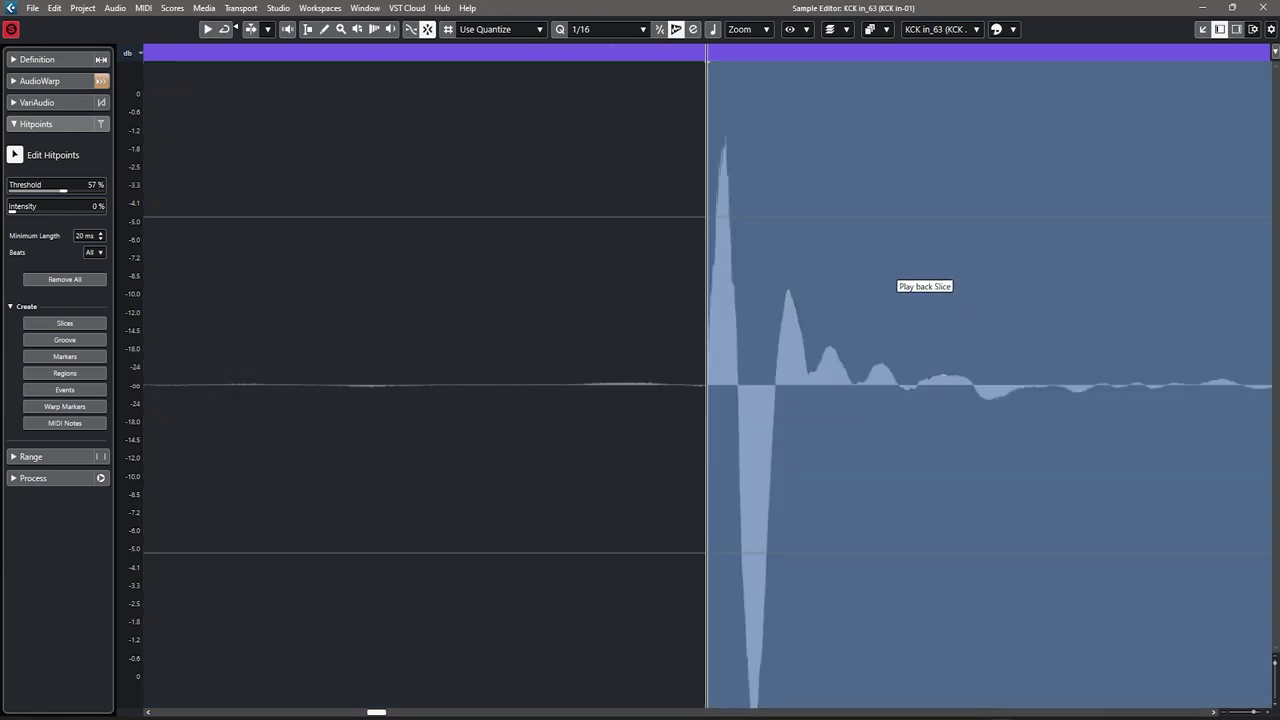
{"action": "left_click", "coordinate": [864, 274]}
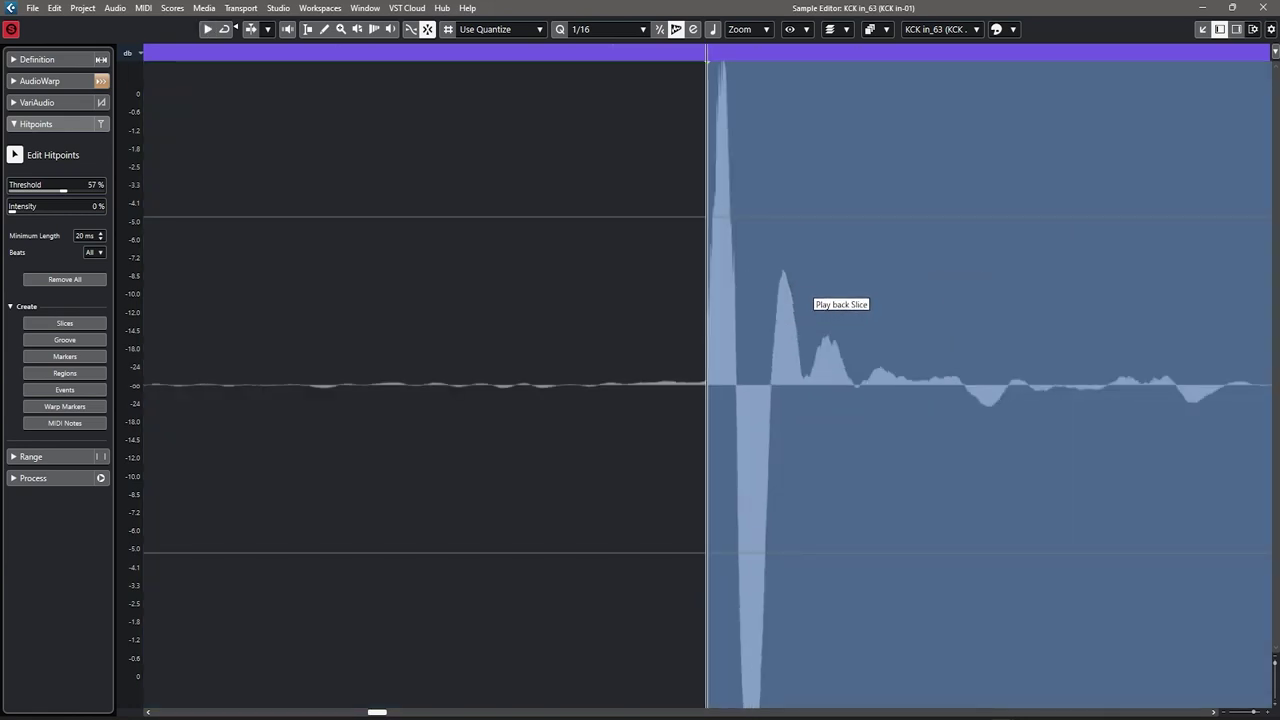
Step: Check the next kick hitpoints against their transients and move the one placed too early onto the start of its transient
{"action": "key", "text": "Tab"}
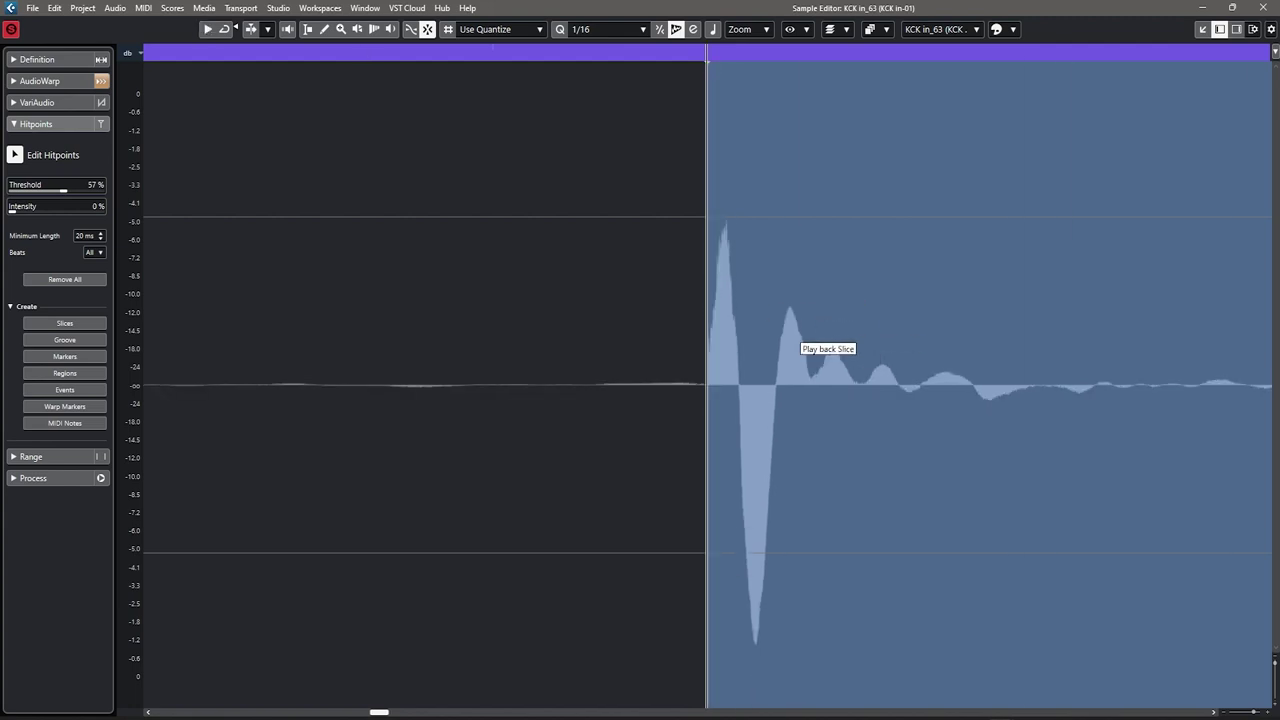
{"action": "left_click_drag", "start_coordinate": [707, 287], "coordinate": [583, 290]}
{"action": "left_click_drag", "start_coordinate": [583, 236], "coordinate": [707, 240]}
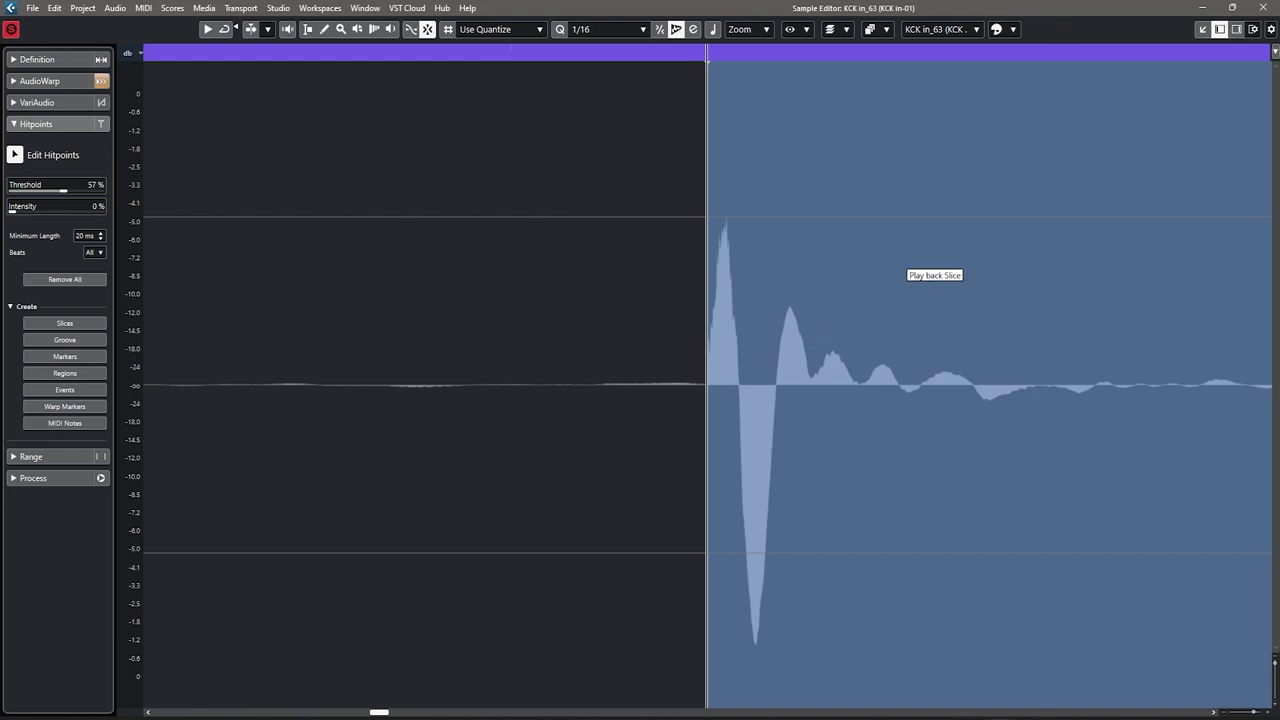
{"action": "key", "text": "Tab"}
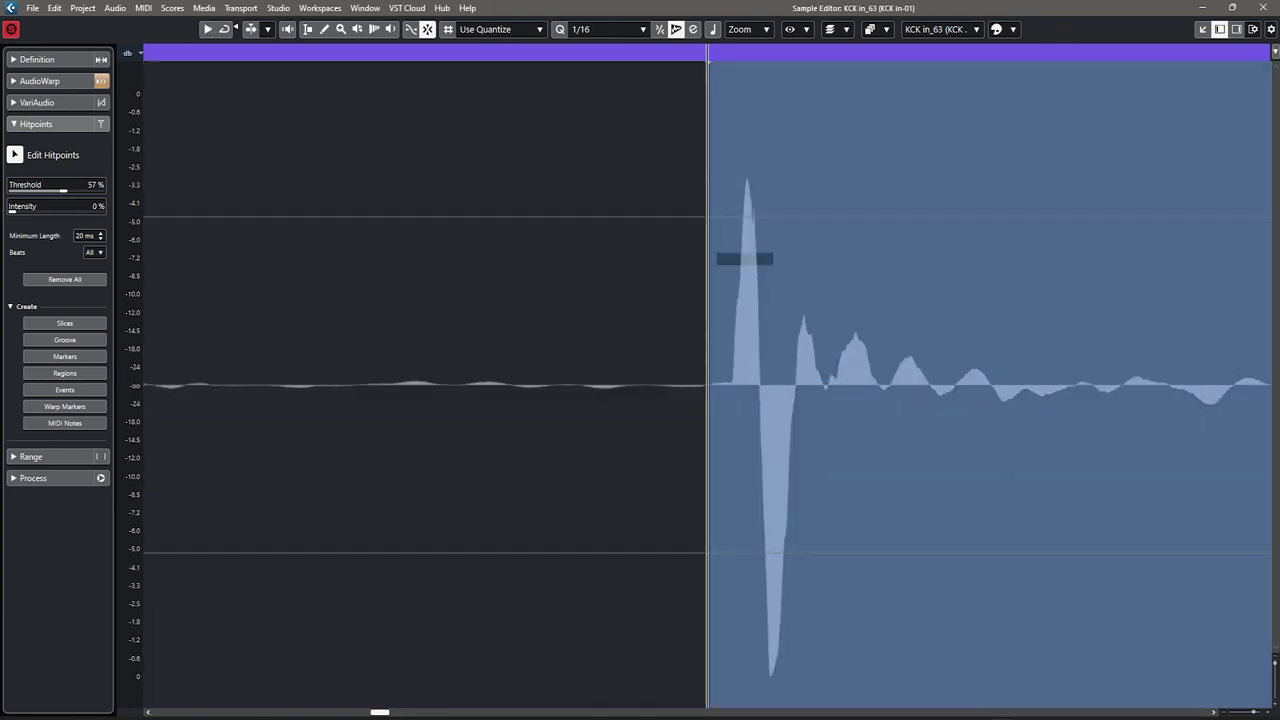
{"action": "left_click_drag", "start_coordinate": [708, 245], "coordinate": [731, 250]}
{"action": "left_click", "coordinate": [820, 268]}
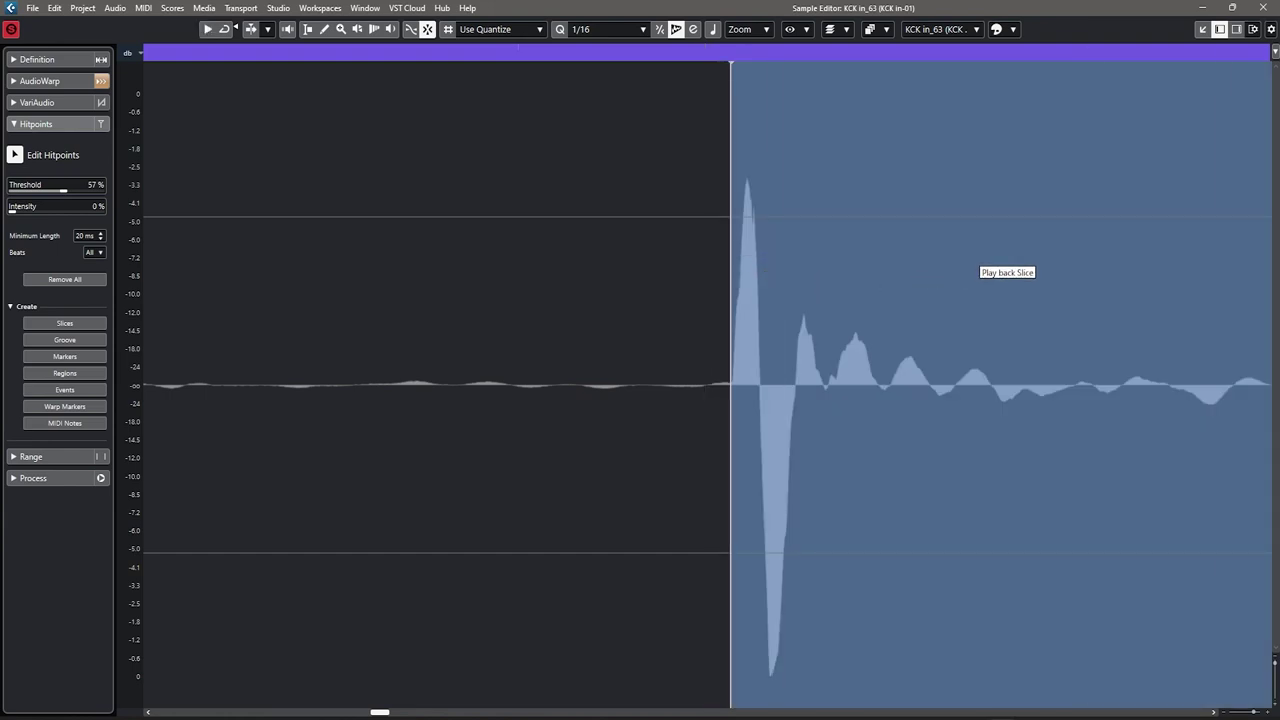
Step: Step onward through the kick hitpoints and move the next one that sits ahead of its hit onto the transient's start
{"action": "key", "text": "Tab"}
{"action": "key", "text": "Tab"}
{"action": "key", "text": "Tab"}
{"action": "key", "text": "Tab"}
{"action": "key", "text": "Tab"}
{"action": "key", "text": "Tab"}
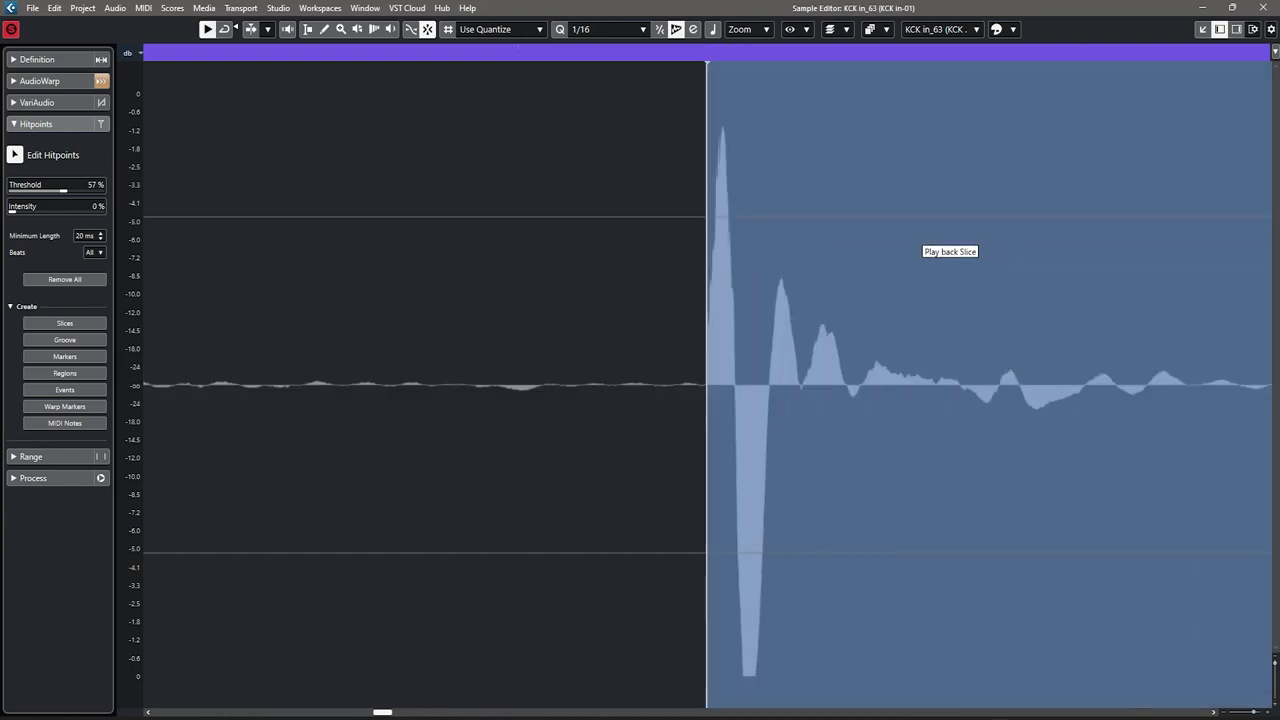
{"action": "left_click_drag", "start_coordinate": [707, 212], "coordinate": [780, 230]}
Step: Check the remaining kick hitpoints one by one for alignment with the start of their transients
{"action": "key", "text": "Tab"}
{"action": "key", "text": "Tab"}
{"action": "key", "text": "Tab"}
{"action": "key", "text": "Tab"}
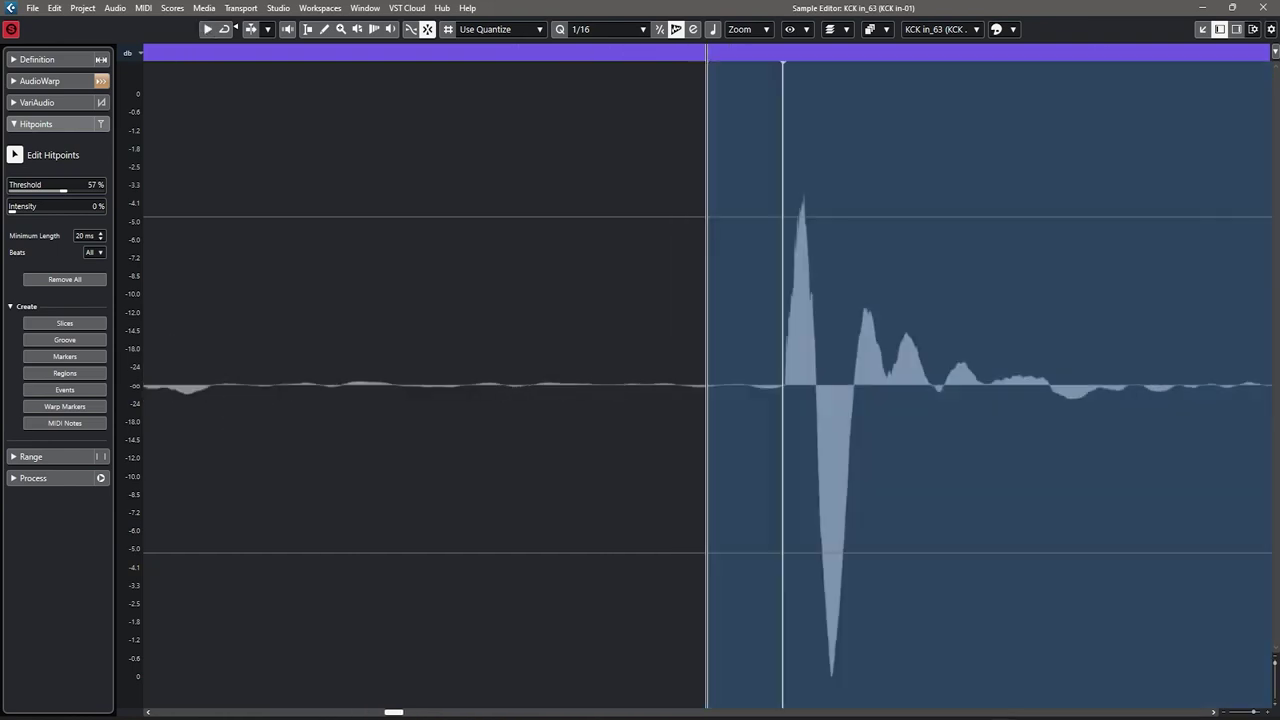
{"action": "key", "text": "Tab"}
{"action": "key", "text": "Tab"}
{"action": "key", "text": "Tab"}
{"action": "key", "text": "Tab"}
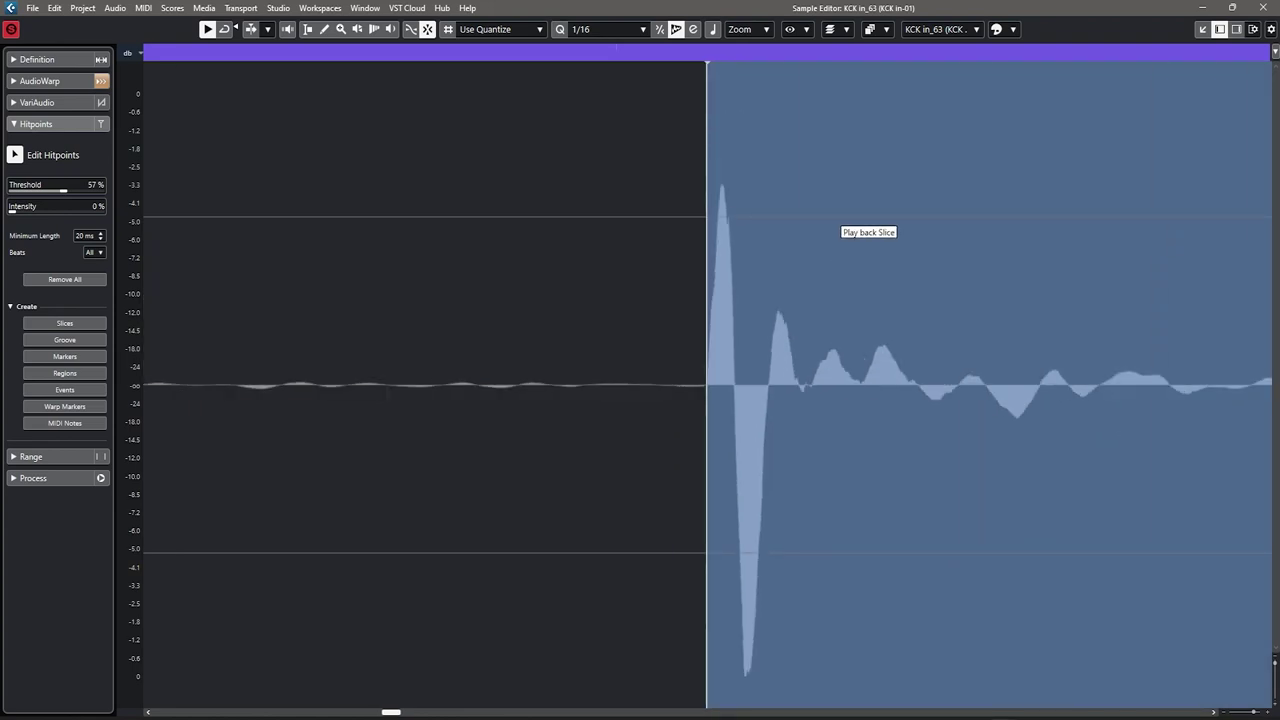
Step: Examine the kick waveform between bars 113 and 119 for hits that lack an active hitpoint
{"action": "scroll", "coordinate": [818, 226], "scroll_direction": "down", "scroll_amount": 9}
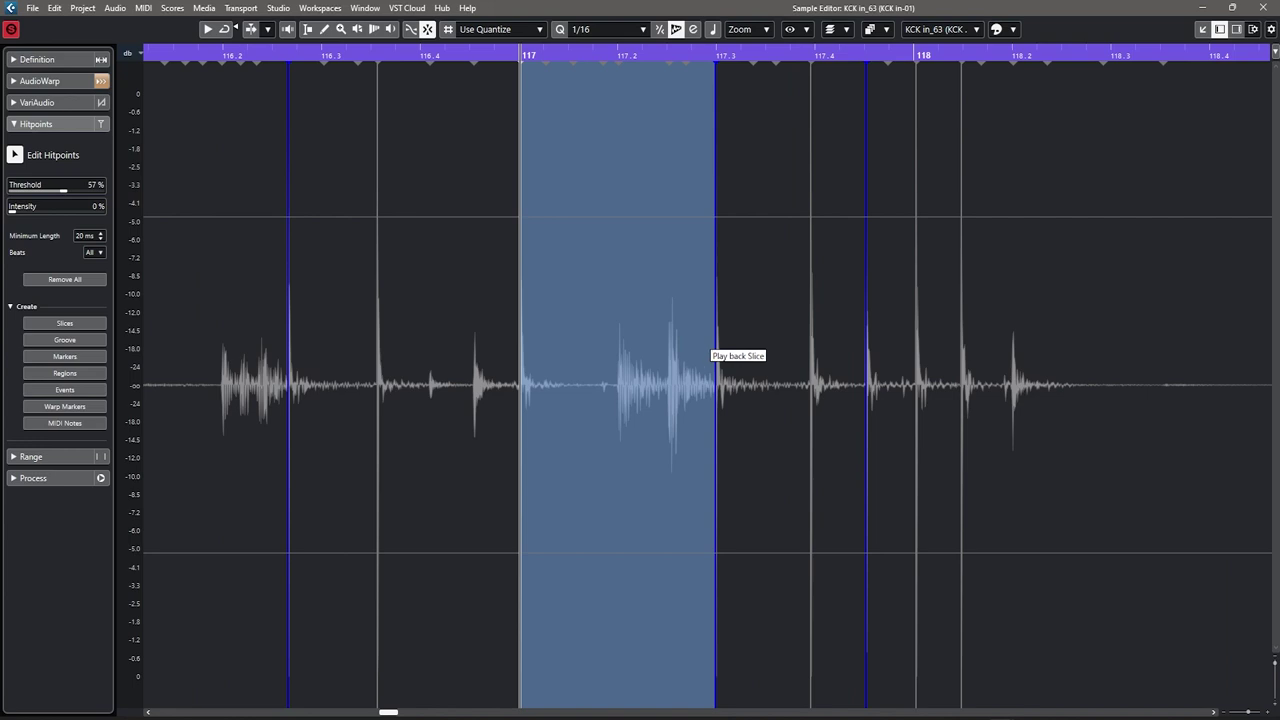
{"action": "scroll", "coordinate": [656, 325], "scroll_direction": "down", "scroll_amount": 3}
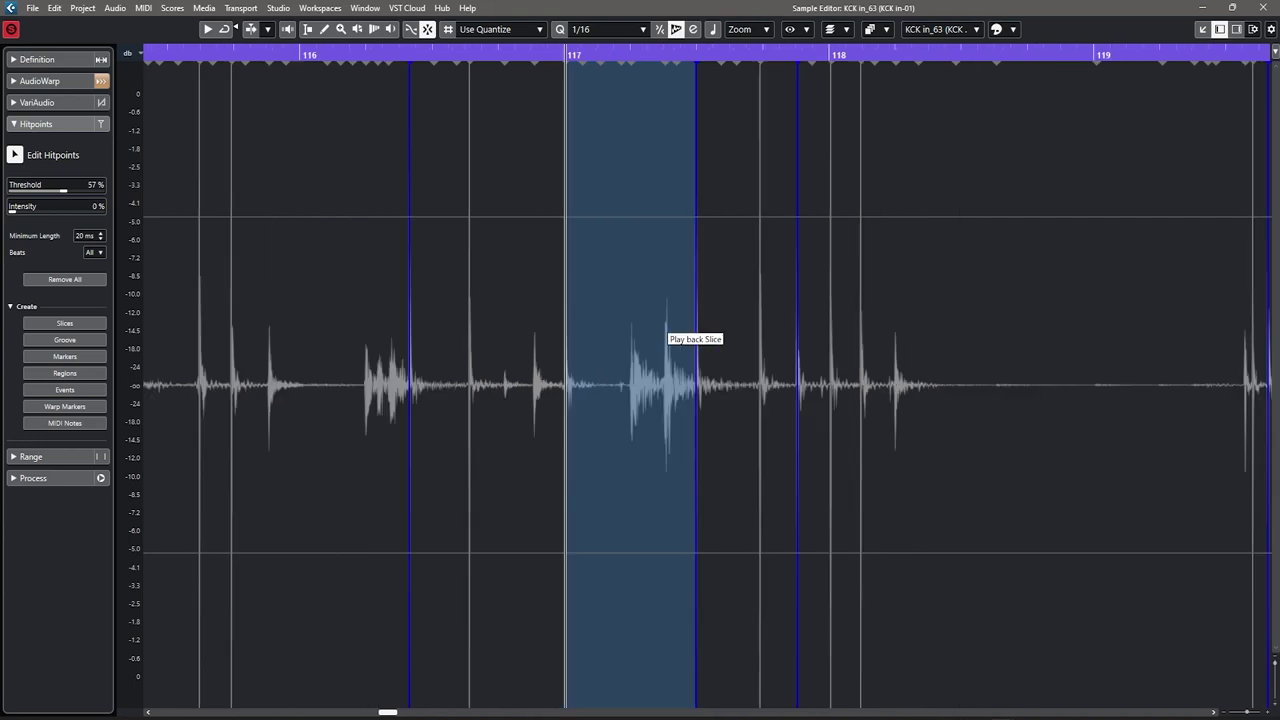
{"action": "scroll", "coordinate": [500, 310], "scroll_direction": "left", "scroll_amount": 5}
{"action": "left_click", "coordinate": [490, 285]}
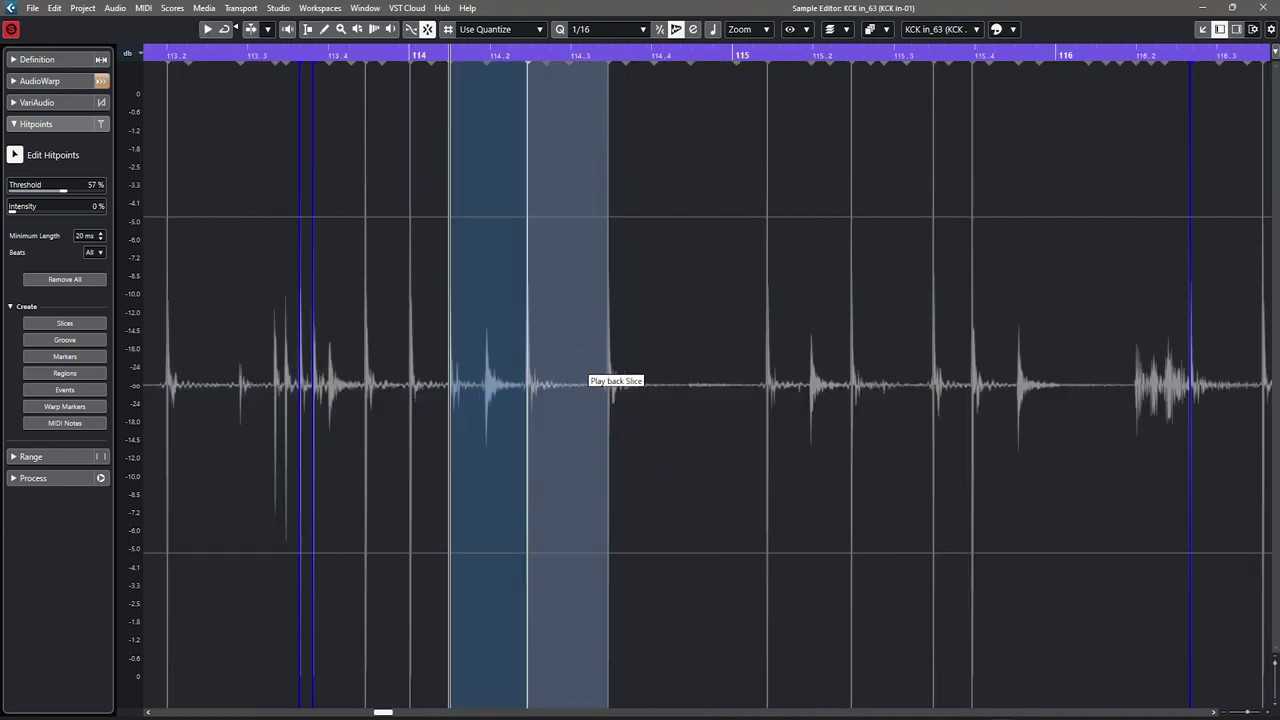
{"action": "scroll", "coordinate": [364, 360], "scroll_direction": "up", "scroll_amount": 3}
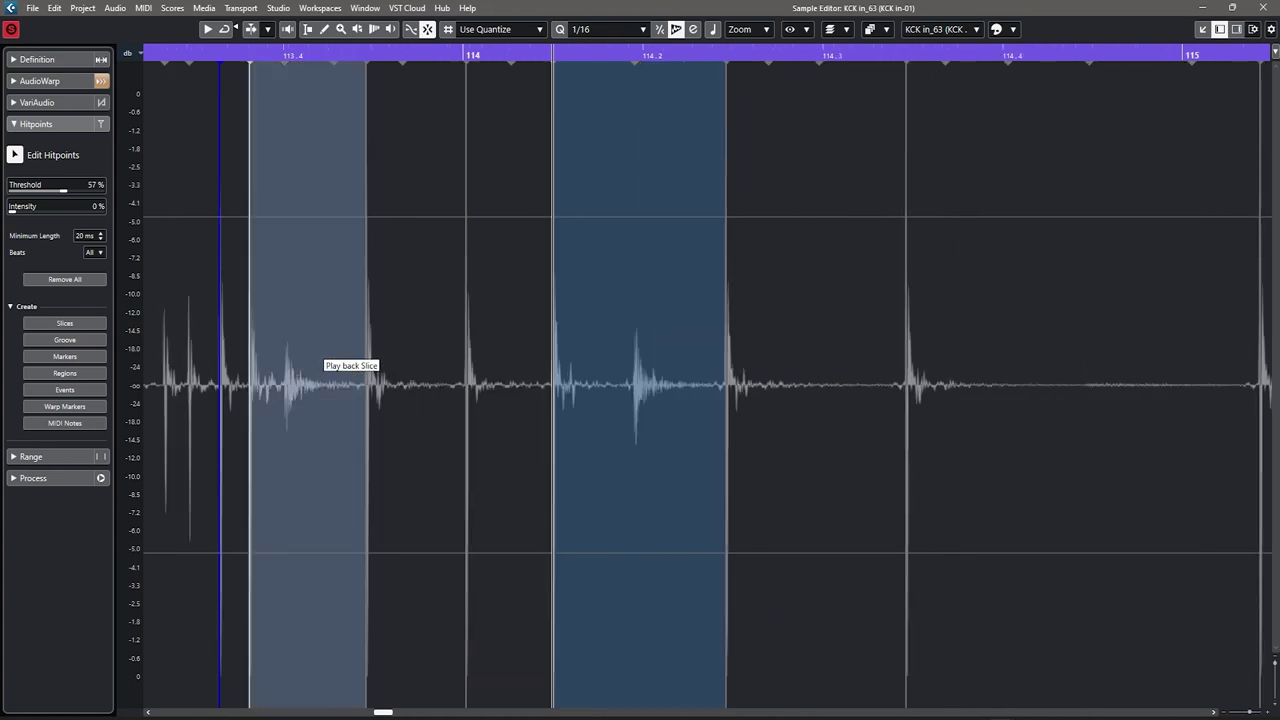
{"action": "scroll", "coordinate": [325, 348], "scroll_direction": "left", "scroll_amount": 2}
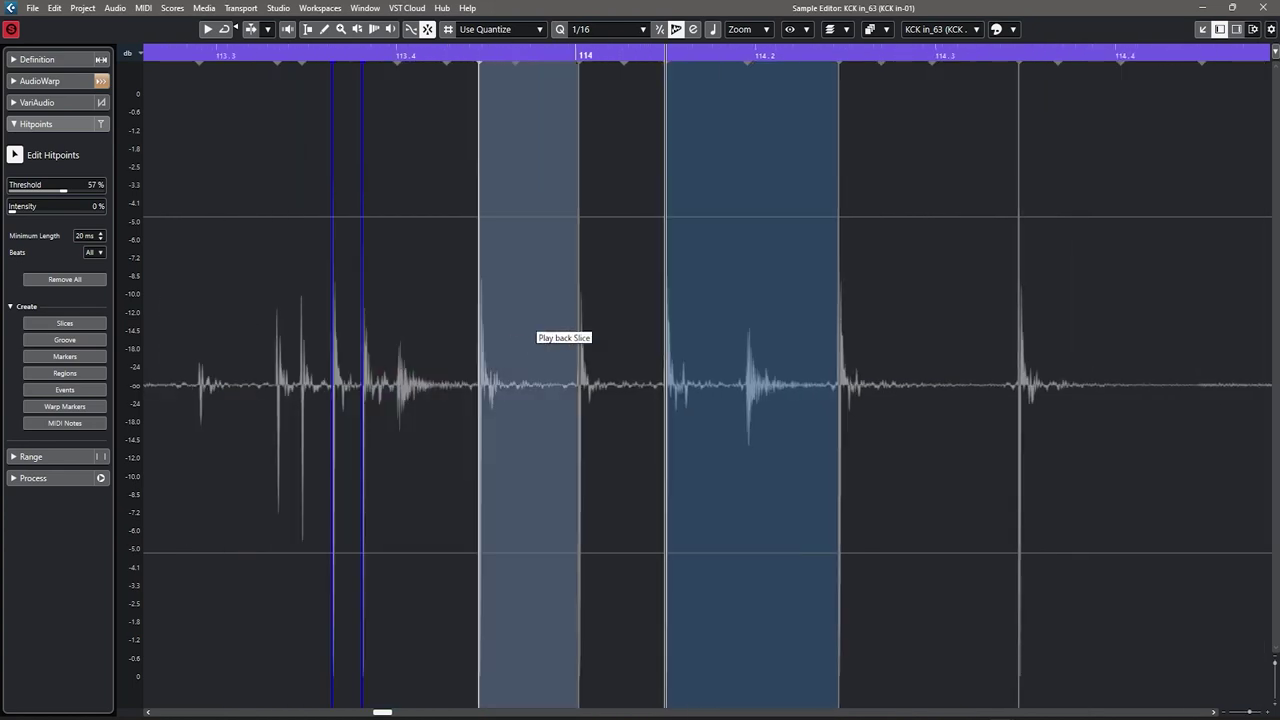
{"action": "scroll", "coordinate": [458, 338], "scroll_direction": "up", "scroll_amount": 3}
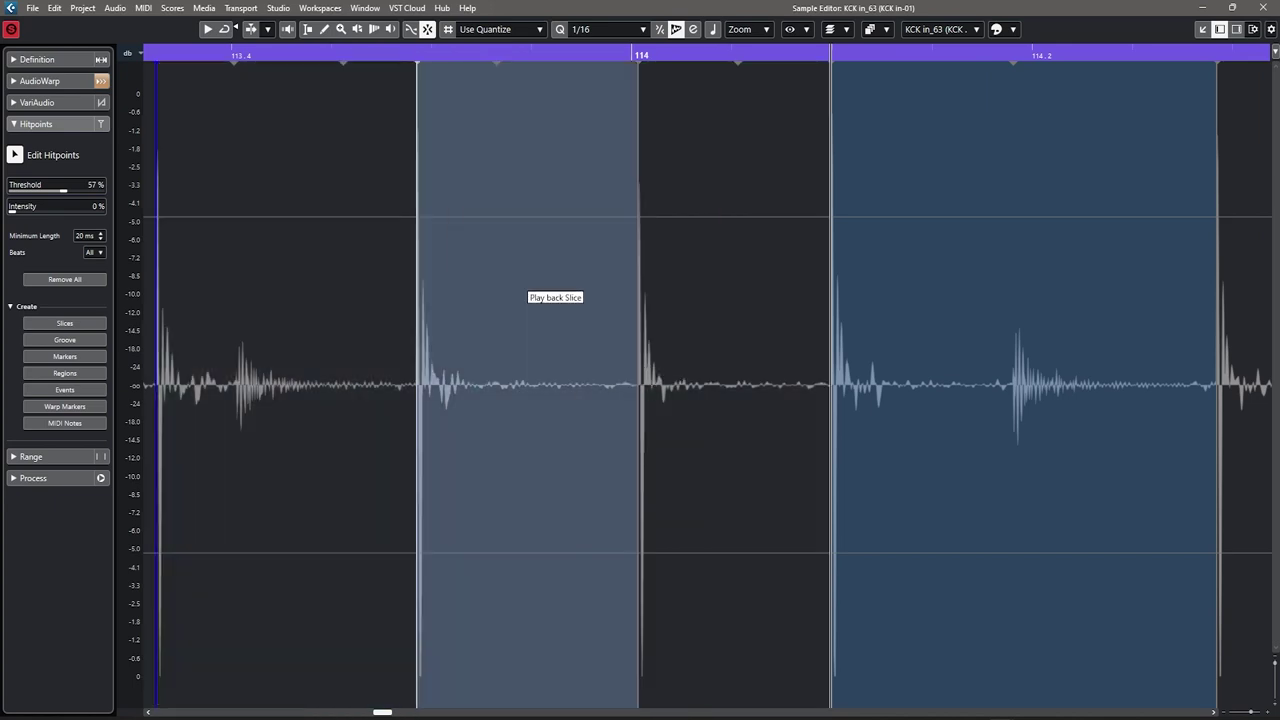
{"action": "scroll", "coordinate": [547, 368], "scroll_direction": "down", "scroll_amount": 5}
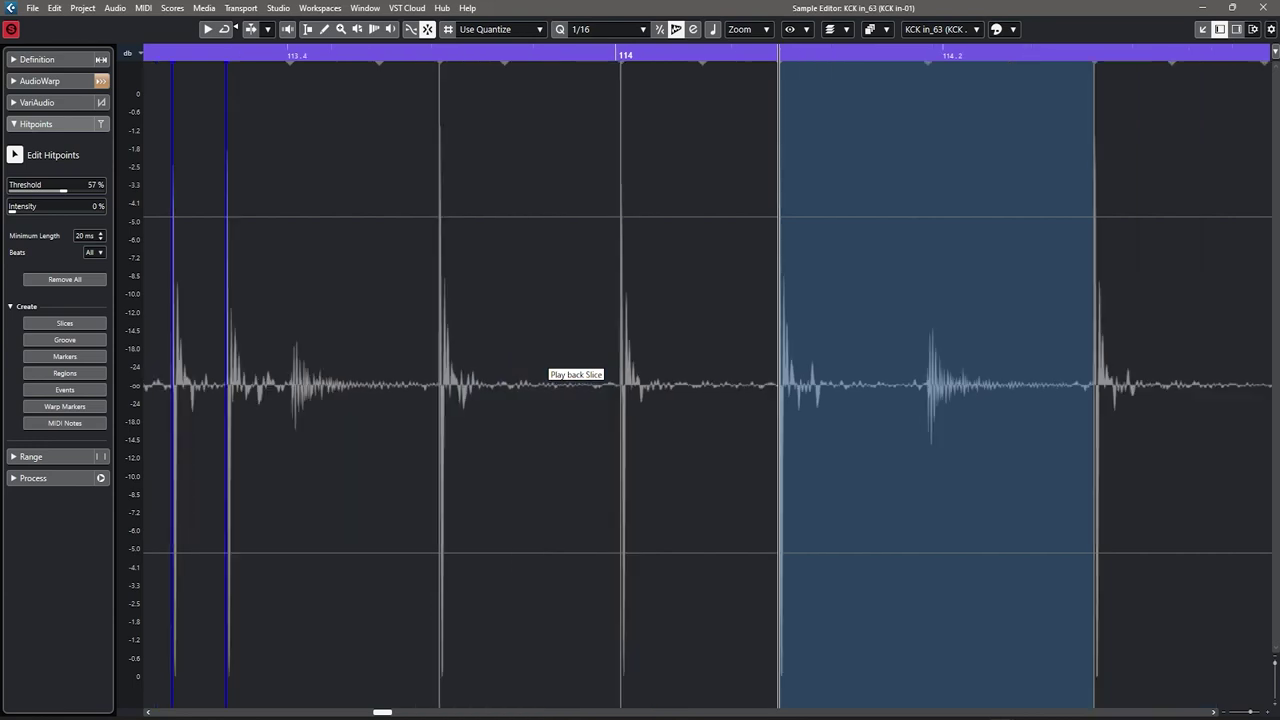
{"action": "scroll", "coordinate": [382, 373], "scroll_direction": "up", "scroll_amount": 8}
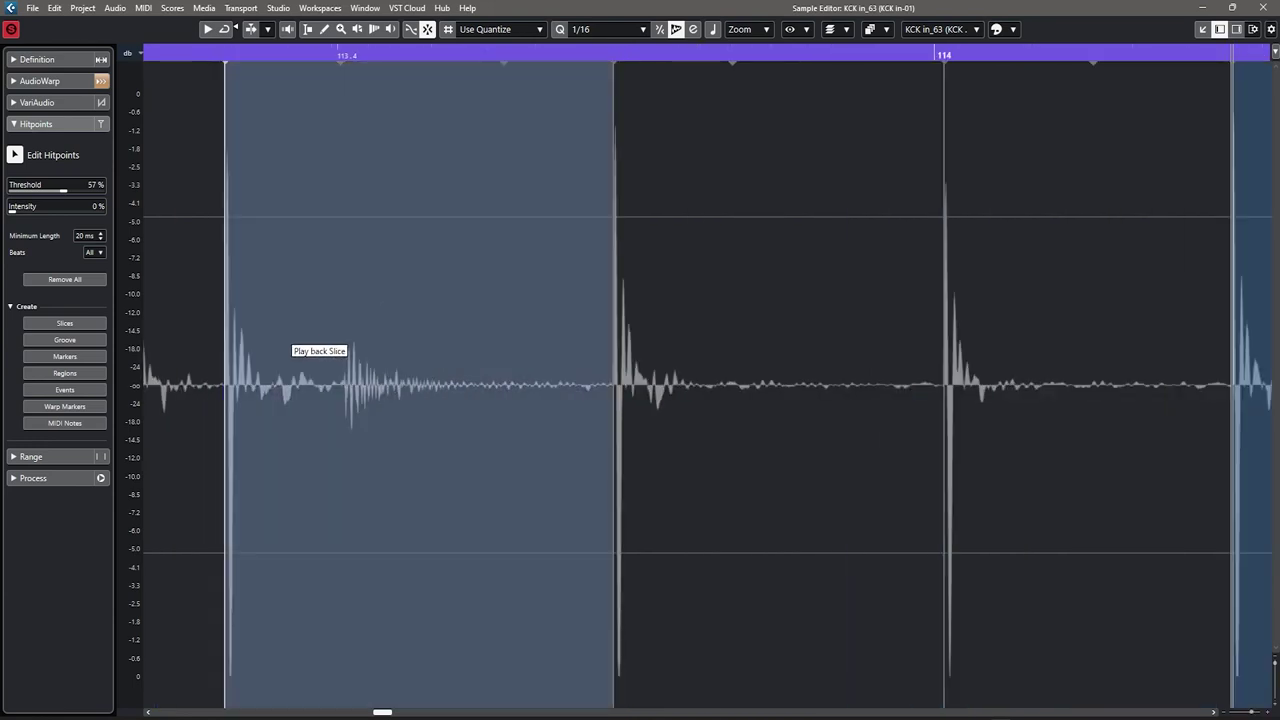
{"action": "scroll", "coordinate": [408, 312], "scroll_direction": "down", "scroll_amount": 4}
{"action": "scroll", "coordinate": [480, 322], "scroll_direction": "left", "scroll_amount": 4}
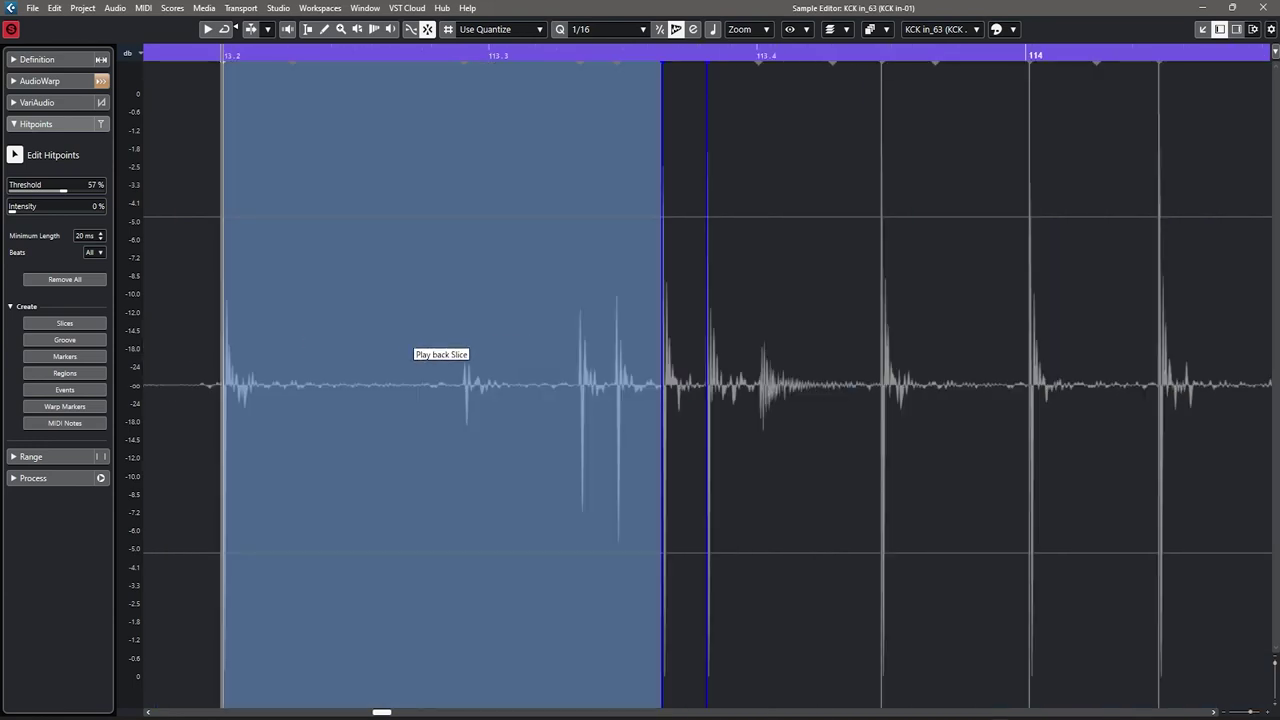
Step: Insert a hitpoint at the start of the first quieter kick hit between 113.3 and 113.4, and audition its slice
{"action": "left_click", "coordinate": [362, 324]}
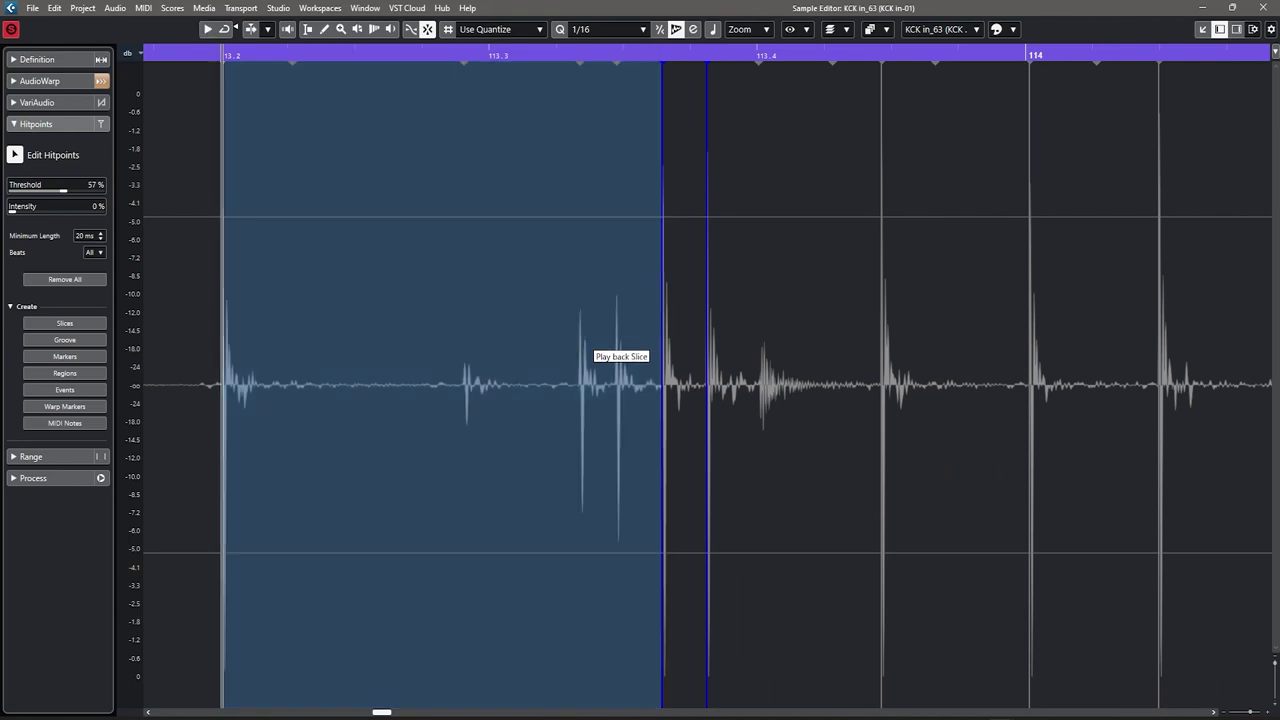
{"action": "scroll", "coordinate": [595, 345], "scroll_direction": "up", "scroll_amount": 3}
{"action": "scroll", "coordinate": [560, 385], "scroll_direction": "up", "scroll_amount": 5}
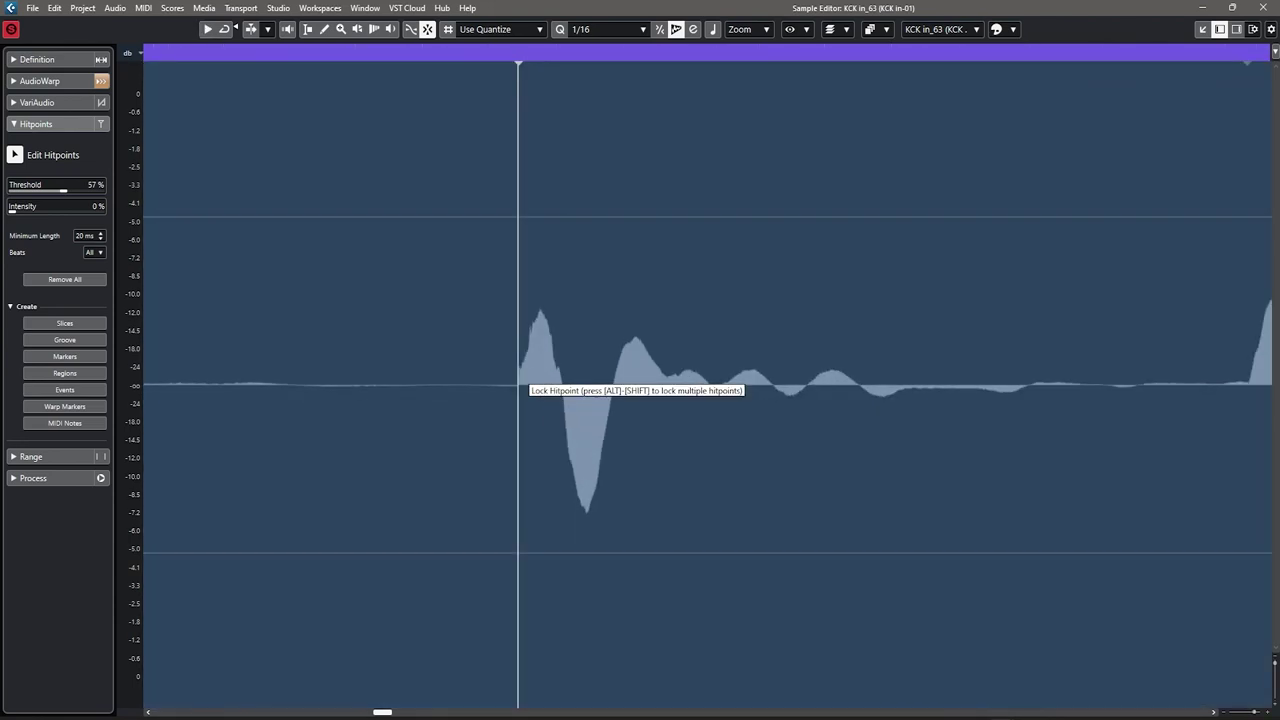
{"action": "key", "text": "alt"}
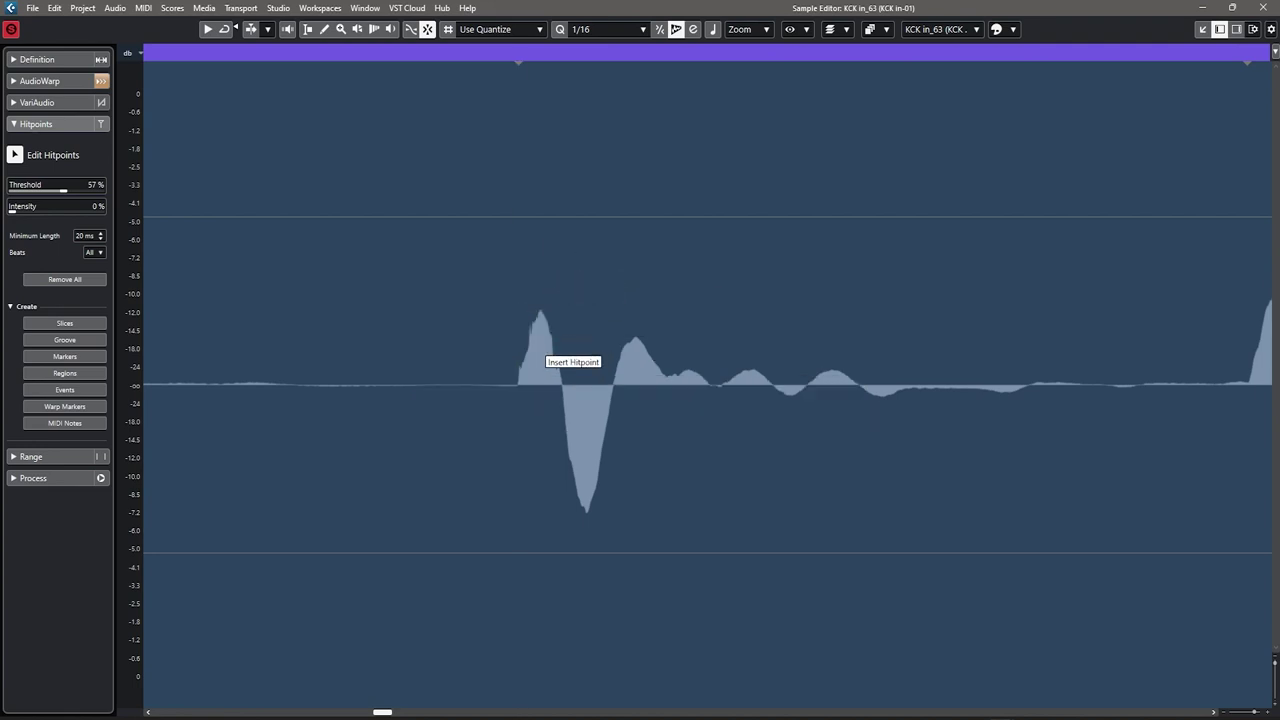
{"action": "left_click", "coordinate": [519, 362], "text": "alt"}
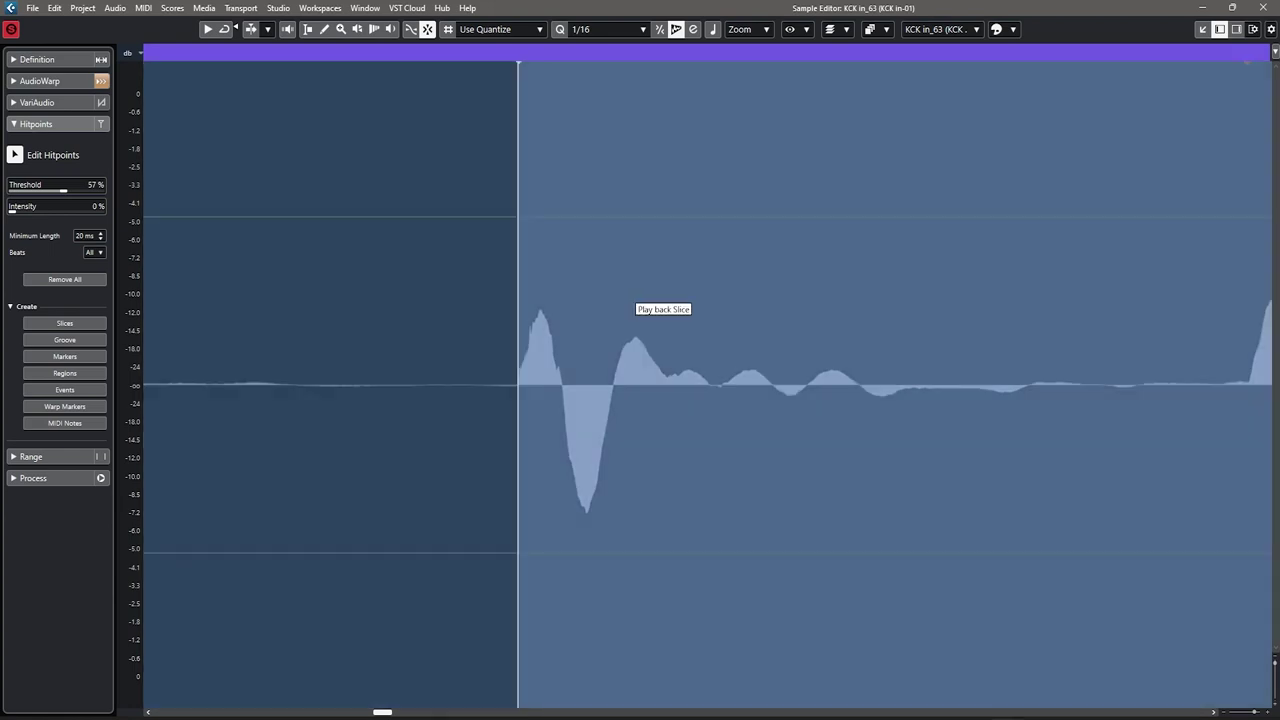
{"action": "left_click", "coordinate": [630, 302]}
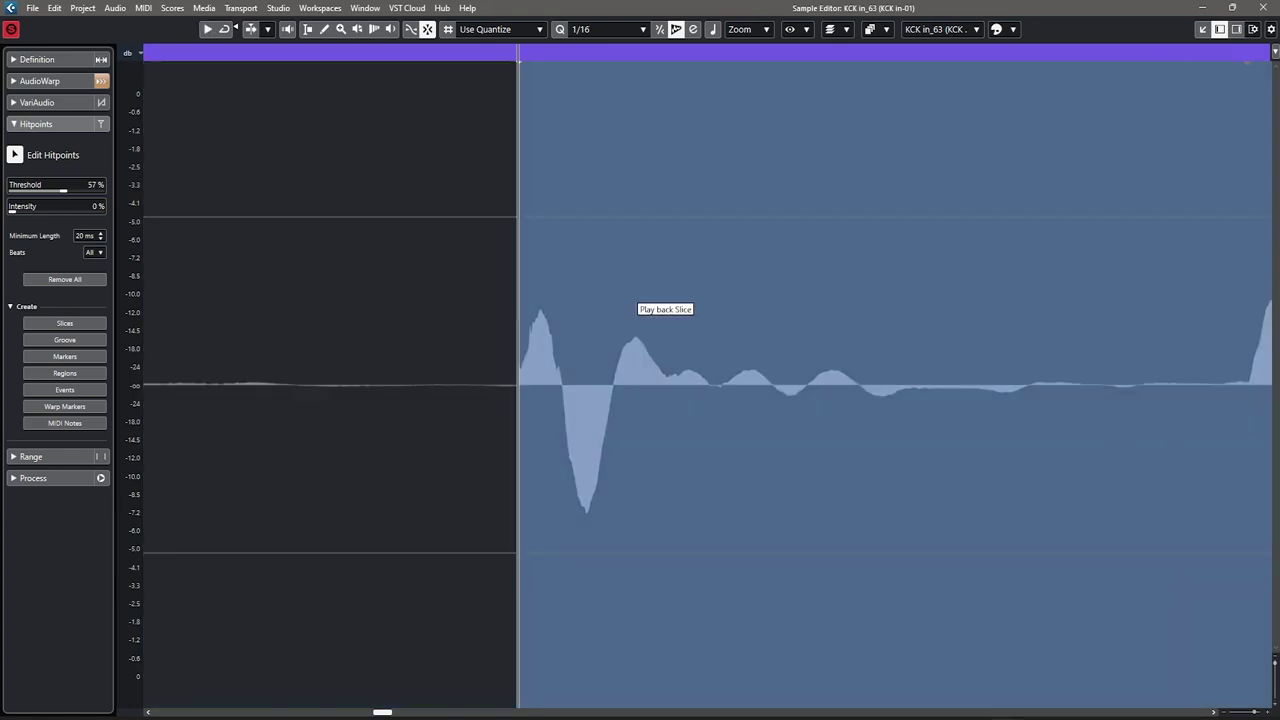
{"action": "scroll", "coordinate": [630, 302], "scroll_direction": "down", "scroll_amount": 1}
{"action": "left_click", "coordinate": [634, 302]}
Step: Insert a hitpoint at the start of the second quieter kick hit between 113.3 and 113.4
{"action": "scroll", "coordinate": [642, 302], "scroll_direction": "down", "scroll_amount": 3}
{"action": "scroll", "coordinate": [642, 302], "scroll_direction": "right", "scroll_amount": 3}
{"action": "scroll", "coordinate": [582, 368], "scroll_direction": "up", "scroll_amount": 8}
{"action": "left_click", "coordinate": [545, 370], "text": "alt"}
{"action": "scroll", "coordinate": [604, 288], "scroll_direction": "down", "scroll_amount": 8}
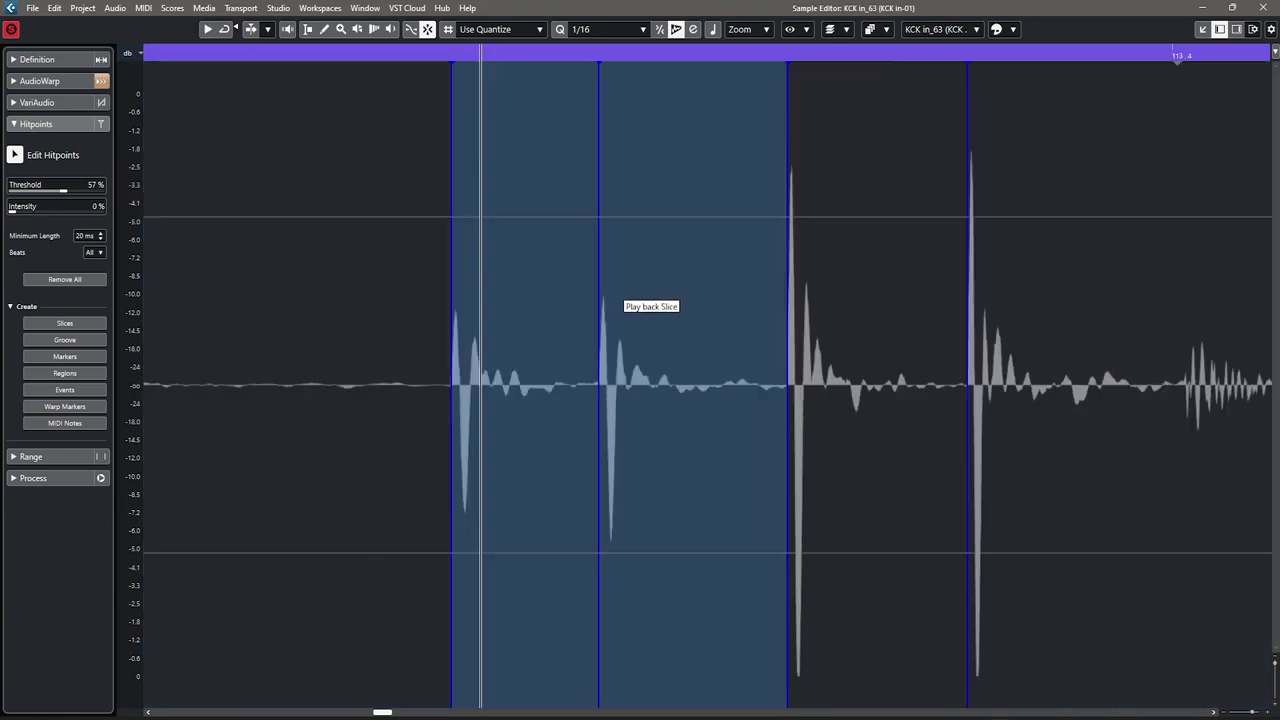
Step: Close the kick's Sample Editor and open the SNR_63 snare event for hitpoint editing
{"action": "scroll", "coordinate": [620, 300], "scroll_direction": "down", "scroll_amount": 5, "text": "ctrl"}
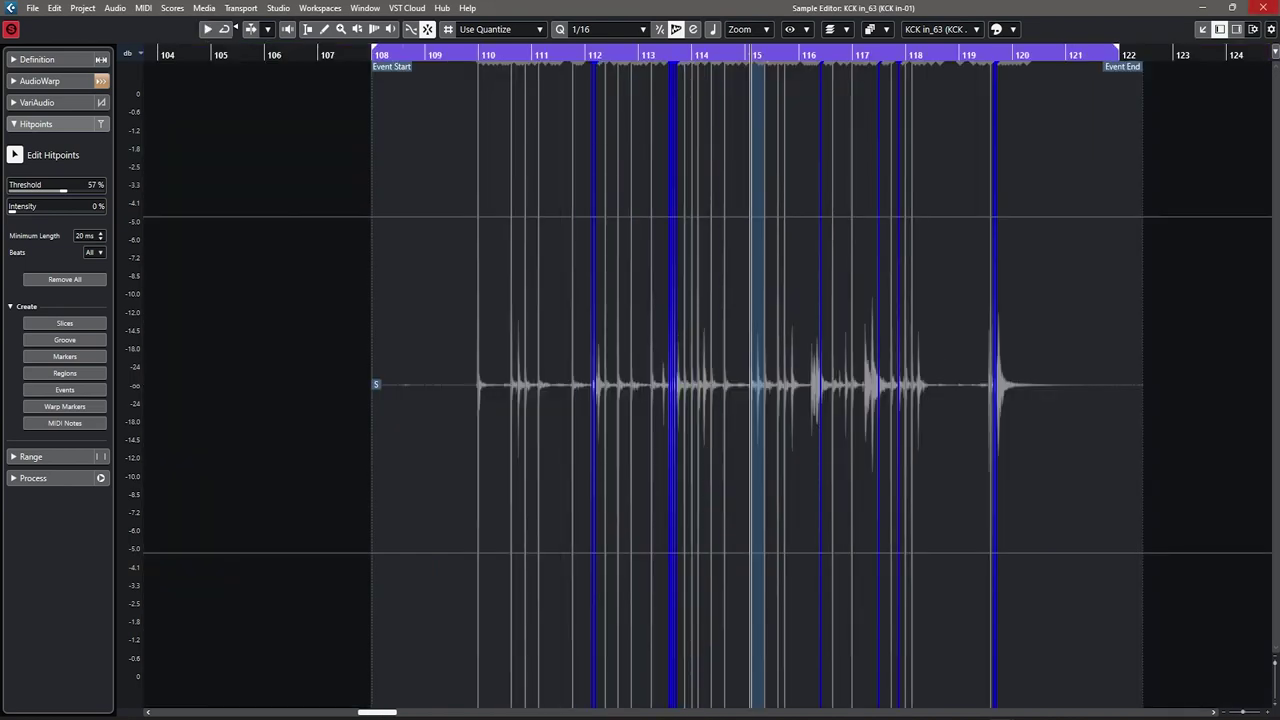
{"action": "left_click", "coordinate": [1263, 7]}
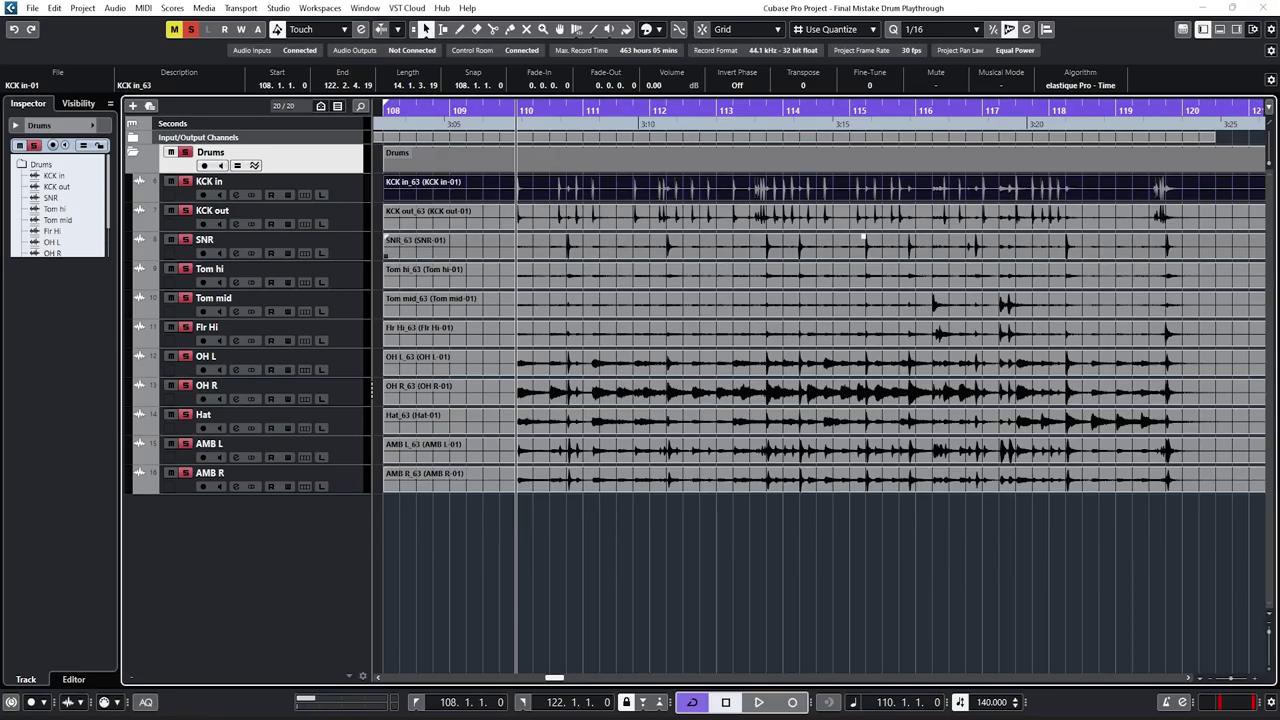
{"action": "double_click", "coordinate": [626, 246]}
{"action": "scroll", "coordinate": [530, 286], "scroll_direction": "up", "scroll_amount": 5}
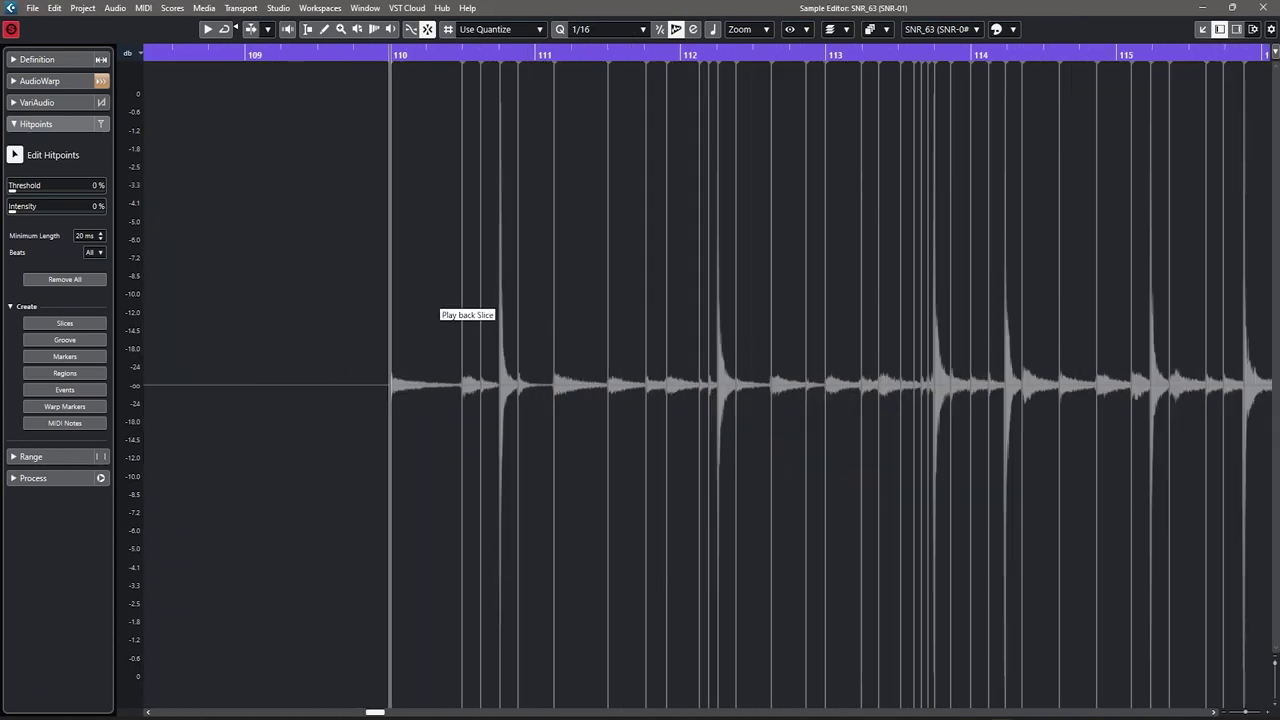
Step: Set the snare's hitpoint threshold to 29 % so that only the main snare hits keep hitpoints
{"action": "scroll", "coordinate": [420, 293], "scroll_direction": "up", "scroll_amount": 4}
{"action": "left_click", "coordinate": [475, 290]}
{"action": "scroll", "coordinate": [394, 282], "scroll_direction": "down", "scroll_amount": 2}
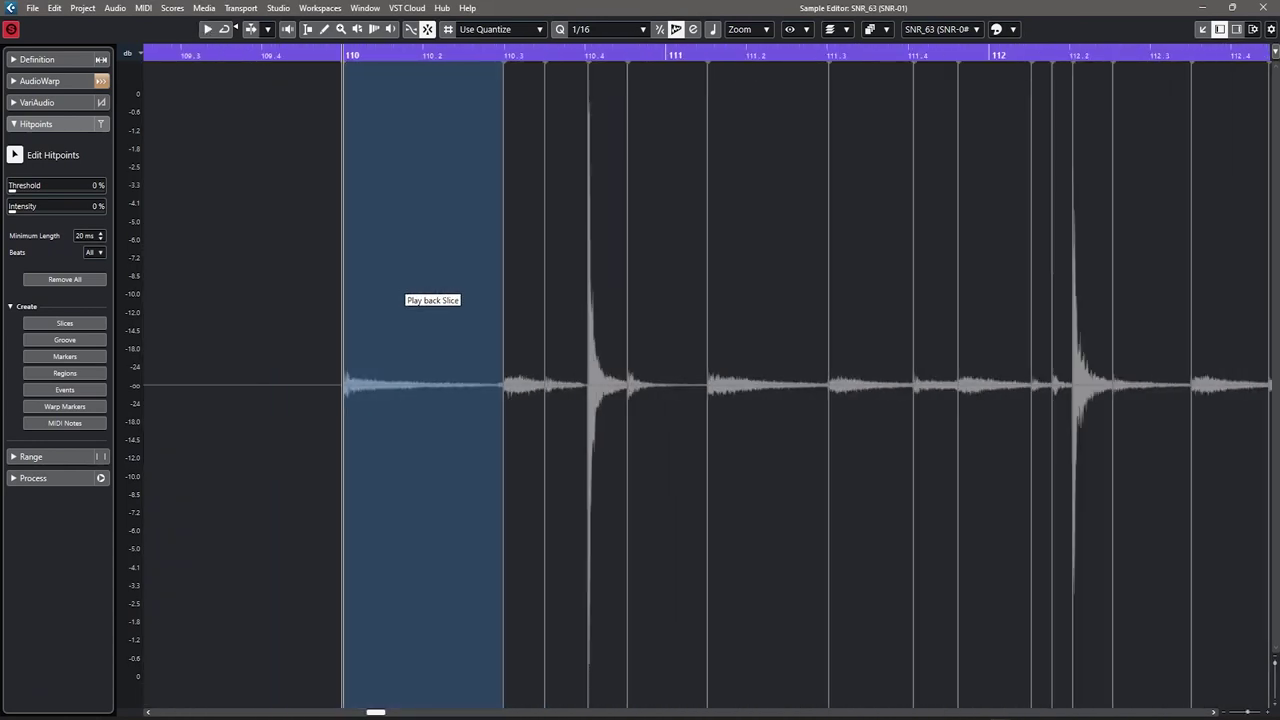
{"action": "scroll", "coordinate": [400, 290], "scroll_direction": "down", "scroll_amount": 3, "text": "ctrl"}
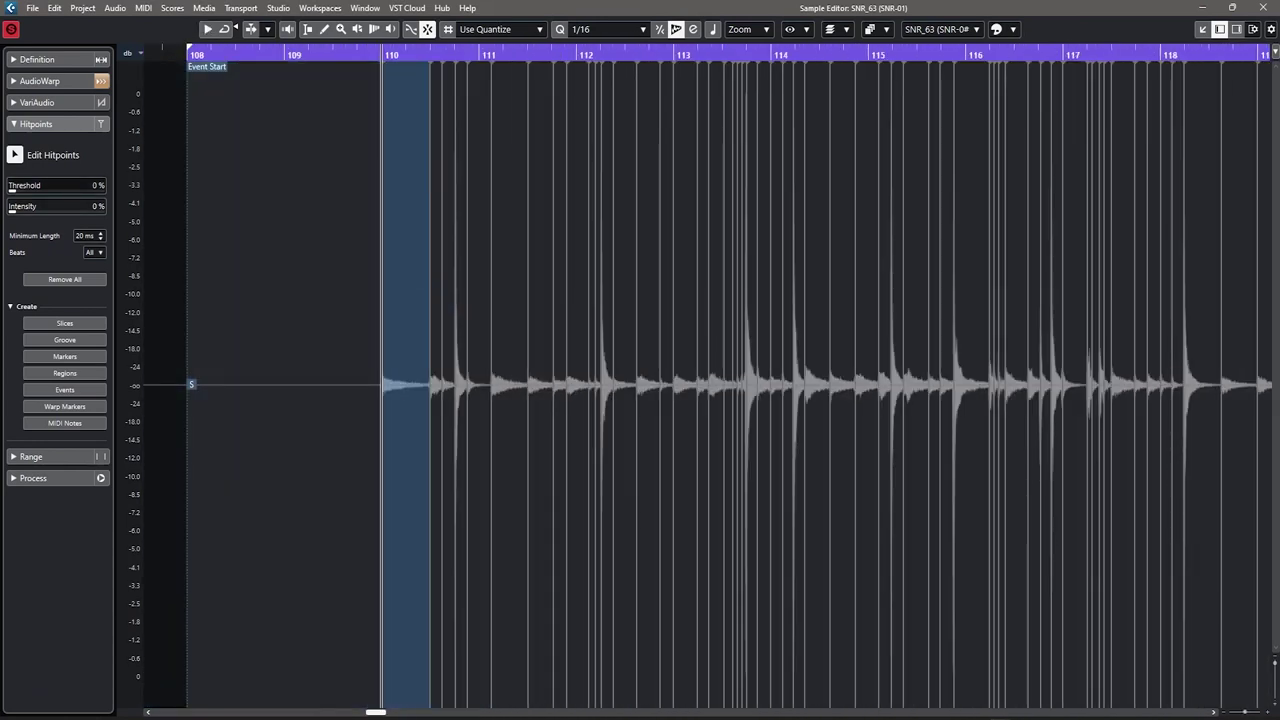
{"action": "mouse_move", "coordinate": [12, 191]}
{"action": "left_mouse_down"}
{"action": "mouse_move", "coordinate": [98, 186]}
{"action": "mouse_move", "coordinate": [37, 186]}
{"action": "left_mouse_up"}
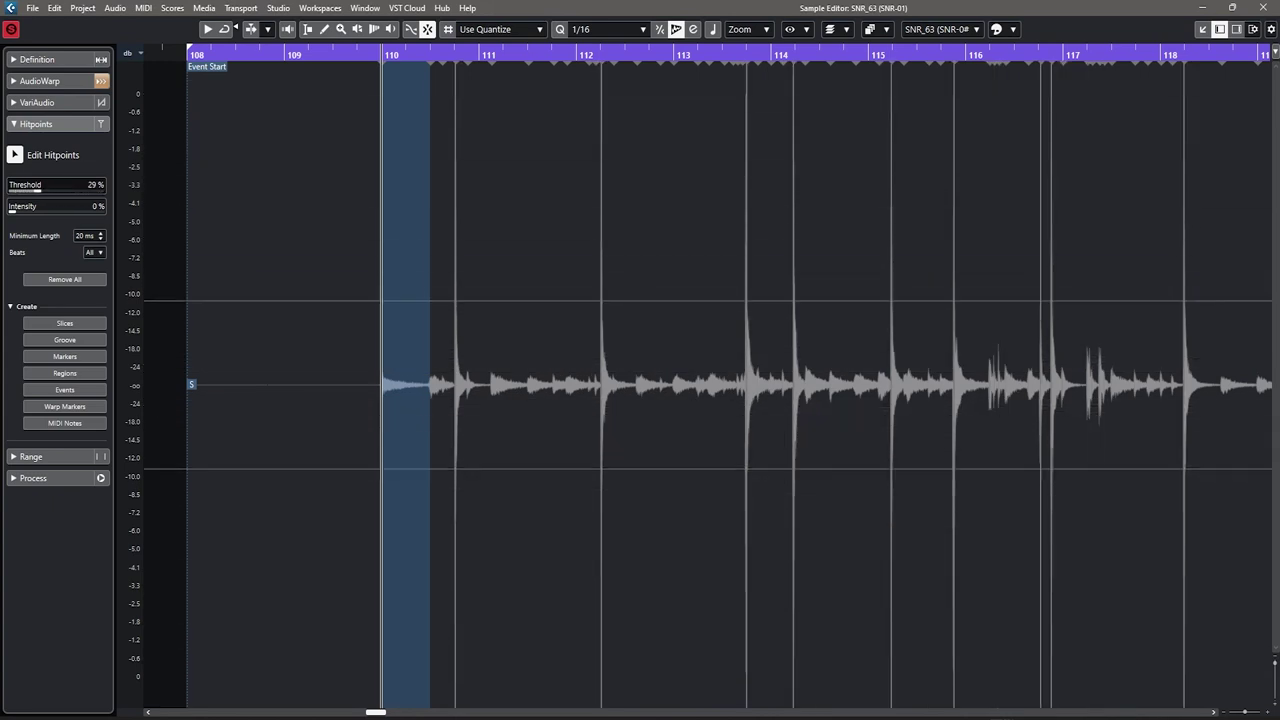
Step: Go to the first snare hitpoint just after 110.4, check its placement on the transient and audition its slice
{"action": "scroll", "coordinate": [415, 310], "scroll_direction": "up", "scroll_amount": 3}
{"action": "scroll", "coordinate": [332, 345], "scroll_direction": "up", "scroll_amount": 5}
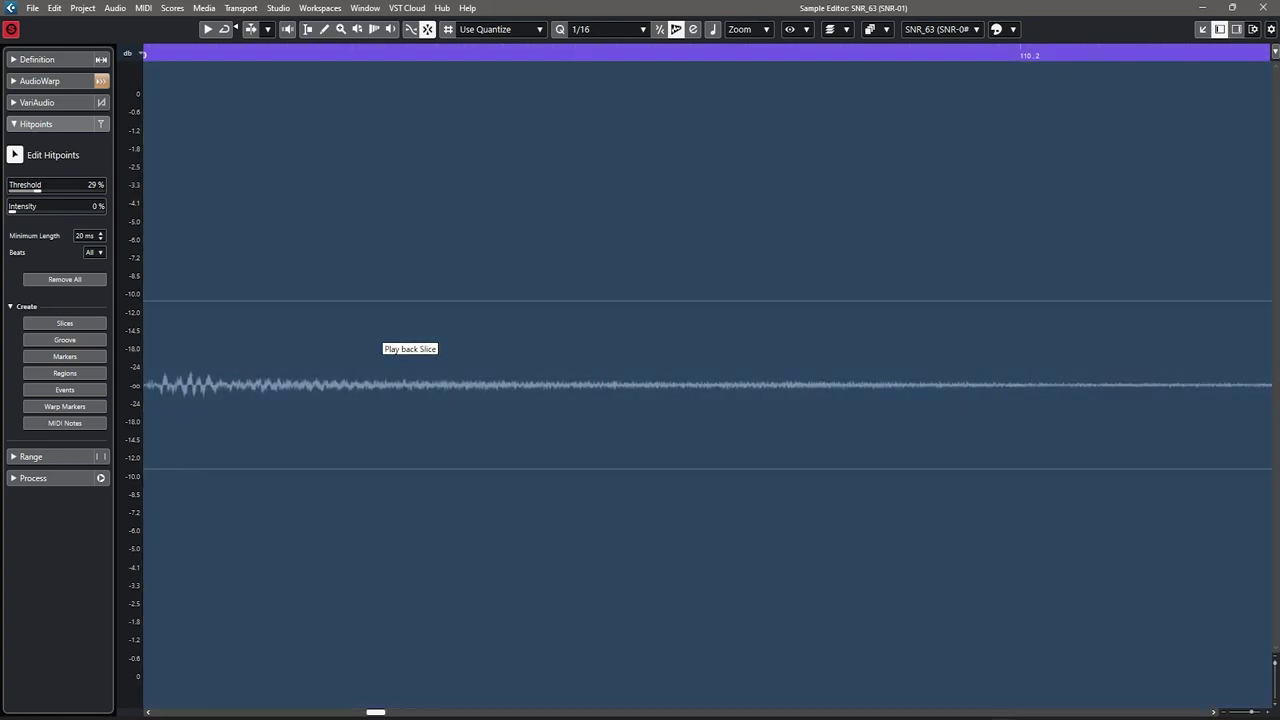
{"action": "key", "text": "Tab"}
{"action": "scroll", "coordinate": [672, 358], "scroll_direction": "up", "scroll_amount": 6}
{"action": "left_click", "coordinate": [540, 358]}
{"action": "scroll", "coordinate": [542, 358], "scroll_direction": "down", "scroll_amount": 4}
{"action": "left_click", "coordinate": [580, 358]}
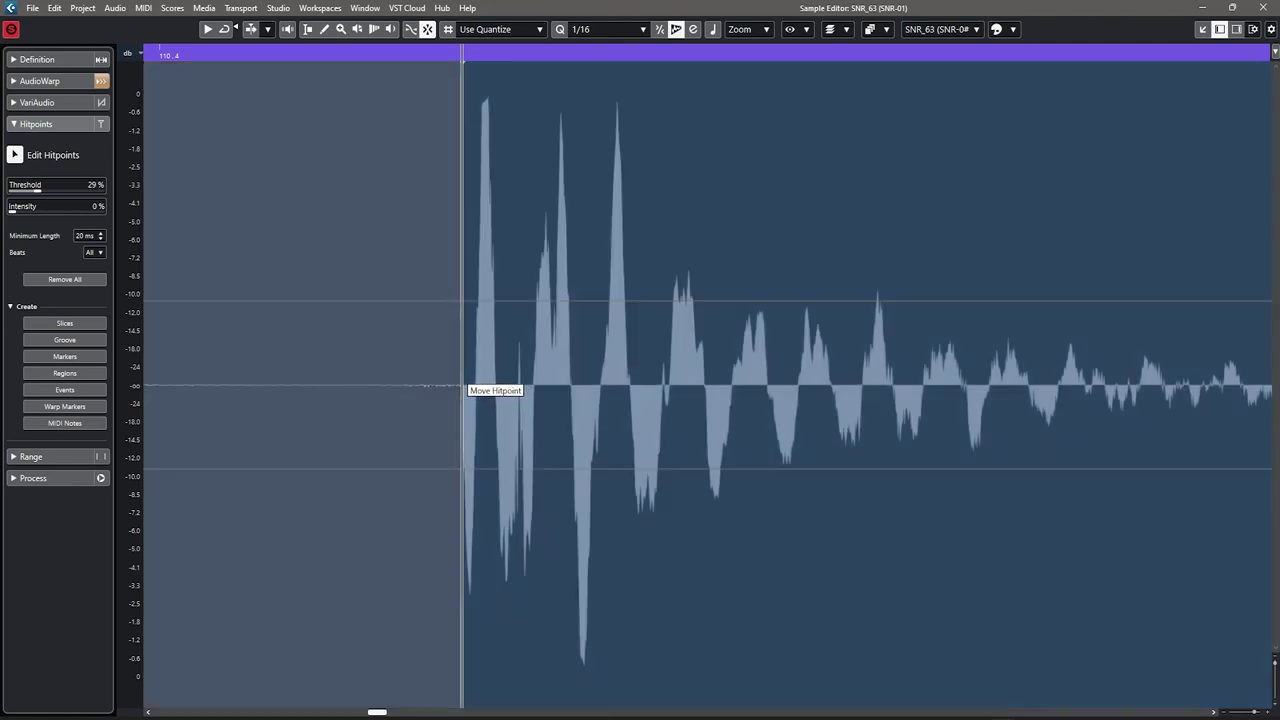
{"action": "left_click", "coordinate": [478, 494]}
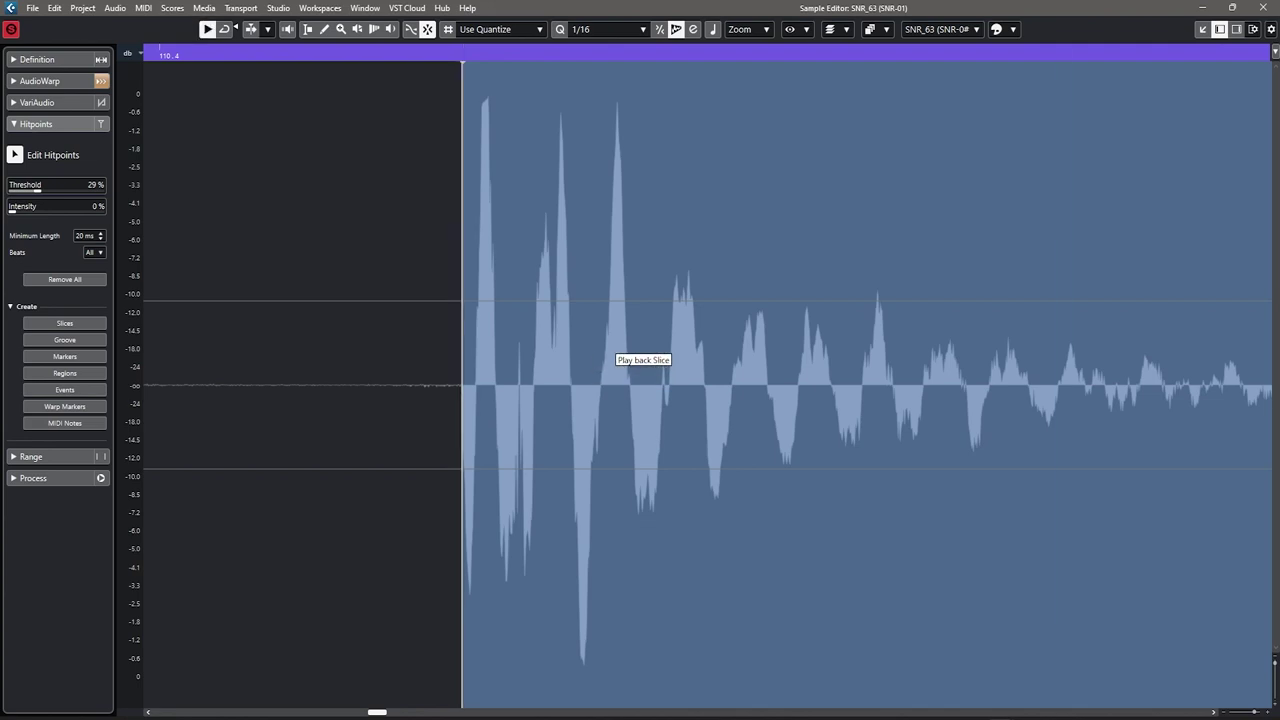
Step: Try to move the snare hitpoint just after 112.2 onto the first positive peak, and undo the move
{"action": "key", "text": "Tab"}
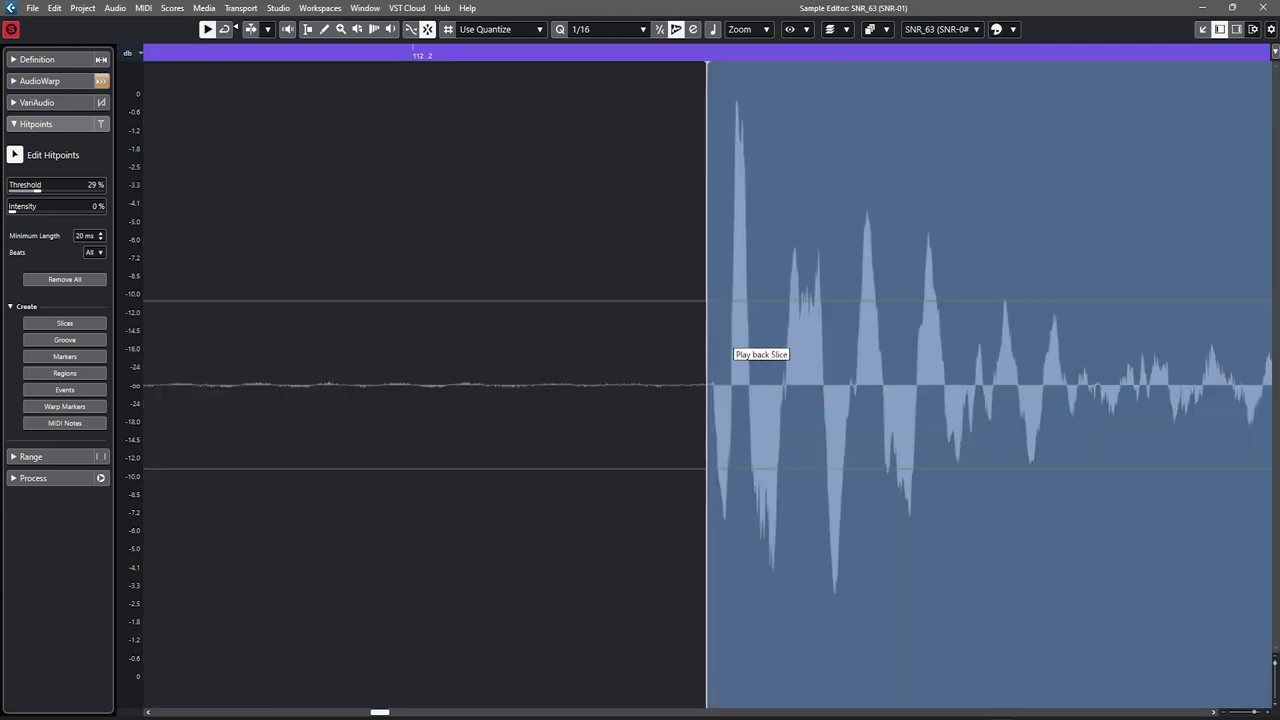
{"action": "left_click", "coordinate": [704, 332]}
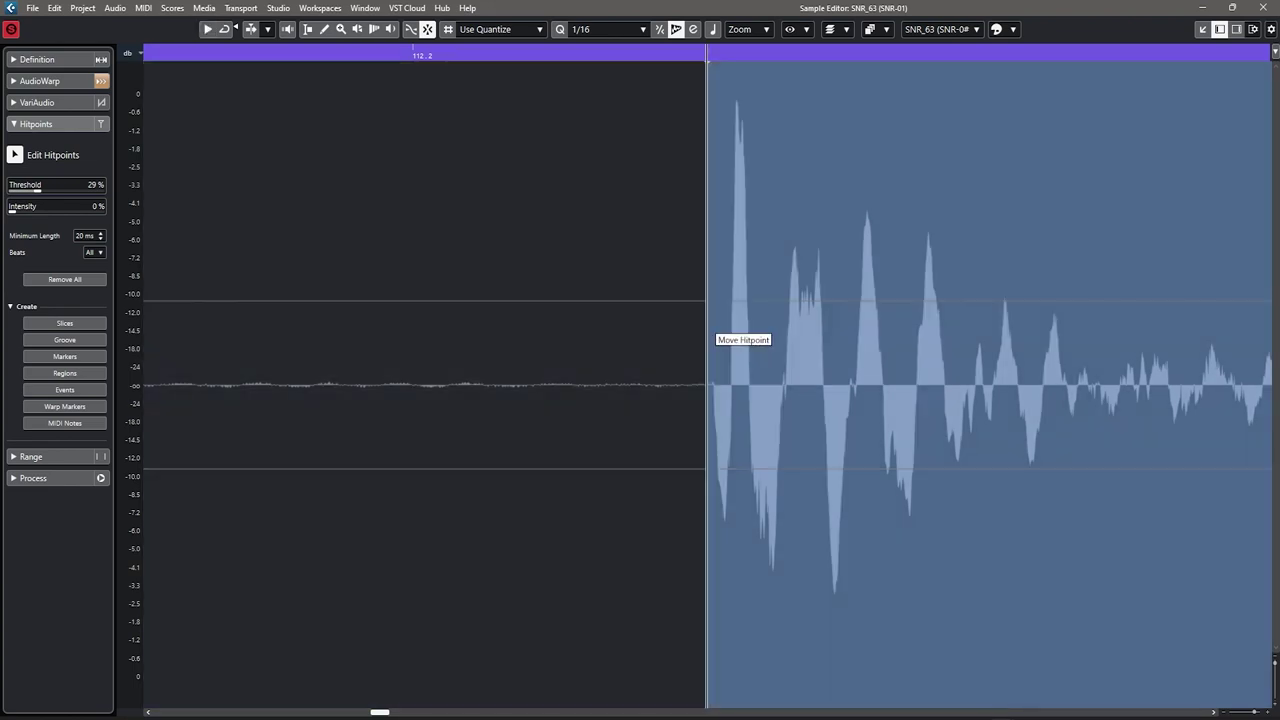
{"action": "left_click_drag", "start_coordinate": [707, 328], "coordinate": [731, 328]}
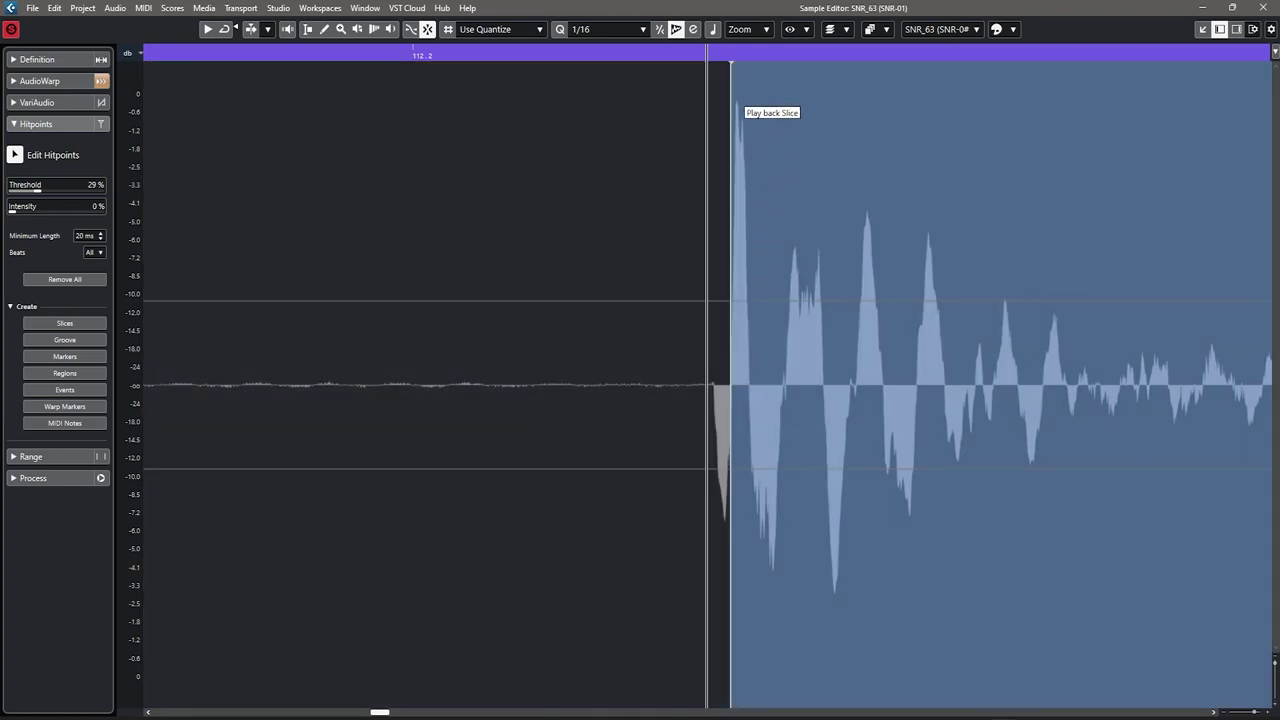
{"action": "key", "text": "ctrl+z"}
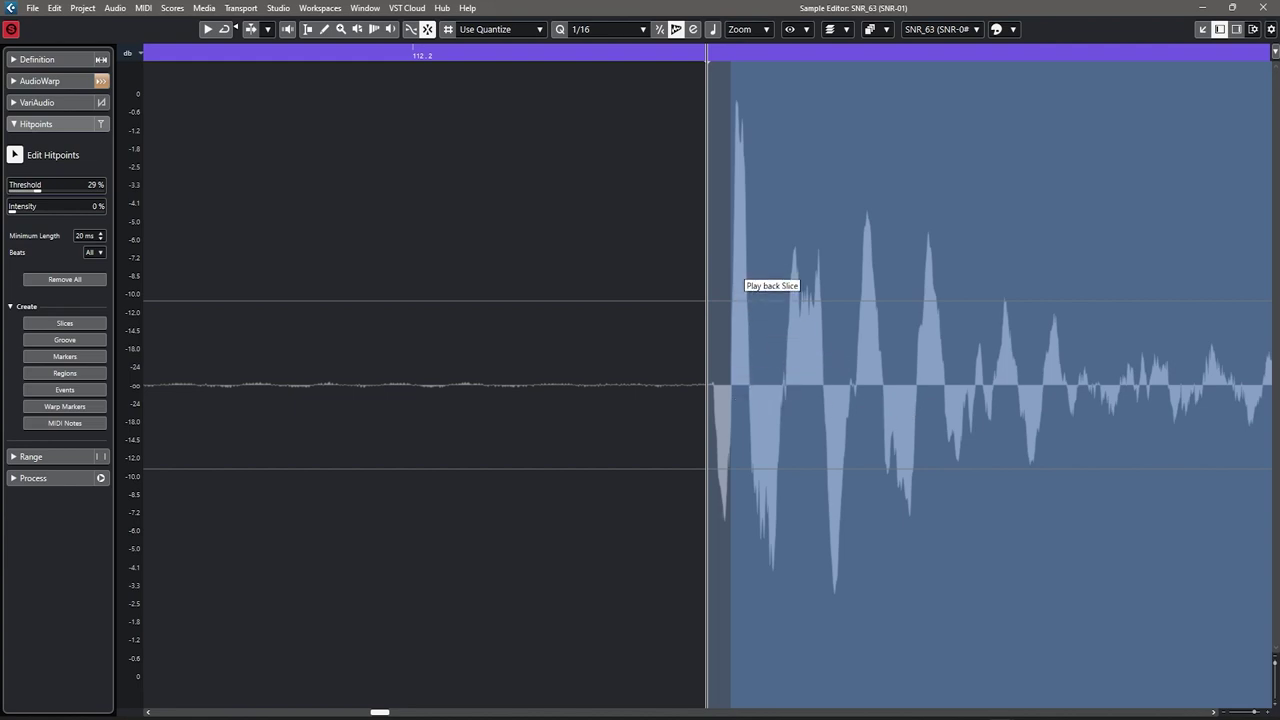
Step: Audition the snare slice just after 112.2, then move the last snare hitpoint before 119.4 to the start of the small rise
{"action": "left_click", "coordinate": [794, 342]}
{"action": "key", "text": "alt+n"}
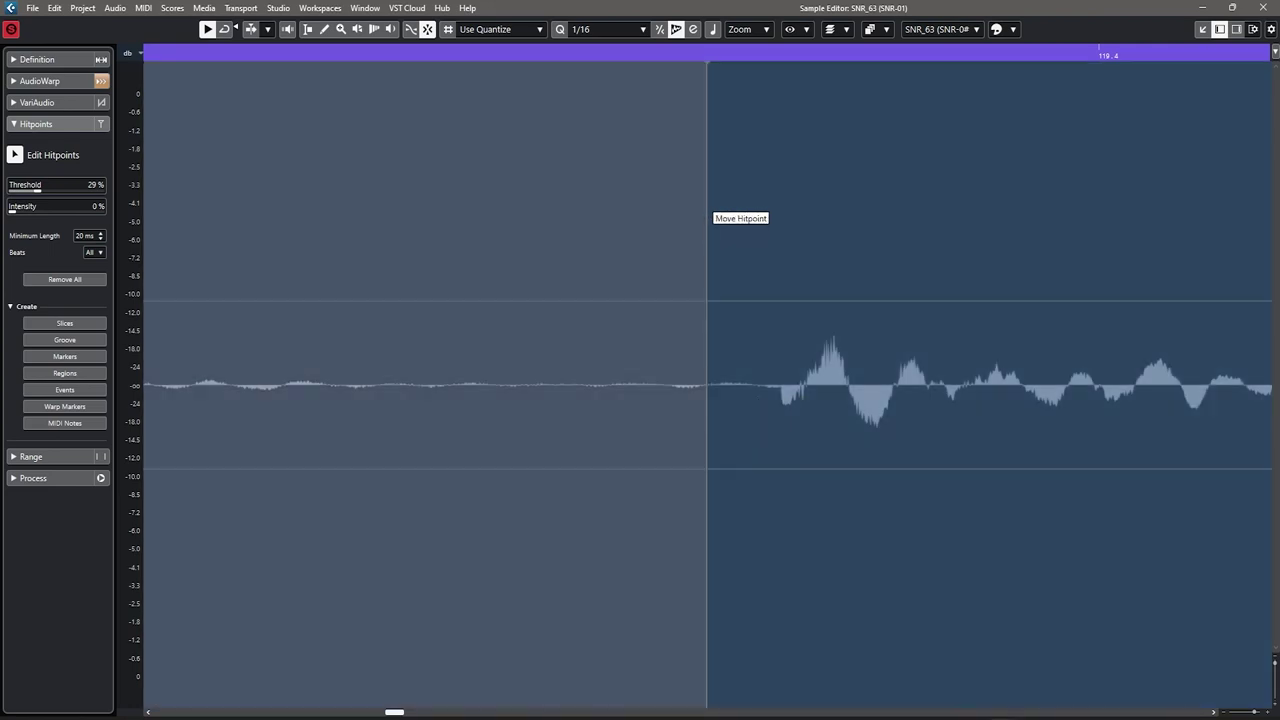
{"action": "left_click_drag", "start_coordinate": [708, 200], "coordinate": [780, 203]}
{"action": "scroll", "coordinate": [888, 219], "scroll_direction": "down", "scroll_amount": 5}
{"action": "scroll", "coordinate": [895, 233], "scroll_direction": "down", "scroll_amount": 8}
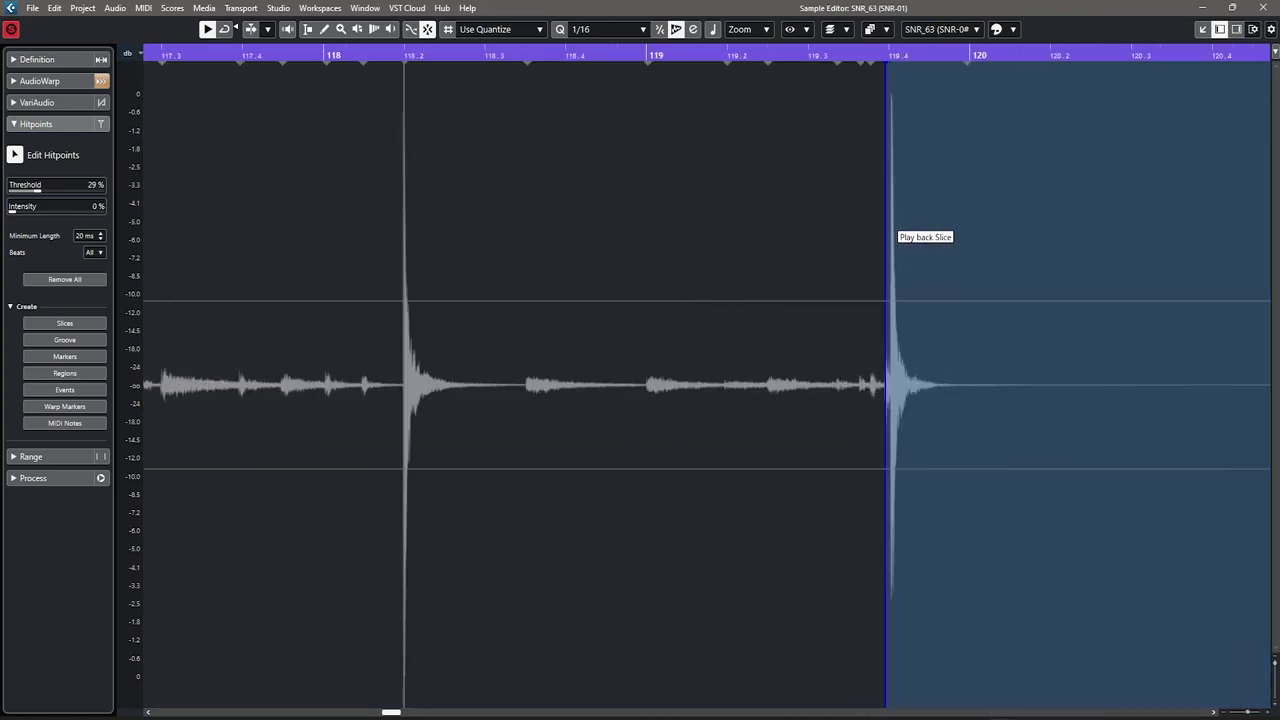
{"action": "scroll", "coordinate": [862, 270], "scroll_direction": "up", "scroll_amount": 8}
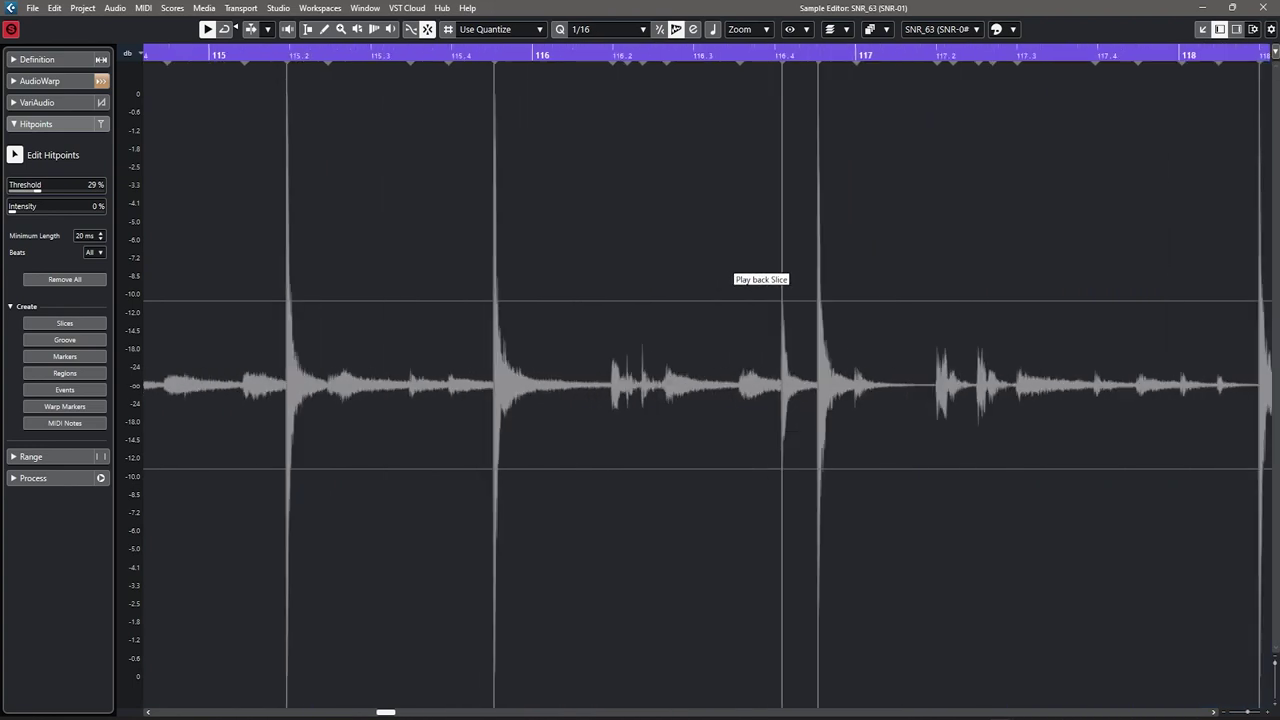
{"action": "scroll", "coordinate": [692, 222], "scroll_direction": "up", "scroll_amount": 8}
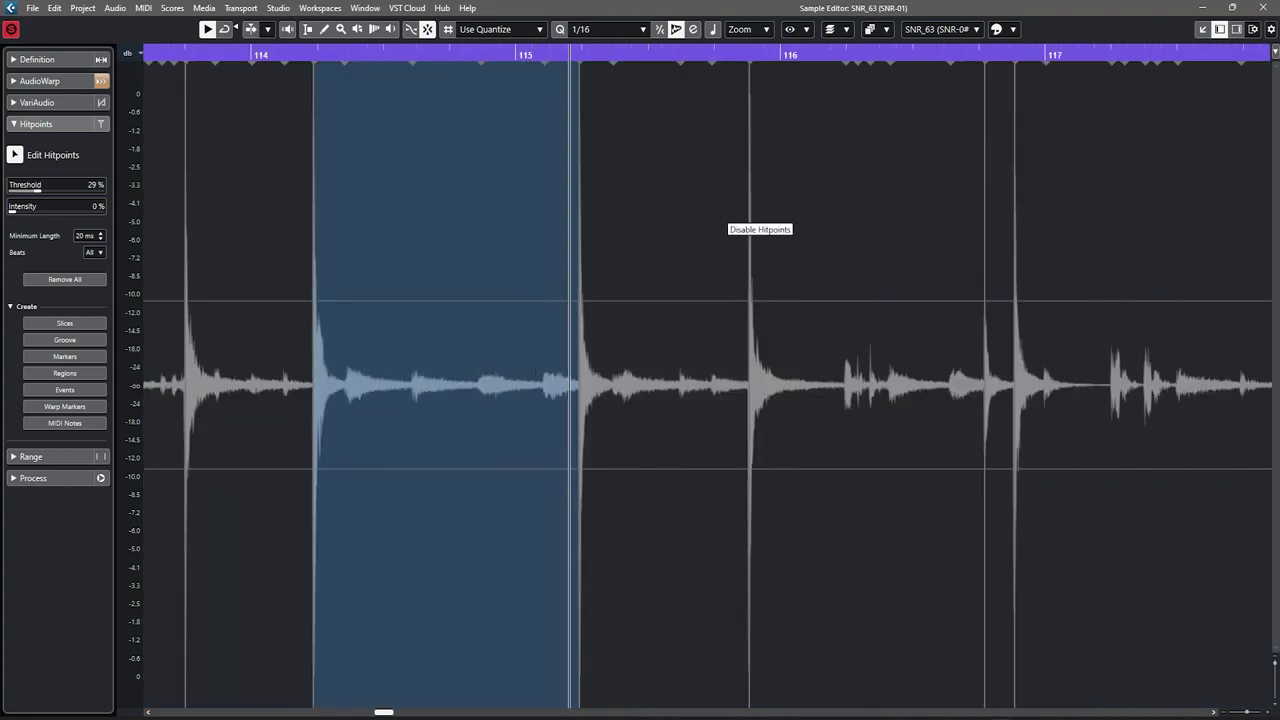
{"action": "key", "text": "space"}
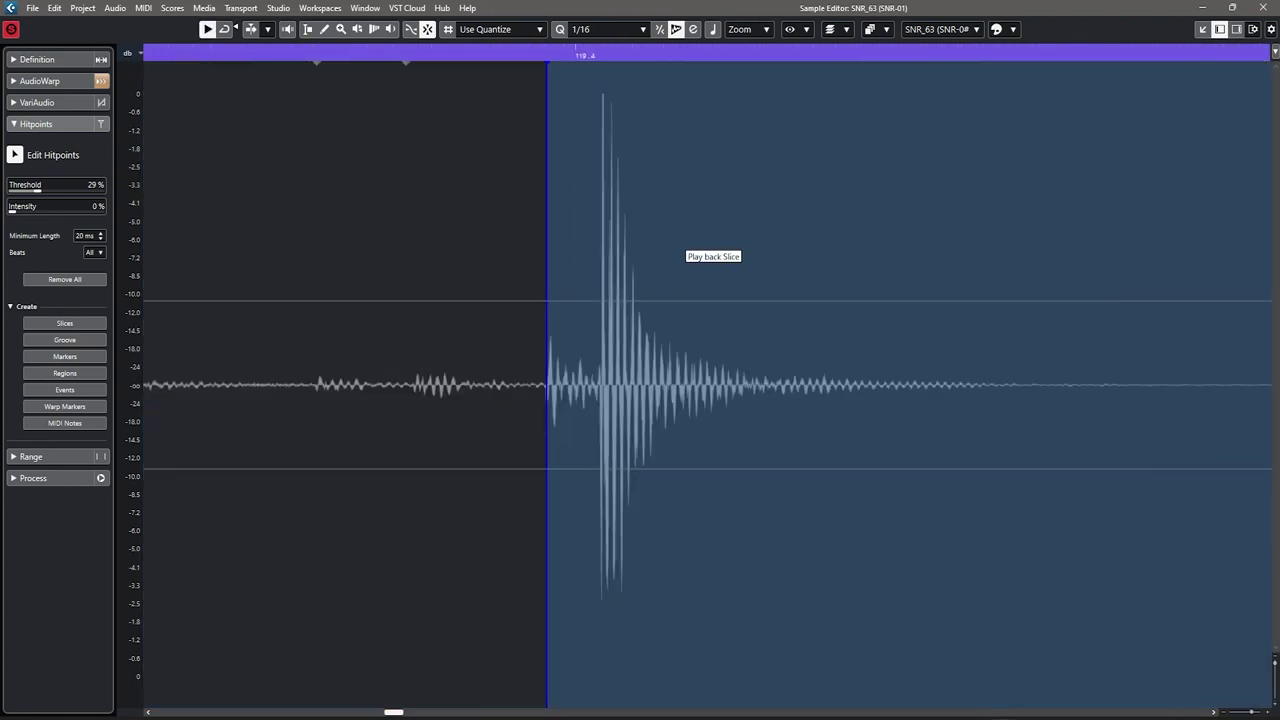
{"action": "scroll", "coordinate": [618, 380], "scroll_direction": "up", "scroll_amount": 5}
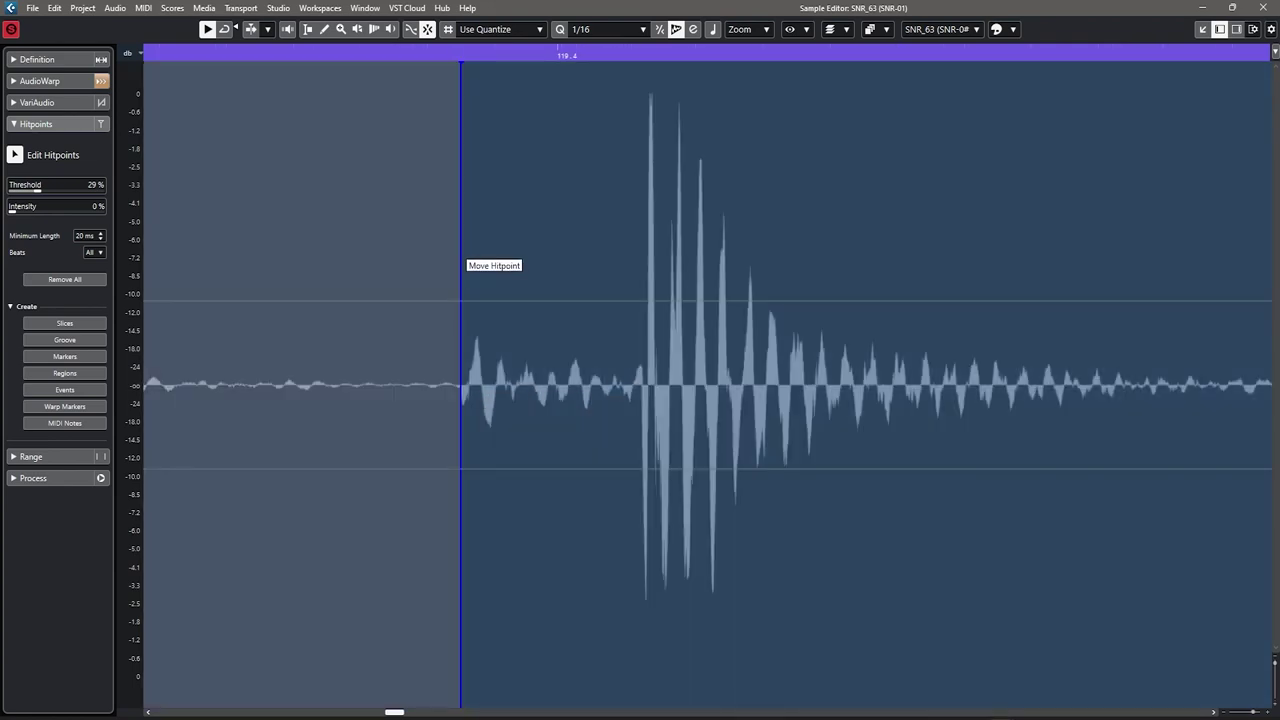
Step: Move the last snare hitpoint near 119.4 onto the main transient and fine-tune it to the start of the first downward swing
{"action": "left_click_drag", "start_coordinate": [461, 243], "coordinate": [641, 243]}
{"action": "scroll", "coordinate": [640, 340], "scroll_direction": "up", "scroll_amount": 8}
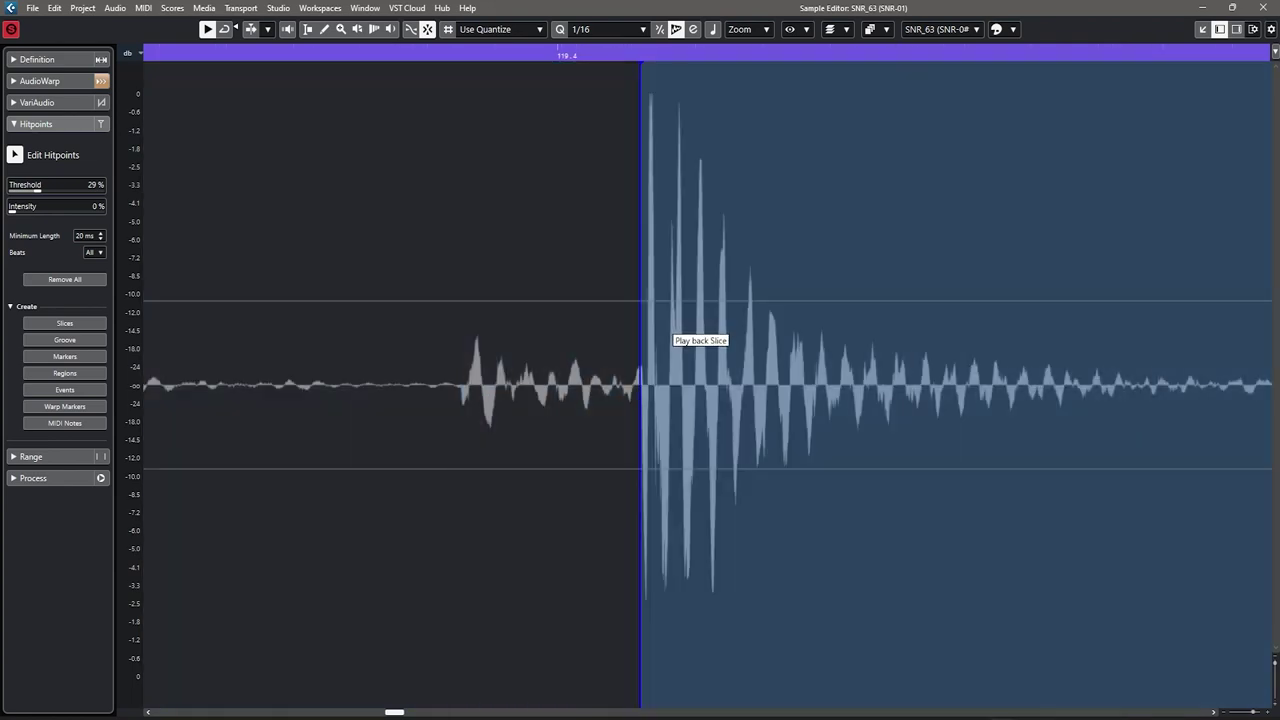
{"action": "scroll", "coordinate": [580, 345], "scroll_direction": "down", "scroll_amount": 3}
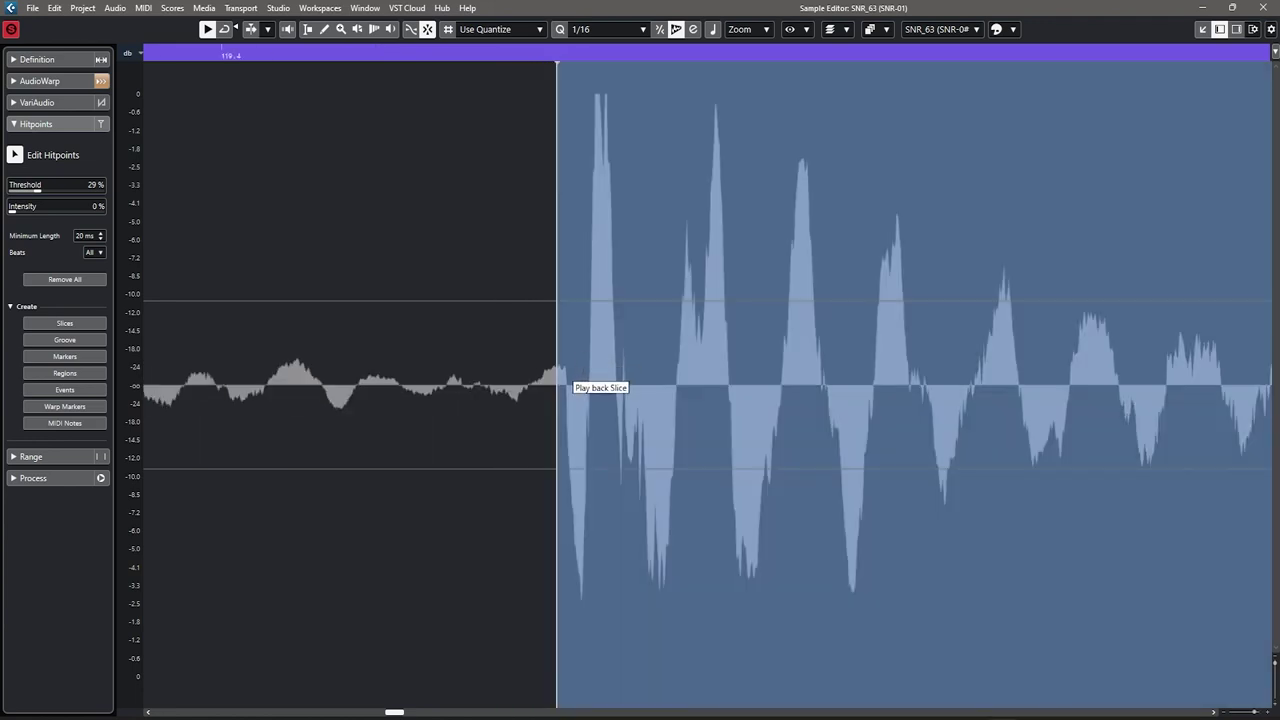
{"action": "left_click_drag", "start_coordinate": [558, 265], "coordinate": [567, 328]}
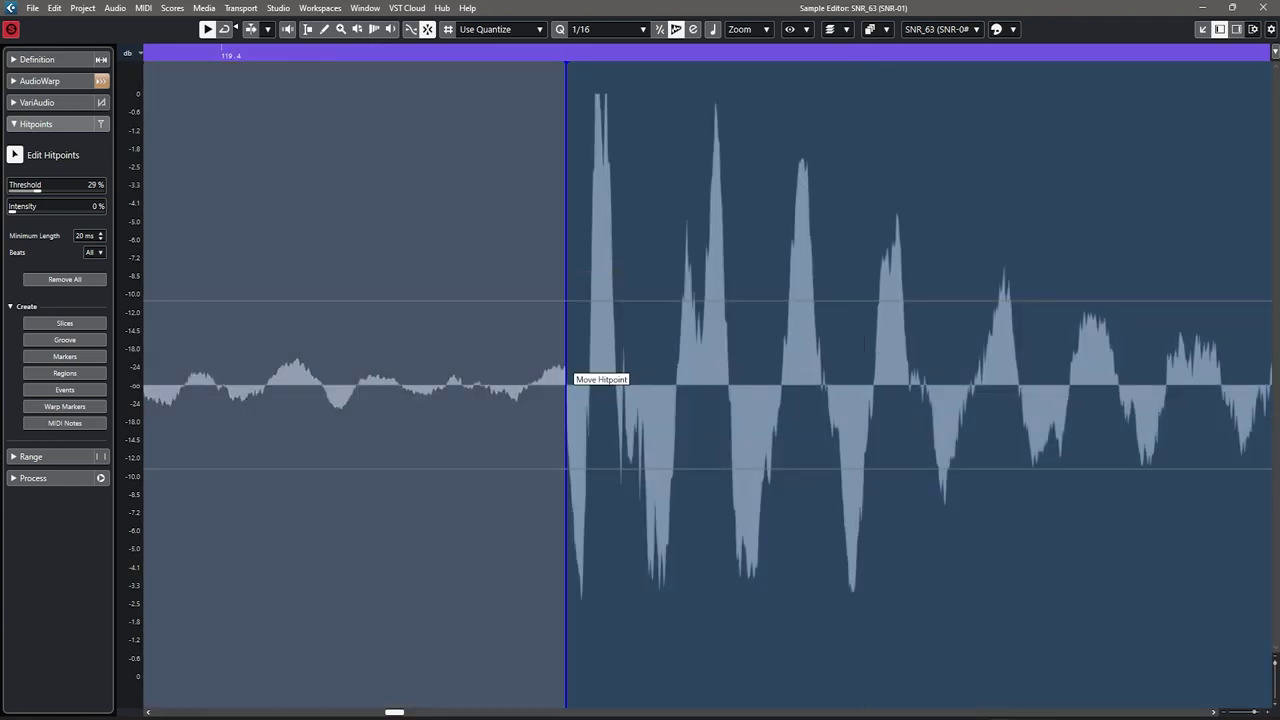
{"action": "scroll", "coordinate": [620, 340], "scroll_direction": "down", "scroll_amount": 6}
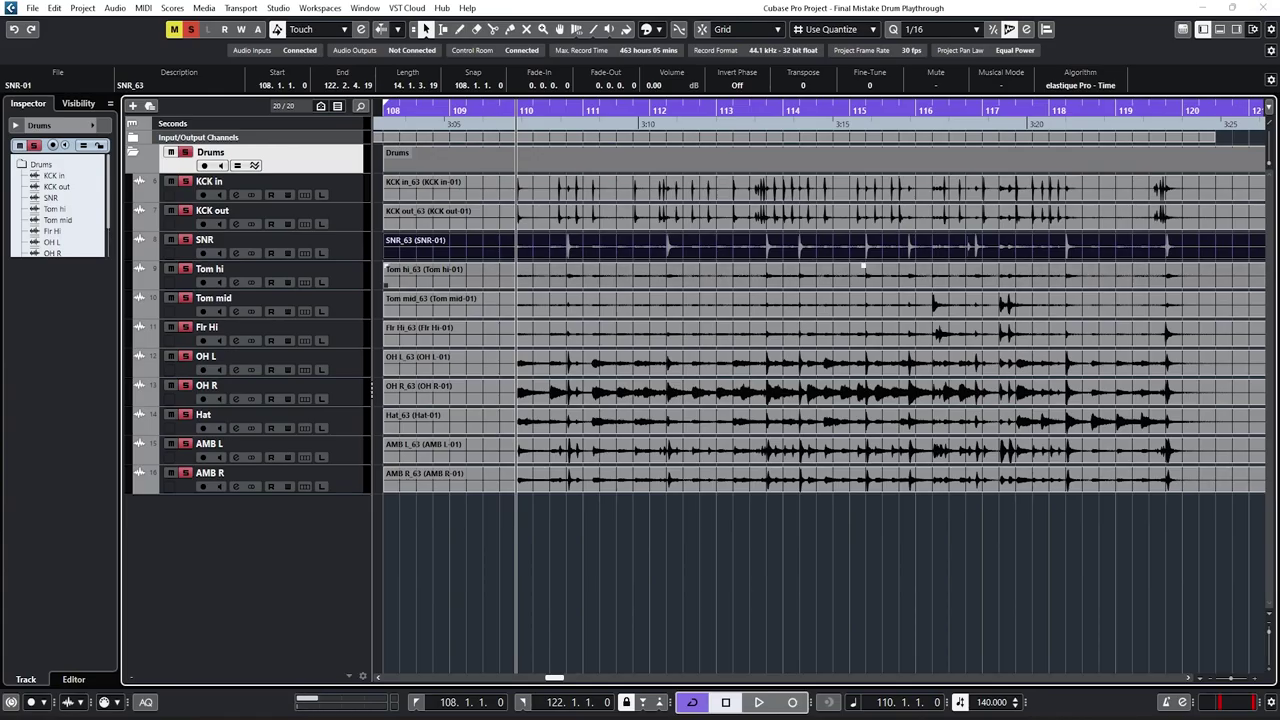
Step: Open the Tom mid_63 event for hitpoint editing and set its hitpoint threshold to 48 %
{"action": "scroll", "coordinate": [545, 268], "scroll_direction": "down", "scroll_amount": 3}
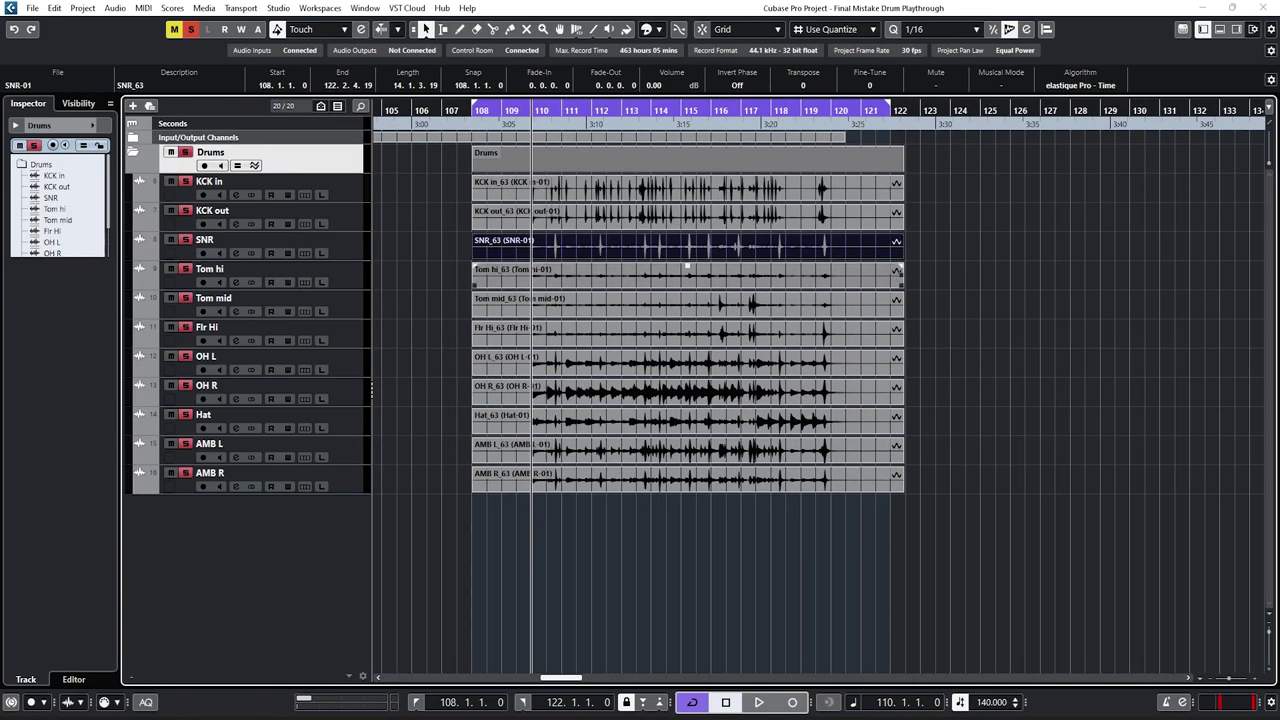
{"action": "key", "text": "h"}
{"action": "key", "text": "h"}
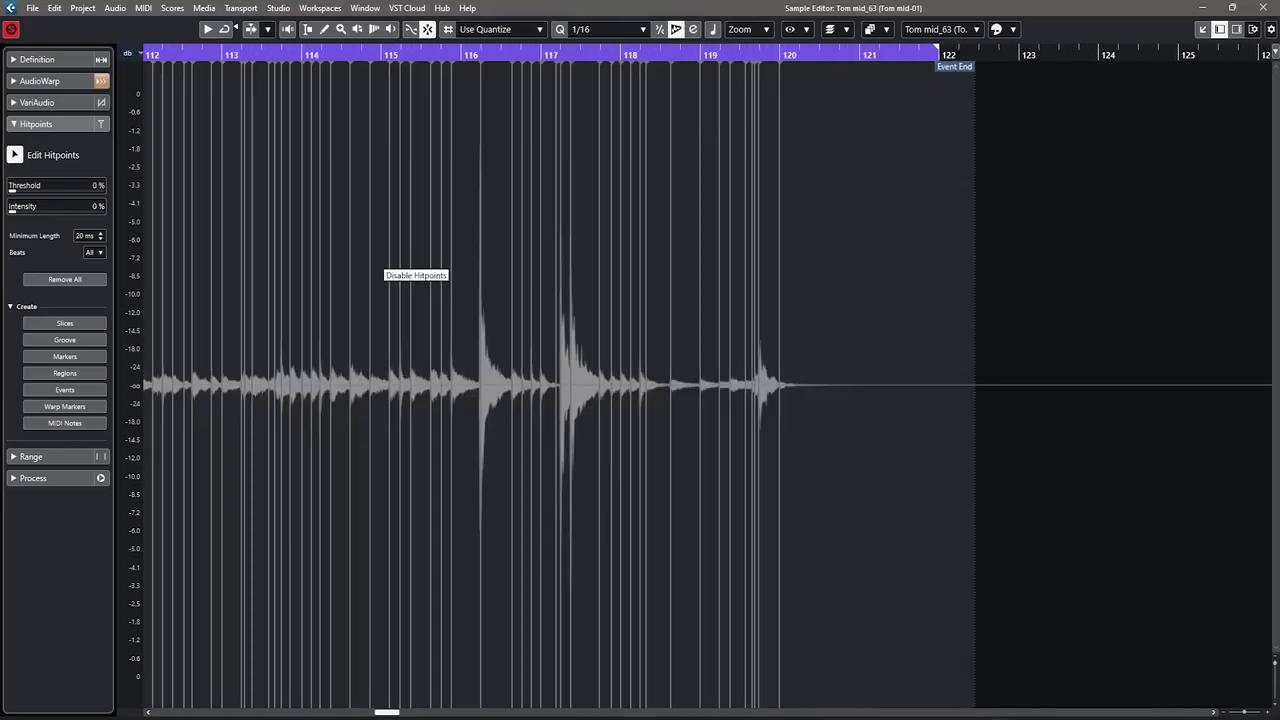
{"action": "key", "text": "g"}
{"action": "key", "text": "g"}
{"action": "left_click_drag", "start_coordinate": [13, 190], "coordinate": [72, 190]}
{"action": "left_click_drag", "start_coordinate": [800, 186], "coordinate": [800, 244]}
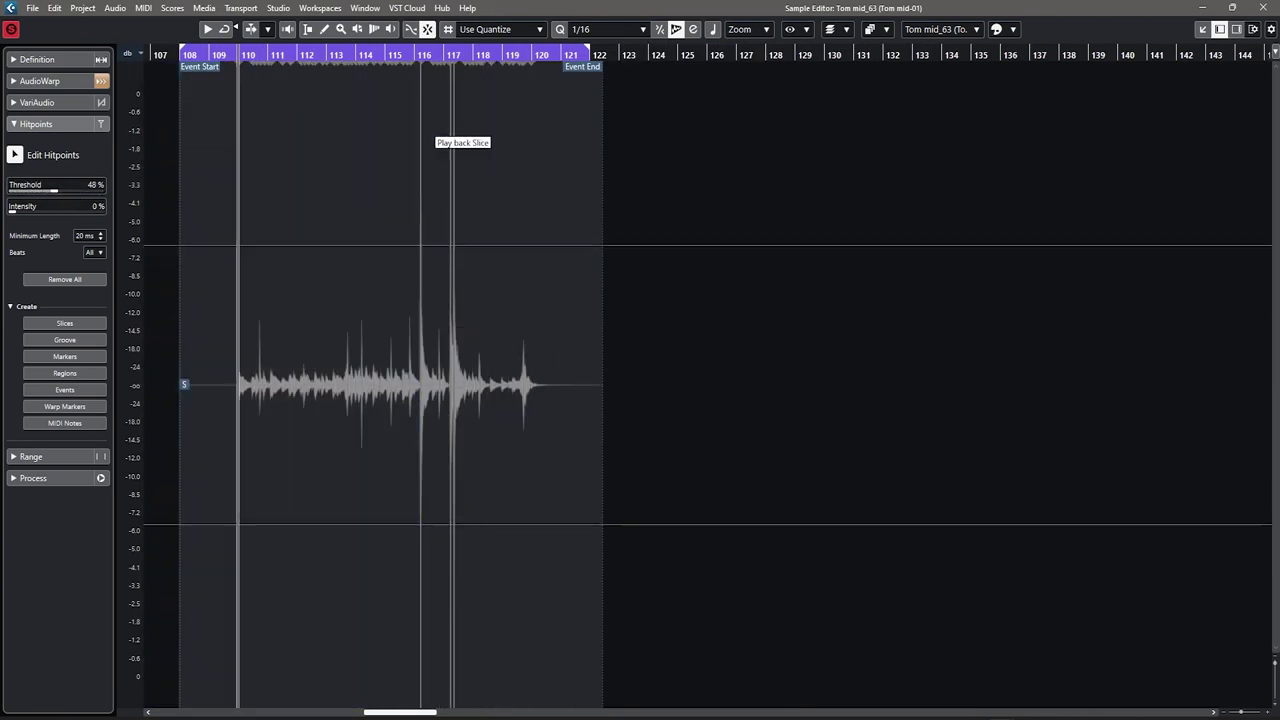
Step: Check the Tom mid hitpoints from 116.2 onward and move the second one after 117.2 back to the start of its transient
{"action": "scroll", "coordinate": [480, 198], "scroll_direction": "up", "scroll_amount": 2}
{"action": "scroll", "coordinate": [338, 295], "scroll_direction": "up", "scroll_amount": 10}
{"action": "left_click", "coordinate": [474, 266]}
{"action": "scroll", "coordinate": [510, 312], "scroll_direction": "down", "scroll_amount": 4}
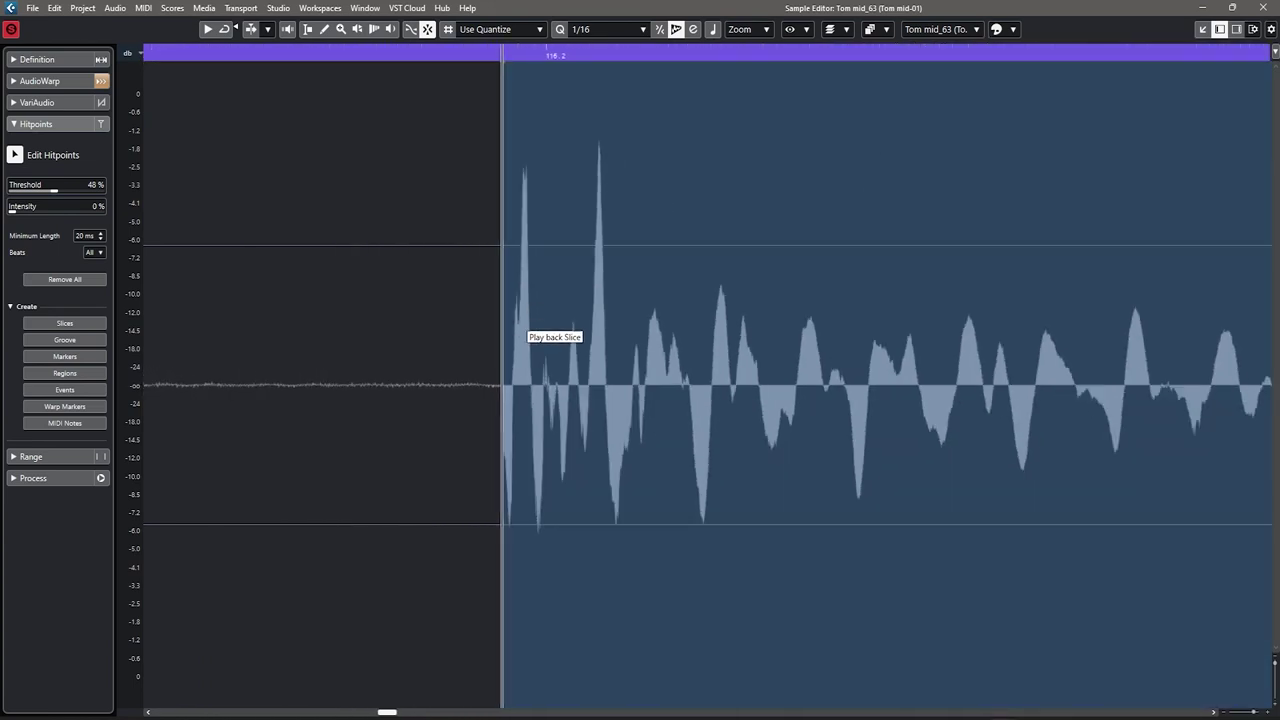
{"action": "key", "text": "h"}
{"action": "key", "text": "Tab"}
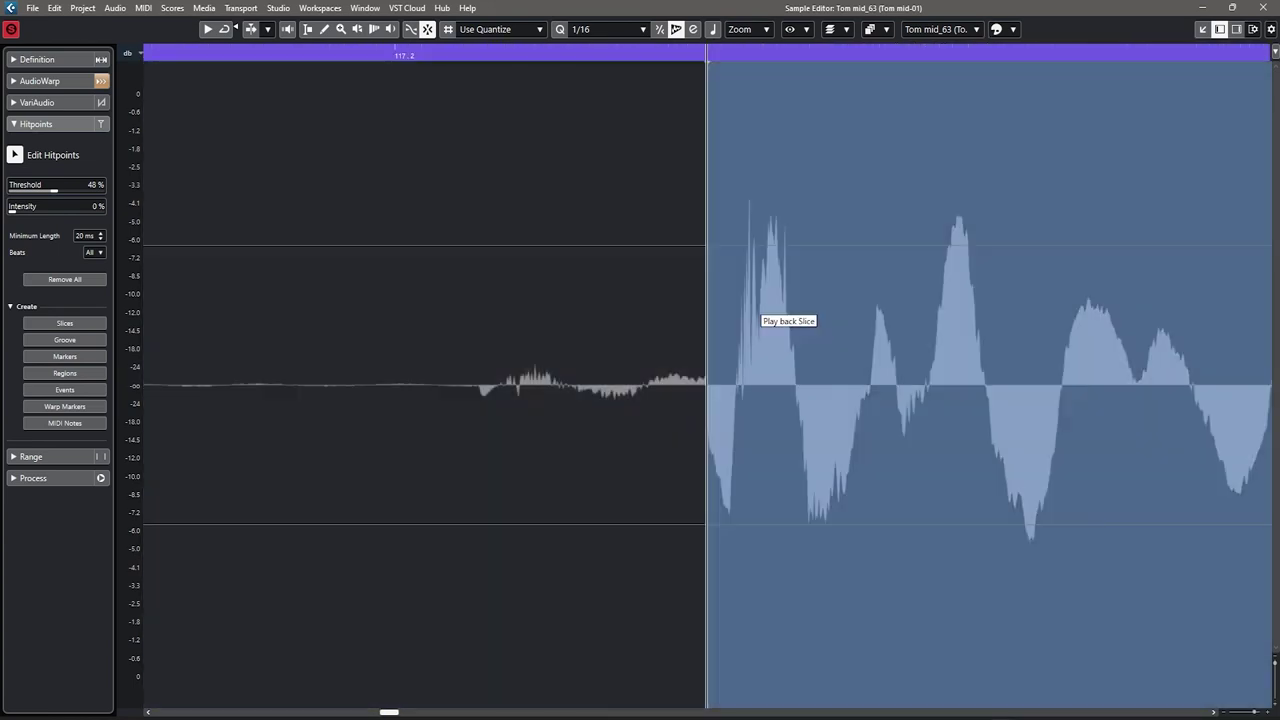
{"action": "key", "text": "Tab"}
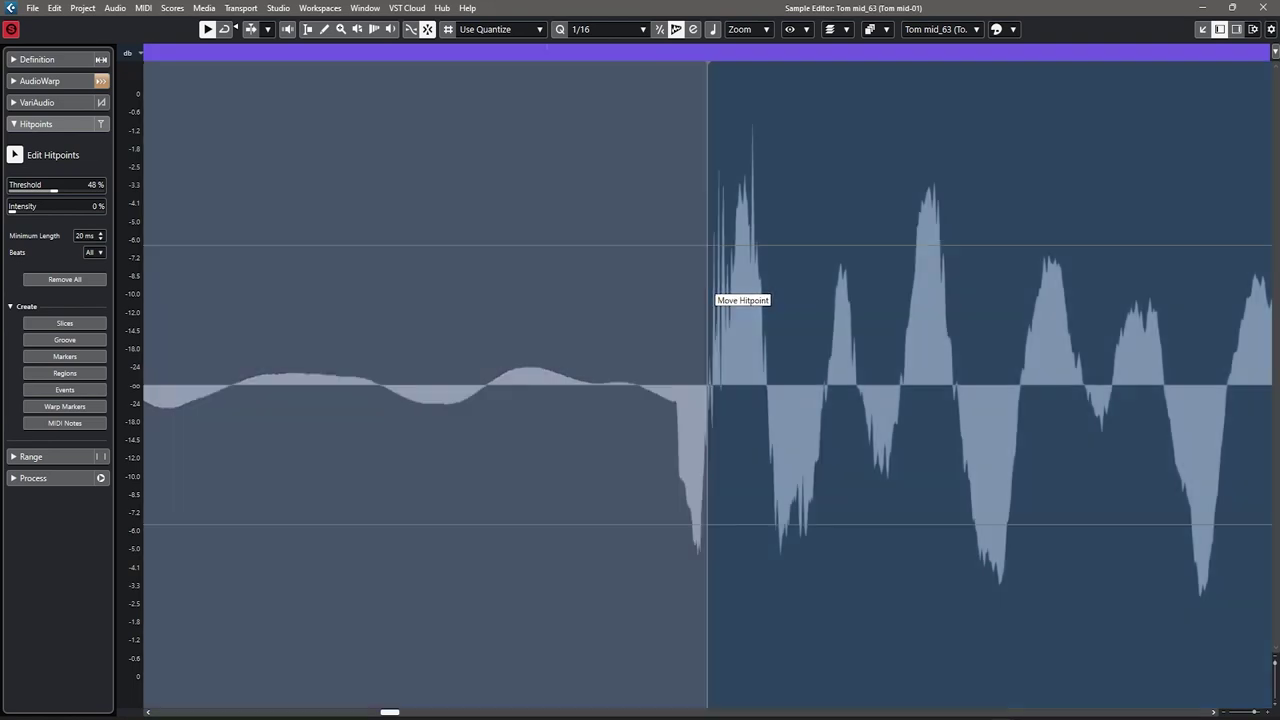
{"action": "left_click_drag", "start_coordinate": [707, 284], "coordinate": [676, 284]}
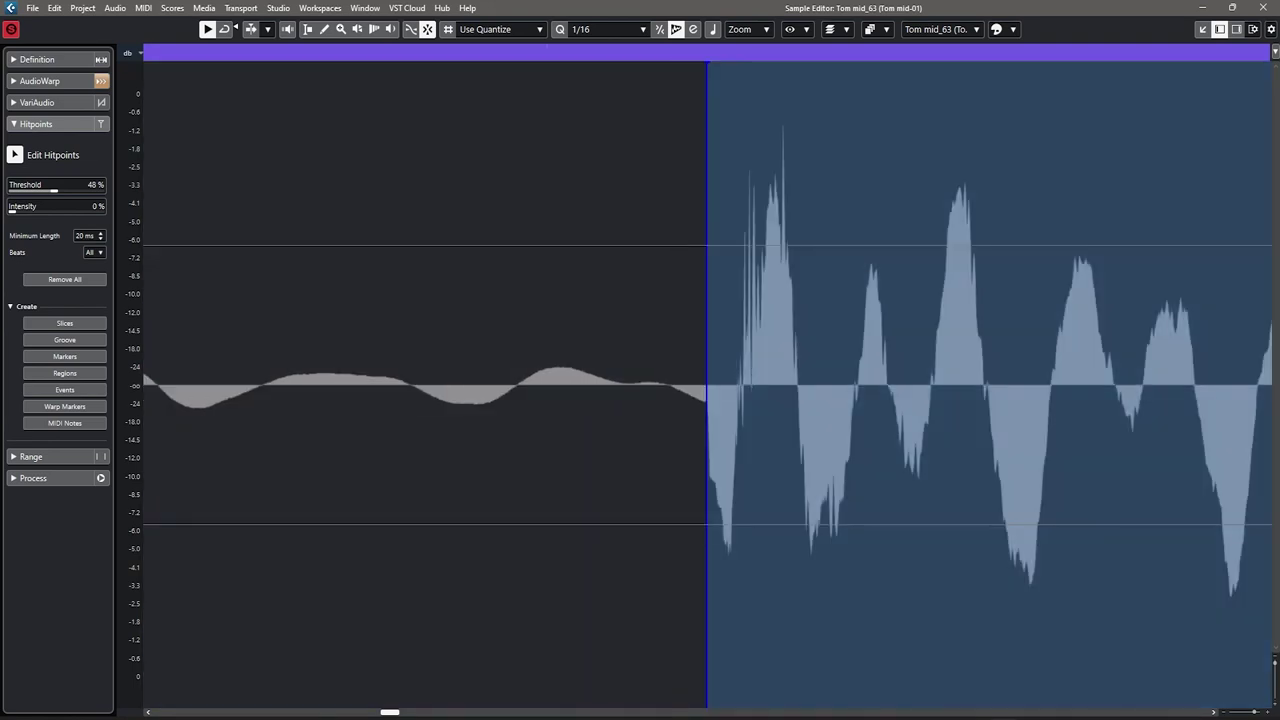
{"action": "left_click", "coordinate": [1263, 7]}
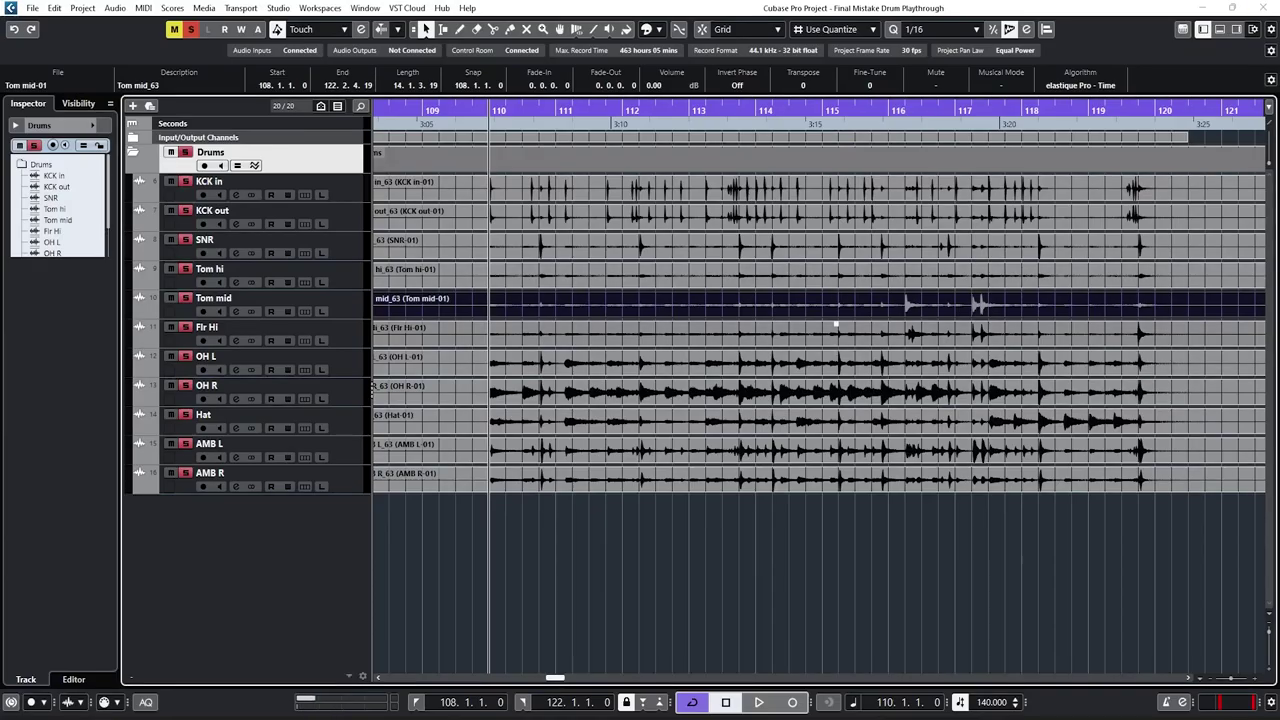
Step: Open the Flr Hi_63 event for hitpoint editing and set its hitpoint threshold to 35 %
{"action": "double_click", "coordinate": [836, 324]}
{"action": "key", "text": "g"}
{"action": "key", "text": "g"}
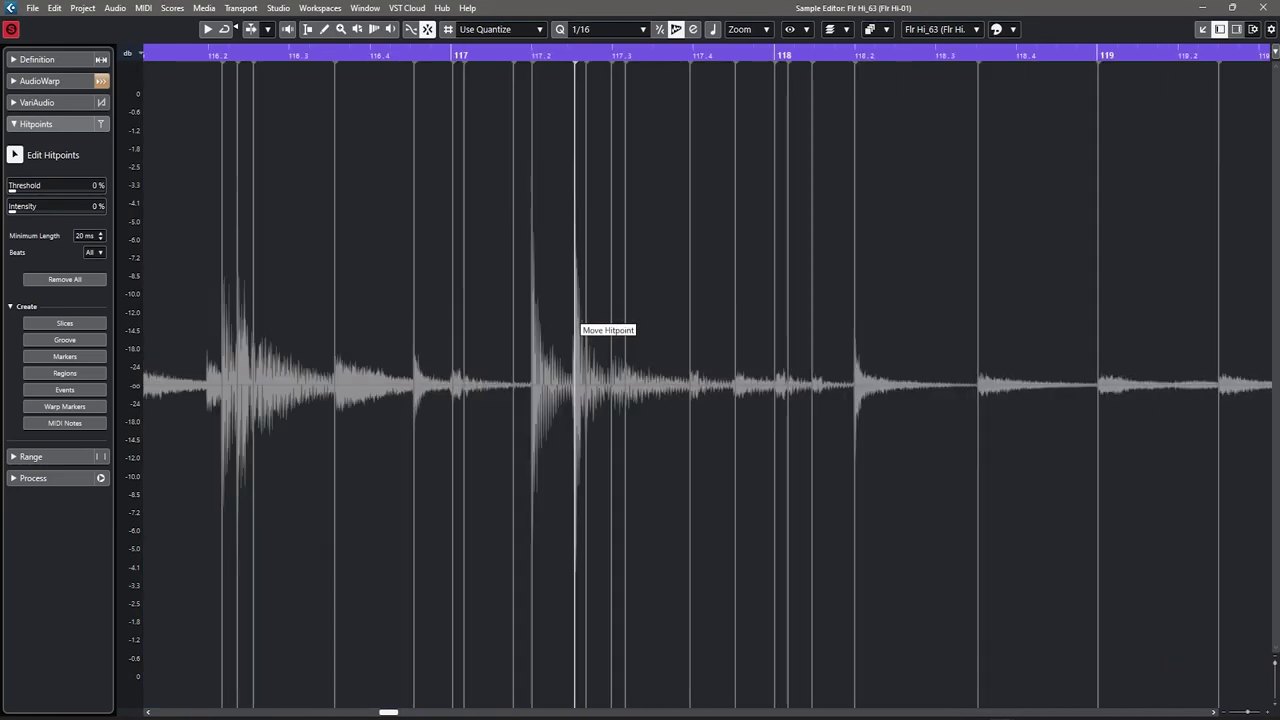
{"action": "scroll", "coordinate": [574, 320], "scroll_direction": "down", "scroll_amount": 4}
{"action": "left_click_drag", "start_coordinate": [12, 190], "coordinate": [43, 190]}
Step: Move the first Flr Hi hitpoint after 116.2 slightly earlier and go through the hitpoints that follow it
{"action": "scroll", "coordinate": [514, 225], "scroll_direction": "up", "scroll_amount": 7}
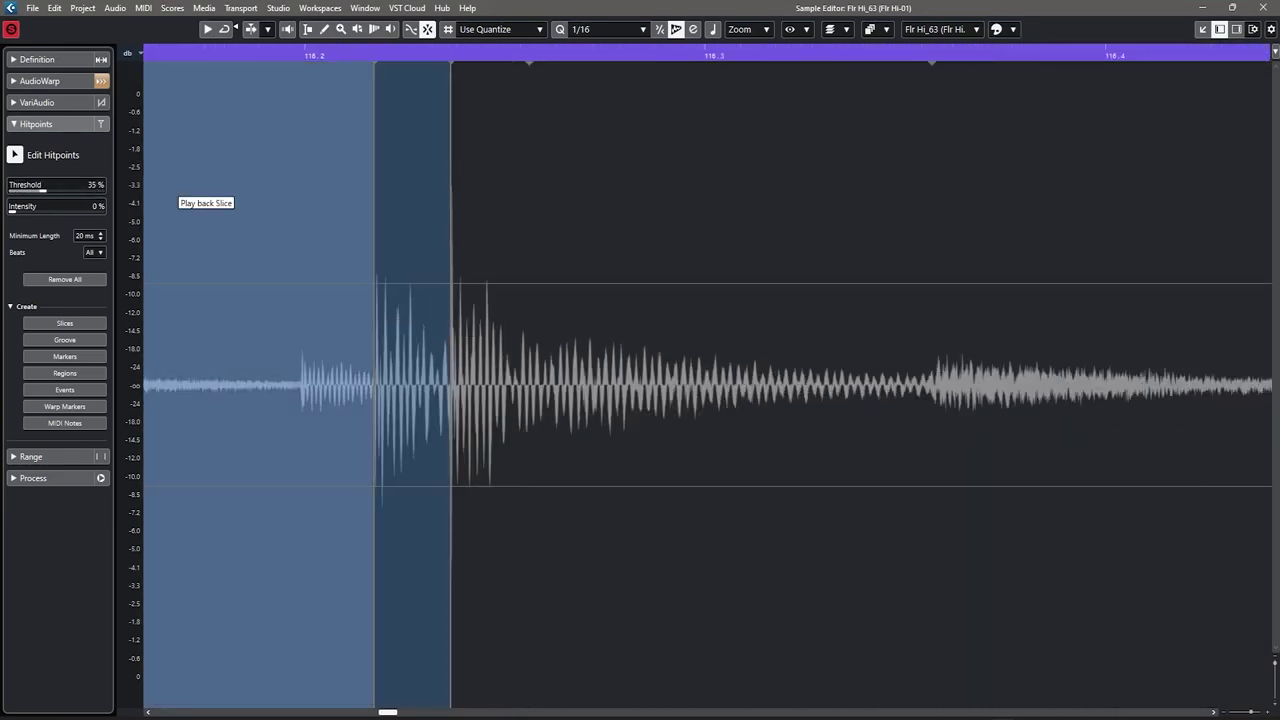
{"action": "key", "text": "h"}
{"action": "key", "text": "h"}
{"action": "key", "text": "h"}
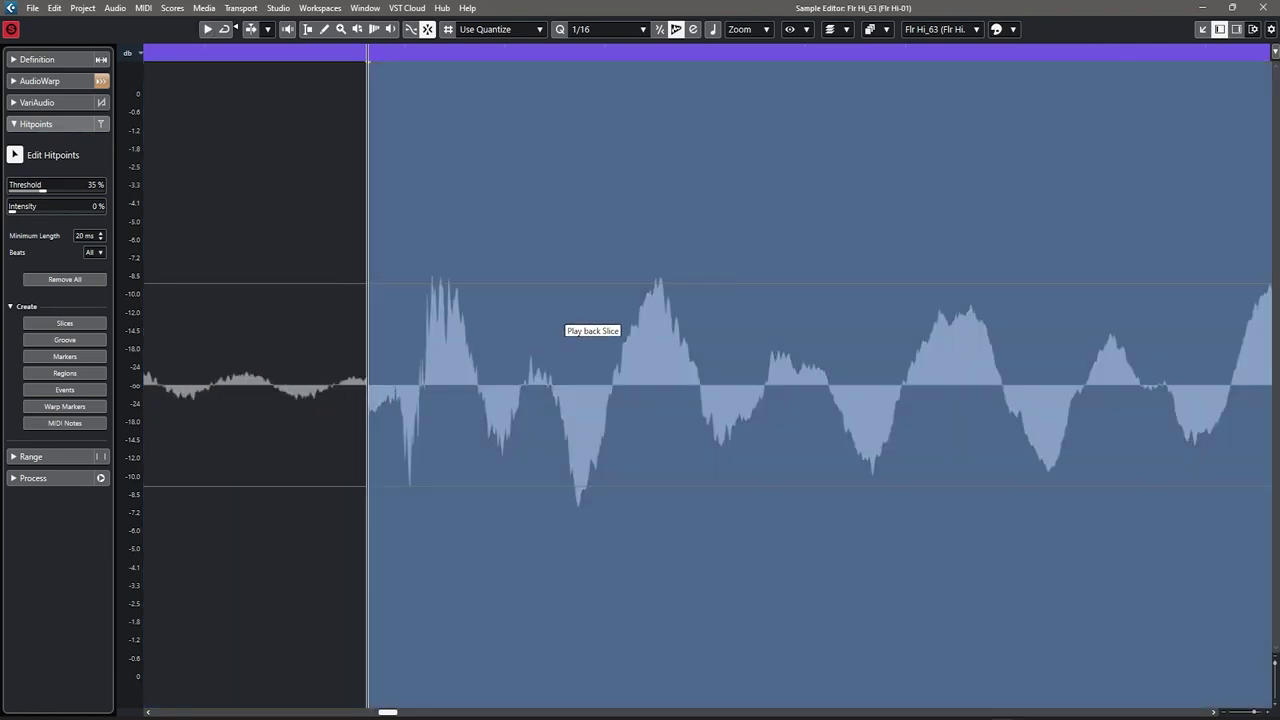
{"action": "key", "text": "Tab"}
{"action": "key", "text": "Tab"}
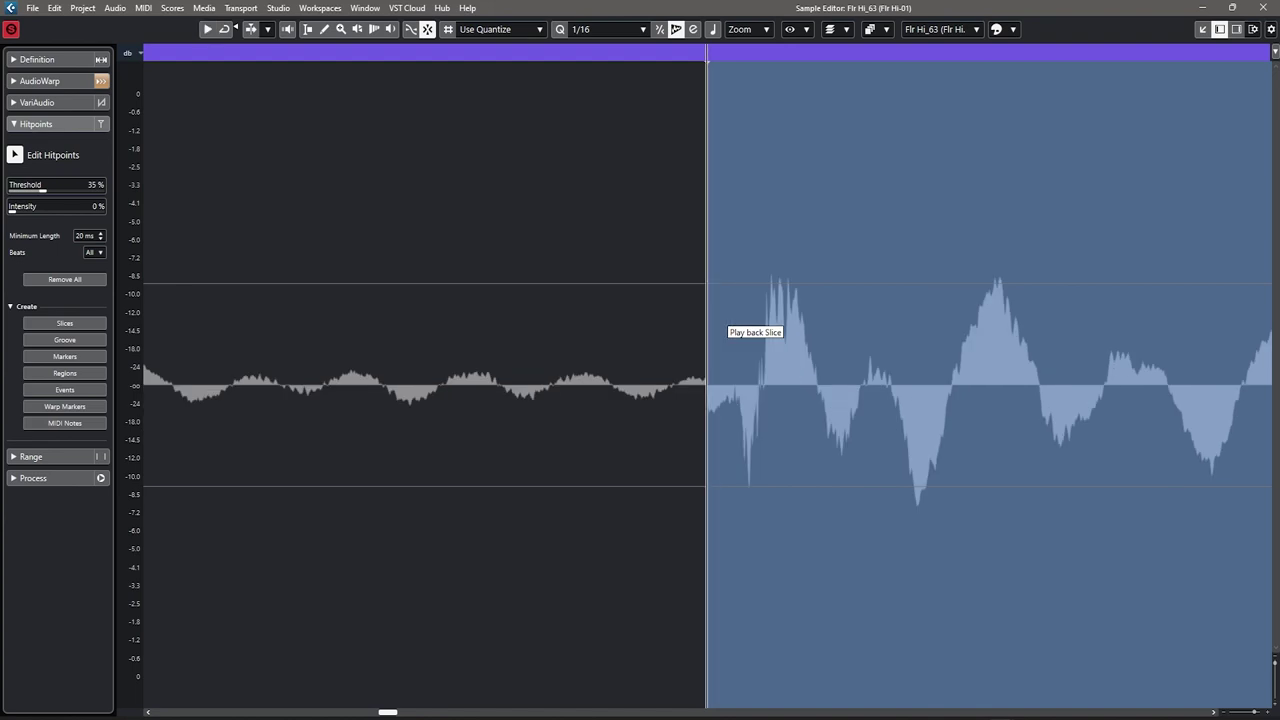
{"action": "left_click_drag", "start_coordinate": [709, 300], "coordinate": [682, 300]}
{"action": "key", "text": "Tab"}
{"action": "key", "text": "Tab"}
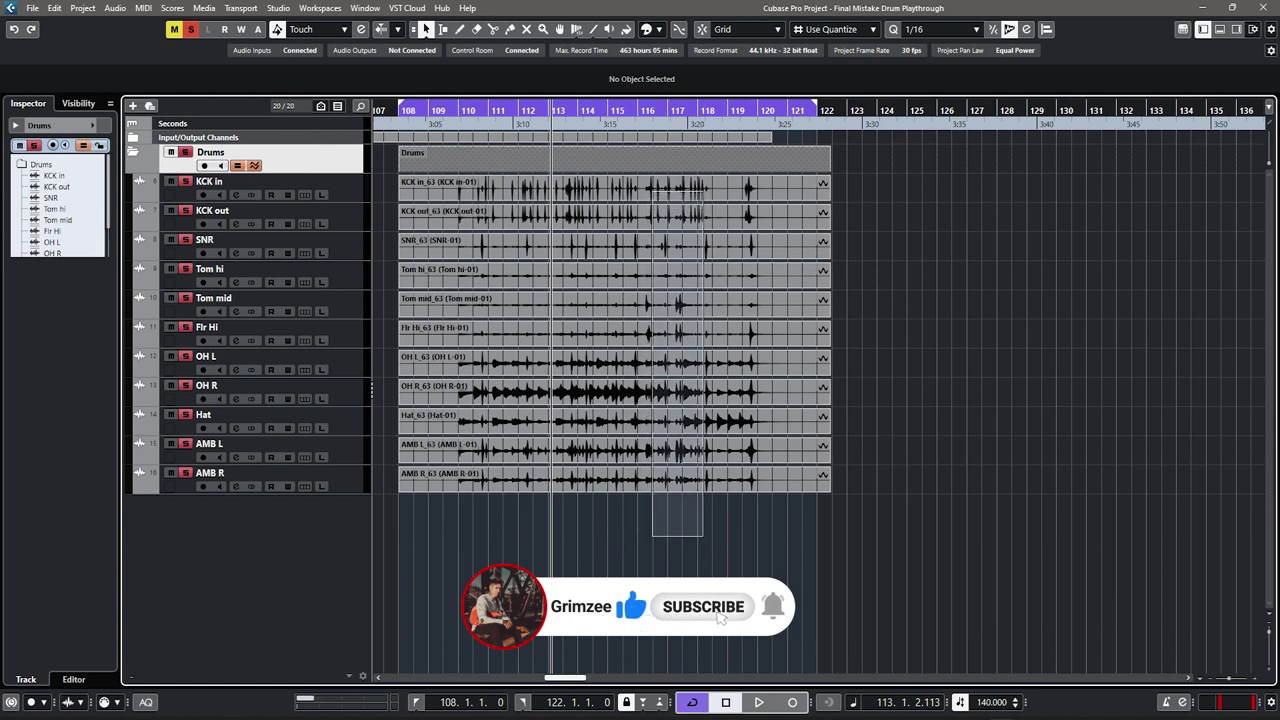
Step: Create warp markers from the hitpoints for all selected drum events in the Quantize Panel, with AudioWarp quantize on
{"action": "key", "text": "ctrl+a"}
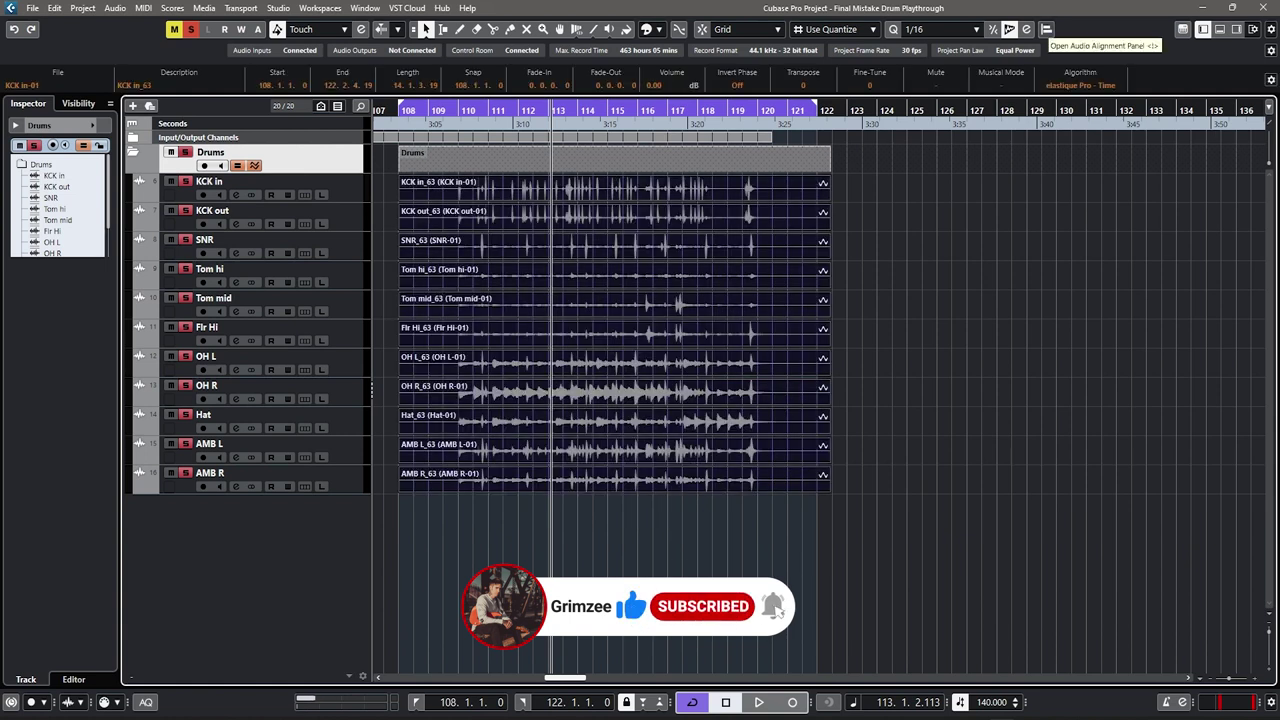
{"action": "left_click", "coordinate": [1026, 29]}
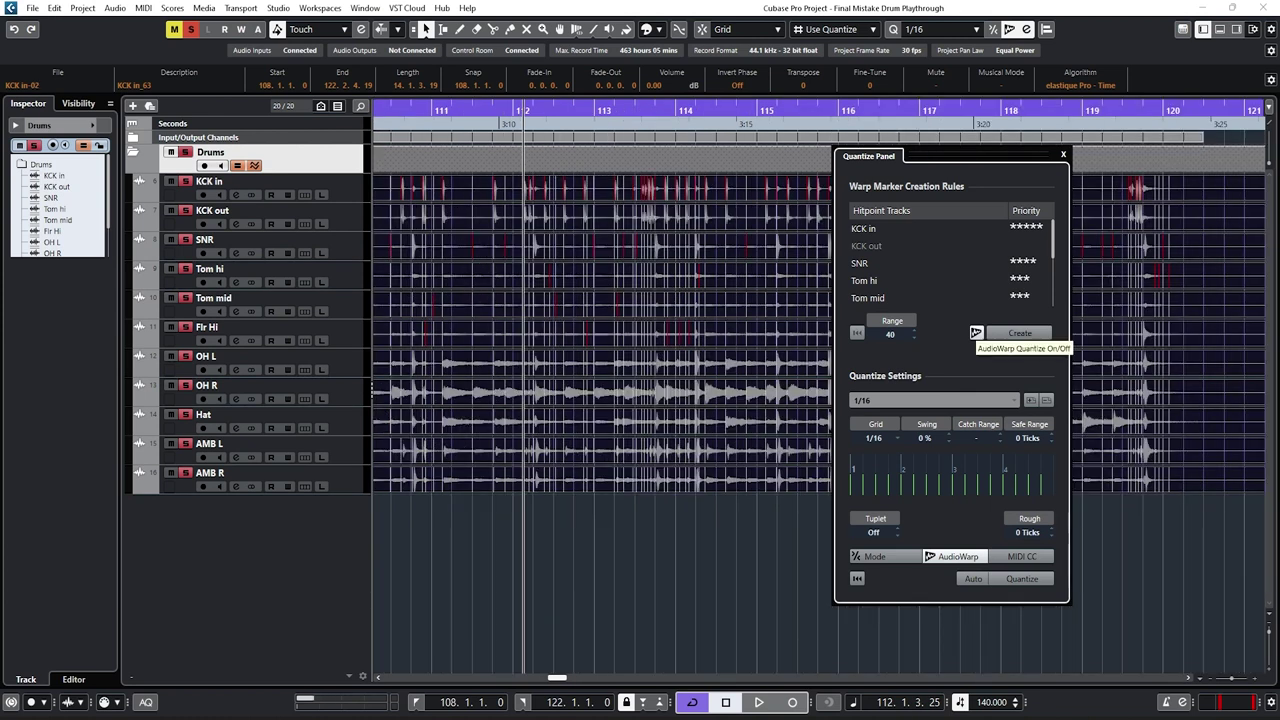
{"action": "left_click", "coordinate": [976, 332]}
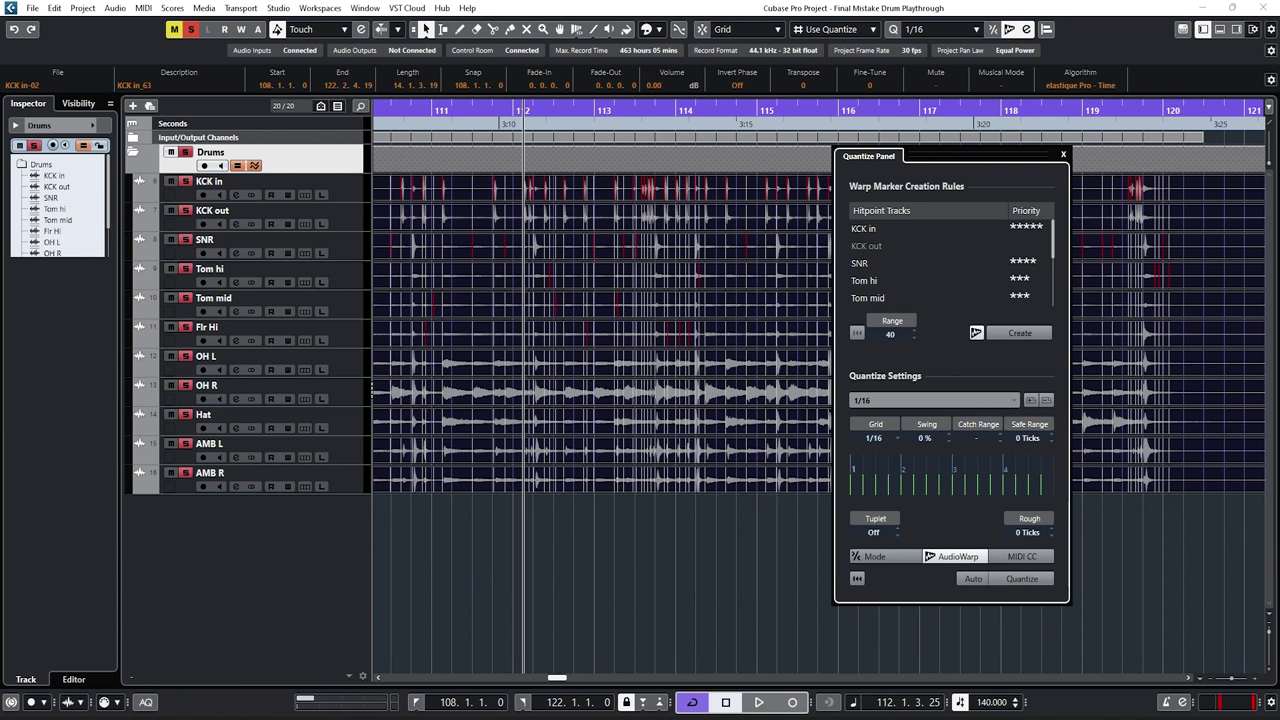
{"action": "left_click", "coordinate": [1019, 333]}
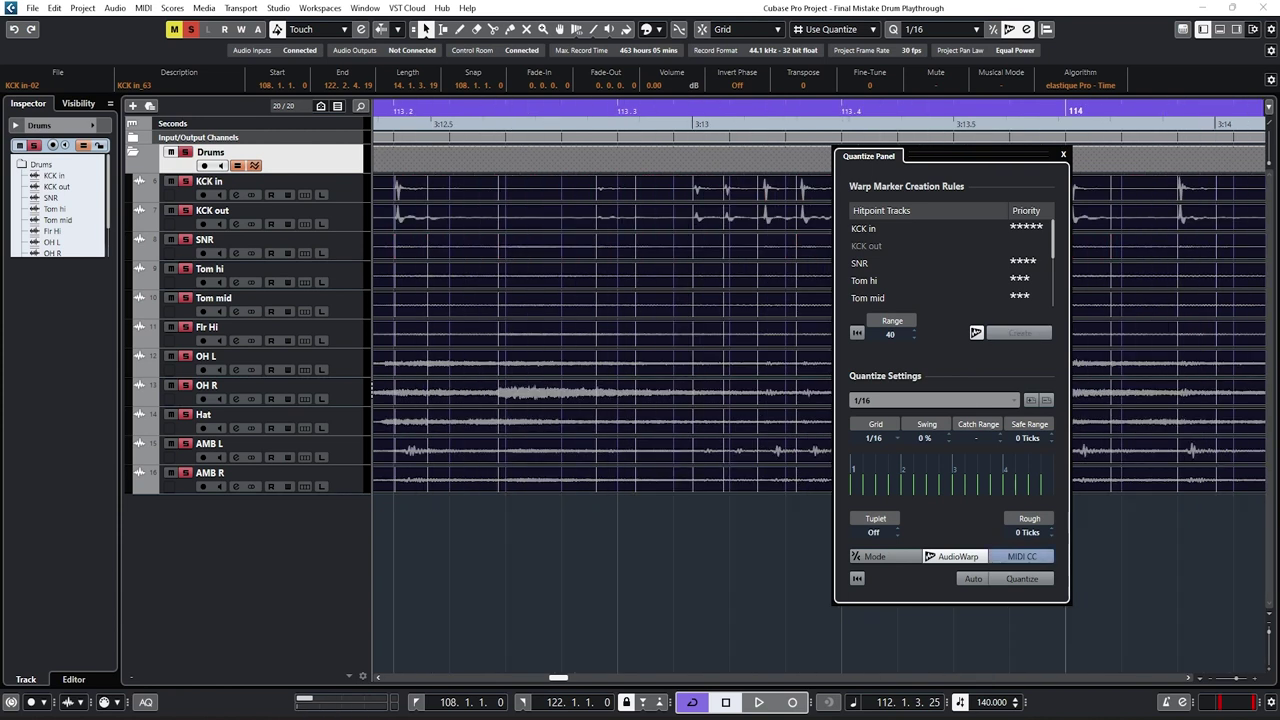
Step: Examine the warp markers along all drum tracks and compare the hits with the 1/16 quantize grid
{"action": "left_click", "coordinate": [1022, 579]}
{"action": "scroll", "coordinate": [529, 392], "scroll_direction": "down", "scroll_amount": 6}
{"action": "scroll", "coordinate": [529, 392], "scroll_direction": "up", "scroll_amount": 4}
{"action": "key", "text": "g"}
{"action": "key", "text": "g"}
{"action": "key", "text": "g"}
{"action": "scroll", "coordinate": [692, 246], "scroll_direction": "up", "scroll_amount": 1}
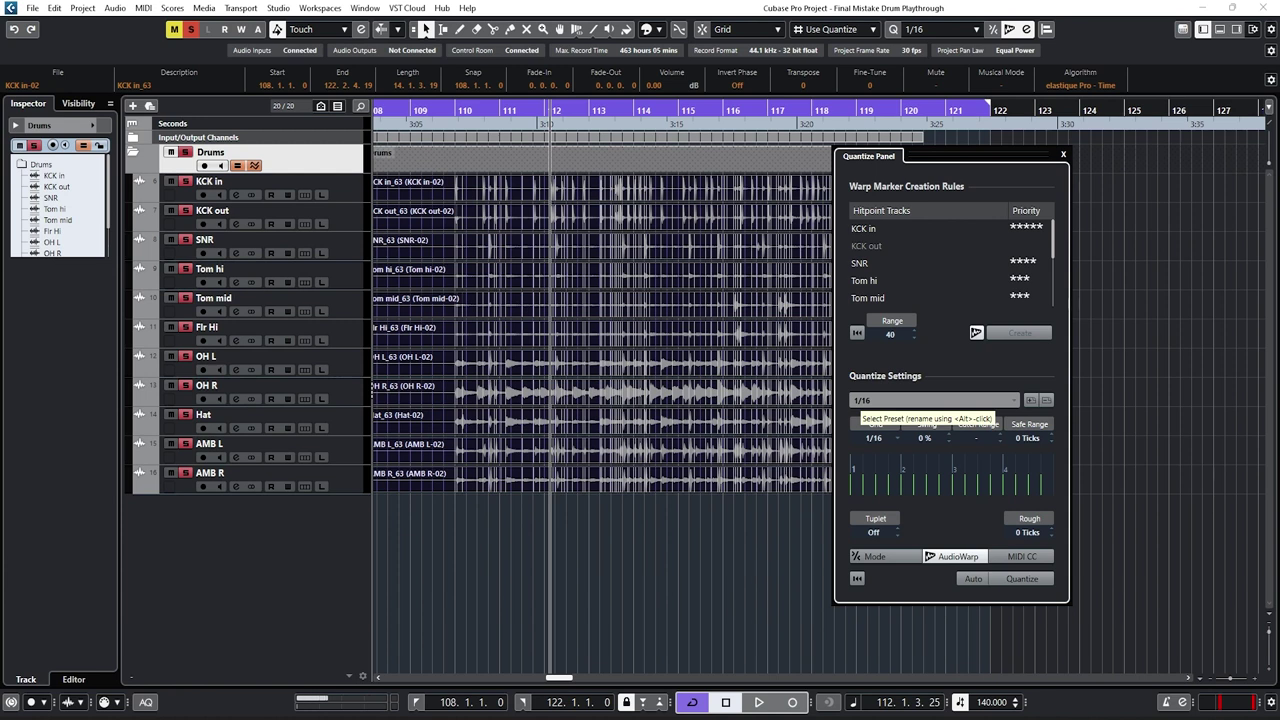
{"action": "scroll", "coordinate": [688, 324], "scroll_direction": "down", "scroll_amount": 1}
{"action": "scroll", "coordinate": [610, 324], "scroll_direction": "up", "scroll_amount": 3}
{"action": "scroll", "coordinate": [610, 324], "scroll_direction": "right", "scroll_amount": 1}
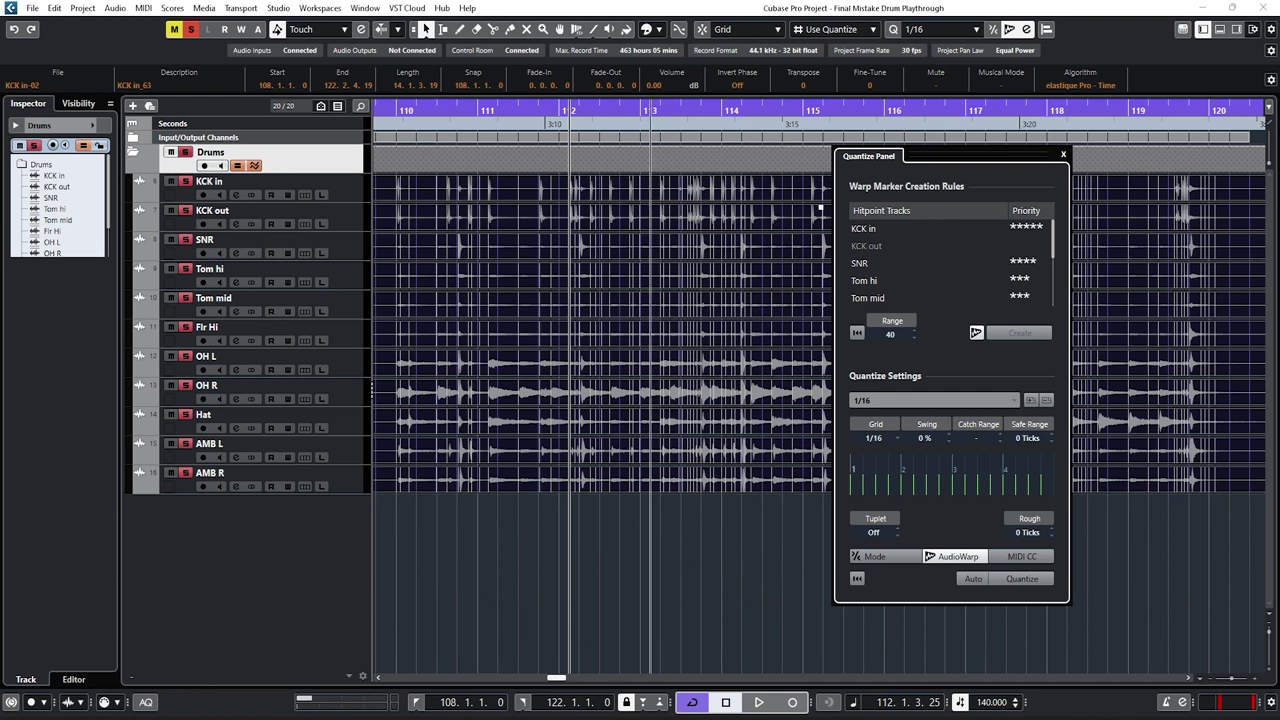
Step: Split all drum events just after 113 and 114.3, select the section in between, and undo the splits to work on the whole events
{"action": "left_click", "coordinate": [651, 216], "text": "alt"}
{"action": "left_click", "coordinate": [764, 216], "text": "alt"}
{"action": "left_click", "coordinate": [706, 268]}
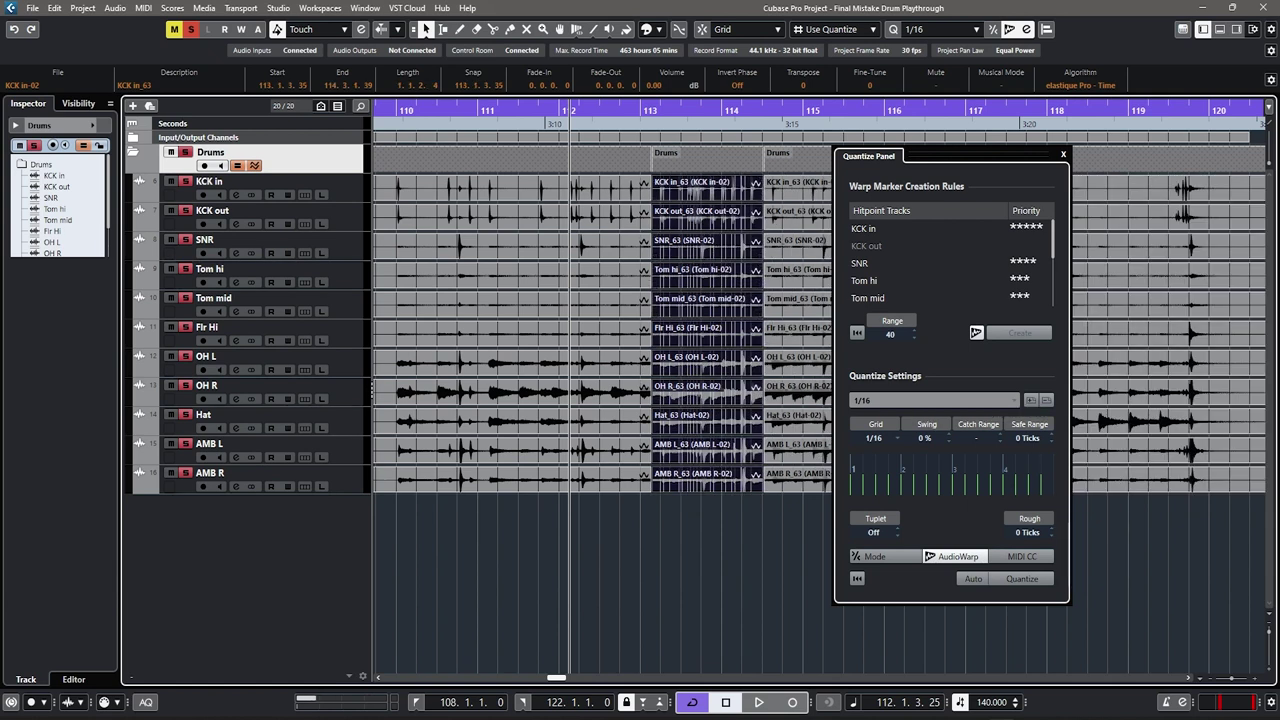
{"action": "key", "text": "ctrl+a"}
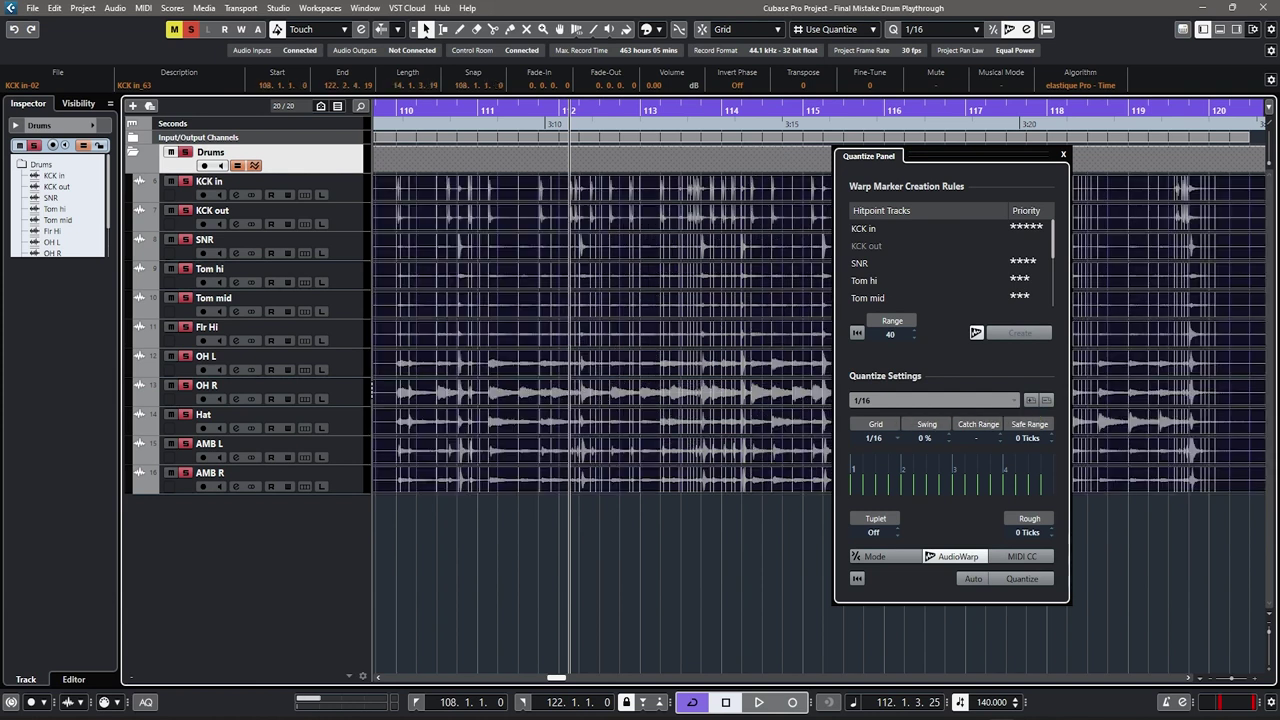
Step: Quantize all drum events to the 1/16 grid with AudioWarp and bring the whole passage back into view
{"action": "scroll", "coordinate": [713, 324], "scroll_direction": "up", "scroll_amount": 6}
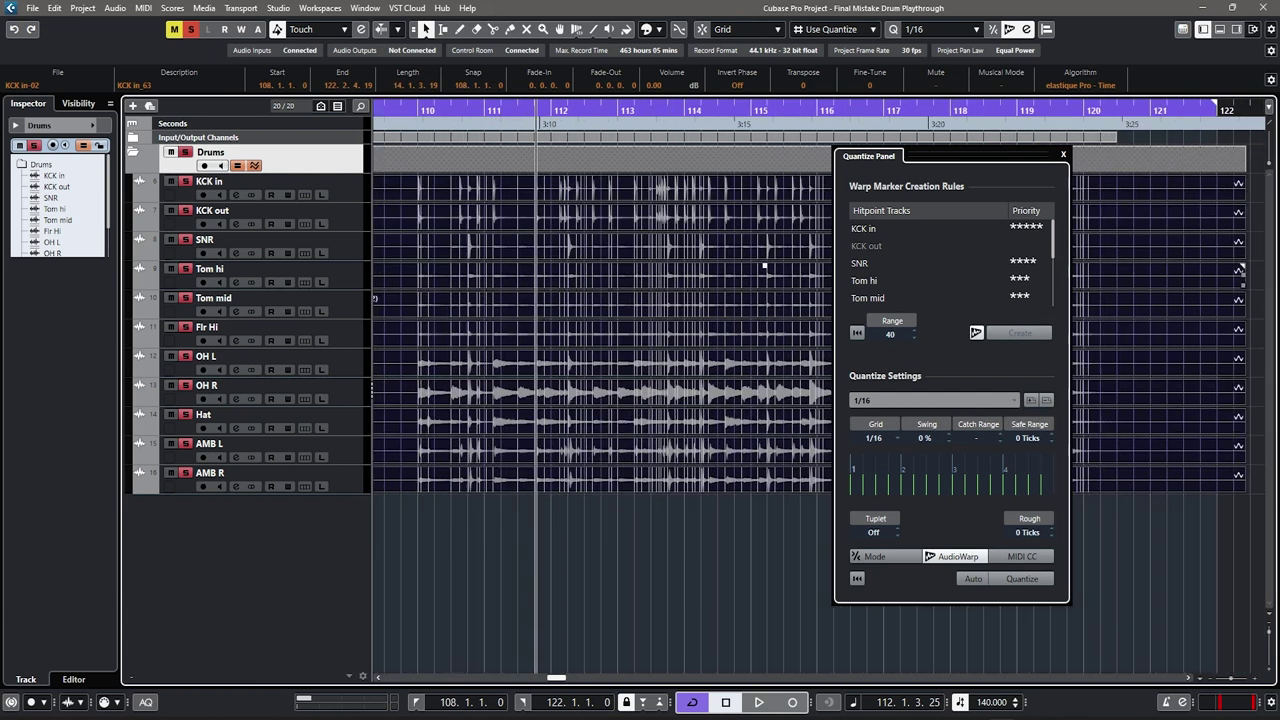
{"action": "scroll", "coordinate": [668, 324], "scroll_direction": "up", "scroll_amount": 10}
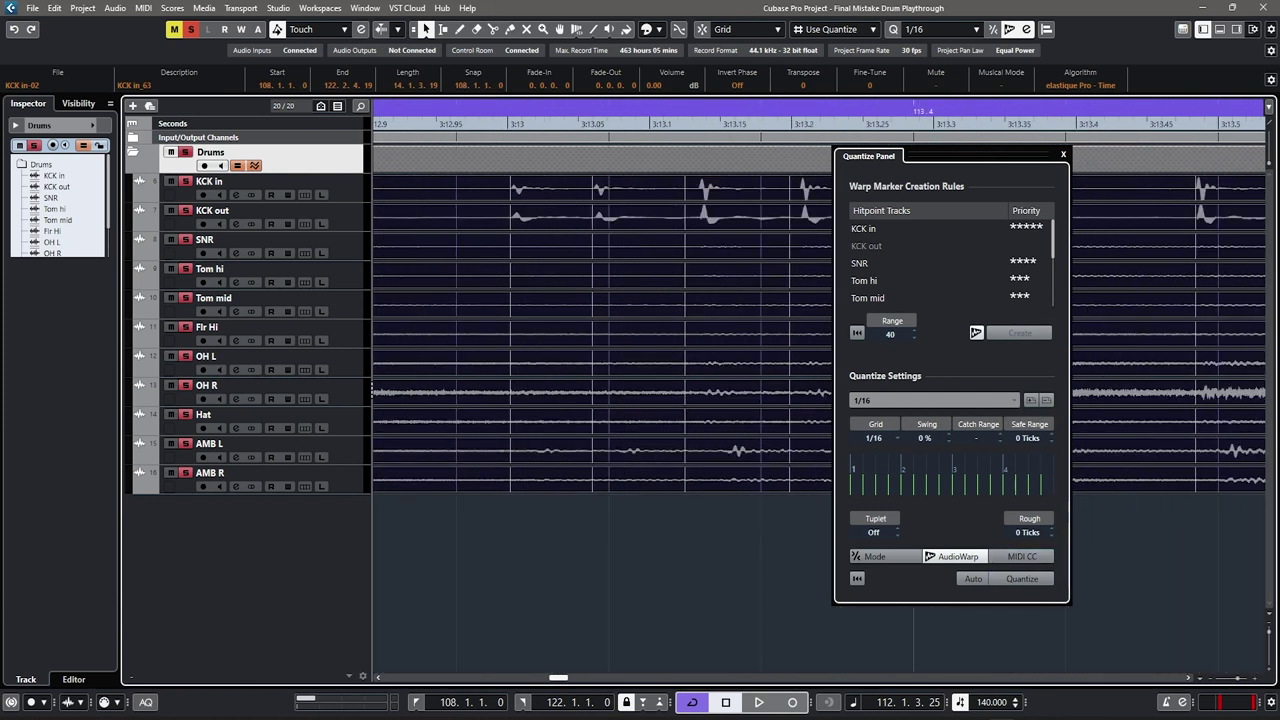
{"action": "left_click", "coordinate": [1021, 578]}
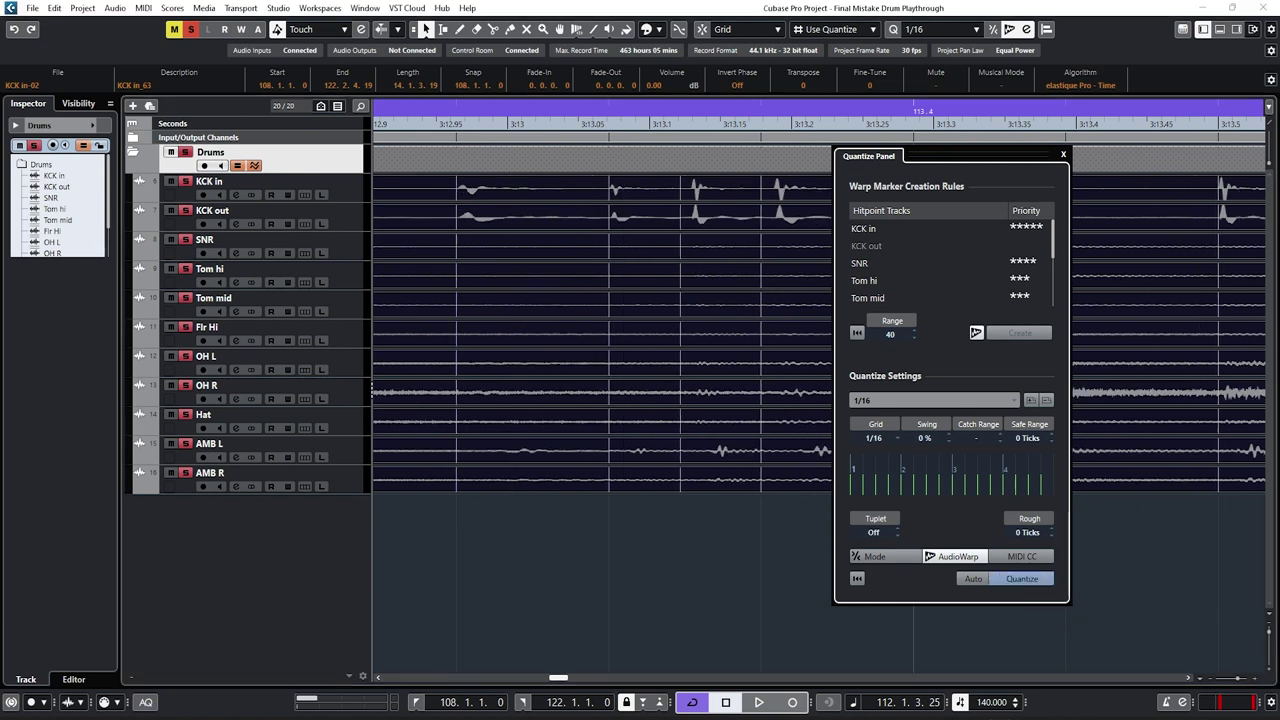
{"action": "scroll", "coordinate": [780, 400], "scroll_direction": "down", "scroll_amount": 18}
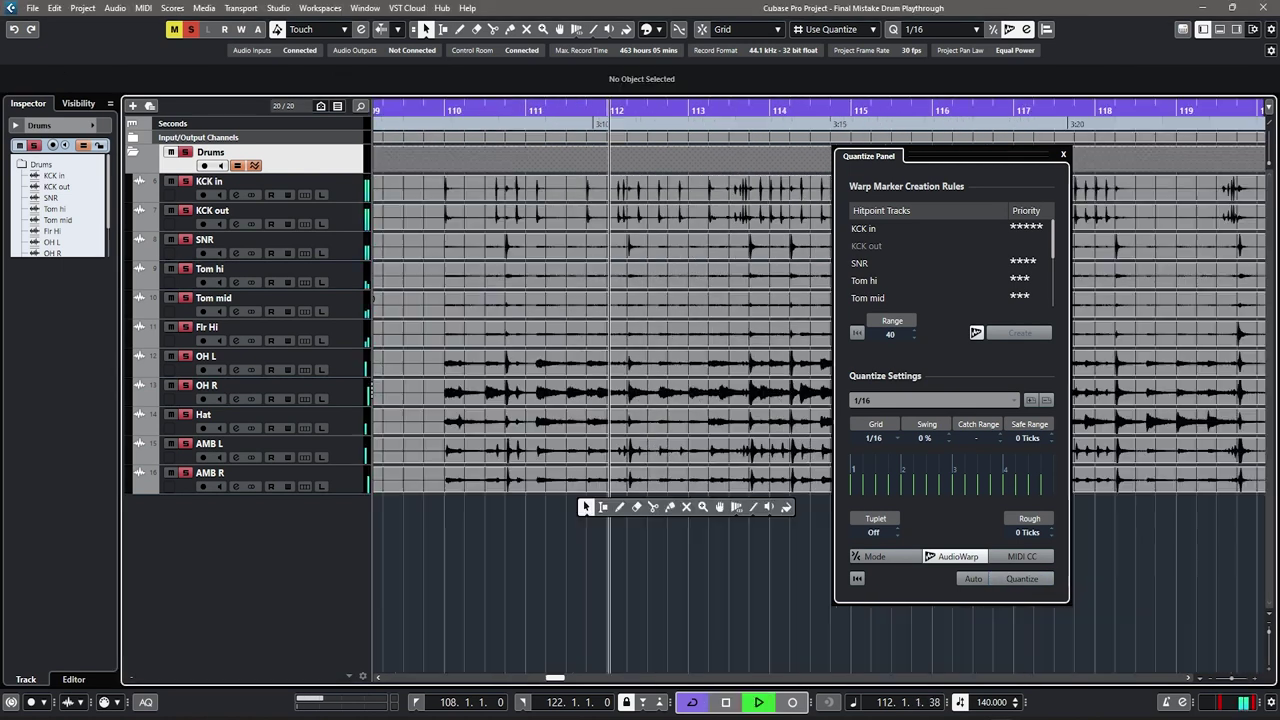
Step: Listen to the AudioWarp-quantized drum passage and follow the playback past bar 115
{"action": "left_click", "coordinate": [586, 507]}
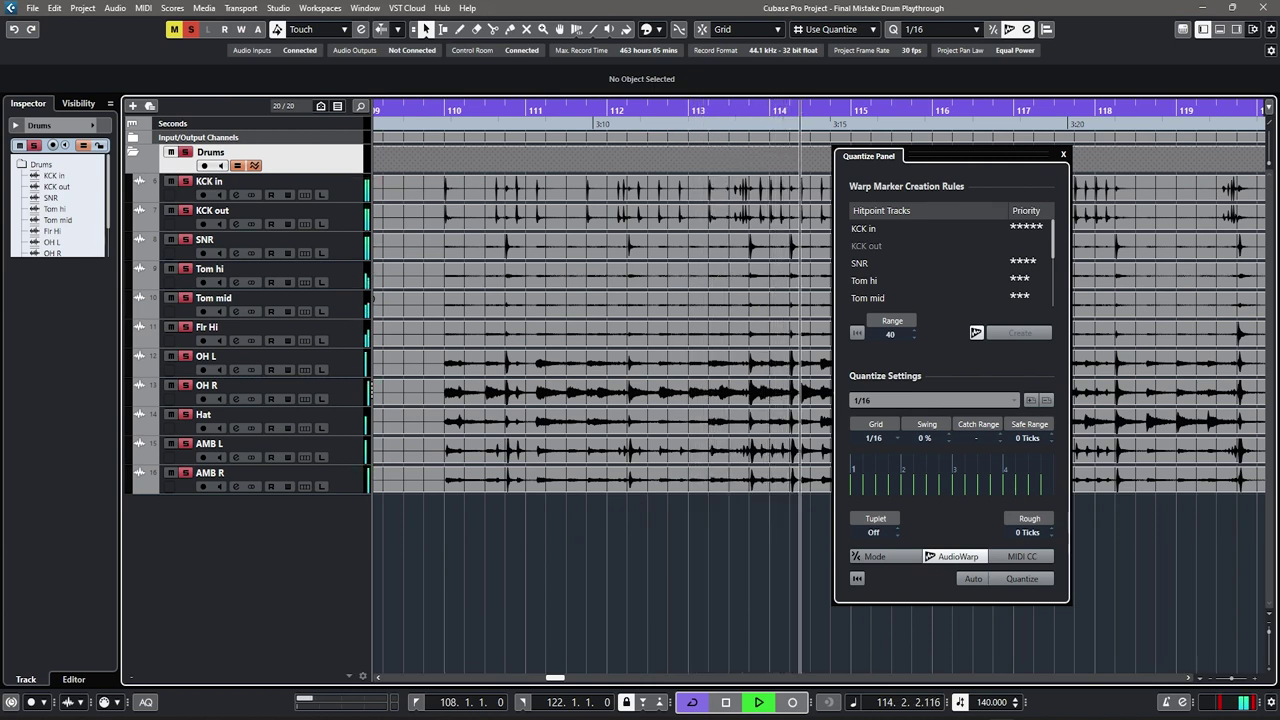
{"action": "scroll", "coordinate": [586, 507], "scroll_direction": "down", "scroll_amount": 2}
{"action": "scroll", "coordinate": [586, 507], "scroll_direction": "right", "scroll_amount": 2}
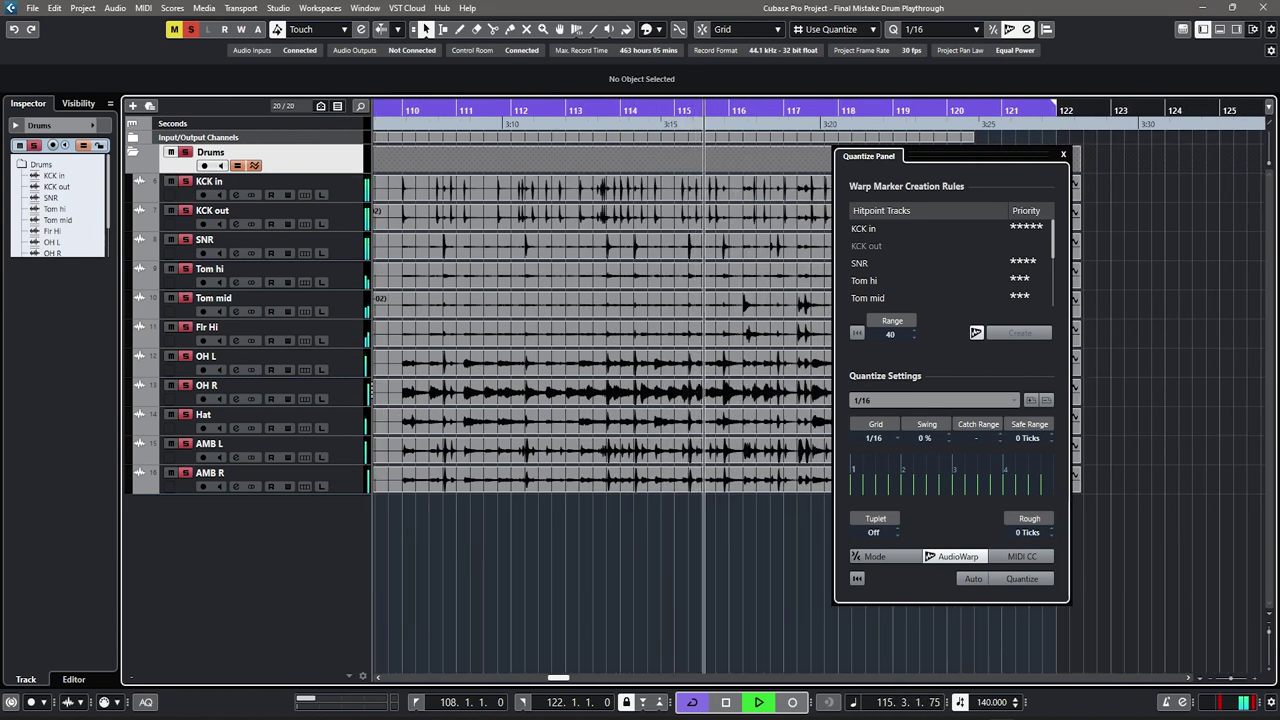
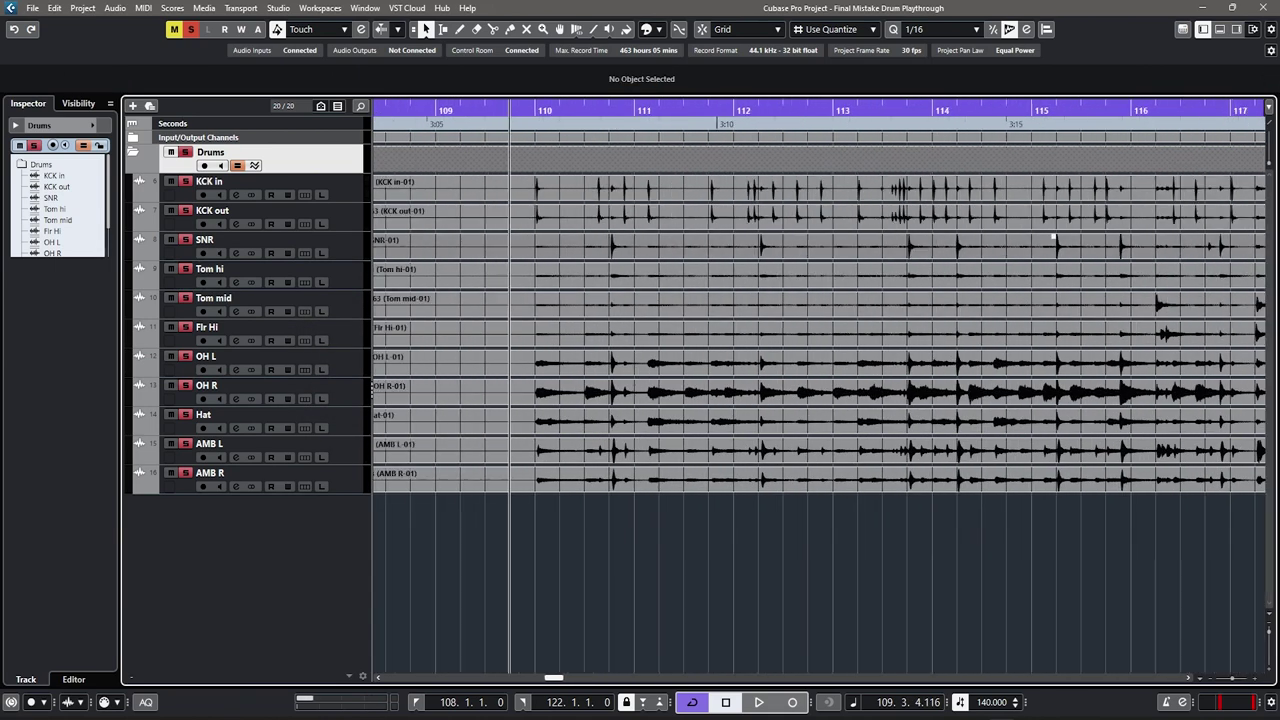
Step: Turn off group editing on the Drums folder and open the KCK in event in the Sample Editor
{"action": "key", "text": "ctrl+a"}
{"action": "key", "text": "ctrl+shift+a"}
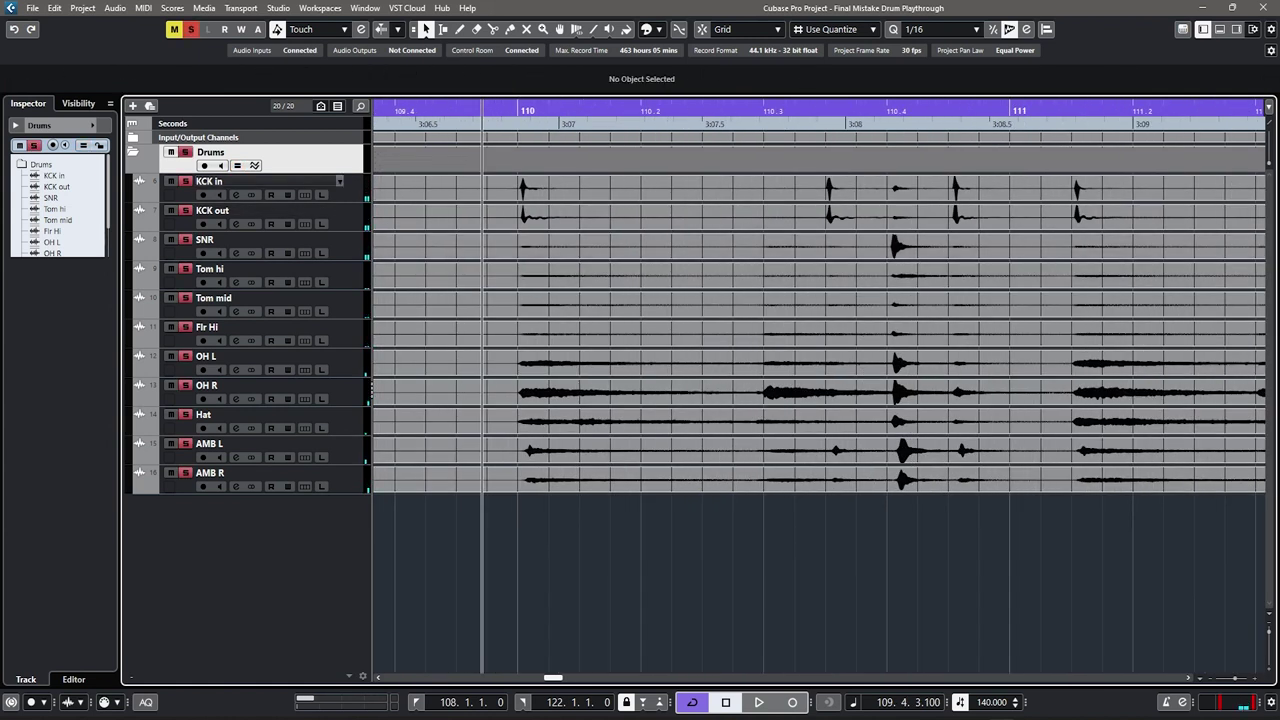
{"action": "double_click", "coordinate": [450, 188]}
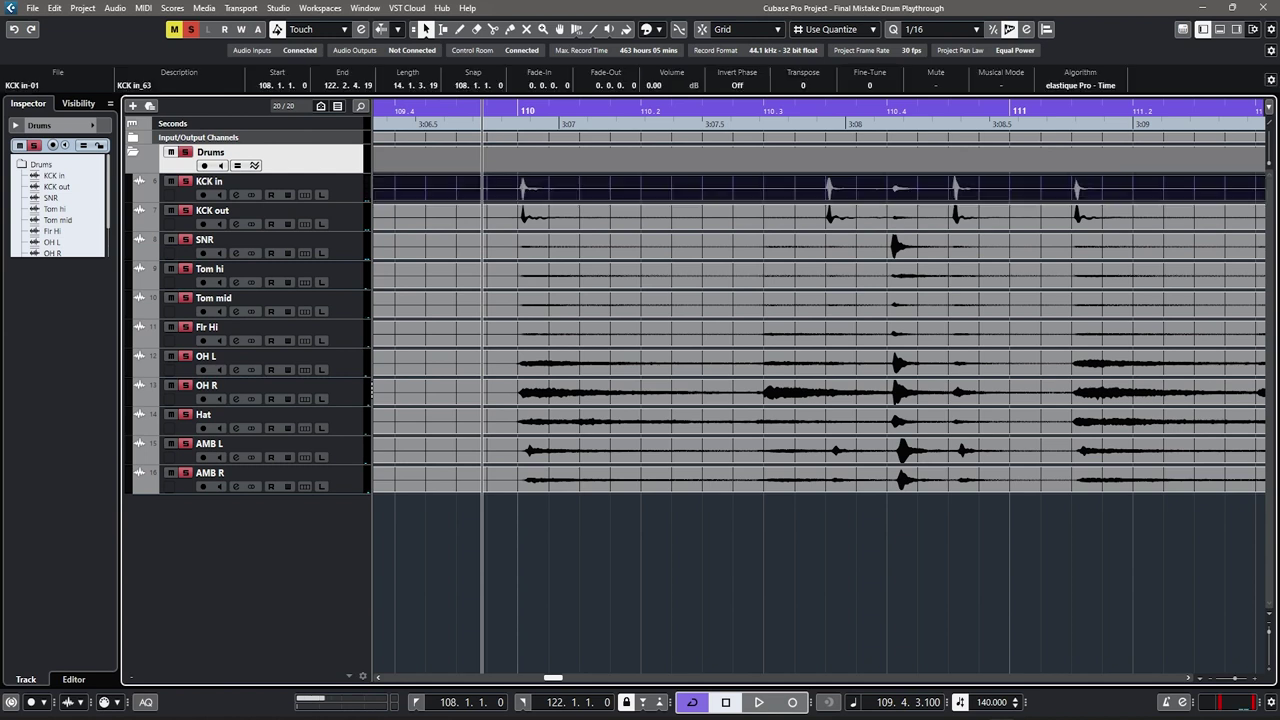
{"action": "key", "text": "h"}
{"action": "key", "text": "h"}
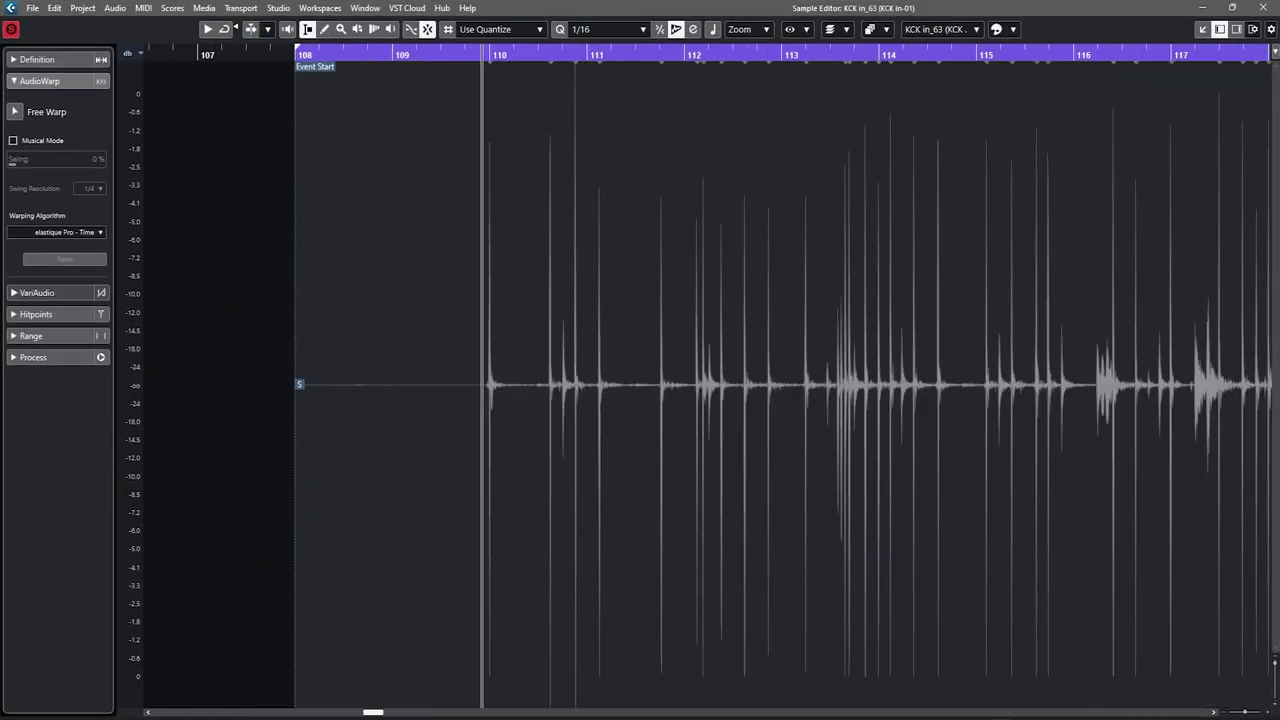
Step: Turn on Edit Hitpoints for the KCK in event and check the hitpoint on the first kick near bar 110
{"action": "left_click", "coordinate": [42, 314]}
{"action": "left_click", "coordinate": [15, 155]}
{"action": "scroll", "coordinate": [452, 295], "scroll_direction": "up", "scroll_amount": 3}
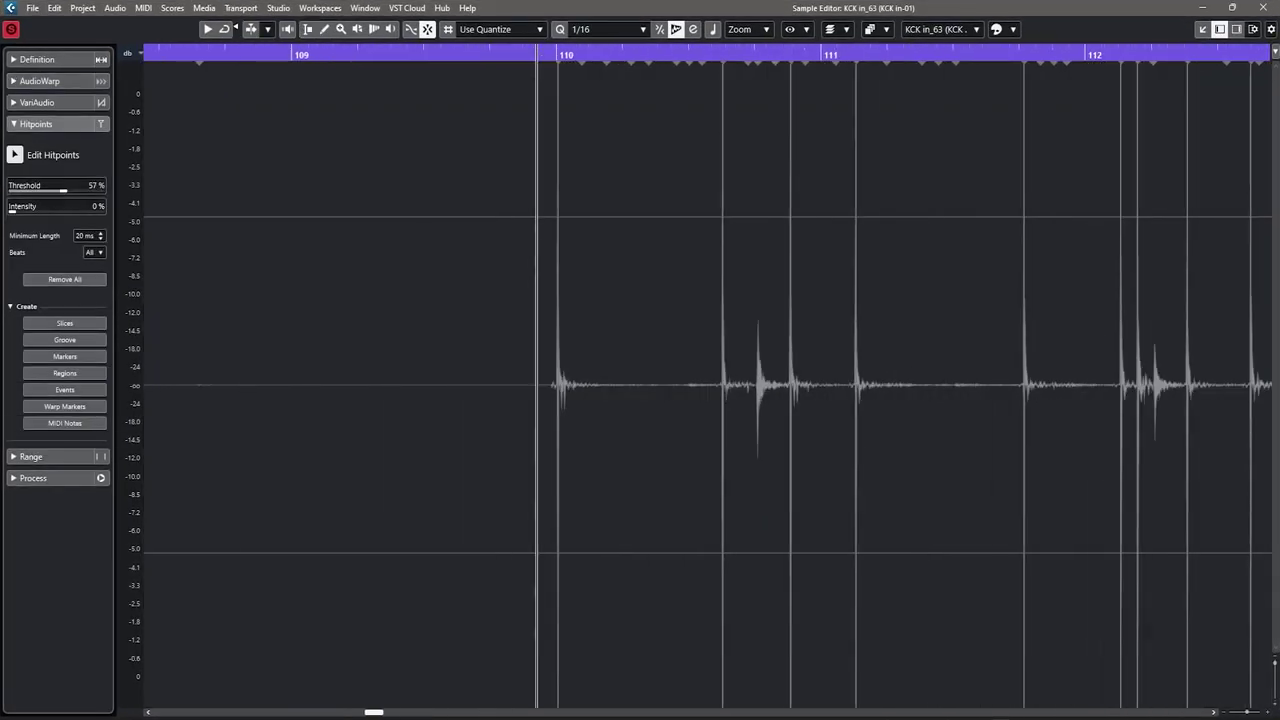
{"action": "scroll", "coordinate": [560, 293], "scroll_direction": "up", "scroll_amount": 8}
{"action": "left_click", "coordinate": [530, 295]}
{"action": "key", "text": "h"}
{"action": "key", "text": "Tab"}
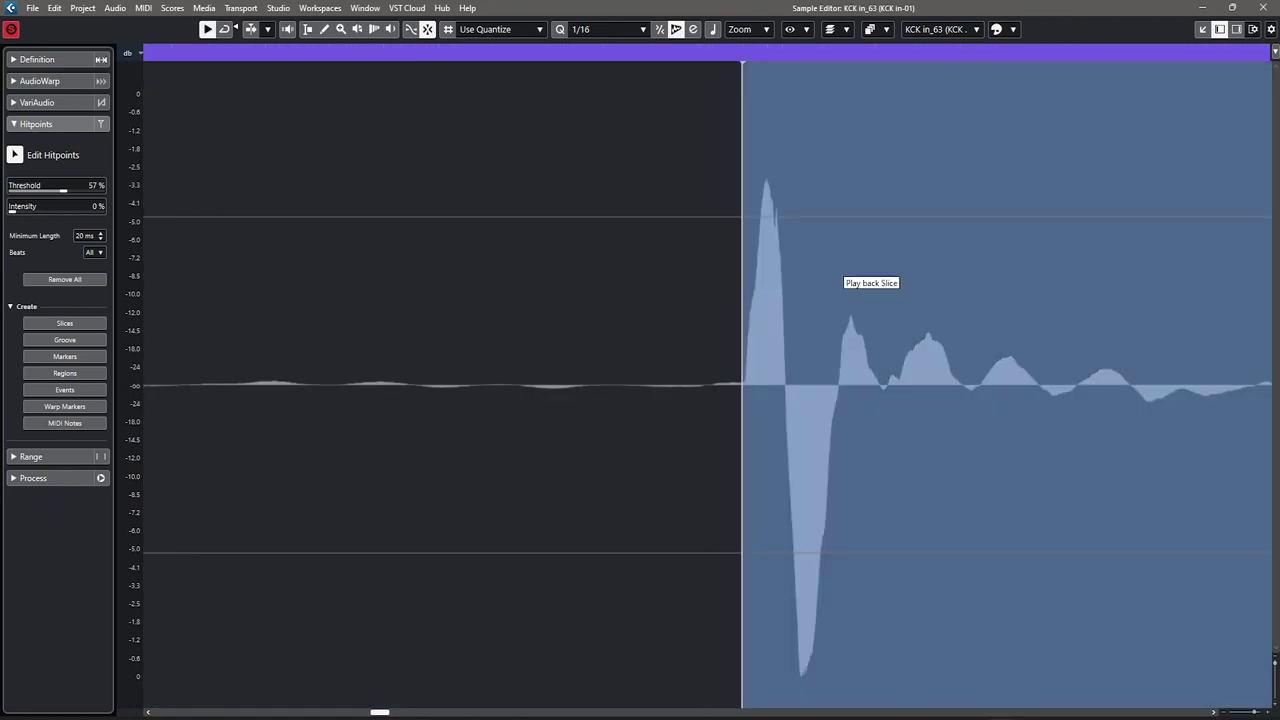
Step: Step through the KCK in hitpoints up to the fill around 119.3 to check their placement on the transients
{"action": "key", "text": "Tab"}
{"action": "key", "text": "Tab"}
{"action": "key", "text": "Tab"}
{"action": "key", "text": "Tab"}
{"action": "key", "text": "Tab"}
{"action": "key", "text": "Tab"}
{"action": "key", "text": "Tab"}
{"action": "key", "text": "Tab"}
{"action": "key", "text": "Tab"}
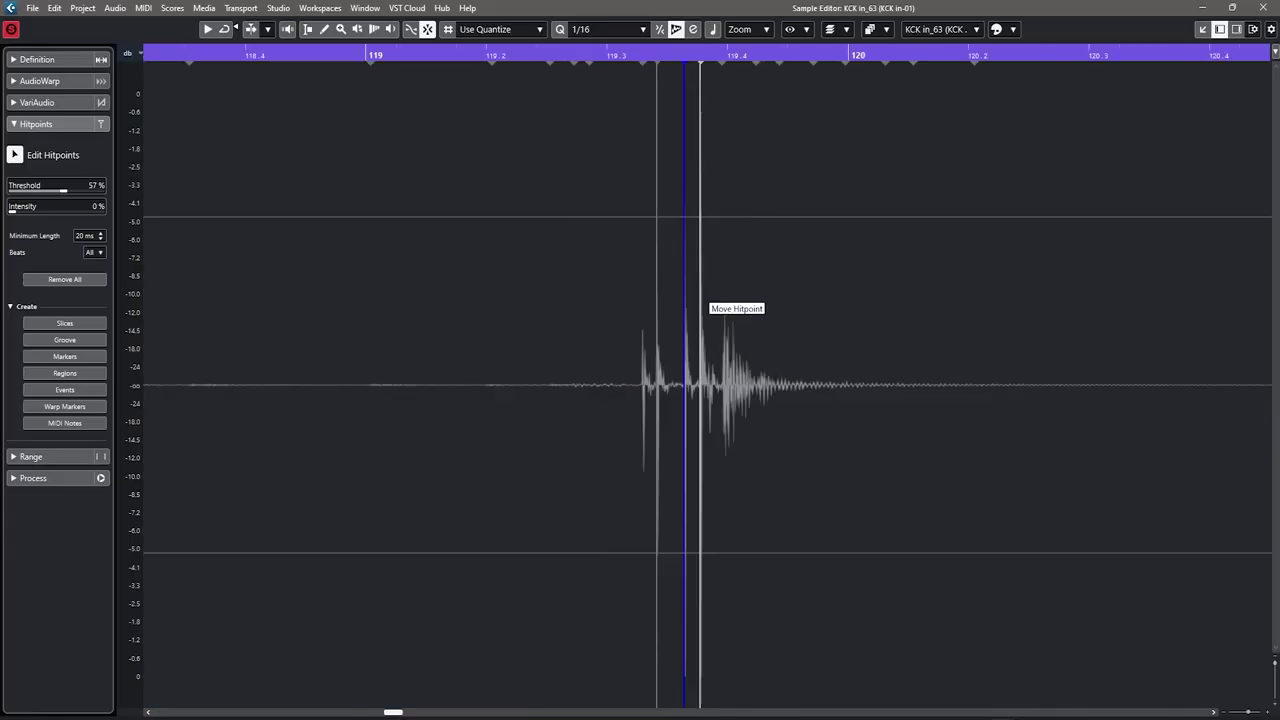
Step: Insert a hitpoint on a kick hit in the fill around 119.3 of the KCK in event
{"action": "scroll", "coordinate": [706, 300], "scroll_direction": "up", "scroll_amount": 4}
{"action": "left_click", "coordinate": [1014, 318], "text": "alt"}
{"action": "scroll", "coordinate": [796, 311], "scroll_direction": "down", "scroll_amount": 6}
Step: Check the hitpoints on the SNR, Tom mid and Flr Hi events against their transients
{"action": "key", "text": "h"}
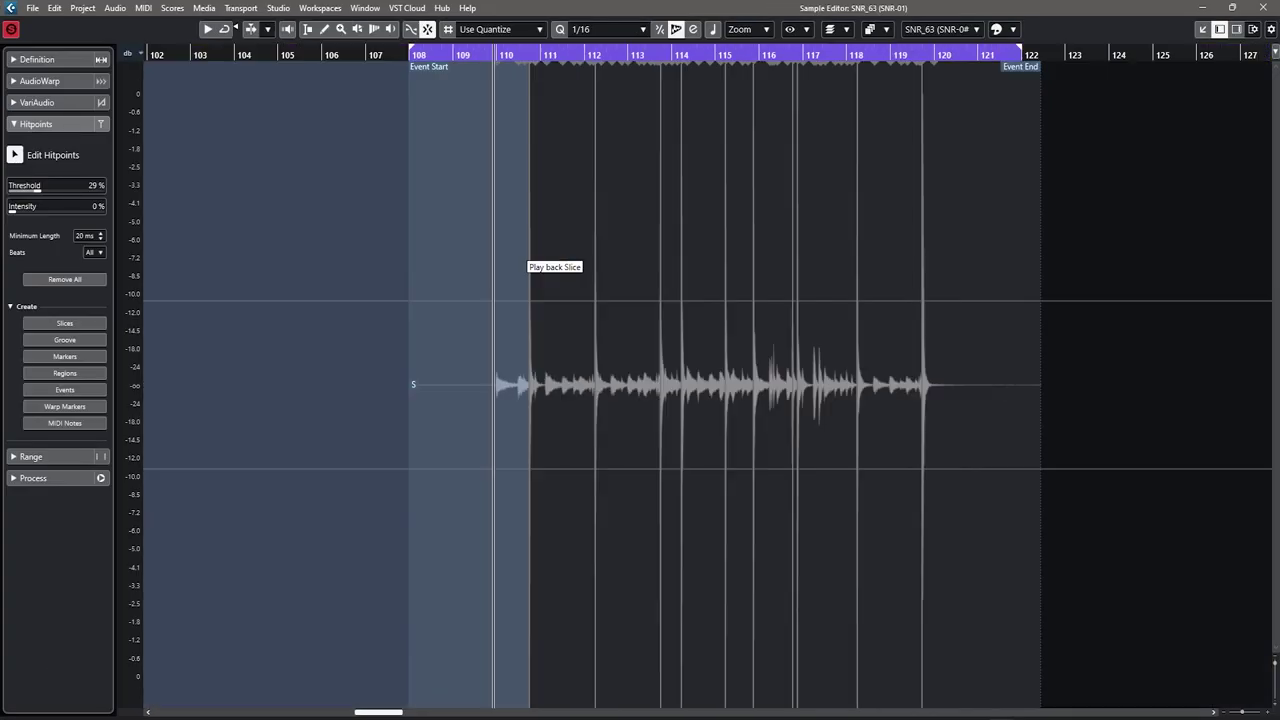
{"action": "key", "text": "h"}
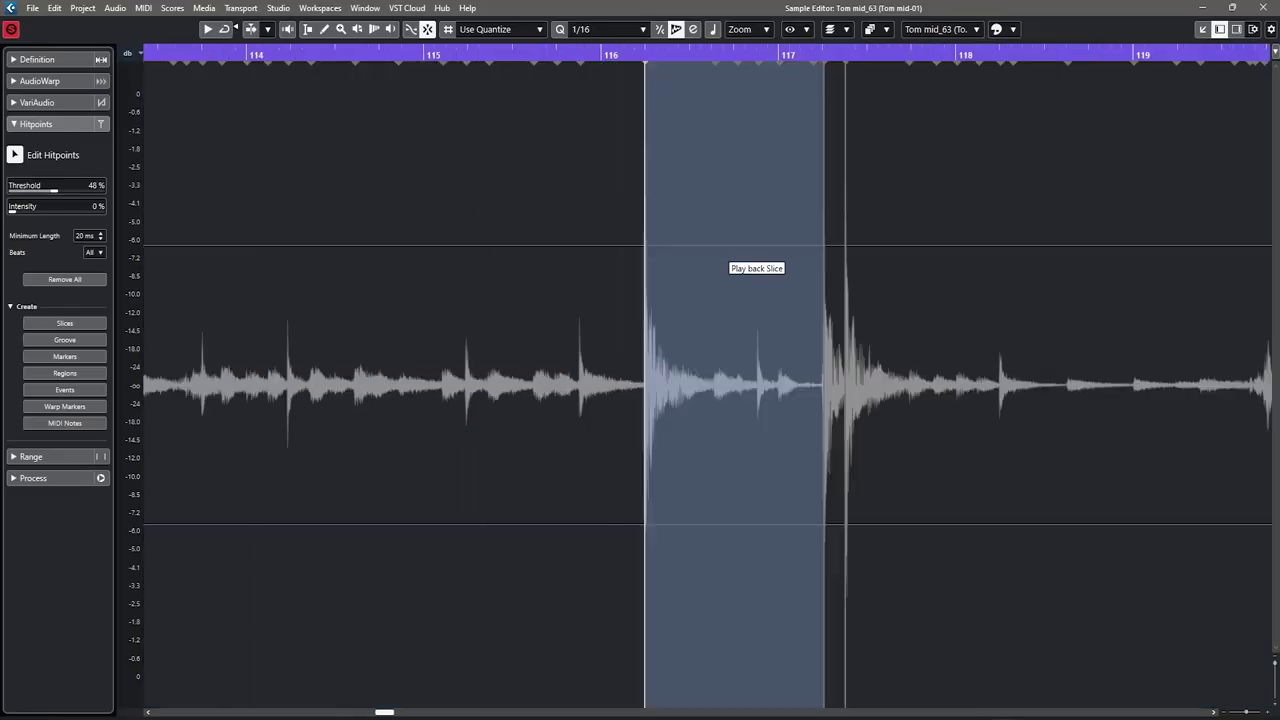
{"action": "key", "text": "h"}
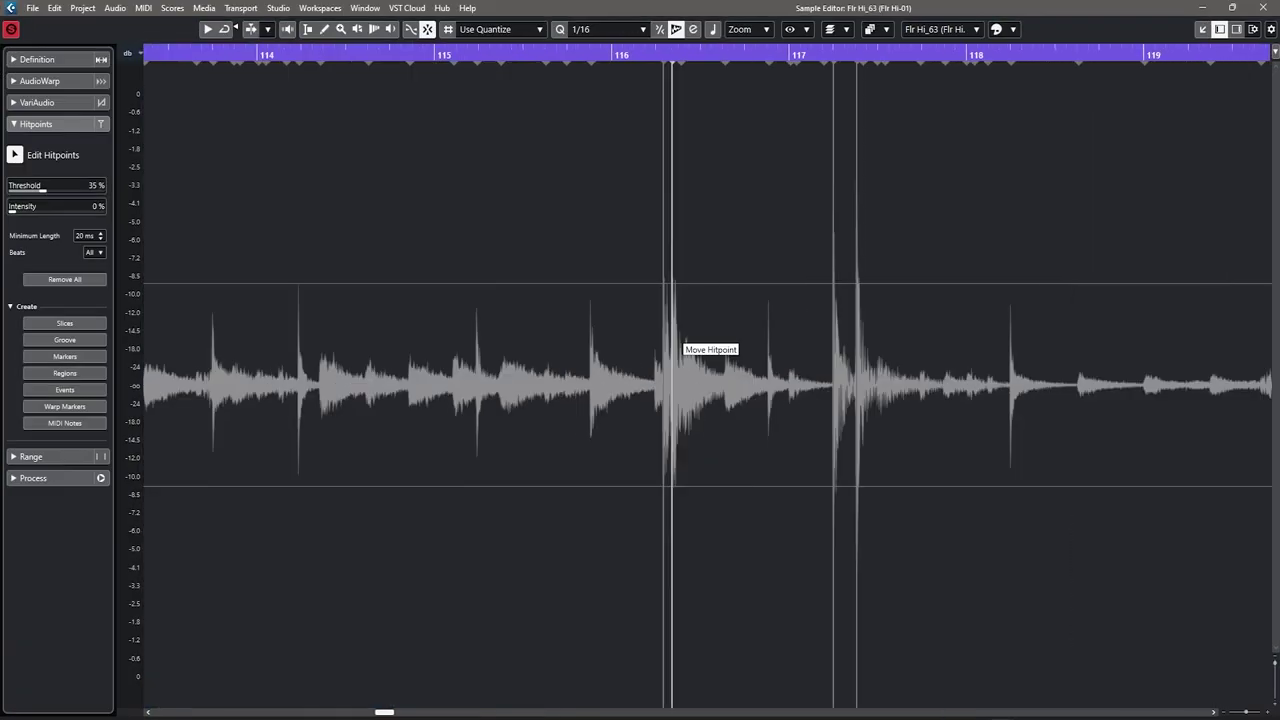
{"action": "key", "text": "h"}
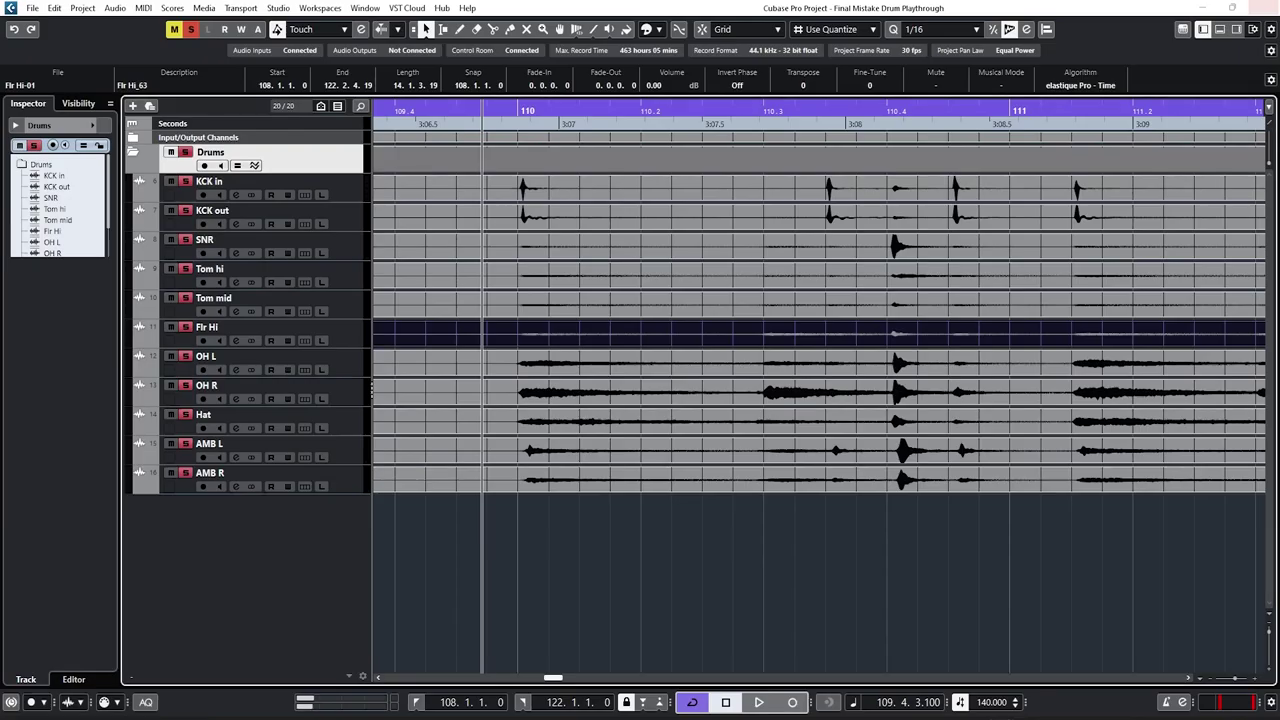
Step: Turn group editing back on for the Drums folder and select all drum events in the project
{"action": "key", "text": "g"}
{"action": "key", "text": "g"}
{"action": "key", "text": "g"}
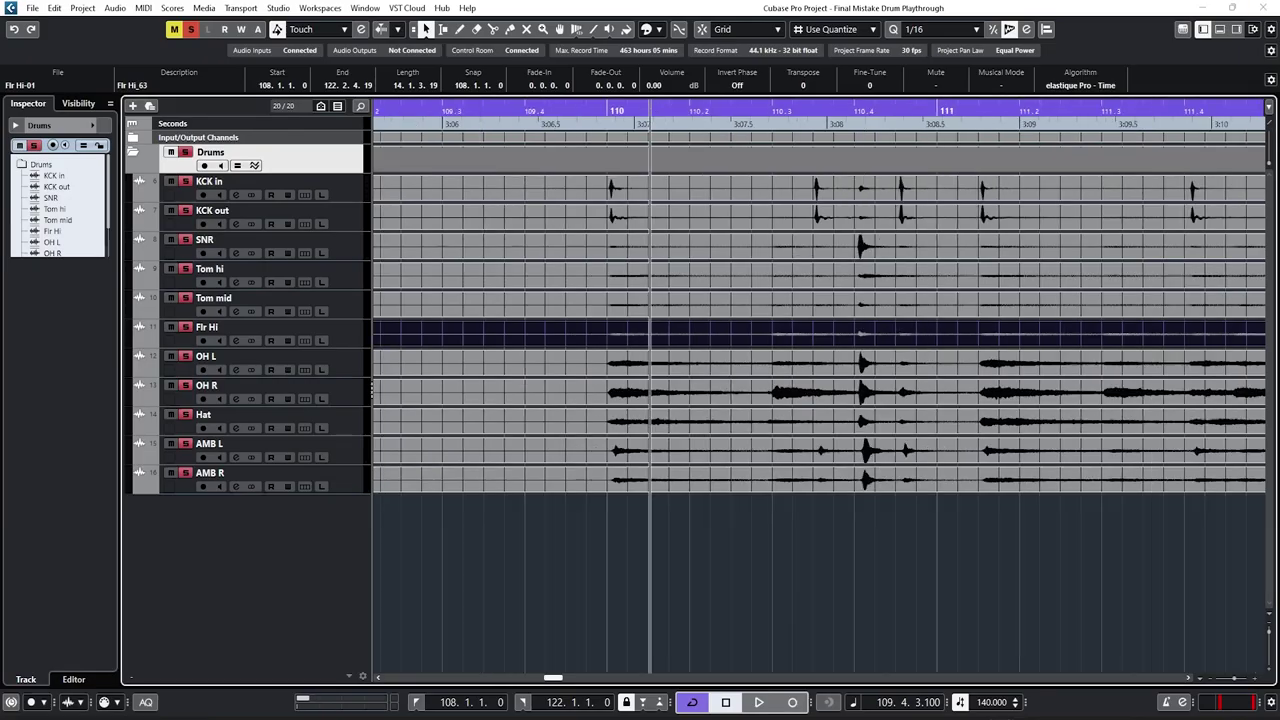
{"action": "scroll", "coordinate": [789, 400], "scroll_direction": "down", "scroll_amount": 3}
{"action": "scroll", "coordinate": [789, 400], "scroll_direction": "right", "scroll_amount": 1}
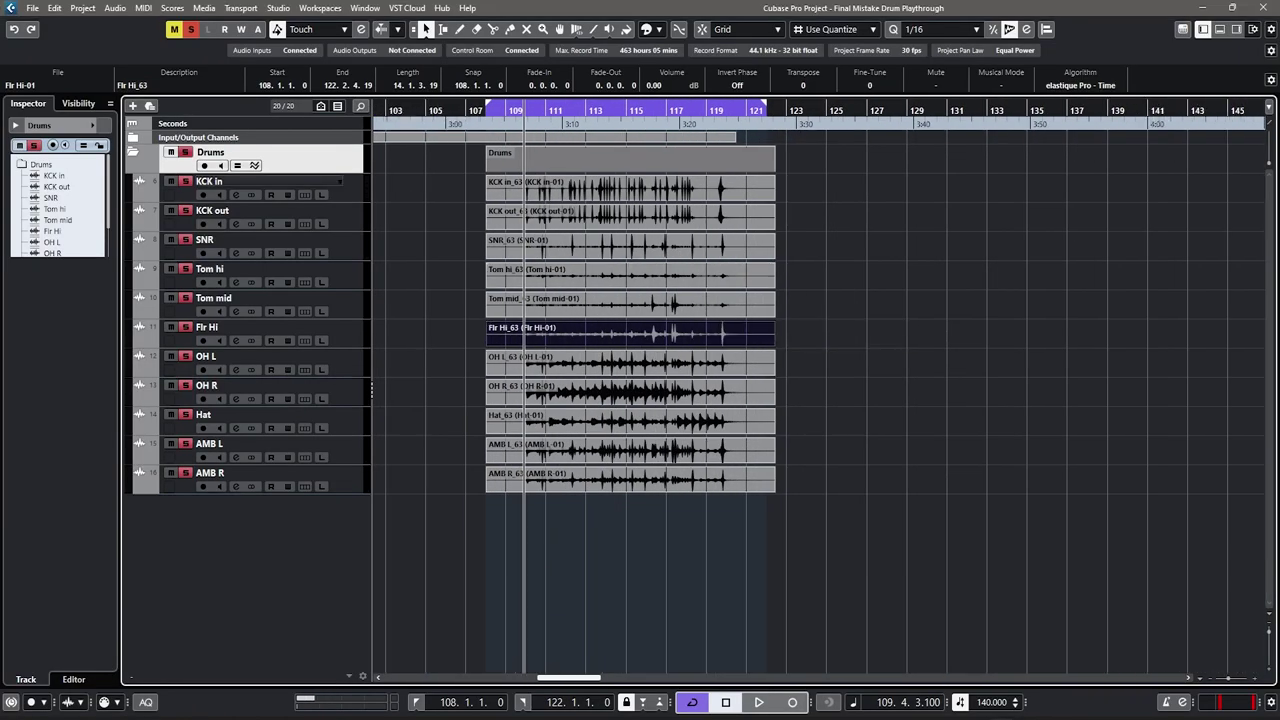
{"action": "left_click", "coordinate": [238, 166]}
{"action": "key", "text": "h"}
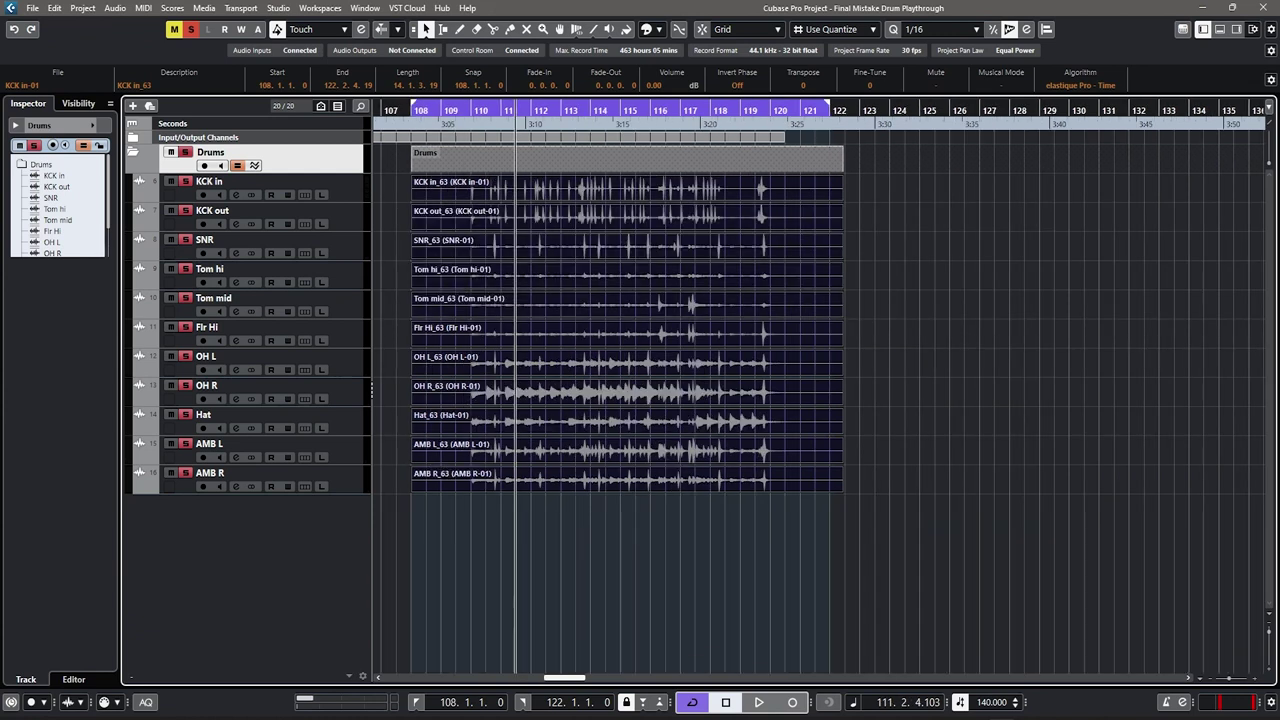
Step: Turn AudioWarp quantize off to use slice rules, and set the hitpoint priority to five stars for SNR and four for KCK in
{"action": "left_click", "coordinate": [1009, 29]}
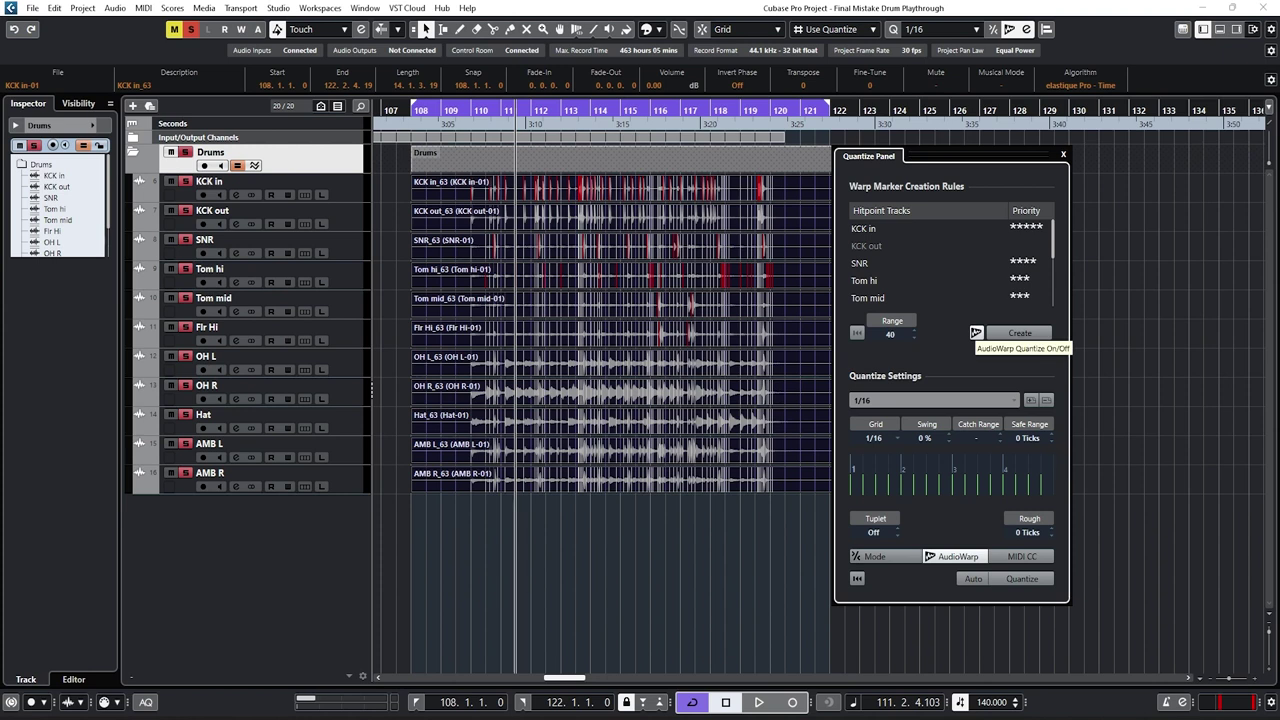
{"action": "left_click", "coordinate": [975, 332]}
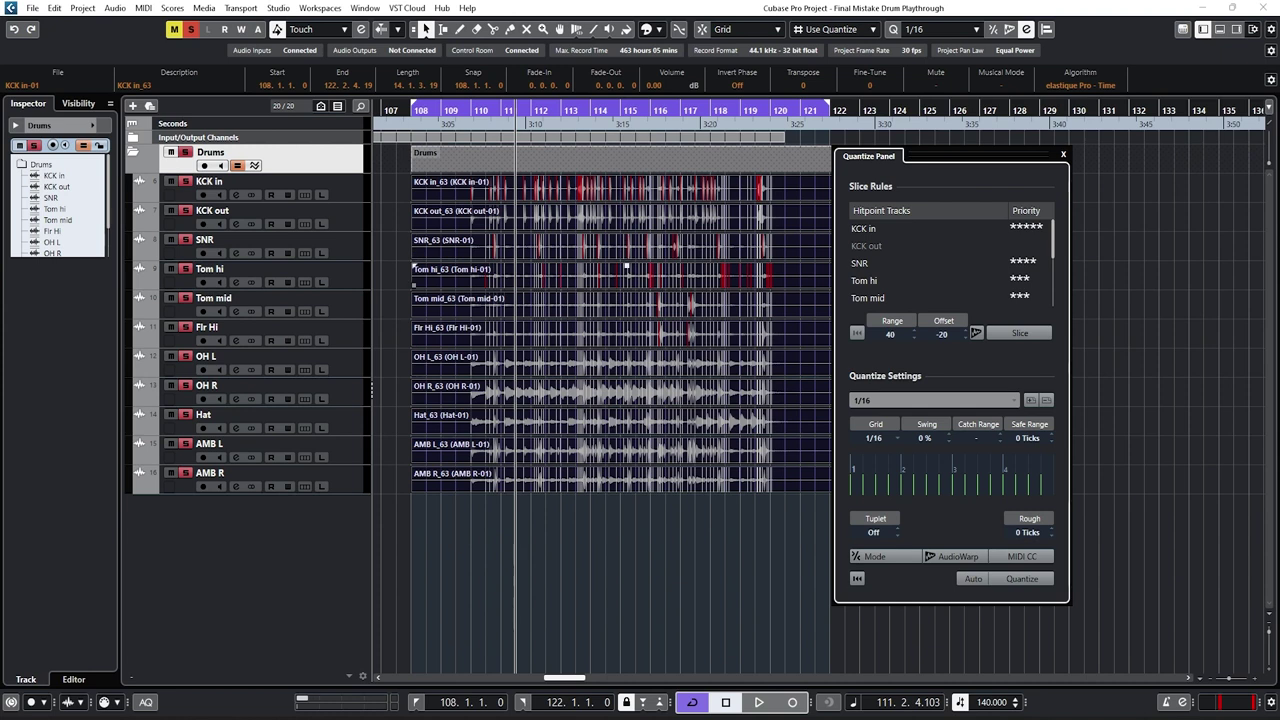
{"action": "scroll", "coordinate": [510, 218], "scroll_direction": "up", "scroll_amount": 2}
{"action": "scroll", "coordinate": [660, 218], "scroll_direction": "down", "scroll_amount": 1}
{"action": "scroll", "coordinate": [630, 218], "scroll_direction": "up", "scroll_amount": 6}
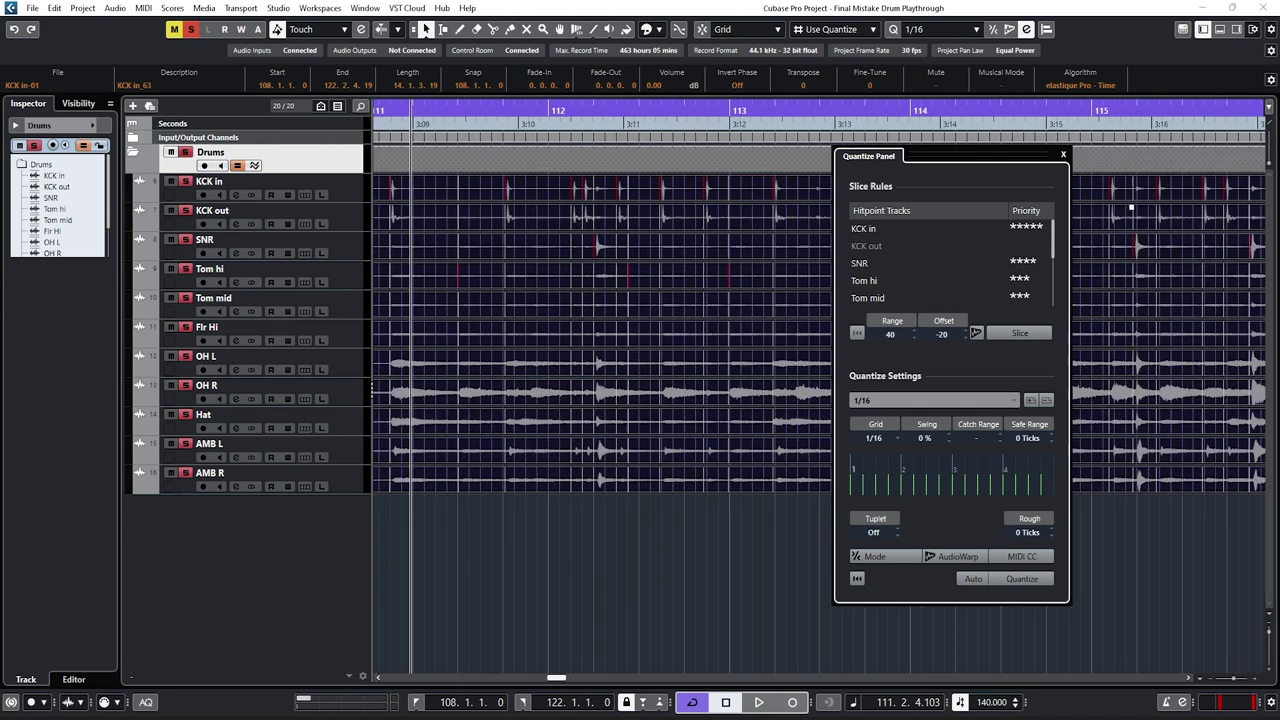
{"action": "key", "text": "h"}
{"action": "key", "text": "h"}
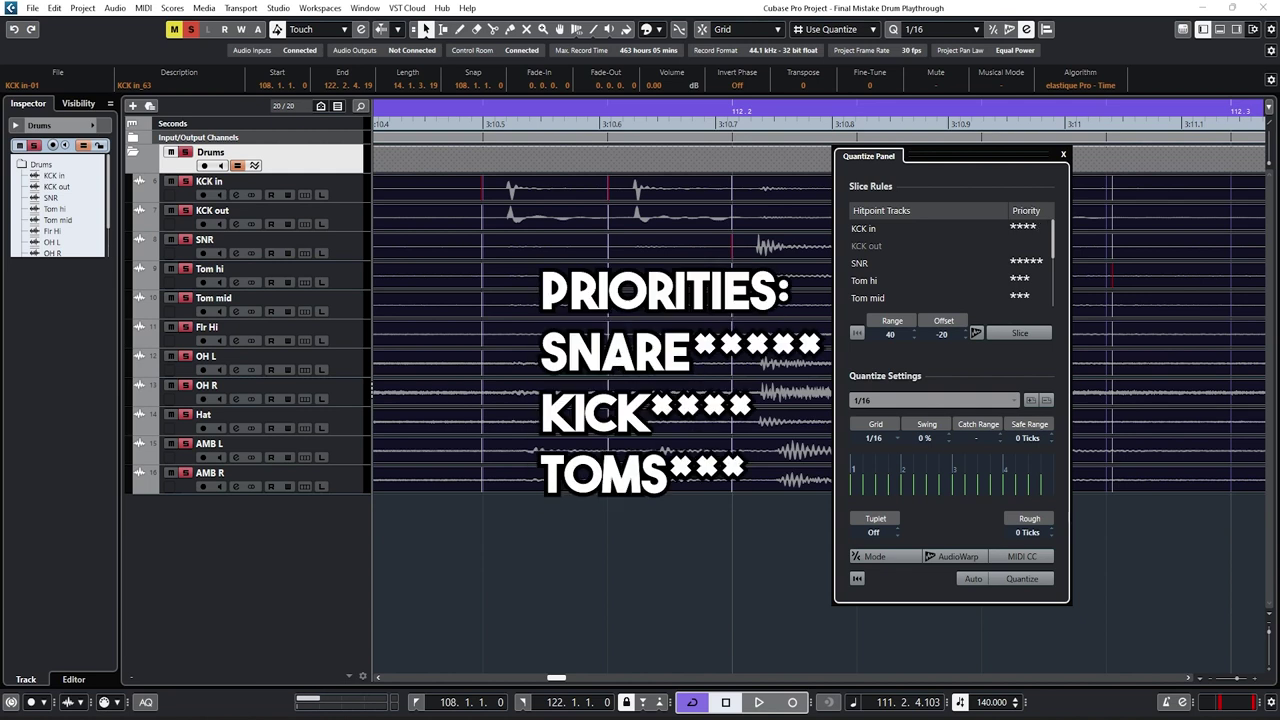
Step: Slice all drum events at the hitpoints with a range of 40 and an offset of -20
{"action": "left_click", "coordinate": [1020, 333]}
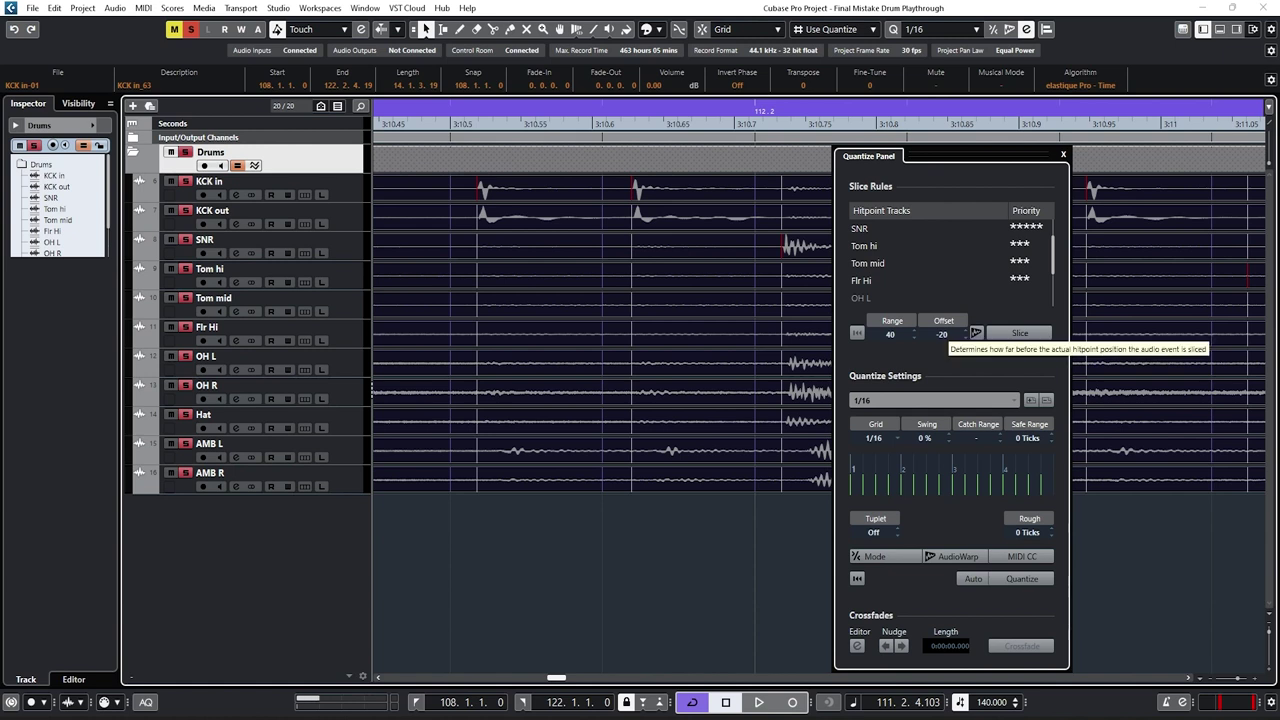
{"action": "left_click", "coordinate": [1019, 333]}
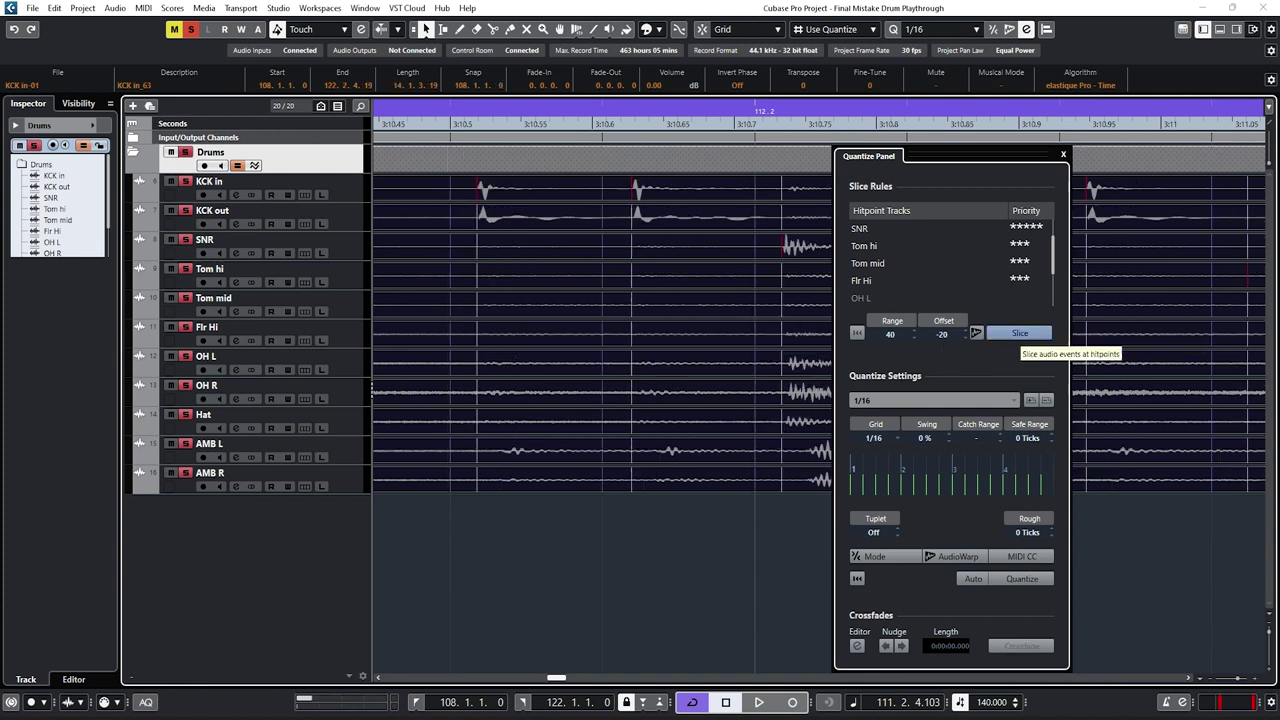
Step: Quantize all the drum slices to the 1/16 grid and bring the whole passage into view
{"action": "left_click", "coordinate": [1022, 579]}
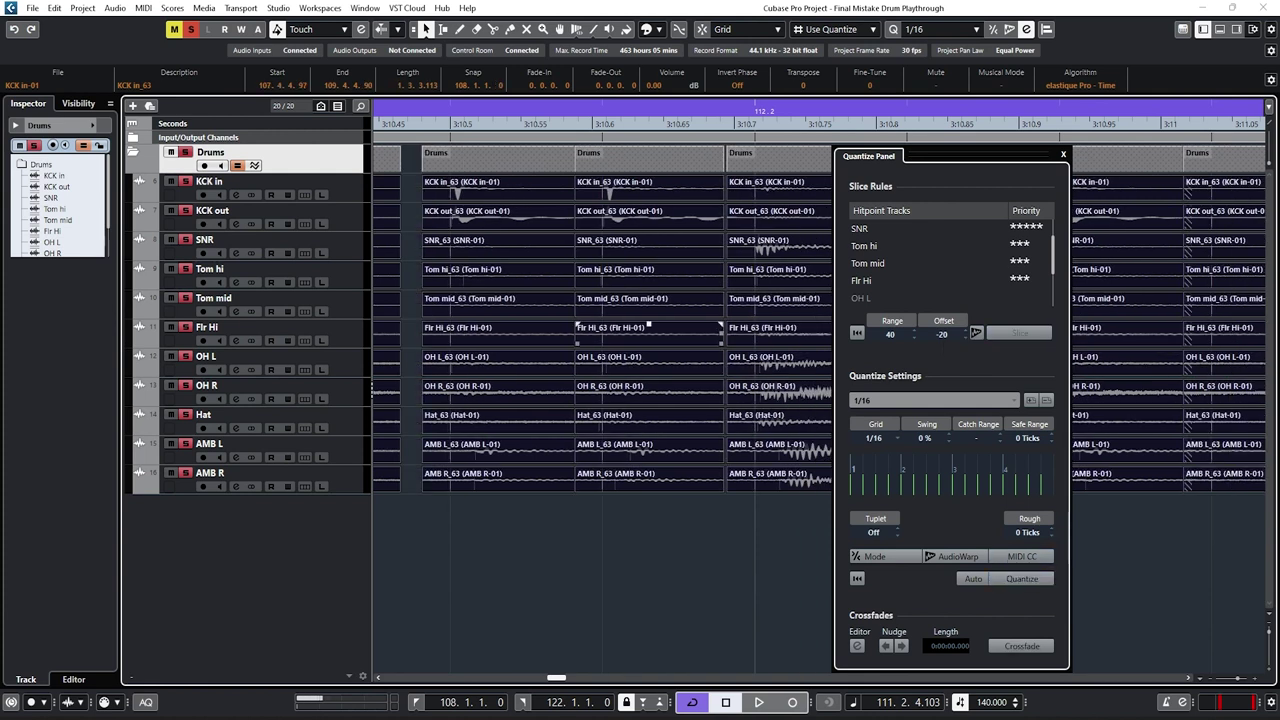
{"action": "scroll", "coordinate": [648, 324], "scroll_direction": "down", "scroll_amount": 5}
{"action": "scroll", "coordinate": [648, 324], "scroll_direction": "down", "scroll_amount": 3}
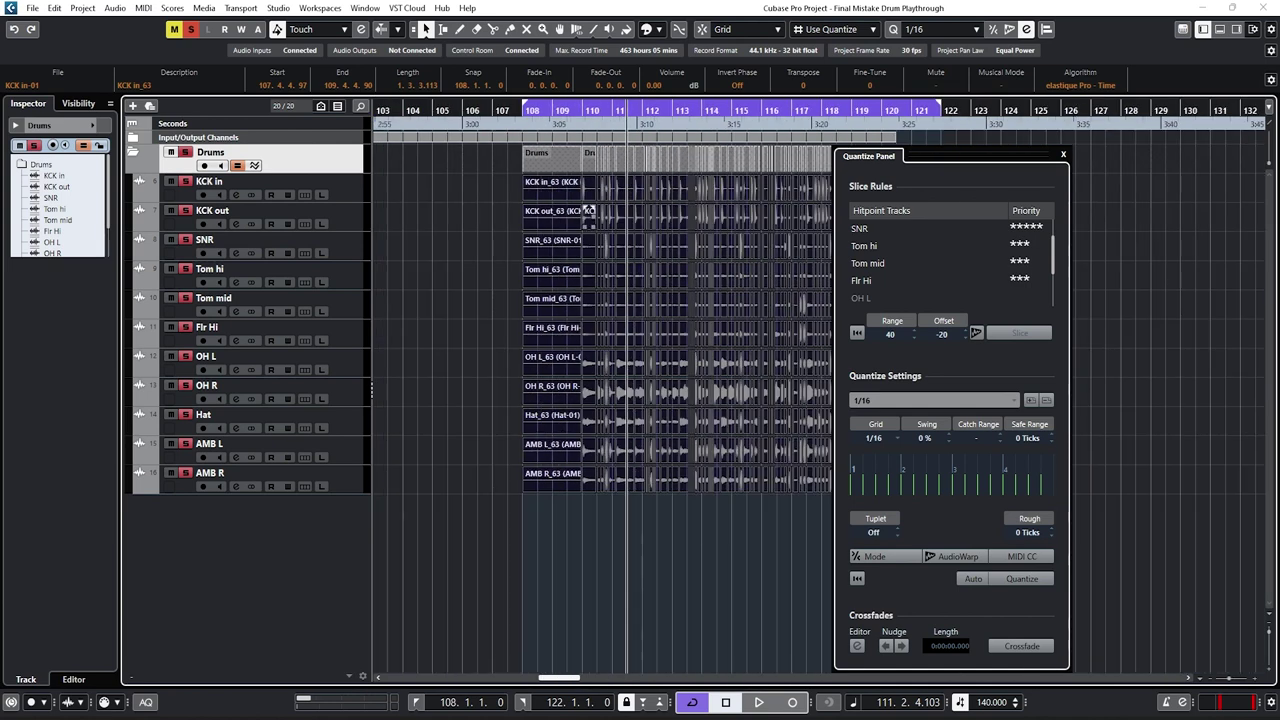
Step: Play back the quantized slices and inspect the gaps and overlaps between 113.3 and 114
{"action": "scroll", "coordinate": [590, 212], "scroll_direction": "up", "scroll_amount": 6}
{"action": "left_click", "coordinate": [490, 108]}
{"action": "scroll", "coordinate": [564, 212], "scroll_direction": "up", "scroll_amount": 3}
{"action": "key", "text": "space"}
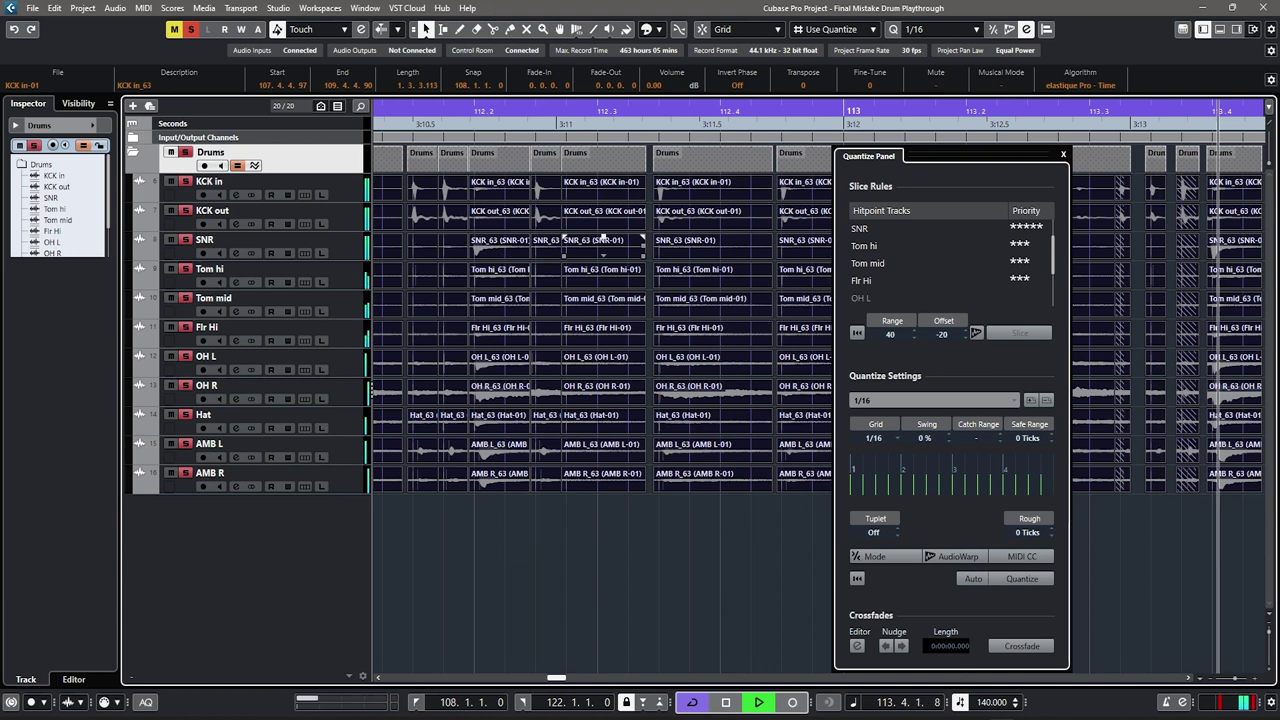
{"action": "key", "text": "space"}
{"action": "scroll", "coordinate": [668, 246], "scroll_direction": "left", "scroll_amount": 5}
{"action": "scroll", "coordinate": [668, 246], "scroll_direction": "right", "scroll_amount": 6}
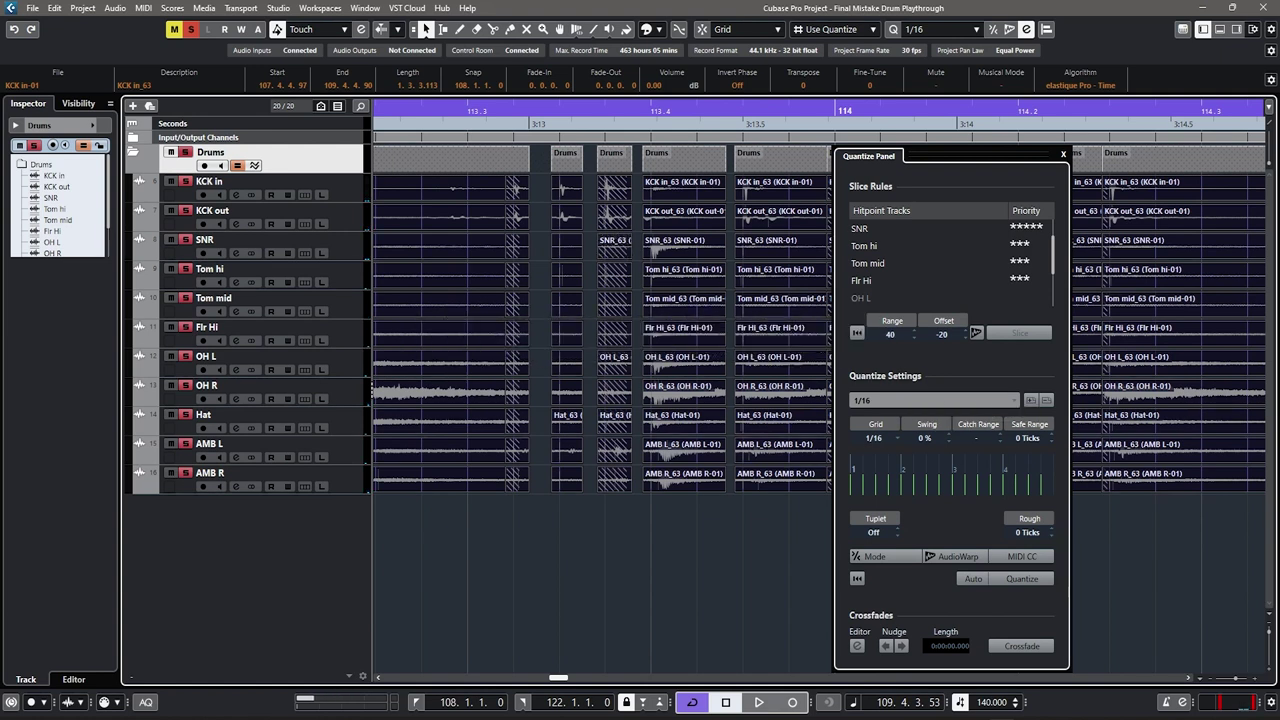
Step: Undo the 1/16 quantize of the drum slices and look over the sliced passage again
{"action": "key", "text": "ctrl+z"}
{"action": "scroll", "coordinate": [591, 297], "scroll_direction": "down", "scroll_amount": 5}
{"action": "scroll", "coordinate": [600, 296], "scroll_direction": "left", "scroll_amount": 4}
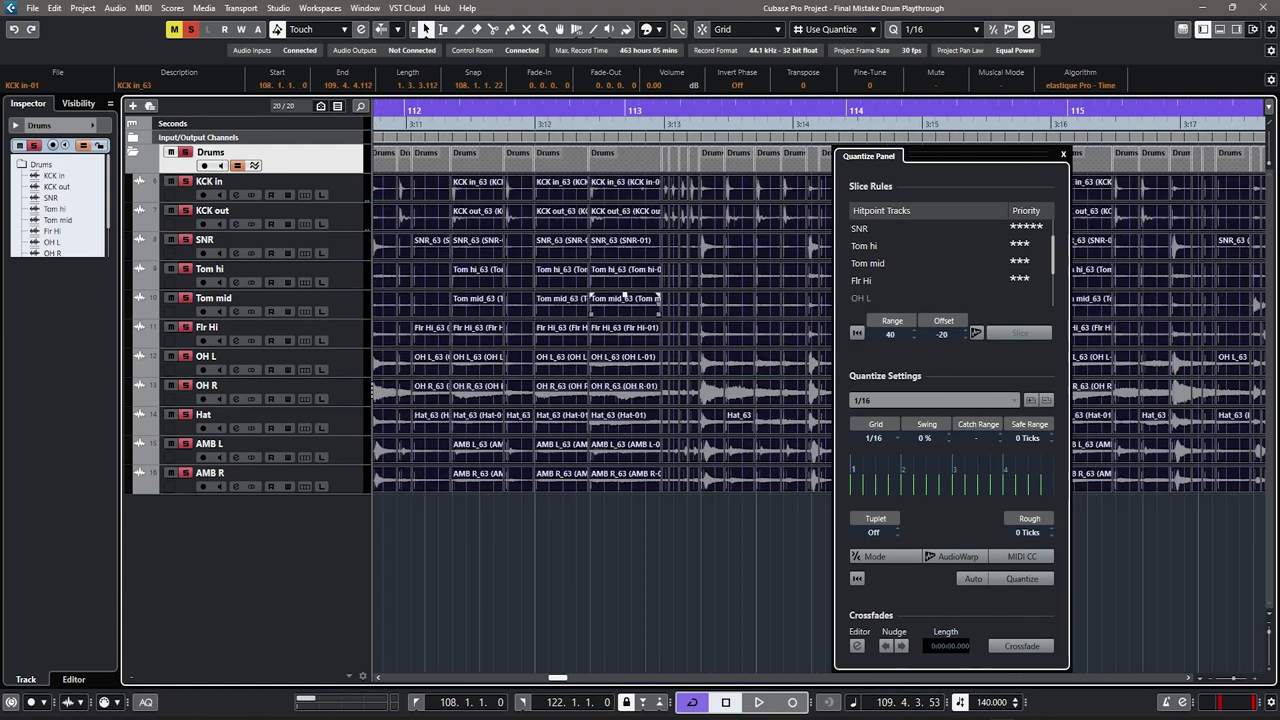
{"action": "key", "text": "g"}
{"action": "key", "text": "g"}
{"action": "key", "text": "g"}
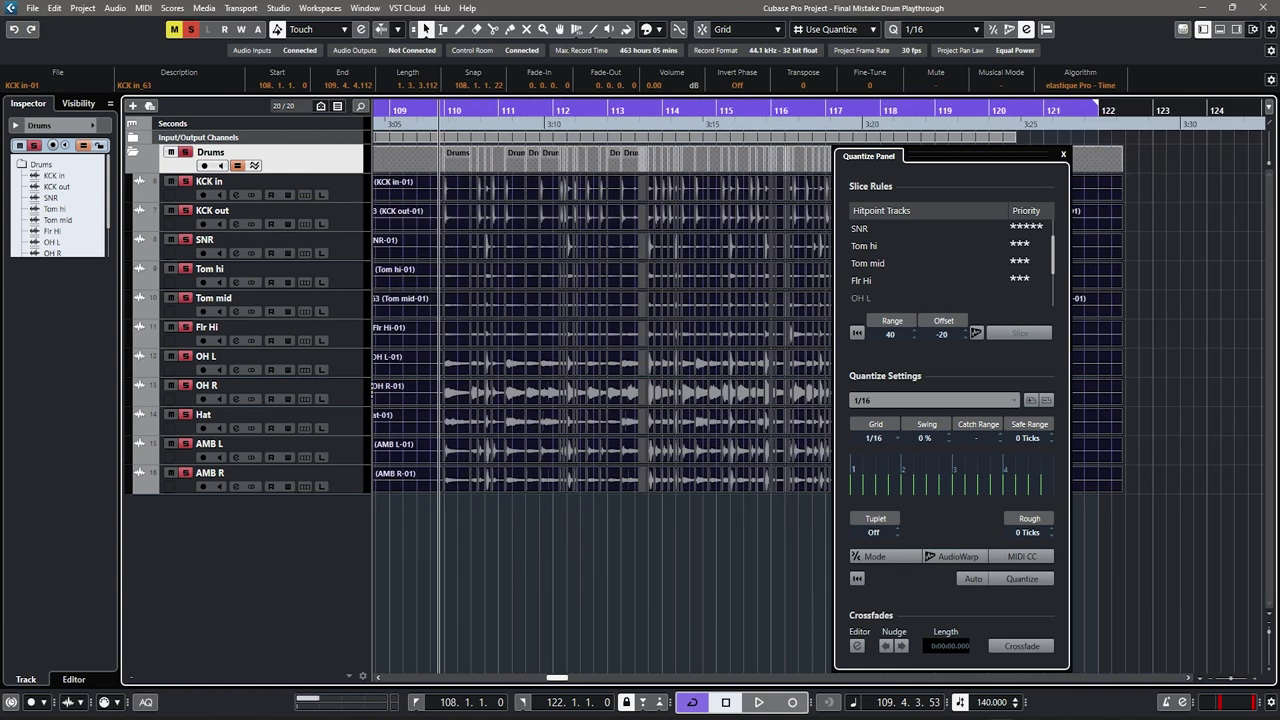
Step: Select only the drum slices up to the fast kicks around 113.3 and quantize them to the 1/16 grid
{"action": "left_click", "coordinate": [545, 540]}
{"action": "scroll", "coordinate": [545, 540], "scroll_direction": "left", "scroll_amount": 2}
{"action": "scroll", "coordinate": [545, 540], "scroll_direction": "up", "scroll_amount": 2}
{"action": "left_click_drag", "start_coordinate": [487, 538], "coordinate": [845, 460]}
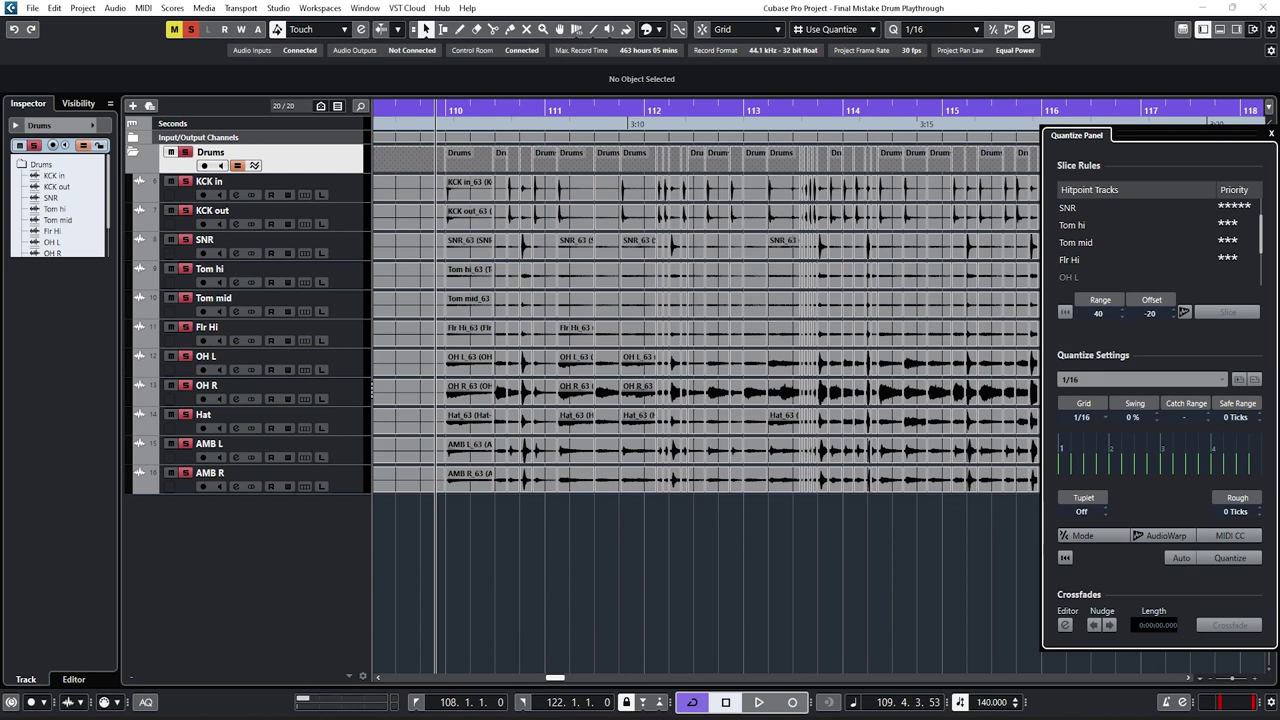
{"action": "left_click_drag", "start_coordinate": [412, 552], "coordinate": [786, 183]}
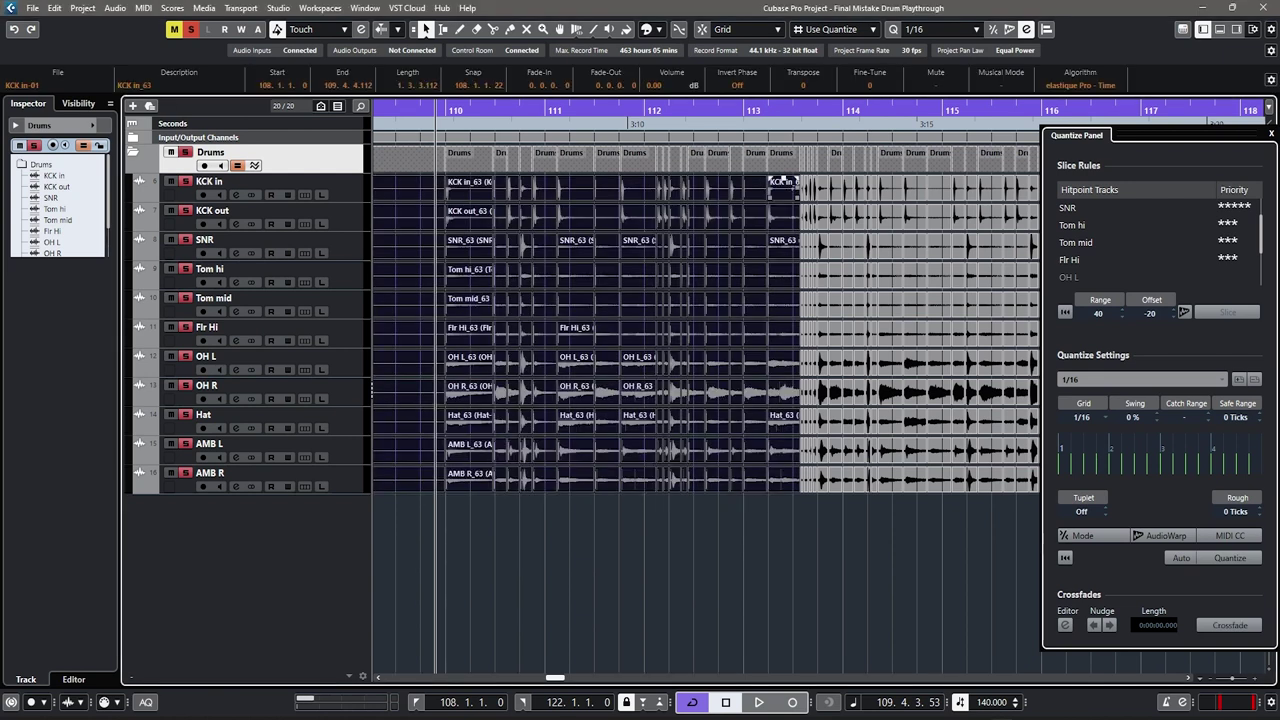
{"action": "key", "text": "q"}
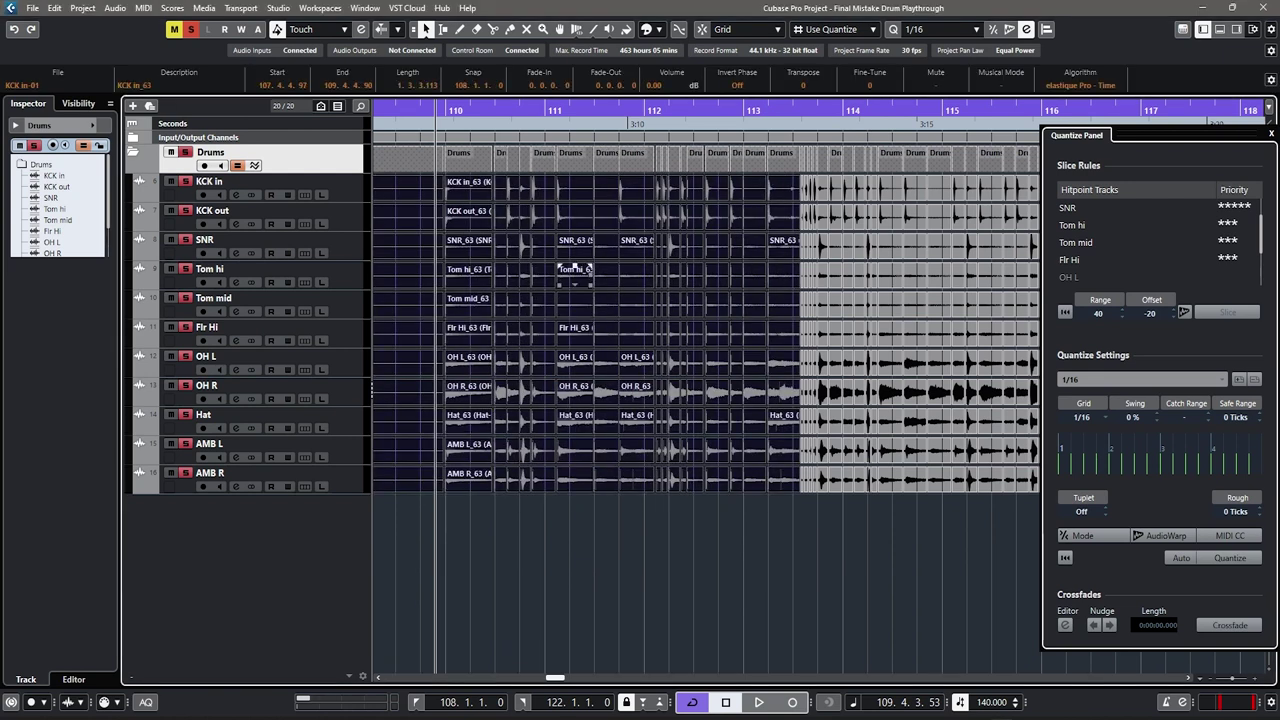
Step: Play back the section quantized to 1/16 to hear how it leads into the fast kicks
{"action": "left_click_drag", "start_coordinate": [674, 212], "coordinate": [540, 270]}
{"action": "key", "text": "space"}
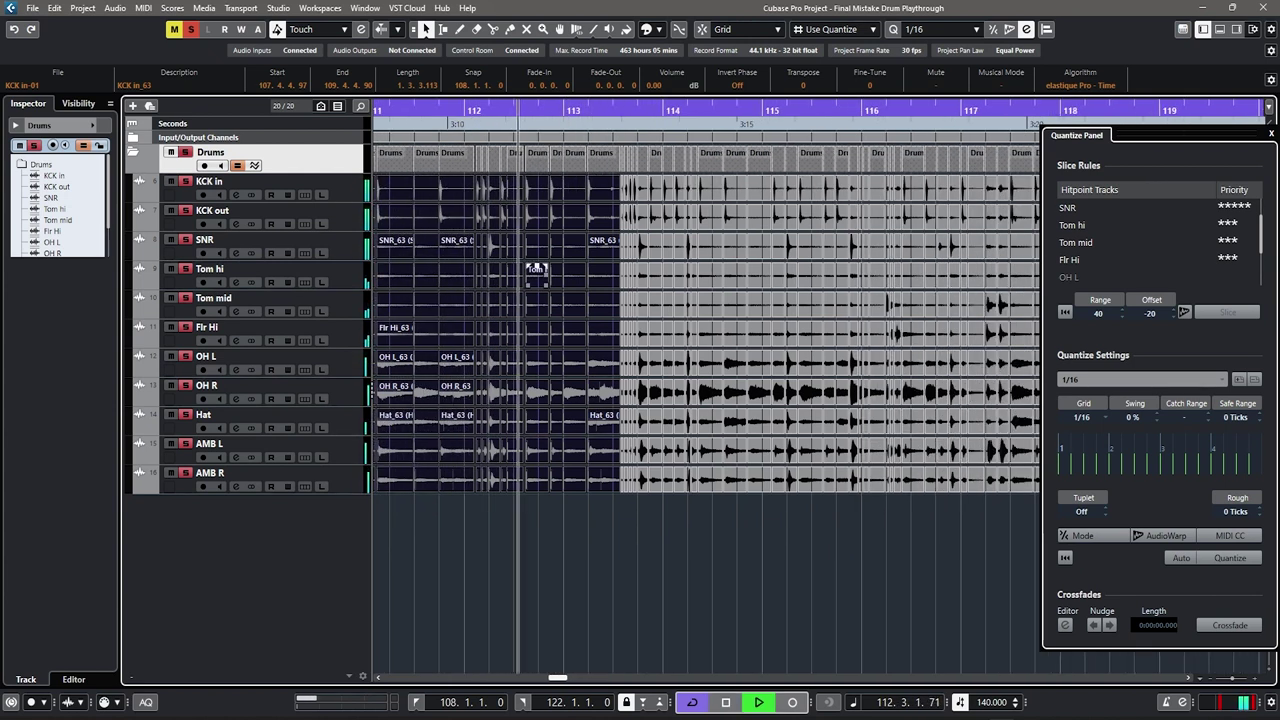
{"action": "scroll", "coordinate": [538, 270], "scroll_direction": "right", "scroll_amount": 1}
{"action": "key", "text": "space"}
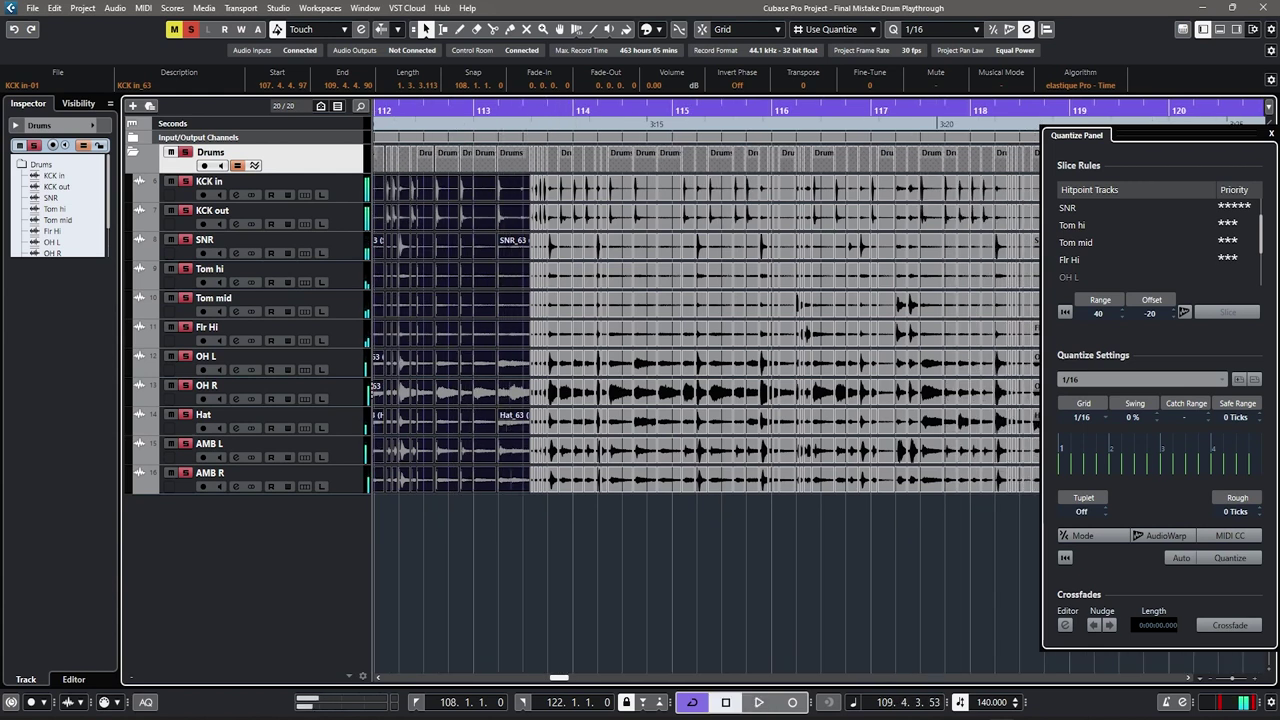
Step: Set the quantize grid to 1/16 Triplet to compare it with the fast kick hits between 113.3 and 113.4
{"action": "scroll", "coordinate": [536, 270], "scroll_direction": "up", "scroll_amount": 2}
{"action": "scroll", "coordinate": [538, 298], "scroll_direction": "up", "scroll_amount": 5}
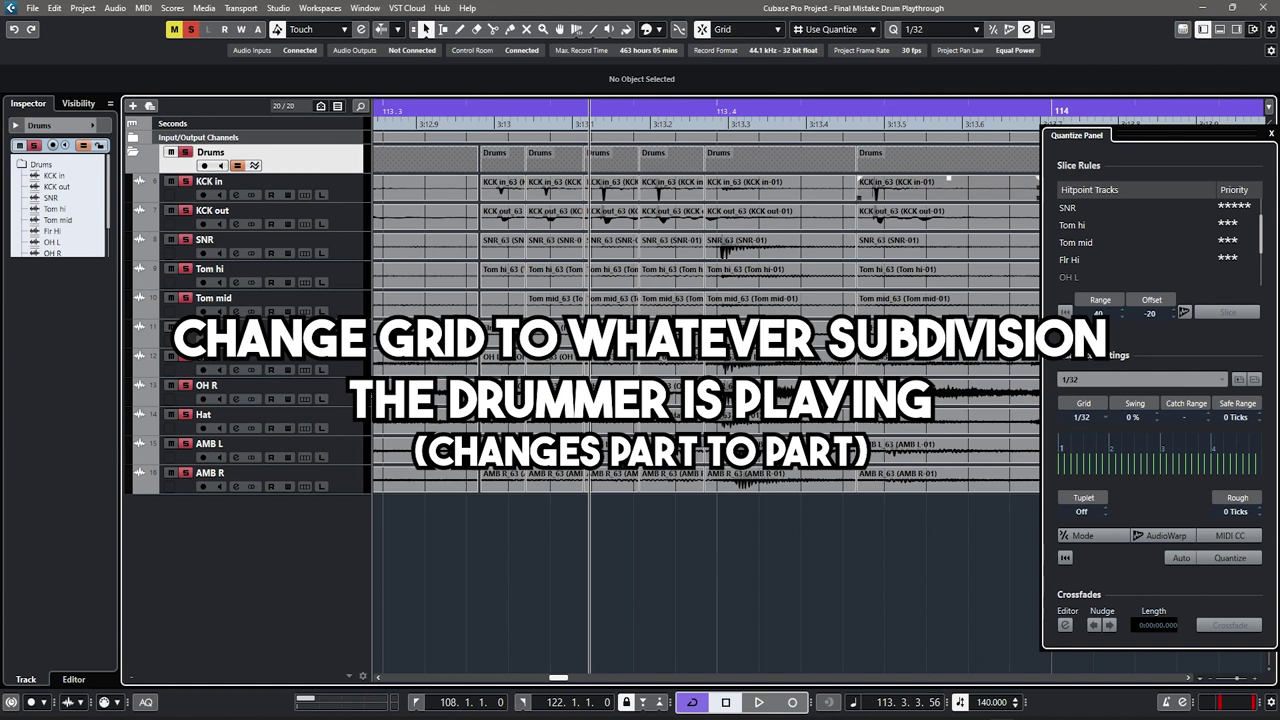
{"action": "left_click", "coordinate": [940, 29]}
{"action": "left_click", "coordinate": [950, 216]}
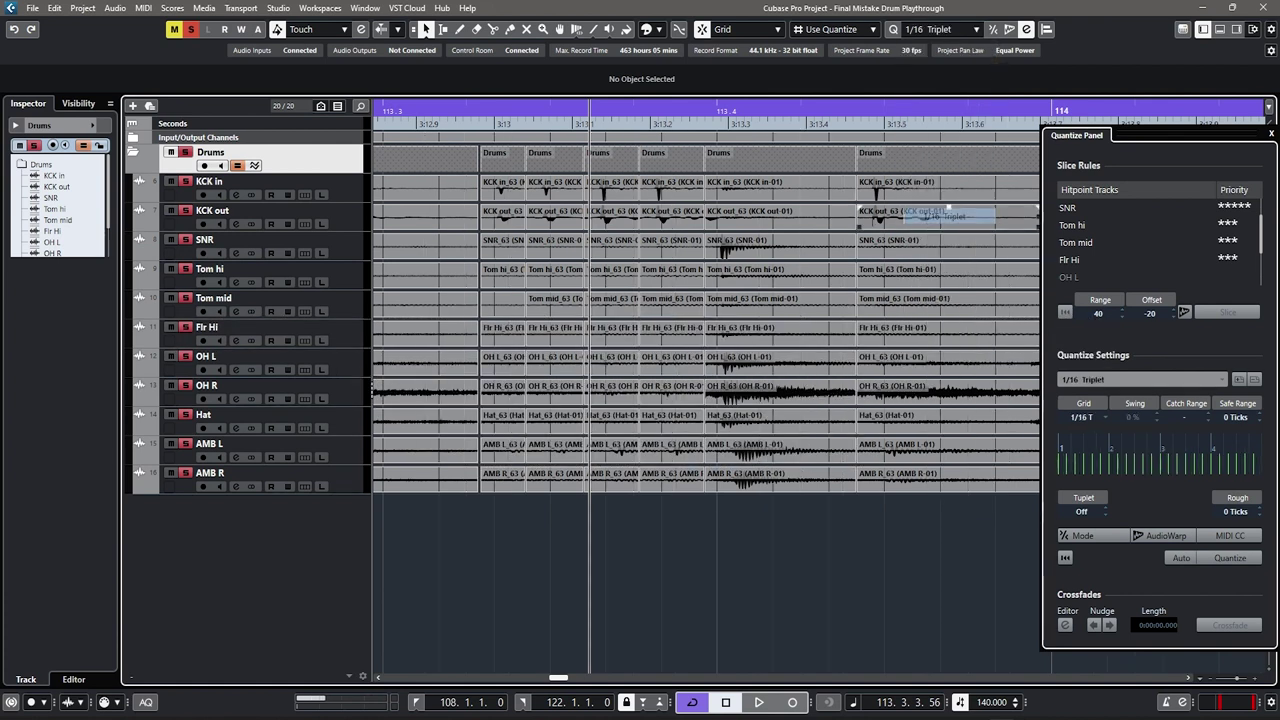
Step: Move the fast kick slices between 113.3 and 113.4 and the following snare slice onto the 1/16 Triplet grid, and play back the result
{"action": "scroll", "coordinate": [518, 394], "scroll_direction": "up", "scroll_amount": 3}
{"action": "mouse_move", "coordinate": [556, 191]}
{"action": "left_mouse_down"}
{"action": "mouse_move", "coordinate": [644, 182]}
{"action": "mouse_move", "coordinate": [558, 186]}
{"action": "left_mouse_up"}
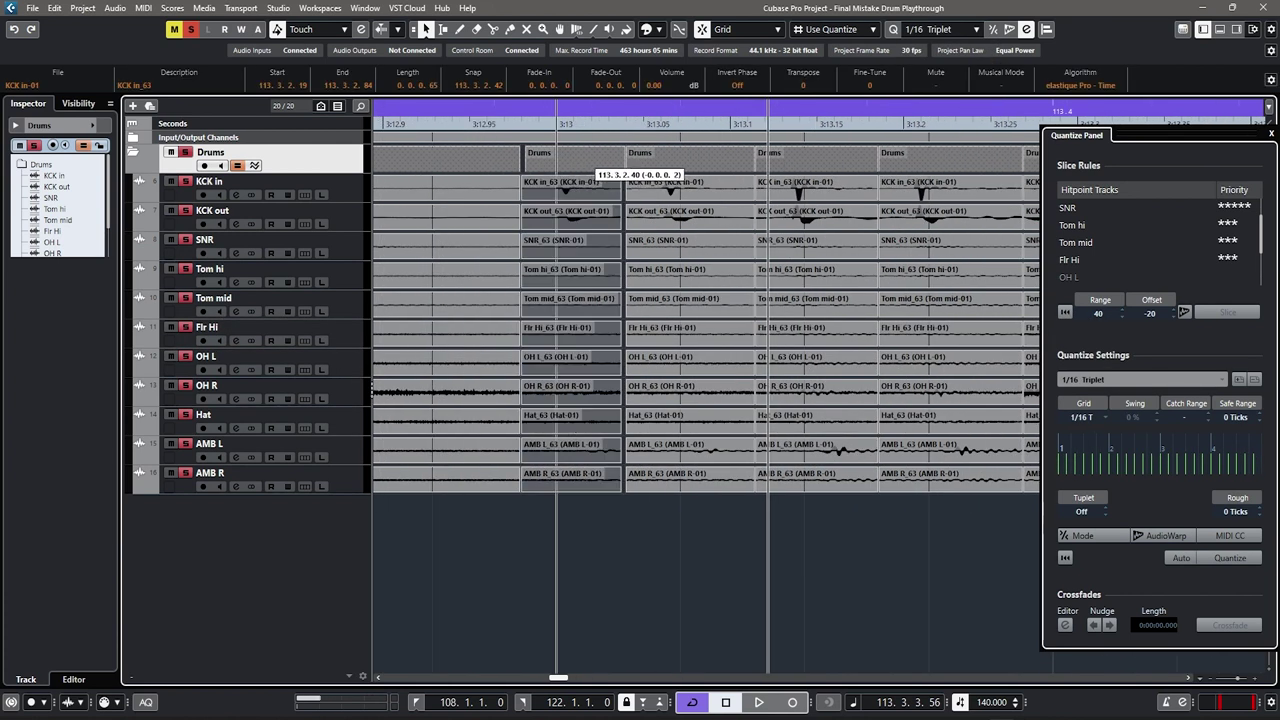
{"action": "left_click_drag", "start_coordinate": [668, 187], "coordinate": [690, 187]}
{"action": "scroll", "coordinate": [698, 190], "scroll_direction": "right", "scroll_amount": 2}
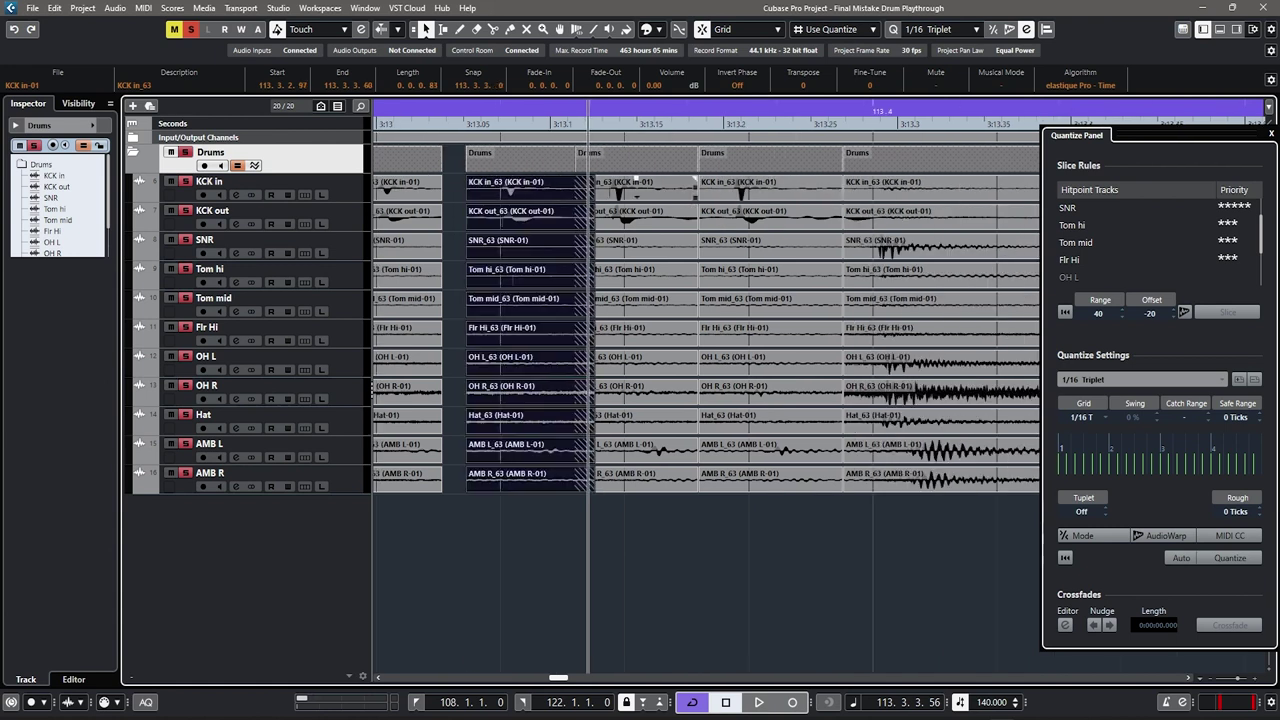
{"action": "left_click_drag", "start_coordinate": [640, 187], "coordinate": [660, 187]}
{"action": "left_click_drag", "start_coordinate": [755, 187], "coordinate": [773, 187]}
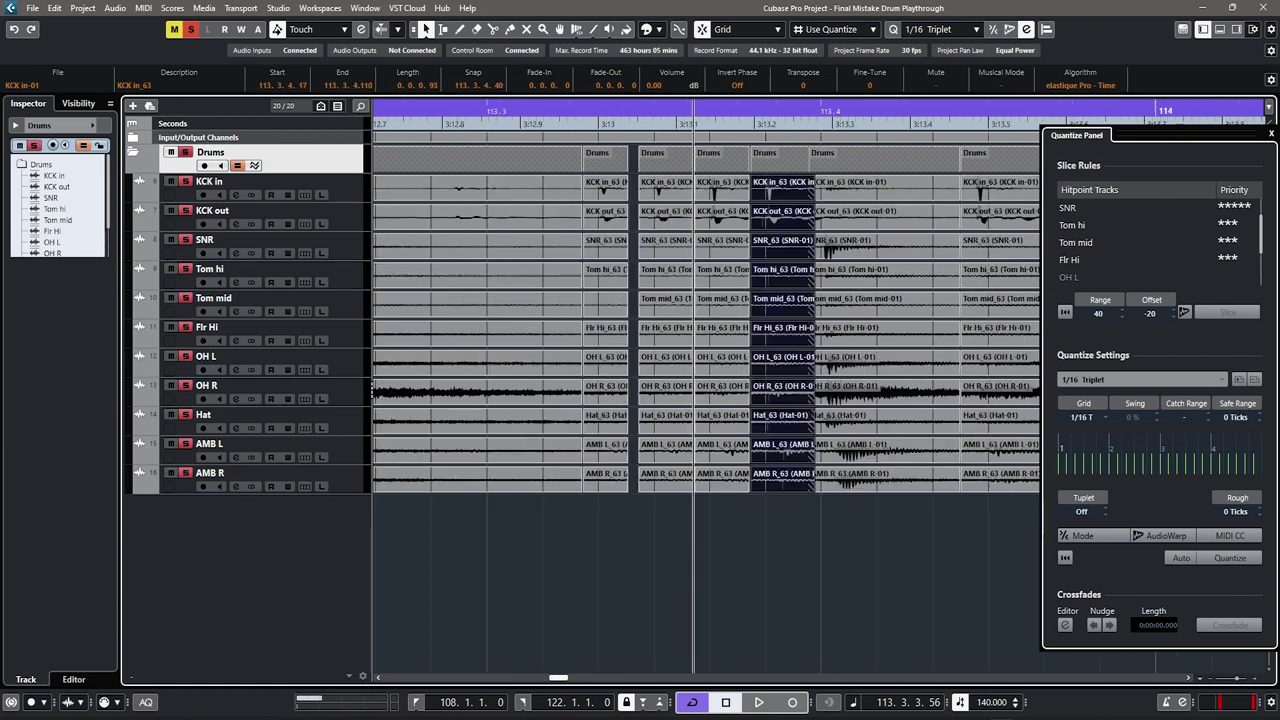
{"action": "key", "text": "space"}
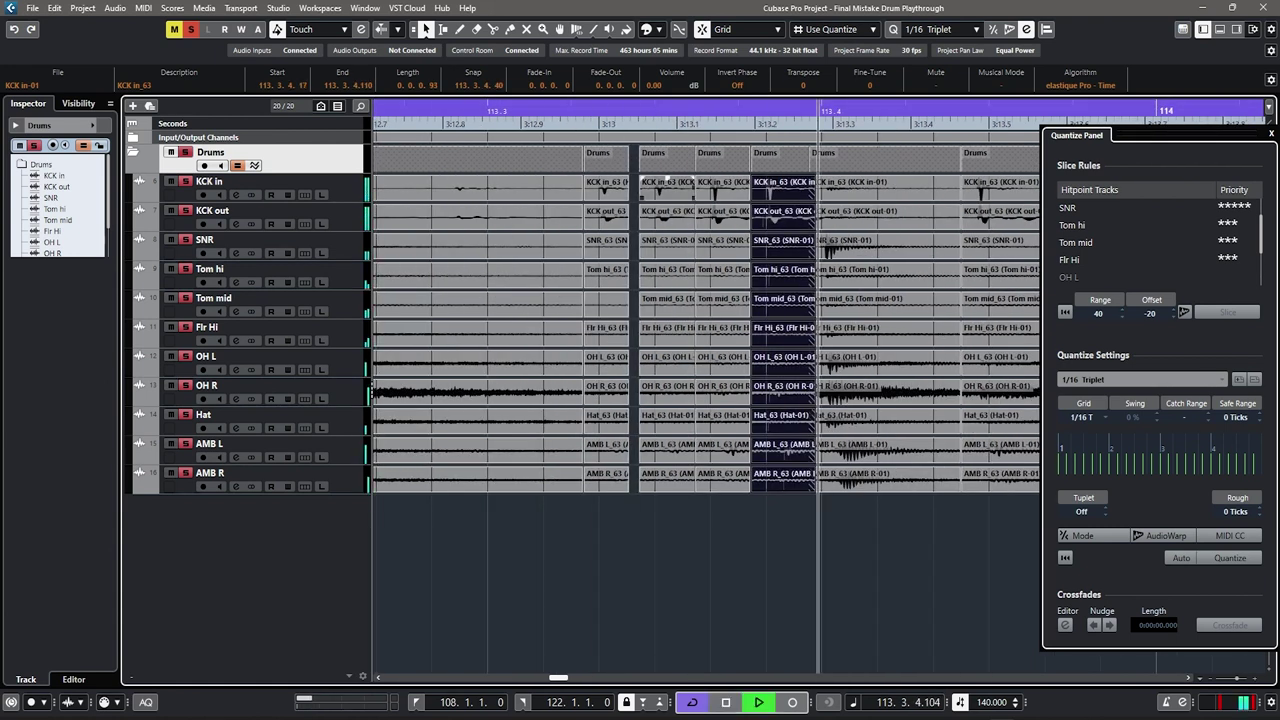
{"action": "scroll", "coordinate": [925, 250], "scroll_direction": "up", "scroll_amount": 3}
{"action": "scroll", "coordinate": [607, 300], "scroll_direction": "down", "scroll_amount": 5}
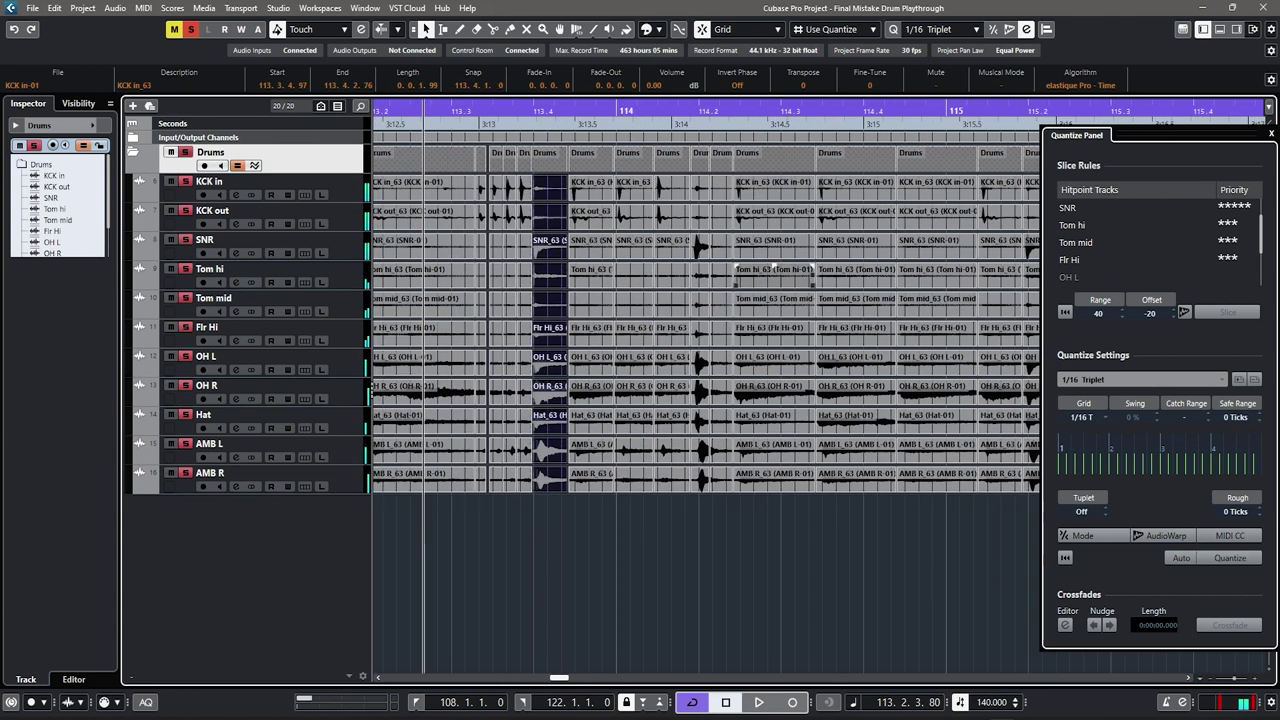
Step: Set the quantize grid to 1/16 for the section after the fast kicks
{"action": "left_click", "coordinate": [1140, 379]}
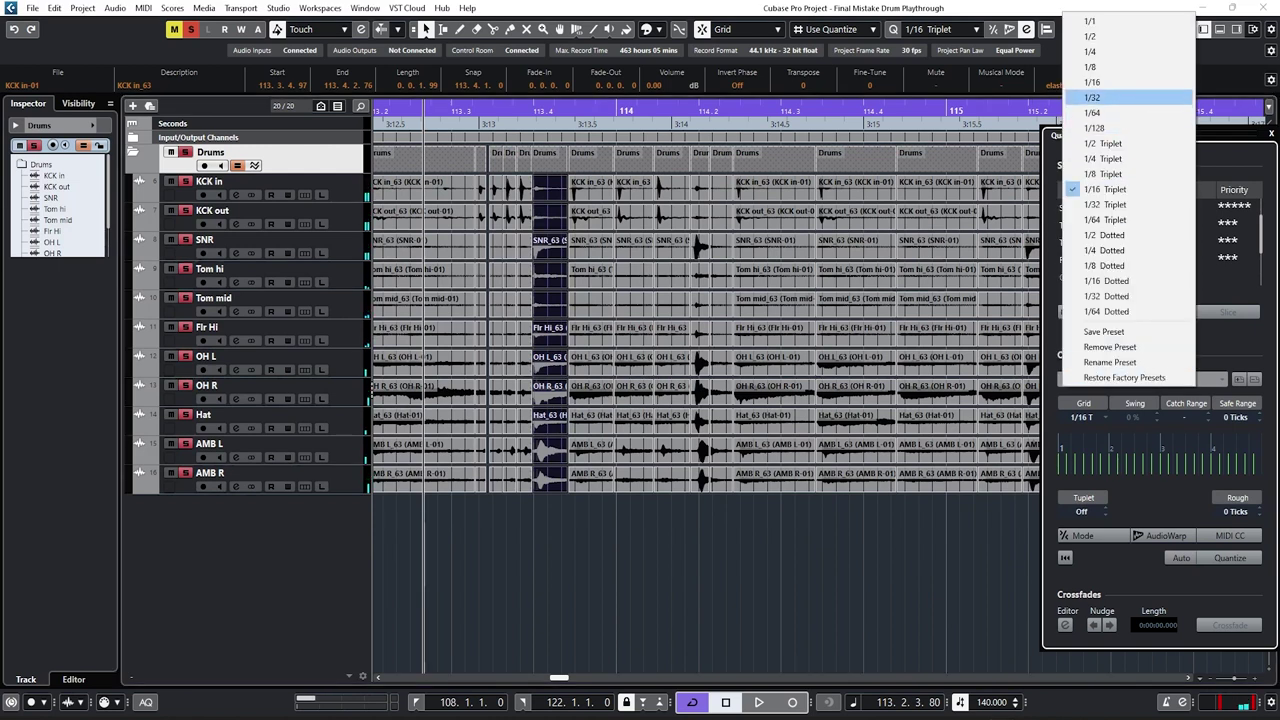
{"action": "left_click", "coordinate": [1092, 82]}
{"action": "scroll", "coordinate": [700, 300], "scroll_direction": "down", "scroll_amount": 5}
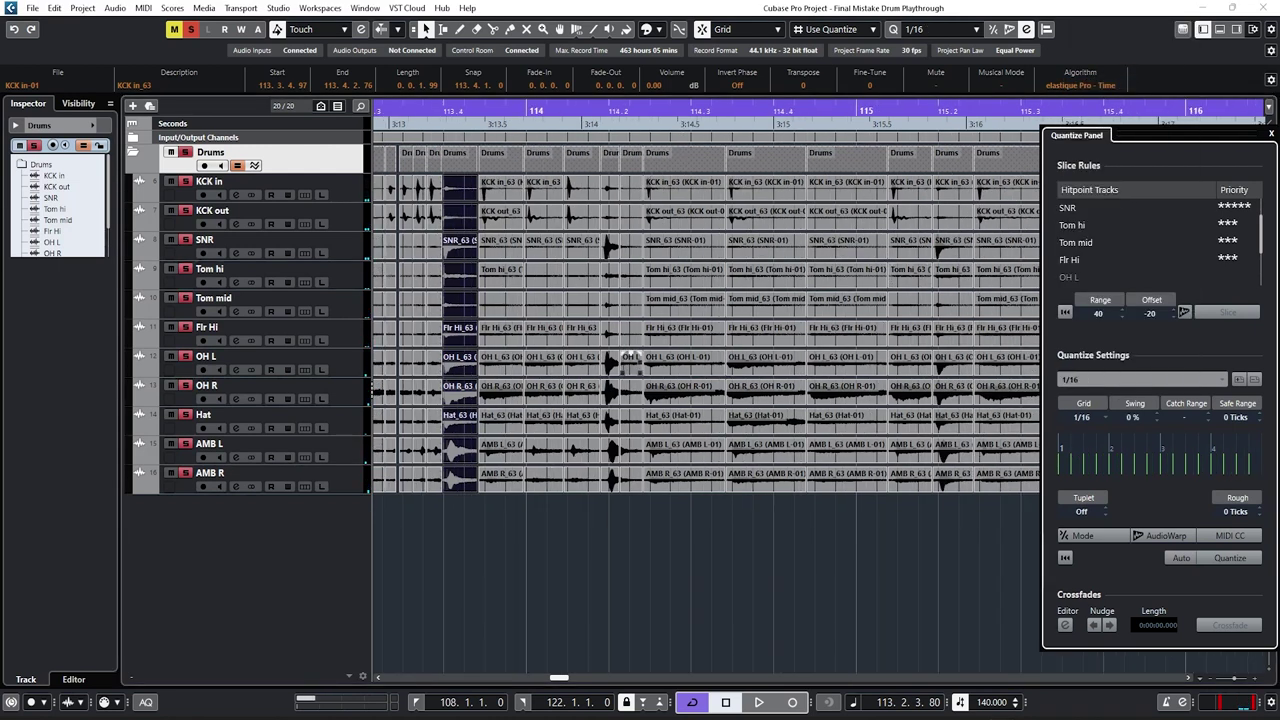
Step: Try quantizing the drum slices from 113.4.3 to just past 116 to the 1/16 grid and play them back
{"action": "left_click_drag", "start_coordinate": [528, 507], "coordinate": [865, 185]}
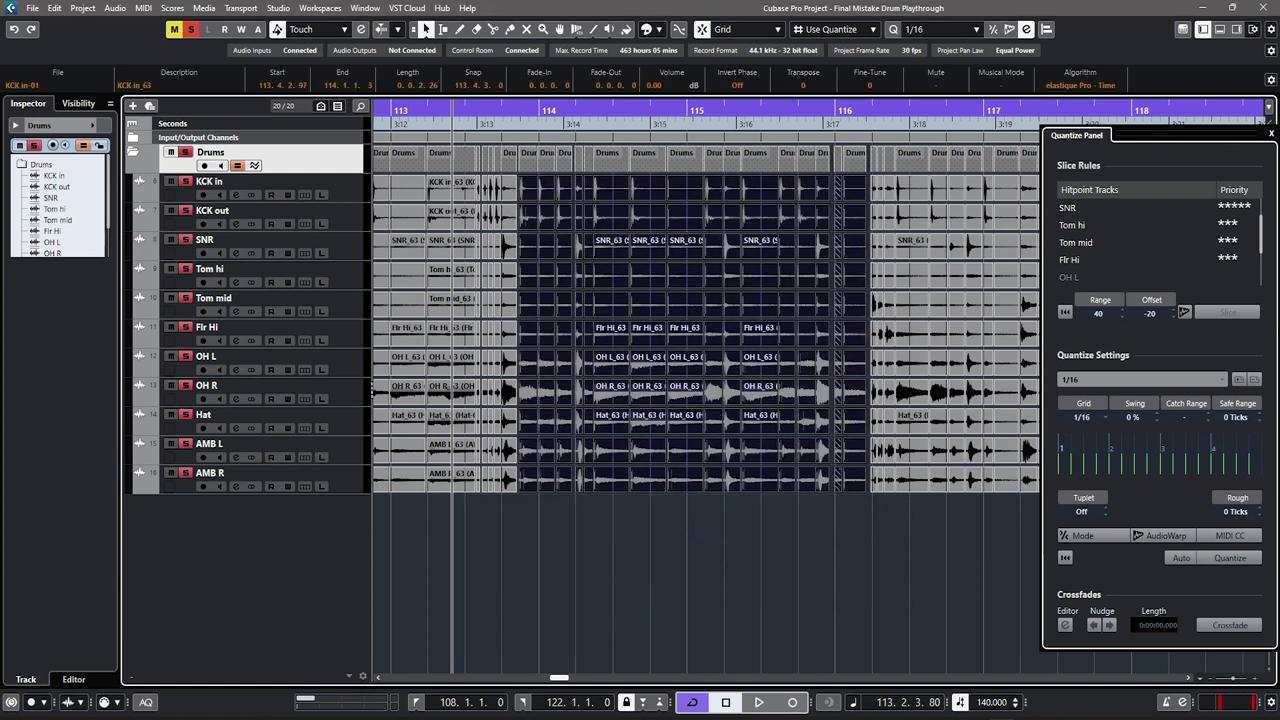
{"action": "key", "text": "space"}
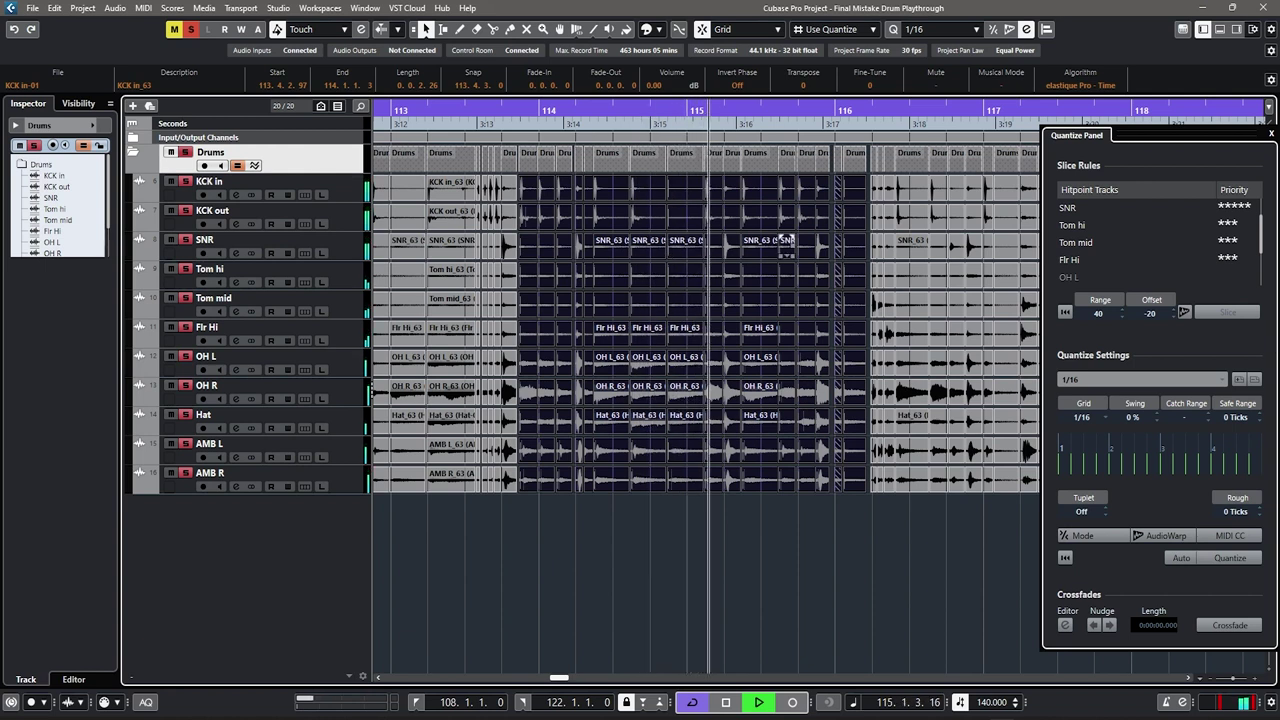
{"action": "scroll", "coordinate": [787, 274], "scroll_direction": "up", "scroll_amount": 2}
{"action": "scroll", "coordinate": [780, 274], "scroll_direction": "right", "scroll_amount": 2}
{"action": "key", "text": "space"}
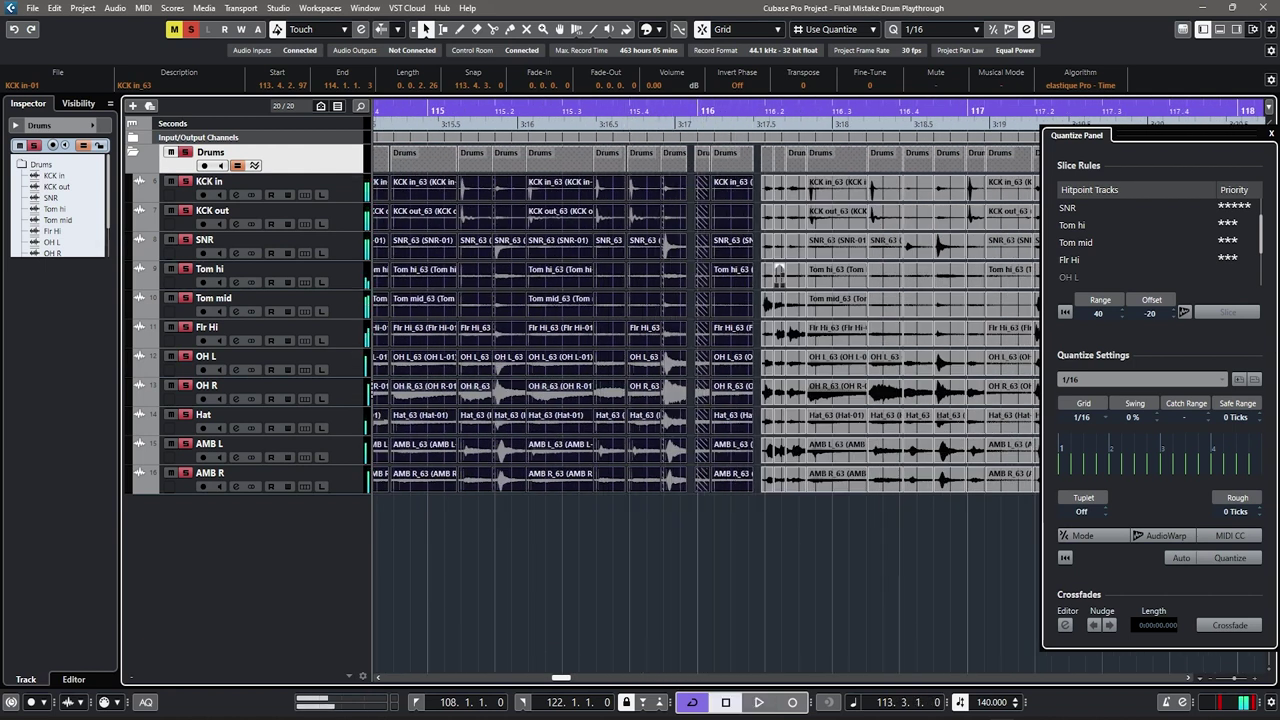
Step: Try moving the overlapping drum slice before 116 earlier, to start at 115.4.3.97, and listen to the transition
{"action": "scroll", "coordinate": [718, 270], "scroll_direction": "up", "scroll_amount": 3}
{"action": "scroll", "coordinate": [718, 270], "scroll_direction": "up", "scroll_amount": 2}
{"action": "left_click", "coordinate": [681, 310]}
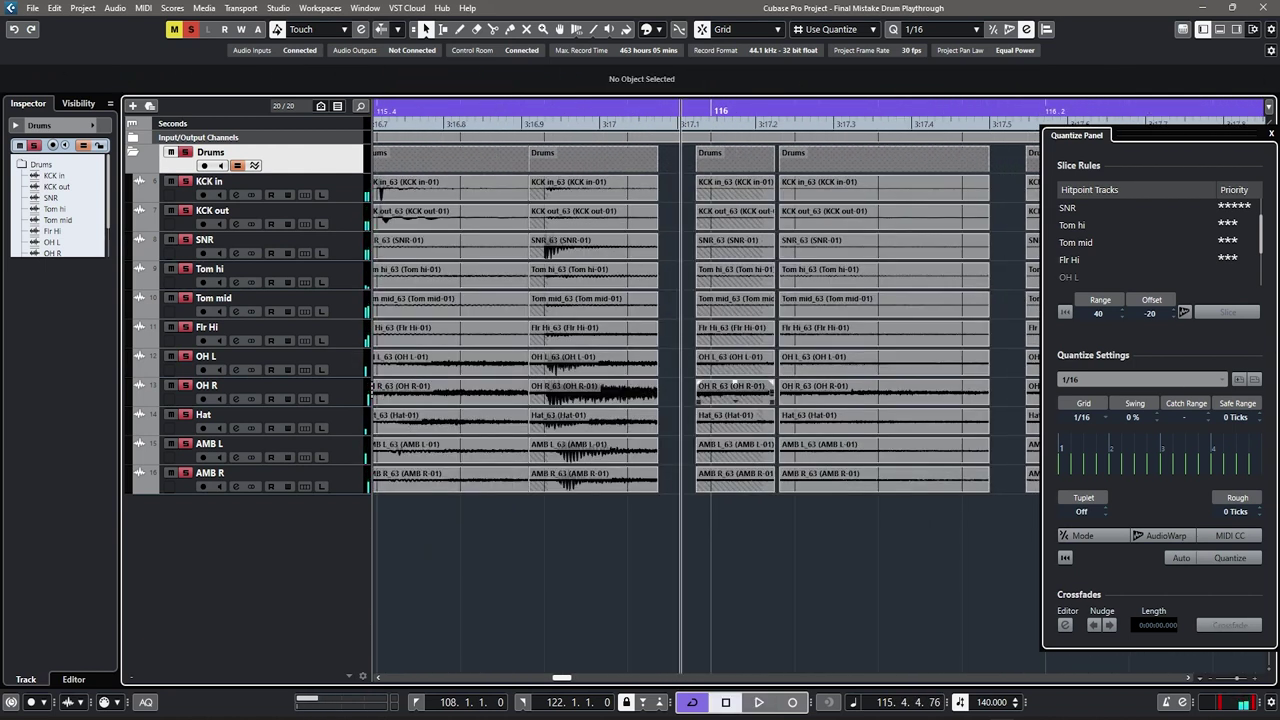
{"action": "left_click_drag", "start_coordinate": [738, 384], "coordinate": [680, 376]}
{"action": "key", "text": "space"}
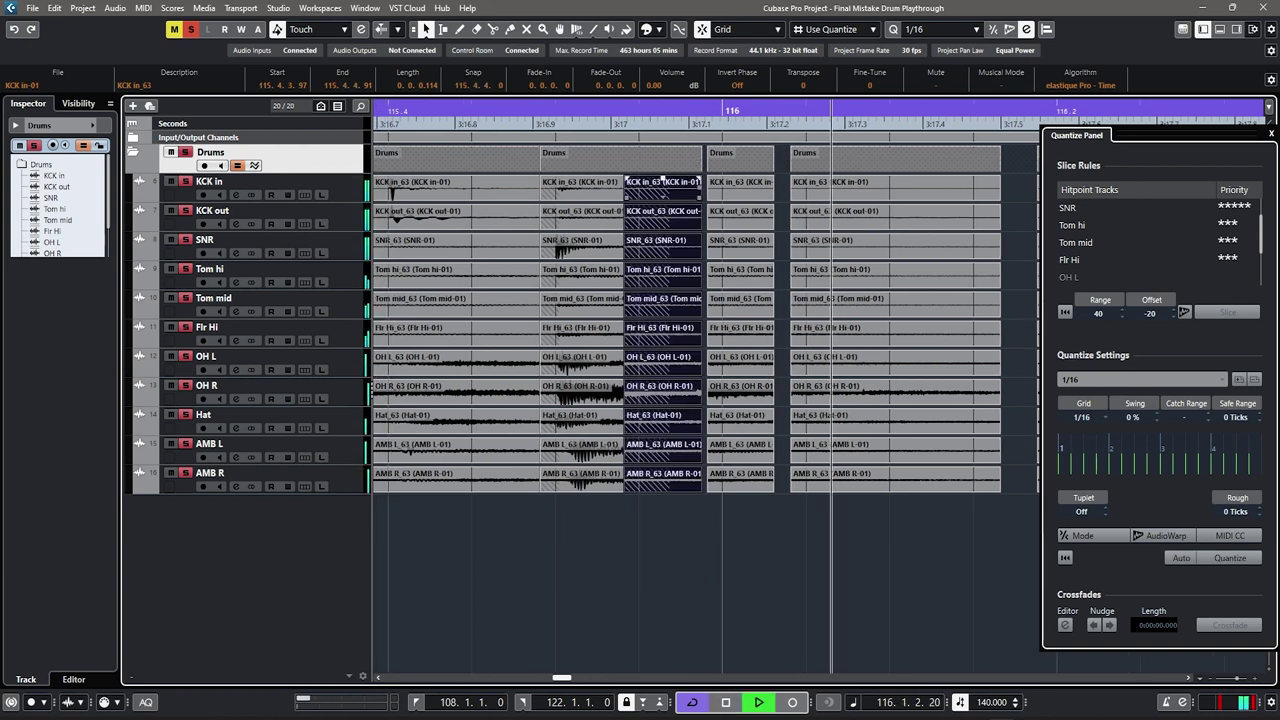
{"action": "key", "text": "space"}
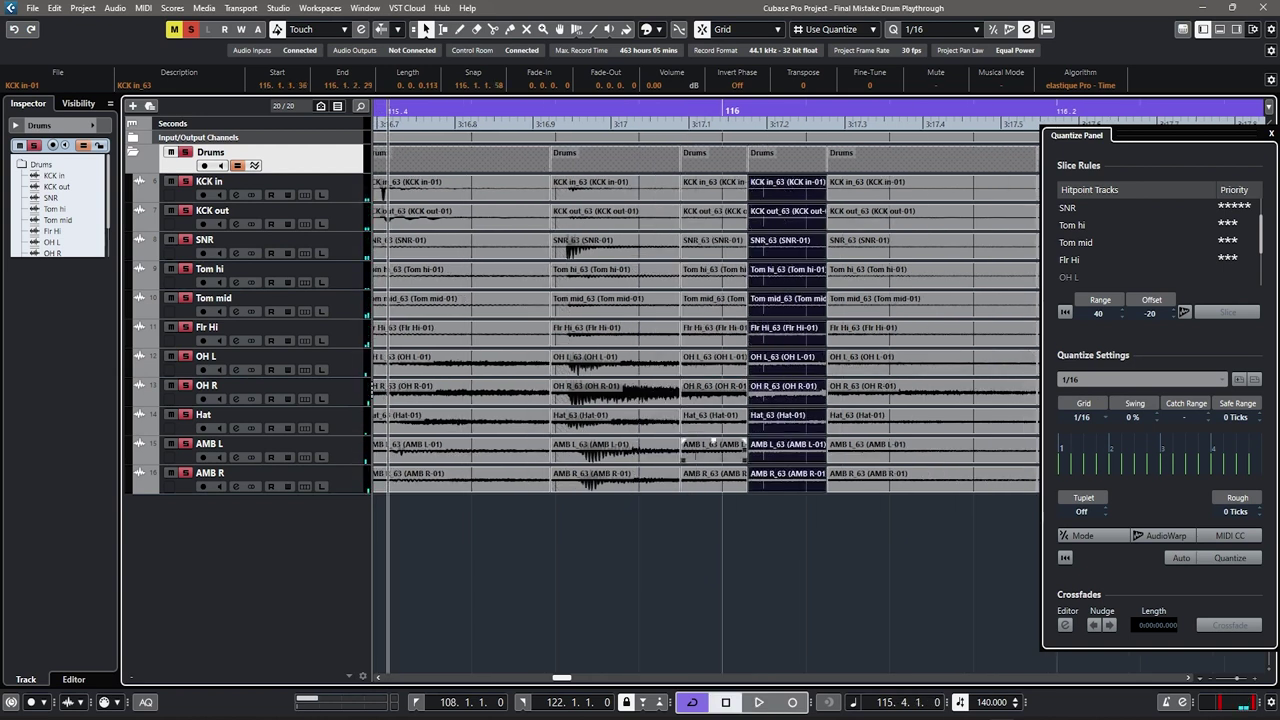
Step: Quantize only the drum slices from 113.4 up to 116 to the 1/16 grid and play back the section
{"action": "scroll", "coordinate": [647, 510], "scroll_direction": "down", "scroll_amount": 4}
{"action": "left_click_drag", "start_coordinate": [648, 510], "coordinate": [450, 176]}
{"action": "scroll", "coordinate": [806, 240], "scroll_direction": "right", "scroll_amount": 5}
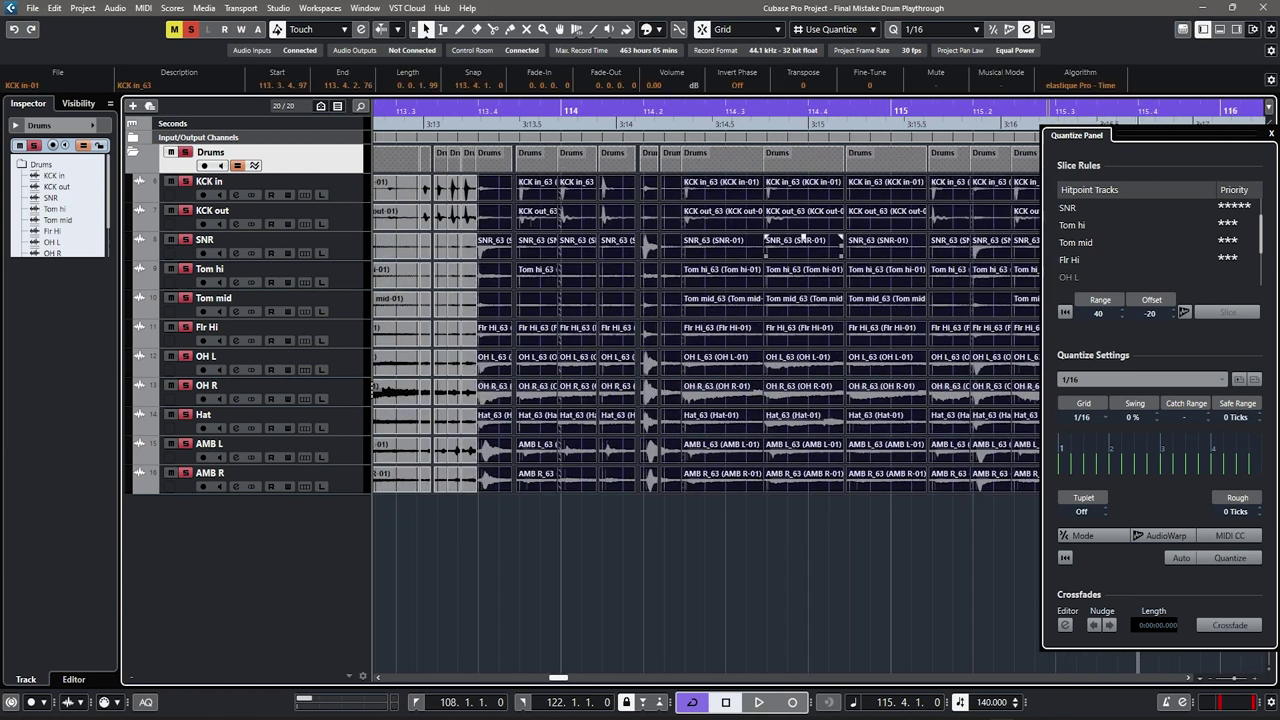
{"action": "key", "text": "space"}
{"action": "scroll", "coordinate": [808, 242], "scroll_direction": "right", "scroll_amount": 1}
{"action": "key", "text": "g"}
{"action": "key", "text": "g"}
{"action": "scroll", "coordinate": [811, 275], "scroll_direction": "right", "scroll_amount": 1}
{"action": "key", "text": "space"}
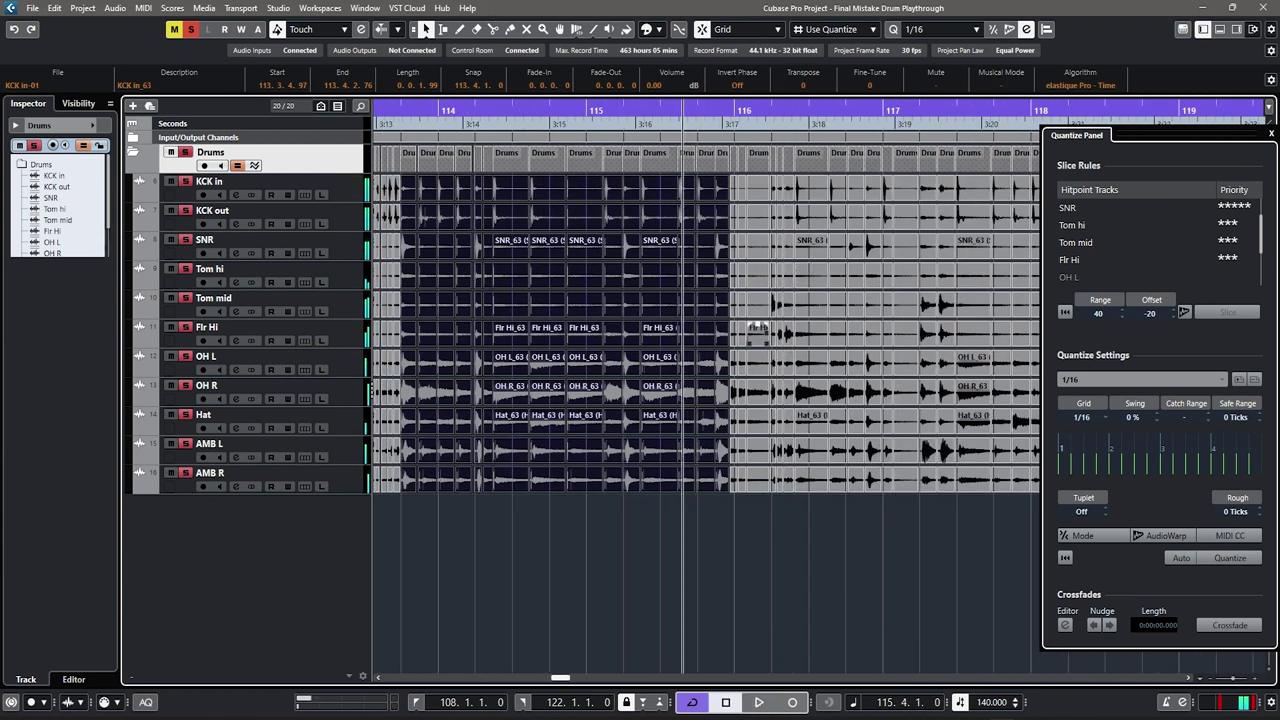
Step: Try quantizing the quiet drum slices around 116 to the 1/16 grid, and undo the change
{"action": "scroll", "coordinate": [751, 340], "scroll_direction": "up", "scroll_amount": 6}
{"action": "left_click", "coordinate": [745, 366]}
{"action": "key", "text": "ctrl+z"}
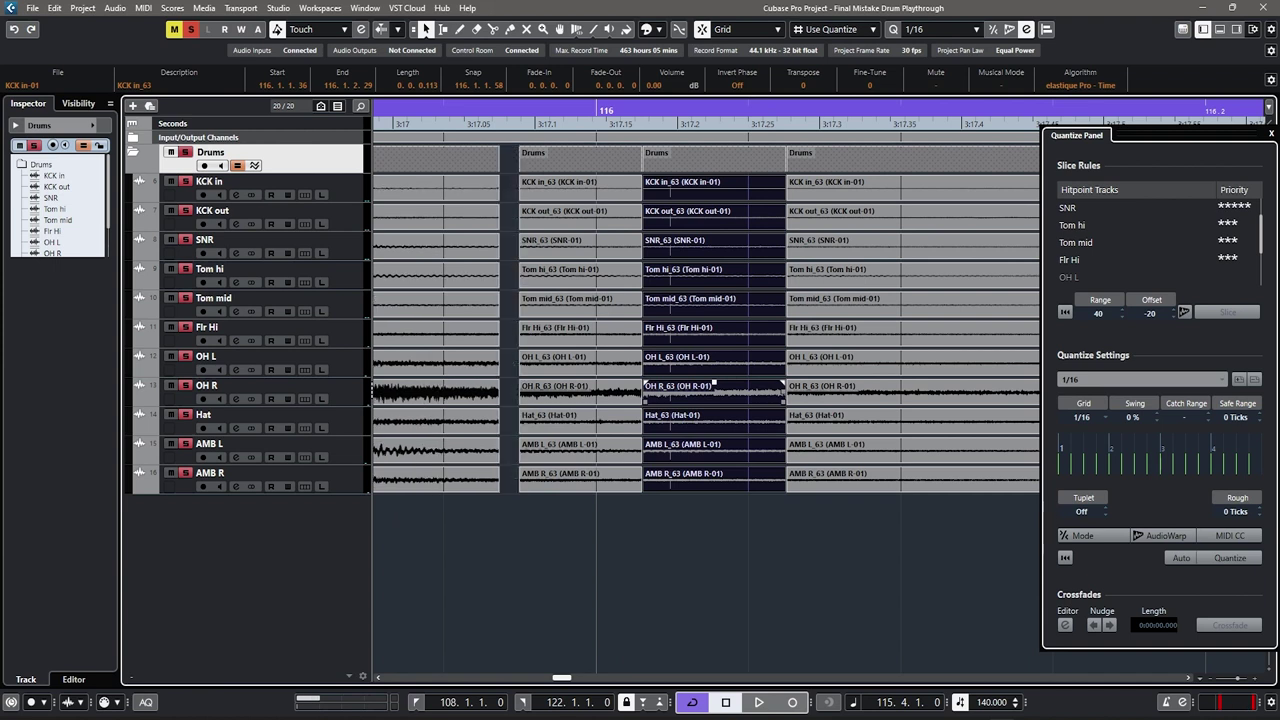
{"action": "scroll", "coordinate": [540, 478], "scroll_direction": "down", "scroll_amount": 2}
{"action": "scroll", "coordinate": [575, 390], "scroll_direction": "up", "scroll_amount": 1}
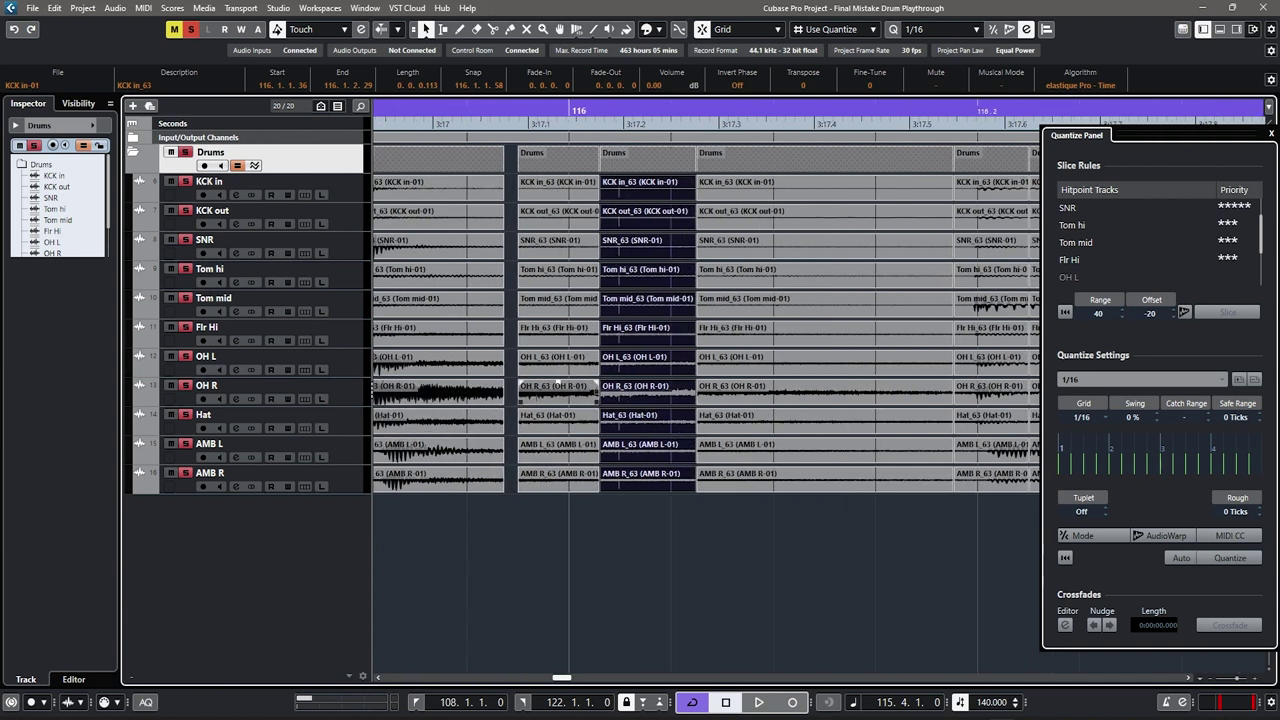
{"action": "scroll", "coordinate": [565, 430], "scroll_direction": "right", "scroll_amount": 1}
{"action": "scroll", "coordinate": [478, 510], "scroll_direction": "down", "scroll_amount": 3}
{"action": "left_click_drag", "start_coordinate": [464, 517], "coordinate": [520, 182]}
{"action": "key", "text": "q"}
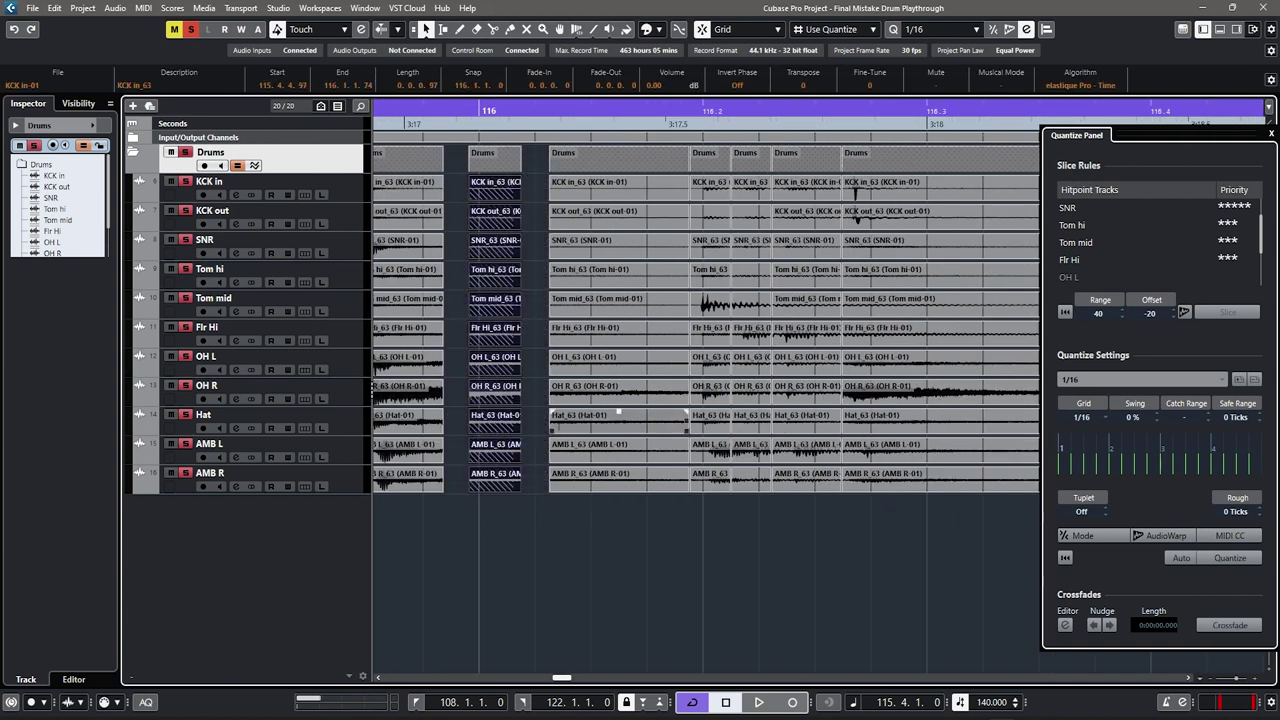
{"action": "key", "text": "ctrl+z"}
{"action": "scroll", "coordinate": [527, 420], "scroll_direction": "right", "scroll_amount": 2}
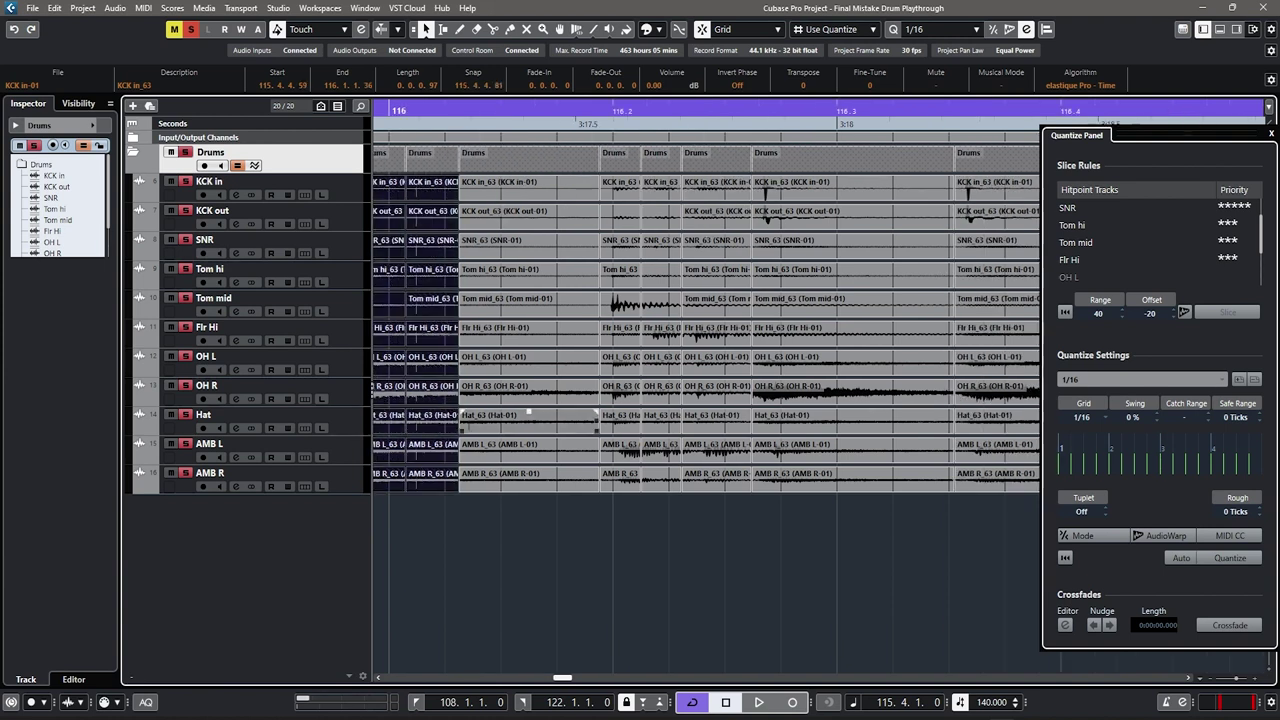
Step: Play back the tom hits around 116.2 and set the quantize grid to 1/16 Triplet
{"action": "left_click", "coordinate": [527, 525]}
{"action": "key", "text": "space"}
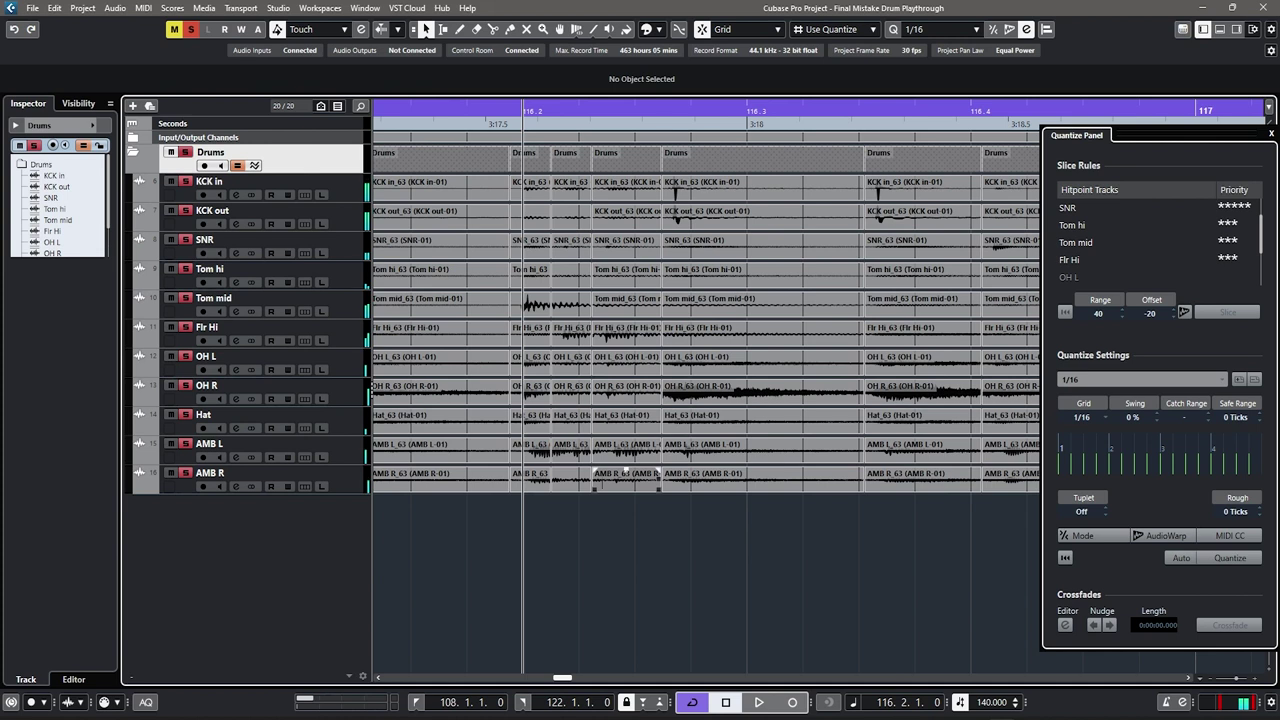
{"action": "left_click", "coordinate": [1142, 379]}
{"action": "left_click", "coordinate": [1105, 206]}
Step: Align the three tom slices starting at 116.2 across all drum tracks to the 1/16 Triplet grid and play them back
{"action": "scroll", "coordinate": [545, 306], "scroll_direction": "up", "scroll_amount": 2}
{"action": "left_click", "coordinate": [507, 306]}
{"action": "key", "text": "q"}
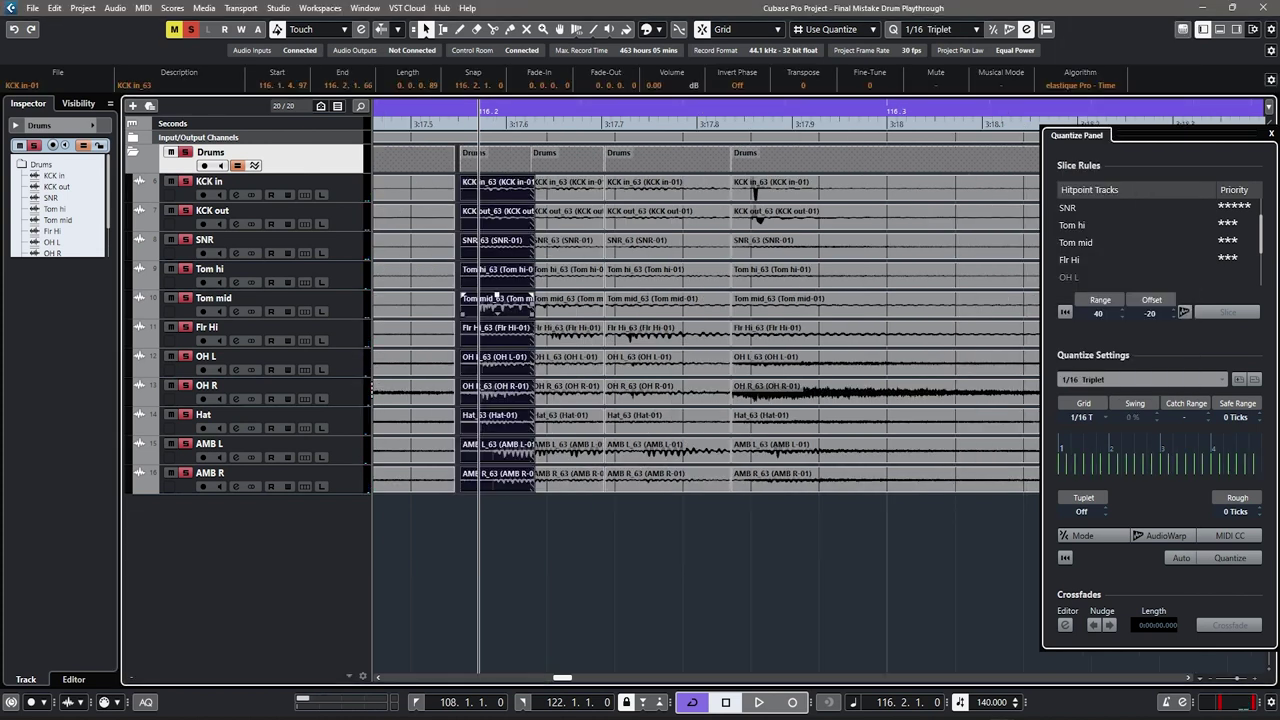
{"action": "scroll", "coordinate": [507, 306], "scroll_direction": "up", "scroll_amount": 2}
{"action": "left_click_drag", "start_coordinate": [615, 330], "coordinate": [656, 328]}
{"action": "scroll", "coordinate": [612, 328], "scroll_direction": "right", "scroll_amount": 1}
{"action": "scroll", "coordinate": [664, 328], "scroll_direction": "down", "scroll_amount": 2}
{"action": "scroll", "coordinate": [664, 328], "scroll_direction": "right", "scroll_amount": 1}
{"action": "key", "text": "space"}
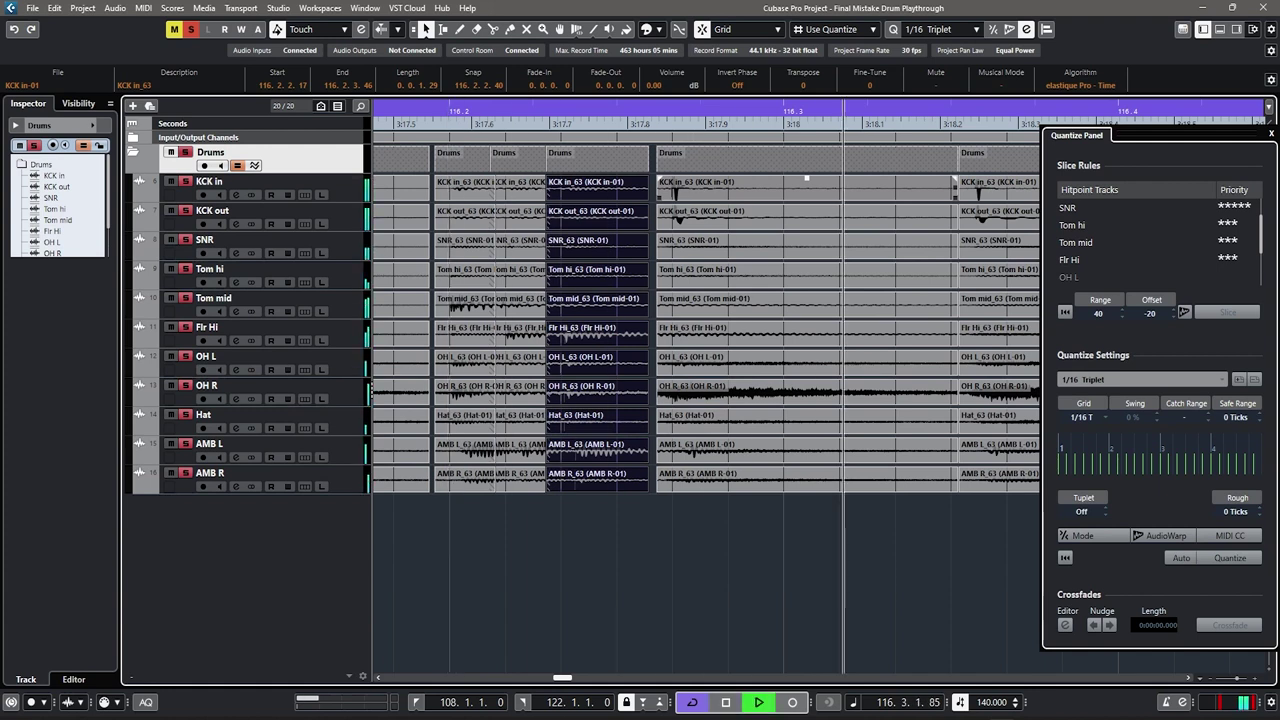
Step: Try moving the kick slice after the tom hits to 116.2.3 on the triplet grid, listen to it, and undo the move
{"action": "left_click_drag", "start_coordinate": [770, 157], "coordinate": [714, 158]}
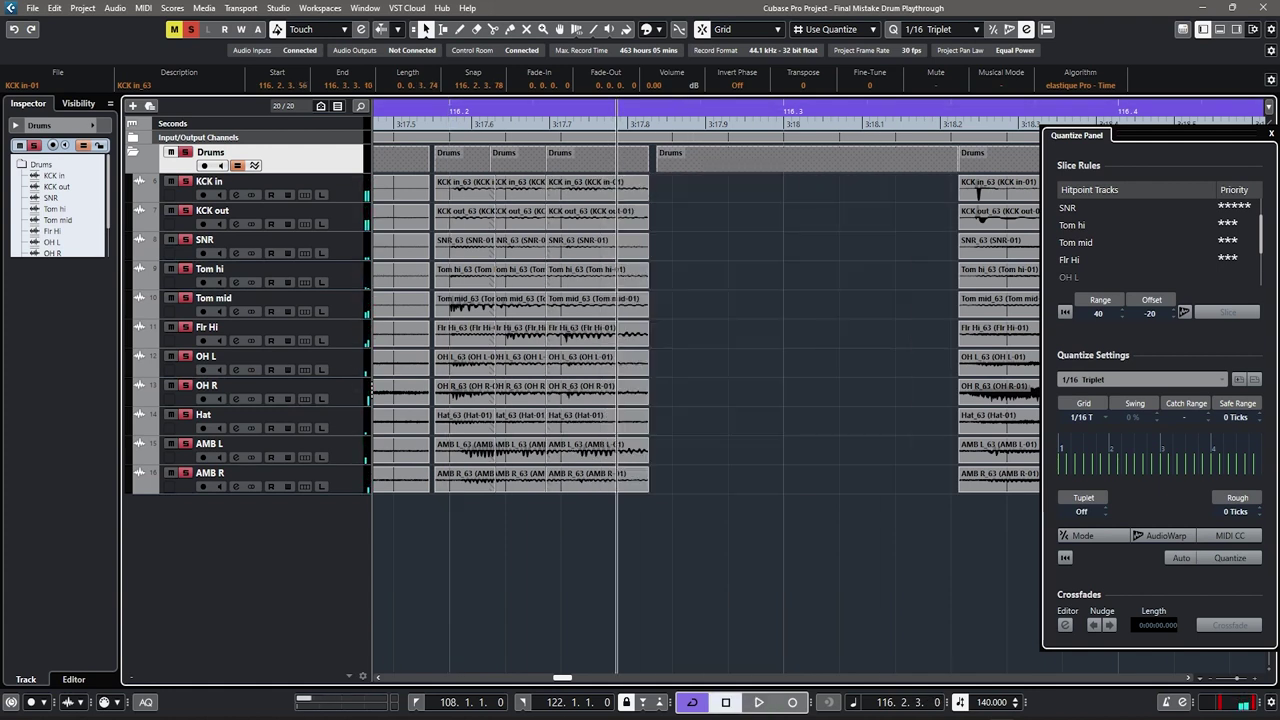
{"action": "key", "text": "space"}
{"action": "key", "text": "space"}
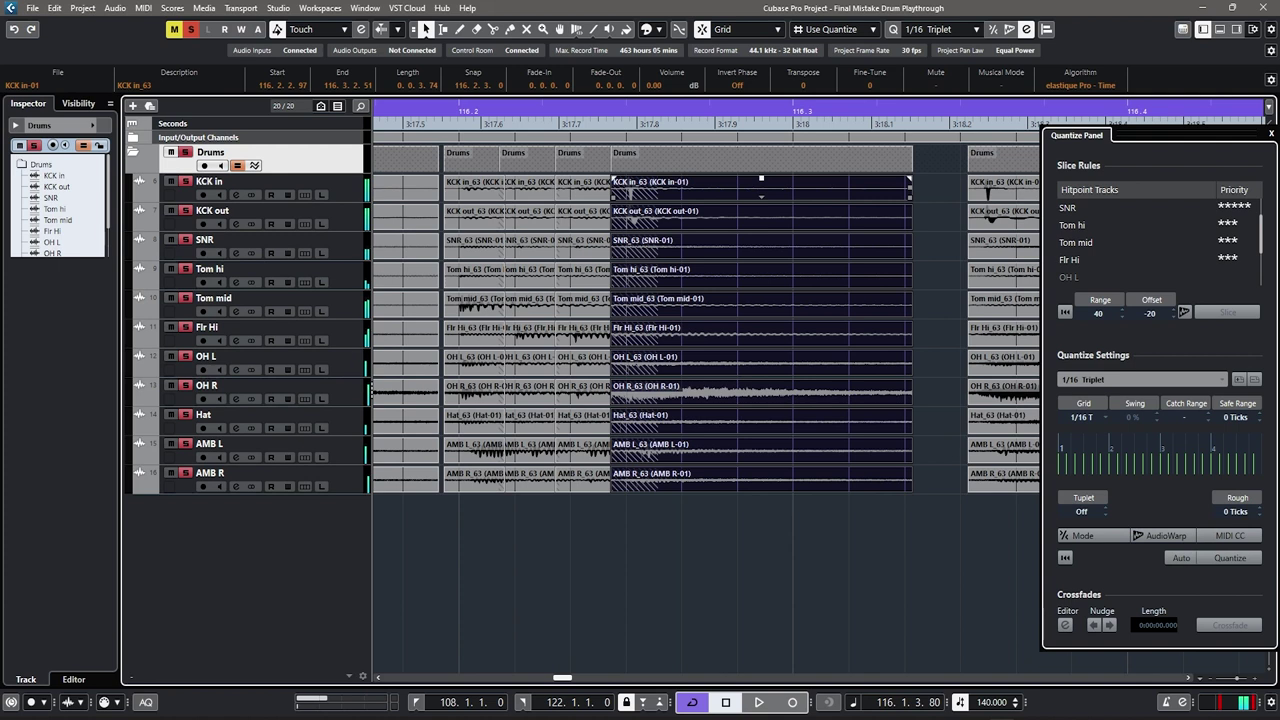
{"action": "key", "text": "ctrl+z"}
Step: Set the quantize grid to 1/16, align the drum slices up to the snare hit at 116.4, and play back the passage
{"action": "left_click", "coordinate": [1141, 380]}
{"action": "left_click", "coordinate": [1090, 82]}
{"action": "scroll", "coordinate": [726, 365], "scroll_direction": "right", "scroll_amount": 2}
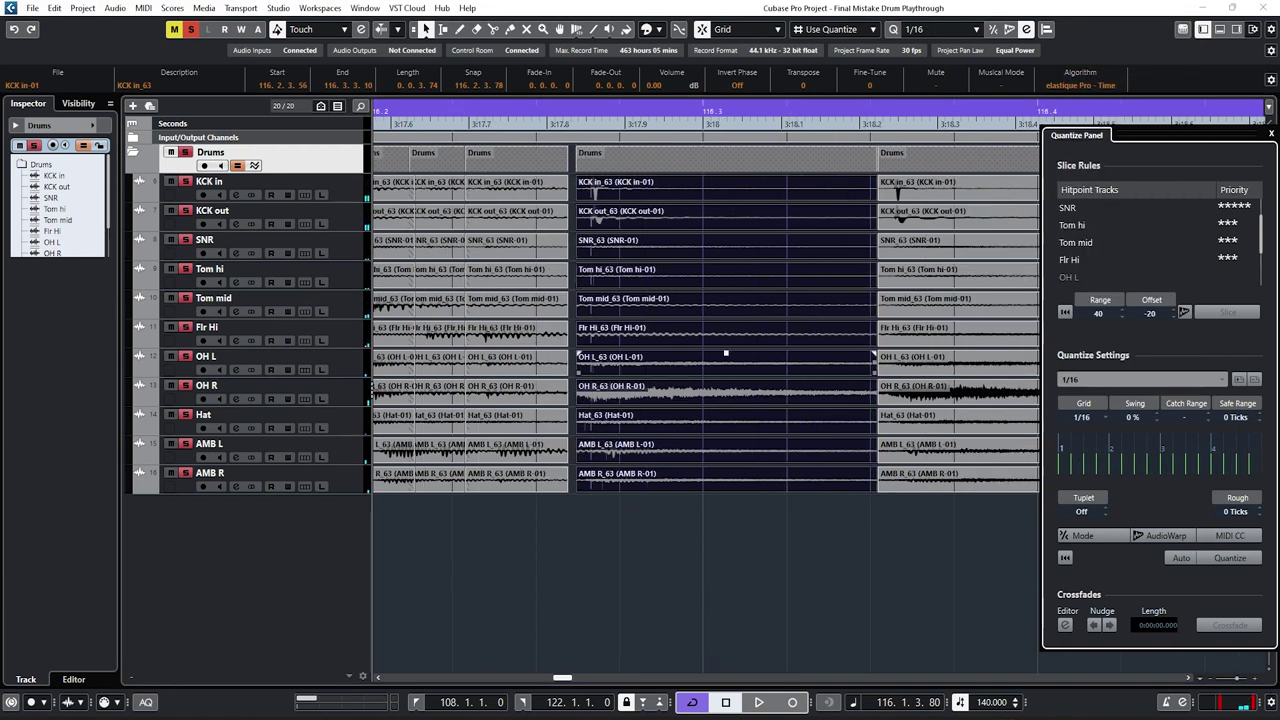
{"action": "key", "text": "space"}
{"action": "key", "text": "space"}
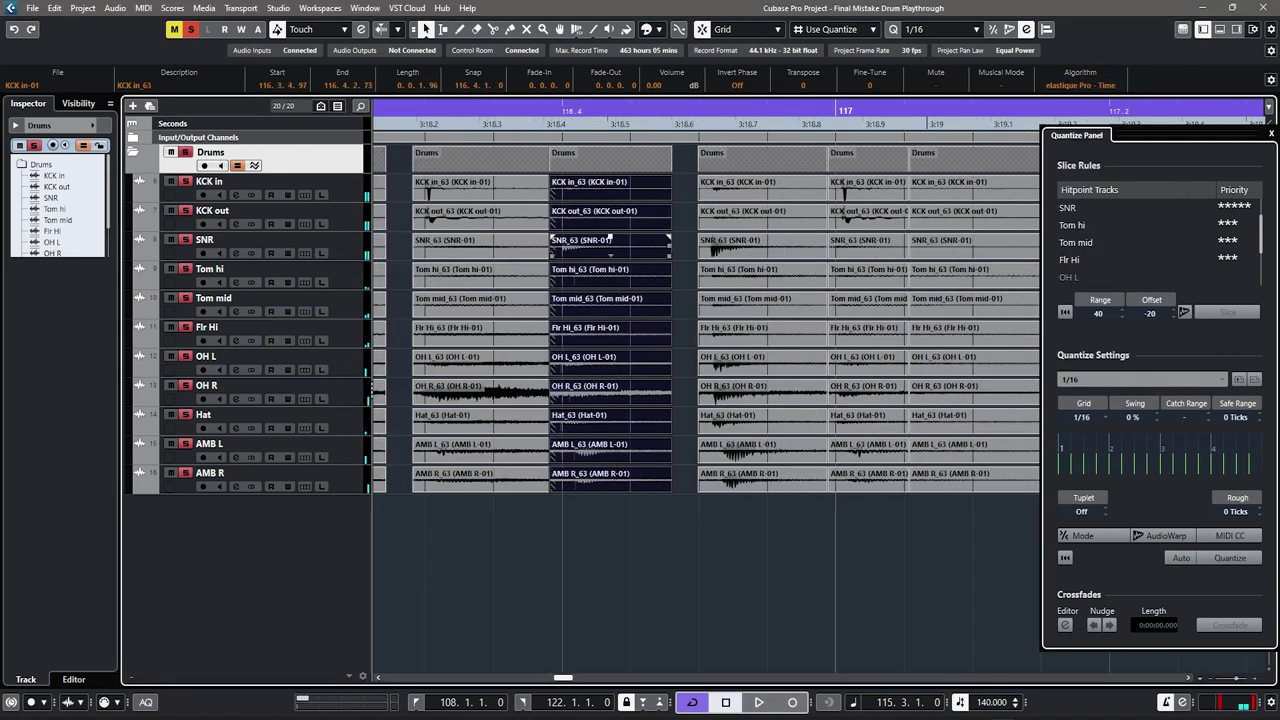
Step: Quantize the drum slices from 116.4.3 through 118.2 to the 1/16 grid and play back the section
{"action": "scroll", "coordinate": [605, 245], "scroll_direction": "down", "scroll_amount": 1}
{"action": "scroll", "coordinate": [605, 245], "scroll_direction": "right", "scroll_amount": 3}
{"action": "key", "text": "g"}
{"action": "key", "text": "g"}
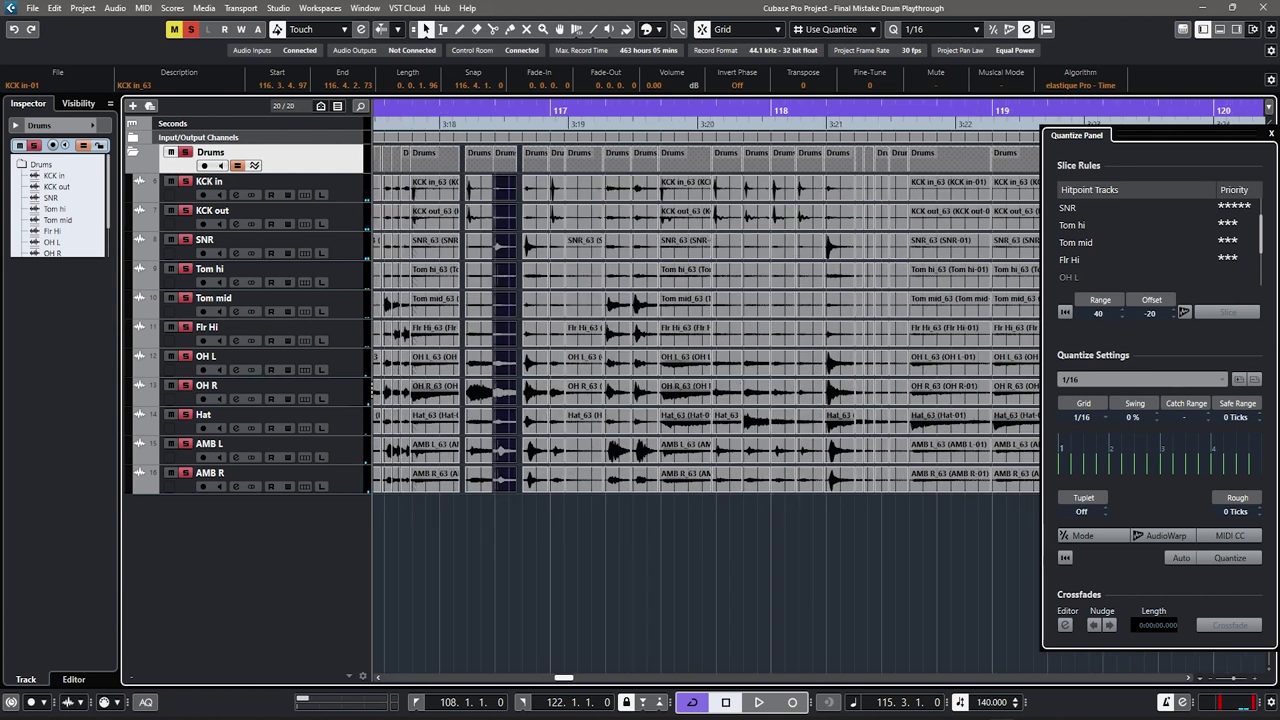
{"action": "left_click_drag", "start_coordinate": [520, 520], "coordinate": [843, 186]}
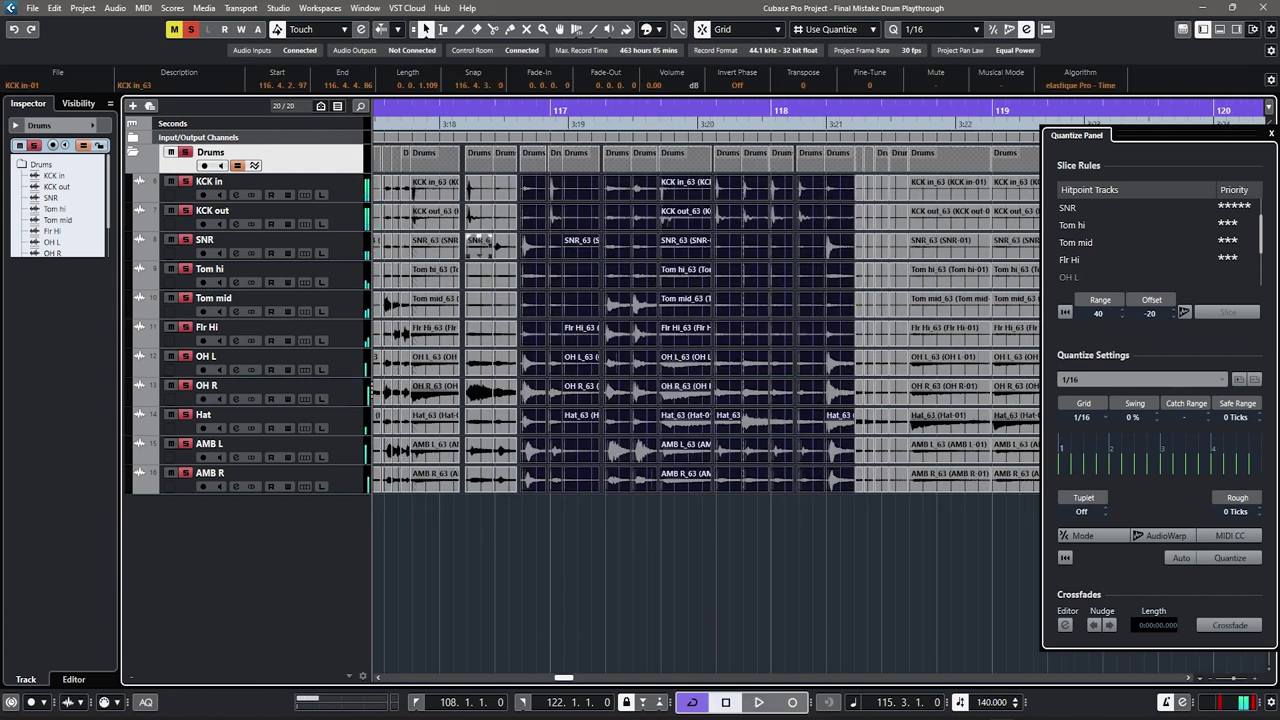
{"action": "key", "text": "q"}
{"action": "key", "text": "space"}
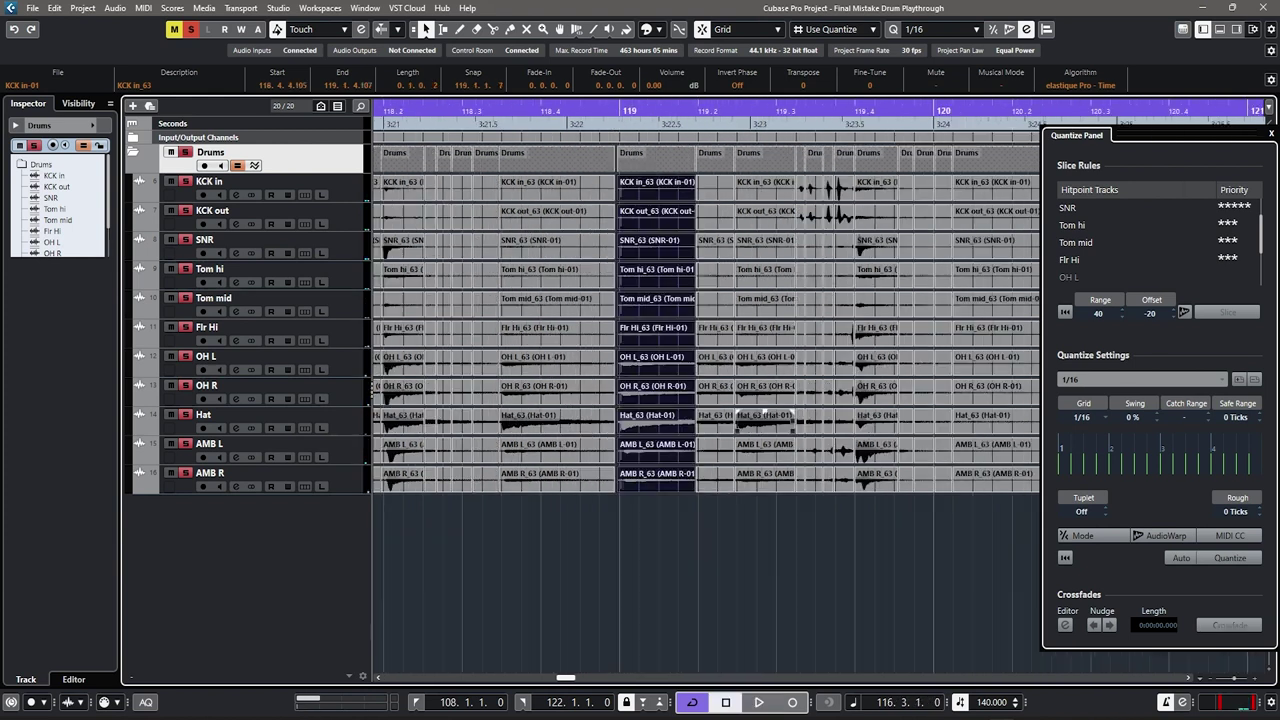
Step: Quantize the drum slices from 119 up to the fast kicks before 119.4 to the 1/16 grid and play back the result
{"action": "left_click_drag", "start_coordinate": [630, 526], "coordinate": [763, 397]}
{"action": "key", "text": "q"}
{"action": "key", "text": "space"}
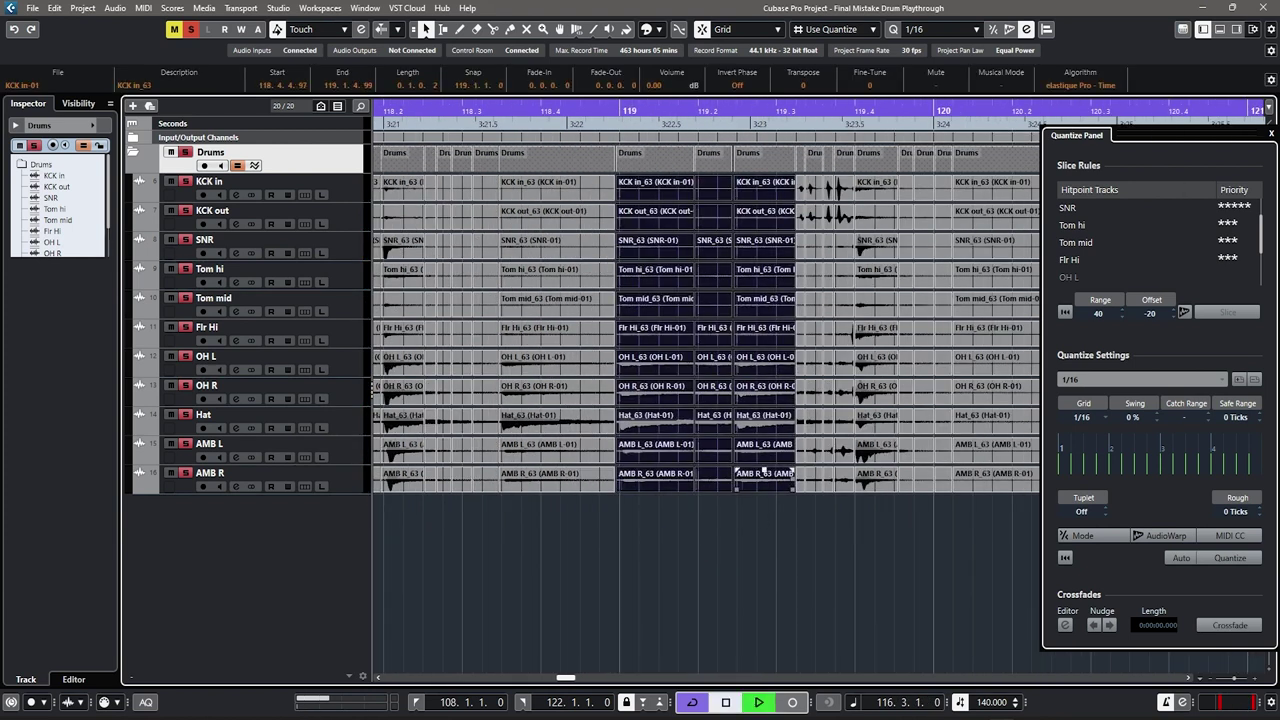
{"action": "key", "text": "ctrl+shift+a"}
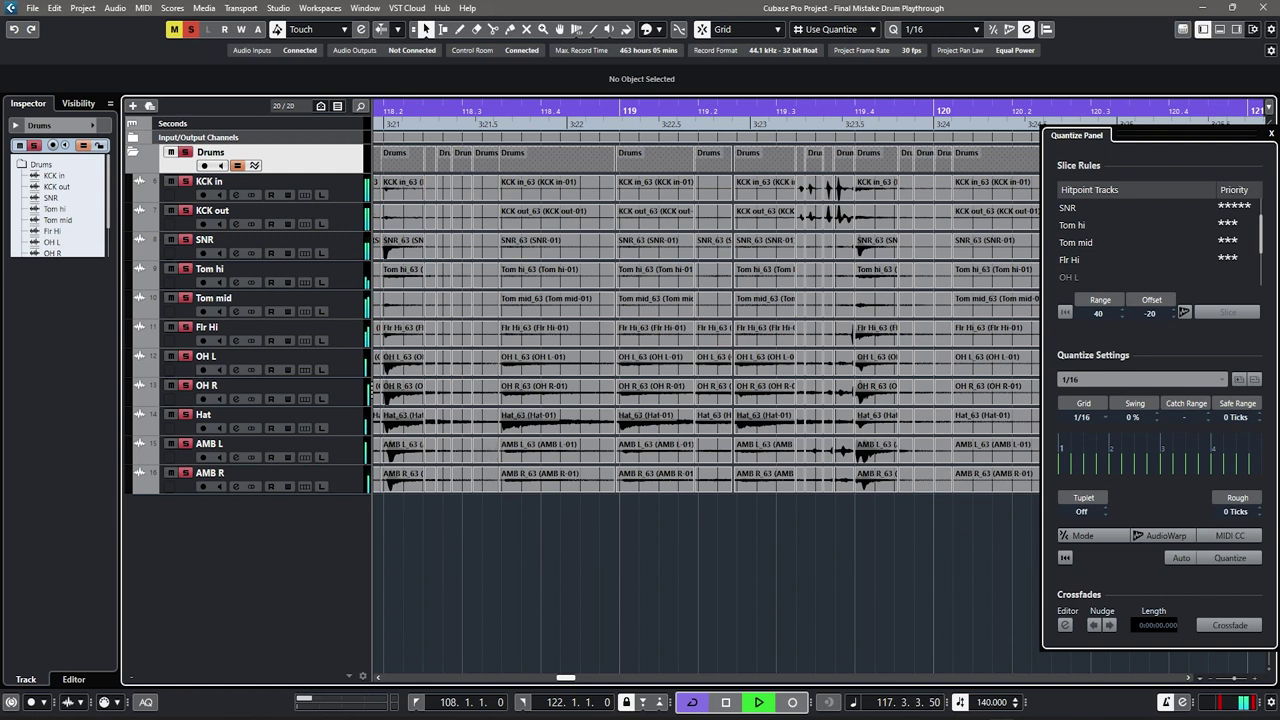
{"action": "key", "text": "space"}
Step: Try quantizing the four short drum slices between 118.2 and 118.4 to the 1/16 grid, and undo it
{"action": "key", "text": "h"}
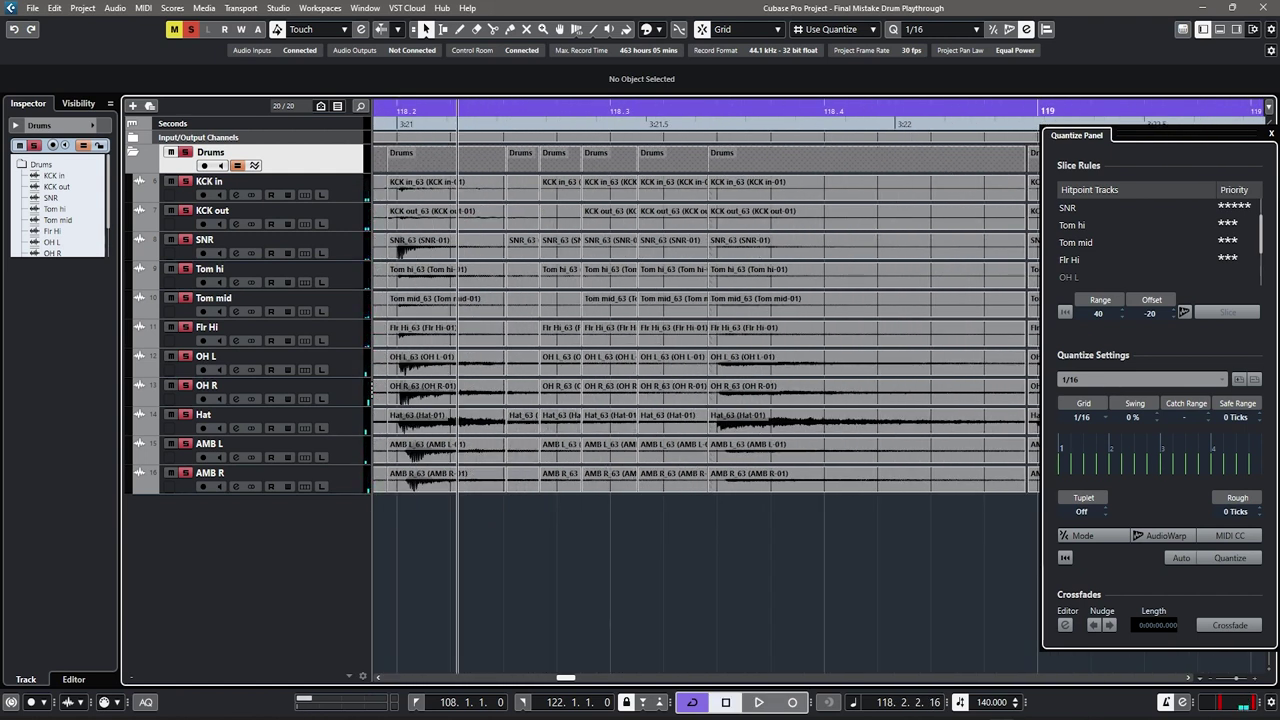
{"action": "left_click_drag", "start_coordinate": [524, 524], "coordinate": [646, 480]}
{"action": "key", "text": "q"}
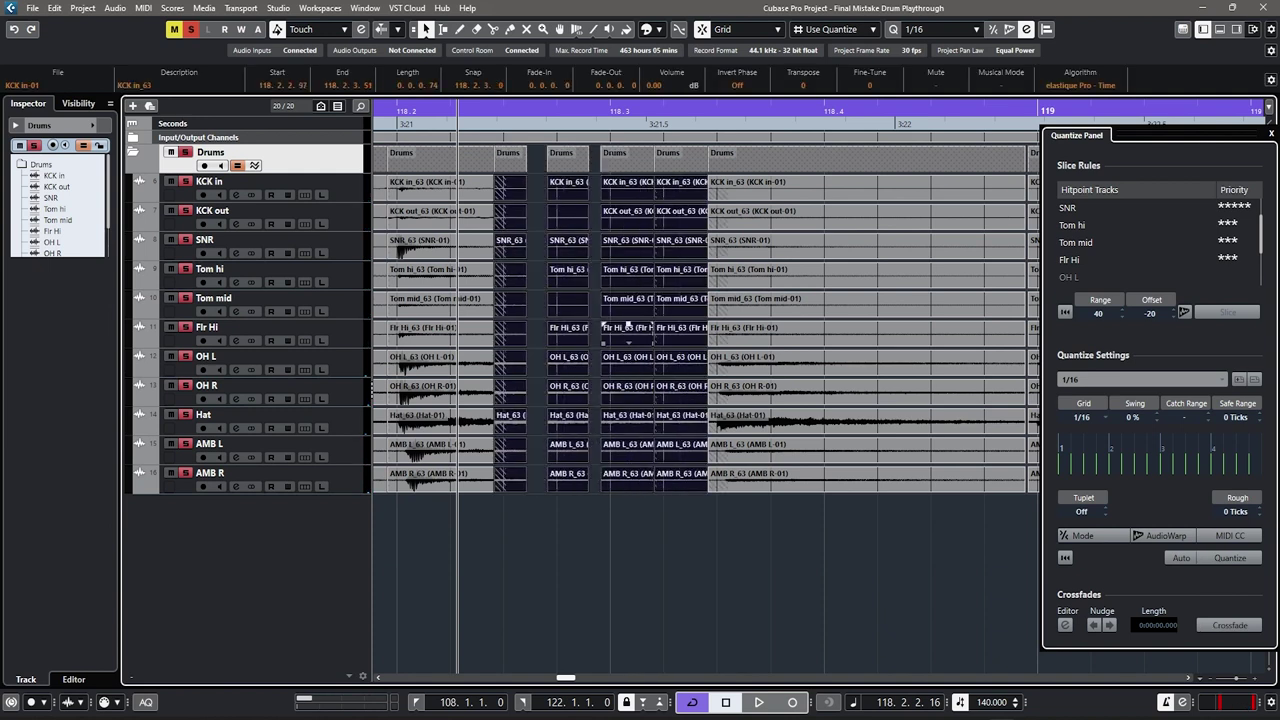
{"action": "key", "text": "ctrl+z"}
{"action": "scroll", "coordinate": [555, 474], "scroll_direction": "down", "scroll_amount": 3}
{"action": "scroll", "coordinate": [575, 462], "scroll_direction": "up", "scroll_amount": 3}
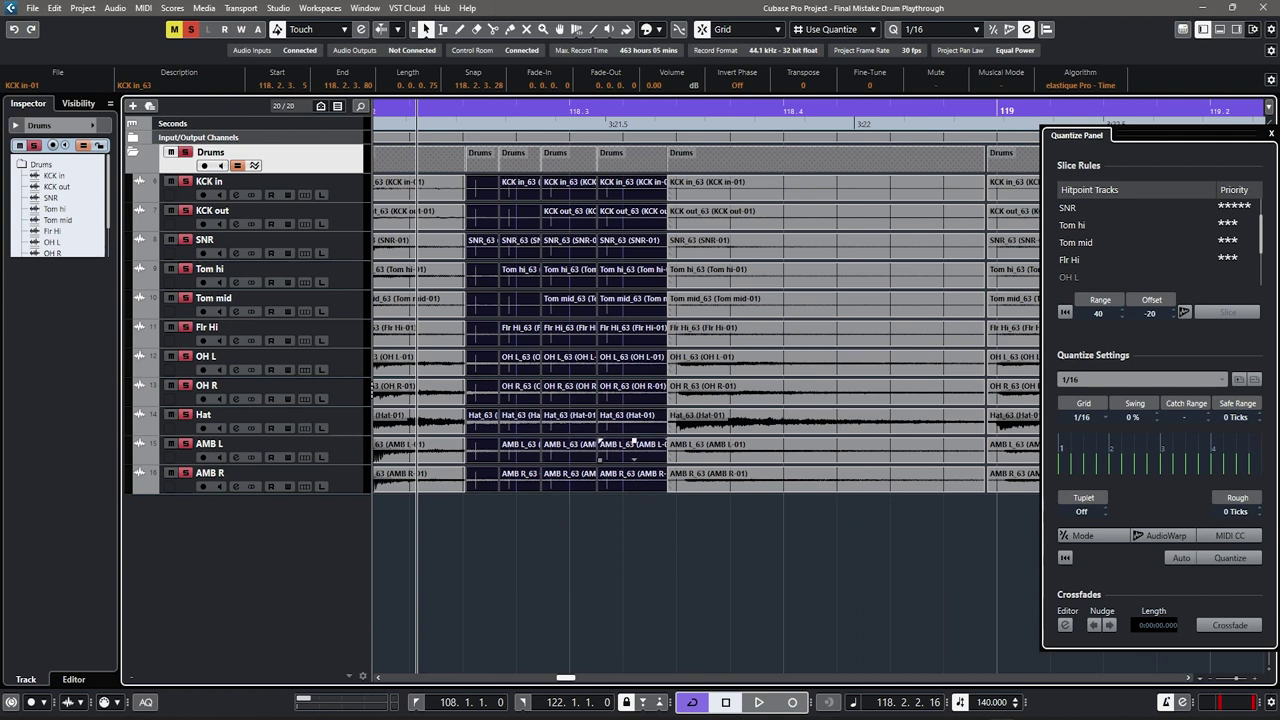
Step: Clear the selection and play back the passage from 118.2 towards the fast kicks before 119.4
{"action": "left_click", "coordinate": [632, 525]}
{"action": "scroll", "coordinate": [632, 525], "scroll_direction": "down", "scroll_amount": 2}
{"action": "key", "text": "space"}
{"action": "scroll", "coordinate": [632, 525], "scroll_direction": "right", "scroll_amount": 3}
{"action": "scroll", "coordinate": [606, 490], "scroll_direction": "right", "scroll_amount": 1}
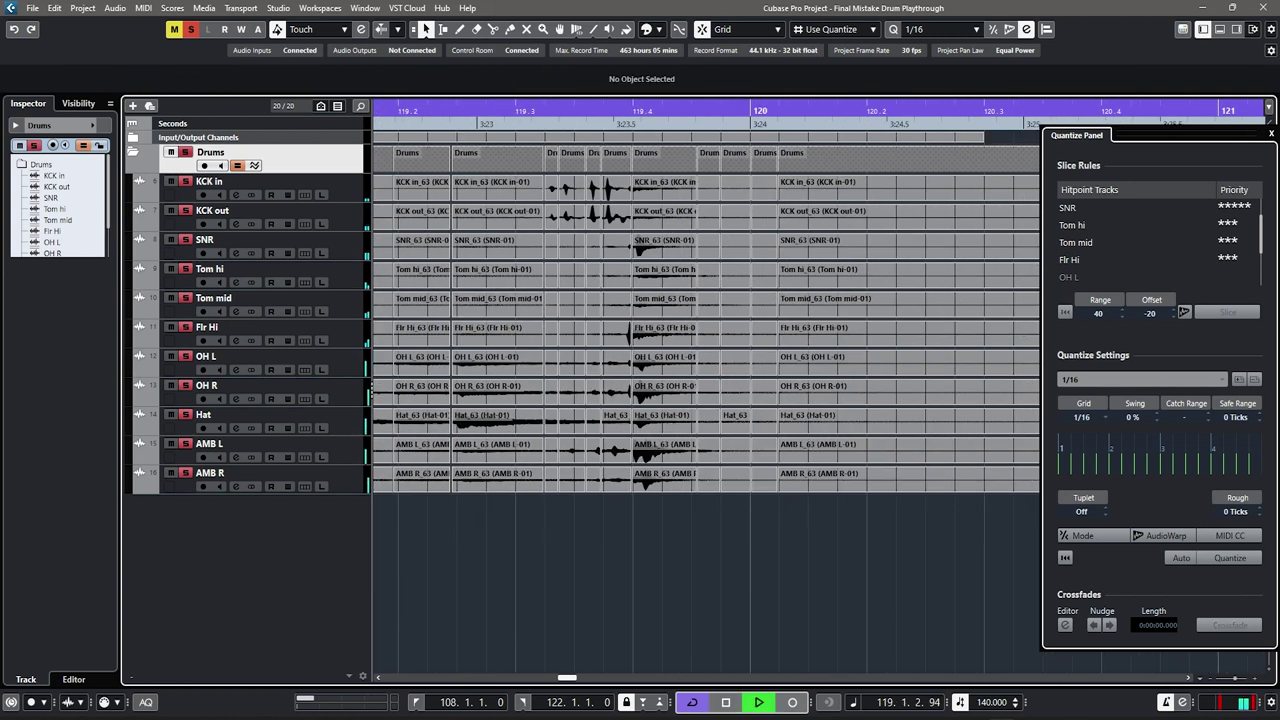
Step: Stop playback before the fast kicks and set the quantize grid to 1/16 Triplet
{"action": "key", "text": "space"}
{"action": "scroll", "coordinate": [600, 486], "scroll_direction": "up", "scroll_amount": 3}
{"action": "key", "text": "h"}
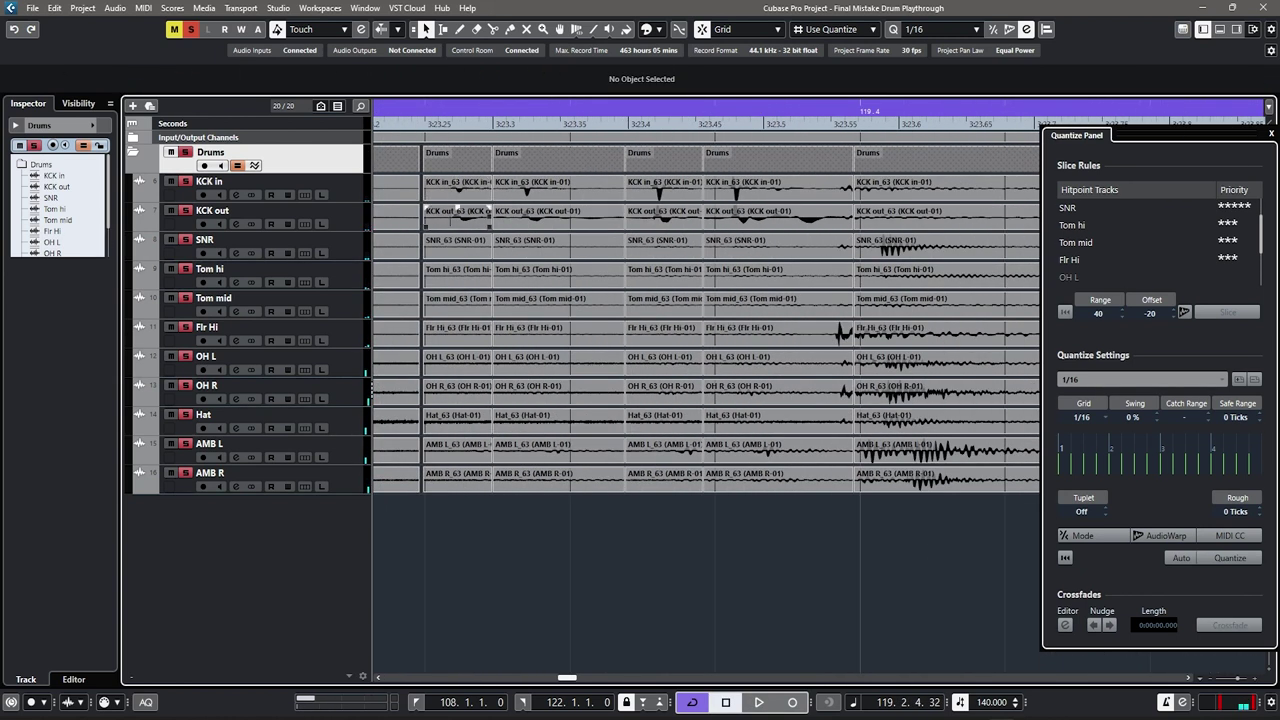
{"action": "key", "text": "g"}
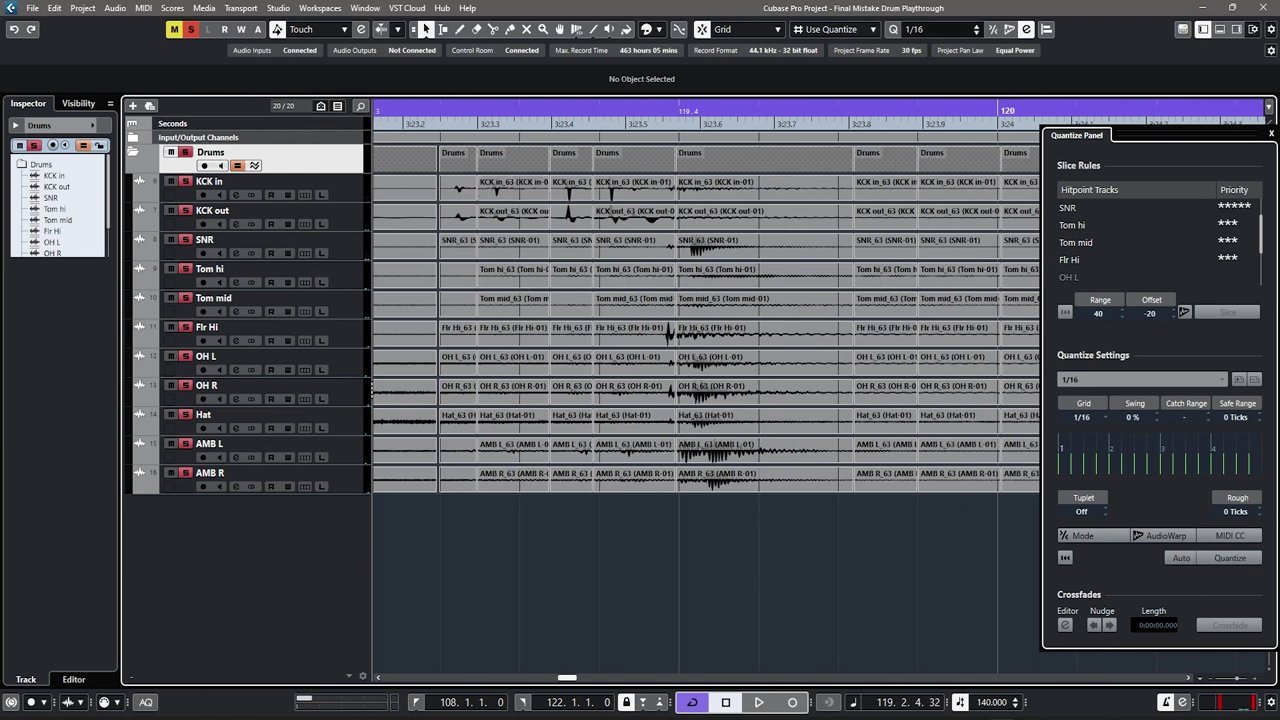
{"action": "left_click", "coordinate": [935, 29]}
{"action": "left_click", "coordinate": [935, 214]}
{"action": "key", "text": "h"}
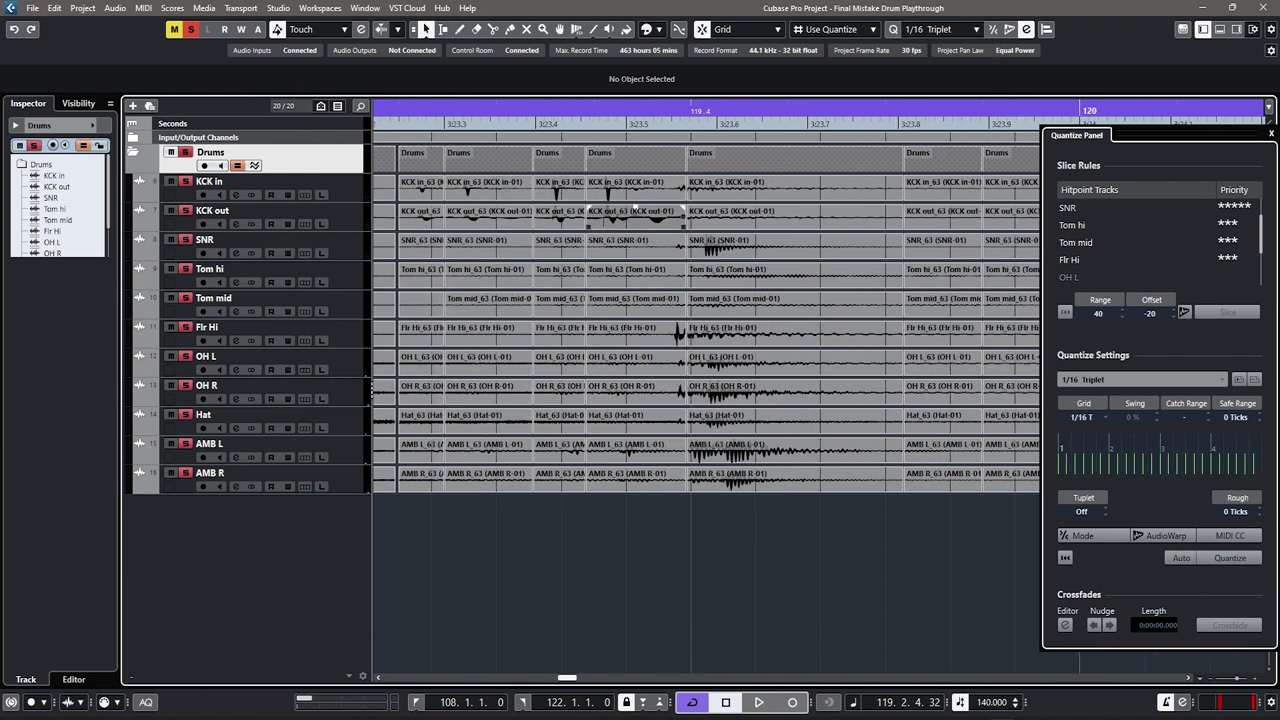
Step: Quantize the fast kick slices between 119.3 and 119.4 to the 1/16 Triplet grid and play back the passage
{"action": "scroll", "coordinate": [633, 188], "scroll_direction": "up", "scroll_amount": 2}
{"action": "left_click_drag", "start_coordinate": [633, 188], "coordinate": [661, 188]}
{"action": "scroll", "coordinate": [661, 188], "scroll_direction": "left", "scroll_amount": 1}
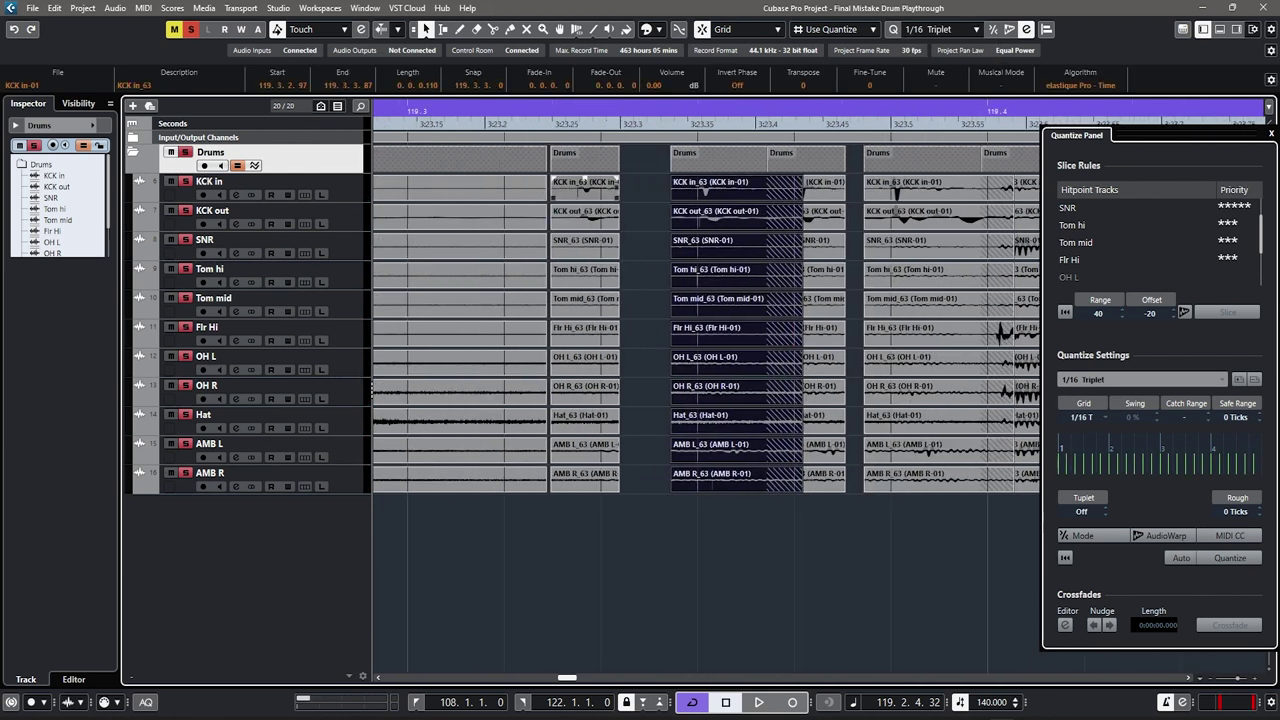
{"action": "key", "text": "h"}
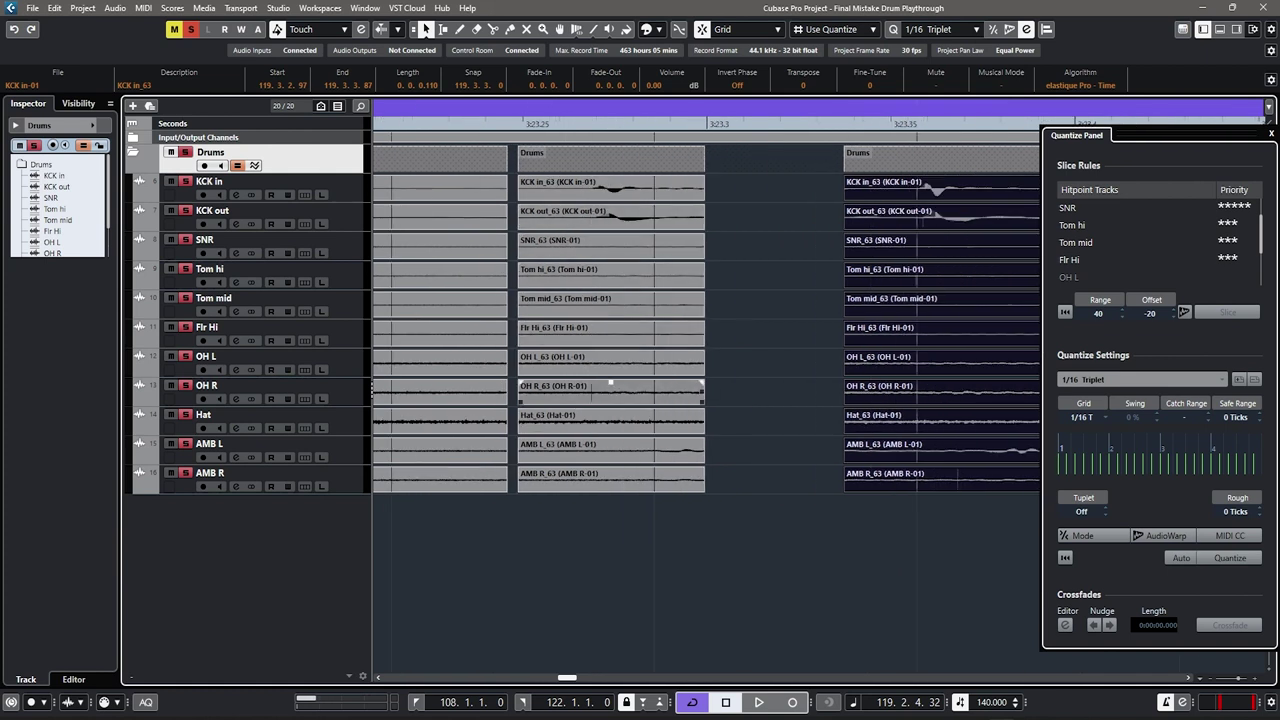
{"action": "scroll", "coordinate": [653, 208], "scroll_direction": "down", "scroll_amount": 1}
{"action": "left_click_drag", "start_coordinate": [650, 188], "coordinate": [693, 188]}
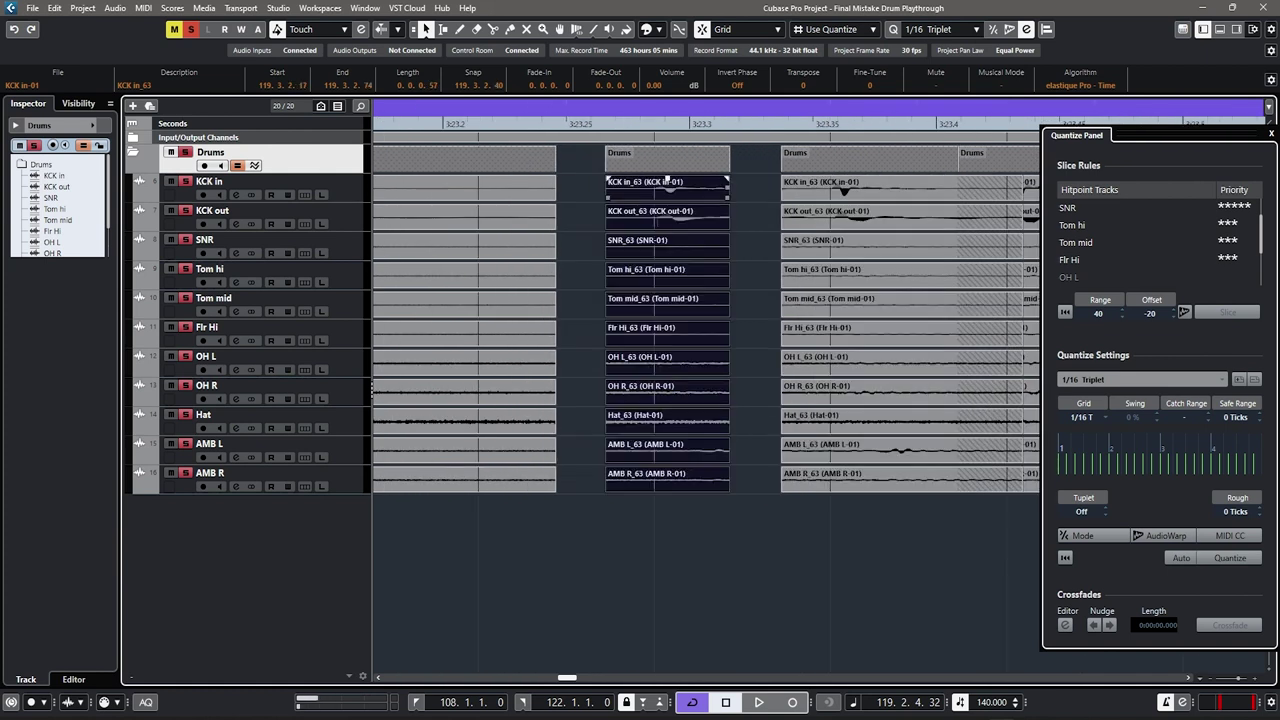
{"action": "key", "text": "space"}
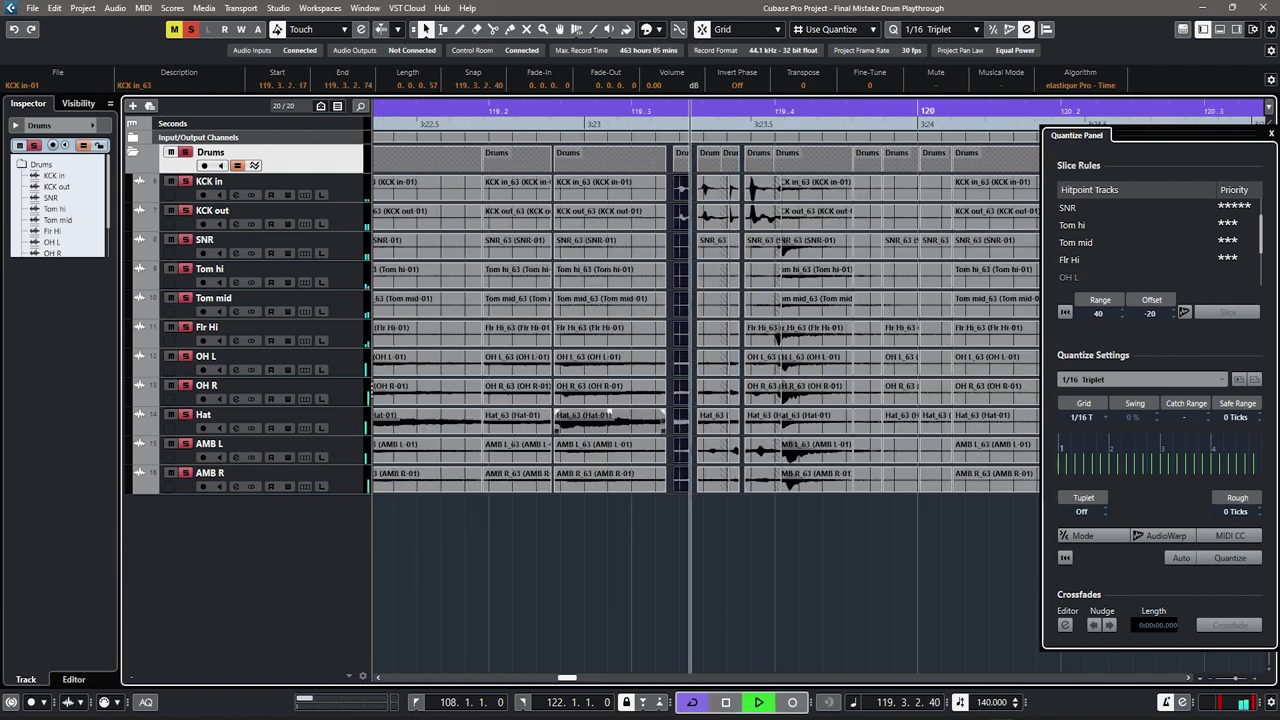
{"action": "key", "text": "space"}
Step: Trim back the overlapping ends of the second and fourth fast kick slices before 119.4, ending the fourth at 119.3.4.102
{"action": "scroll", "coordinate": [728, 215], "scroll_direction": "up", "scroll_amount": 3}
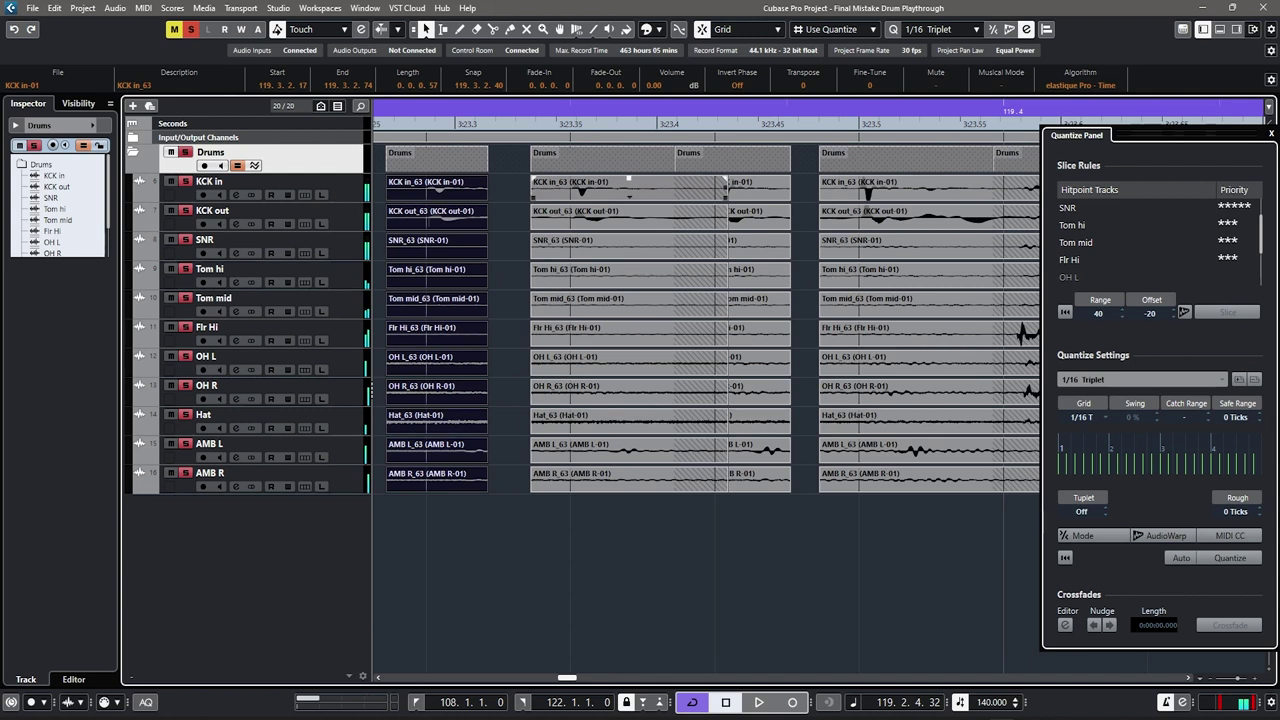
{"action": "left_click", "coordinate": [640, 188]}
{"action": "left_click_drag", "start_coordinate": [730, 185], "coordinate": [716, 206]}
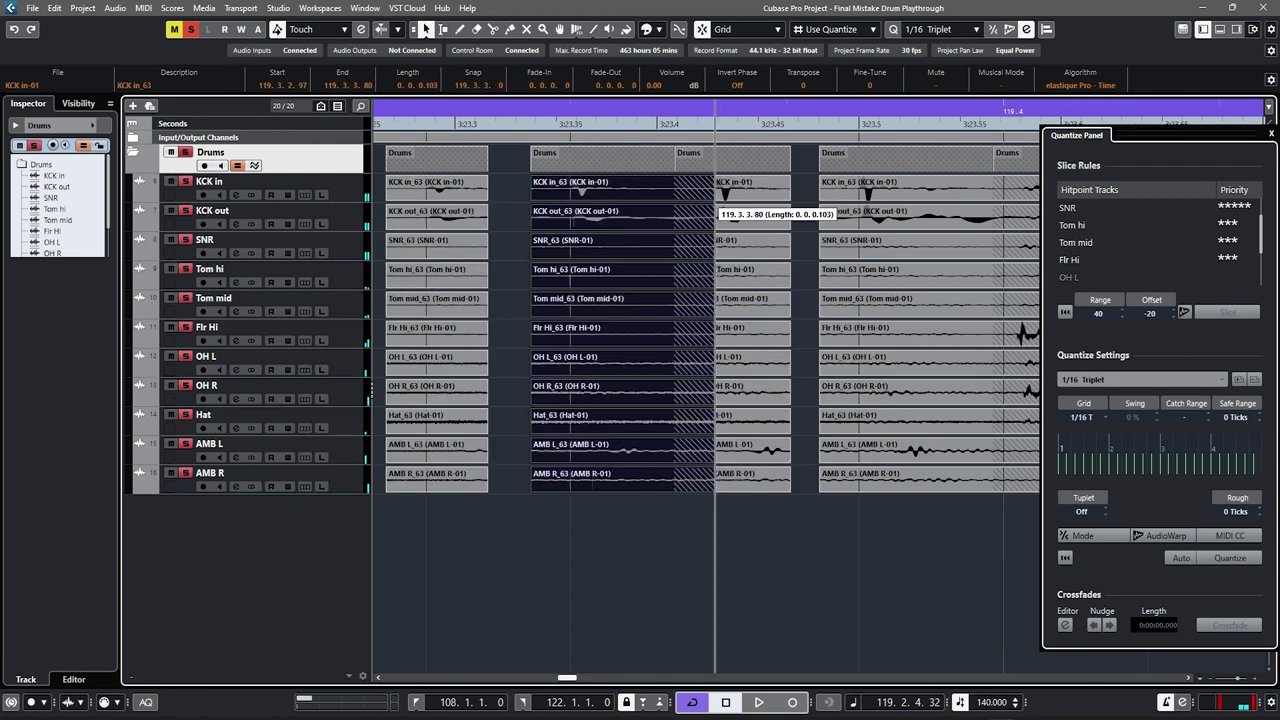
{"action": "key", "text": "g"}
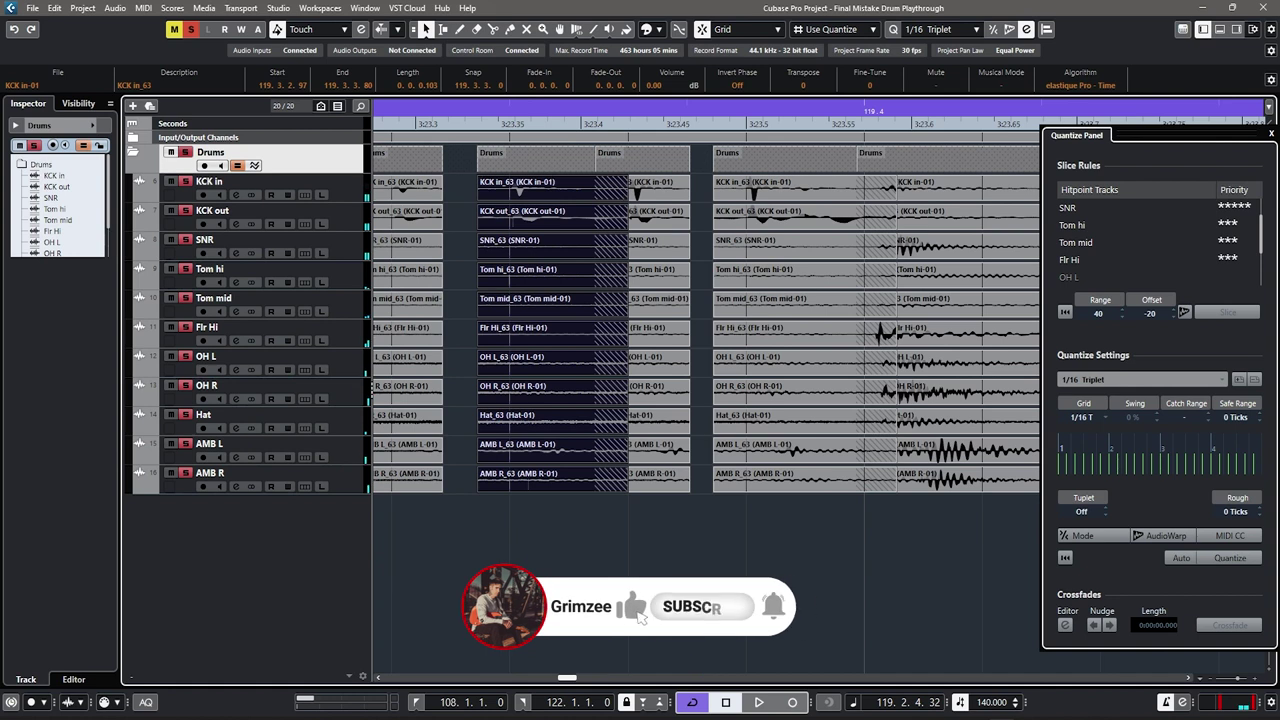
{"action": "left_click_drag", "start_coordinate": [628, 190], "coordinate": [607, 210]}
{"action": "key", "text": "space"}
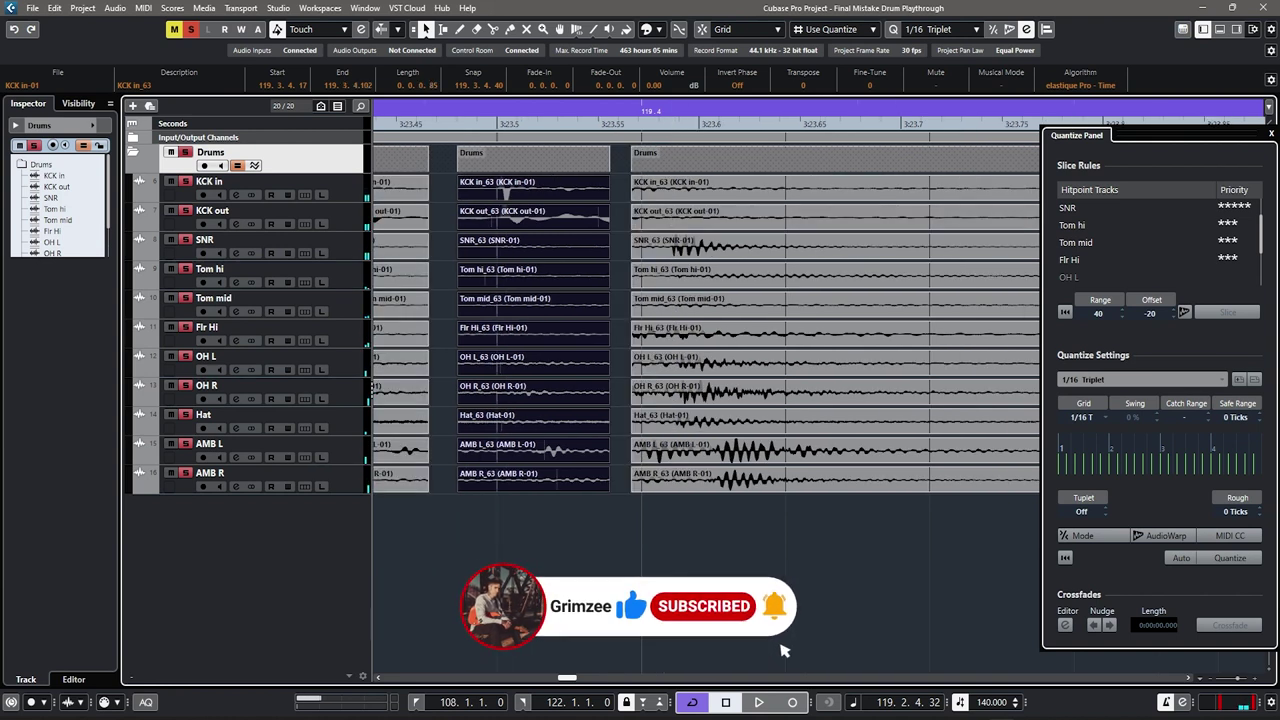
Step: Extend the start of the snare slice at 119.4 to include the floor tom hit, and shift the slice to start at 119.3.4.102
{"action": "scroll", "coordinate": [1034, 255], "scroll_direction": "up", "scroll_amount": 1}
{"action": "left_click_drag", "start_coordinate": [602, 246], "coordinate": [640, 246]}
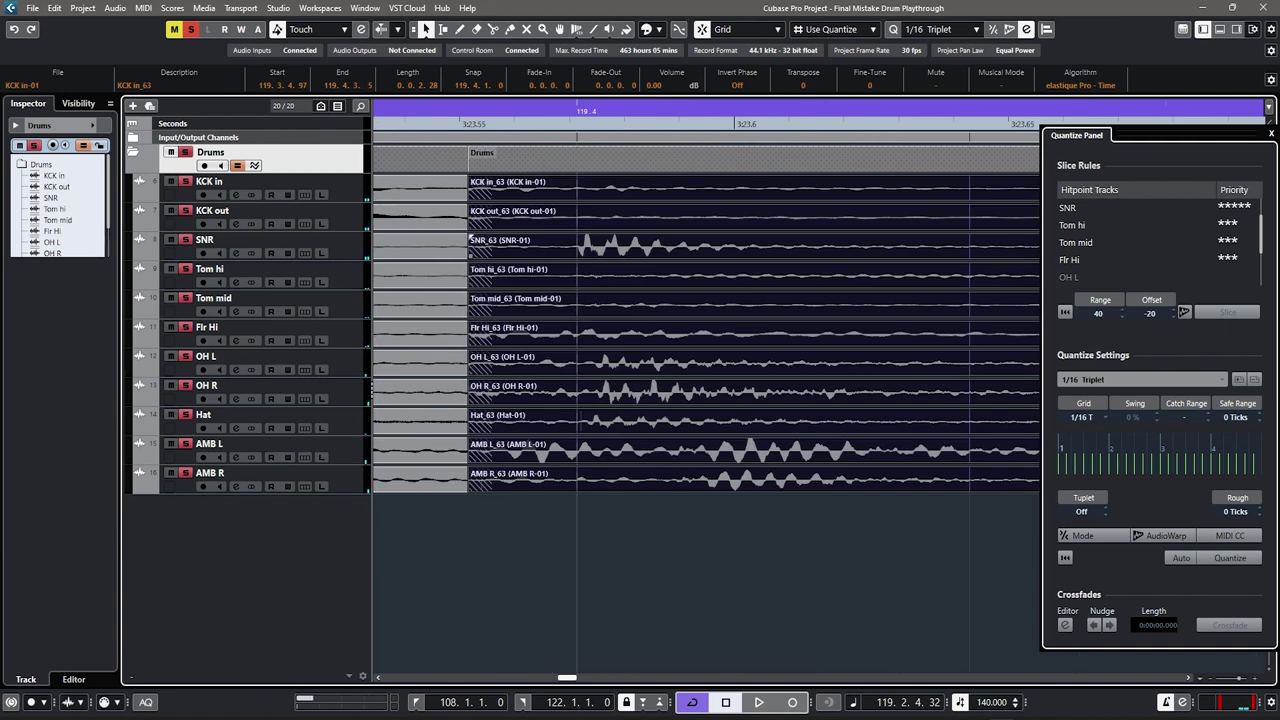
{"action": "scroll", "coordinate": [621, 246], "scroll_direction": "down", "scroll_amount": 5}
{"action": "scroll", "coordinate": [611, 248], "scroll_direction": "up", "scroll_amount": 4}
{"action": "mouse_move", "coordinate": [684, 328]}
{"action": "left_mouse_down"}
{"action": "mouse_move", "coordinate": [724, 324]}
{"action": "mouse_move", "coordinate": [680, 328]}
{"action": "left_mouse_up"}
{"action": "scroll", "coordinate": [673, 329], "scroll_direction": "down", "scroll_amount": 2}
{"action": "left_click_drag", "start_coordinate": [652, 246], "coordinate": [679, 244]}
{"action": "key", "text": "x"}
{"action": "scroll", "coordinate": [669, 305], "scroll_direction": "up", "scroll_amount": 4}
{"action": "left_click_drag", "start_coordinate": [646, 322], "coordinate": [713, 308]}
{"action": "left_click_drag", "start_coordinate": [530, 341], "coordinate": [467, 341]}
{"action": "scroll", "coordinate": [478, 338], "scroll_direction": "up", "scroll_amount": 5}
{"action": "scroll", "coordinate": [606, 335], "scroll_direction": "down", "scroll_amount": 4}
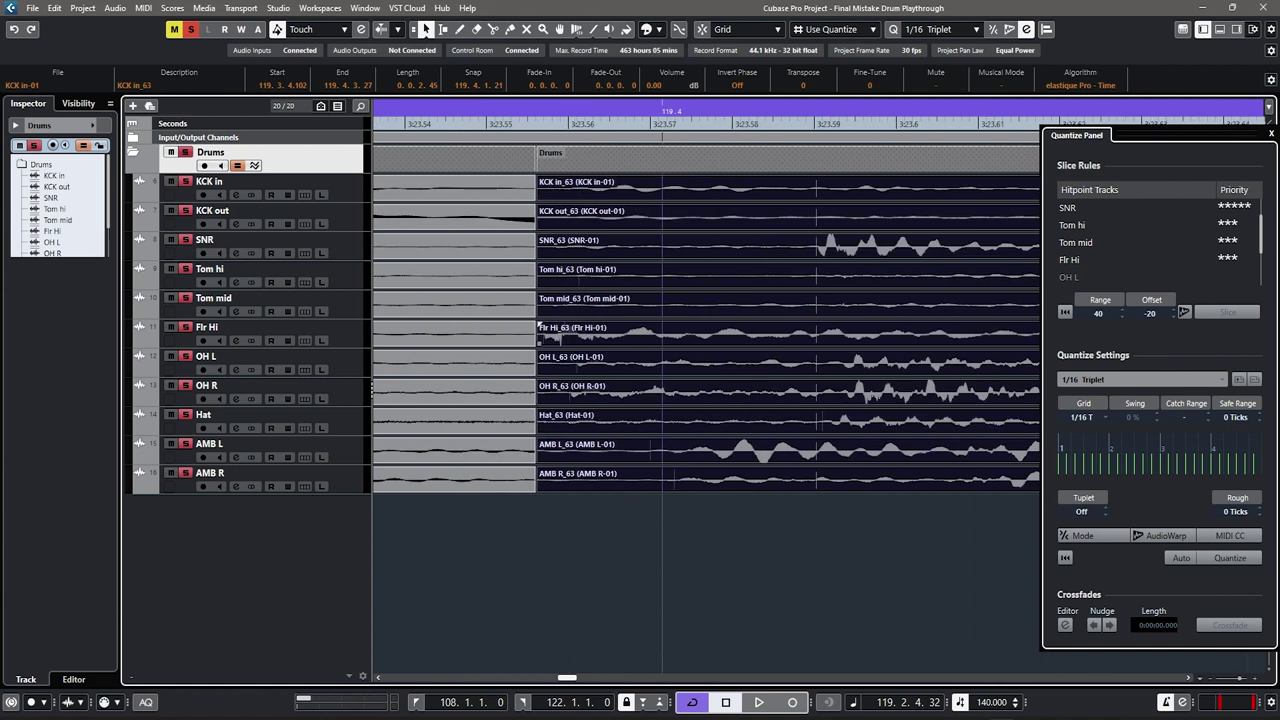
Step: Move the floor tom and snare slice to start at 119.3.4.118 and trim its end to 119.4.3.29
{"action": "left_click_drag", "start_coordinate": [602, 335], "coordinate": [719, 335]}
{"action": "scroll", "coordinate": [719, 335], "scroll_direction": "down", "scroll_amount": 5}
{"action": "scroll", "coordinate": [713, 188], "scroll_direction": "right", "scroll_amount": 2}
{"action": "key", "text": "space"}
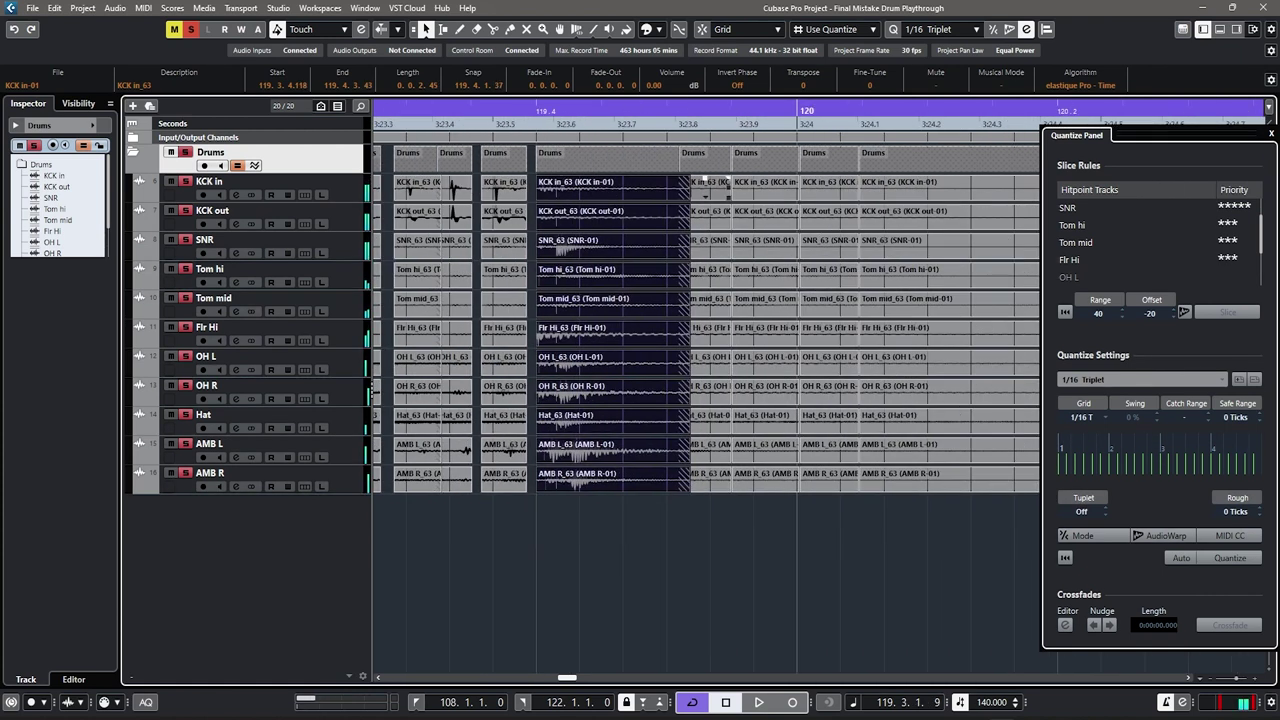
{"action": "key", "text": "h"}
{"action": "key", "text": "space"}
{"action": "key", "text": "g"}
{"action": "key", "text": "g"}
{"action": "key", "text": "g"}
{"action": "key", "text": "g"}
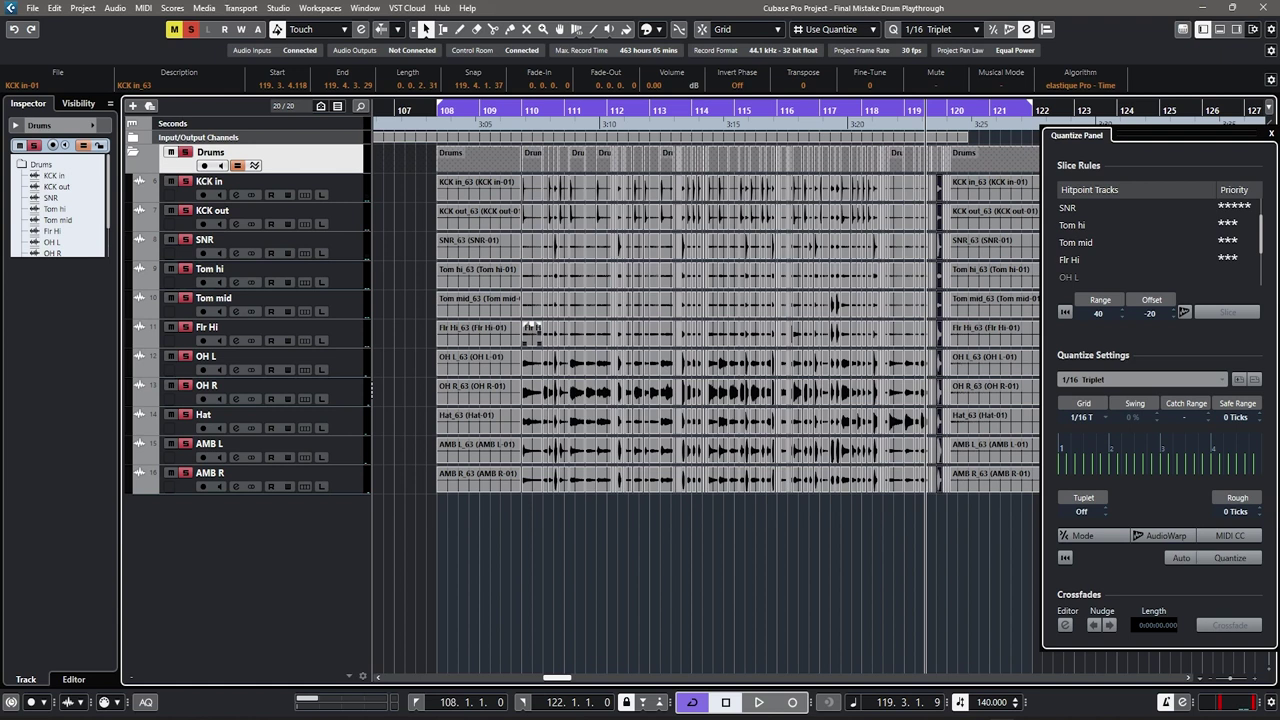
{"action": "key", "text": "space"}
Step: Clear the selection and set the playback position to 109.4.4.32, just before bar 110
{"action": "scroll", "coordinate": [474, 460], "scroll_direction": "up", "scroll_amount": 5}
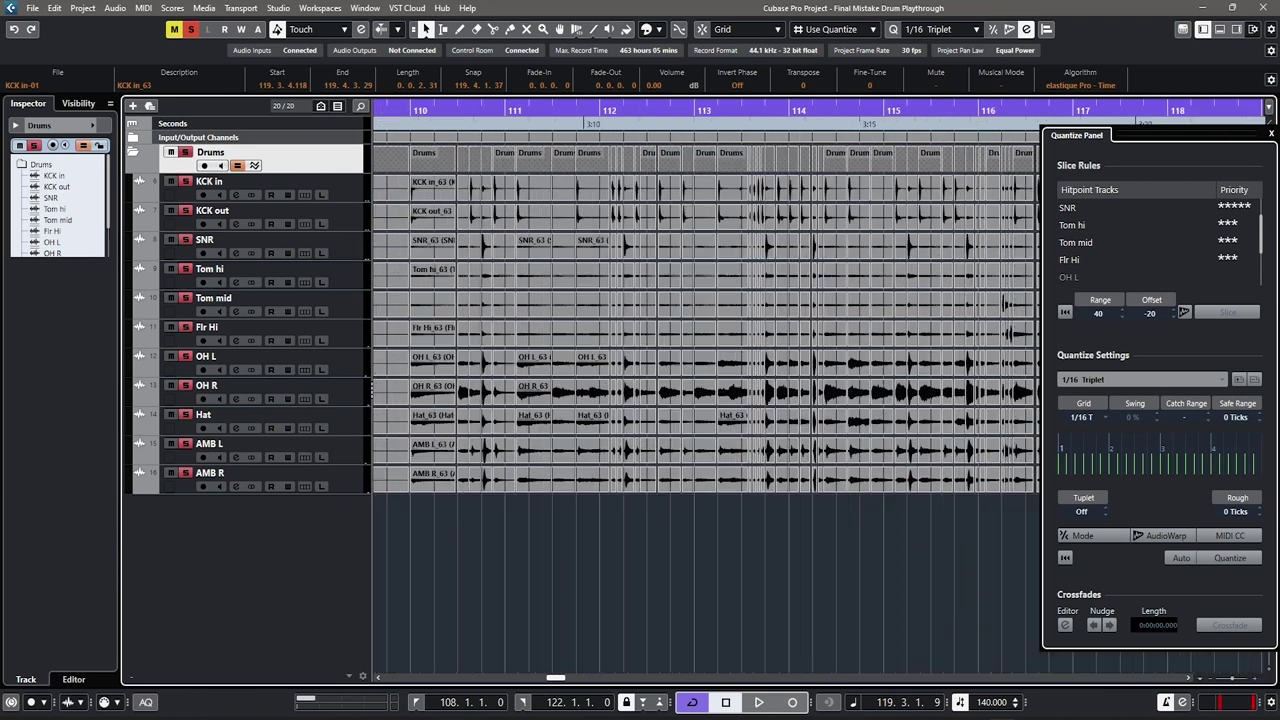
{"action": "left_click", "coordinate": [474, 560]}
{"action": "key", "text": "h"}
{"action": "key", "text": "h"}
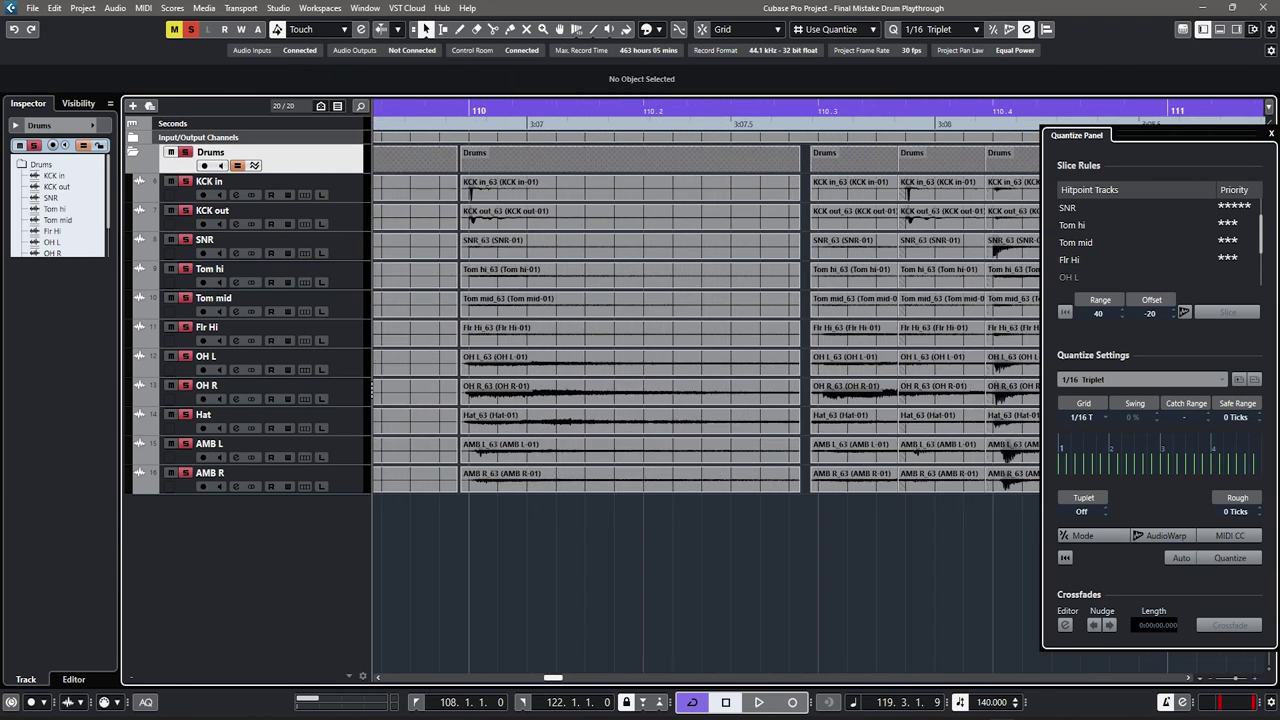
{"action": "key", "text": "g"}
{"action": "key", "text": "g"}
{"action": "key", "text": "g"}
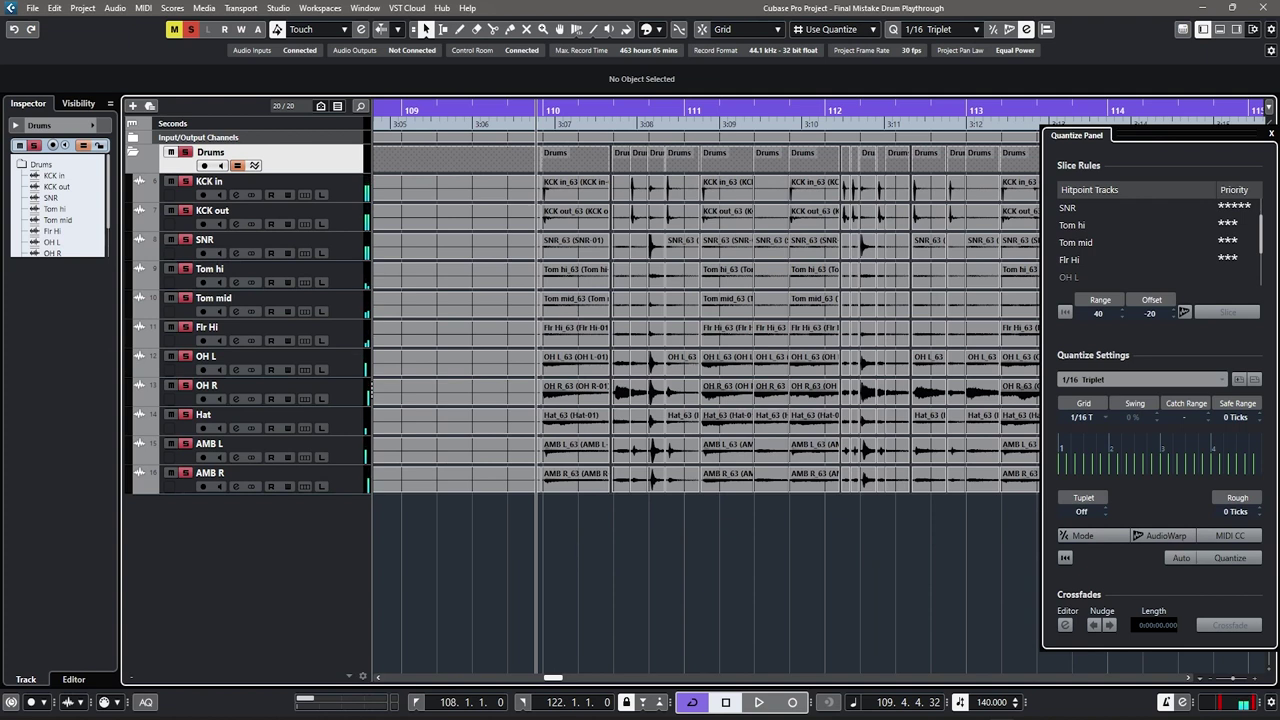
Step: Move the Quantize Panel clear of the later bars, and crossfade the drum slices from bar 108 to about 112.3
{"action": "left_click_drag", "start_coordinate": [1150, 134], "coordinate": [912, 117]}
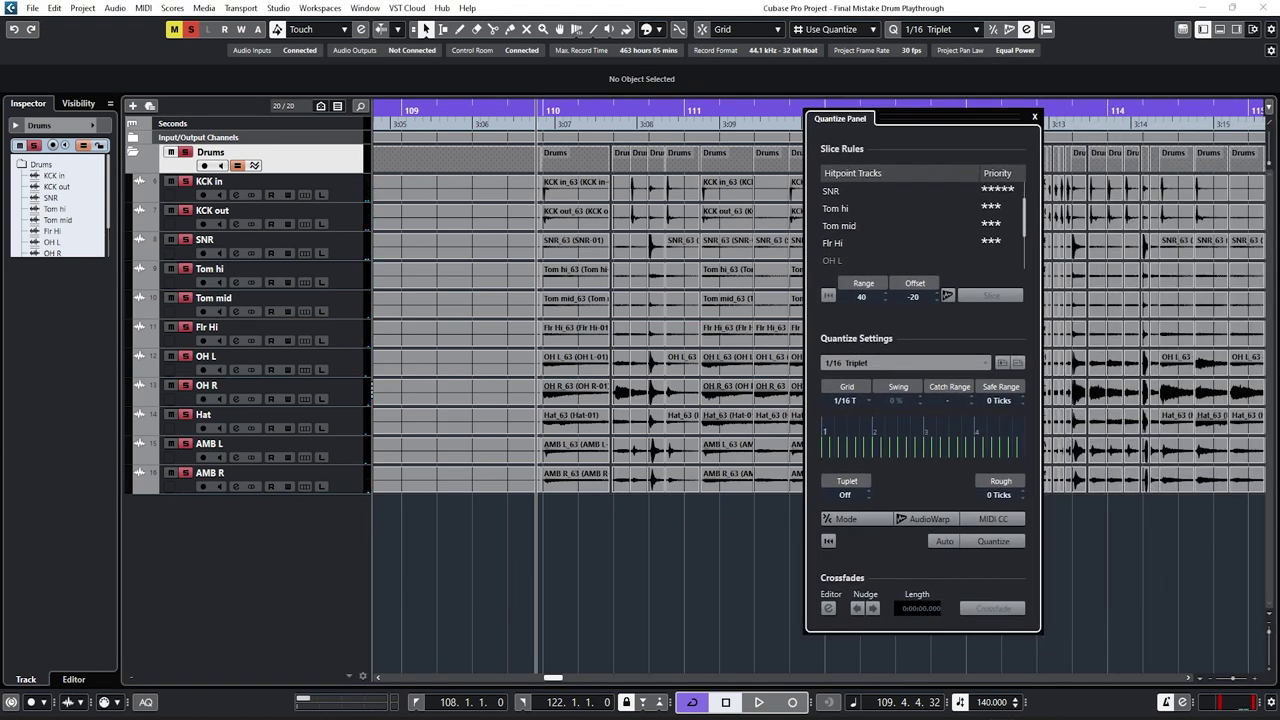
{"action": "key", "text": "g"}
{"action": "key", "text": "g"}
{"action": "key", "text": "g"}
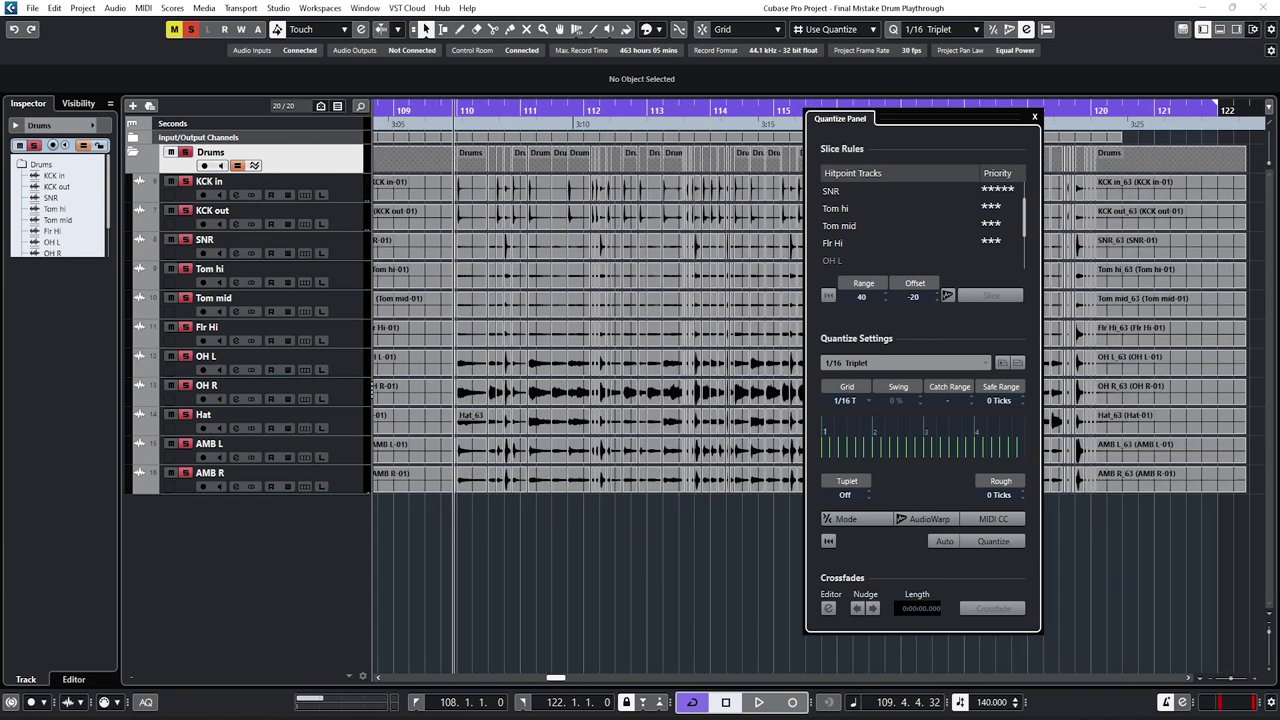
{"action": "key", "text": "h"}
{"action": "key", "text": "h"}
{"action": "key", "text": "h"}
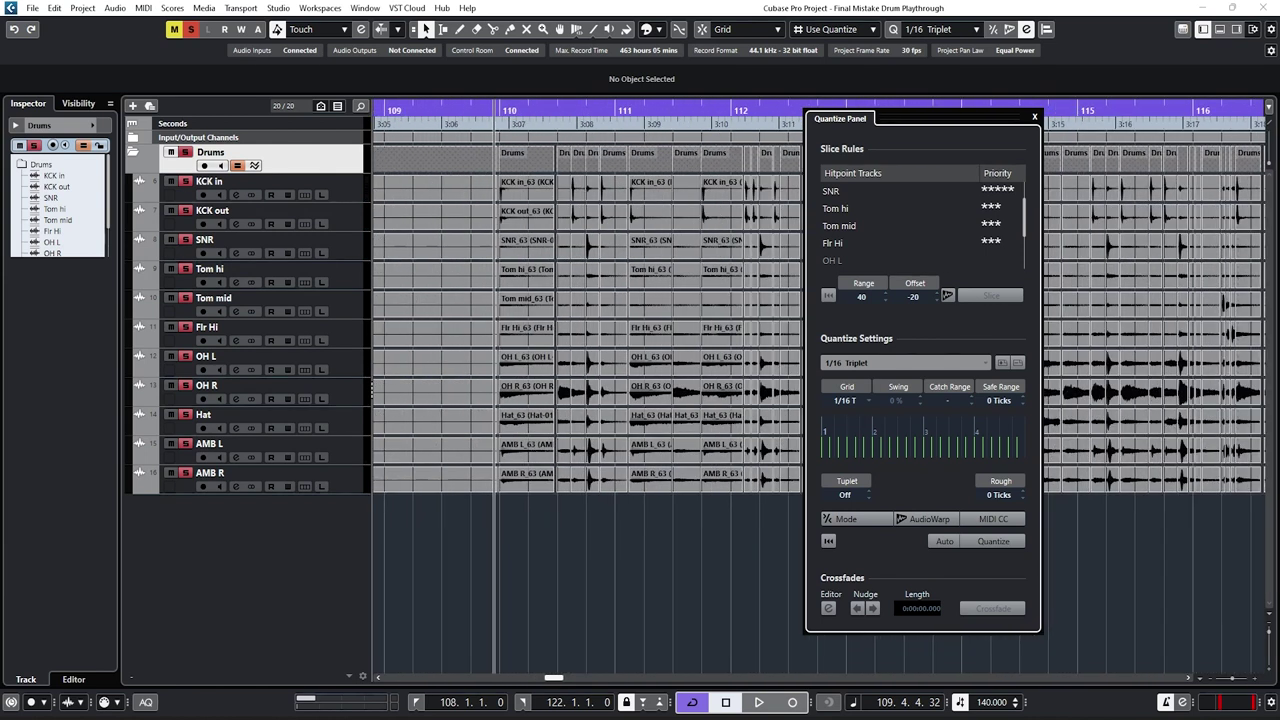
{"action": "key", "text": "h"}
{"action": "key", "text": "ctrl+a"}
{"action": "left_click", "coordinate": [992, 608]}
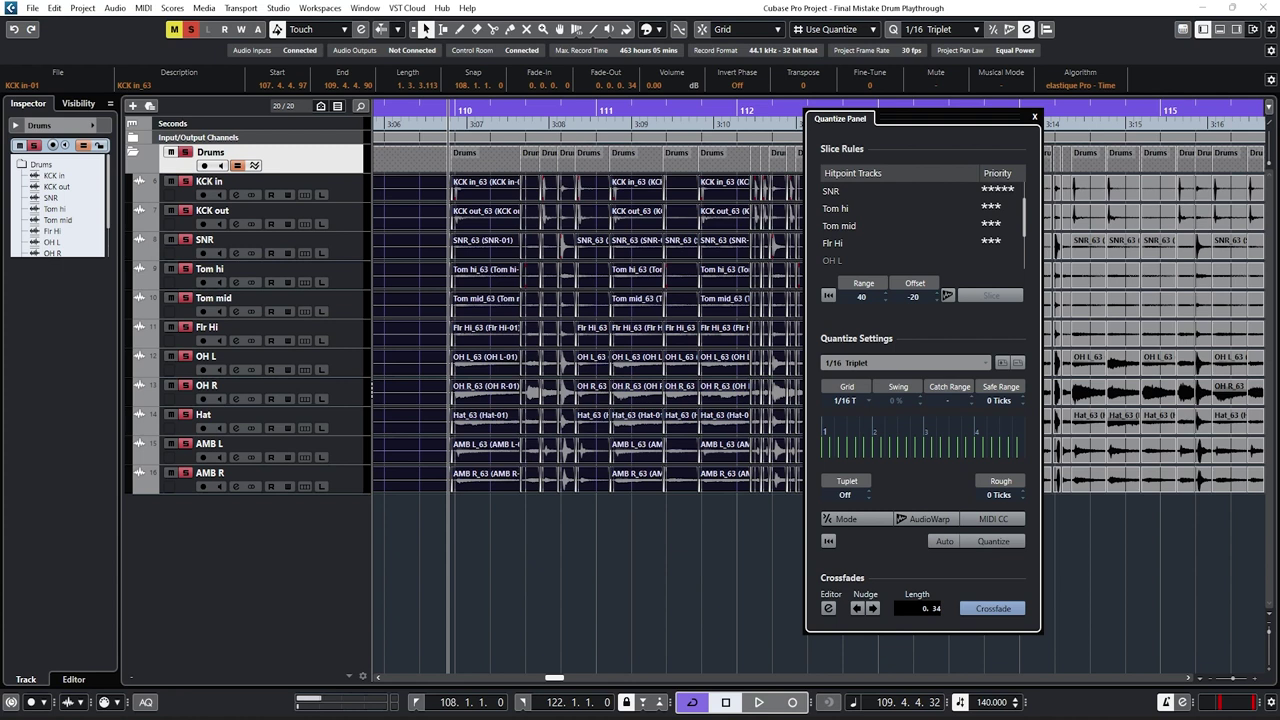
Step: Set the crossfade length to 7 for the selected slices and play back from 109.4.4.32
{"action": "scroll", "coordinate": [936, 608], "scroll_direction": "down", "scroll_amount": 15}
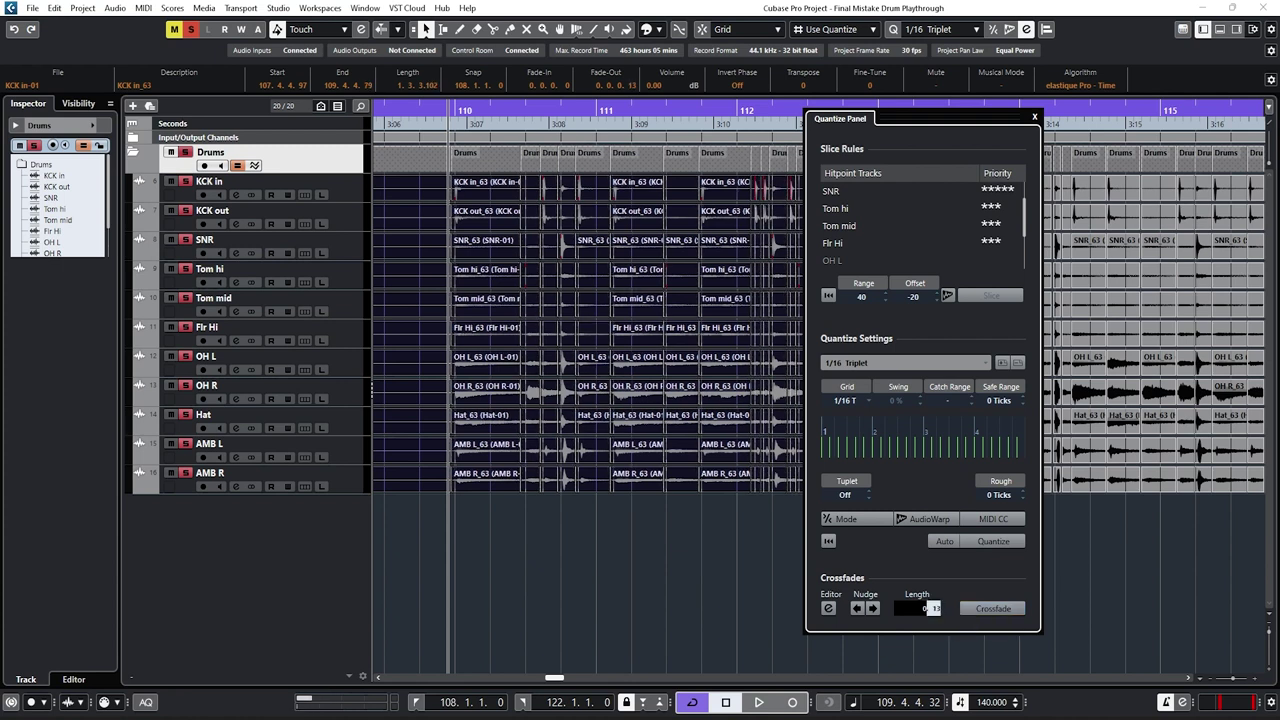
{"action": "scroll", "coordinate": [930, 608], "scroll_direction": "down", "scroll_amount": 5}
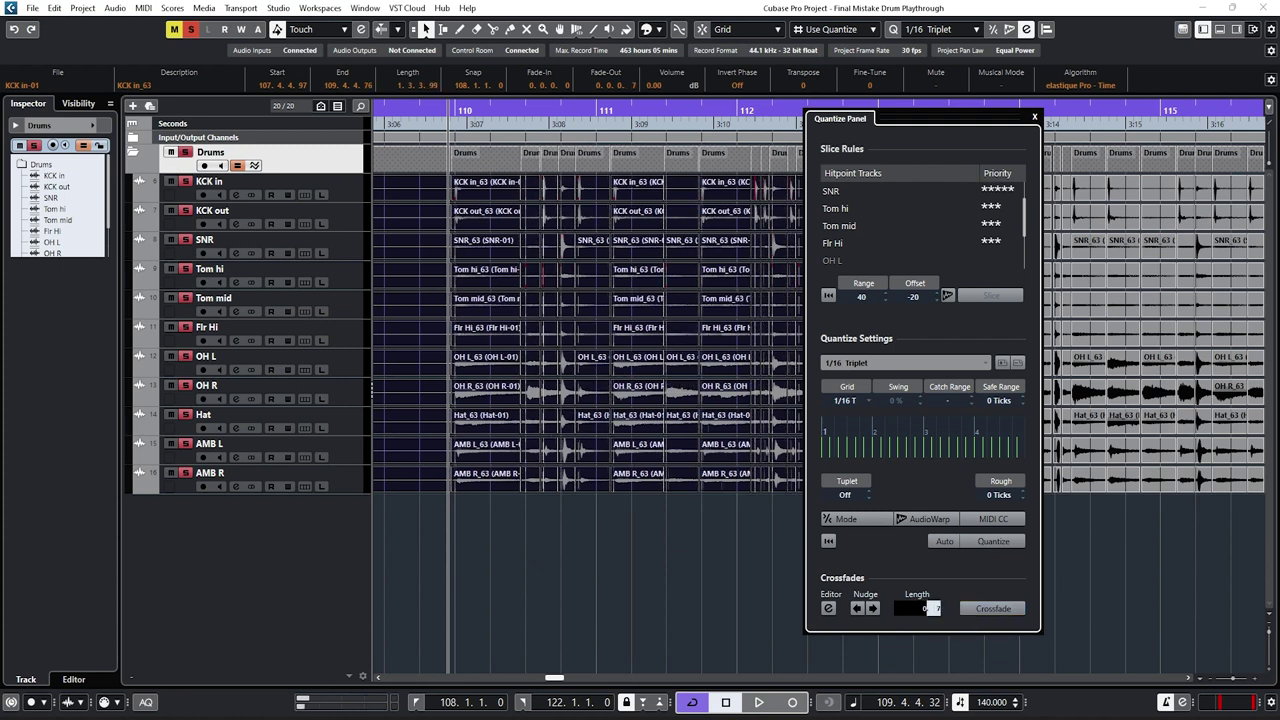
{"action": "key", "text": "h"}
{"action": "key", "text": "h"}
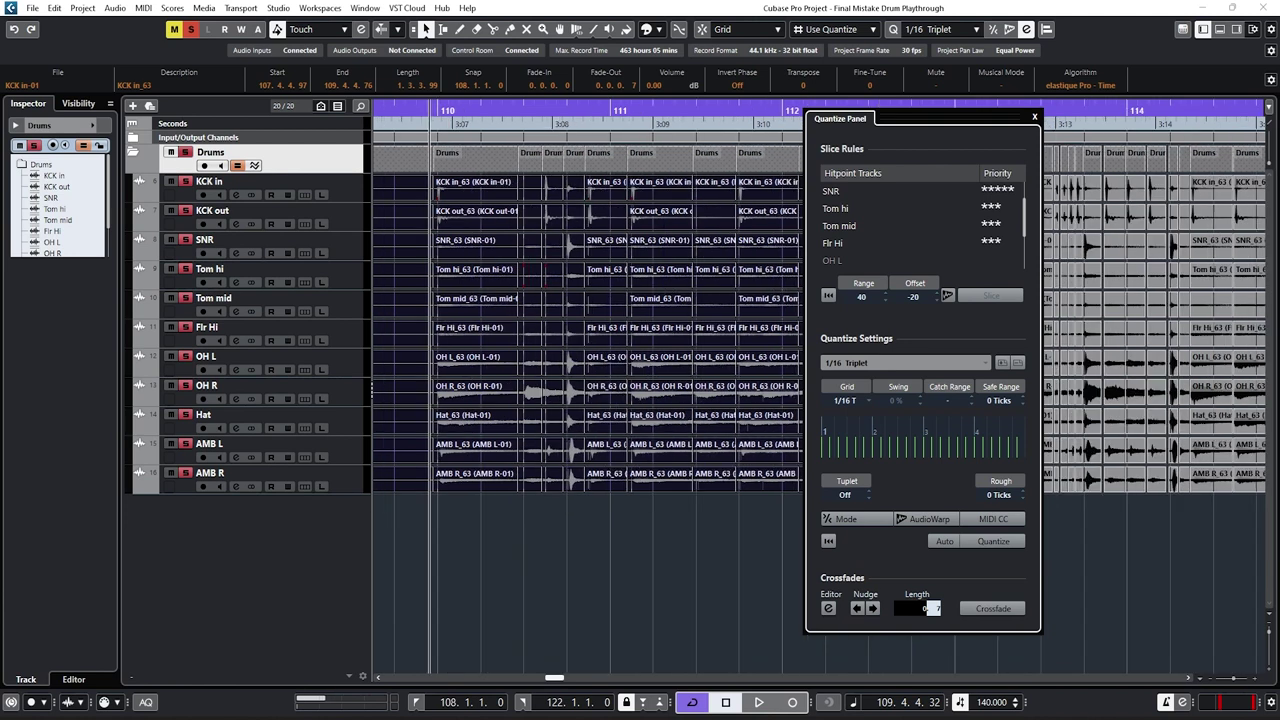
{"action": "key", "text": "space"}
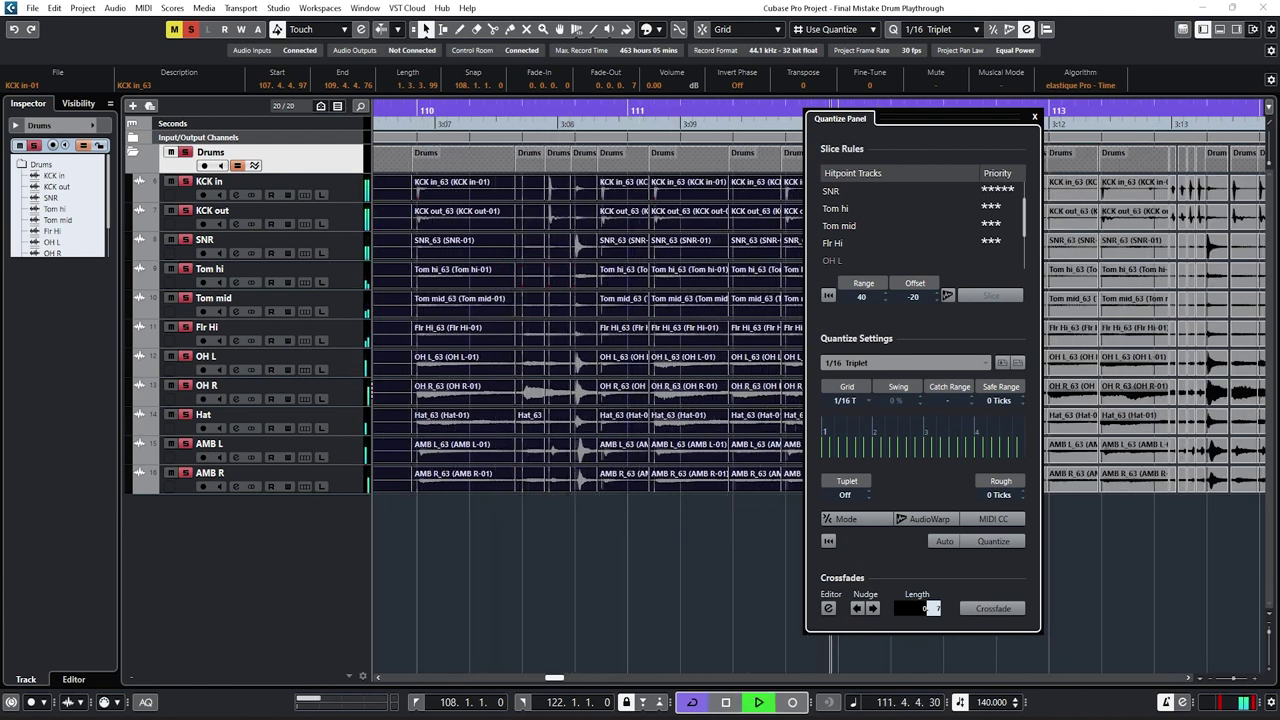
{"action": "scroll", "coordinate": [550, 358], "scroll_direction": "right", "scroll_amount": 4}
{"action": "key", "text": "space"}
{"action": "scroll", "coordinate": [550, 358], "scroll_direction": "down", "scroll_amount": 2}
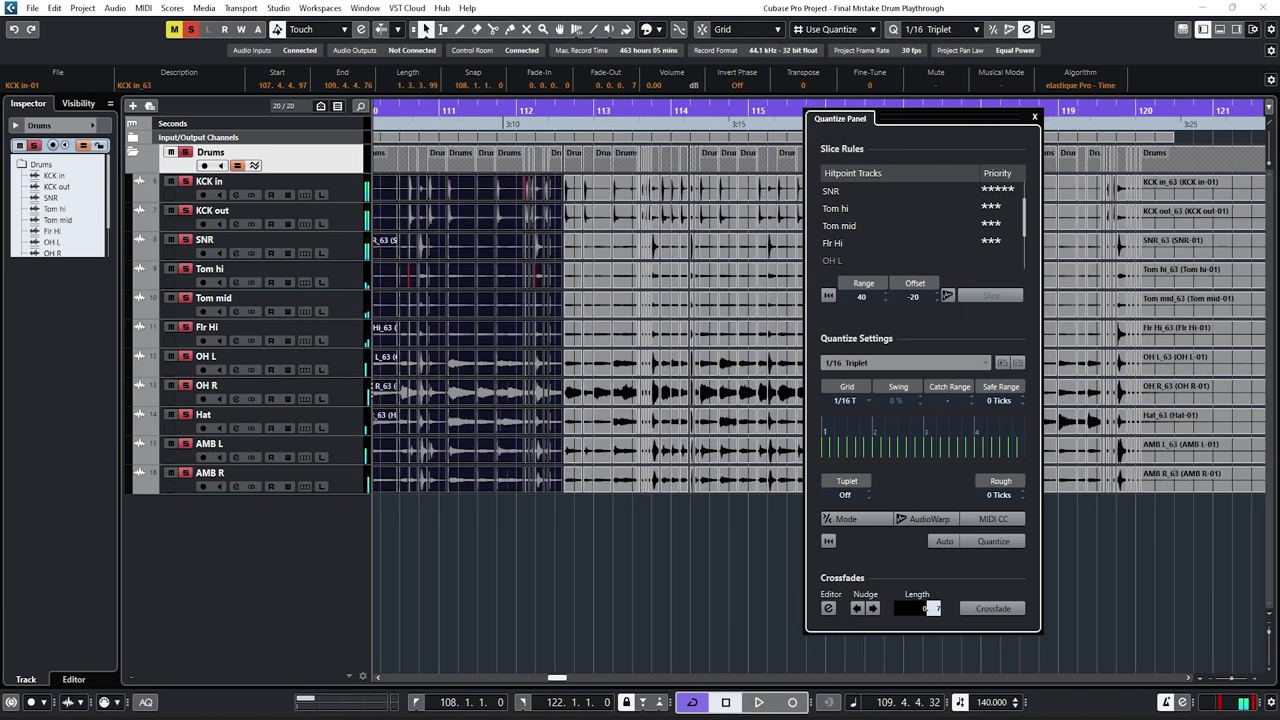
Step: Crossfade the next group of drum slices, from 112.2.3.77 to about 114.3, with a crossfade length of 5
{"action": "scroll", "coordinate": [550, 358], "scroll_direction": "left", "scroll_amount": 1}
{"action": "key", "text": "h"}
{"action": "key", "text": "h"}
{"action": "key", "text": "h"}
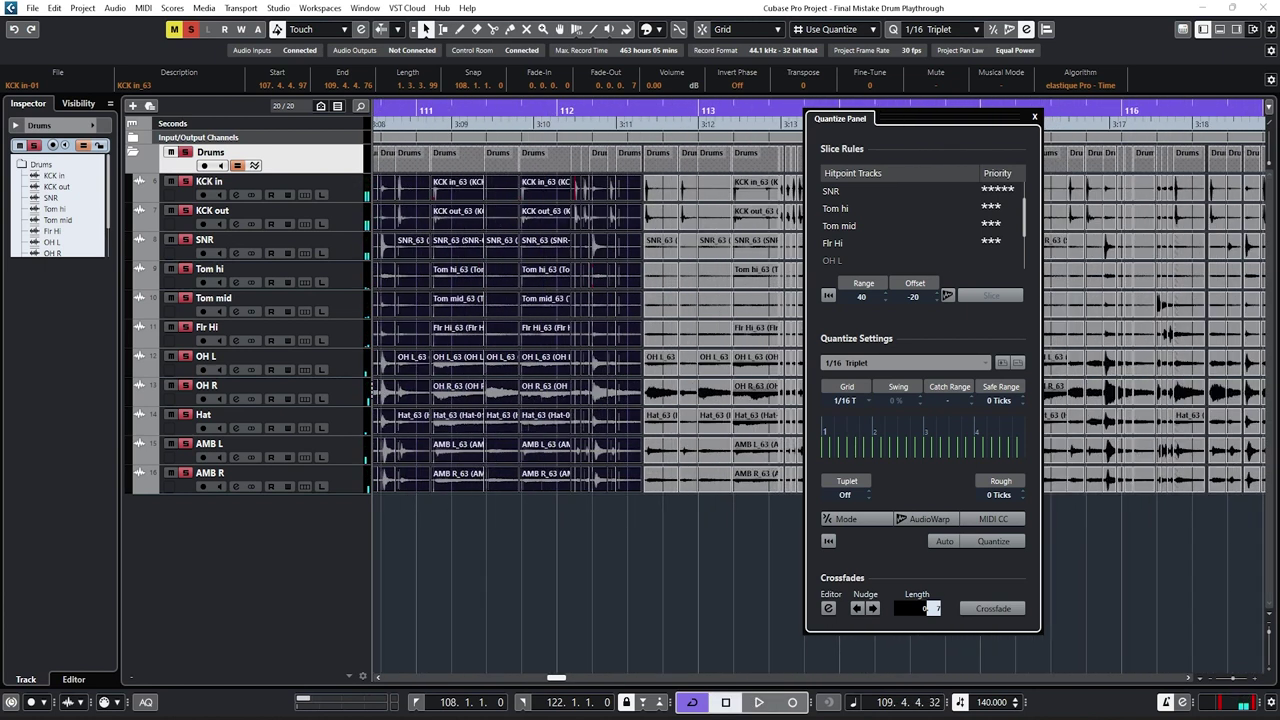
{"action": "key", "text": "g"}
{"action": "key", "text": "g"}
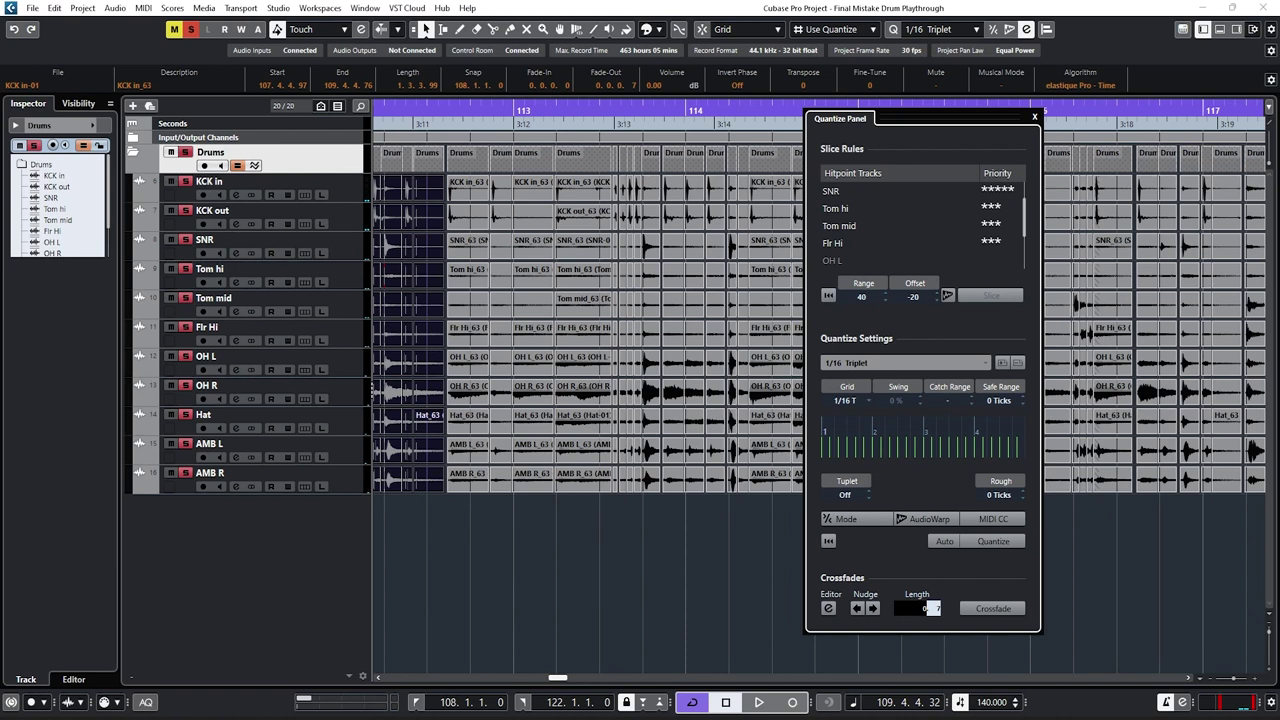
{"action": "key", "text": "Down"}
{"action": "key", "text": "Down"}
{"action": "key", "text": "Down"}
{"action": "key", "text": "Down"}
{"action": "key", "text": "Down"}
{"action": "key", "text": "Down"}
{"action": "key", "text": "Down"}
{"action": "key", "text": "Down"}
{"action": "key", "text": "Down"}
{"action": "key", "text": "Down"}
{"action": "key", "text": "Down"}
{"action": "key", "text": "Down"}
{"action": "key", "text": "Down"}
{"action": "key", "text": "Down"}
{"action": "key", "text": "Down"}
{"action": "key", "text": "Down"}
{"action": "key", "text": "Down"}
{"action": "key", "text": "Down"}
{"action": "key", "text": "Down"}
{"action": "key", "text": "Down"}
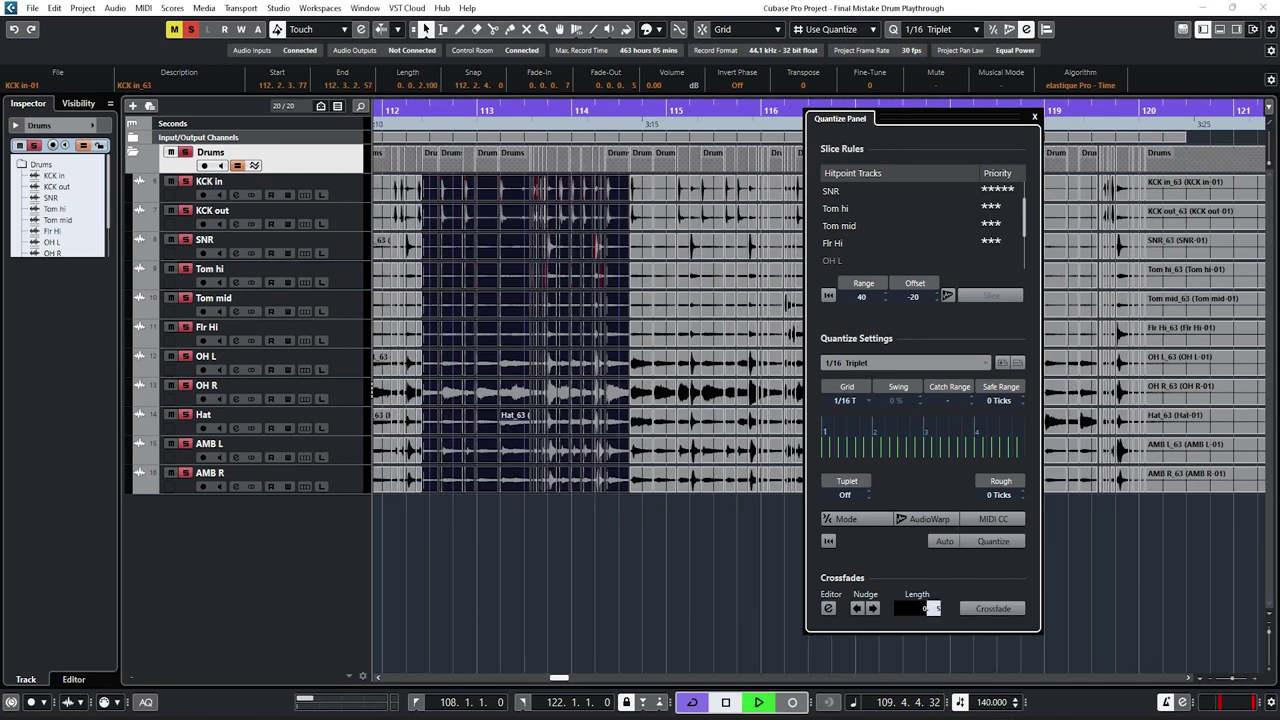
Step: Play back the crossfaded passage up to about 114.3 and view the slices that follow it
{"action": "scroll", "coordinate": [588, 400], "scroll_direction": "left", "scroll_amount": 1}
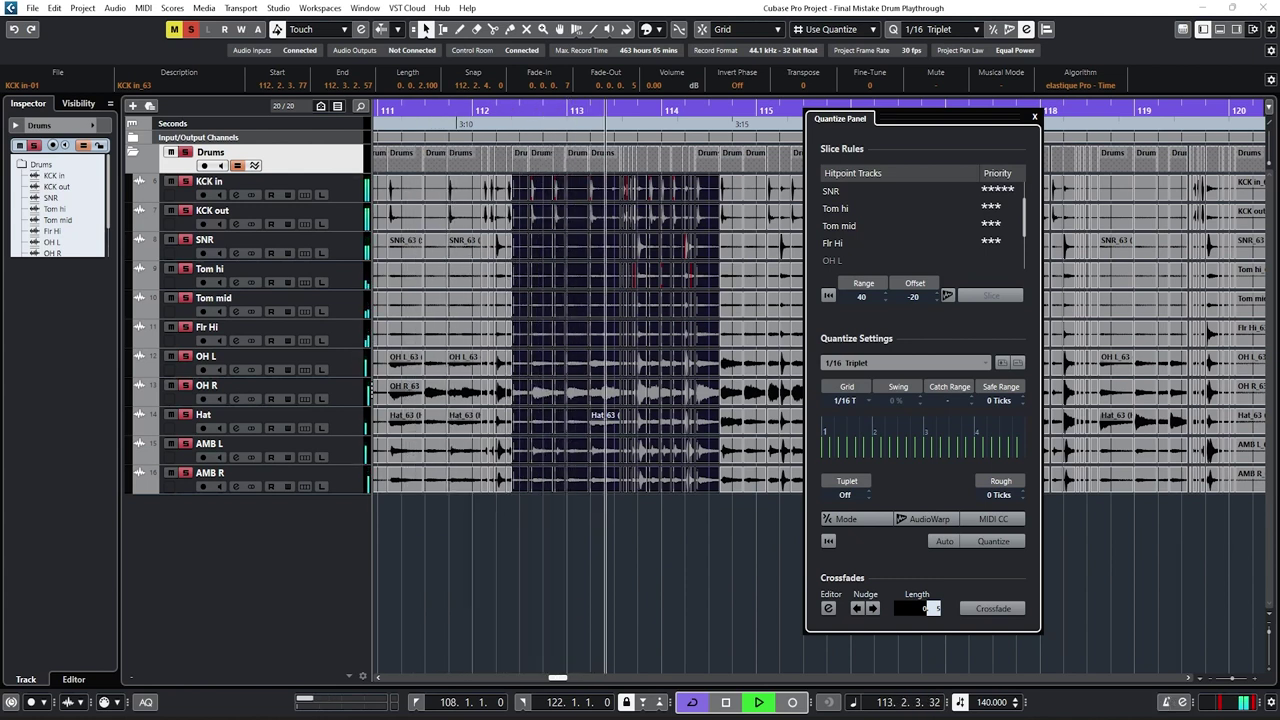
{"action": "scroll", "coordinate": [588, 400], "scroll_direction": "right", "scroll_amount": 1}
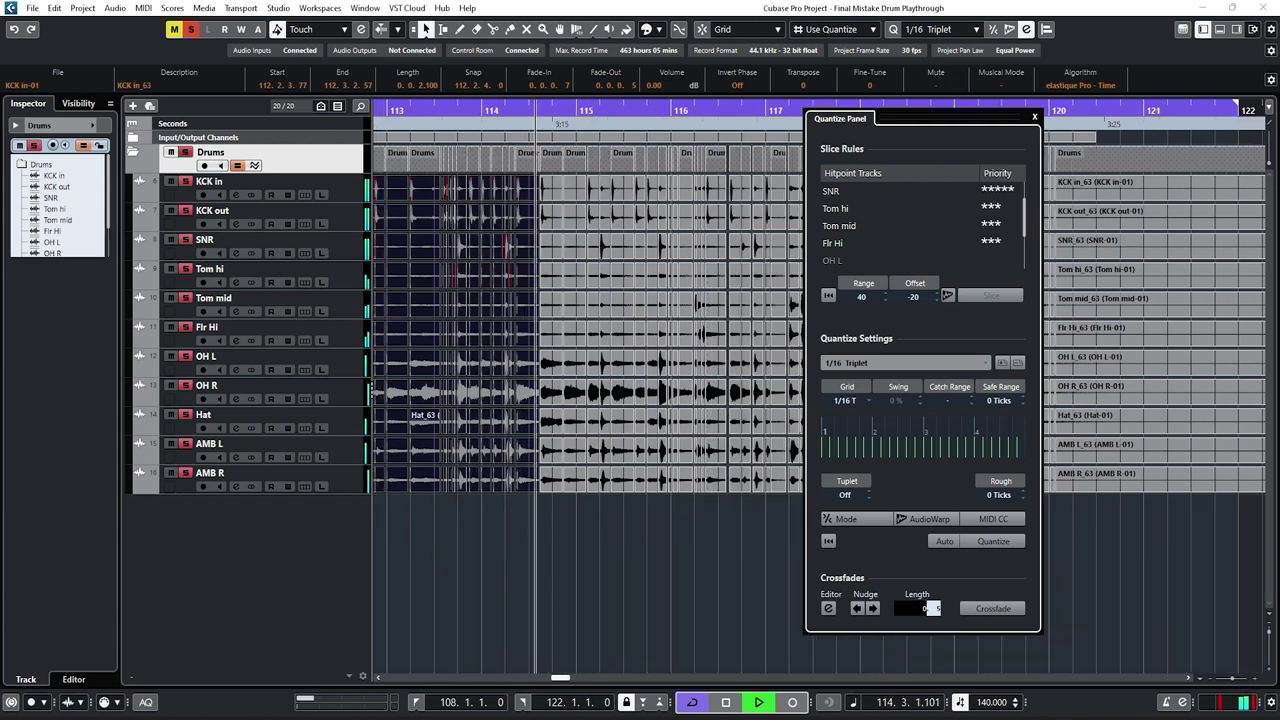
{"action": "key", "text": "space"}
{"action": "scroll", "coordinate": [552, 390], "scroll_direction": "up", "scroll_amount": 3}
{"action": "scroll", "coordinate": [552, 390], "scroll_direction": "right", "scroll_amount": 1}
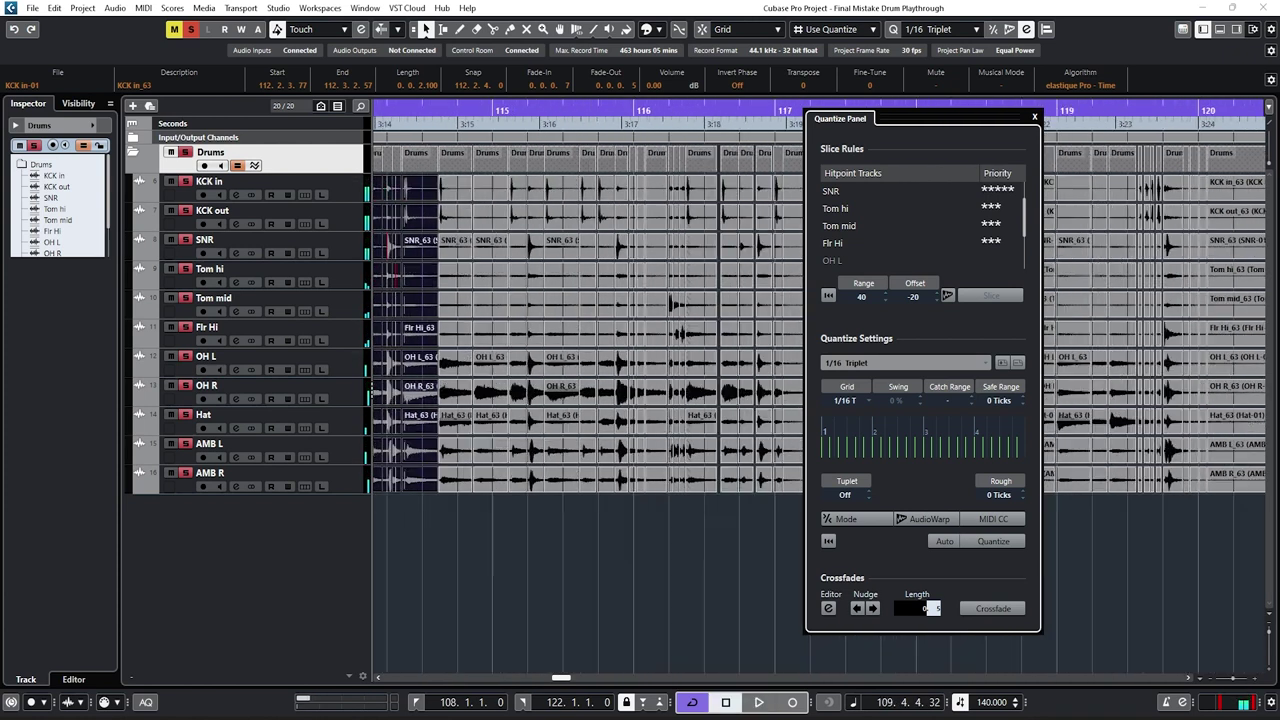
{"action": "scroll", "coordinate": [552, 390], "scroll_direction": "down", "scroll_amount": 3}
{"action": "key", "text": "g"}
{"action": "scroll", "coordinate": [588, 300], "scroll_direction": "left", "scroll_amount": 2}
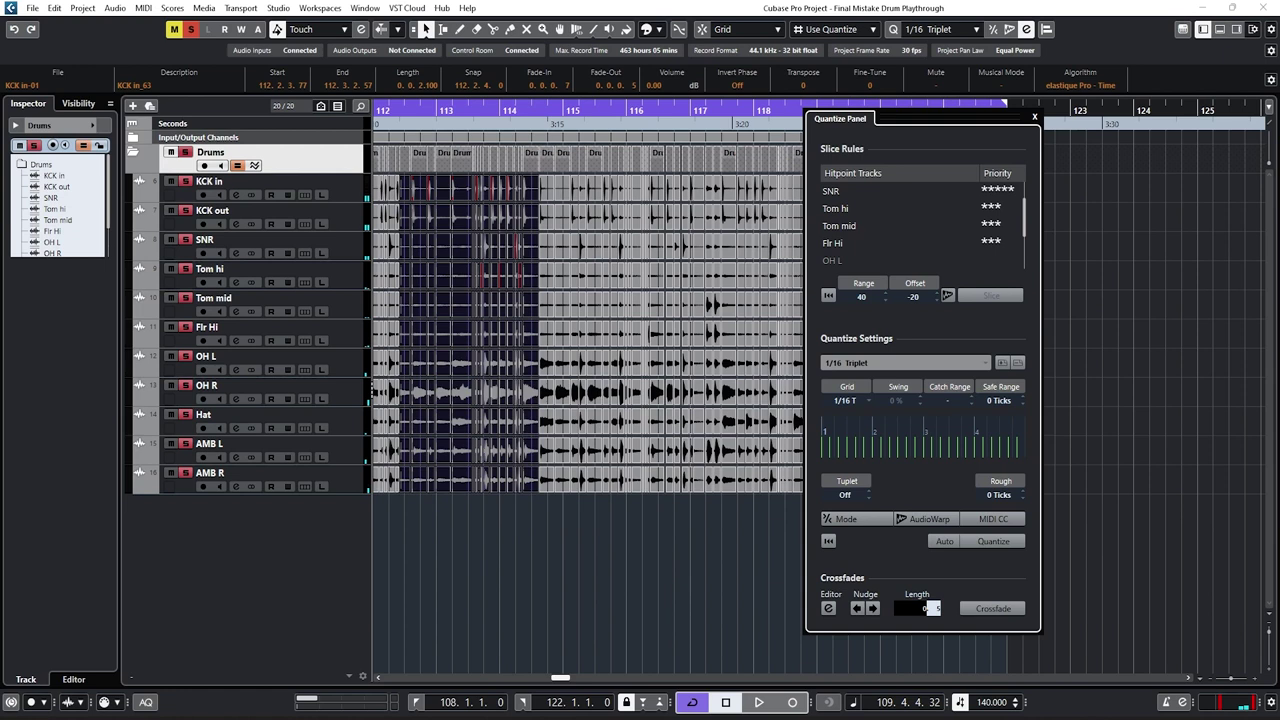
{"action": "key", "text": "h"}
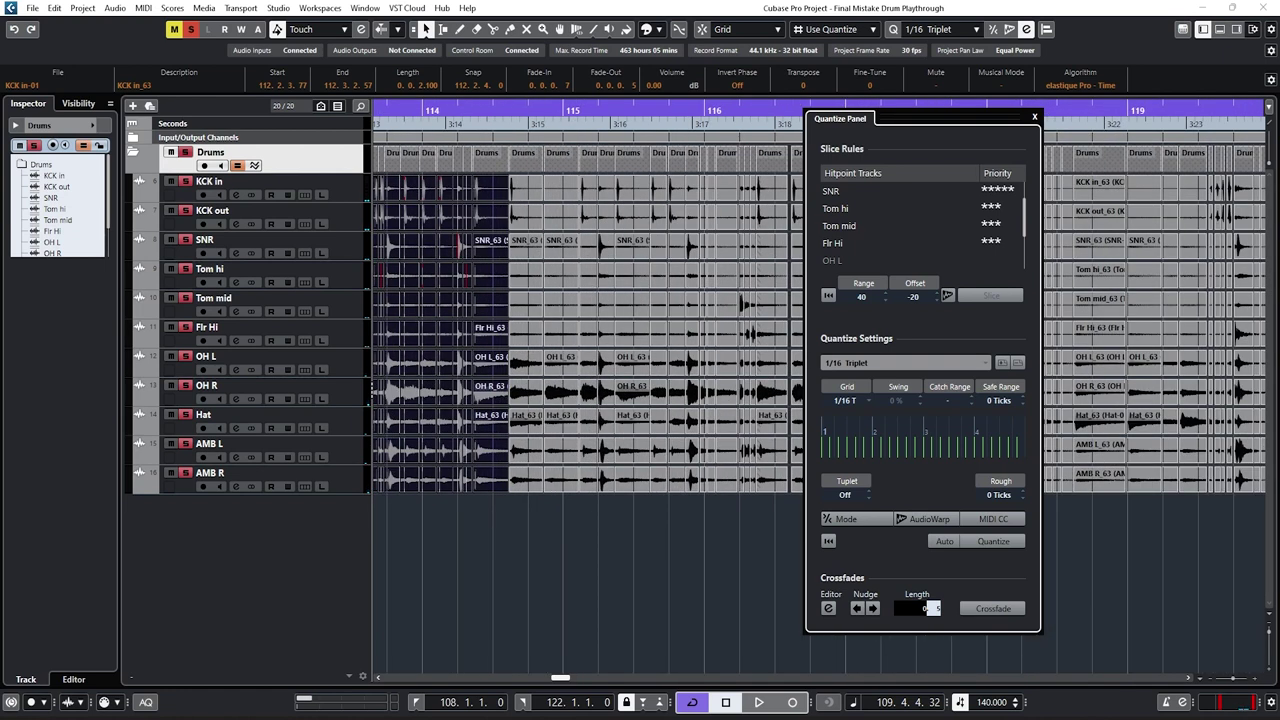
Step: Crossfade the drum slices from 114.2.2.78 to about 116.3 on all drum tracks and play them back
{"action": "key", "text": "g"}
{"action": "mouse_move", "coordinate": [466, 502]}
{"action": "left_mouse_down"}
{"action": "mouse_move", "coordinate": [610, 300]}
{"action": "mouse_move", "coordinate": [621, 184]}
{"action": "left_mouse_up"}
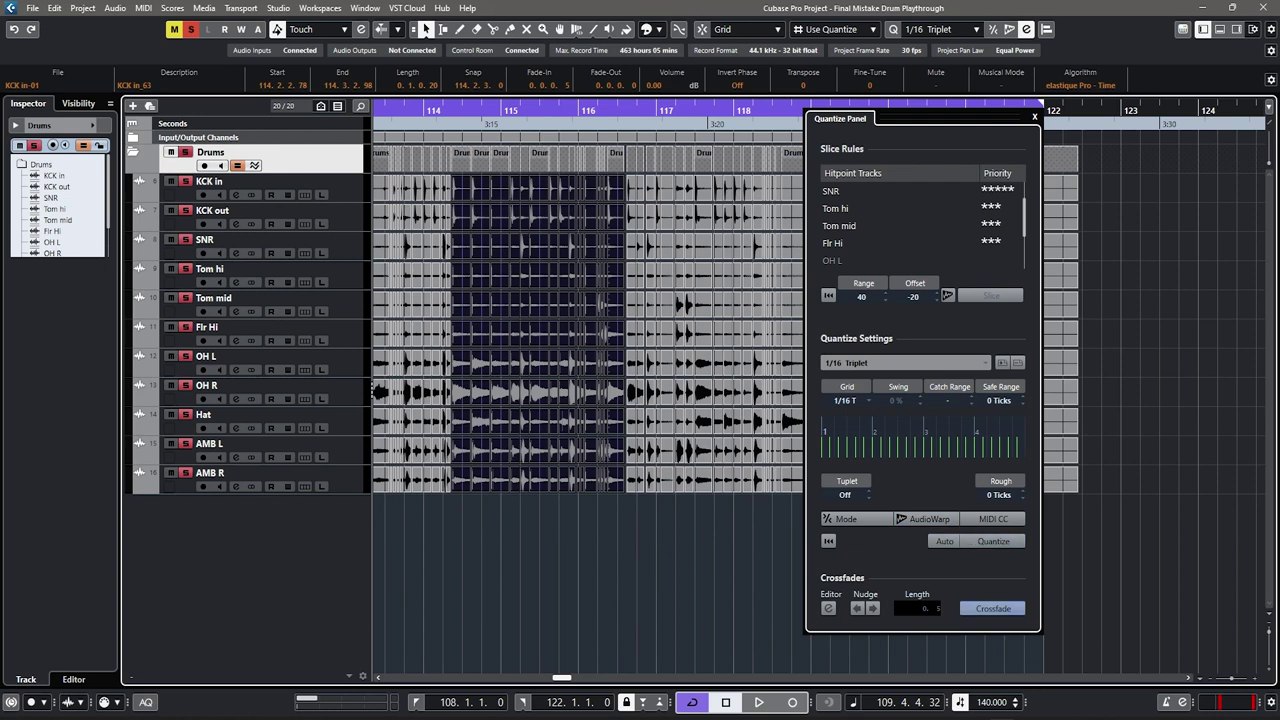
{"action": "key", "text": "space"}
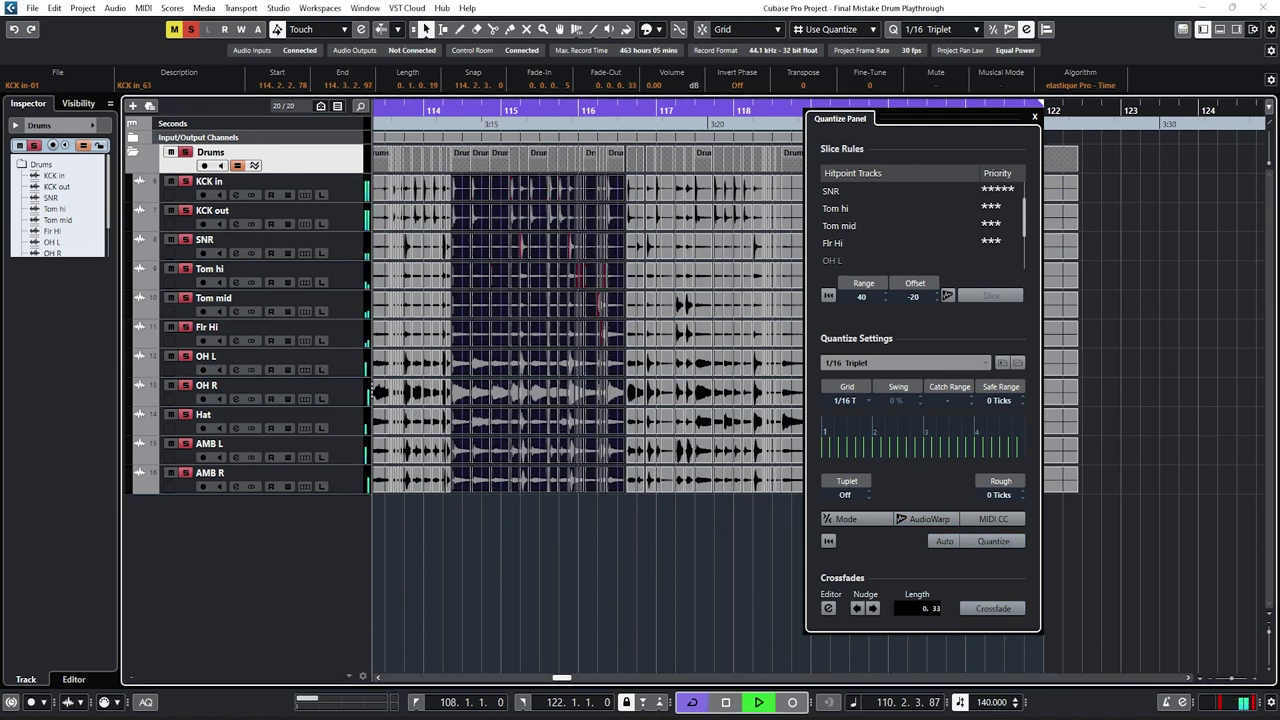
{"action": "scroll", "coordinate": [588, 400], "scroll_direction": "left", "scroll_amount": 1}
{"action": "left_click", "coordinate": [500, 560]}
{"action": "left_click", "coordinate": [490, 110]}
{"action": "scroll", "coordinate": [588, 400], "scroll_direction": "right", "scroll_amount": 1}
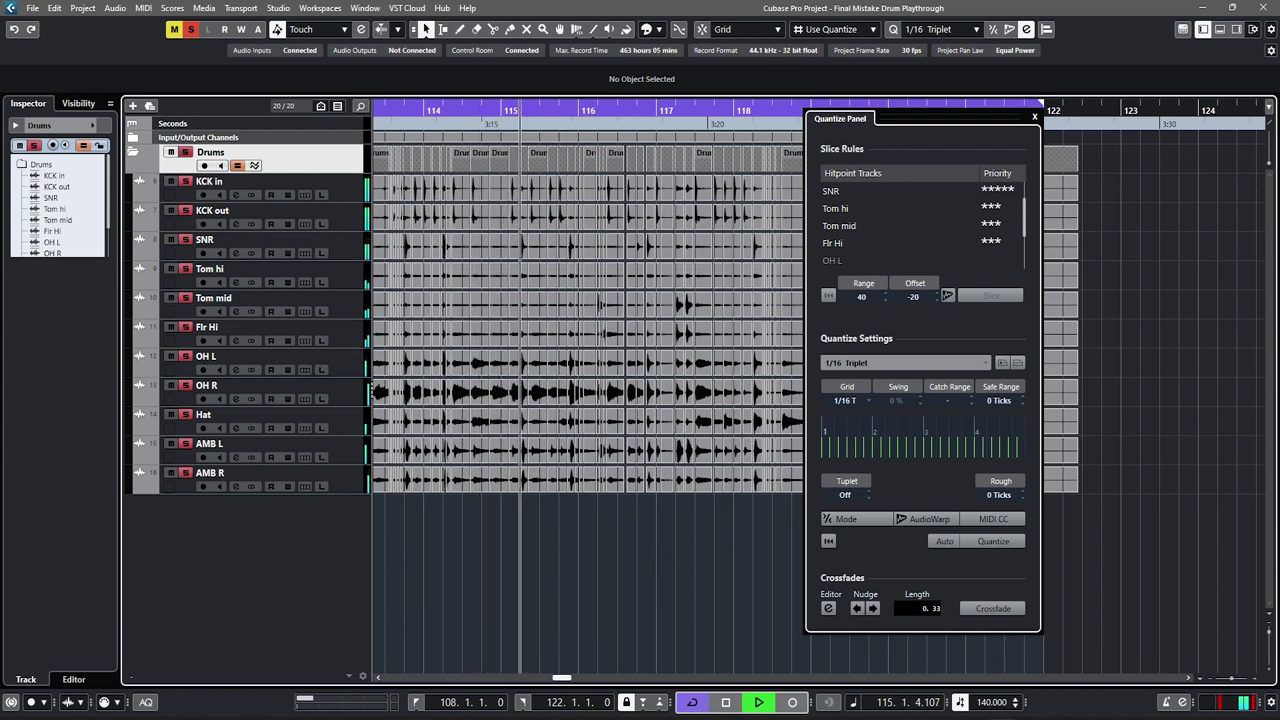
Step: Stop playback and set the playback position to 114.1.3.16, ahead of the newly crossfaded slices
{"action": "key", "text": "space"}
{"action": "key", "text": "h"}
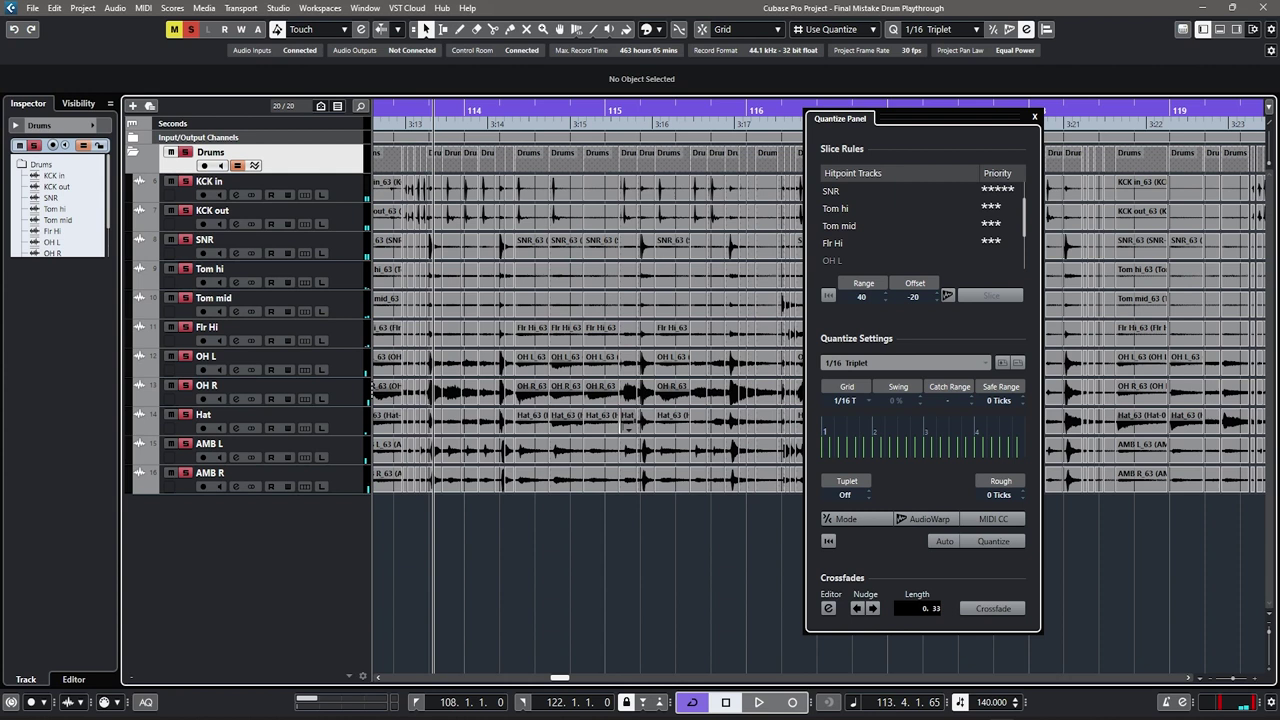
{"action": "key", "text": "h"}
{"action": "key", "text": "h"}
{"action": "key", "text": "h"}
{"action": "scroll", "coordinate": [556, 392], "scroll_direction": "down", "scroll_amount": 4}
{"action": "left_click", "coordinate": [450, 112]}
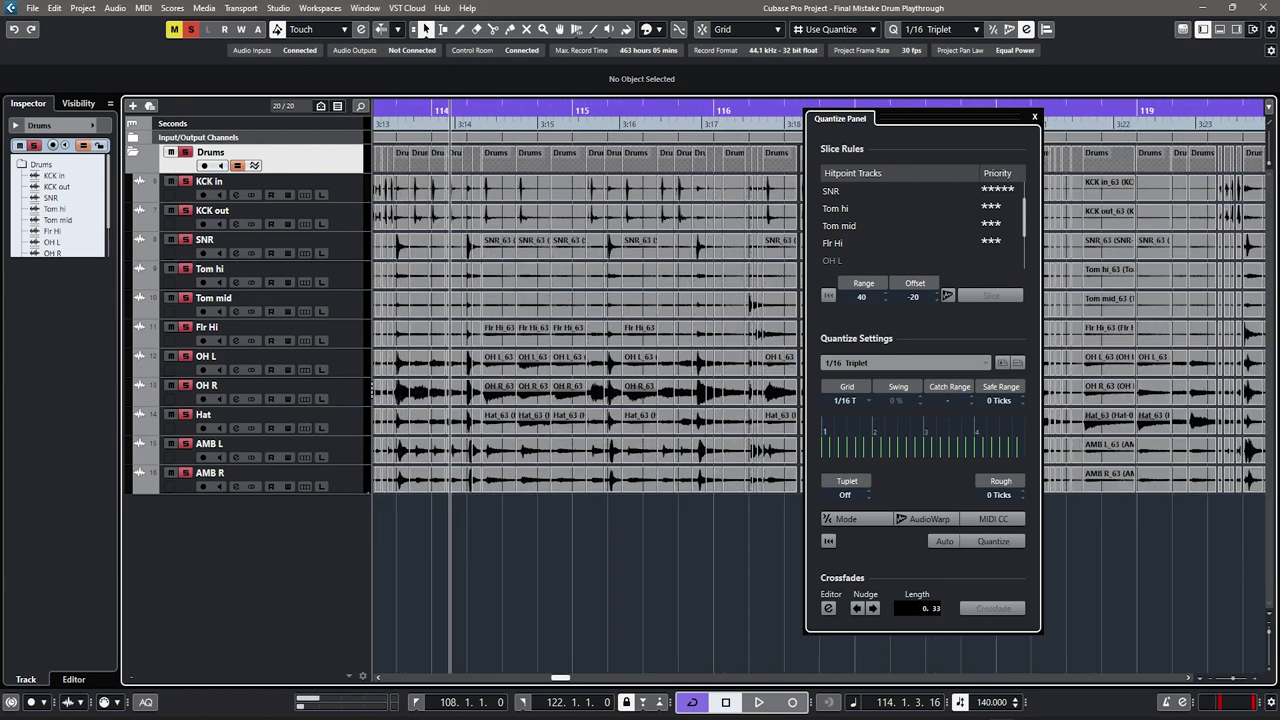
Step: Move the crossfade at the start of the slice just before bar 115 to 114.4.2.83
{"action": "scroll", "coordinate": [550, 391], "scroll_direction": "up", "scroll_amount": 7}
{"action": "left_click", "coordinate": [657, 383]}
{"action": "scroll", "coordinate": [574, 391], "scroll_direction": "up", "scroll_amount": 6}
{"action": "key", "text": "Right"}
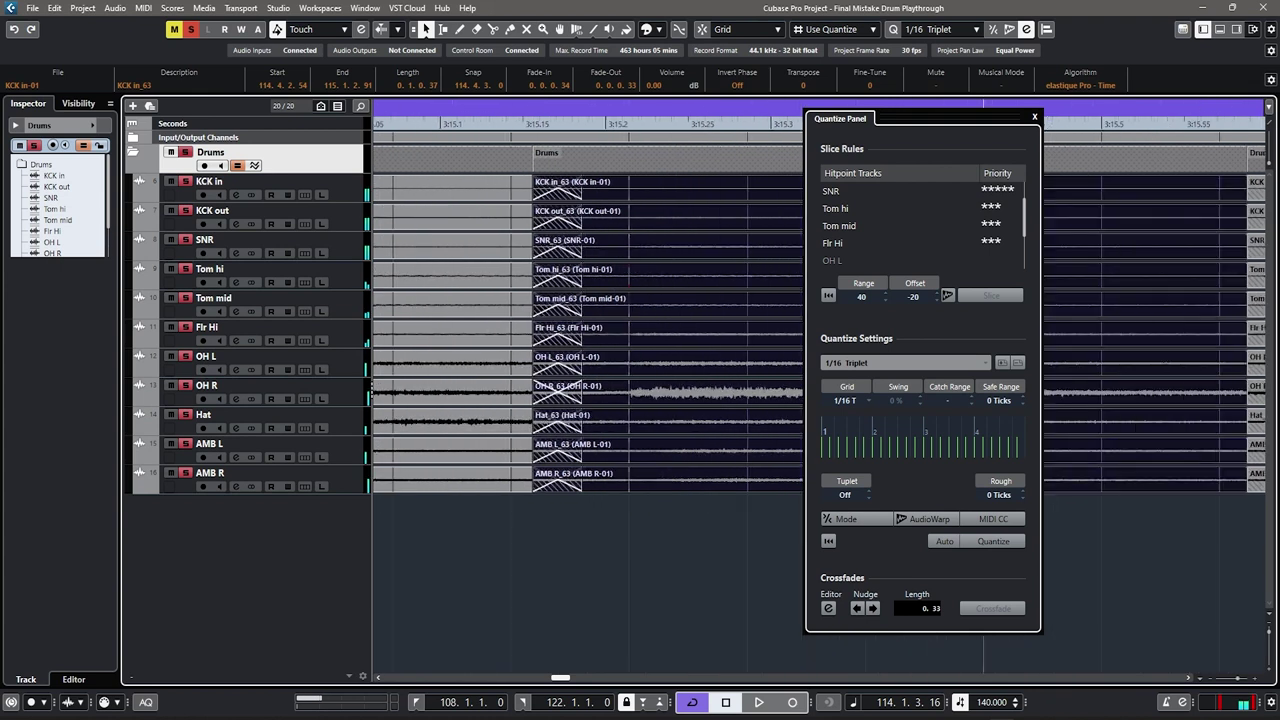
{"action": "key", "text": "g"}
{"action": "key", "text": "g"}
{"action": "key", "text": "g"}
{"action": "key", "text": "g"}
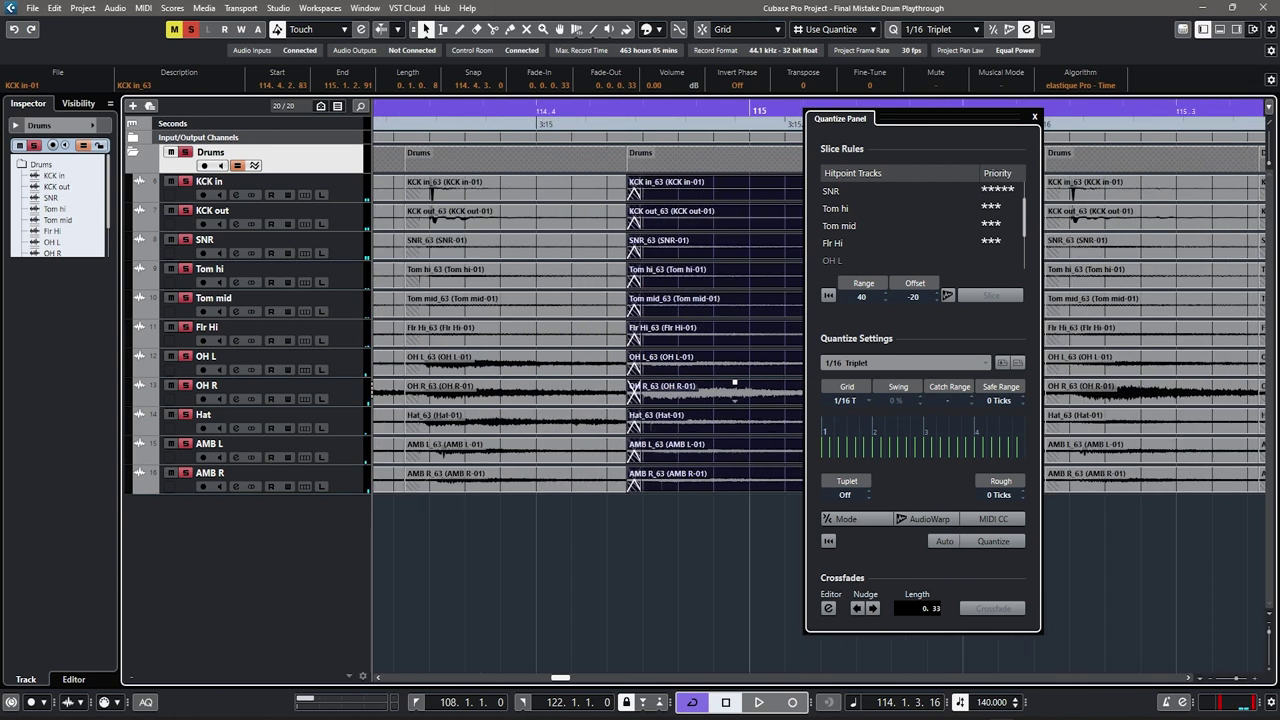
Step: Play back the transition into bar 115 from 114.1.3.16 to check the moved crossfade
{"action": "key", "text": "g"}
{"action": "key", "text": "g"}
{"action": "key", "text": "g"}
{"action": "key", "text": "g"}
{"action": "key", "text": "g"}
{"action": "key", "text": "space"}
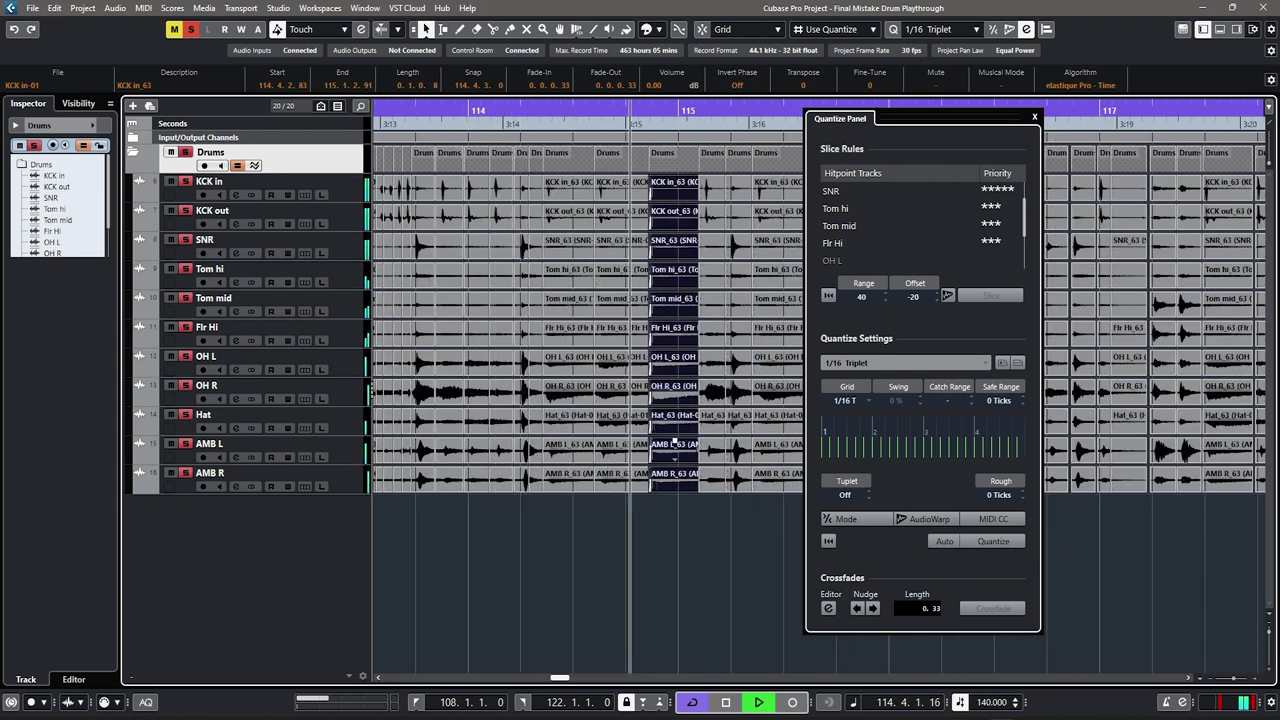
{"action": "key", "text": "space"}
Step: Shift the crossfade before bar 115 slightly earlier to 114.4.2.82 and play back the transition
{"action": "key", "text": "h"}
{"action": "key", "text": "h"}
{"action": "key", "text": "h"}
{"action": "key", "text": "h"}
{"action": "key", "text": "h"}
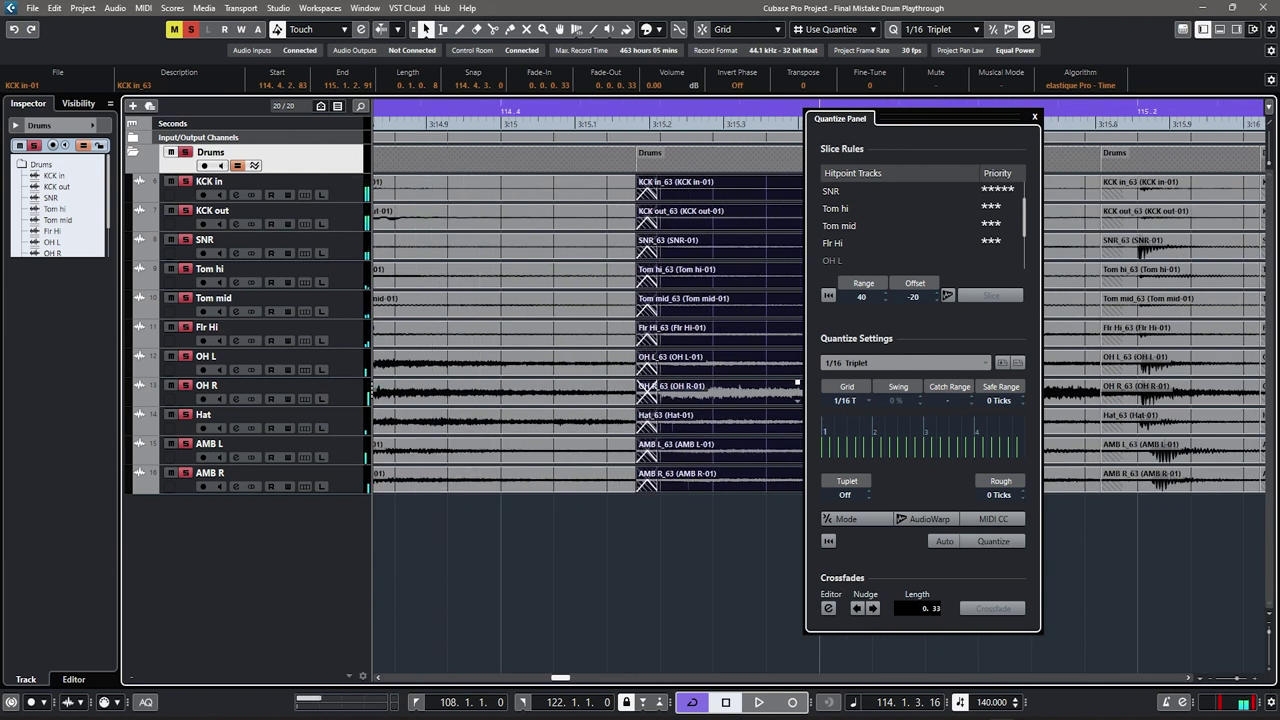
{"action": "key", "text": "Left"}
{"action": "key", "text": "g"}
{"action": "key", "text": "g"}
{"action": "key", "text": "g"}
{"action": "key", "text": "g"}
{"action": "key", "text": "space"}
{"action": "key", "text": "space"}
Step: Replay the passage from 114.1.3.16 through bar 115 and listen to the adjusted crossfade
{"action": "key", "text": "Right"}
{"action": "key", "text": "h"}
{"action": "key", "text": "h"}
{"action": "key", "text": "h"}
{"action": "key", "text": "h"}
{"action": "key", "text": "space"}
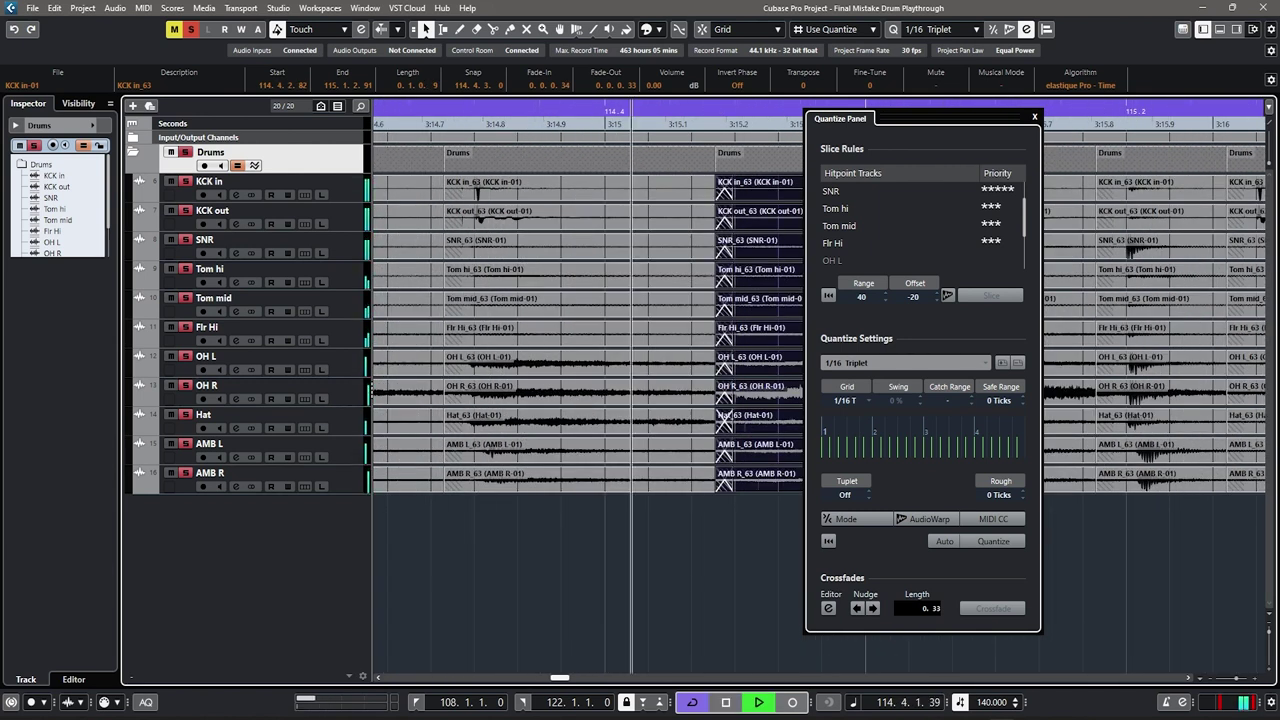
{"action": "key", "text": "g"}
{"action": "key", "text": "g"}
{"action": "key", "text": "g"}
{"action": "key", "text": "g"}
{"action": "key", "text": "g"}
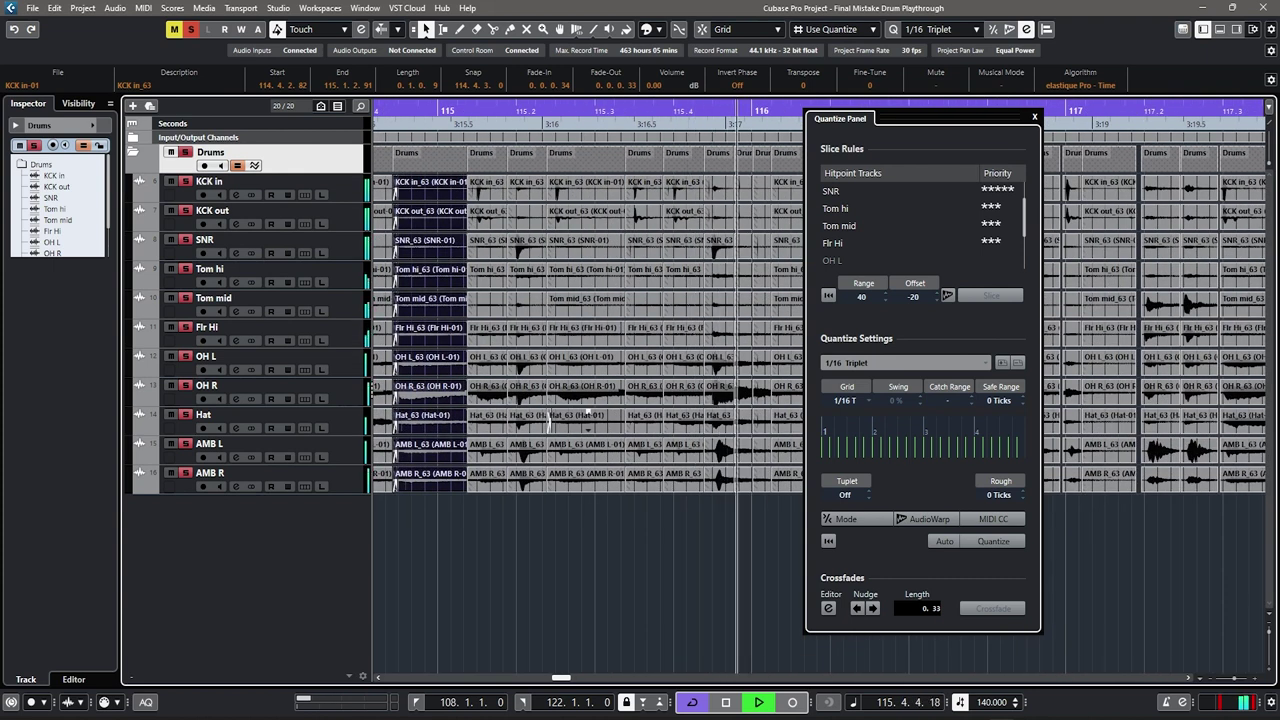
{"action": "key", "text": "space"}
{"action": "key", "text": "g"}
{"action": "scroll", "coordinate": [508, 389], "scroll_direction": "left", "scroll_amount": 1}
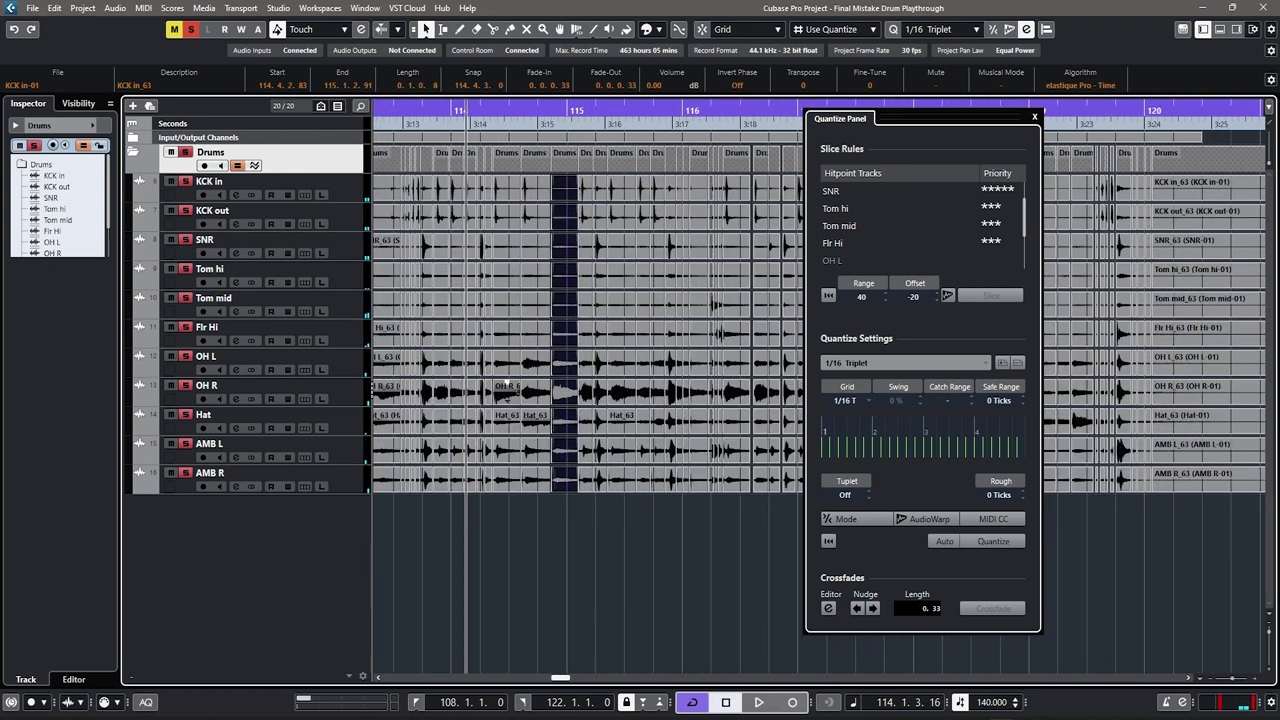
Step: Undo the crossfades around bar 115, and crossfade the slices from 114.2.1.68 to about 116.3 with a length of 2
{"action": "key", "text": "ctrl+z"}
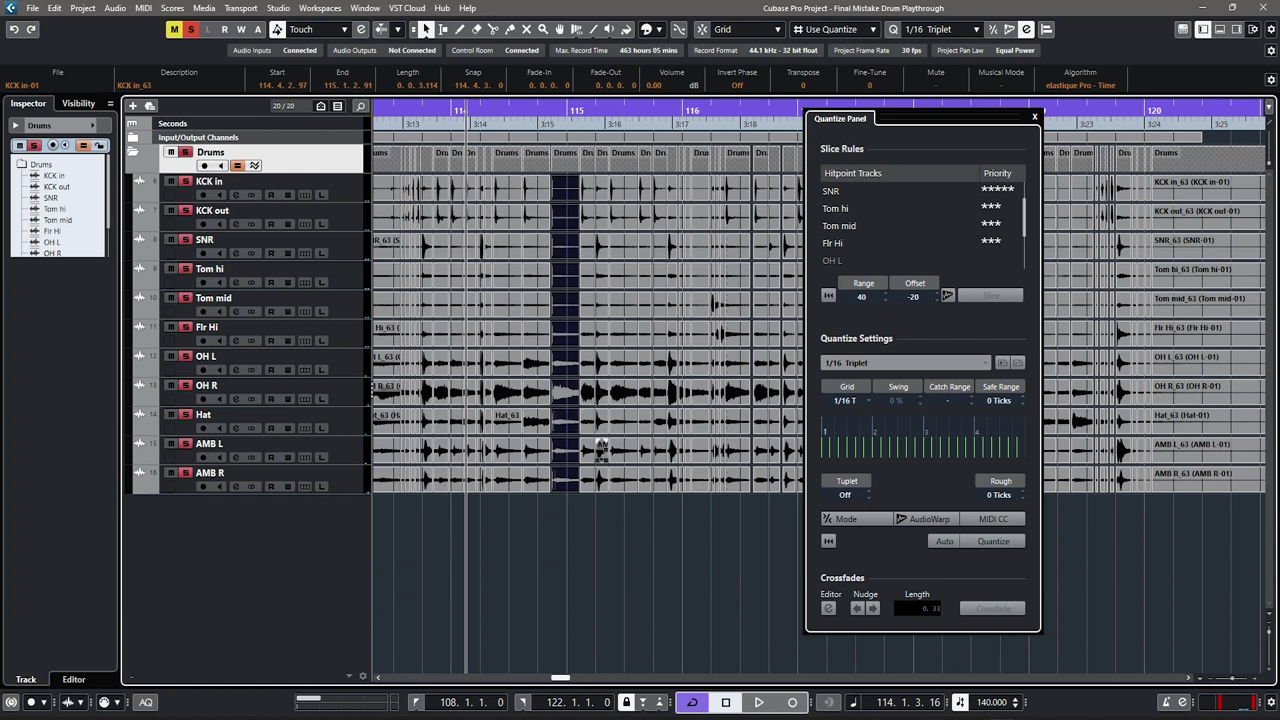
{"action": "scroll", "coordinate": [588, 389], "scroll_direction": "right", "scroll_amount": 1}
{"action": "key", "text": "ctrl+shift+a"}
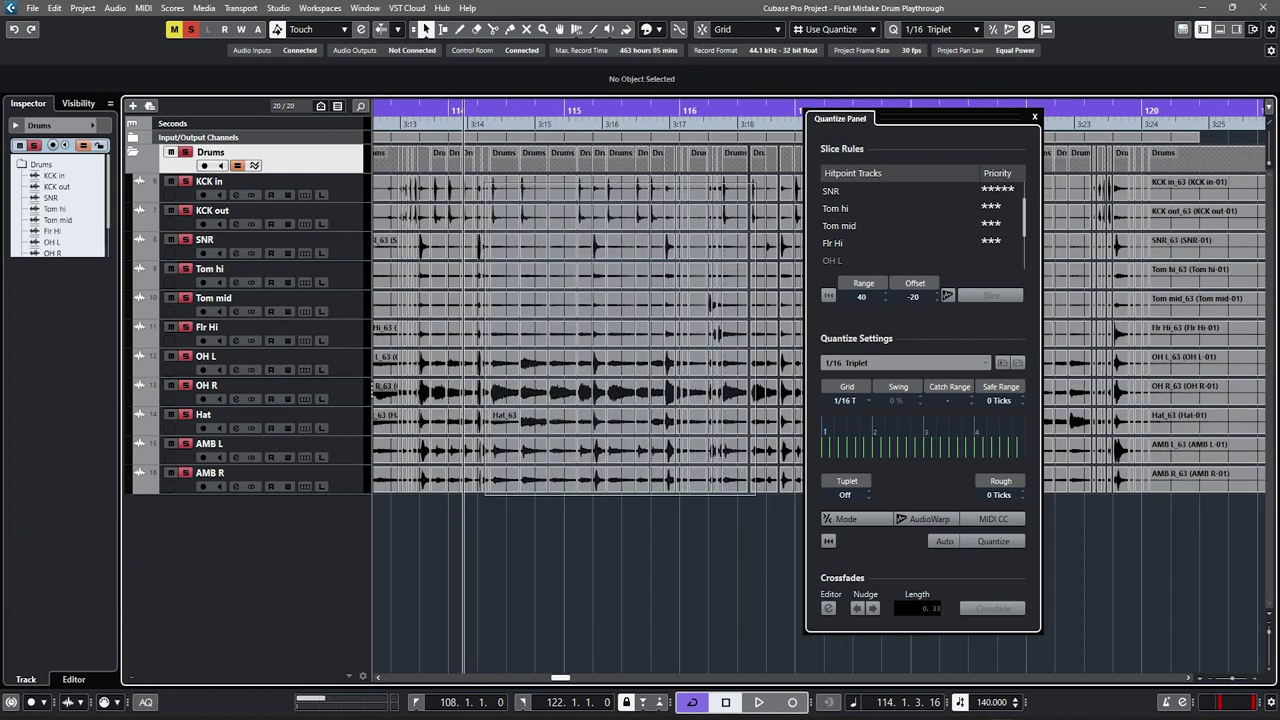
{"action": "key", "text": "ctrl+z"}
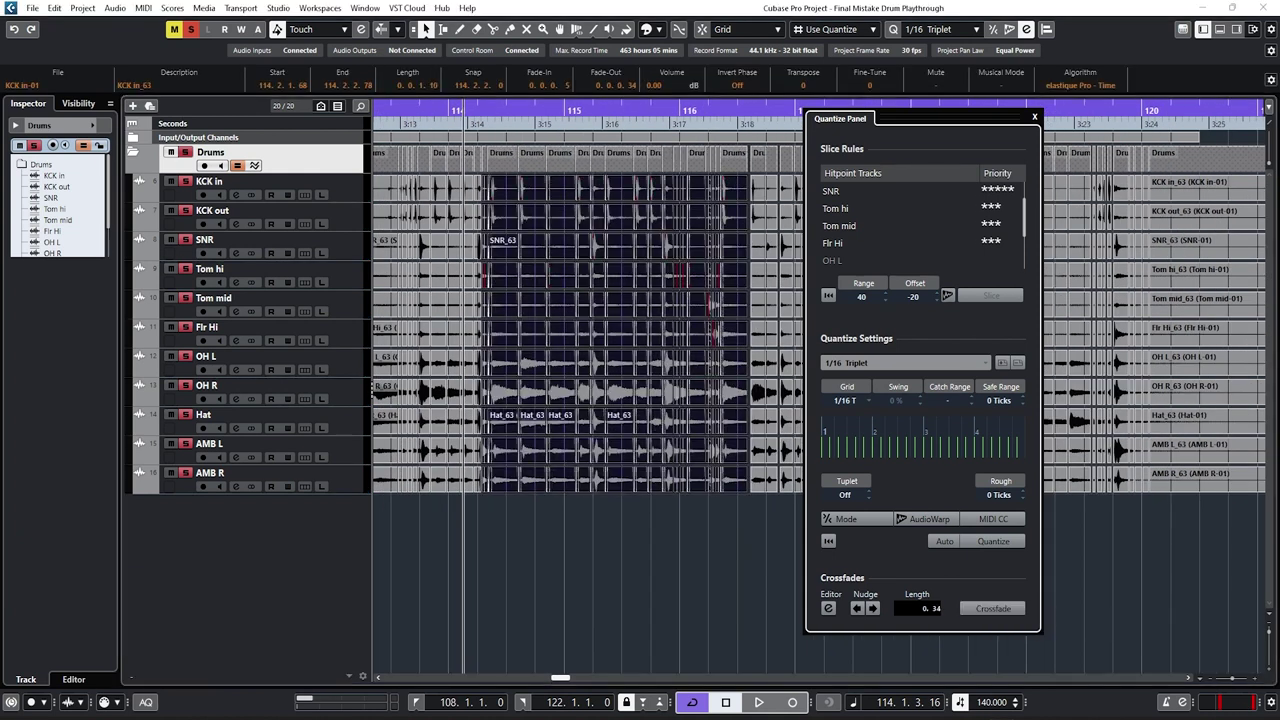
{"action": "left_click", "coordinate": [934, 608]}
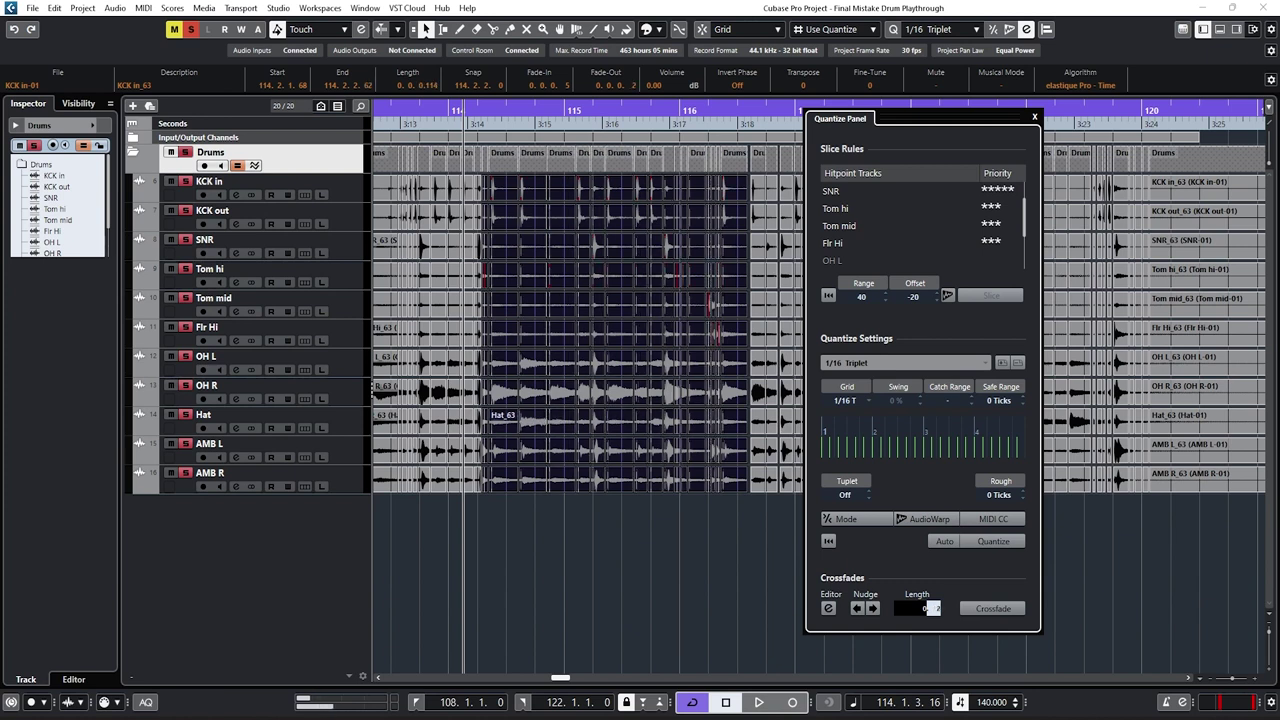
Step: Play back the crossfaded passage from 114.1.3.16 and check the closely spaced tom slices around 116.2
{"action": "key", "text": "space"}
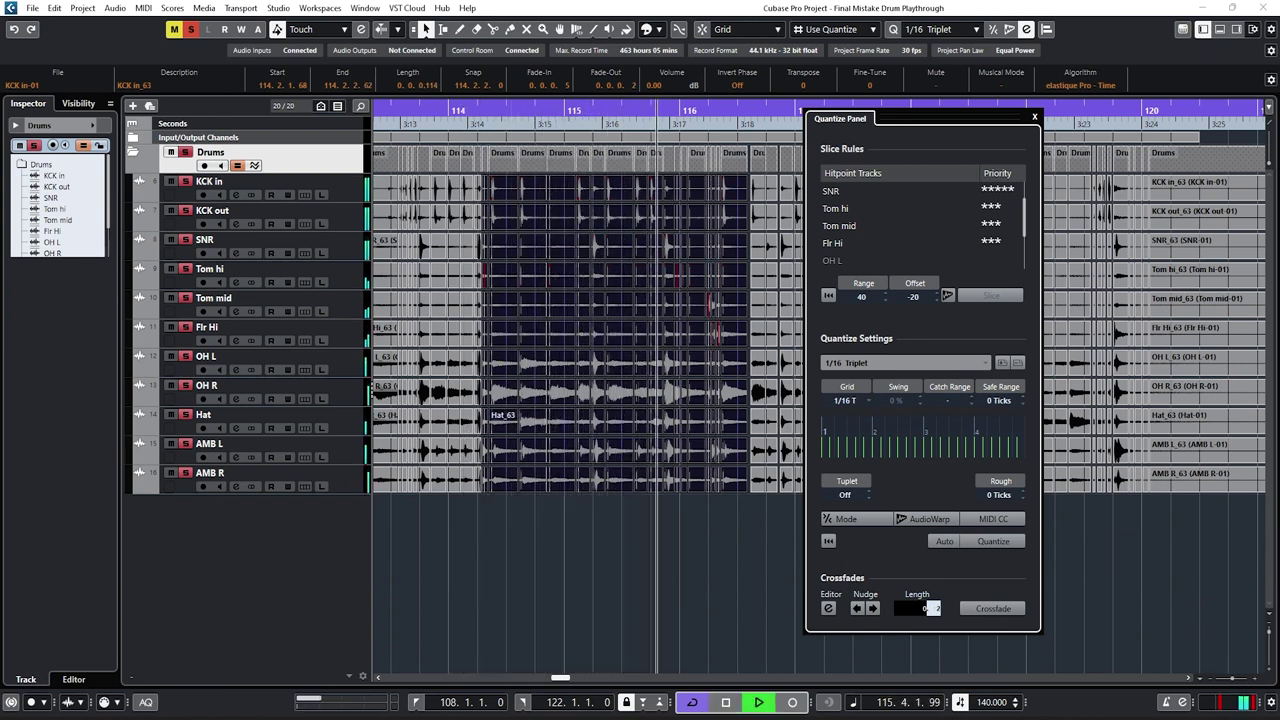
{"action": "key", "text": "space"}
{"action": "scroll", "coordinate": [616, 335], "scroll_direction": "up", "scroll_amount": 7}
{"action": "left_click", "coordinate": [590, 560]}
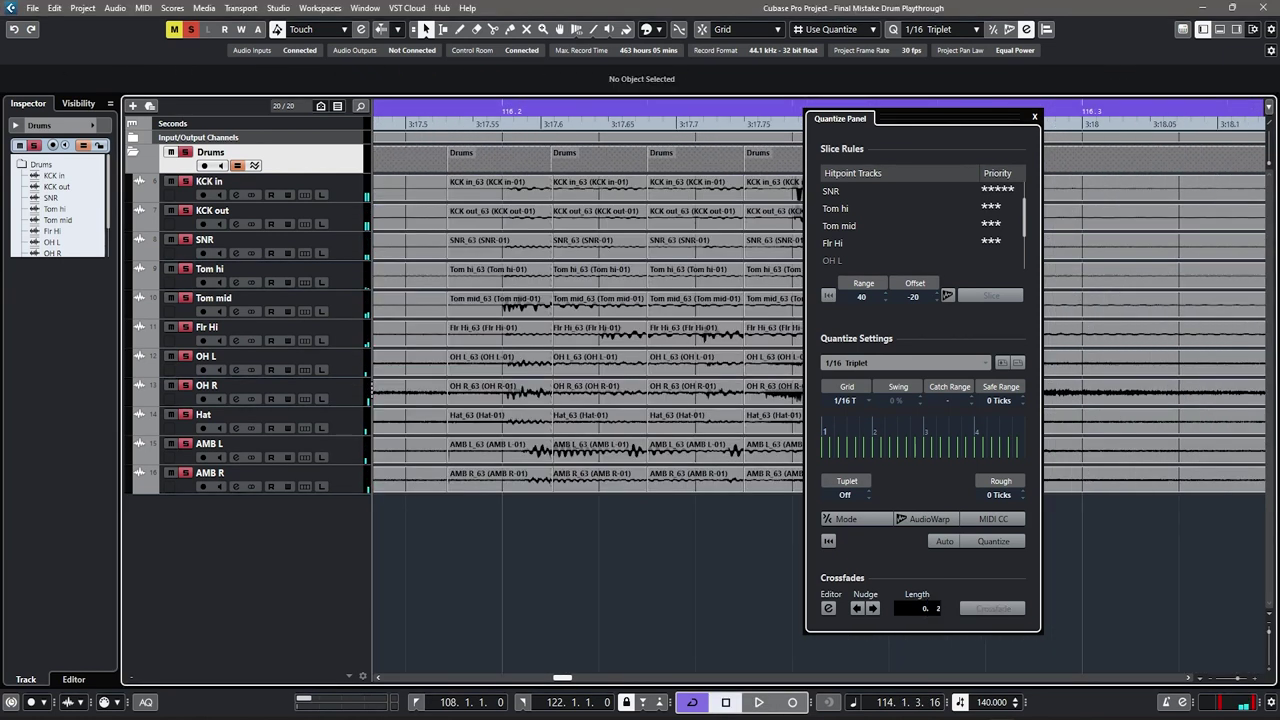
{"action": "key", "text": "space"}
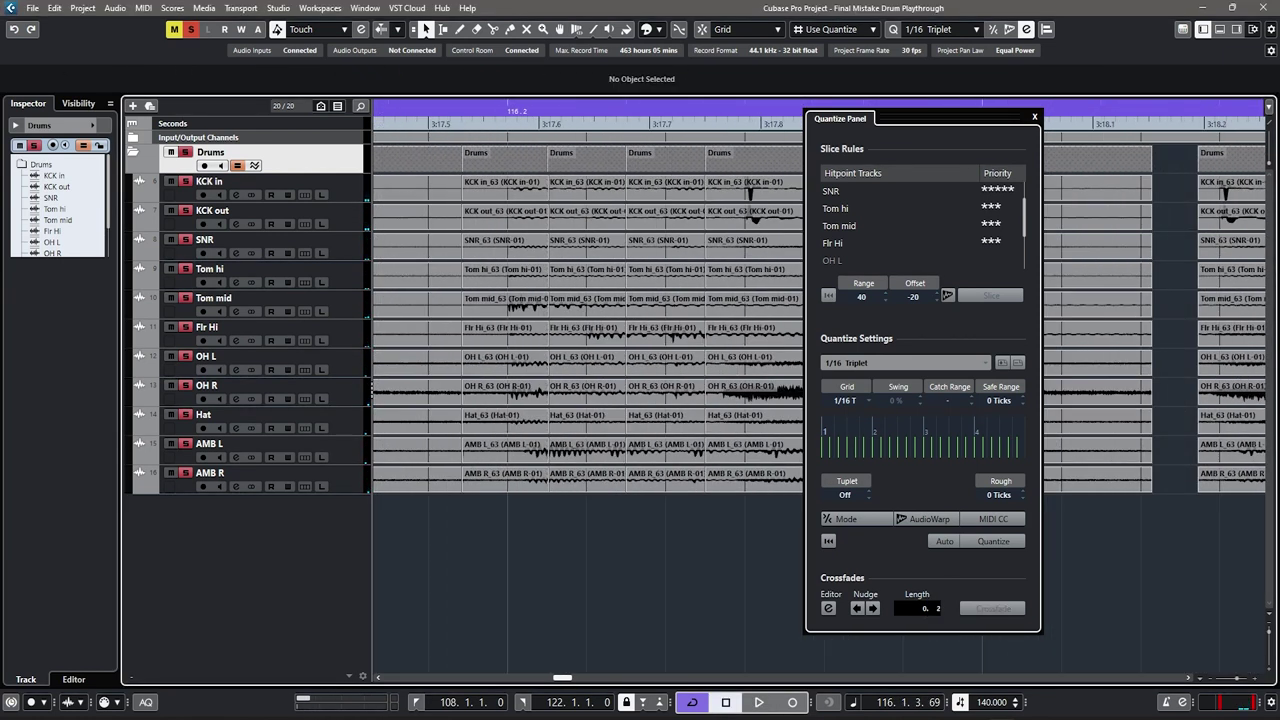
{"action": "key", "text": "space"}
Step: Move the start of the kick slice after the tom hits to 116.2.2.118 and play back the transition
{"action": "key", "text": "h"}
{"action": "key", "text": "h"}
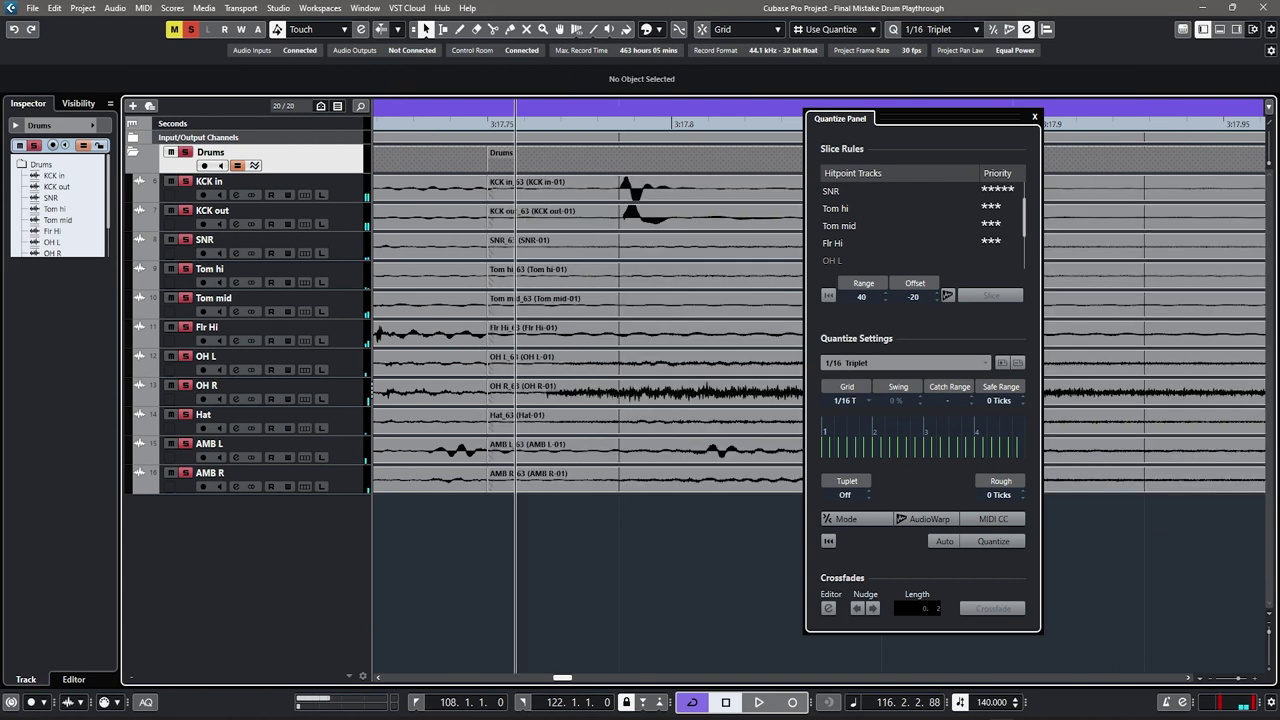
{"action": "key", "text": "h"}
{"action": "left_click", "coordinate": [483, 390]}
{"action": "left_click_drag", "start_coordinate": [481, 390], "coordinate": [657, 390]}
{"action": "key", "text": "space"}
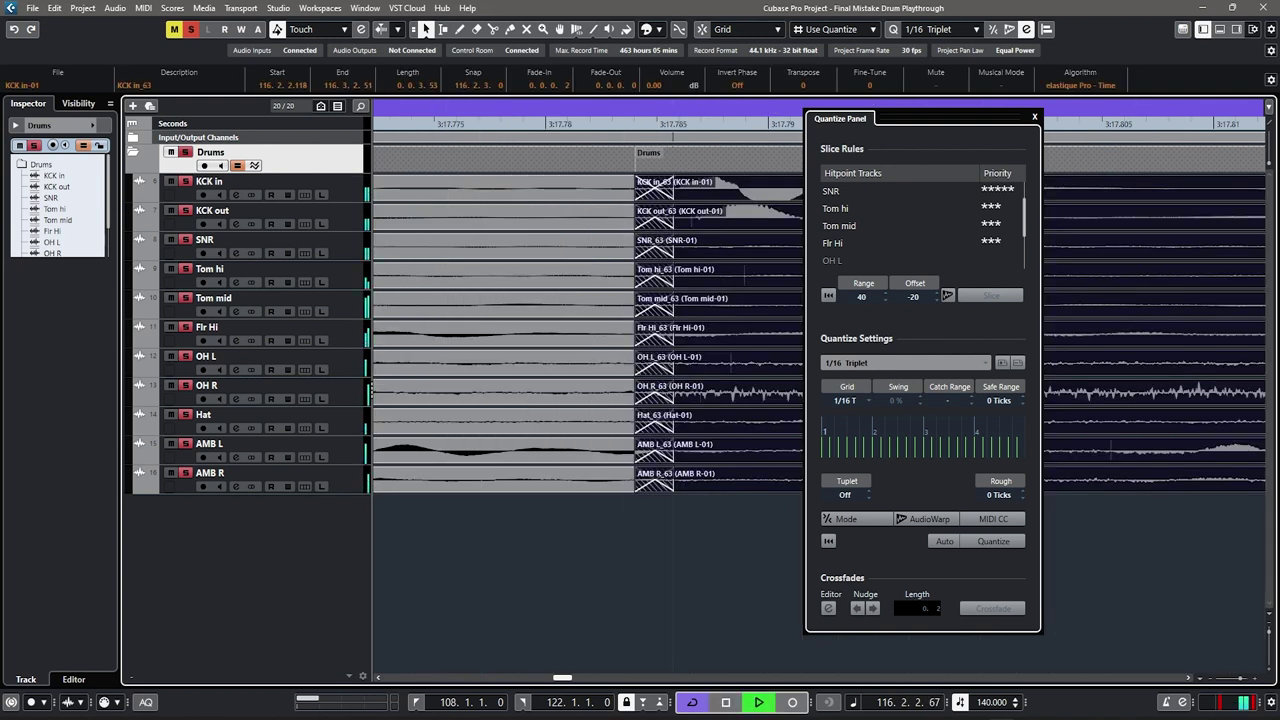
{"action": "key", "text": "space"}
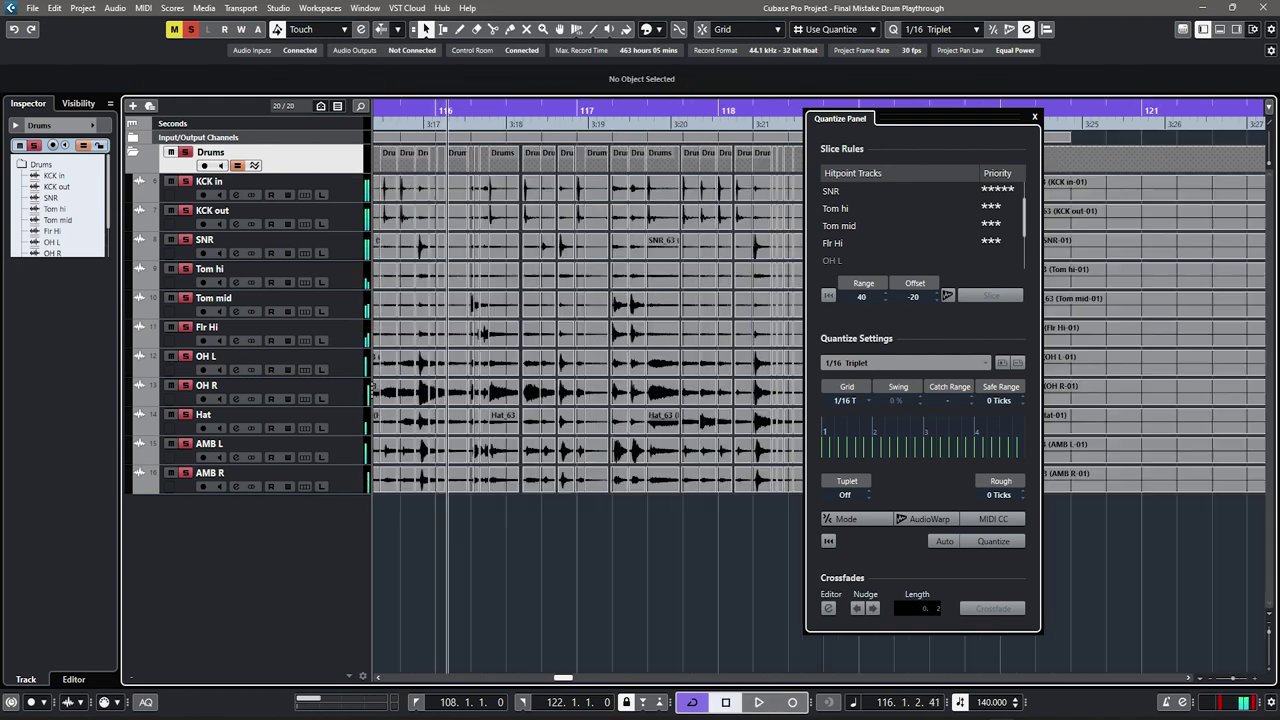
Step: Crossfade all remaining slices from 116.2.2.118 to the end of the recording with a length of 2, and play them back
{"action": "key", "text": "g"}
{"action": "left_click_drag", "start_coordinate": [508, 503], "coordinate": [804, 175]}
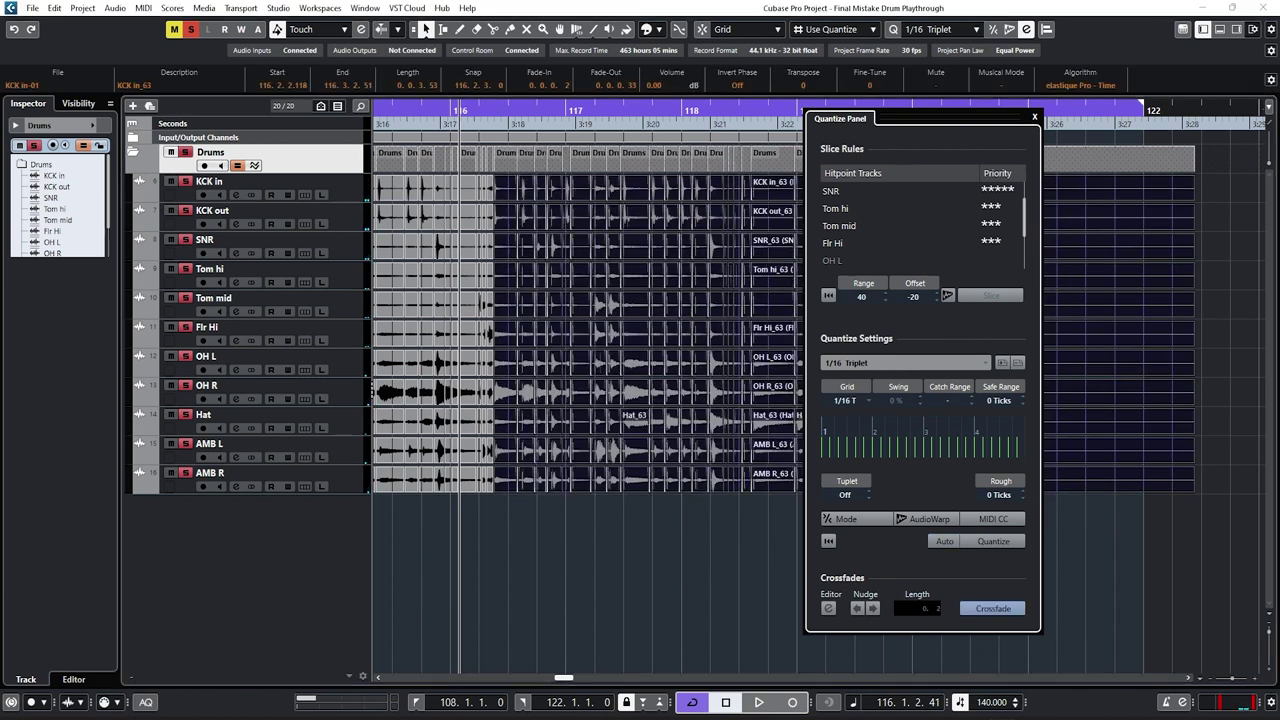
{"action": "left_click", "coordinate": [992, 608]}
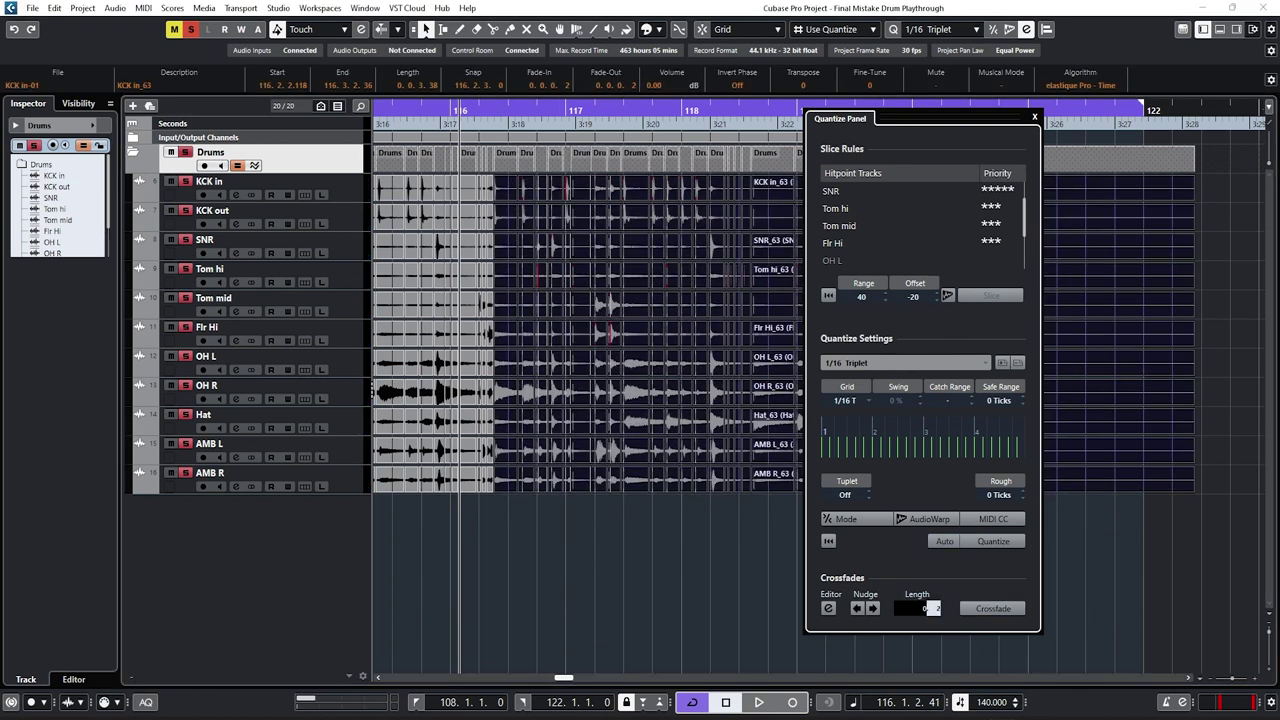
{"action": "left_click", "coordinate": [720, 575]}
{"action": "key", "text": "space"}
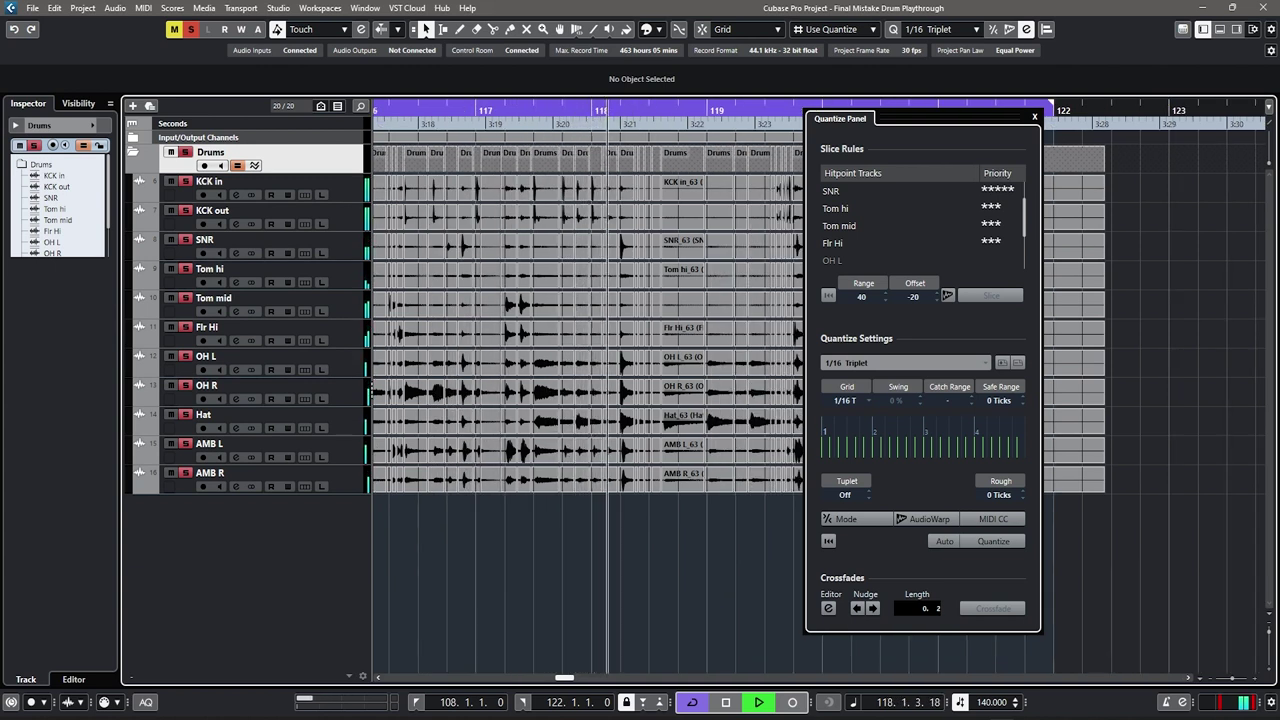
{"action": "key", "text": "space"}
Step: Move the Quantize Panel clear of the fast kick slices between 119.3 and bar 120
{"action": "scroll", "coordinate": [613, 215], "scroll_direction": "up", "scroll_amount": 6}
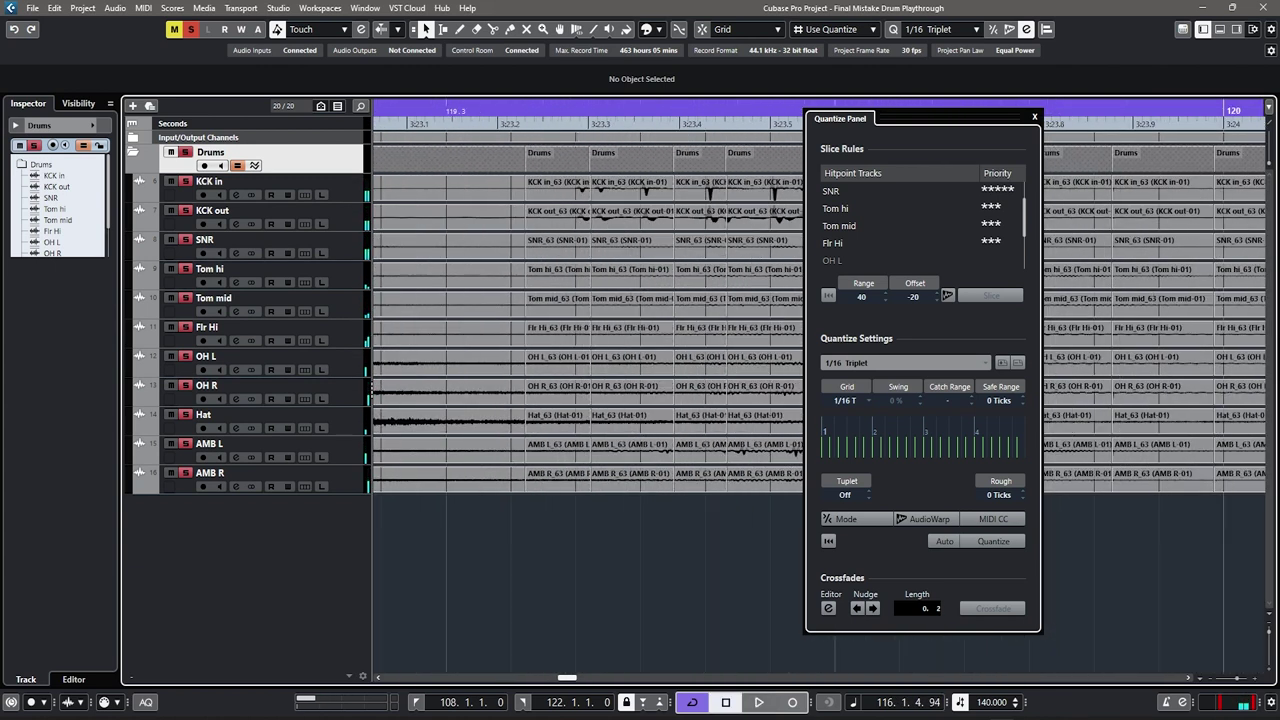
{"action": "left_click_drag", "start_coordinate": [935, 117], "coordinate": [1221, 121]}
{"action": "scroll", "coordinate": [632, 215], "scroll_direction": "up", "scroll_amount": 2}
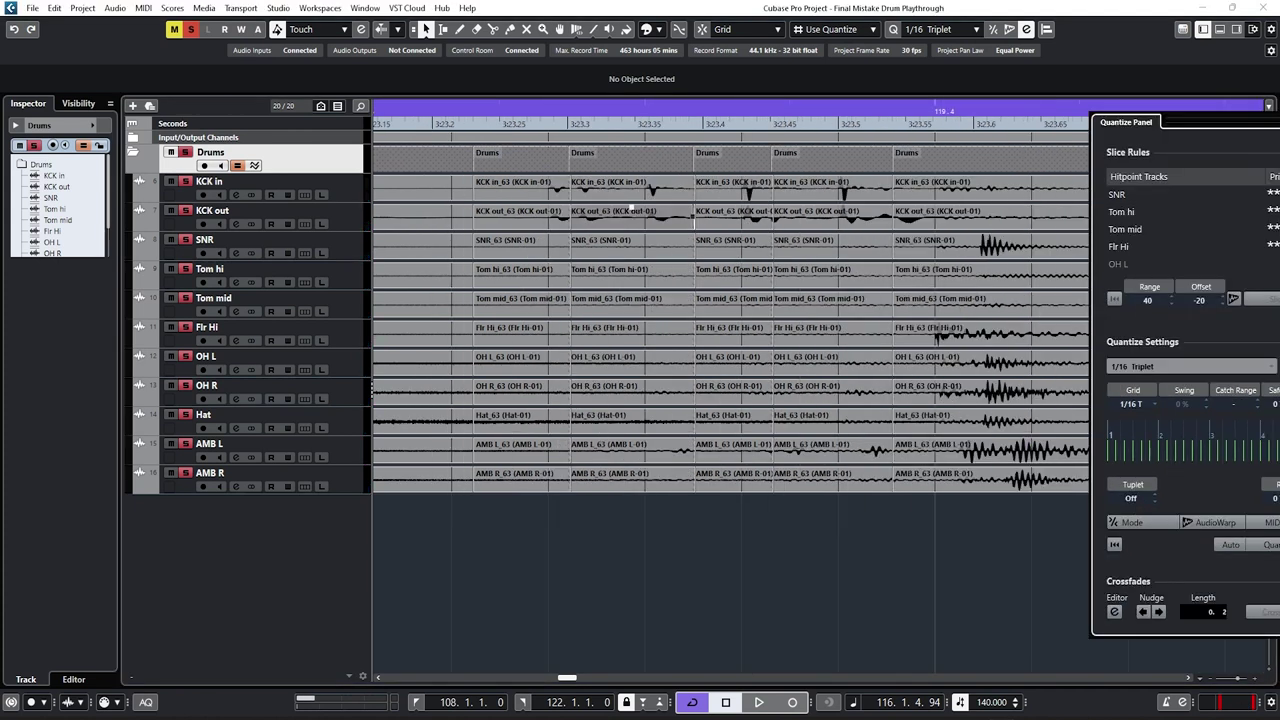
{"action": "scroll", "coordinate": [602, 208], "scroll_direction": "up", "scroll_amount": 4}
{"action": "scroll", "coordinate": [610, 200], "scroll_direction": "left", "scroll_amount": 1}
{"action": "scroll", "coordinate": [611, 212], "scroll_direction": "down", "scroll_amount": 2}
{"action": "scroll", "coordinate": [714, 190], "scroll_direction": "up", "scroll_amount": 1}
Step: Try moving the crossfade at the start of the second fast kick slice after 119.3 to 119.3.2.95, and undo the move
{"action": "left_click", "coordinate": [714, 190]}
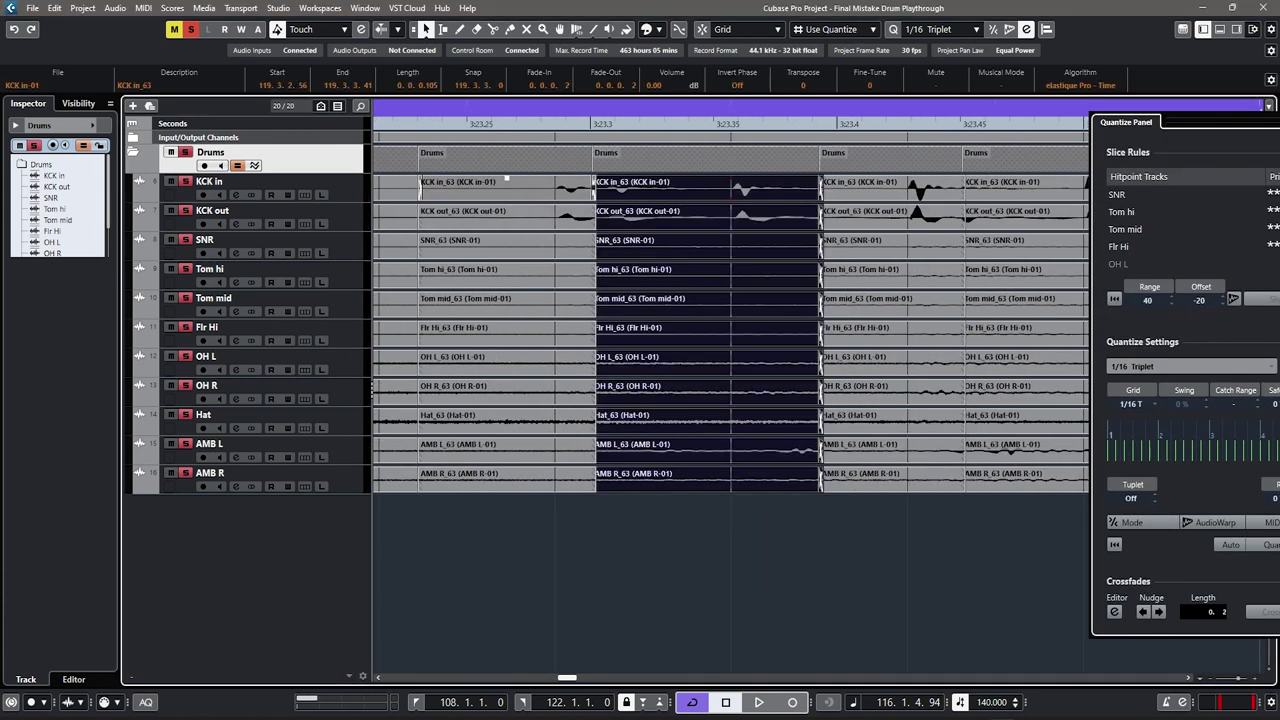
{"action": "key", "text": "h"}
{"action": "key", "text": "h"}
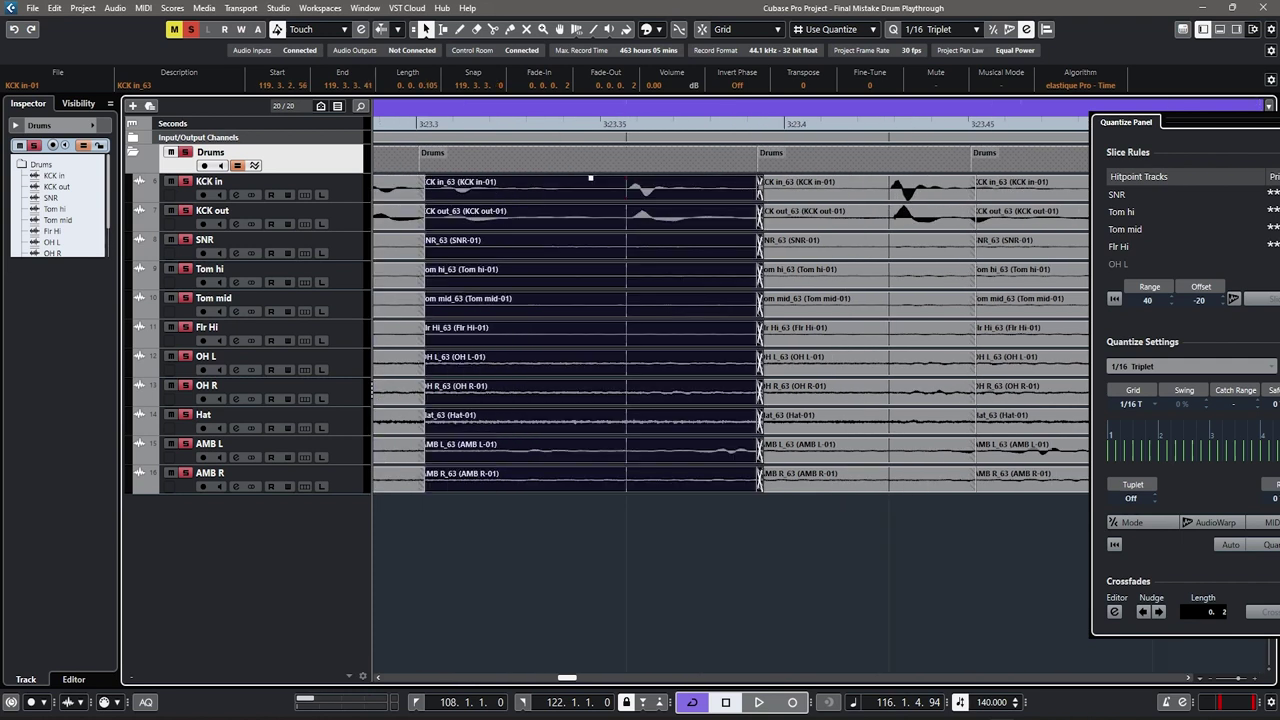
{"action": "scroll", "coordinate": [590, 178], "scroll_direction": "left", "scroll_amount": 3}
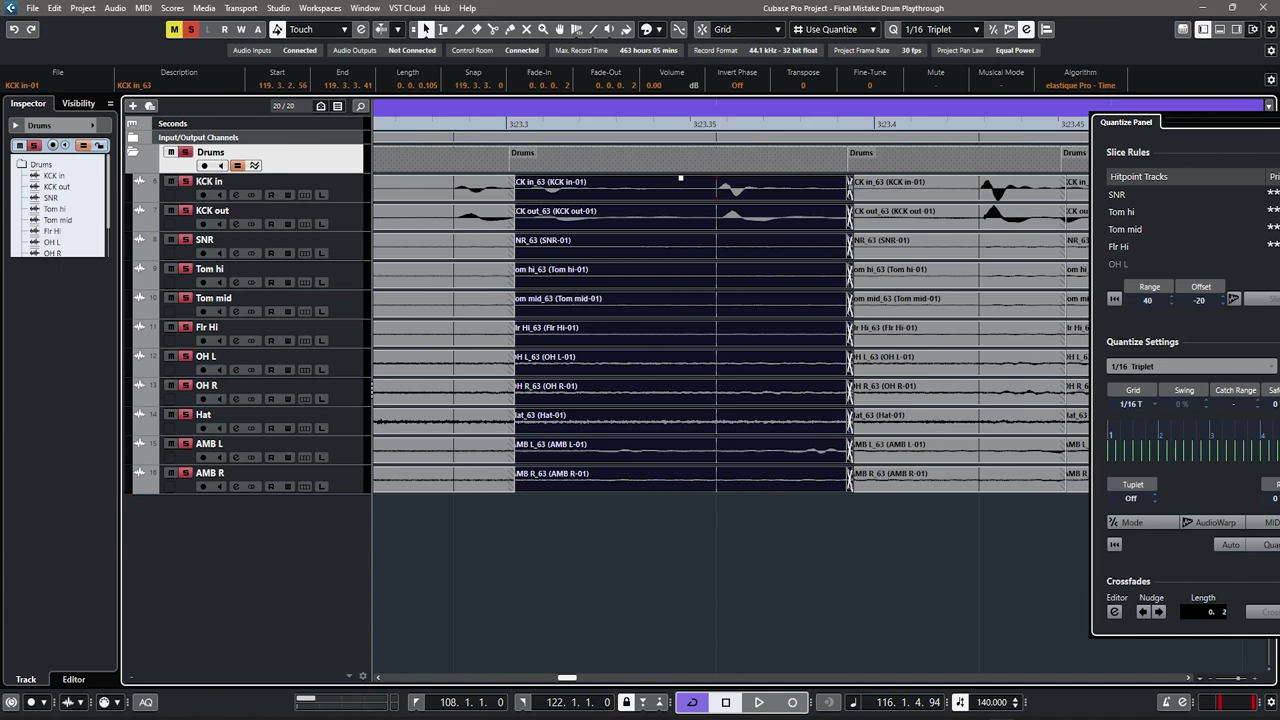
{"action": "key", "text": "h"}
{"action": "left_click", "coordinate": [530, 188]}
{"action": "left_click_drag", "start_coordinate": [563, 196], "coordinate": [753, 196]}
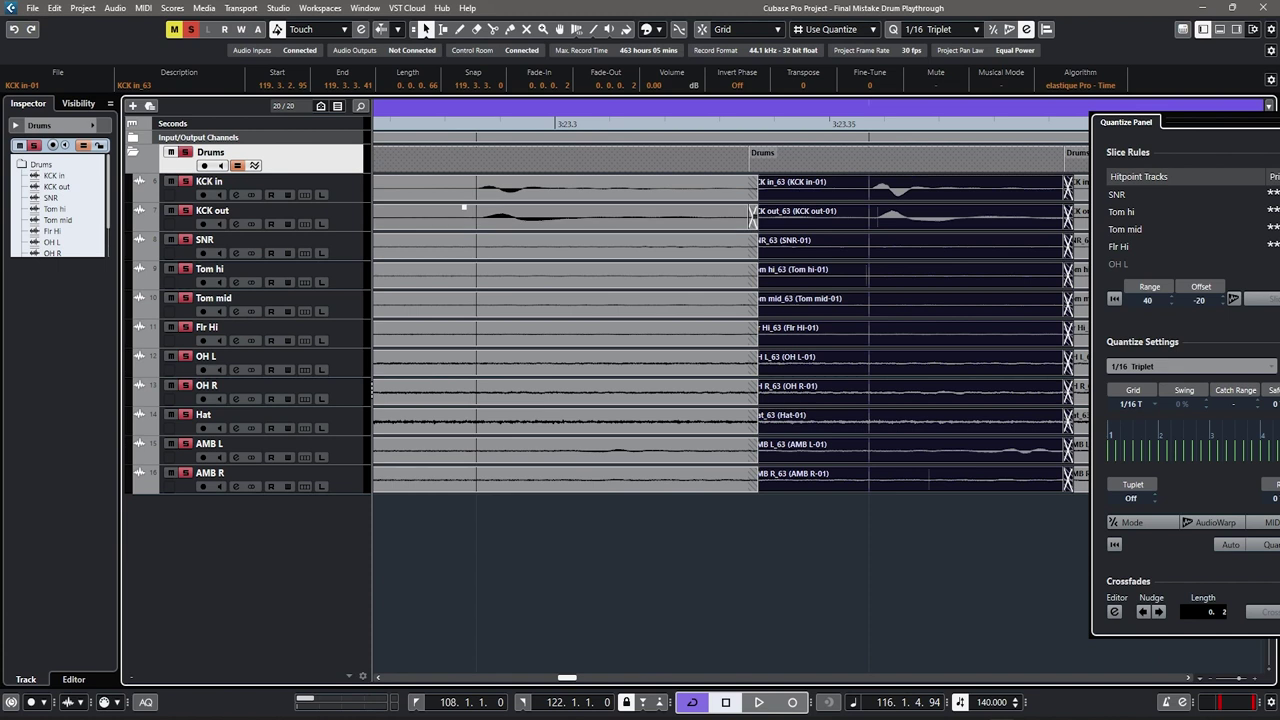
{"action": "key", "text": "ctrl+z"}
Step: Move the crossfade between the first and second fast kick slices after 119.3 to 119.3.2.89, hiding the extra kick hit
{"action": "scroll", "coordinate": [460, 212], "scroll_direction": "down", "scroll_amount": 1}
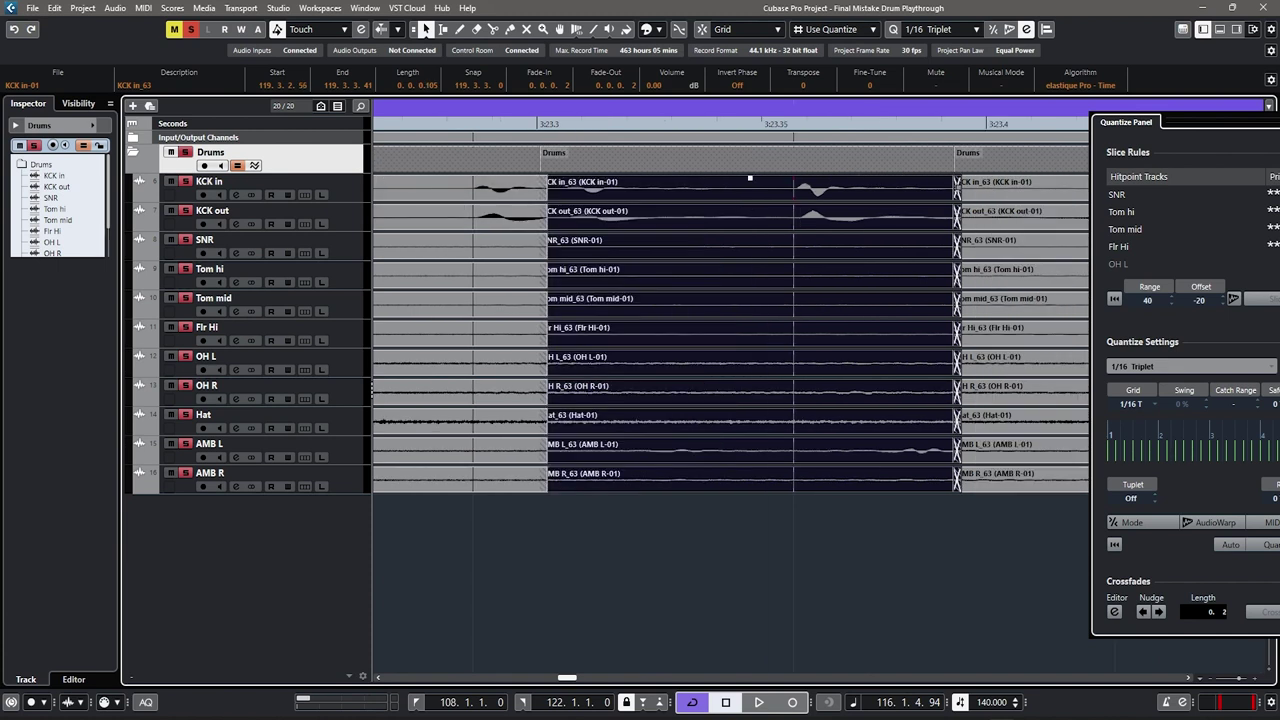
{"action": "scroll", "coordinate": [776, 330], "scroll_direction": "up", "scroll_amount": 1}
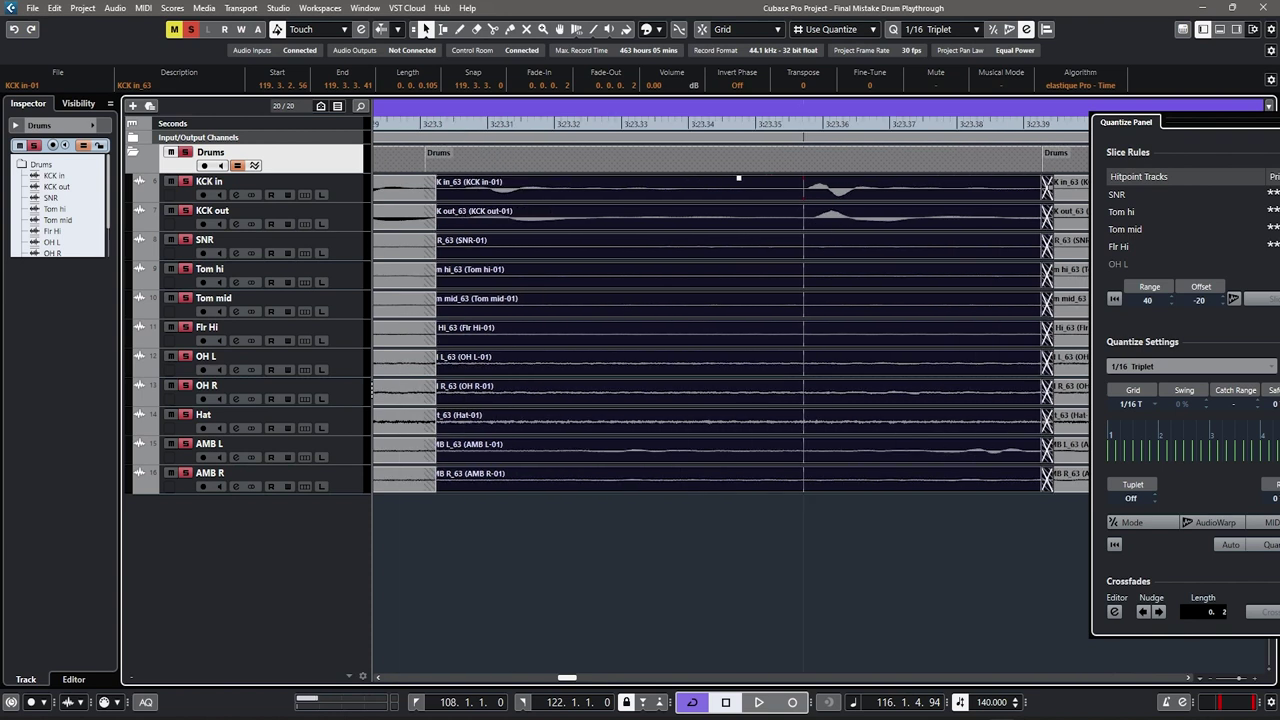
{"action": "scroll", "coordinate": [730, 330], "scroll_direction": "left", "scroll_amount": 2}
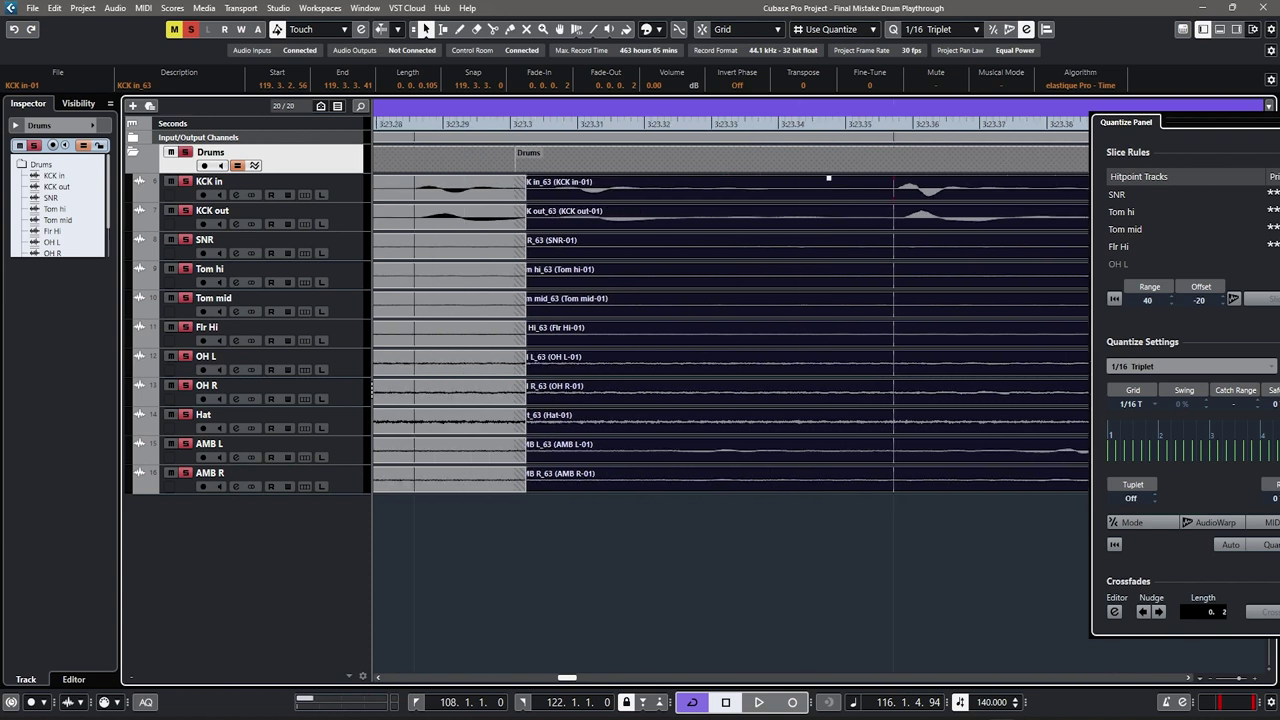
{"action": "scroll", "coordinate": [516, 216], "scroll_direction": "up", "scroll_amount": 1}
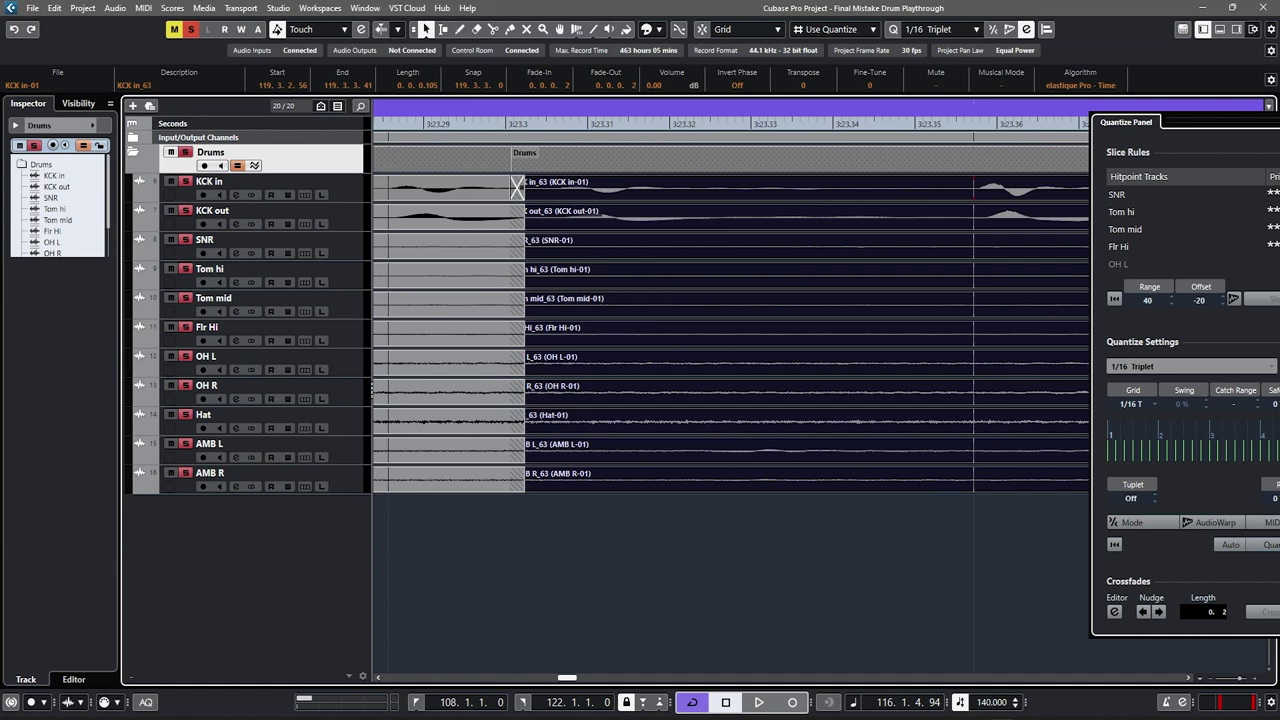
{"action": "left_click", "coordinate": [450, 192]}
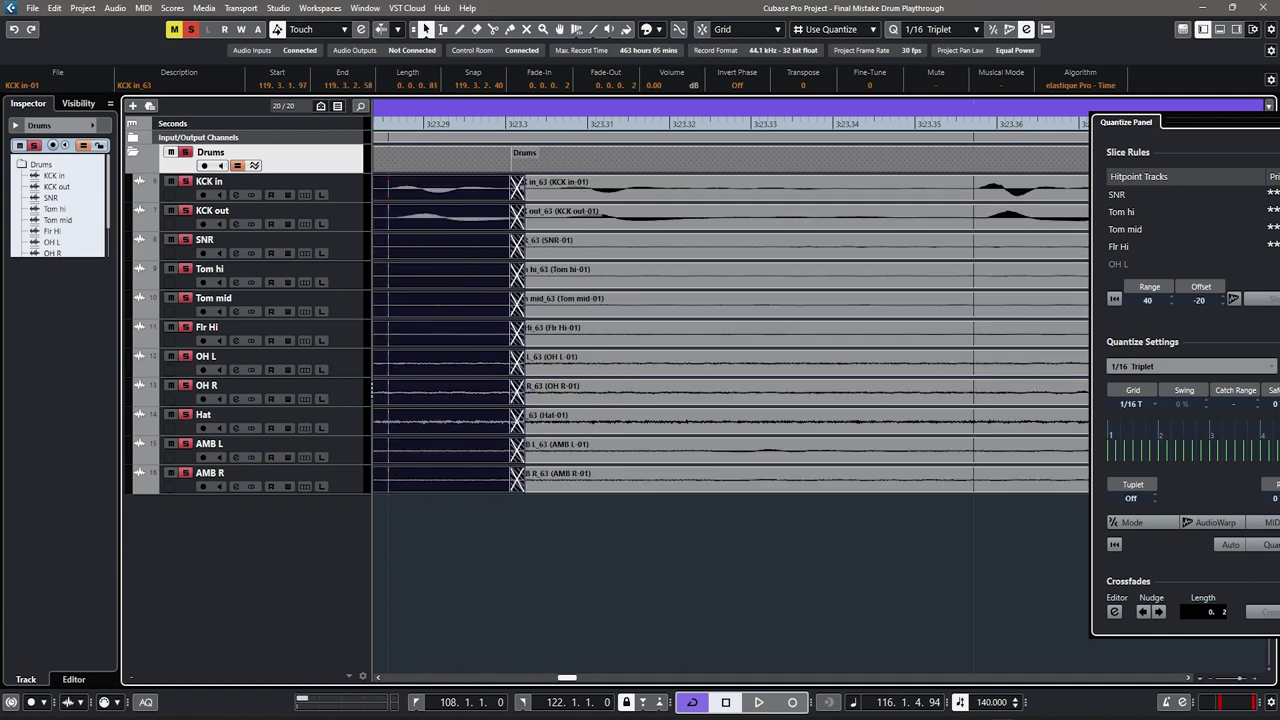
{"action": "left_click_drag", "start_coordinate": [516, 194], "coordinate": [897, 194]}
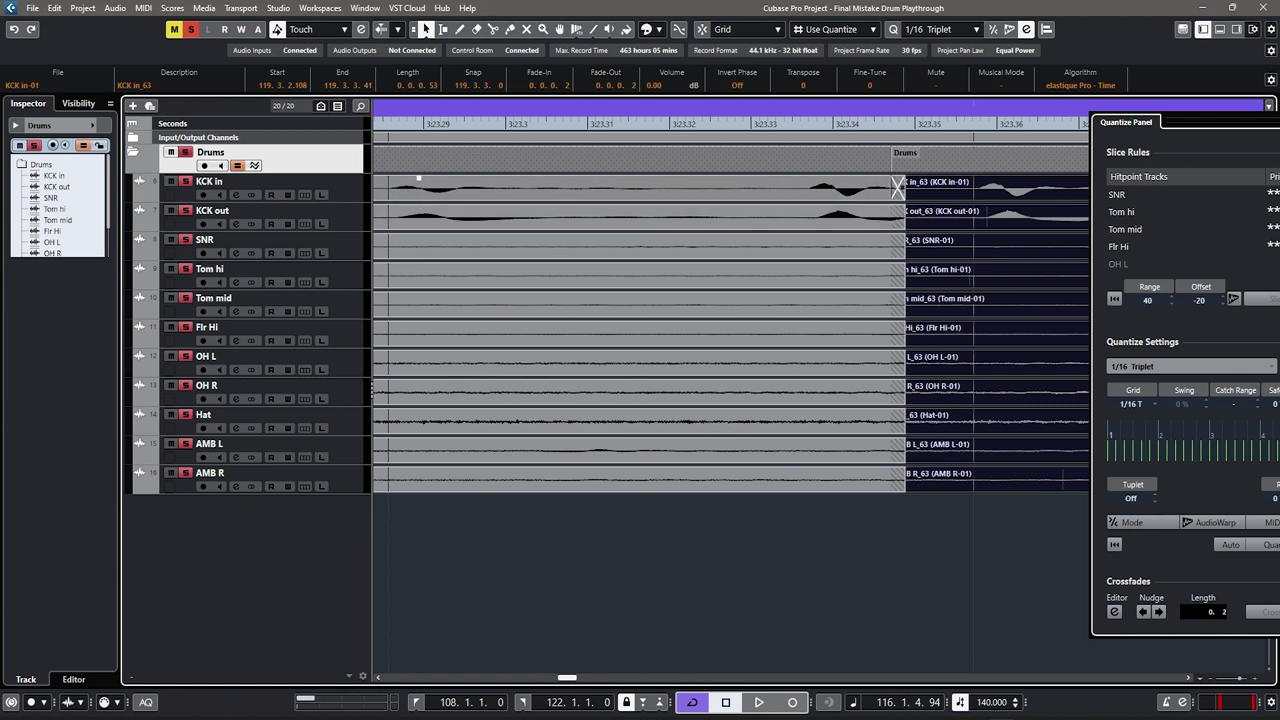
{"action": "left_click_drag", "start_coordinate": [897, 186], "coordinate": [758, 186]}
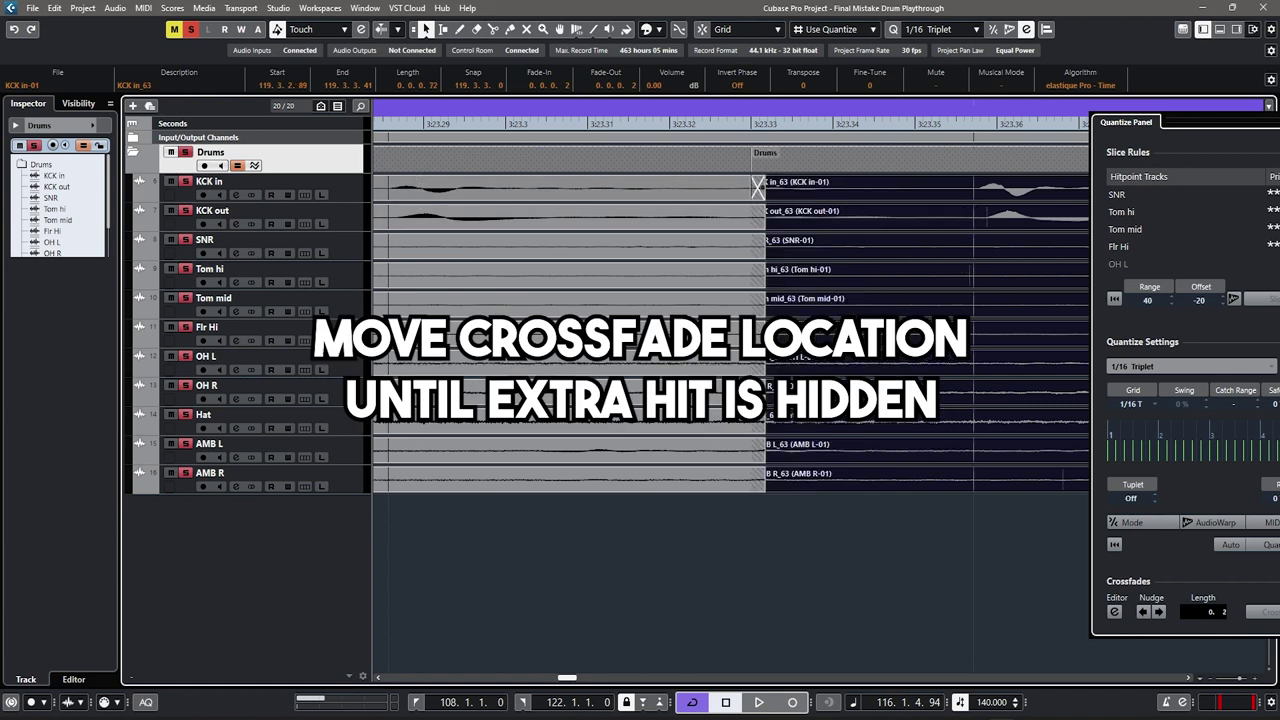
Step: Play back the fast kick slices from 119.3 through 119.4 to check the repositioned crossfade
{"action": "key", "text": "g"}
{"action": "key", "text": "g"}
{"action": "key", "text": "g"}
{"action": "key", "text": "g"}
{"action": "left_click", "coordinate": [440, 530]}
{"action": "key", "text": "space"}
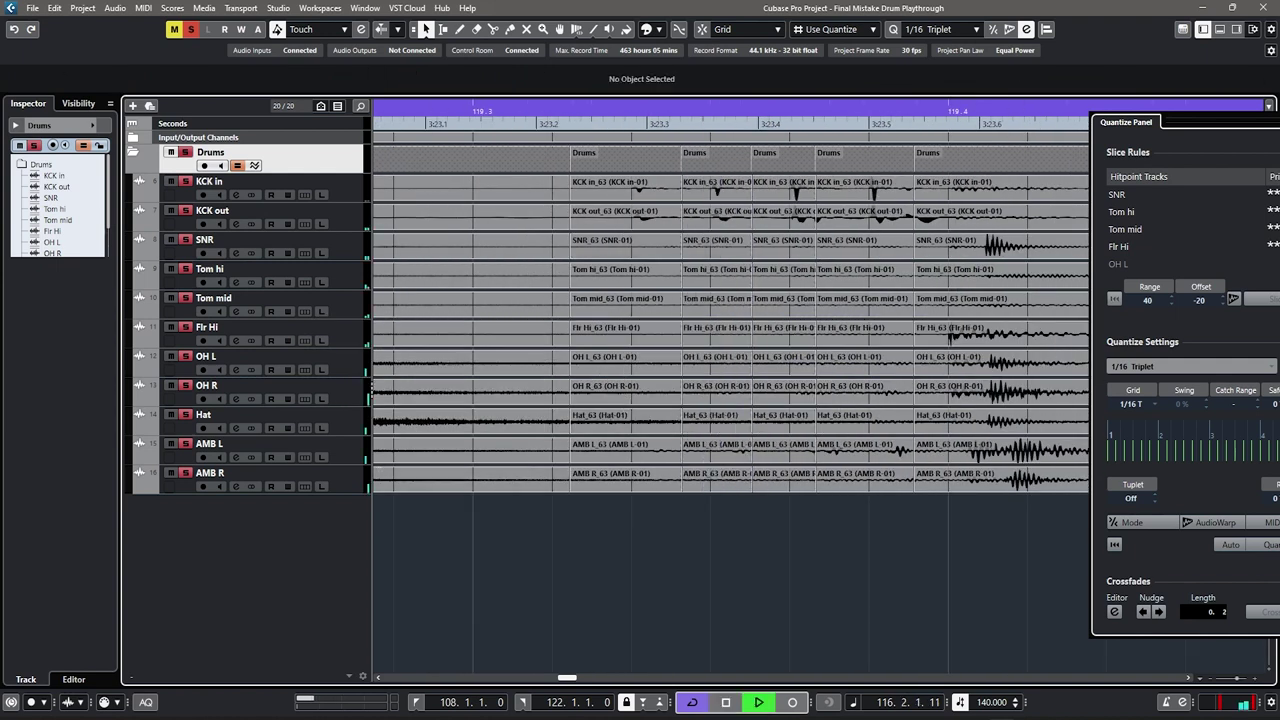
{"action": "left_click", "coordinate": [510, 124]}
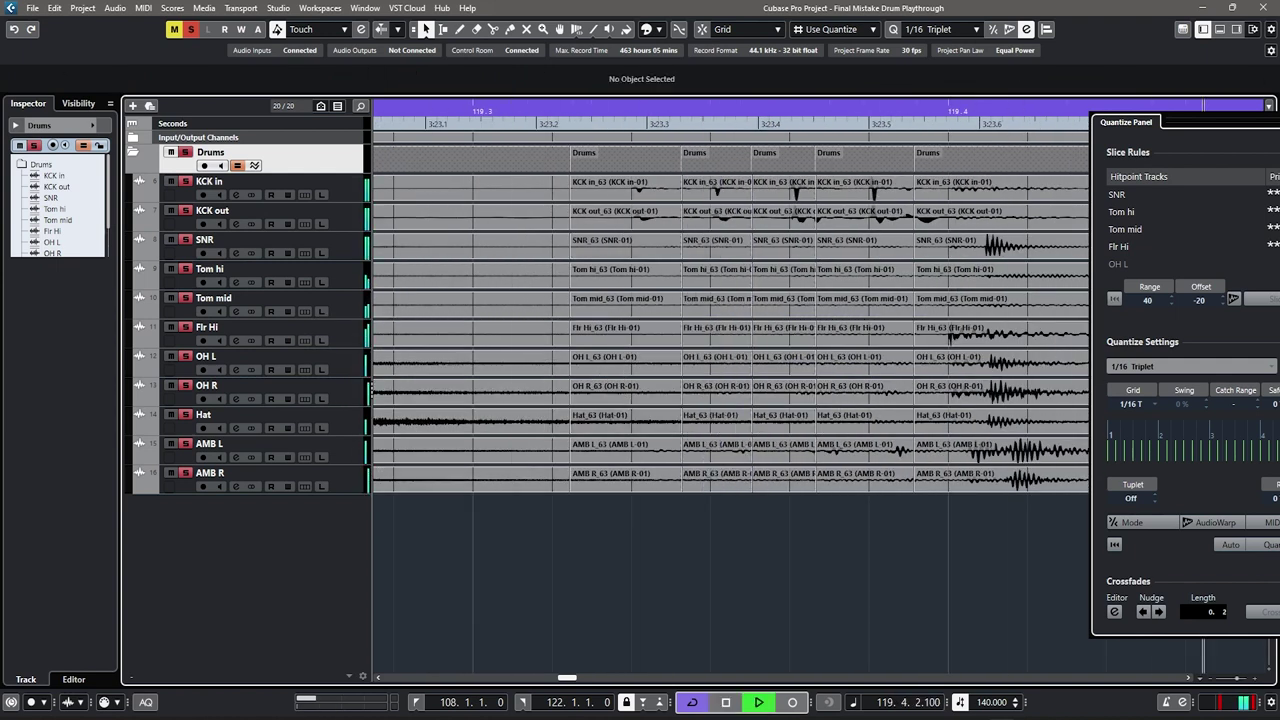
{"action": "key", "text": "space"}
Step: Move the crossfade at the start of the fourth fast kick slice after 119.3 to 119.3.4.6
{"action": "scroll", "coordinate": [602, 323], "scroll_direction": "right", "scroll_amount": 2}
{"action": "key", "text": "h"}
{"action": "key", "text": "h"}
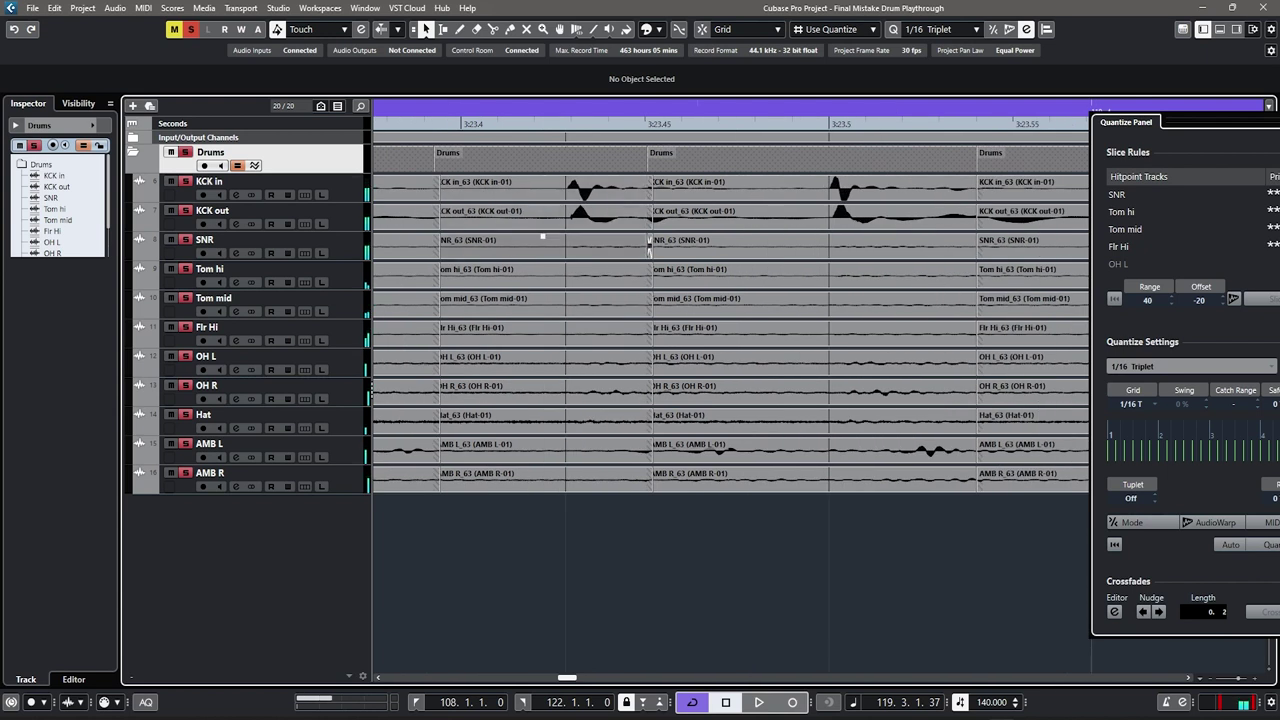
{"action": "key", "text": "h"}
{"action": "left_click", "coordinate": [931, 208]}
{"action": "left_click_drag", "start_coordinate": [631, 217], "coordinate": [887, 217]}
{"action": "key", "text": "ctrl+z"}
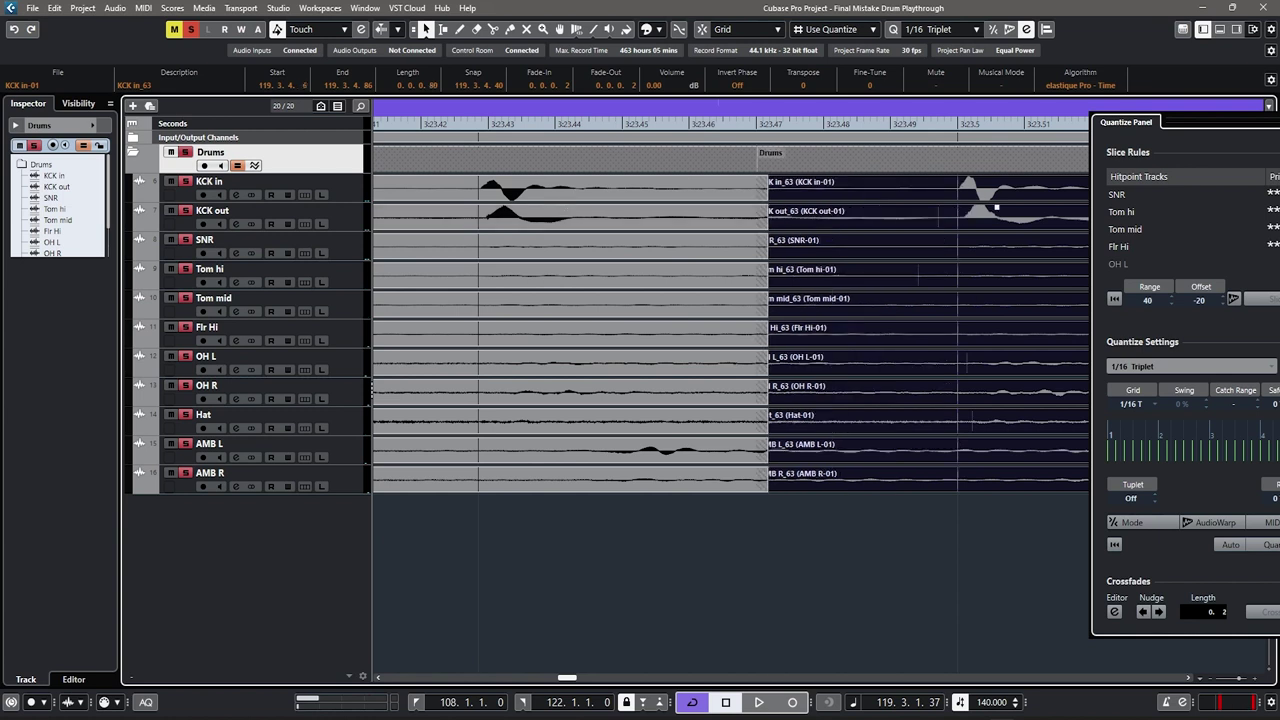
Step: Play back the transition across the third and fourth fast kick slices into 119.4
{"action": "key", "text": "g"}
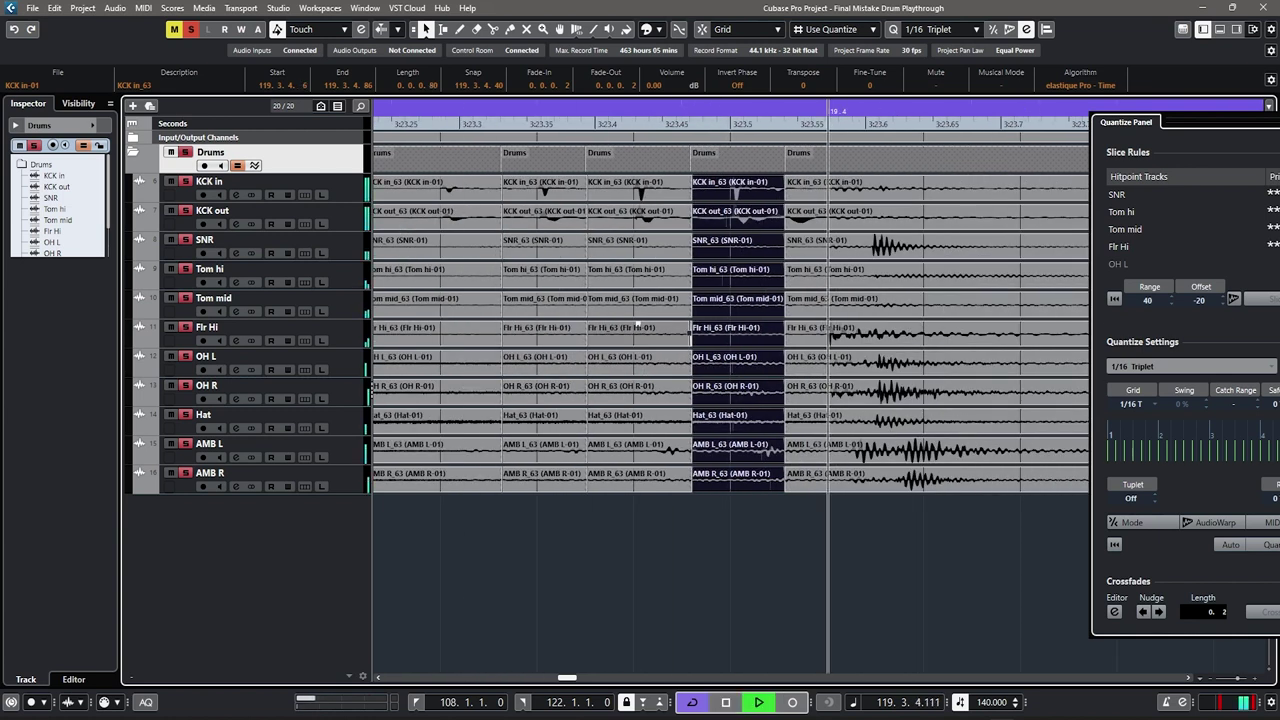
{"action": "key", "text": "g"}
{"action": "key", "text": "g"}
{"action": "key", "text": "g"}
{"action": "key", "text": "g"}
{"action": "key", "text": "h"}
{"action": "key", "text": "h"}
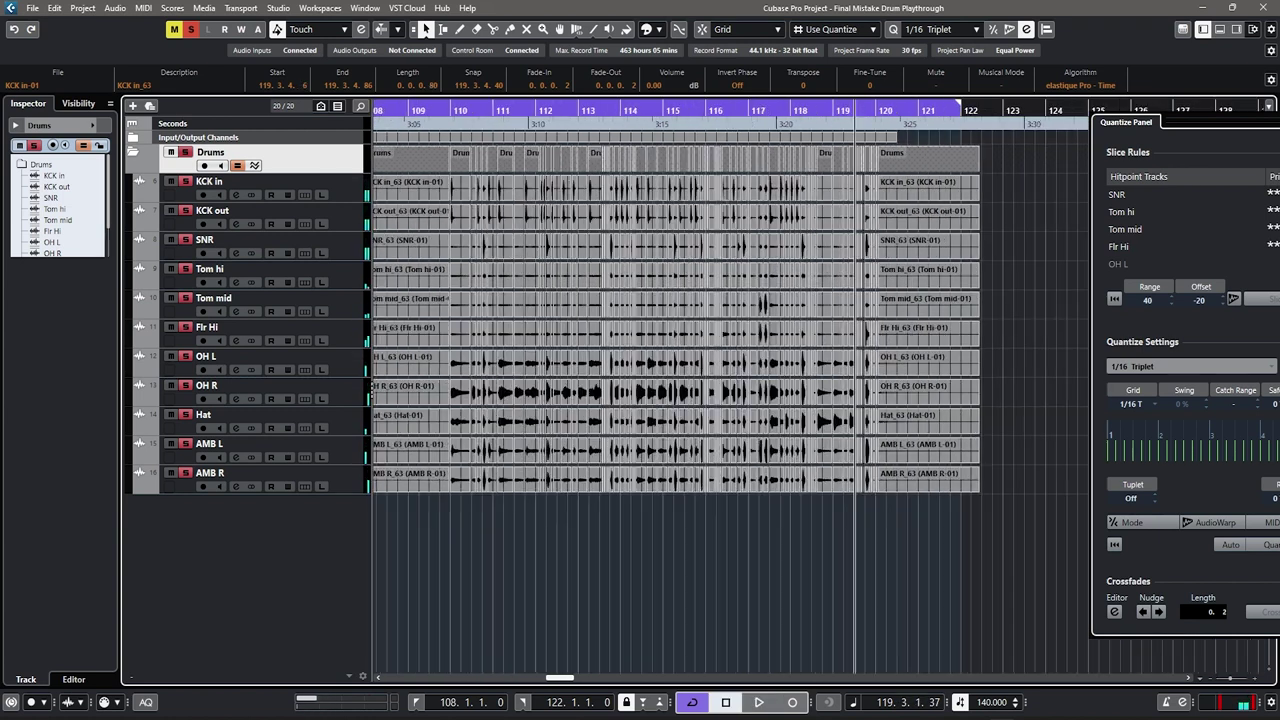
Step: Move the crossfade between the first and second fast kick slices after 113.3 forward, closer to the second kick hit
{"action": "left_click", "coordinate": [431, 560]}
{"action": "key", "text": "g"}
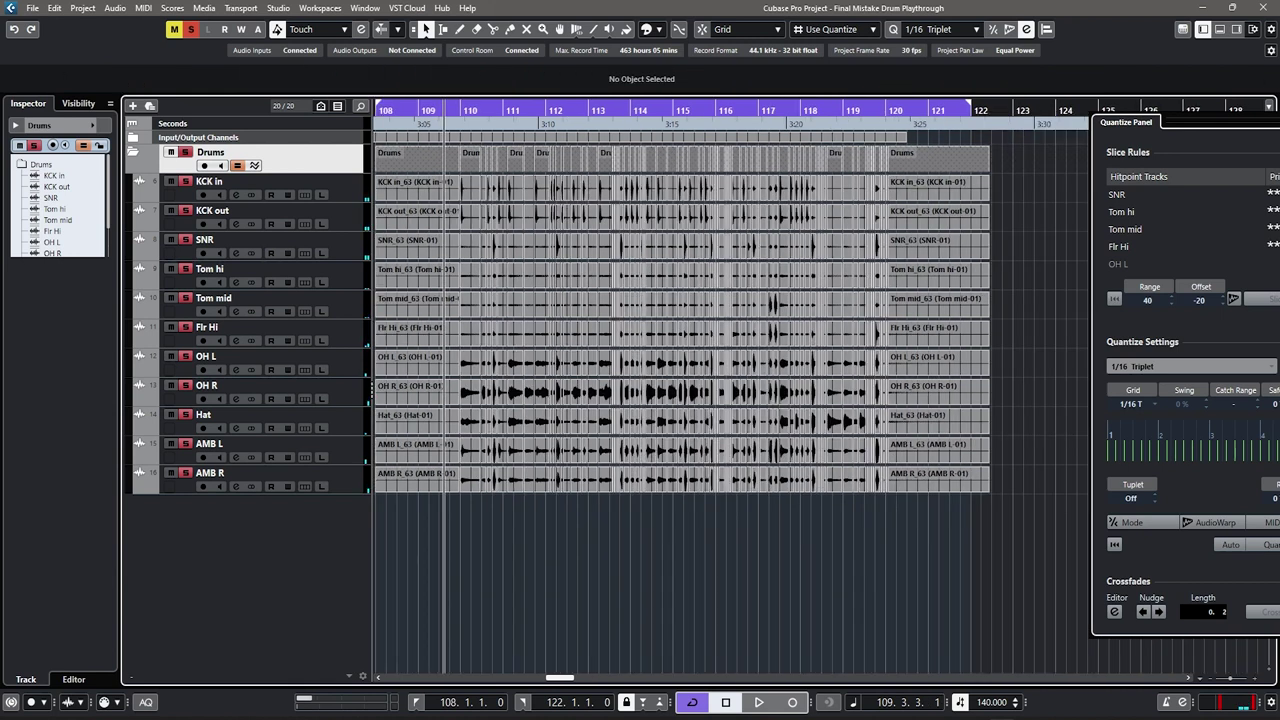
{"action": "key", "text": "space"}
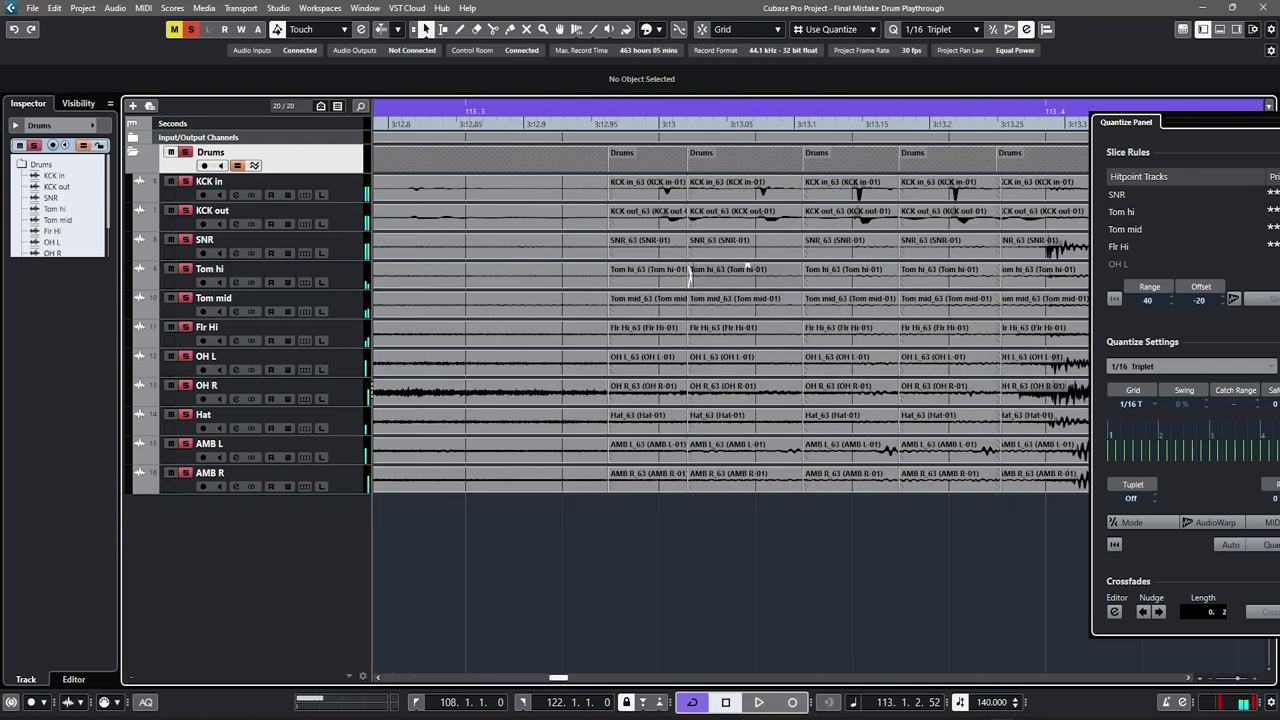
{"action": "scroll", "coordinate": [689, 278], "scroll_direction": "right", "scroll_amount": 1}
{"action": "left_click", "coordinate": [657, 208]}
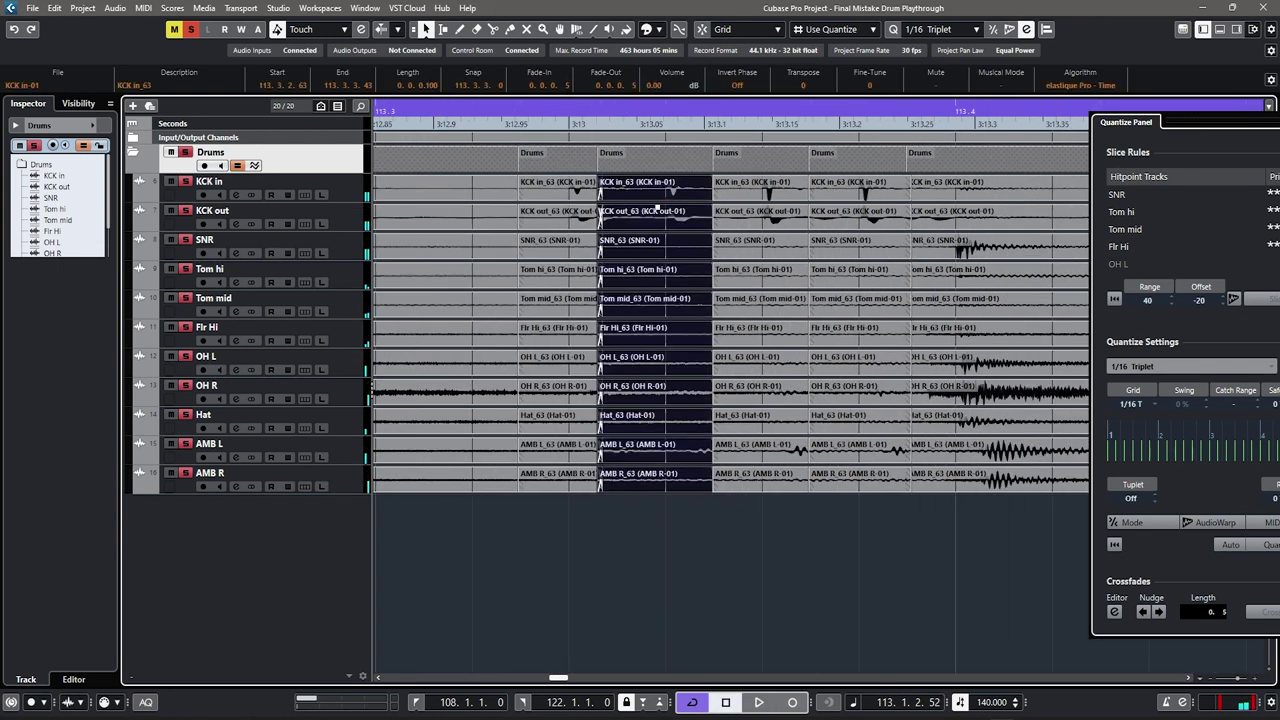
{"action": "key", "text": "h"}
{"action": "key", "text": "h"}
{"action": "left_click_drag", "start_coordinate": [548, 218], "coordinate": [661, 218]}
Step: Play back the fast kicks after 113.3 into bar 114 and stop playback
{"action": "key", "text": "space"}
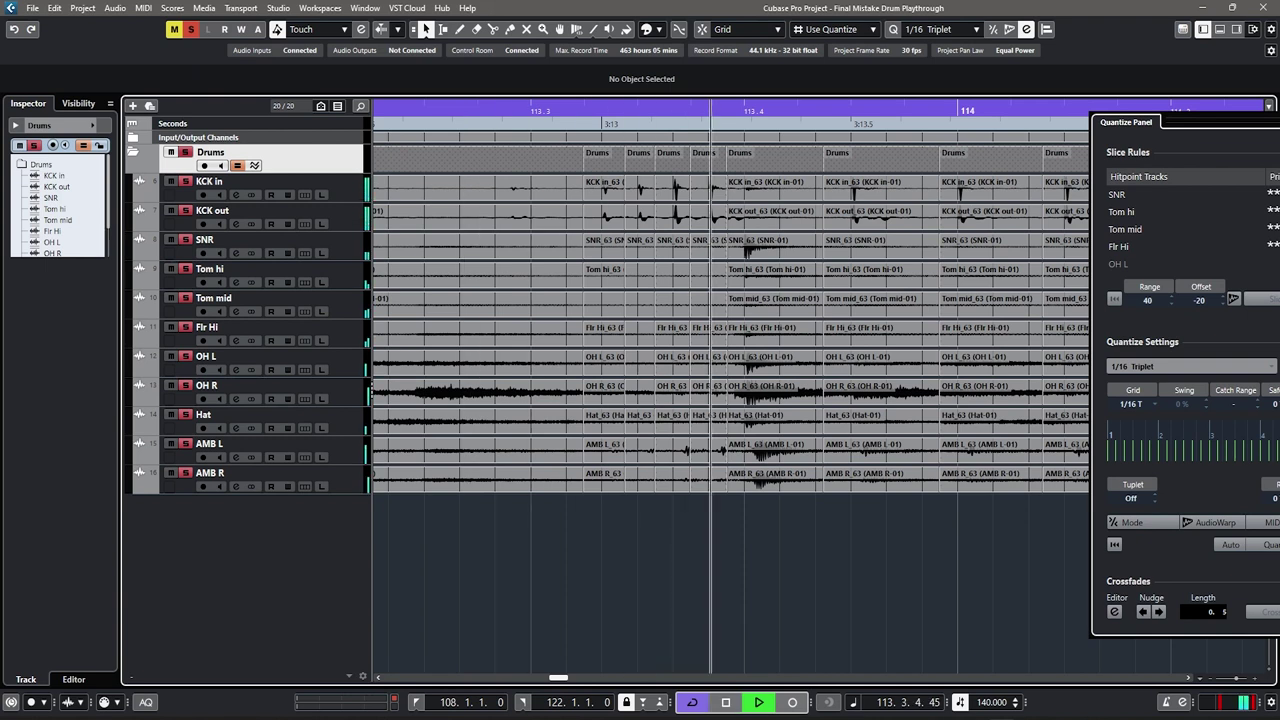
{"action": "scroll", "coordinate": [730, 385], "scroll_direction": "right", "scroll_amount": 1}
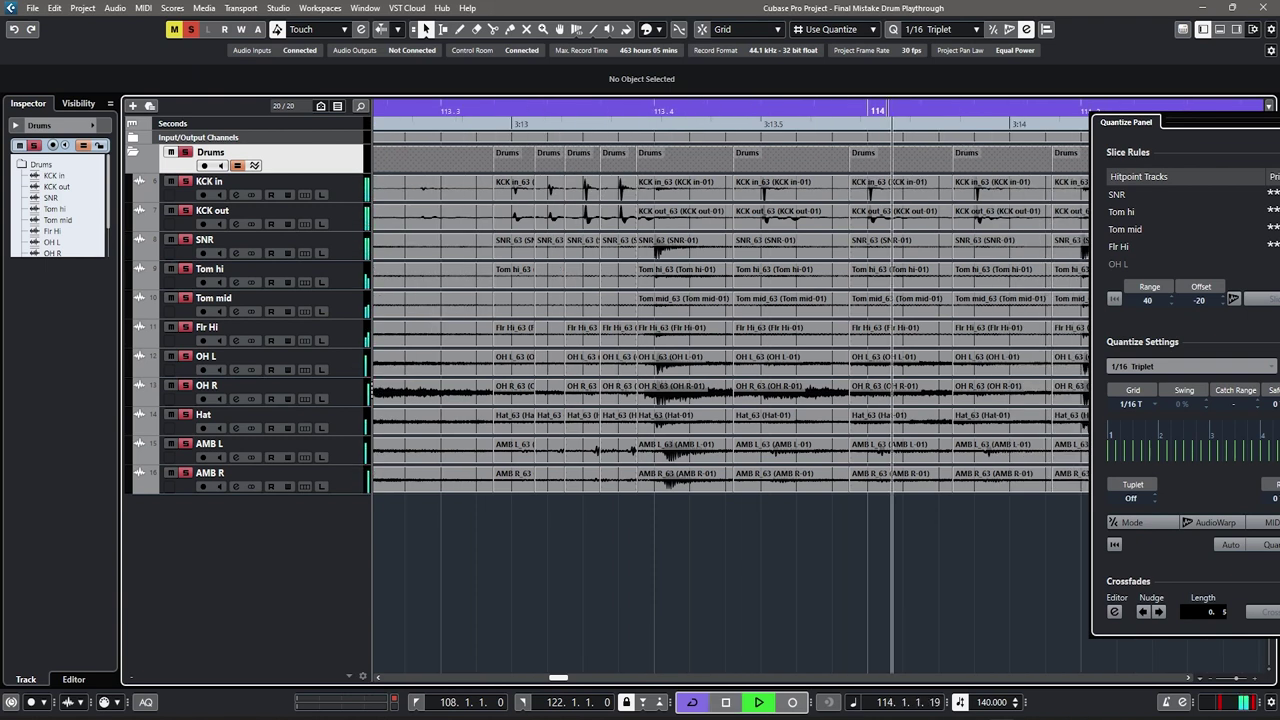
{"action": "key", "text": "g"}
{"action": "key", "text": "g"}
{"action": "key", "text": "g"}
{"action": "key", "text": "g"}
{"action": "key", "text": "g"}
{"action": "key", "text": "space"}
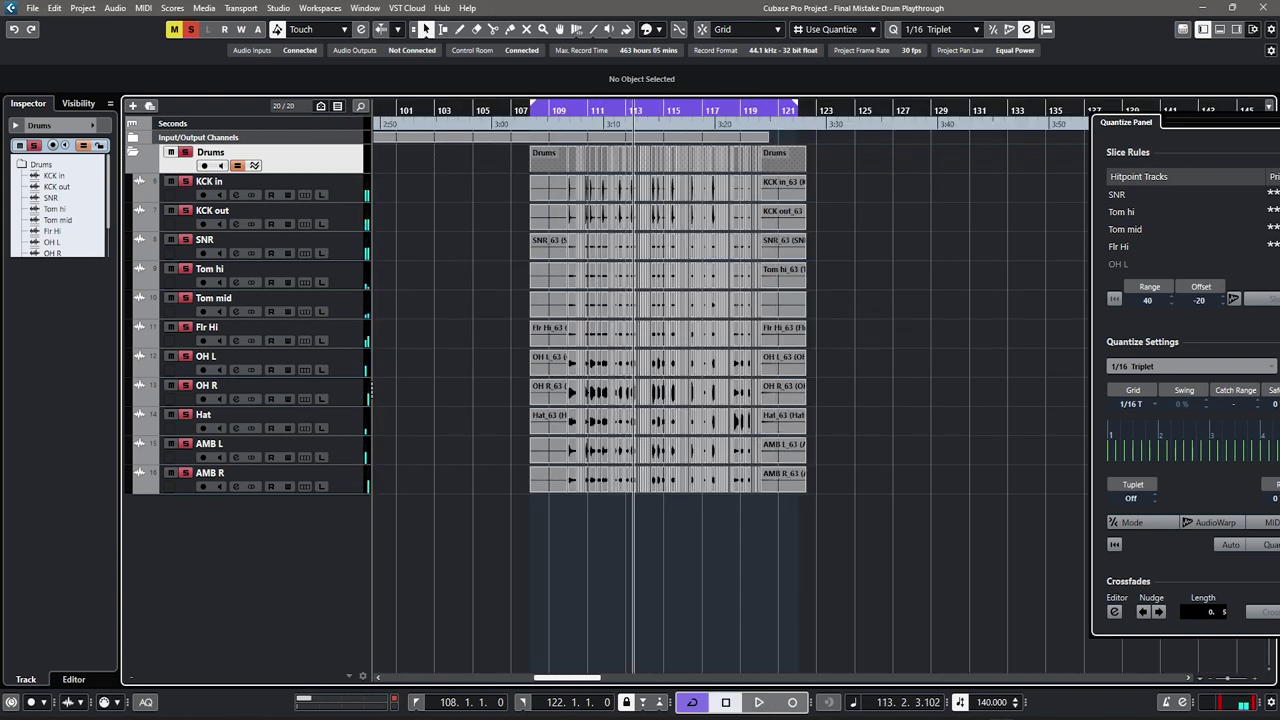
{"action": "key", "text": "h"}
{"action": "scroll", "coordinate": [730, 385], "scroll_direction": "right", "scroll_amount": 1}
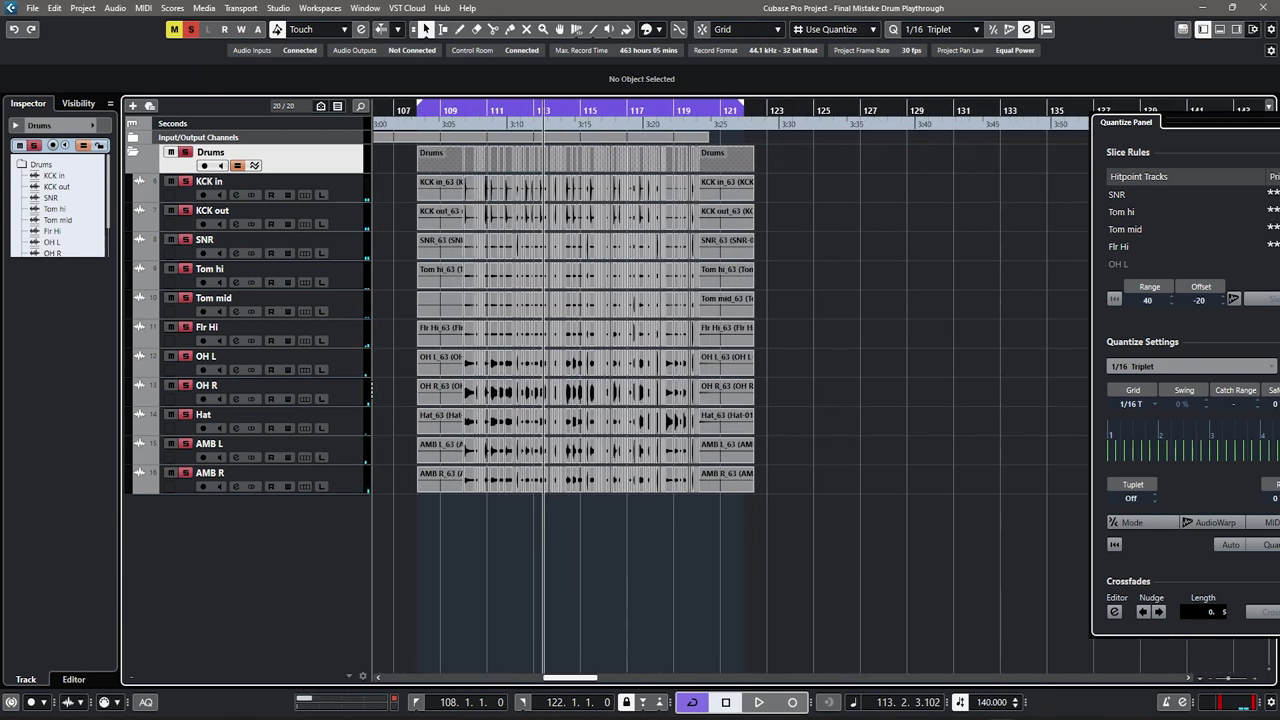
{"action": "key", "text": "h"}
{"action": "key", "text": "h"}
{"action": "key", "text": "h"}
{"action": "scroll", "coordinate": [730, 385], "scroll_direction": "left", "scroll_amount": 1}
{"action": "key", "text": "g"}
{"action": "key", "text": "g"}
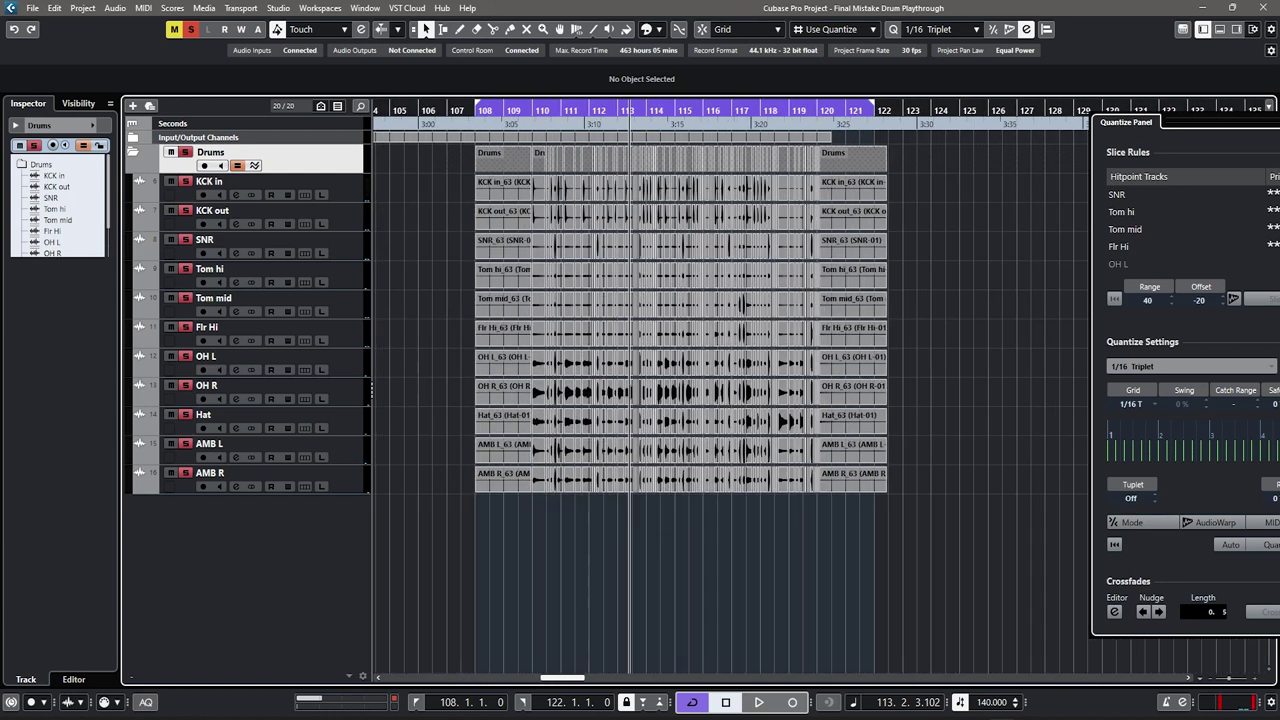
{"action": "scroll", "coordinate": [730, 385], "scroll_direction": "right", "scroll_amount": 1}
{"action": "scroll", "coordinate": [730, 385], "scroll_direction": "left", "scroll_amount": 1}
Step: Duplicate the Final Comp track version for all drum tracks from KCK in to AMB R and name it Final Edit
{"action": "key", "text": "Down"}
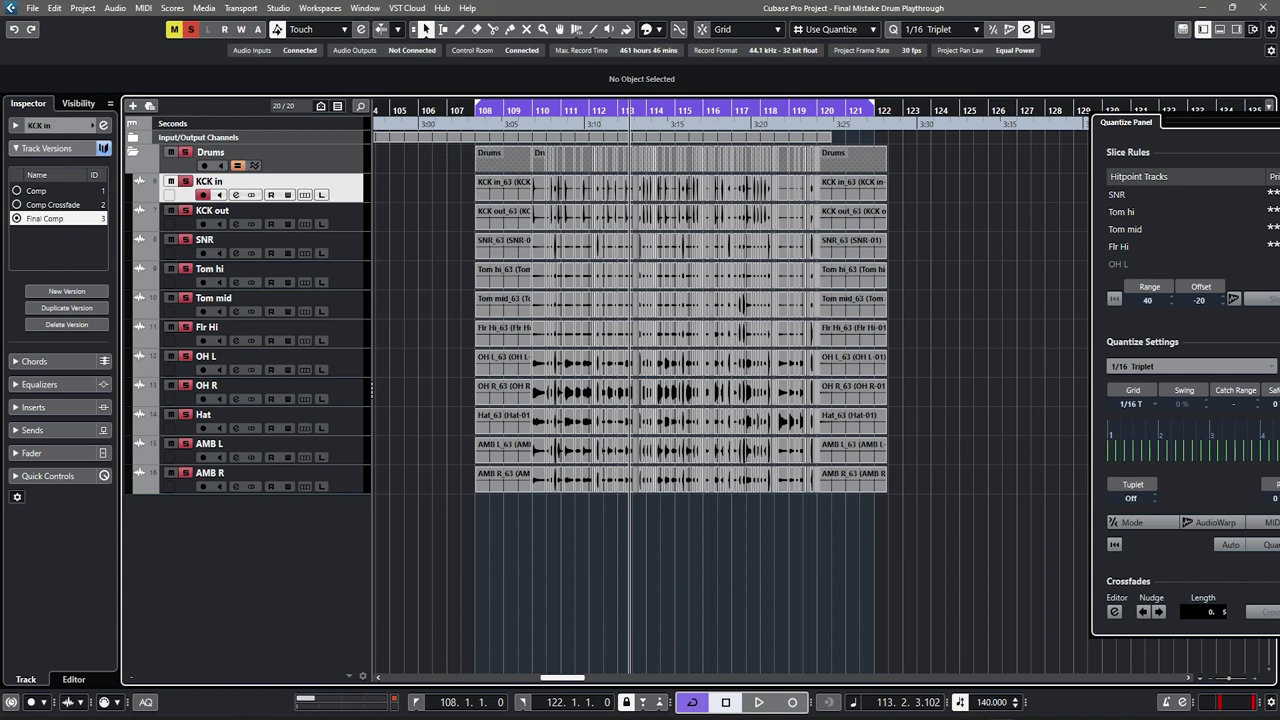
{"action": "left_click", "coordinate": [260, 473], "text": "shift"}
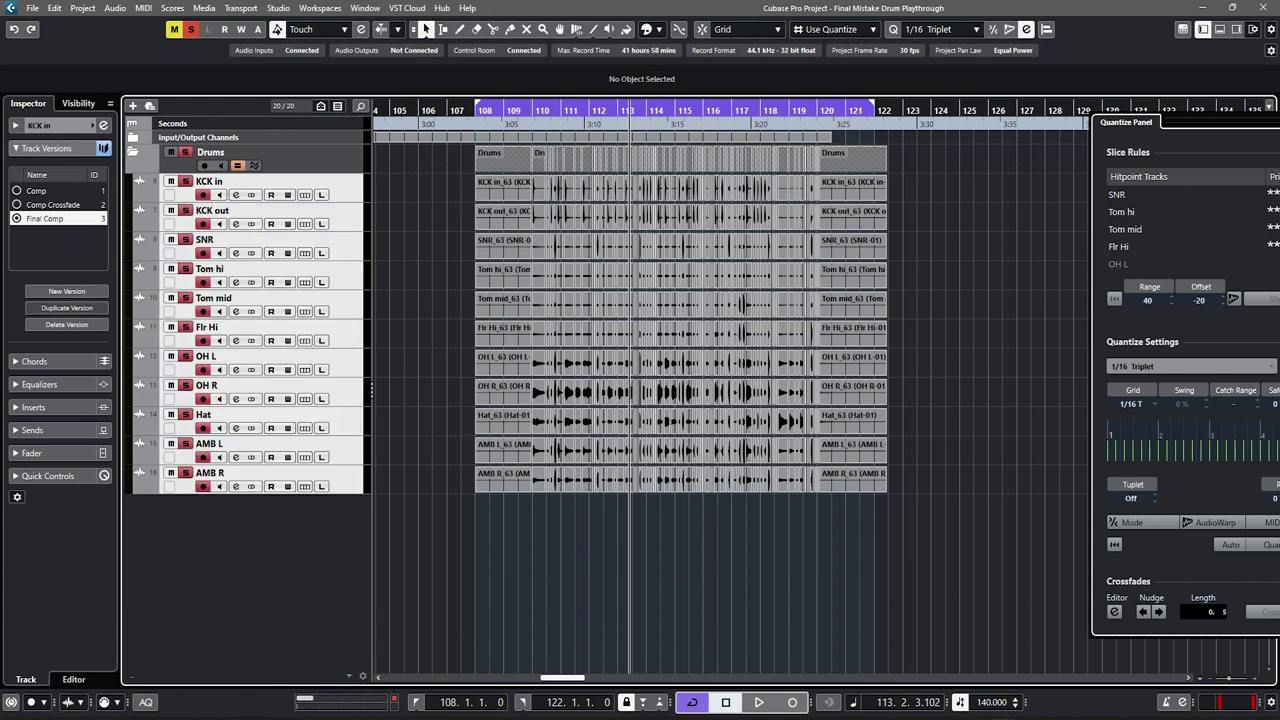
{"action": "left_click", "coordinate": [67, 308]}
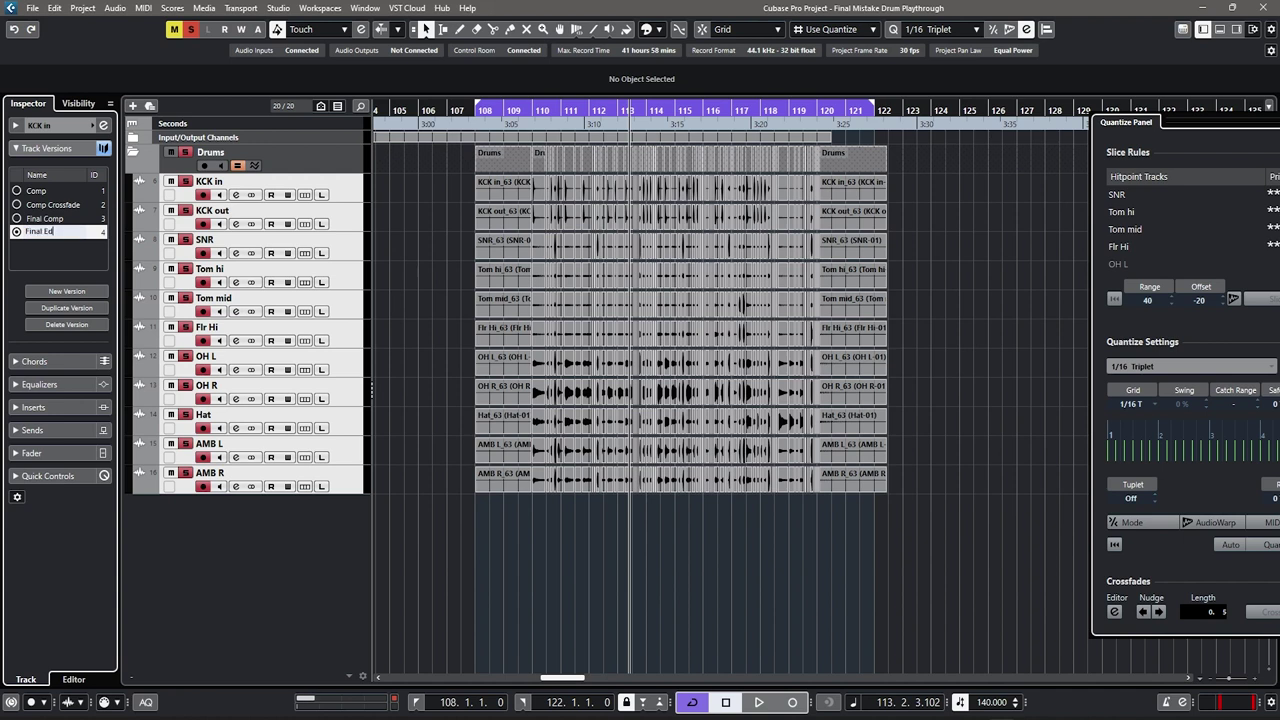
Step: Bounce all slices on the drum tracks, replacing the existing events, and close the Quantize Panel
{"action": "left_click_drag", "start_coordinate": [970, 576], "coordinate": [483, 192]}
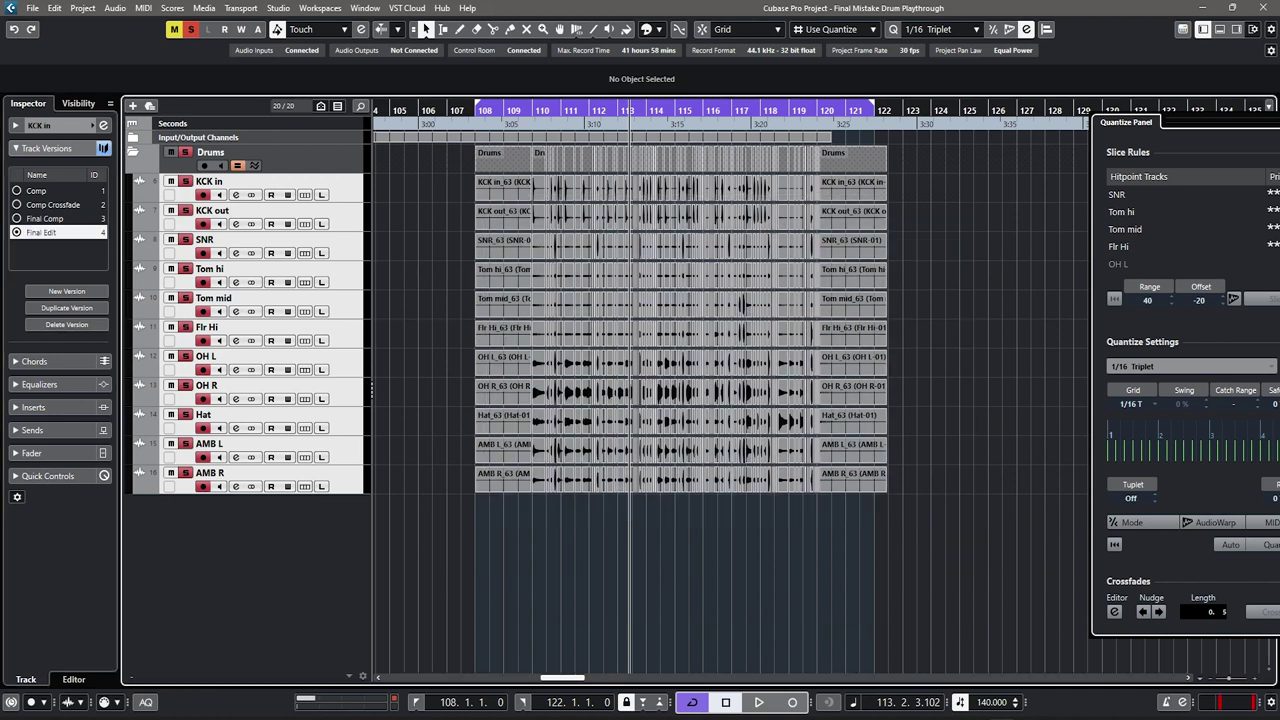
{"action": "key", "text": "ctrl+b"}
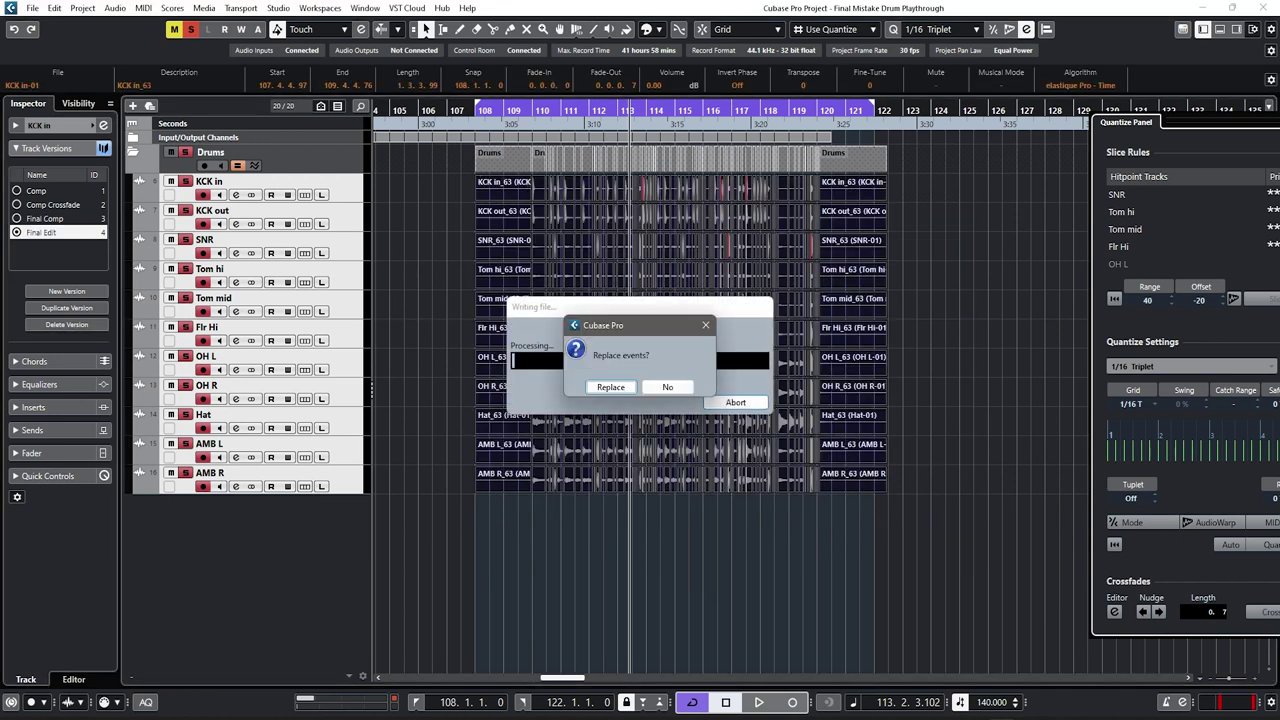
{"action": "key", "text": "Return"}
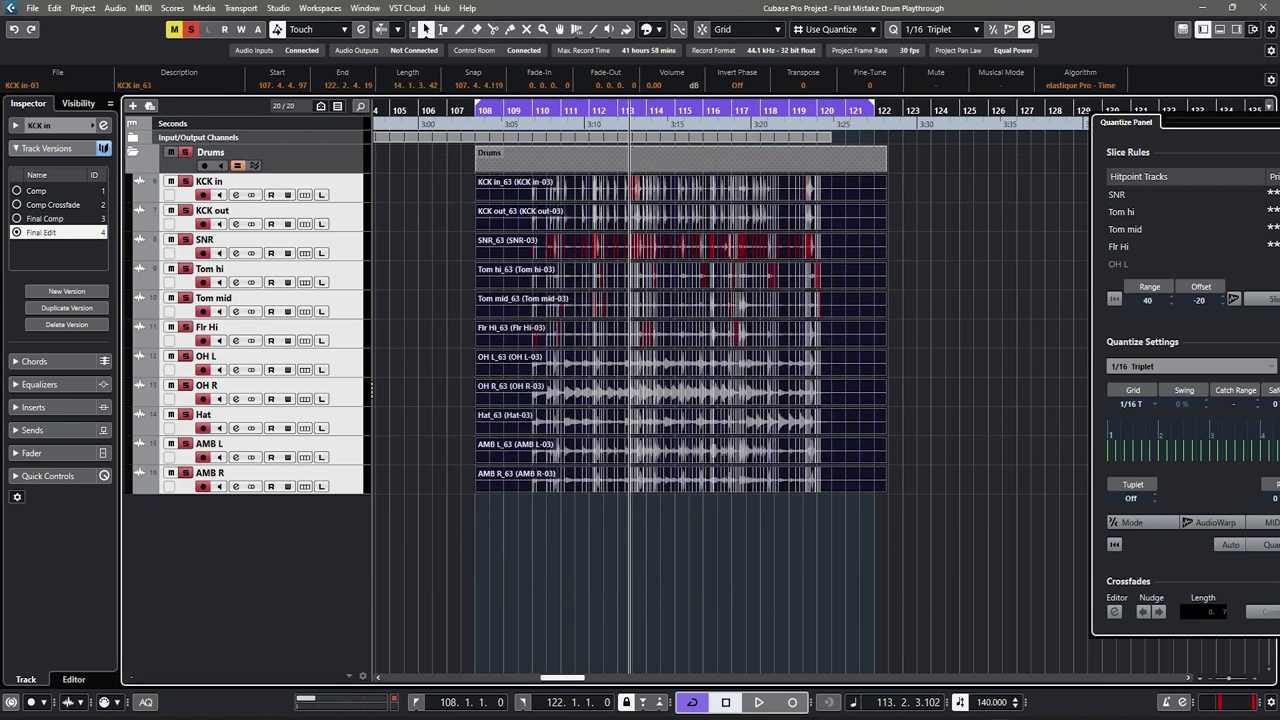
{"action": "left_click", "coordinate": [631, 560]}
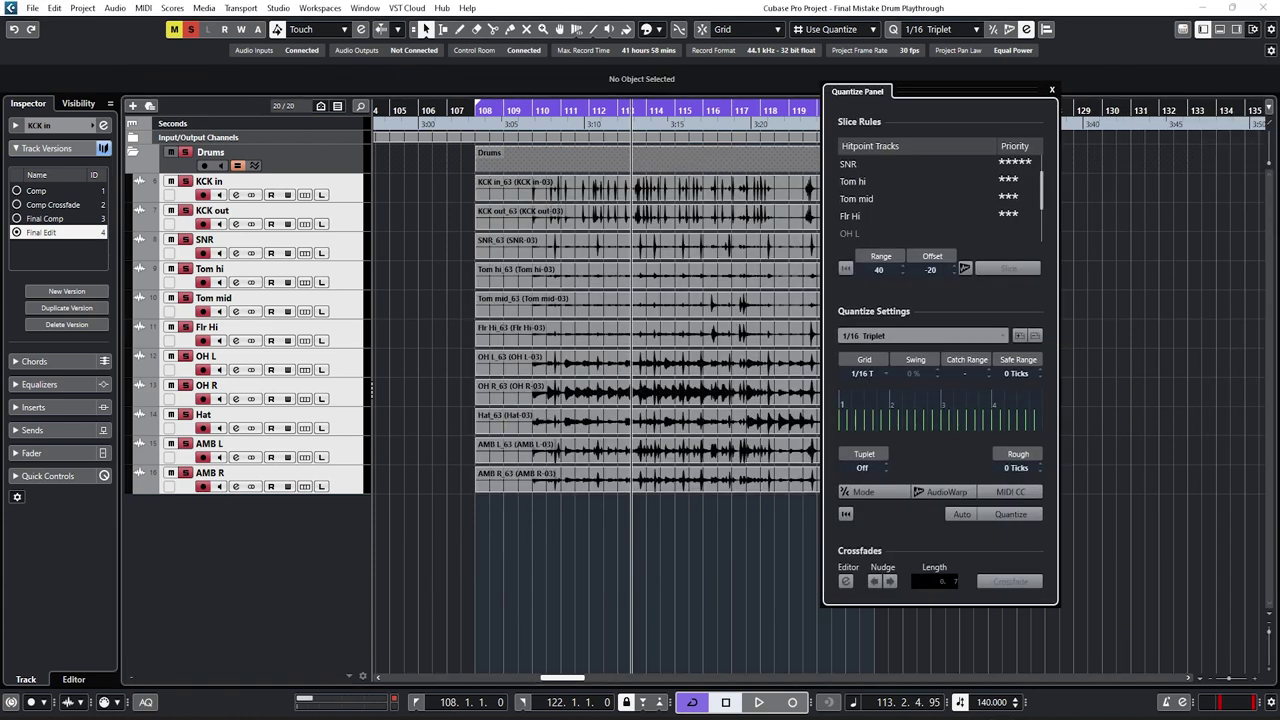
{"action": "key", "text": "Escape"}
Step: Set the quantize preset to 1/32 Triplet and examine the bounced kick and snare hits against the grid around bar 112
{"action": "scroll", "coordinate": [575, 560], "scroll_direction": "up", "scroll_amount": 6}
{"action": "left_click", "coordinate": [537, 560]}
{"action": "key", "text": "h"}
{"action": "key", "text": "h"}
{"action": "key", "text": "h"}
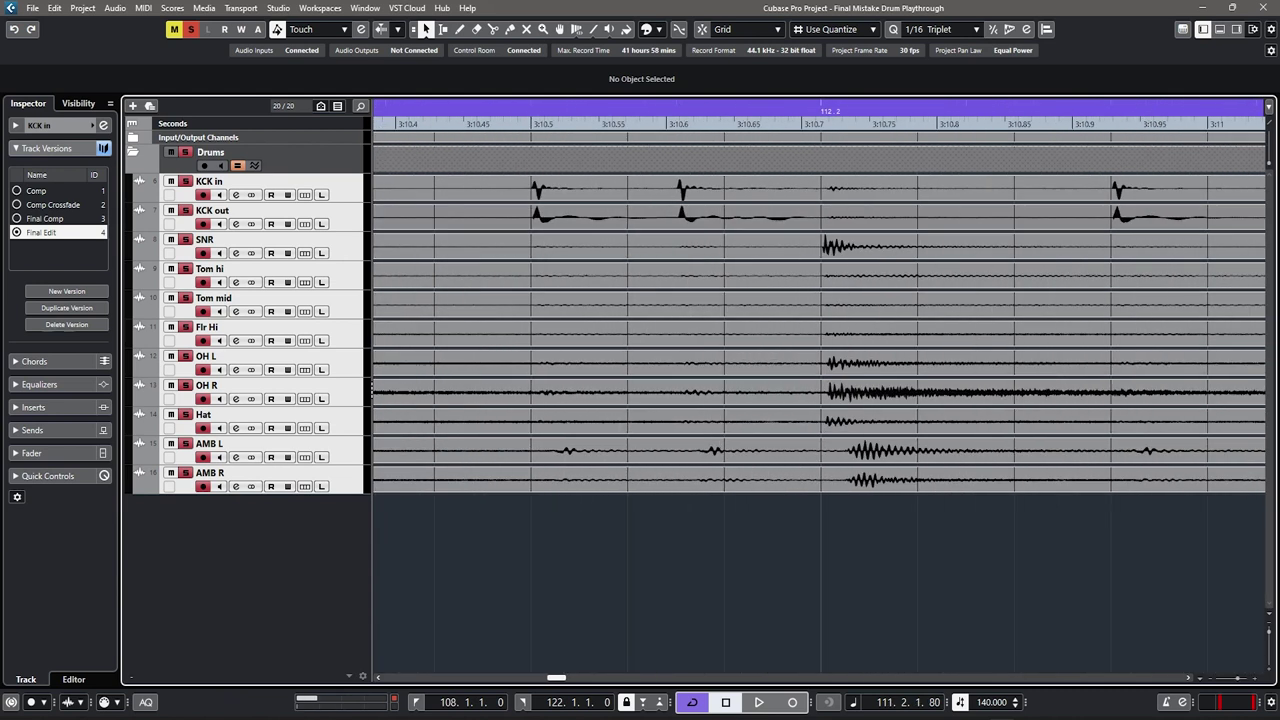
{"action": "scroll", "coordinate": [667, 560], "scroll_direction": "down", "scroll_amount": 3}
{"action": "scroll", "coordinate": [667, 560], "scroll_direction": "left", "scroll_amount": 5}
{"action": "scroll", "coordinate": [667, 560], "scroll_direction": "up", "scroll_amount": 3}
{"action": "scroll", "coordinate": [667, 560], "scroll_direction": "down", "scroll_amount": 3}
{"action": "scroll", "coordinate": [667, 560], "scroll_direction": "left", "scroll_amount": 2}
{"action": "scroll", "coordinate": [667, 560], "scroll_direction": "up", "scroll_amount": 4}
Step: Play back the bounced drum tracks through bar 119 while checking their waveforms along the whole recording
{"action": "key", "text": "g"}
{"action": "key", "text": "g"}
{"action": "key", "text": "g"}
{"action": "key", "text": "g"}
{"action": "key", "text": "g"}
{"action": "key", "text": "g"}
{"action": "key", "text": "space"}
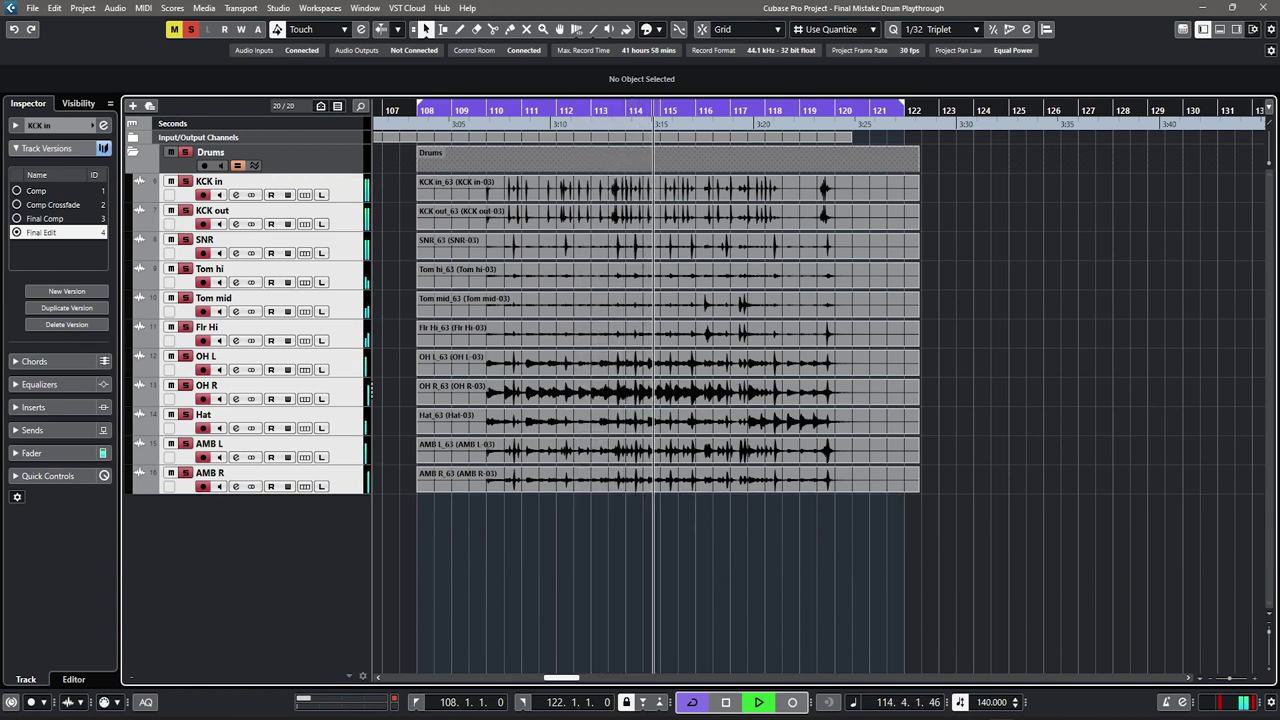
{"action": "key", "text": "g"}
{"action": "key", "text": "g"}
{"action": "key", "text": "h"}
{"action": "key", "text": "h"}
{"action": "key", "text": "h"}
{"action": "key", "text": "h"}
{"action": "key", "text": "g"}
{"action": "key", "text": "g"}
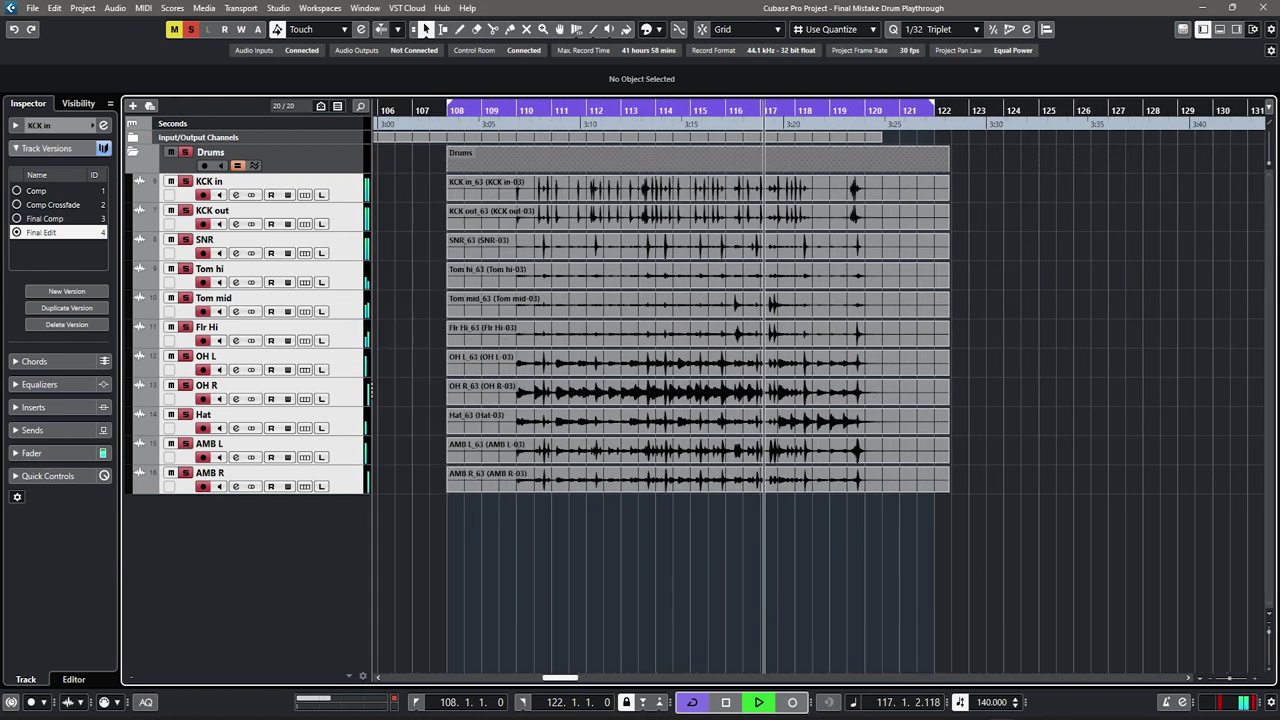
{"action": "key", "text": "g"}
{"action": "key", "text": "g"}
{"action": "key", "text": "h"}
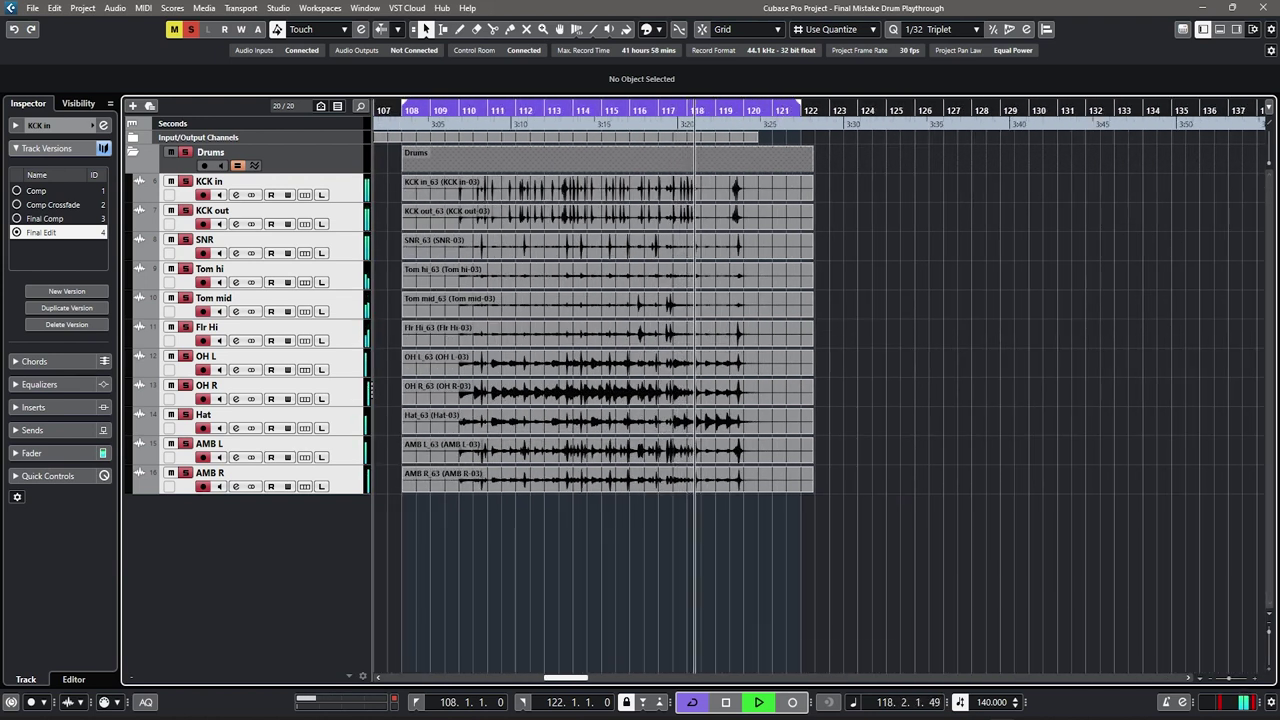
{"action": "right_click", "coordinate": [703, 503]}
{"action": "left_click", "coordinate": [703, 503]}
{"action": "key", "text": "g"}
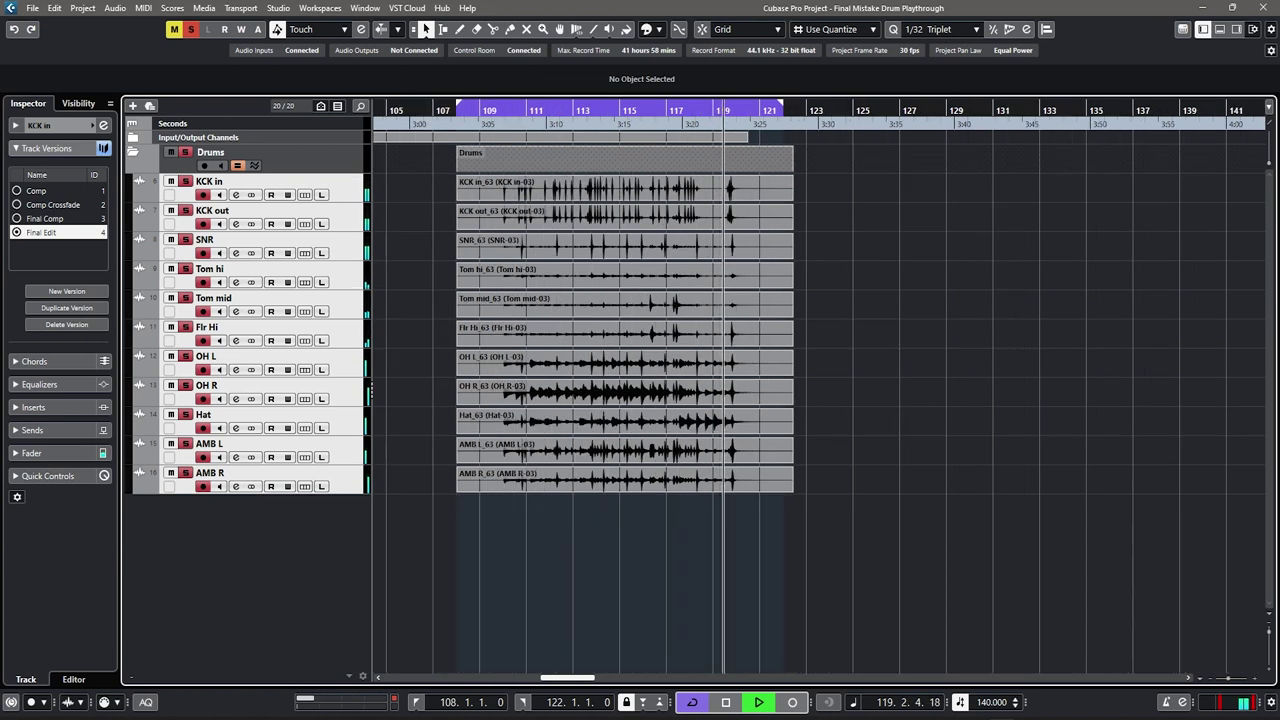
{"action": "key", "text": "h"}
{"action": "key", "text": "h"}
{"action": "key", "text": "h"}
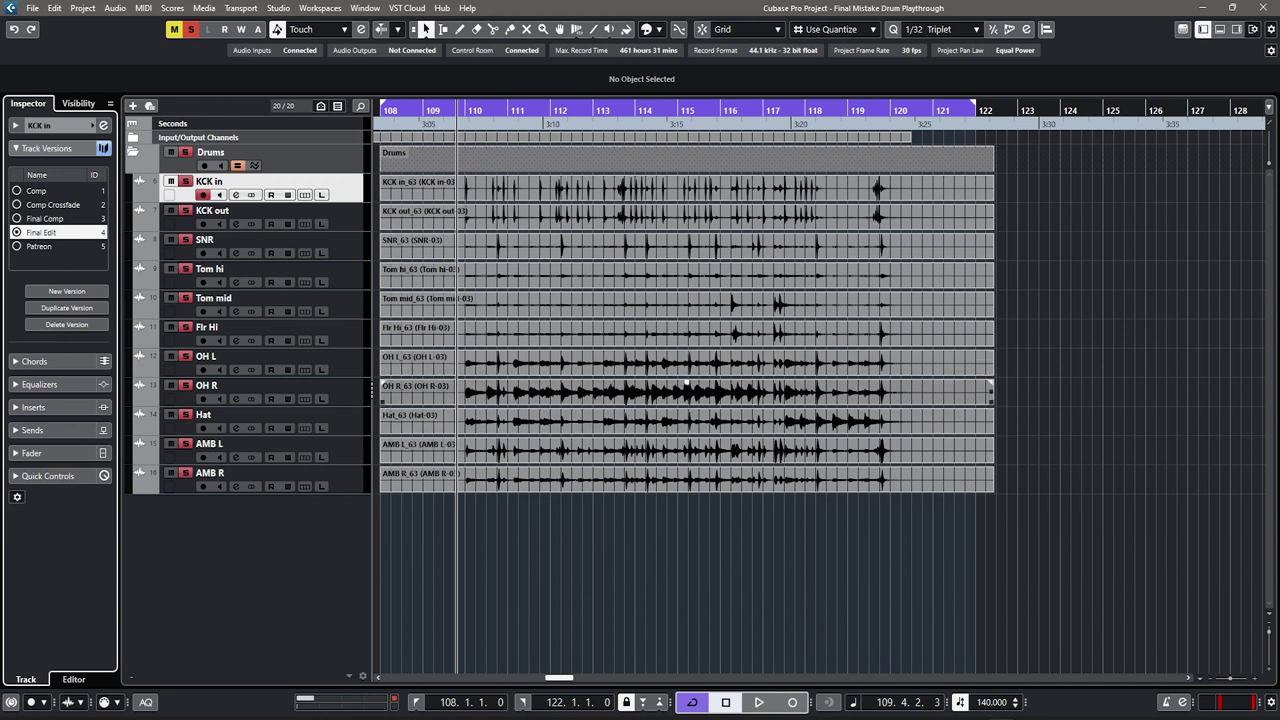
{"action": "scroll", "coordinate": [560, 380], "scroll_direction": "up", "scroll_amount": 3}
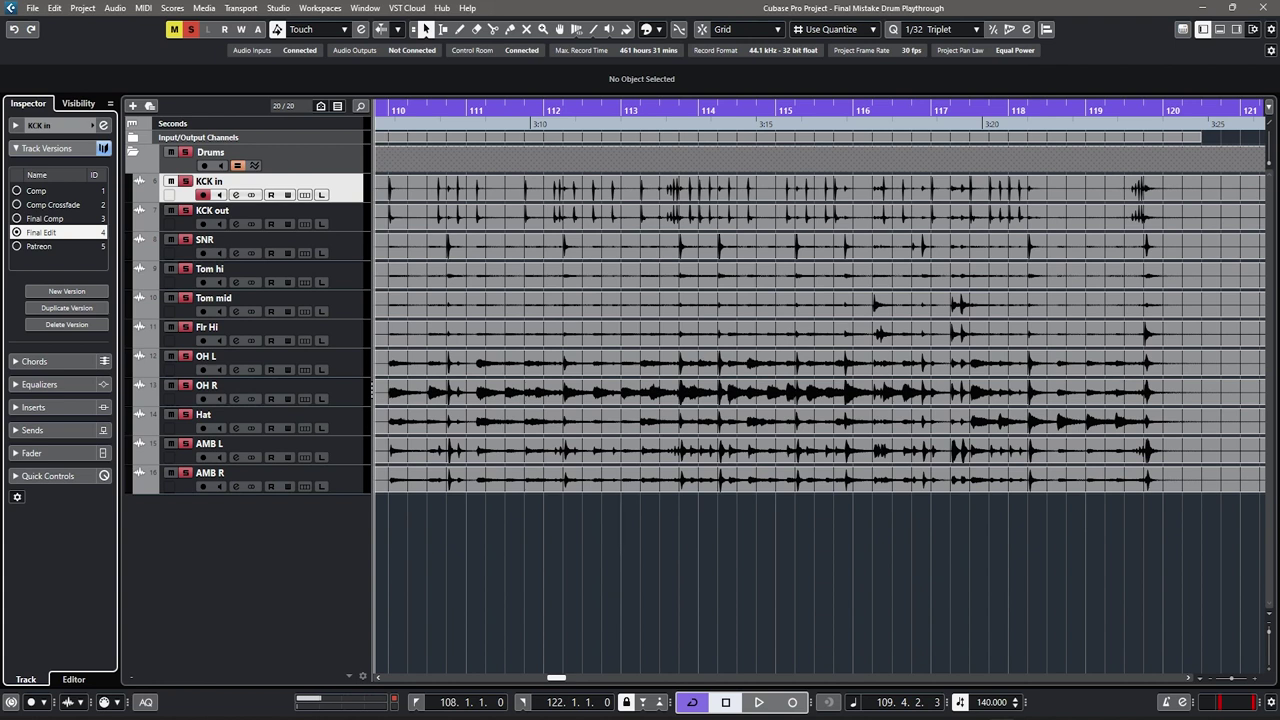
Step: Compare the Patreon and Final Edit track versions of the drums by switching between them, ending on Final Edit
{"action": "left_click", "coordinate": [17, 246]}
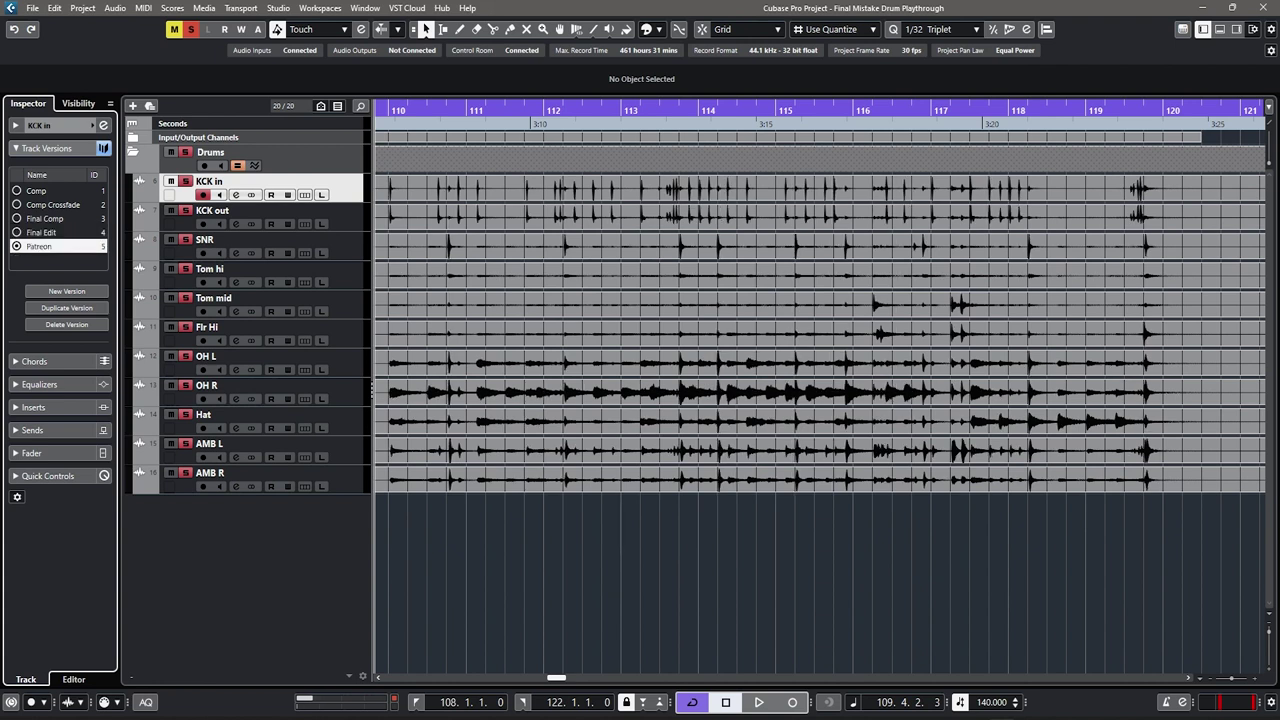
{"action": "left_click", "coordinate": [17, 232]}
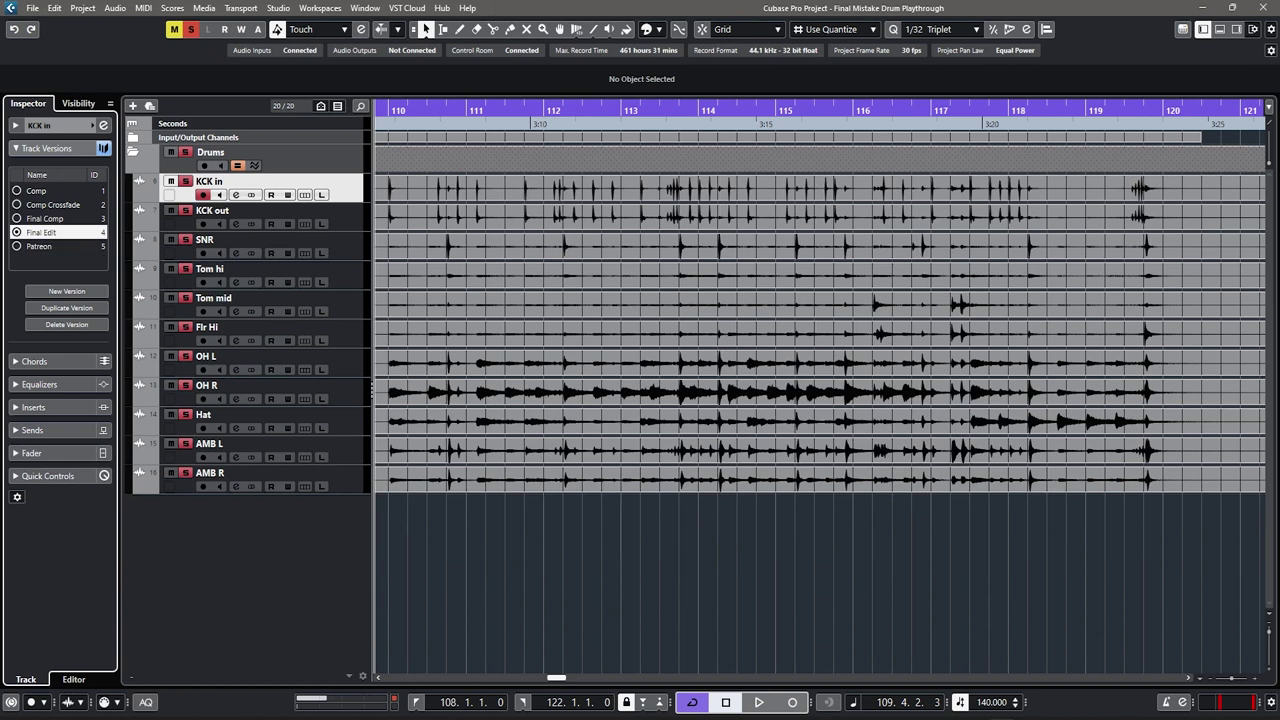
{"action": "left_click", "coordinate": [17, 246]}
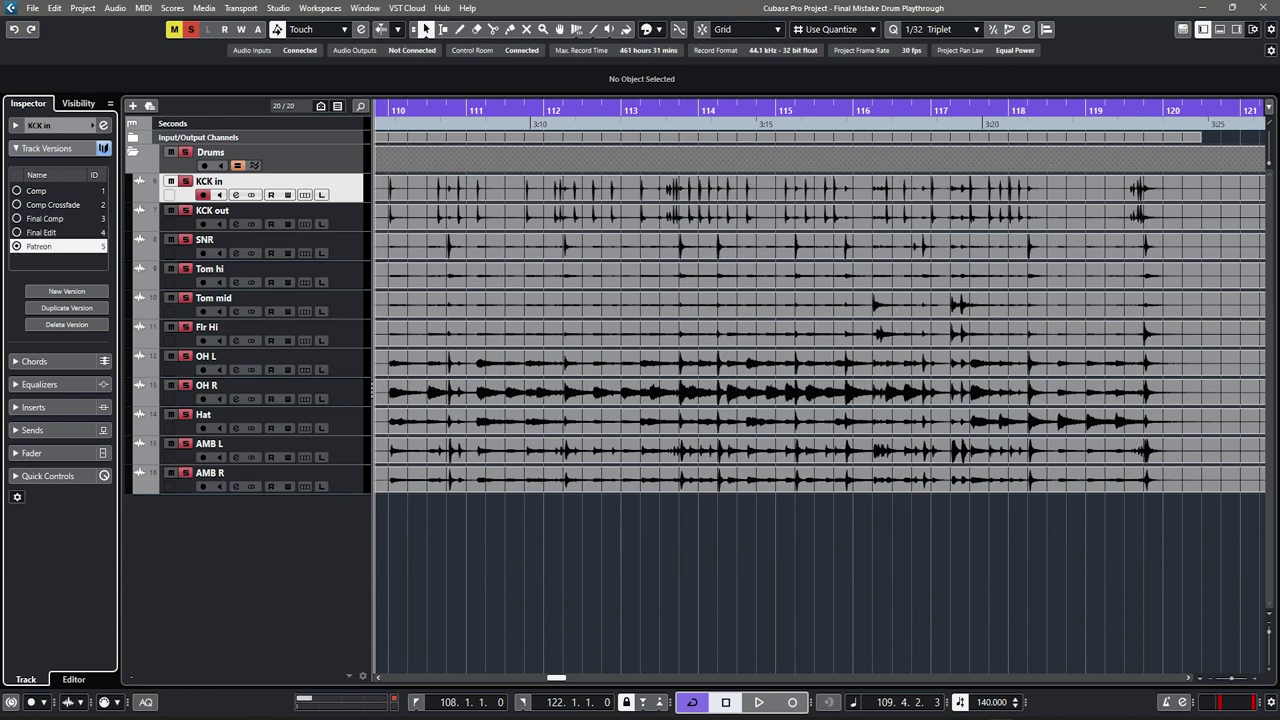
{"action": "left_click", "coordinate": [17, 232]}
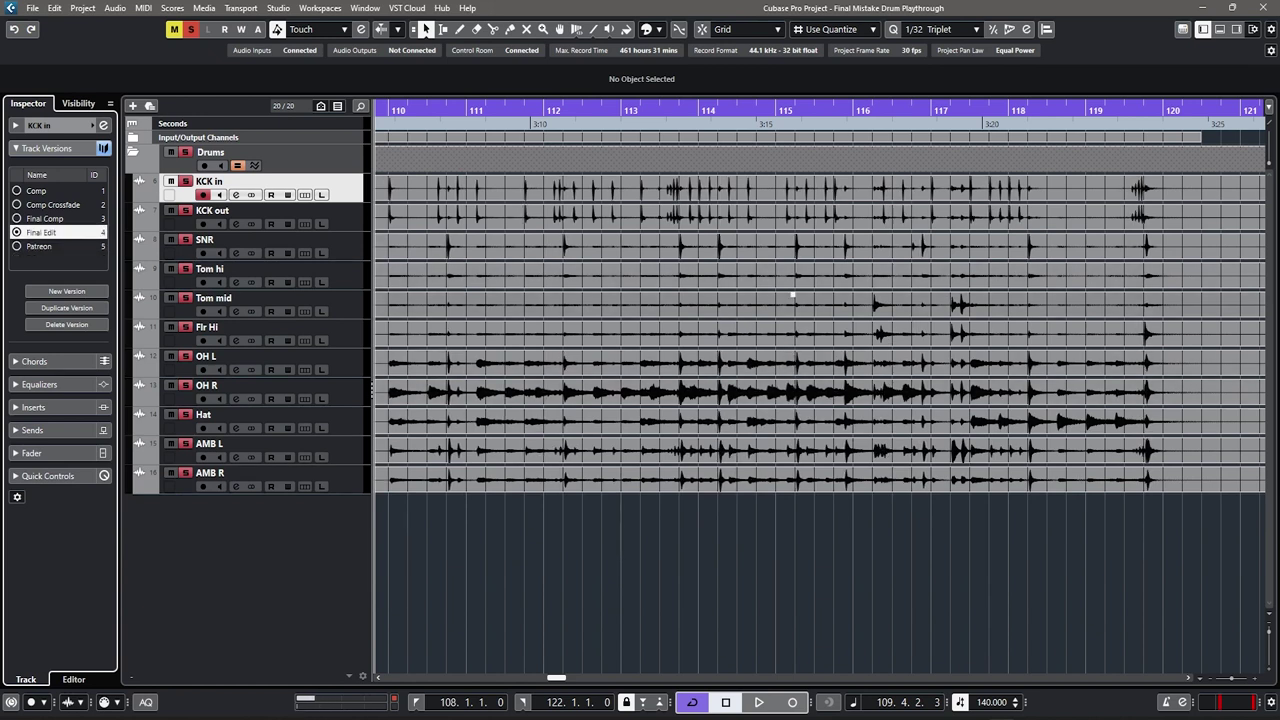
{"action": "key", "text": "g"}
{"action": "key", "text": "g"}
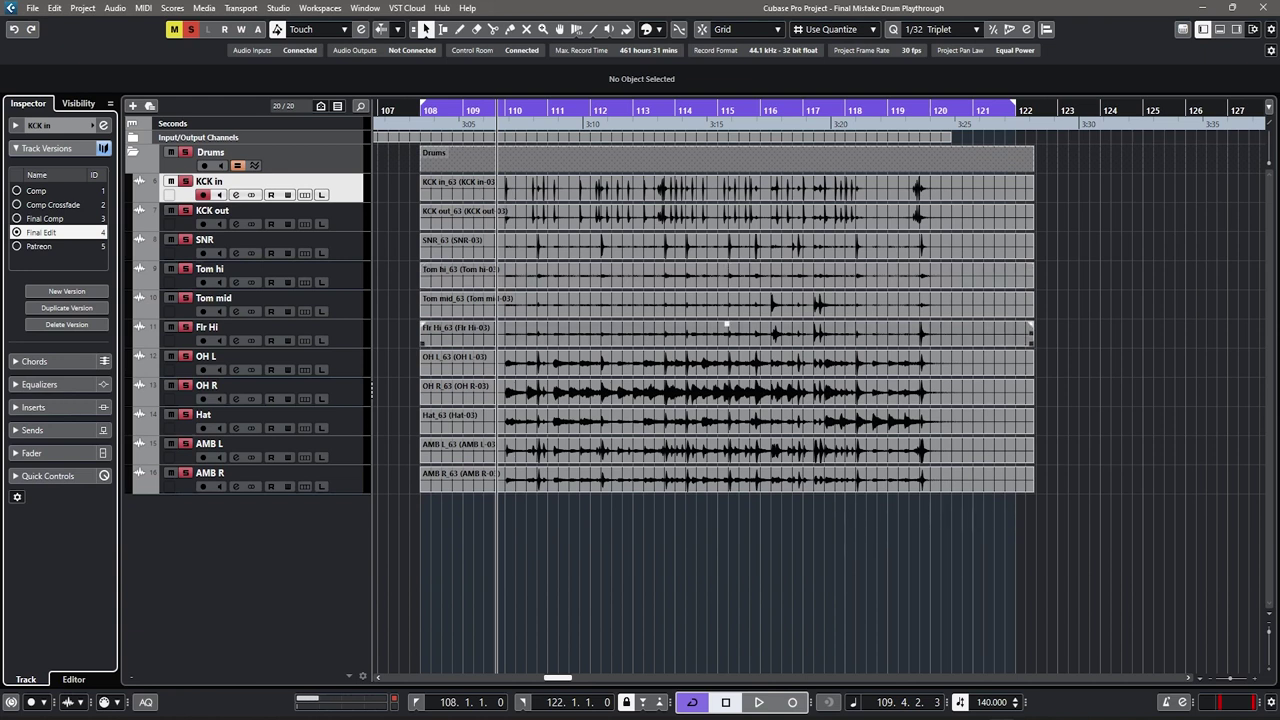
{"action": "key", "text": "h"}
{"action": "key", "text": "g"}
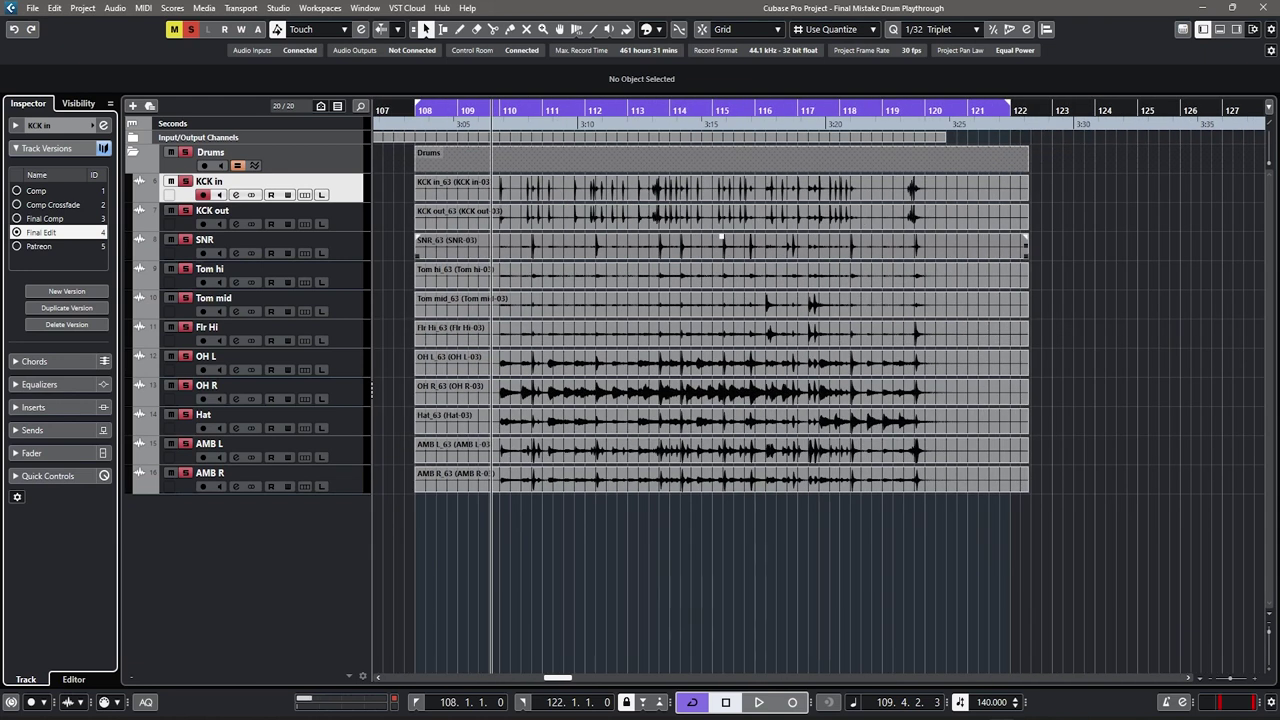
{"action": "key", "text": "h"}
{"action": "key", "text": "h"}
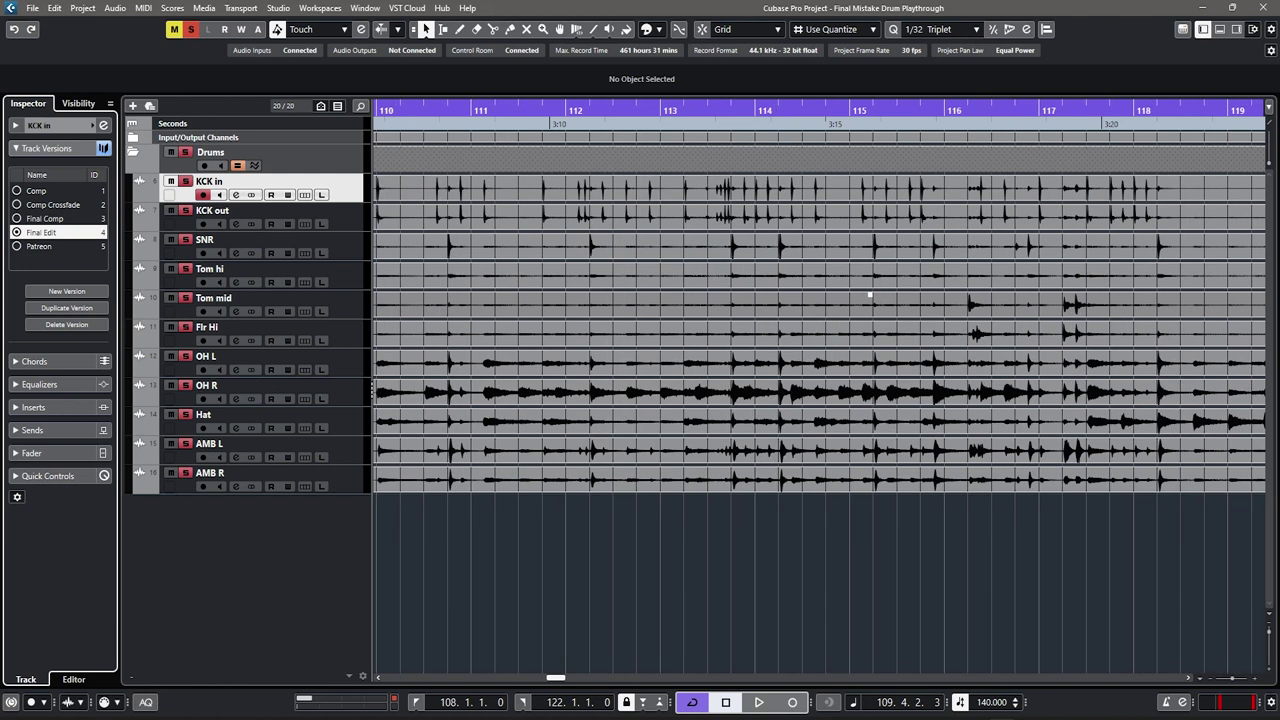
{"action": "scroll", "coordinate": [645, 275], "scroll_direction": "down", "scroll_amount": 2}
{"action": "scroll", "coordinate": [645, 275], "scroll_direction": "right", "scroll_amount": 1}
{"action": "scroll", "coordinate": [700, 290], "scroll_direction": "down", "scroll_amount": 1}
{"action": "scroll", "coordinate": [645, 303], "scroll_direction": "up", "scroll_amount": 1}
{"action": "scroll", "coordinate": [645, 392], "scroll_direction": "down", "scroll_amount": 1}
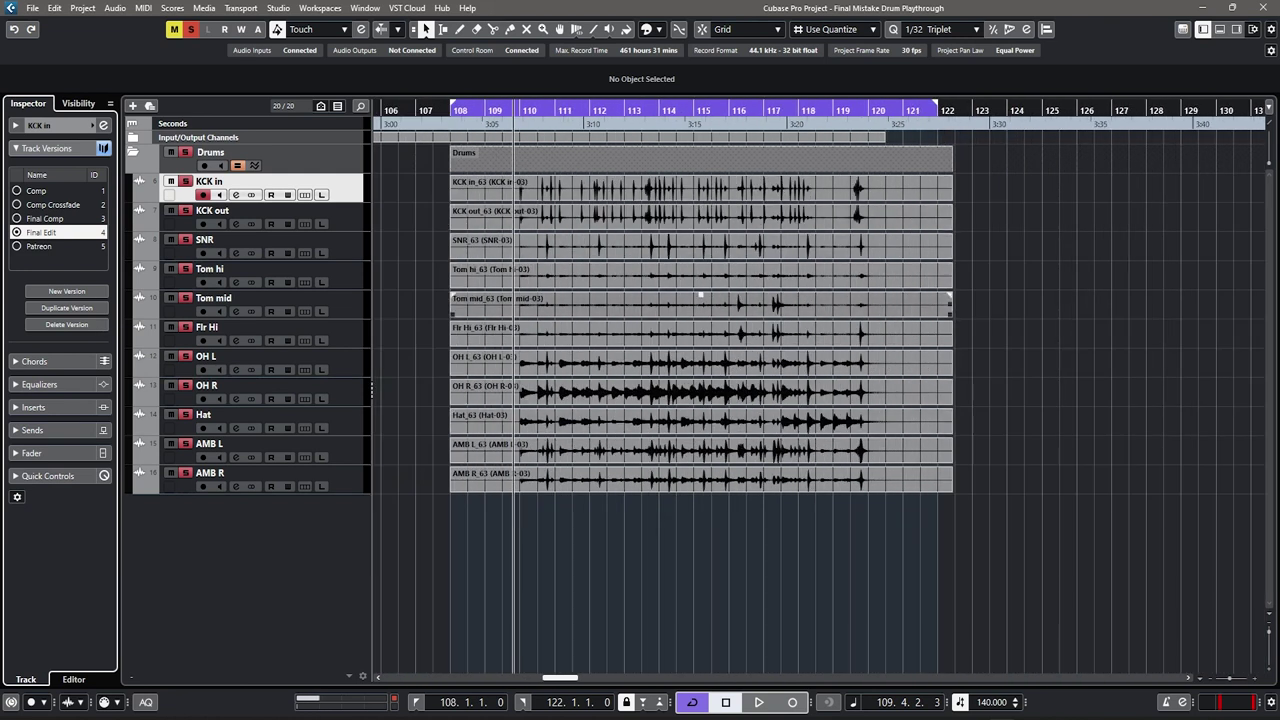
{"action": "key", "text": "h"}
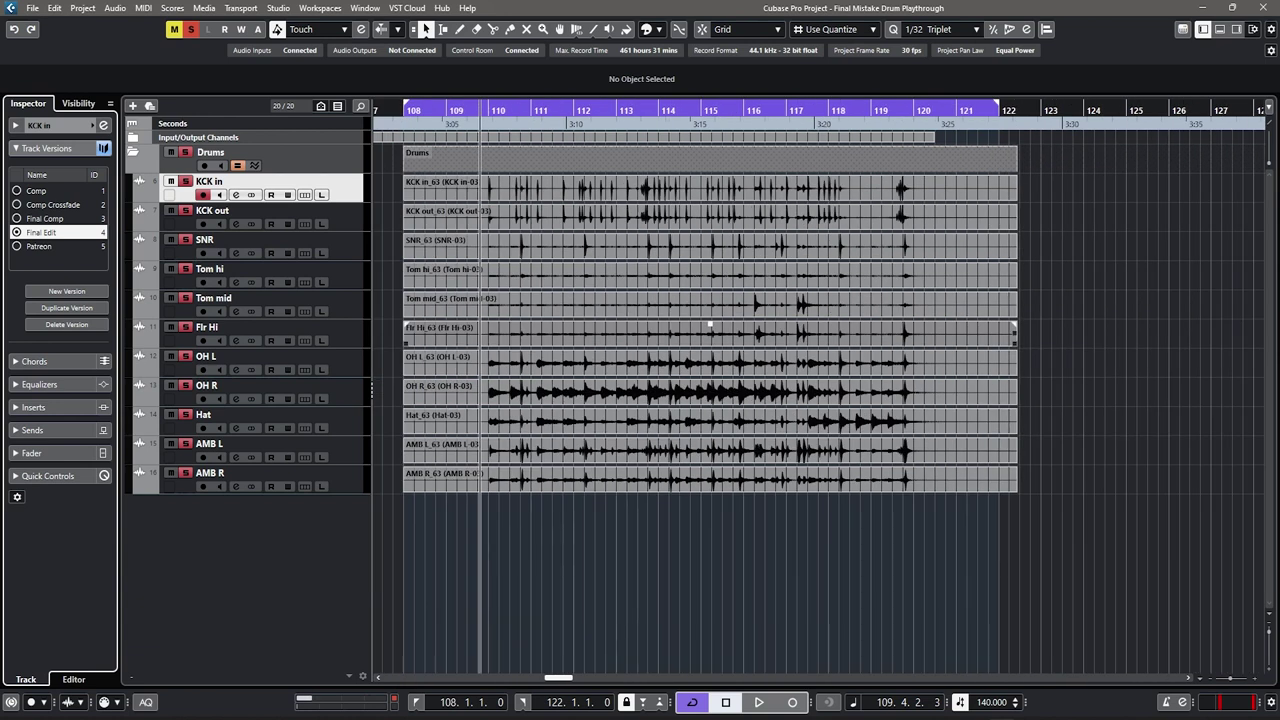
Step: Turn off solo on all drum tracks and play back the Final Edit version from bar 109 to bar 120
{"action": "key", "text": "ctrl+shift+g"}
{"action": "key", "text": "Up"}
{"action": "key", "text": "space"}
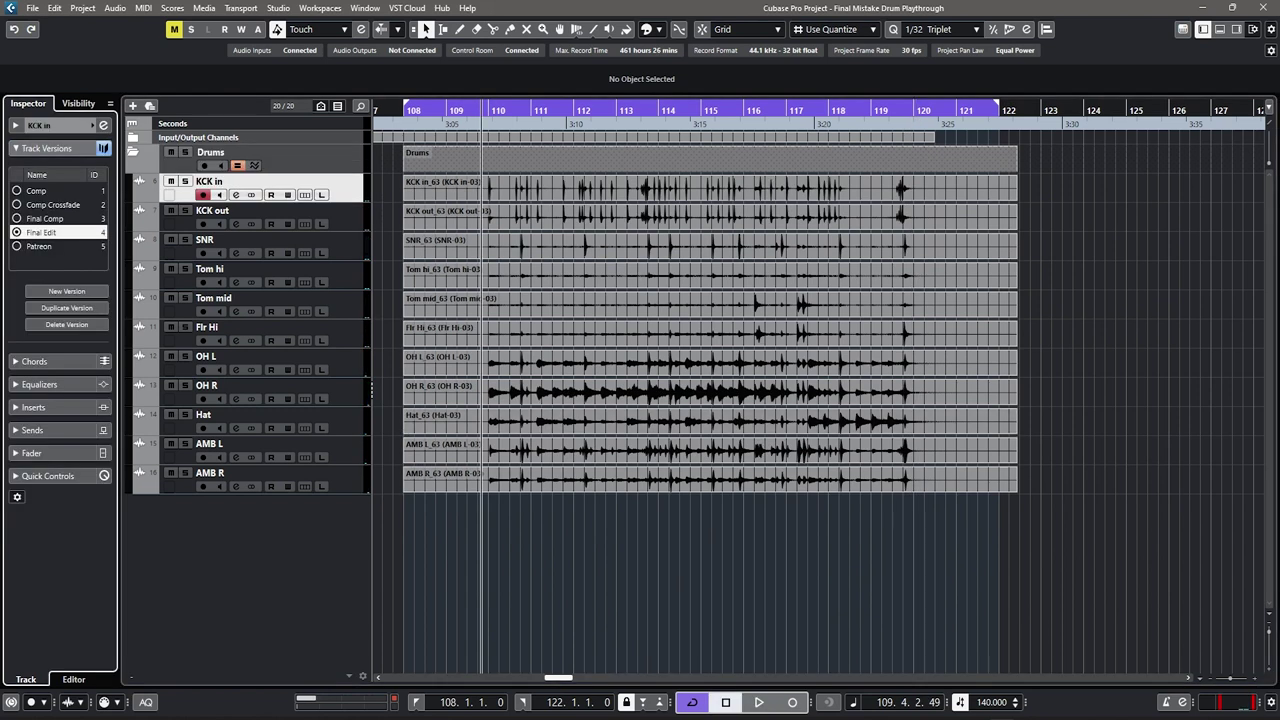
{"action": "key", "text": "space"}
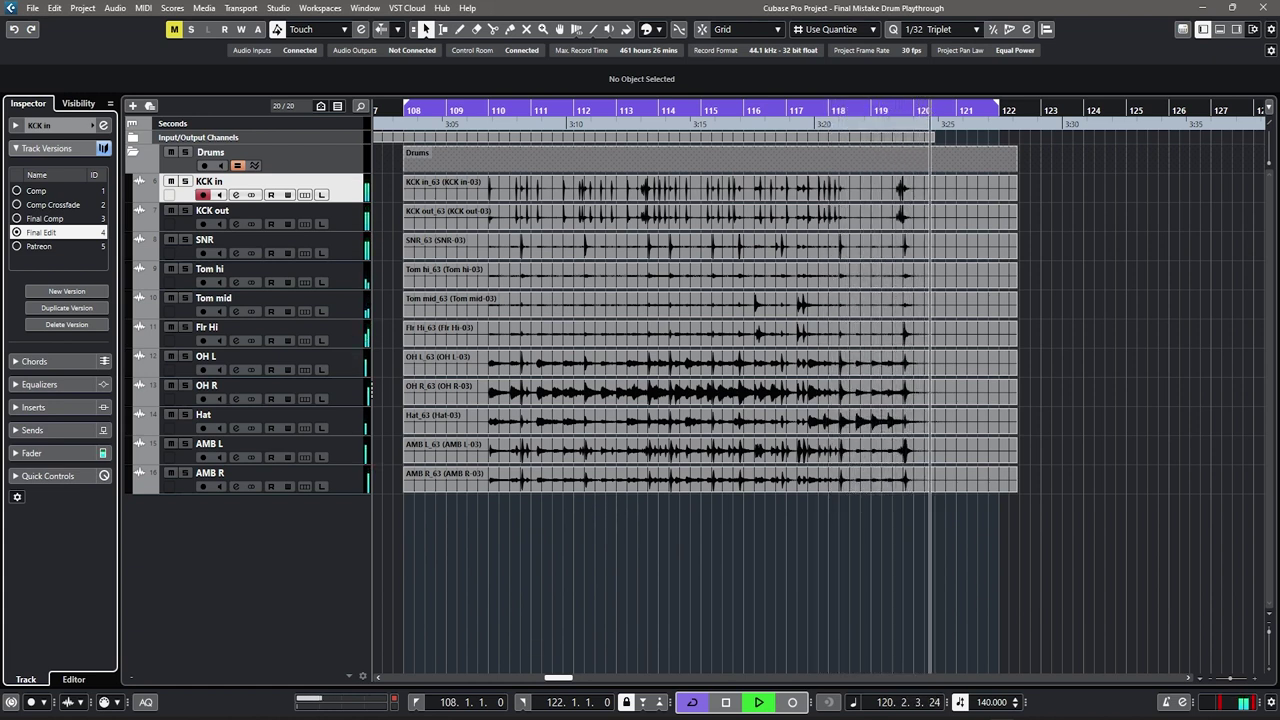
{"action": "key", "text": "space"}
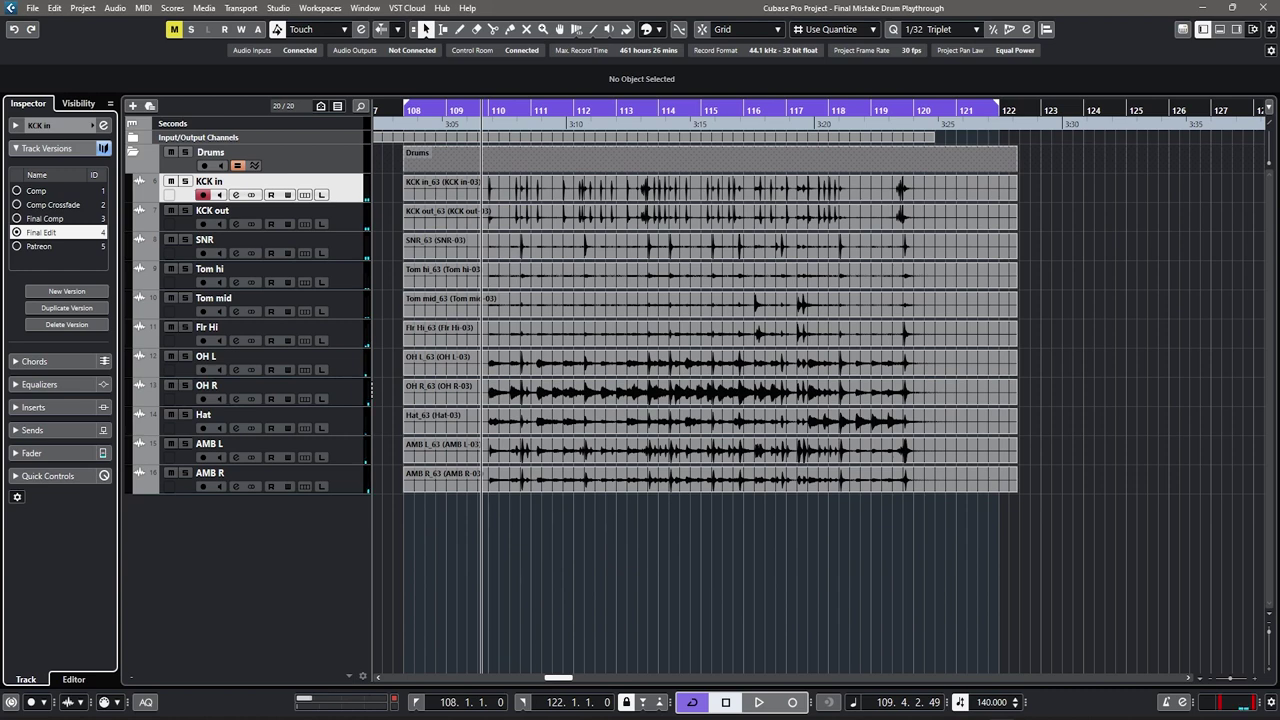